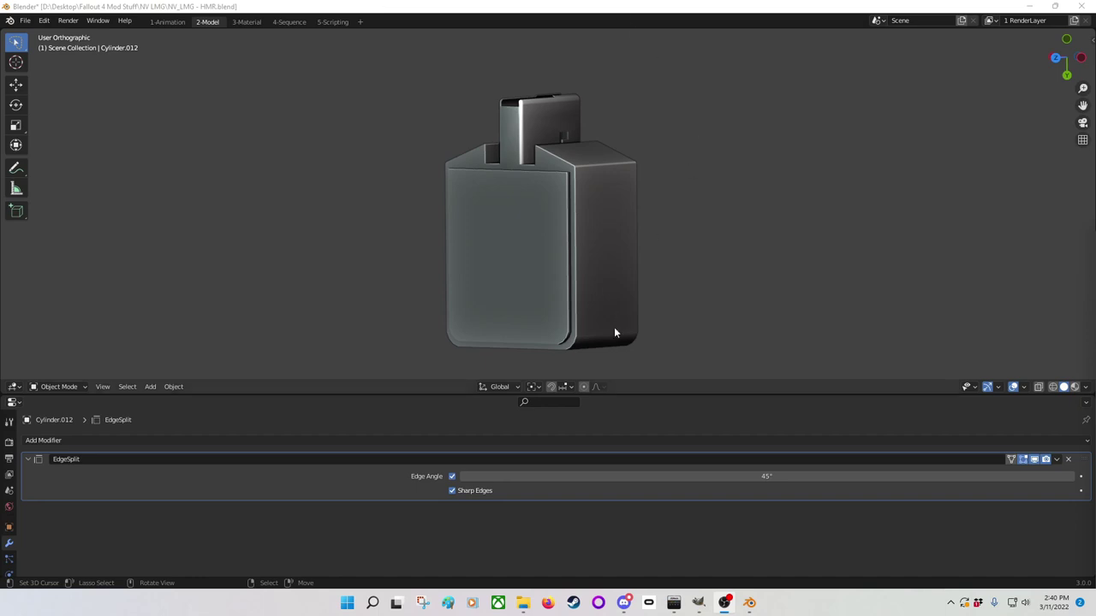
Step: Split the workspace vertically, make the right area an Image Editor, and select the magazine box
{"action": "right_click", "coordinate": [544, 392]}
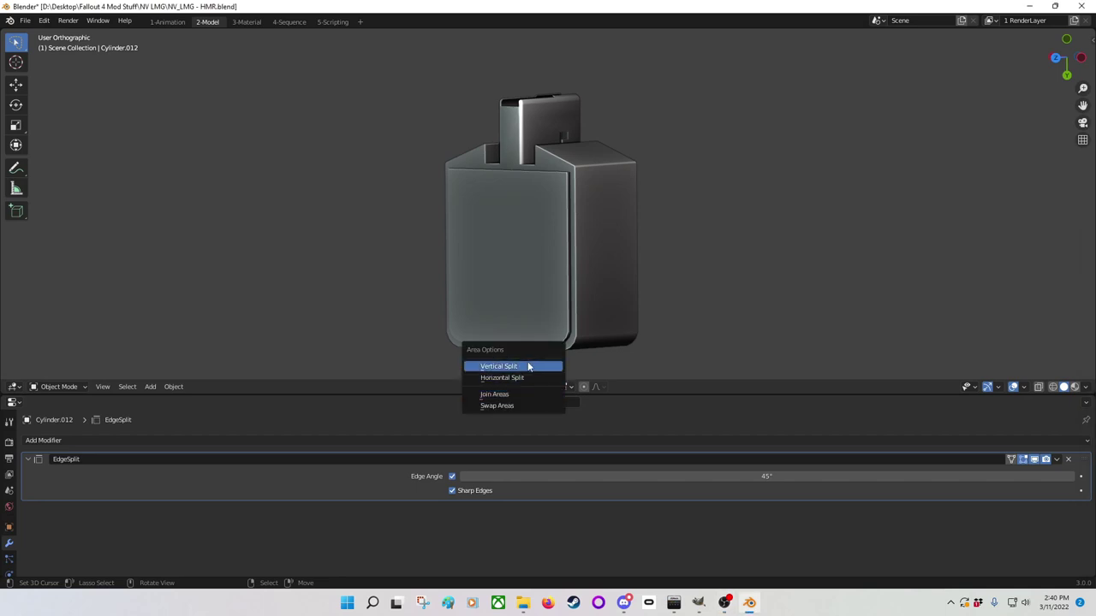
{"action": "left_click", "coordinate": [511, 366]}
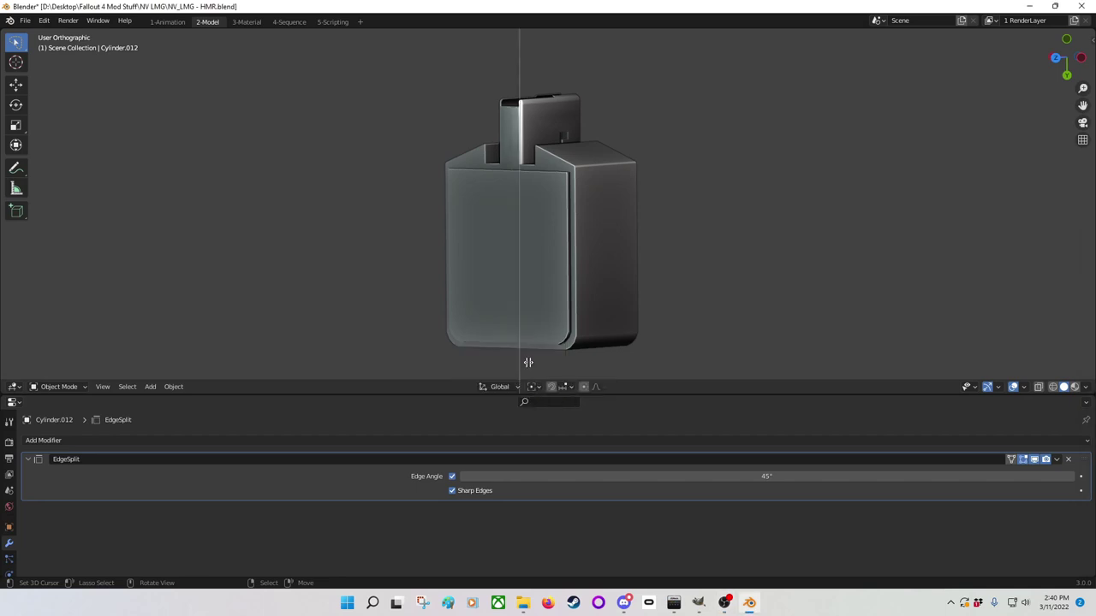
{"action": "left_click", "coordinate": [554, 338]}
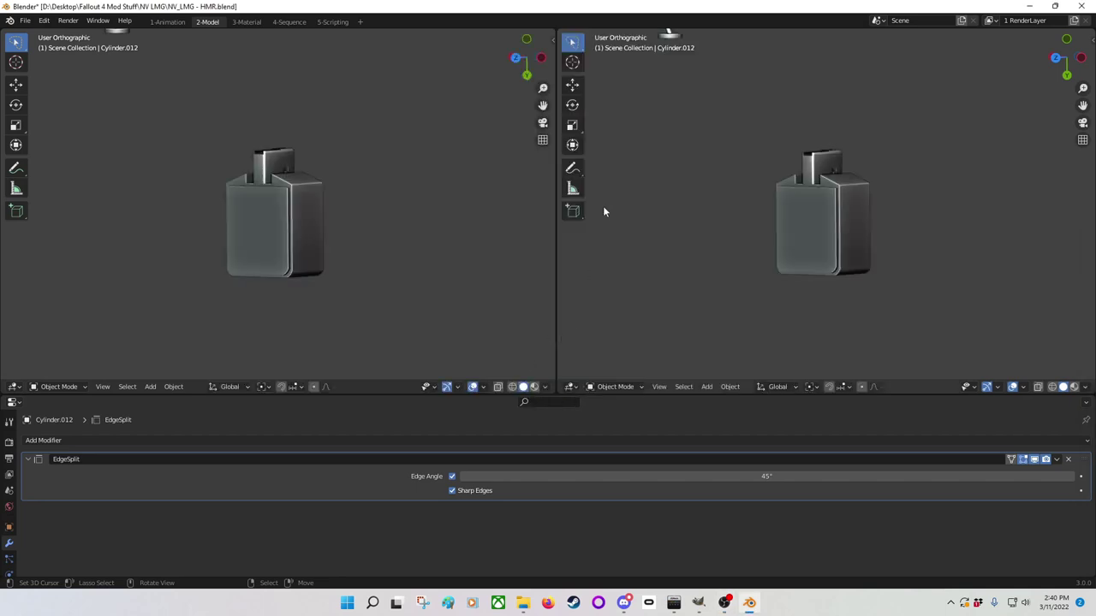
{"action": "left_click", "coordinate": [572, 385]}
{"action": "left_click", "coordinate": [595, 298]}
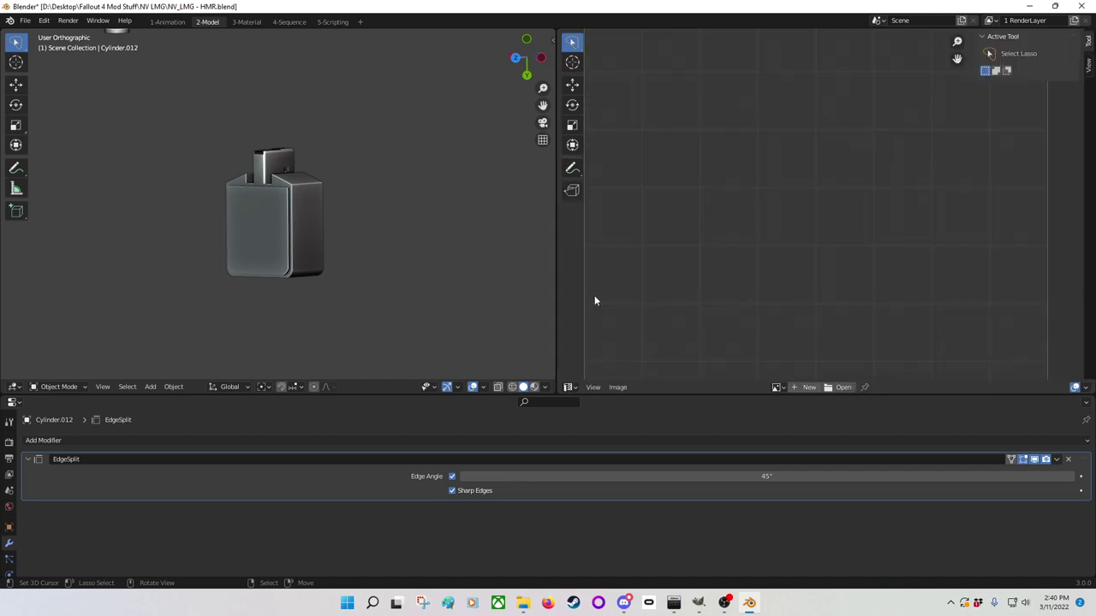
{"action": "left_click", "coordinate": [265, 241]}
Step: Enter Edit Mode and move the existing UV island right, outside the UV square
{"action": "left_click", "coordinate": [53, 387]}
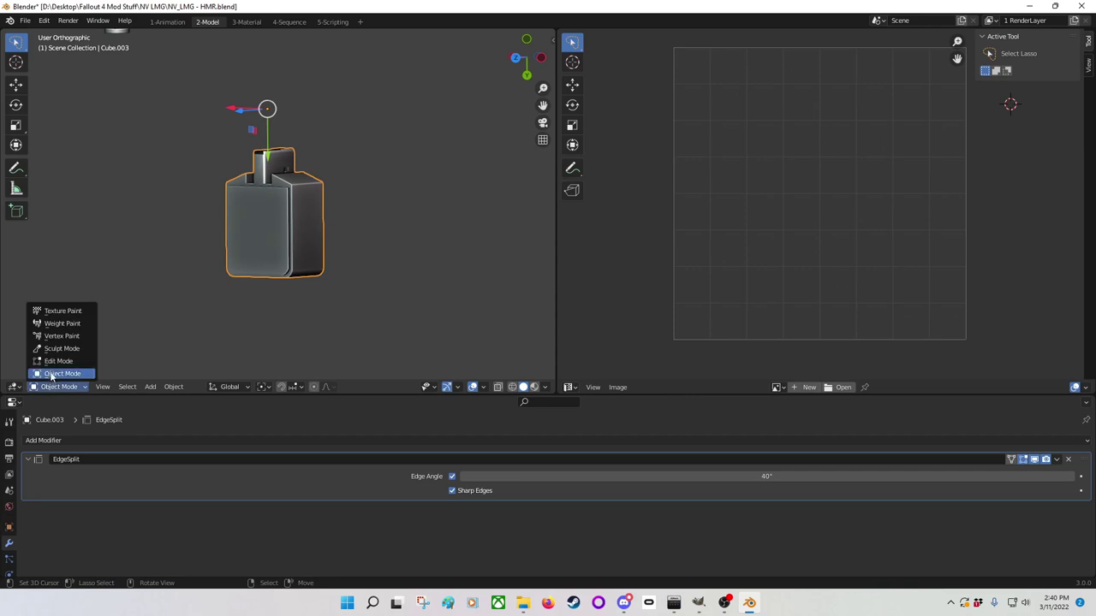
{"action": "left_click", "coordinate": [58, 361]}
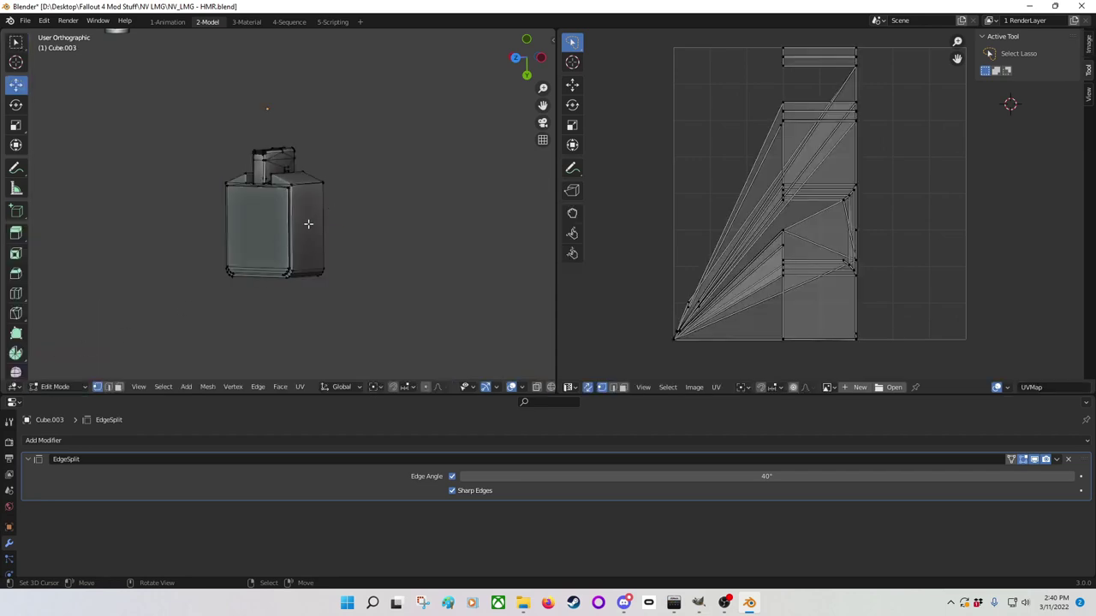
{"action": "left_click", "coordinate": [795, 97]}
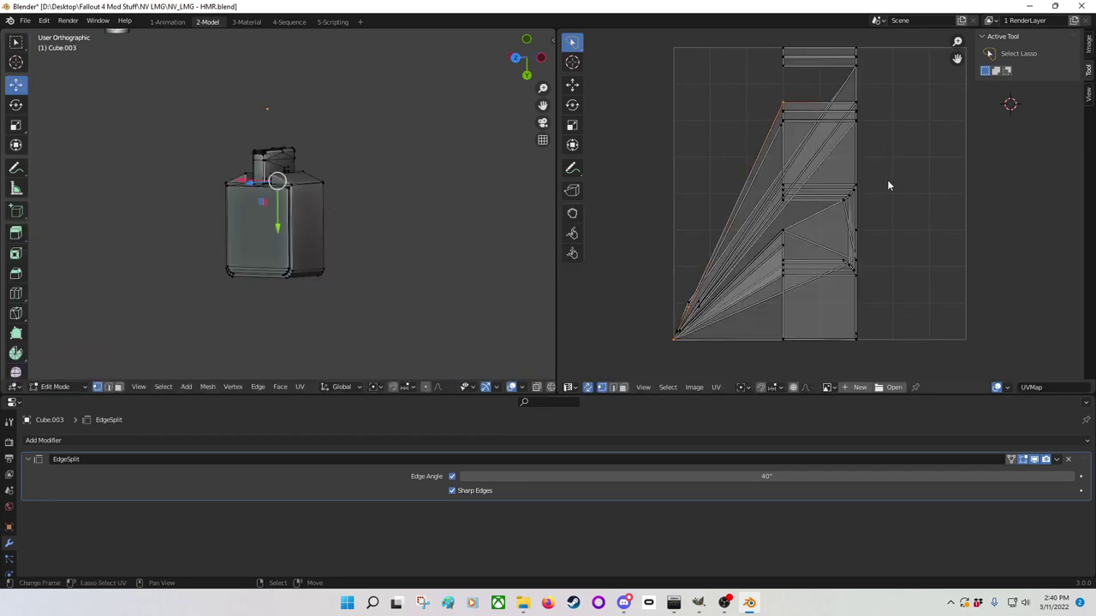
{"action": "mouse_move", "coordinate": [888, 179]}
{"action": "left_mouse_down"}
{"action": "mouse_move", "coordinate": [873, 57]}
{"action": "mouse_move", "coordinate": [829, 33]}
{"action": "mouse_move", "coordinate": [684, 126]}
{"action": "mouse_move", "coordinate": [658, 343]}
{"action": "mouse_move", "coordinate": [781, 410]}
{"action": "mouse_move", "coordinate": [908, 331]}
{"action": "left_mouse_up"}
{"action": "key", "text": "g"}
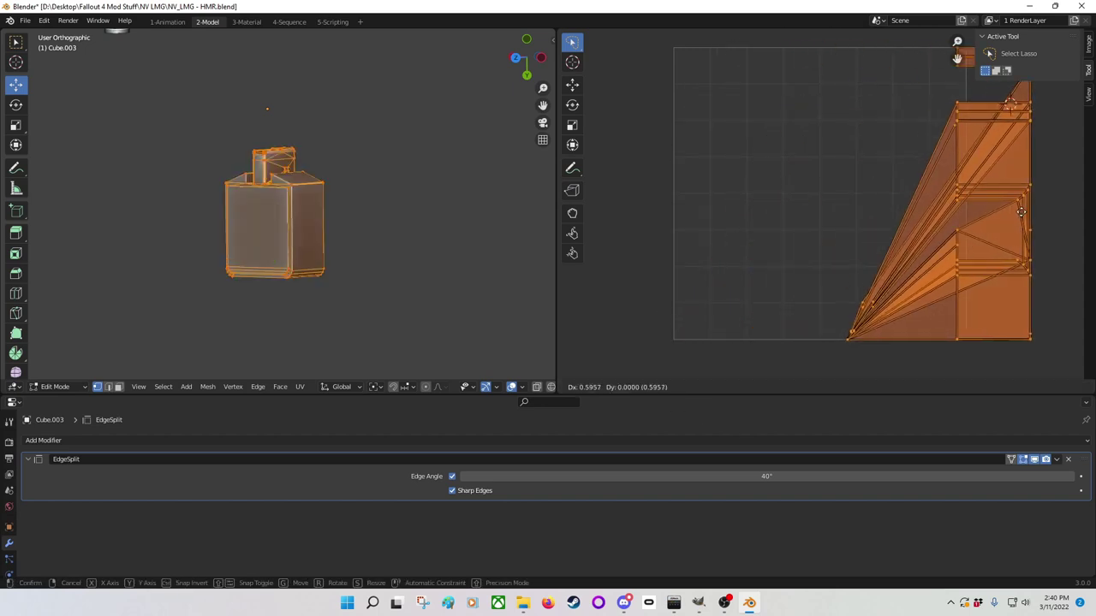
{"action": "left_click", "coordinate": [592, 209]}
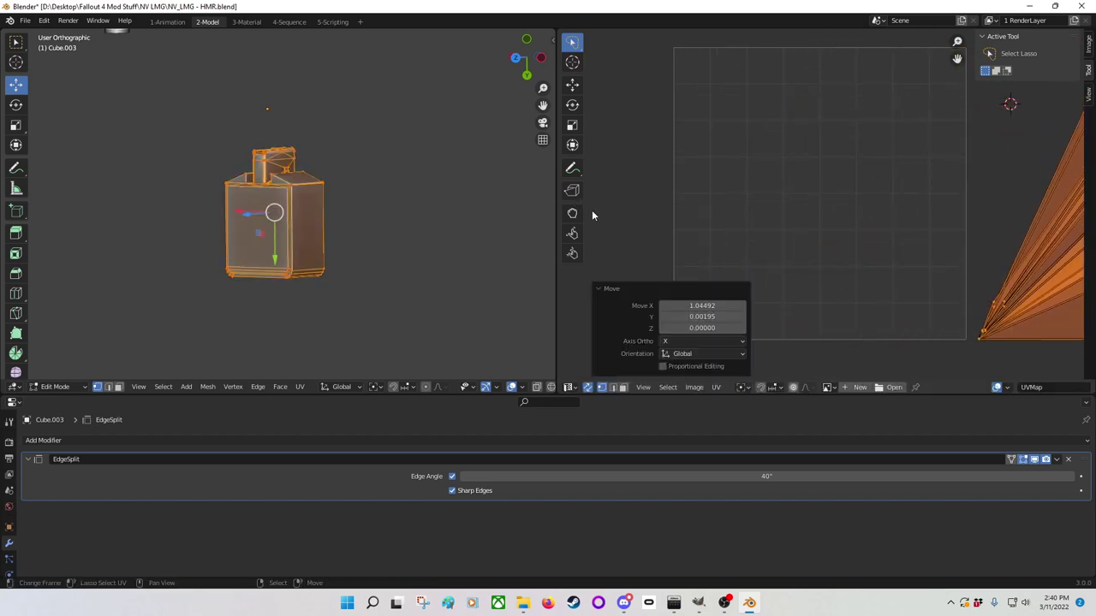
Step: Orbit around the magazine box and select a single vertex
{"action": "scroll", "coordinate": [966, 216], "scroll_direction": "down", "scroll_amount": 2}
{"action": "scroll", "coordinate": [966, 230], "scroll_direction": "up", "scroll_amount": 2}
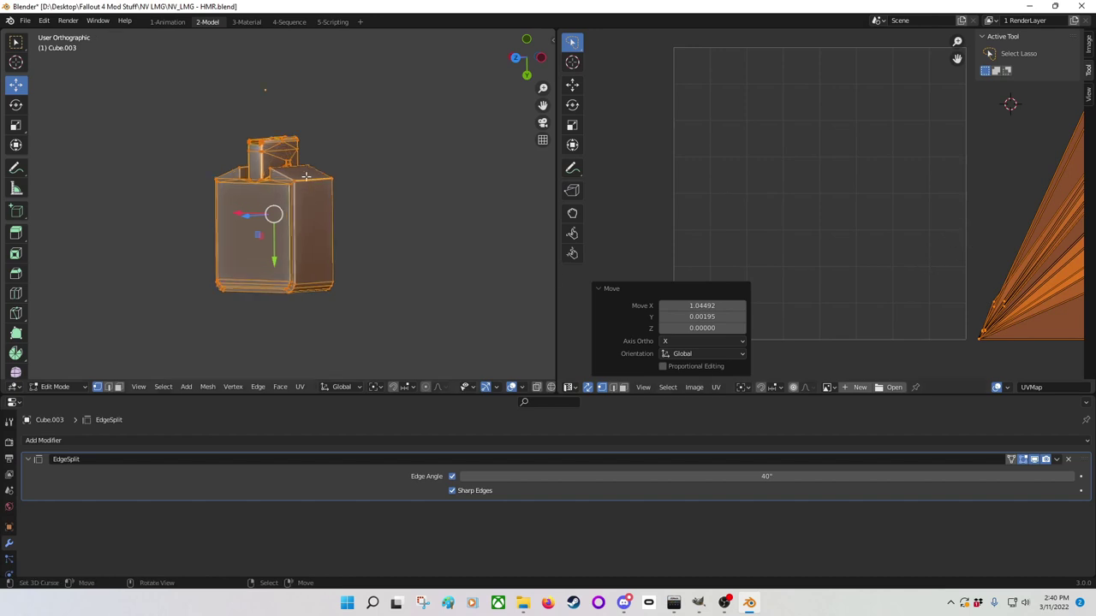
{"action": "scroll", "coordinate": [260, 241], "scroll_direction": "up", "scroll_amount": 6}
{"action": "middle_click_drag", "start_coordinate": [261, 241], "coordinate": [306, 196]}
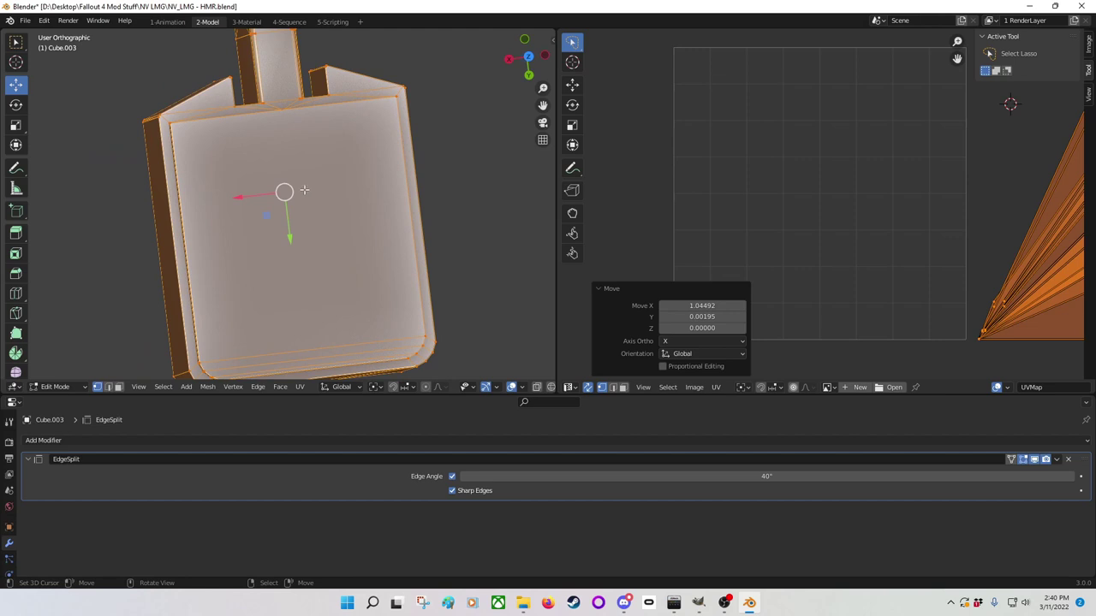
{"action": "left_click", "coordinate": [219, 99]}
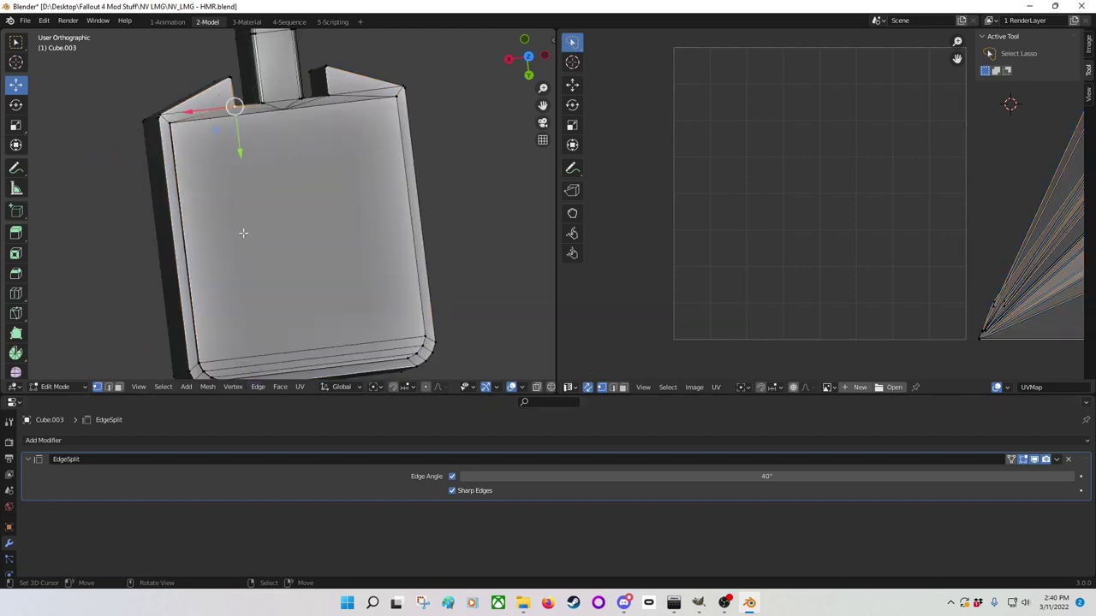
Step: Return to Object Mode and apply the EdgeSplit modifier from its header dropdown
{"action": "left_click", "coordinate": [66, 387]}
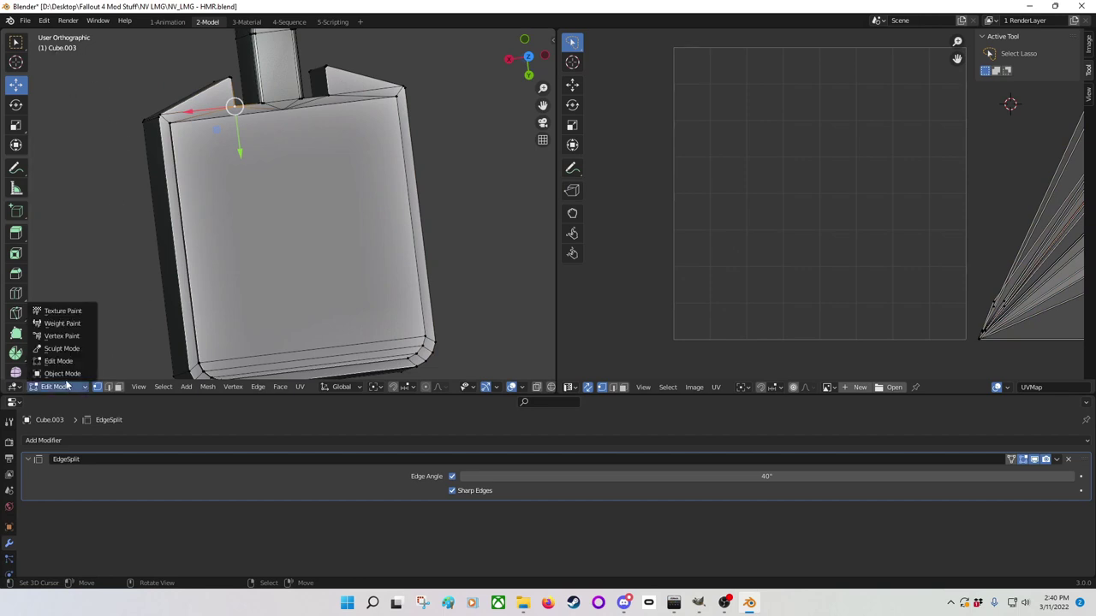
{"action": "left_click", "coordinate": [62, 373]}
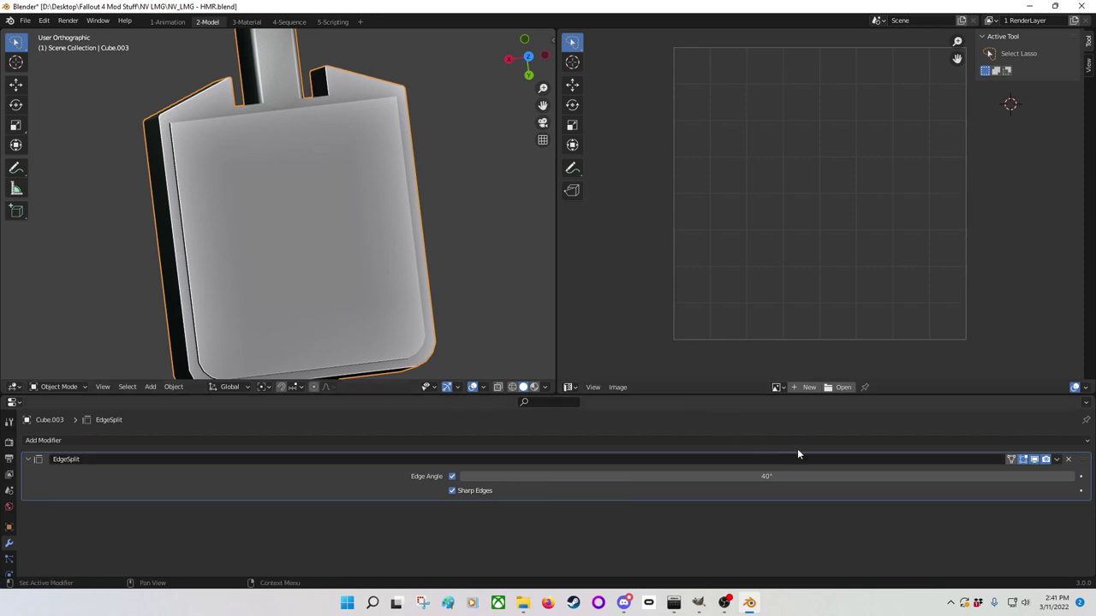
{"action": "left_click", "coordinate": [1056, 460]}
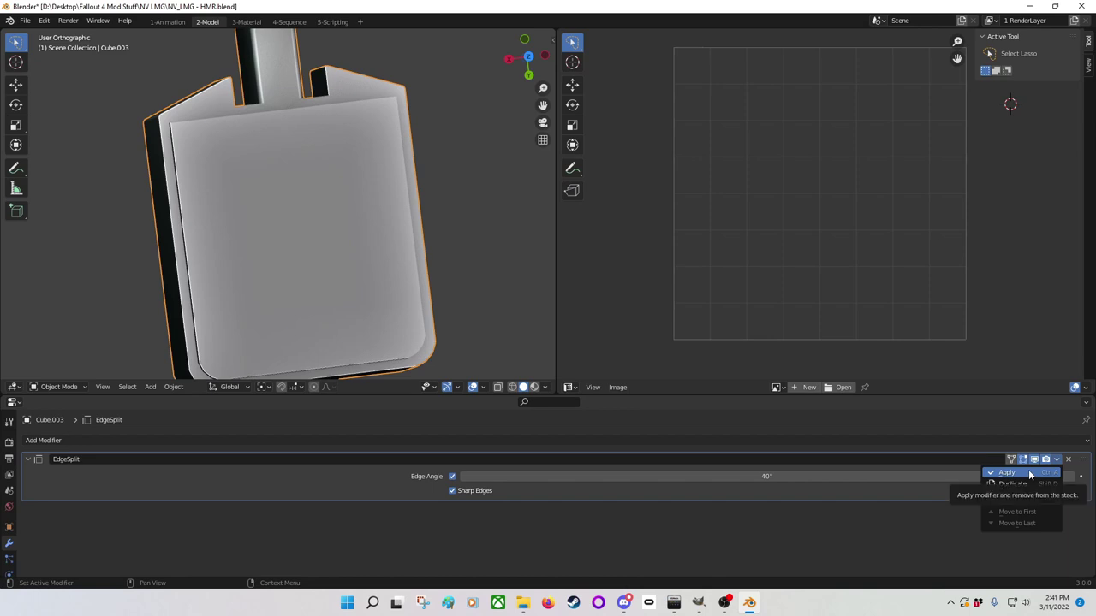
{"action": "left_click", "coordinate": [1022, 474]}
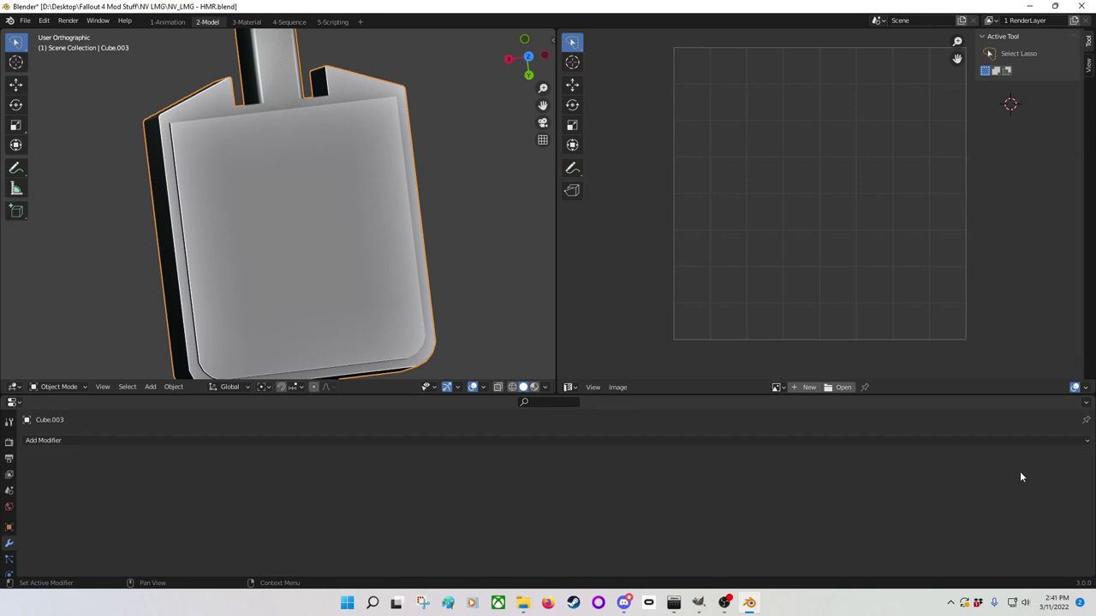
{"action": "left_click", "coordinate": [75, 387]}
Step: In Edit Mode face select, pick a side strip and grow the selection across the rim
{"action": "left_click", "coordinate": [58, 365]}
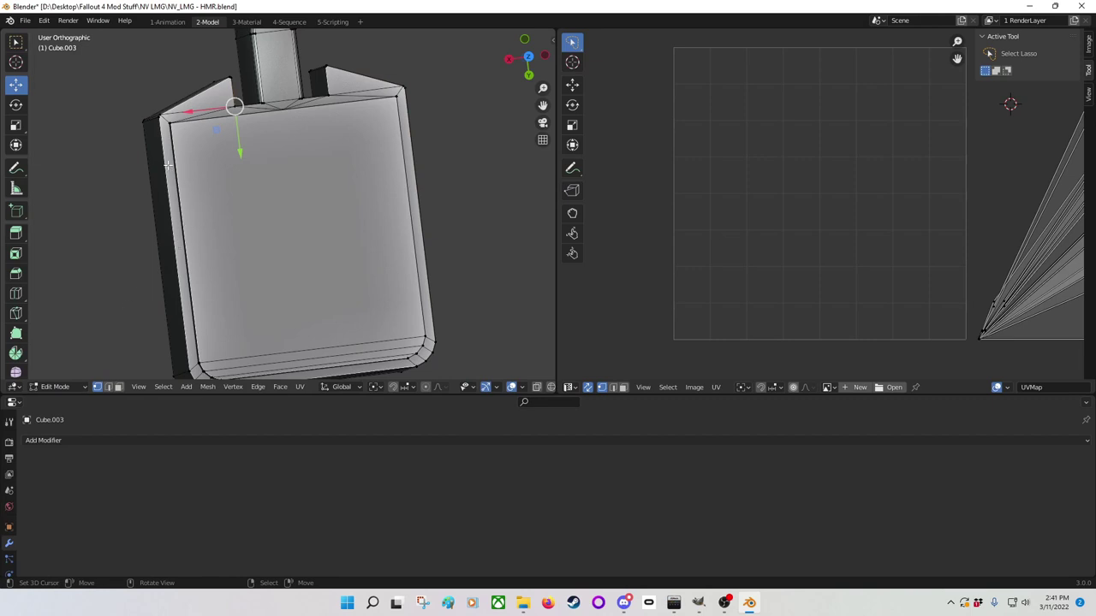
{"action": "left_click", "coordinate": [121, 388]}
{"action": "left_click", "coordinate": [173, 214]}
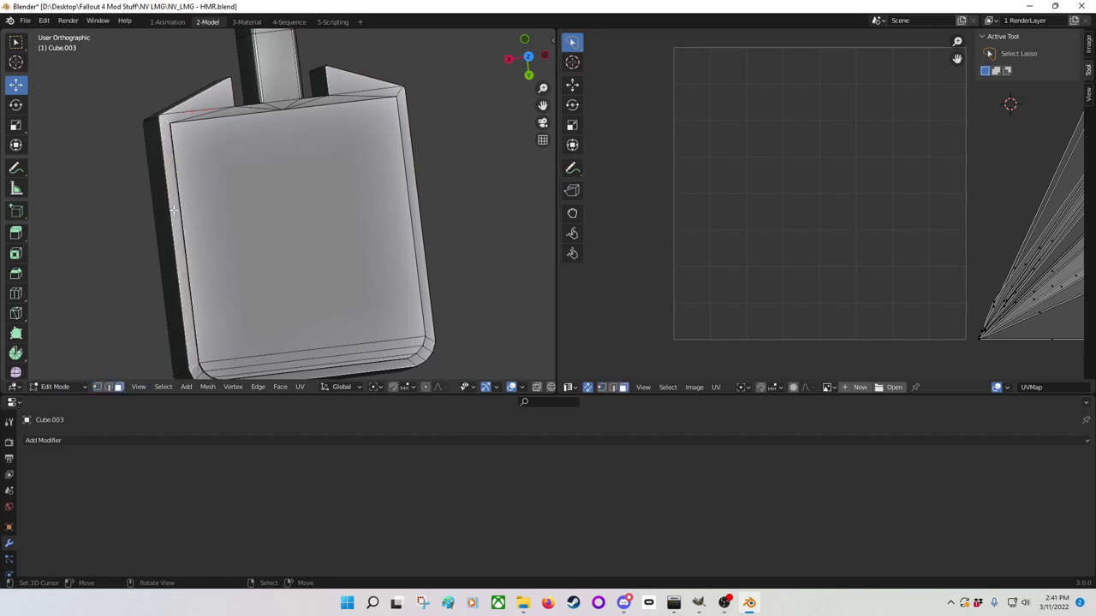
{"action": "key", "text": "ctrl+KP_Add"}
{"action": "key", "text": "ctrl+KP_Add"}
{"action": "key", "text": "ctrl+KP_Add"}
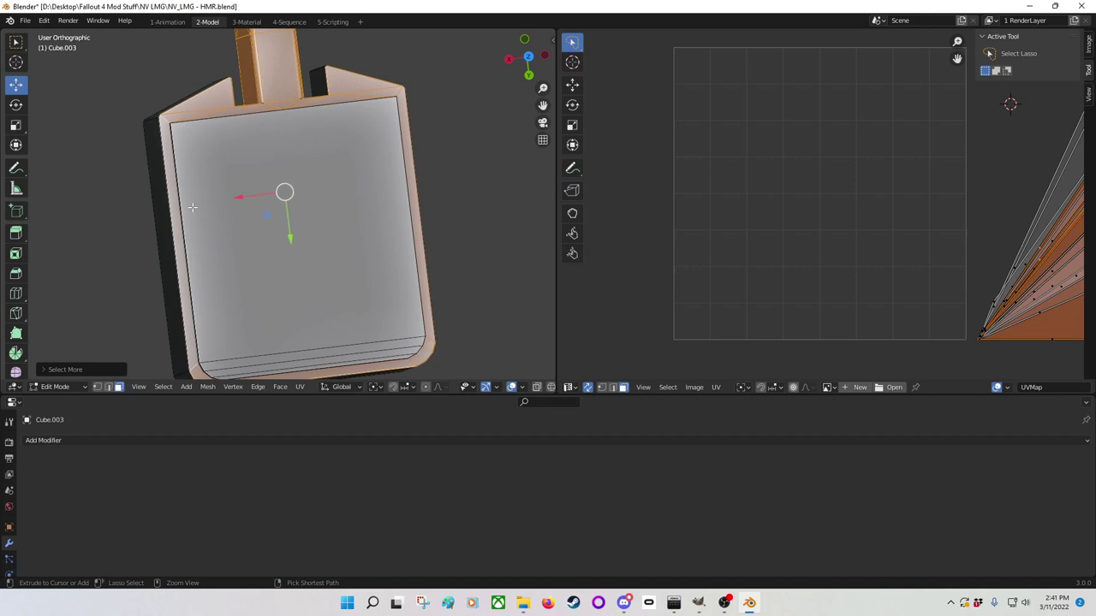
{"action": "middle_click_drag", "start_coordinate": [198, 172], "coordinate": [241, 221]}
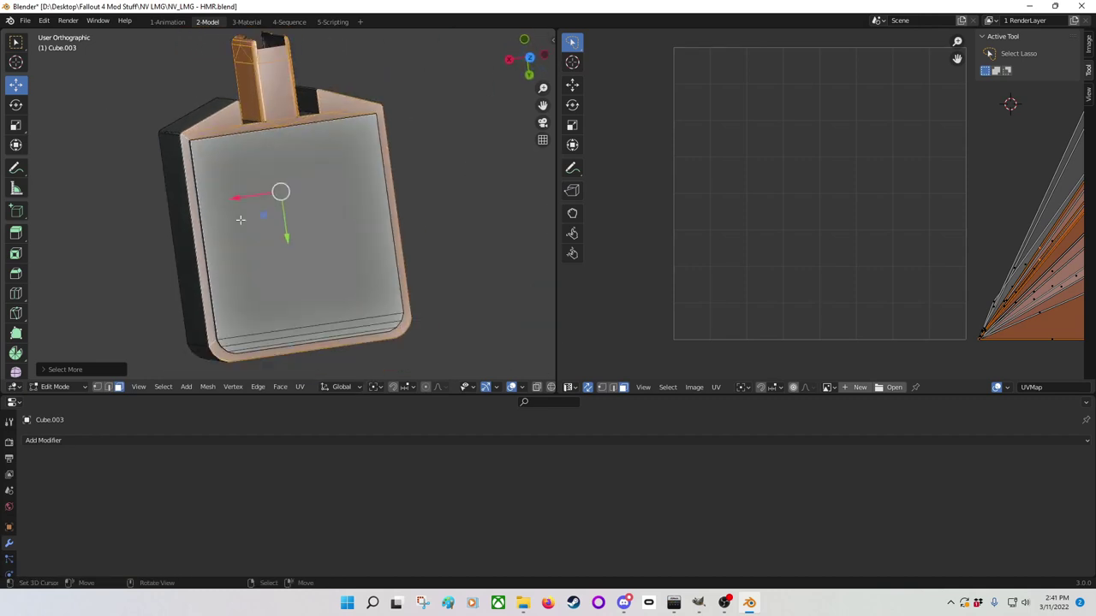
{"action": "left_click", "coordinate": [311, 348]}
{"action": "key", "text": "ctrl+KP_Add"}
{"action": "key", "text": "ctrl+KP_Add"}
{"action": "key", "text": "ctrl+KP_Add"}
{"action": "key", "text": "ctrl+KP_Add"}
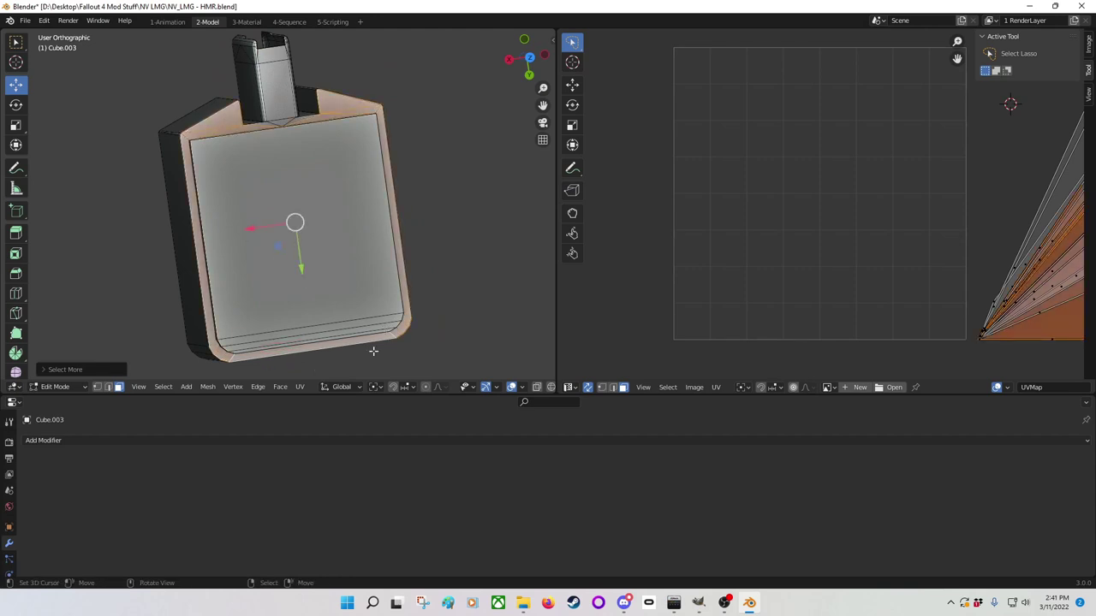
Step: Add the small top-edge face, the large front face and the bottom bevel strip
{"action": "middle_click_drag", "start_coordinate": [371, 350], "coordinate": [272, 223], "text": "ctrl"}
{"action": "scroll", "coordinate": [272, 223], "scroll_direction": "up", "scroll_amount": 3}
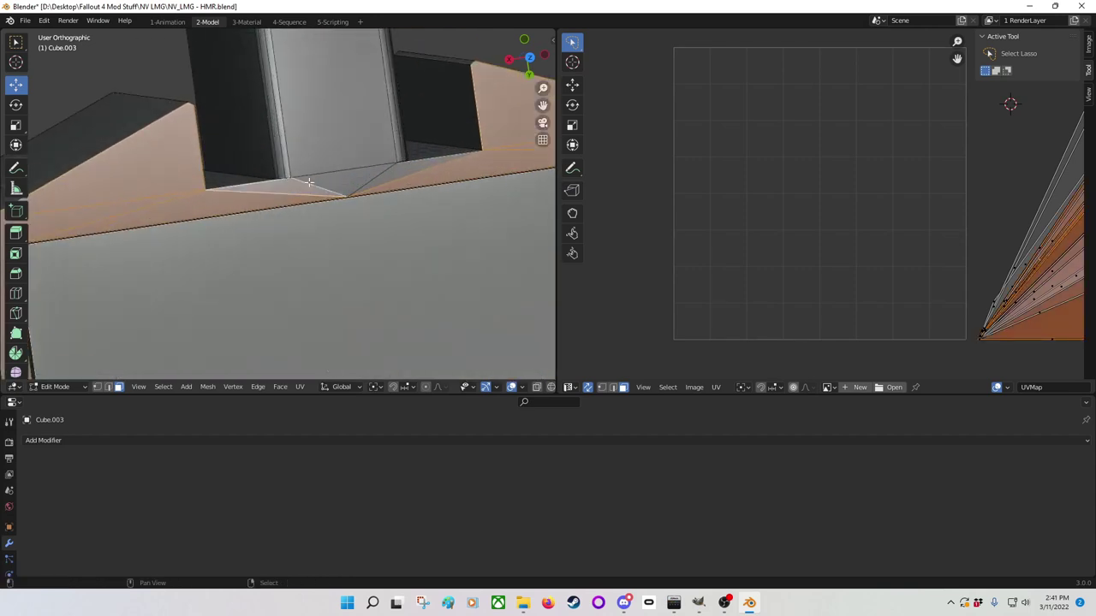
{"action": "left_click", "coordinate": [400, 169]}
{"action": "left_click", "coordinate": [401, 169], "text": "shift"}
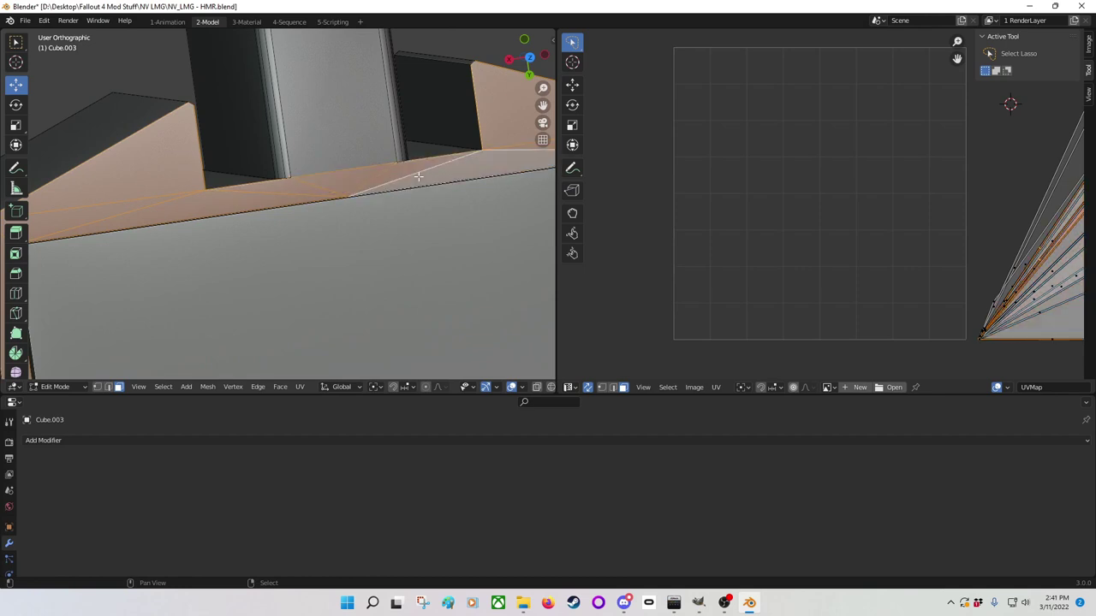
{"action": "scroll", "coordinate": [369, 274], "scroll_direction": "down", "scroll_amount": 3}
{"action": "left_click", "coordinate": [348, 269], "text": "shift"}
{"action": "middle_click_drag", "start_coordinate": [338, 277], "coordinate": [363, 226], "text": "shift"}
{"action": "left_click", "coordinate": [363, 226], "text": "shift"}
{"action": "left_click", "coordinate": [361, 248], "text": "shift"}
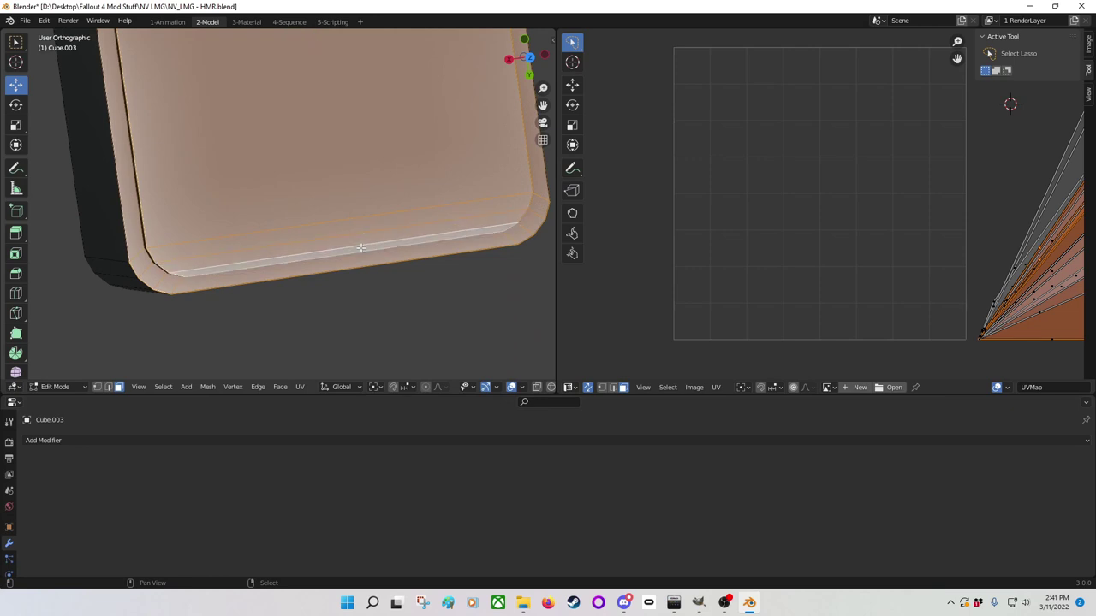
{"action": "scroll", "coordinate": [332, 137], "scroll_direction": "down", "scroll_amount": 4}
{"action": "middle_click_drag", "start_coordinate": [331, 138], "coordinate": [336, 237], "text": "shift"}
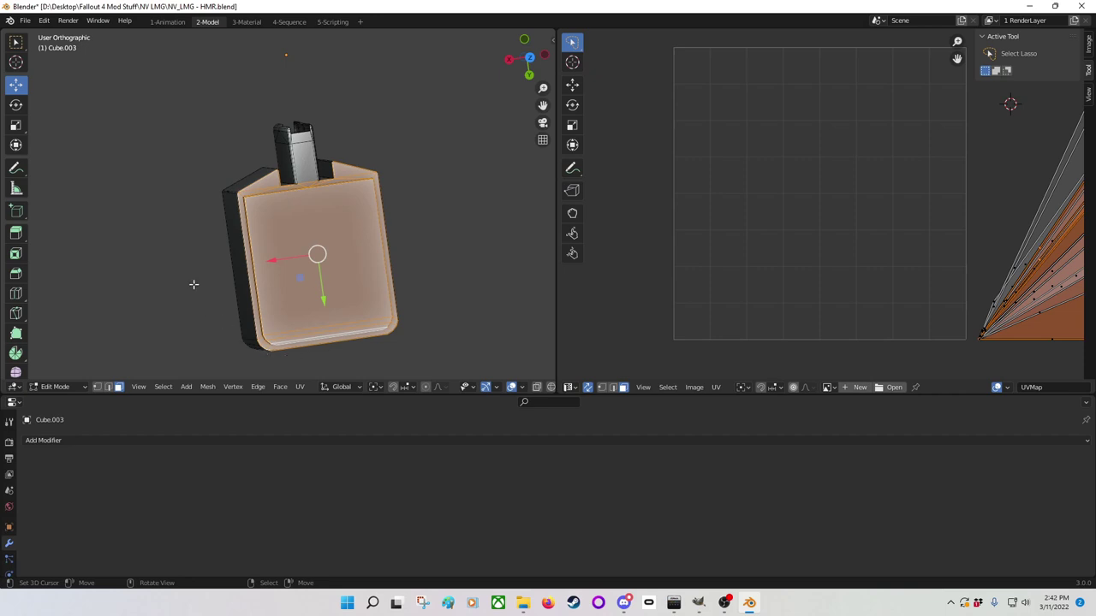
Step: Add the front faces and the six corner bevel faces under the box to the selection
{"action": "middle_click_drag", "start_coordinate": [193, 284], "coordinate": [362, 162]}
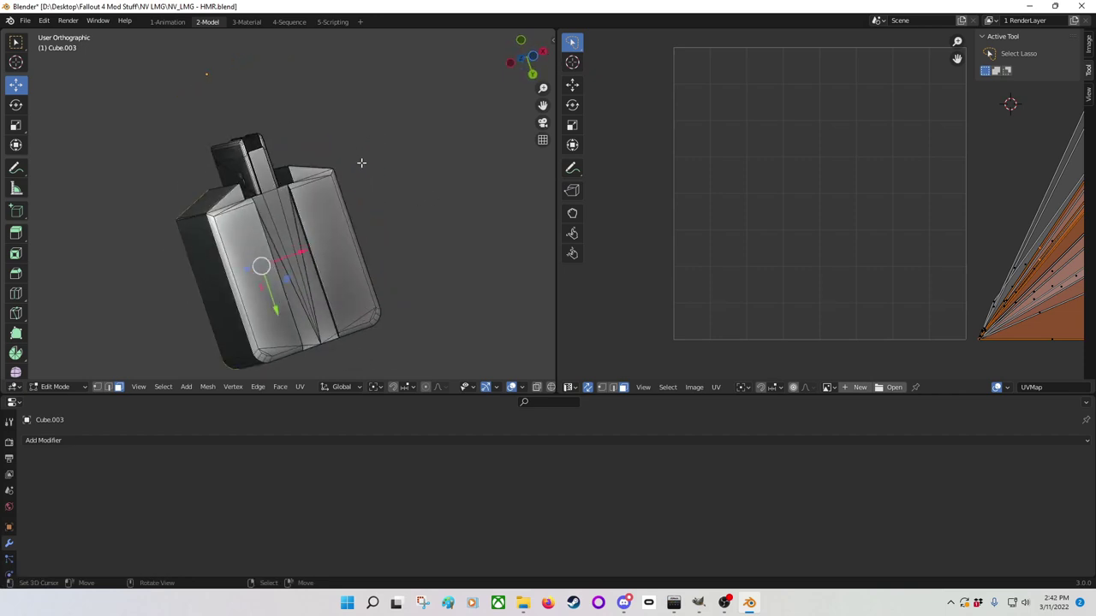
{"action": "scroll", "coordinate": [361, 163], "scroll_direction": "up", "scroll_amount": 3}
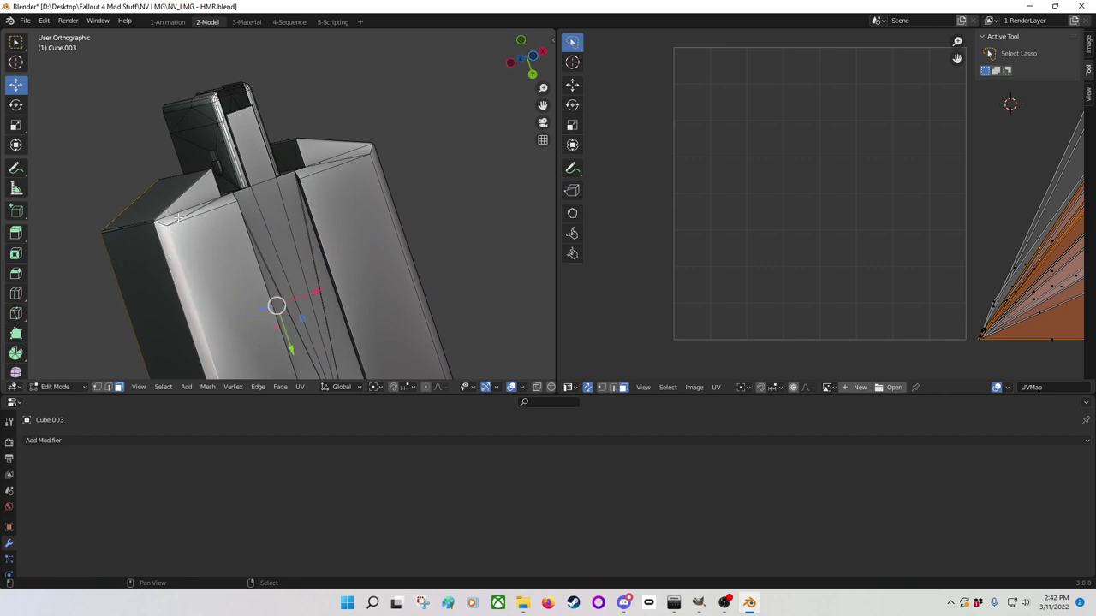
{"action": "left_click", "coordinate": [171, 219]}
{"action": "left_click", "coordinate": [223, 202]}
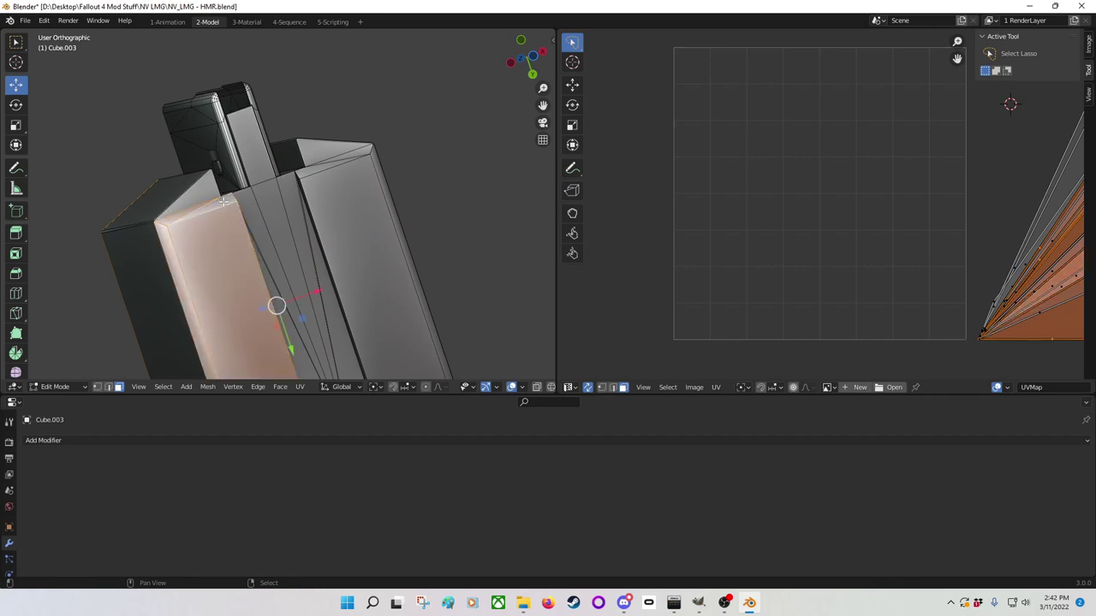
{"action": "left_click", "coordinate": [315, 176], "text": "shift"}
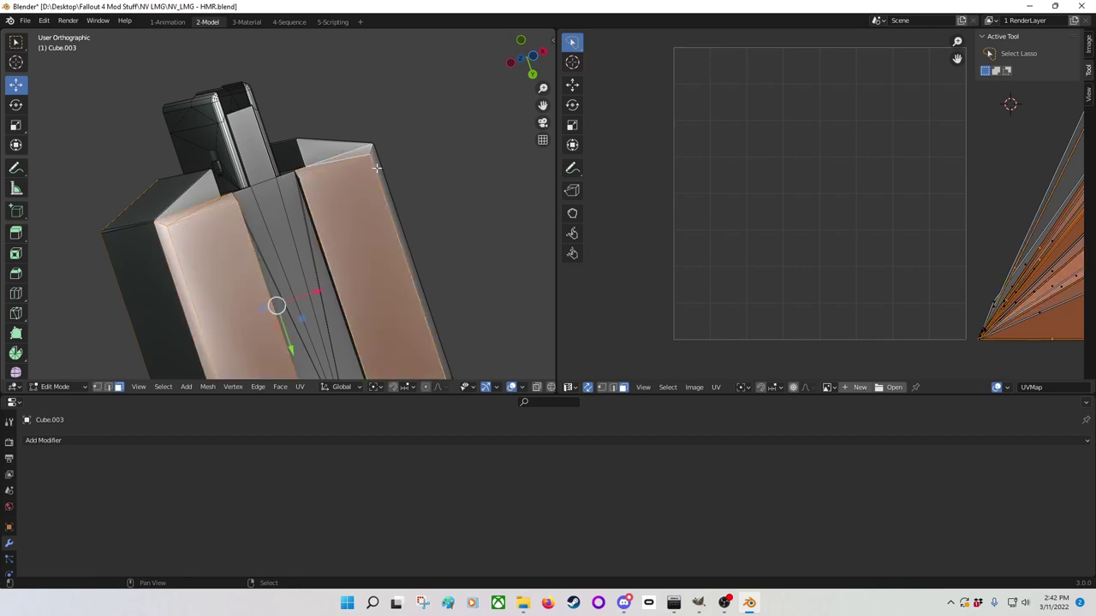
{"action": "middle_click_drag", "start_coordinate": [375, 166], "coordinate": [337, 177]}
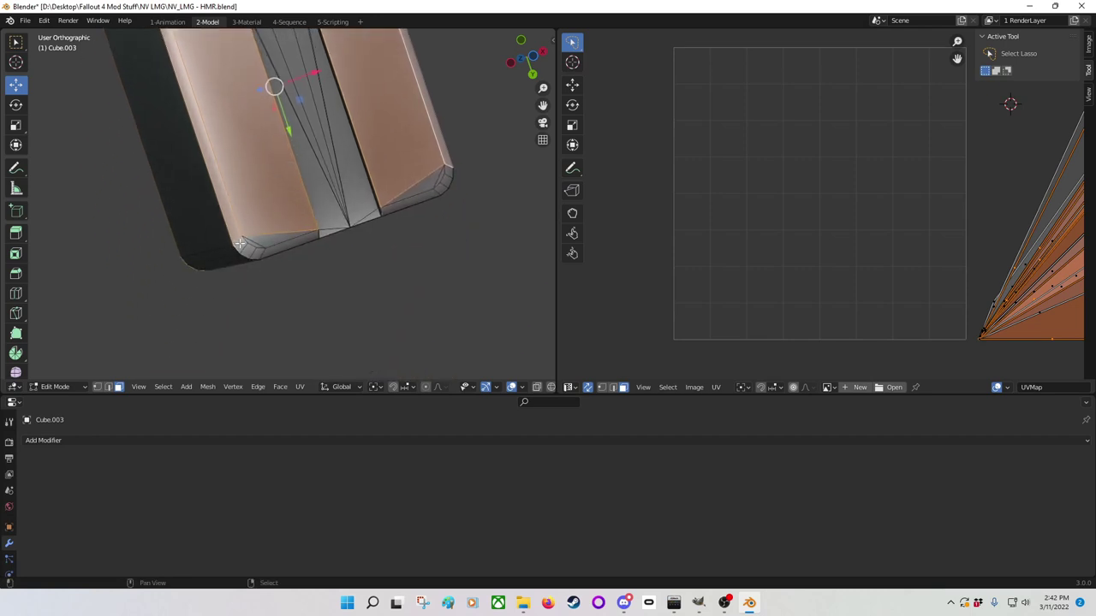
{"action": "left_click", "coordinate": [255, 250], "text": "shift"}
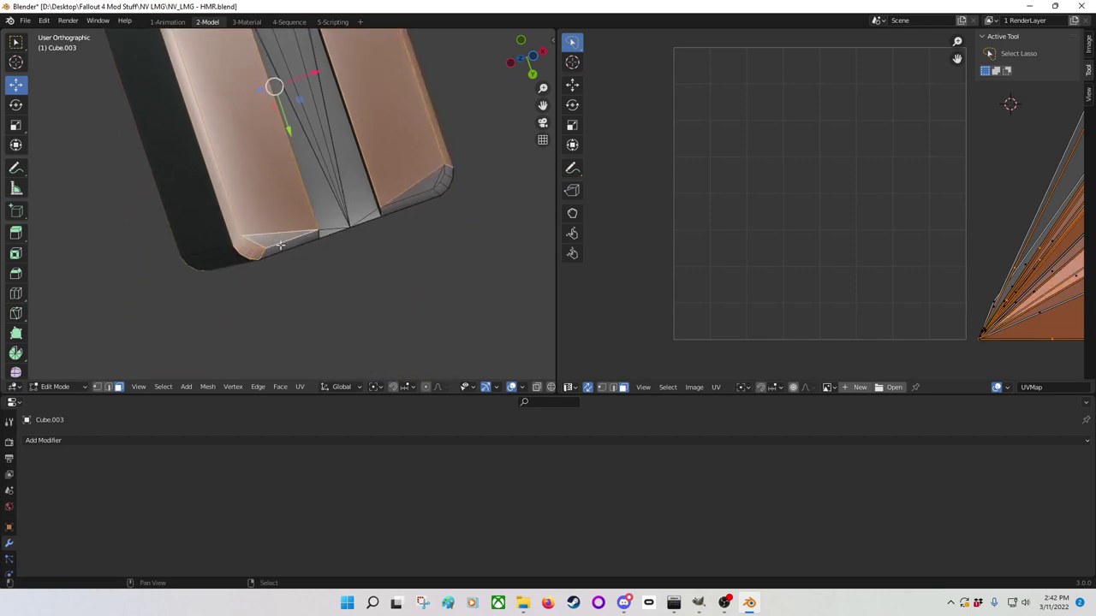
{"action": "left_click", "coordinate": [415, 200], "text": "shift"}
{"action": "left_click", "coordinate": [442, 181], "text": "shift"}
{"action": "left_click", "coordinate": [445, 186], "text": "shift"}
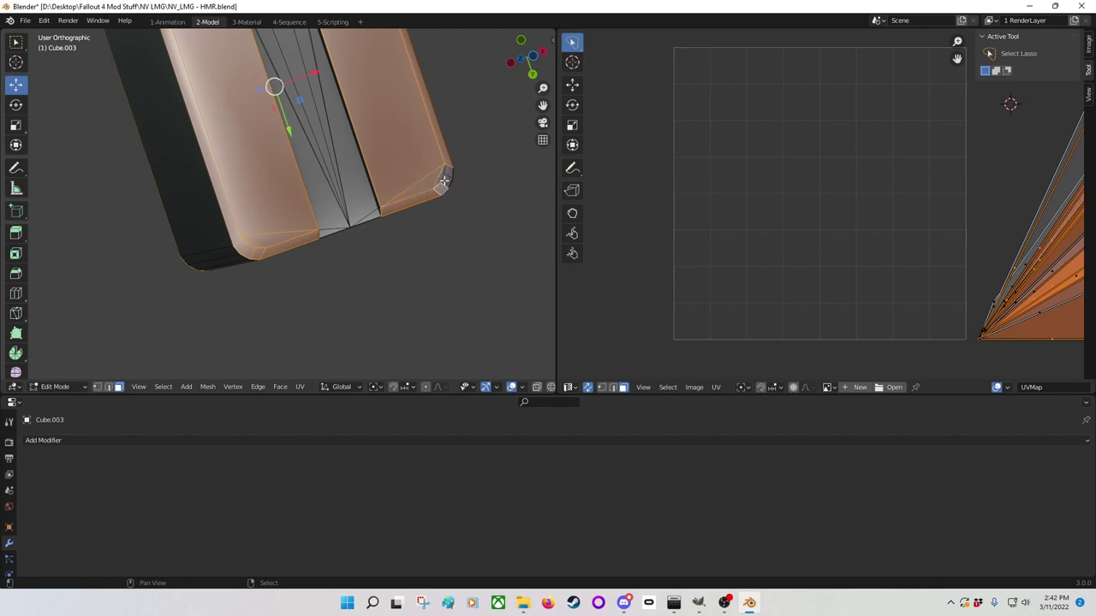
{"action": "left_click", "coordinate": [441, 179], "text": "shift"}
{"action": "left_click", "coordinate": [439, 176], "text": "shift"}
Step: Zoom into the box corner, select the diagonal edge there, then orbit back out
{"action": "scroll", "coordinate": [365, 217], "scroll_direction": "up", "scroll_amount": 2}
{"action": "scroll", "coordinate": [331, 195], "scroll_direction": "up", "scroll_amount": 2}
{"action": "scroll", "coordinate": [331, 195], "scroll_direction": "up", "scroll_amount": 2}
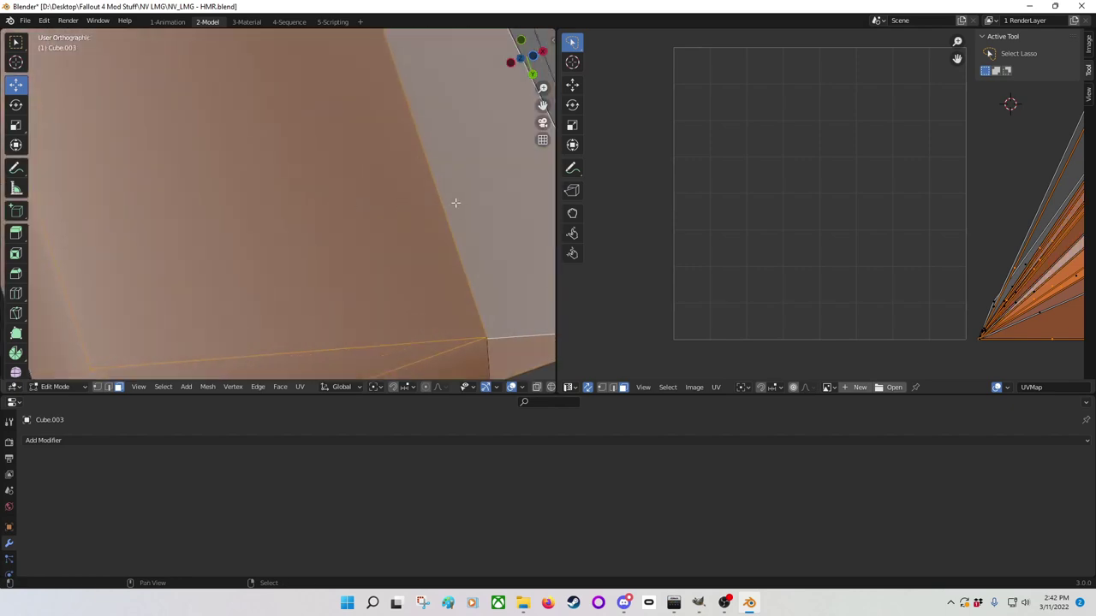
{"action": "middle_click_drag", "start_coordinate": [455, 203], "coordinate": [479, 163], "text": "shift"}
{"action": "scroll", "coordinate": [477, 191], "scroll_direction": "down", "scroll_amount": 3}
{"action": "scroll", "coordinate": [332, 235], "scroll_direction": "up", "scroll_amount": 2}
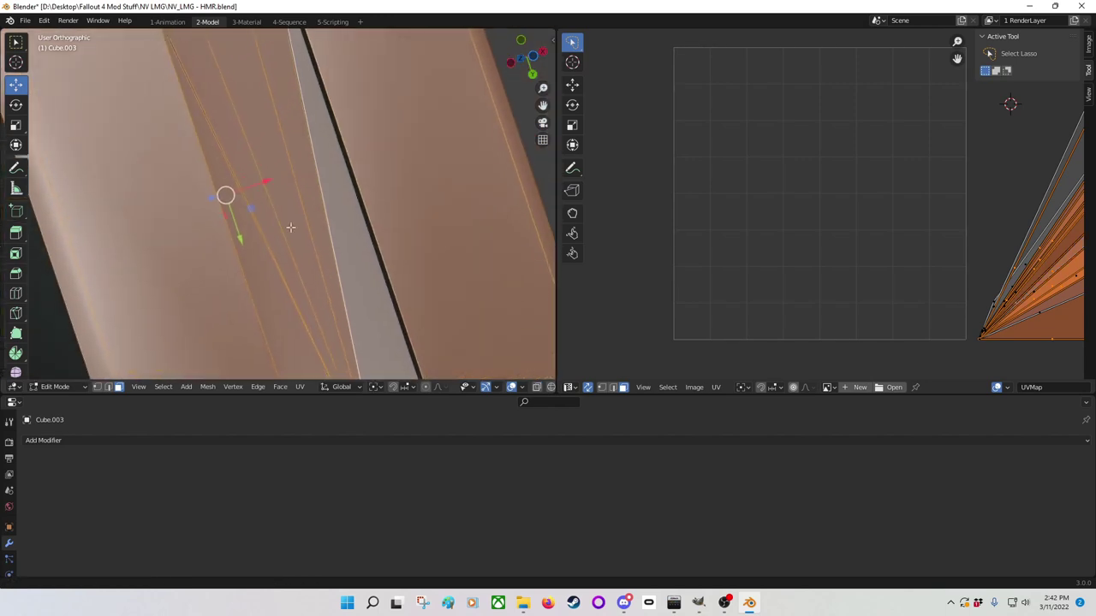
{"action": "middle_click_drag", "start_coordinate": [332, 235], "coordinate": [254, 220], "text": "shift"}
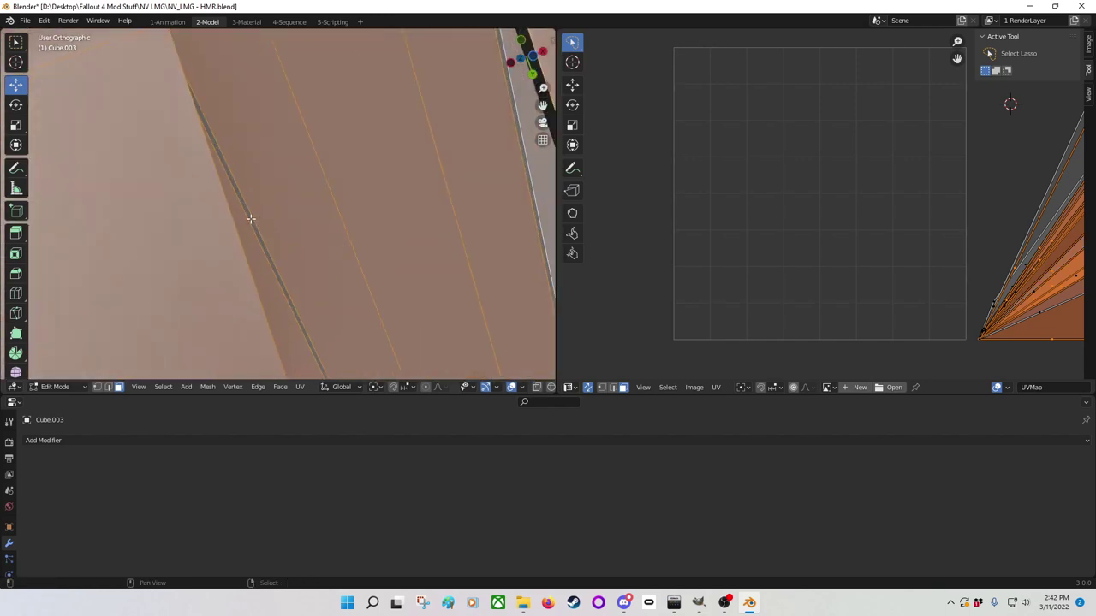
{"action": "left_click", "coordinate": [247, 220]}
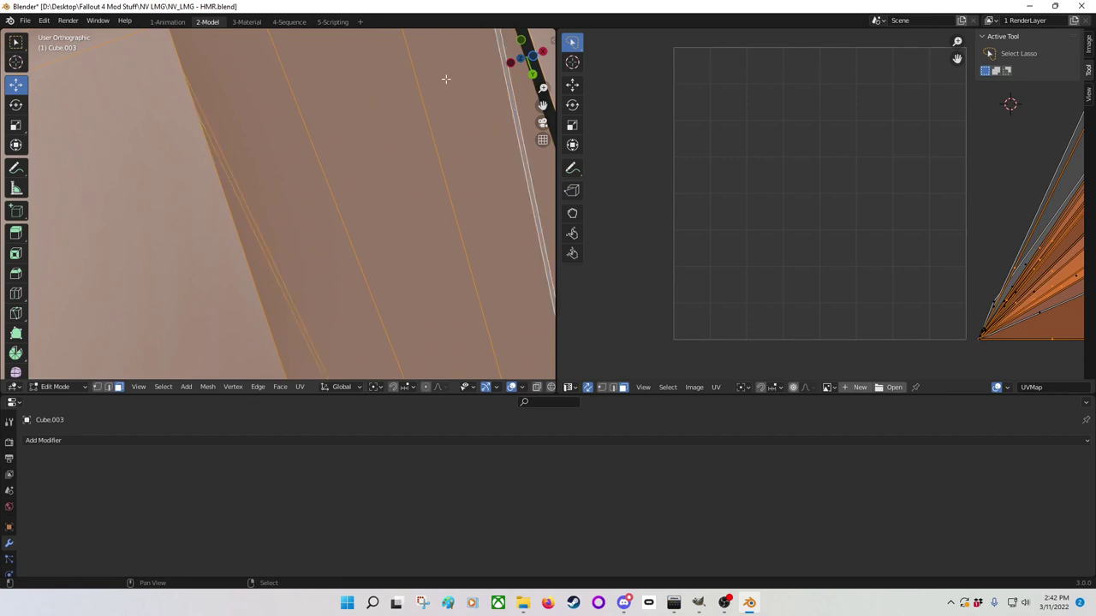
{"action": "middle_click_drag", "start_coordinate": [445, 78], "coordinate": [328, 237]}
{"action": "scroll", "coordinate": [245, 262], "scroll_direction": "up", "scroll_amount": 2}
{"action": "scroll", "coordinate": [338, 208], "scroll_direction": "up", "scroll_amount": 1}
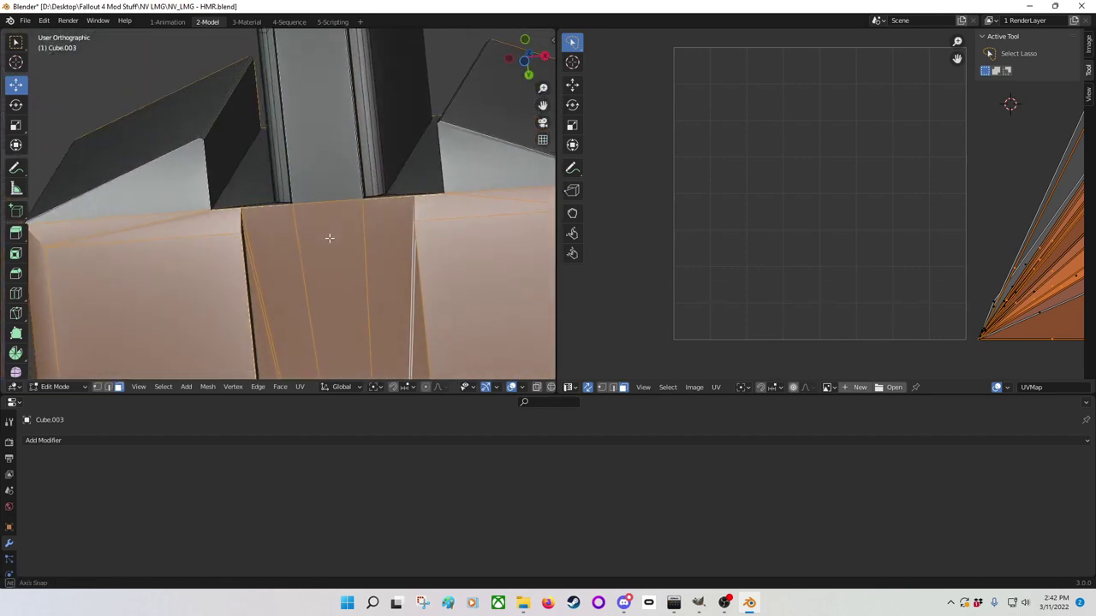
{"action": "scroll", "coordinate": [330, 237], "scroll_direction": "down", "scroll_amount": 4}
Step: Switch to top view and project the selected faces to UVs with Project from View
{"action": "key", "text": "KP_3"}
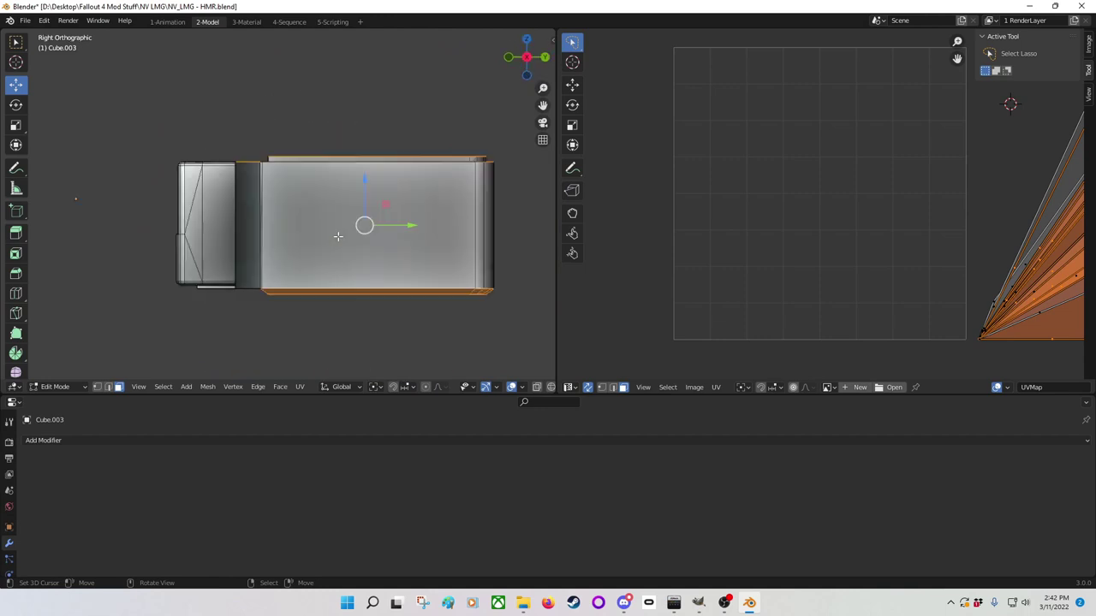
{"action": "key", "text": "KP_7"}
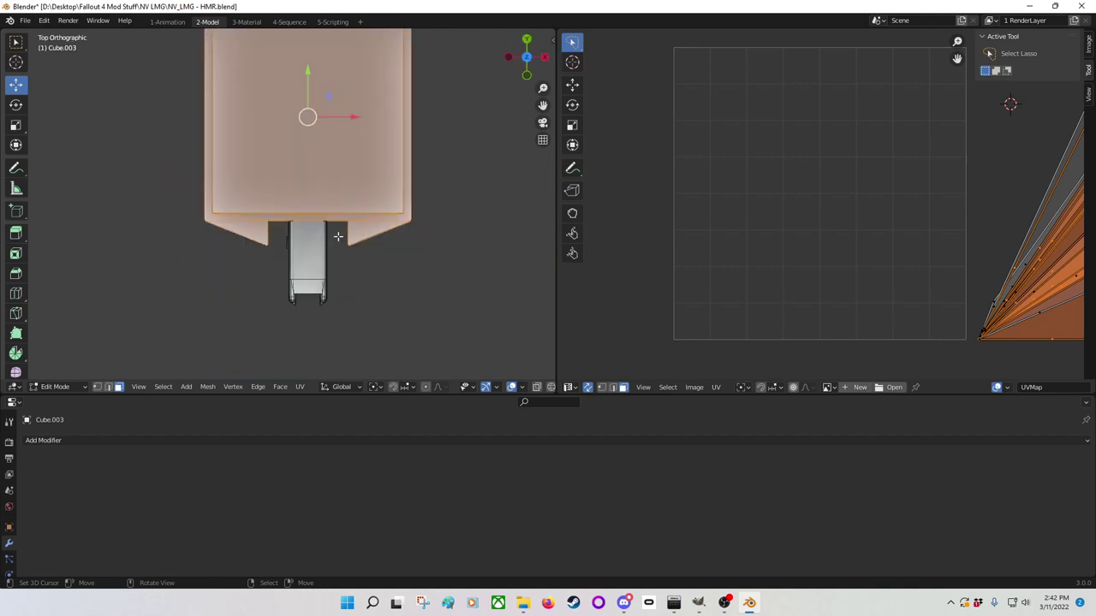
{"action": "scroll", "coordinate": [301, 154], "scroll_direction": "up", "scroll_amount": 3, "text": "shift"}
{"action": "scroll", "coordinate": [295, 192], "scroll_direction": "up", "scroll_amount": 1}
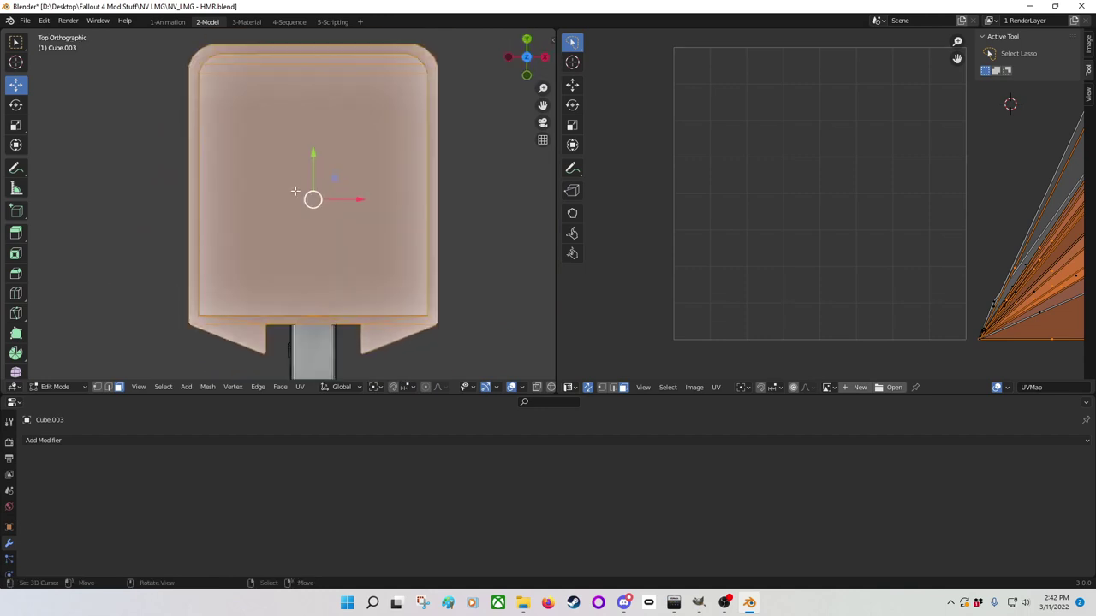
{"action": "middle_click_drag", "start_coordinate": [296, 191], "coordinate": [276, 197], "text": "shift"}
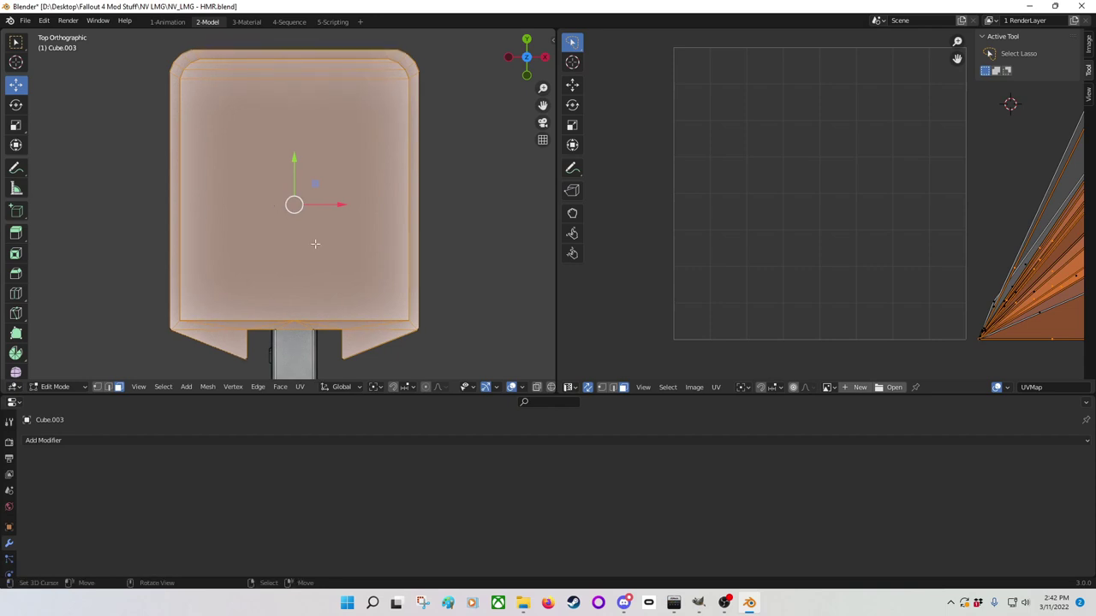
{"action": "left_click", "coordinate": [300, 387]}
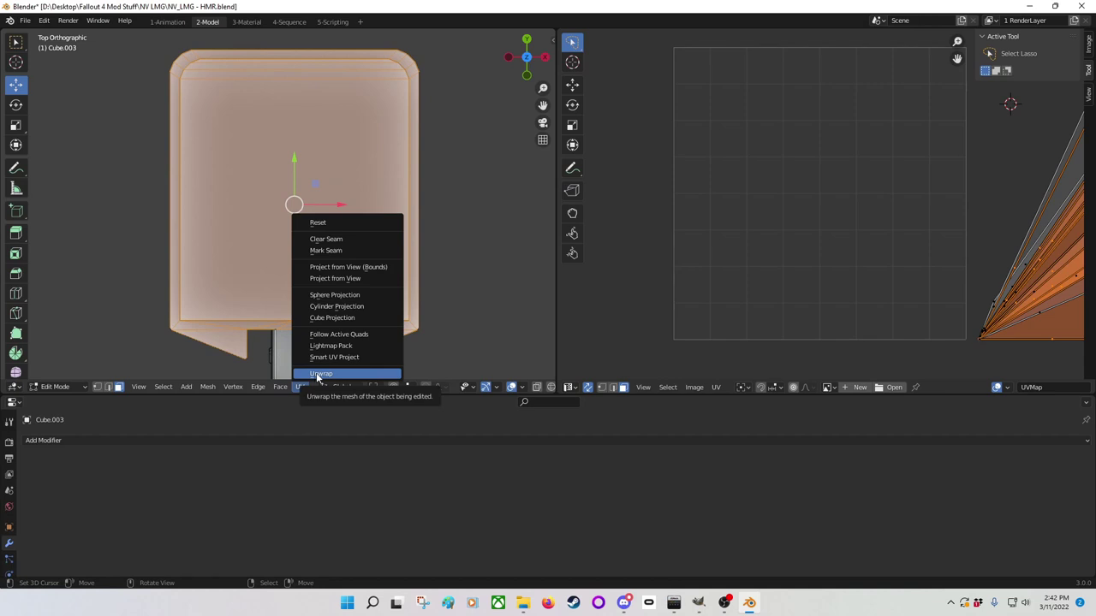
{"action": "left_click", "coordinate": [375, 280]}
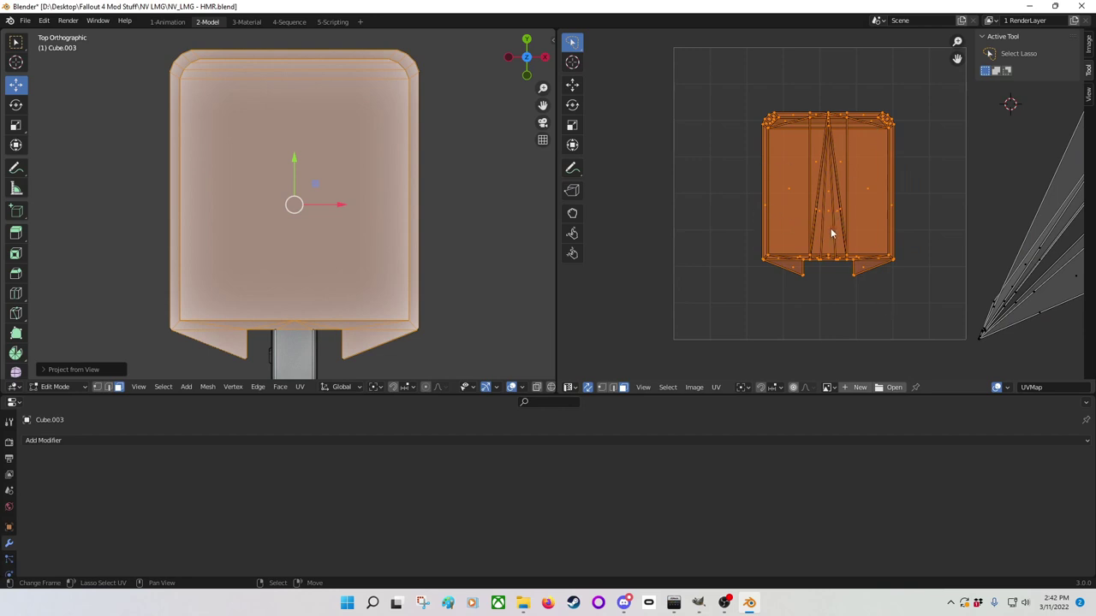
Step: Rotate the UV island 180° and move it by -0.28516 X, -0.20508 Y
{"action": "type", "text": "r180"}
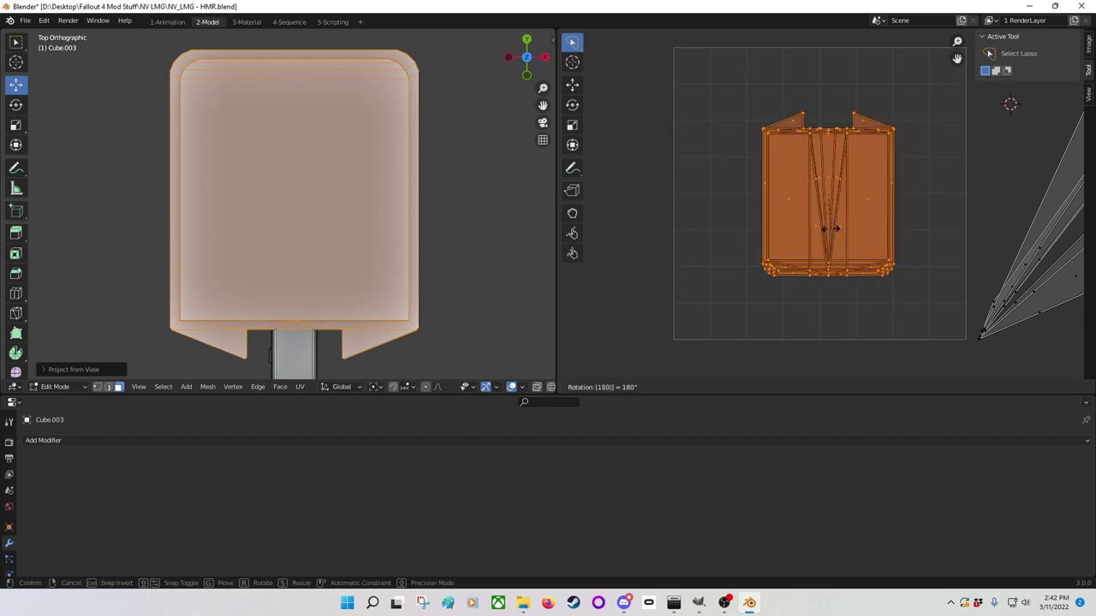
{"action": "key", "text": "Return"}
{"action": "left_click_drag", "start_coordinate": [851, 203], "coordinate": [767, 262]}
{"action": "middle_click_drag", "start_coordinate": [746, 253], "coordinate": [805, 218]}
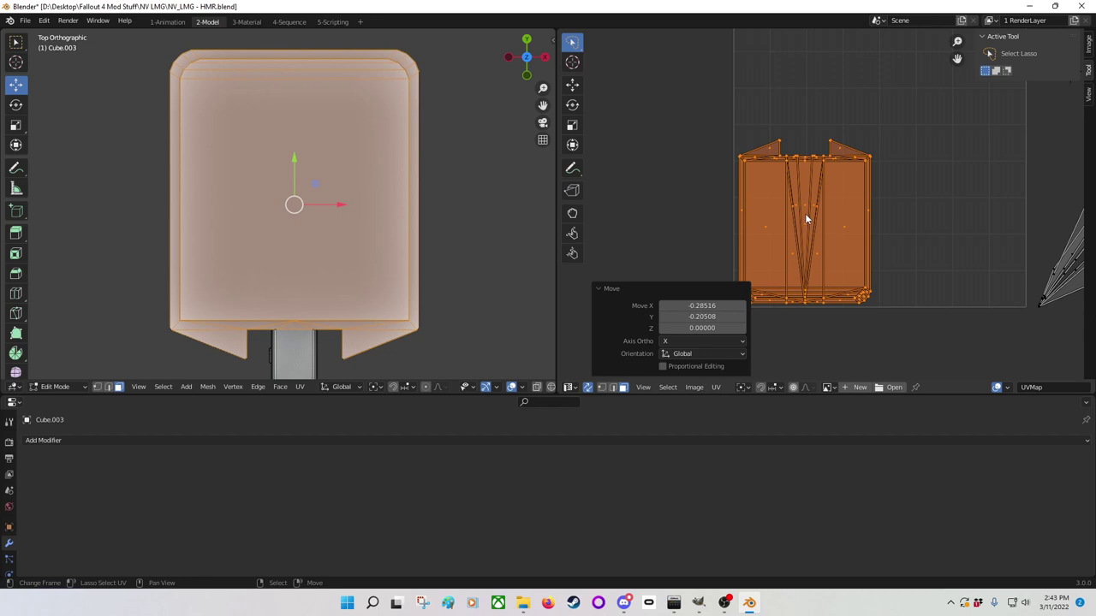
{"action": "left_click", "coordinate": [805, 217]}
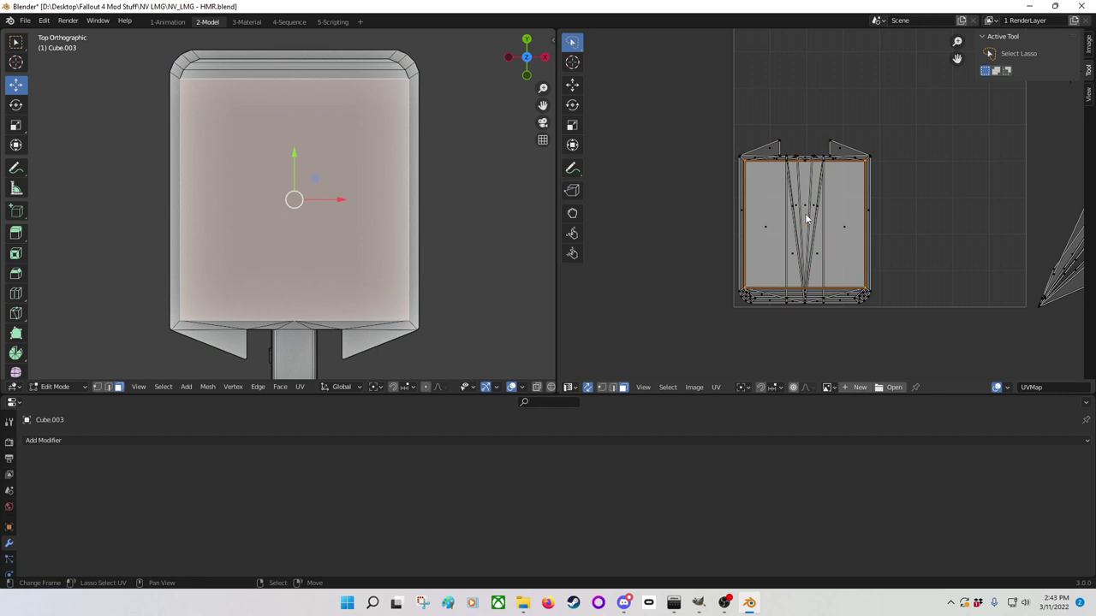
{"action": "key", "text": "ctrl+KP_Add"}
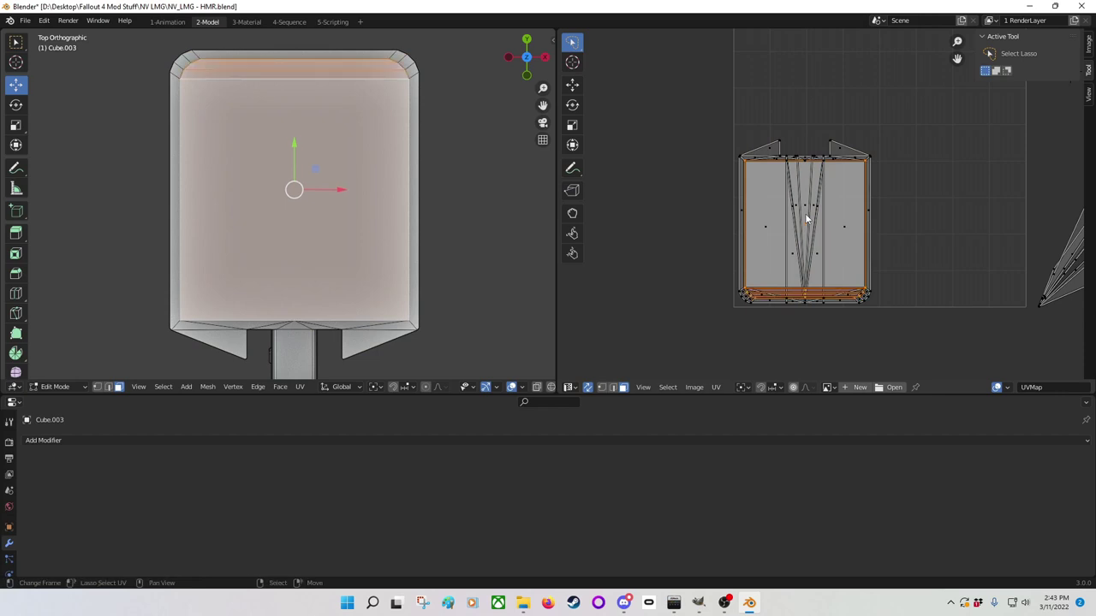
{"action": "key", "text": "g"}
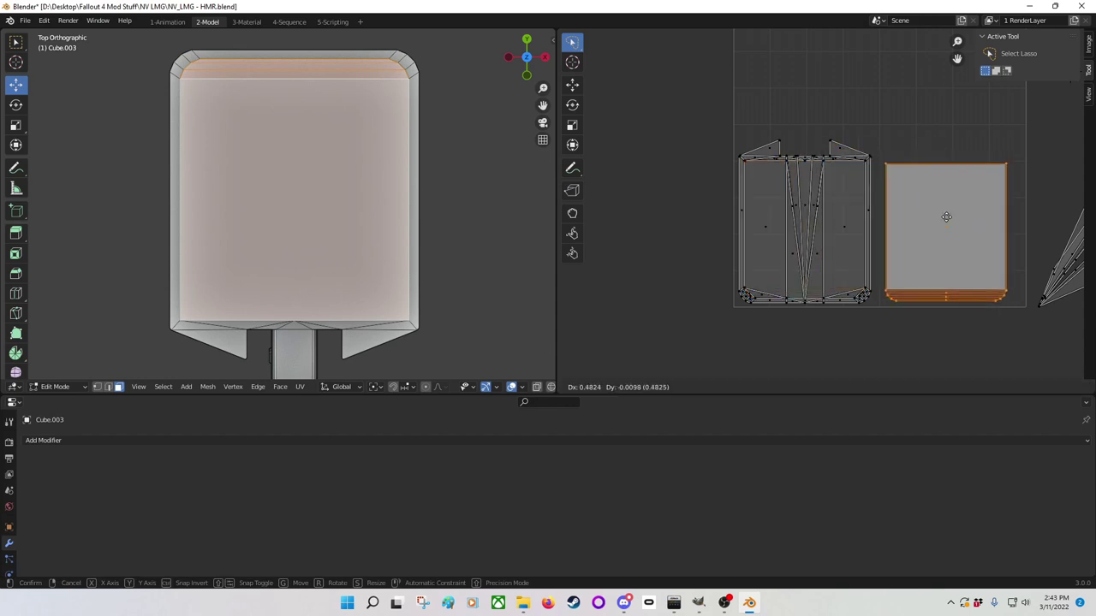
{"action": "left_click", "coordinate": [939, 223]}
{"action": "left_click", "coordinate": [840, 233]}
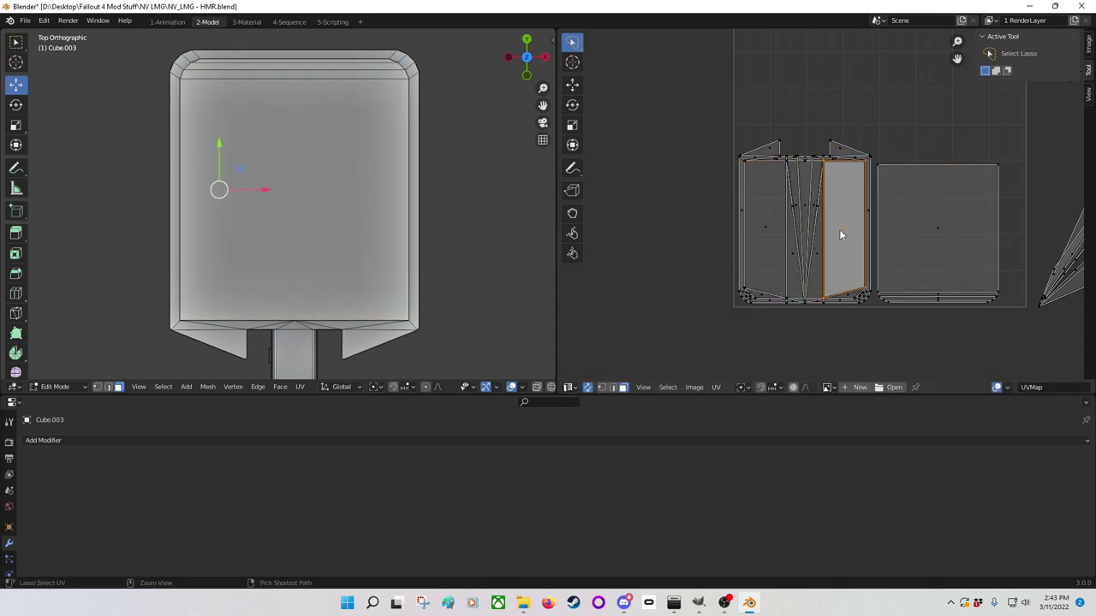
{"action": "key", "text": "ctrl+l"}
{"action": "key", "text": "g"}
{"action": "left_click", "coordinate": [903, 92]}
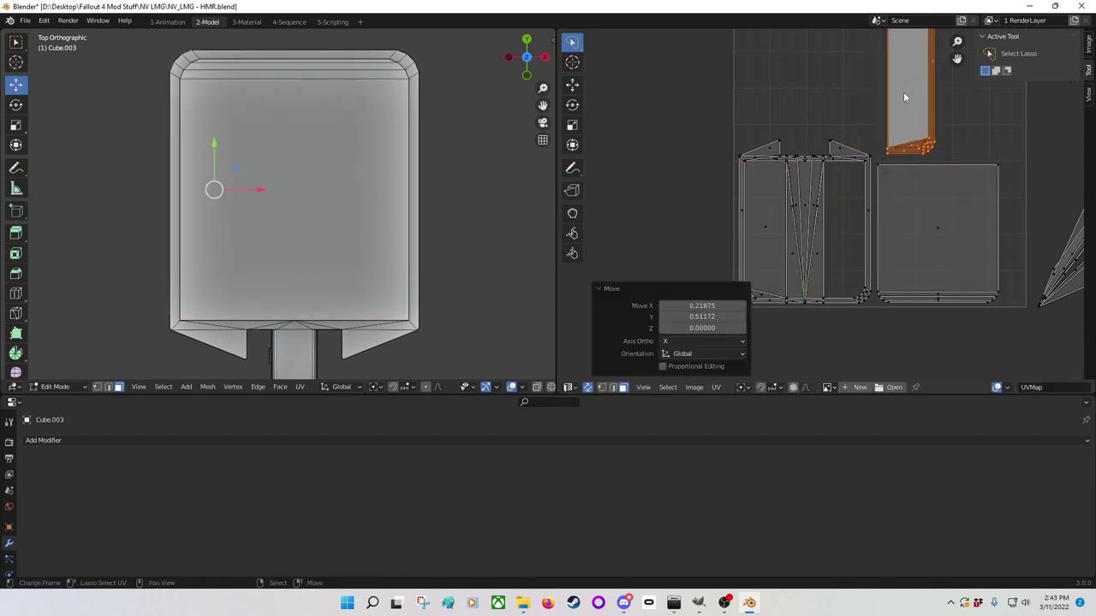
{"action": "key", "text": "ctrl+z"}
{"action": "key", "text": "ctrl+z"}
{"action": "key", "text": "ctrl+z"}
{"action": "key", "text": "ctrl+z"}
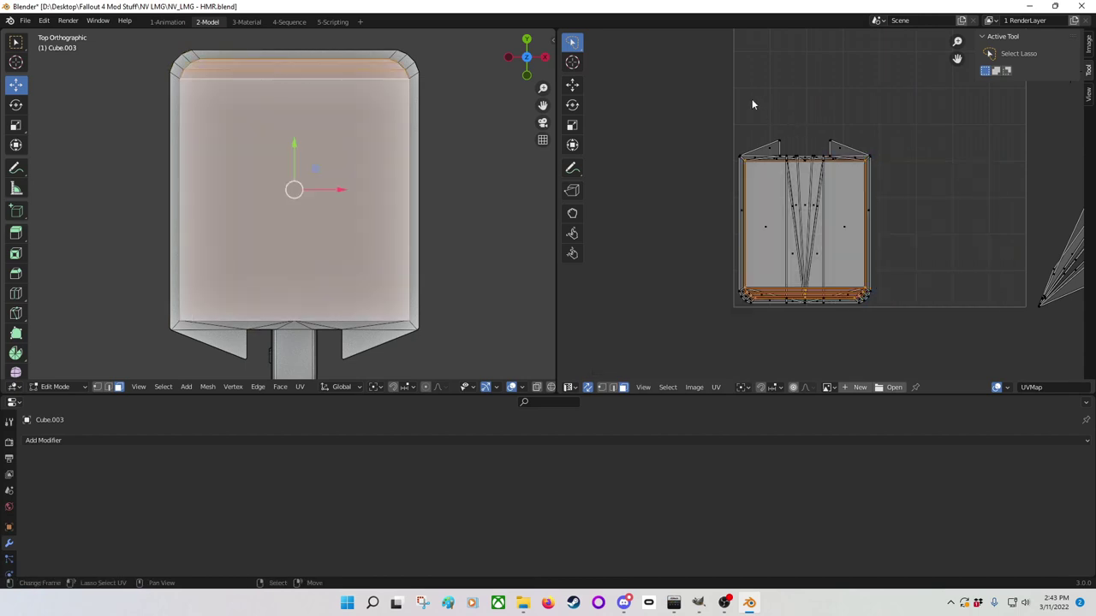
{"action": "key", "text": "ctrl+z"}
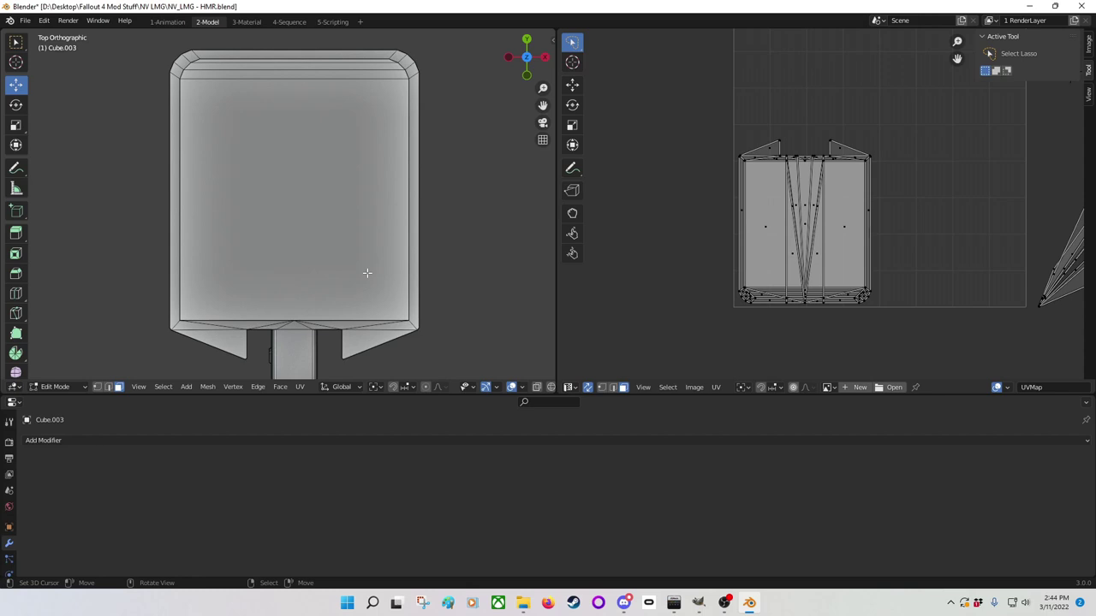
{"action": "middle_click_drag", "start_coordinate": [367, 273], "coordinate": [350, 147]}
{"action": "scroll", "coordinate": [325, 206], "scroll_direction": "up", "scroll_amount": 3}
{"action": "key", "text": "ctrl+KP_Add"}
{"action": "key", "text": "ctrl+KP_Add"}
{"action": "key", "text": "ctrl+KP_Add"}
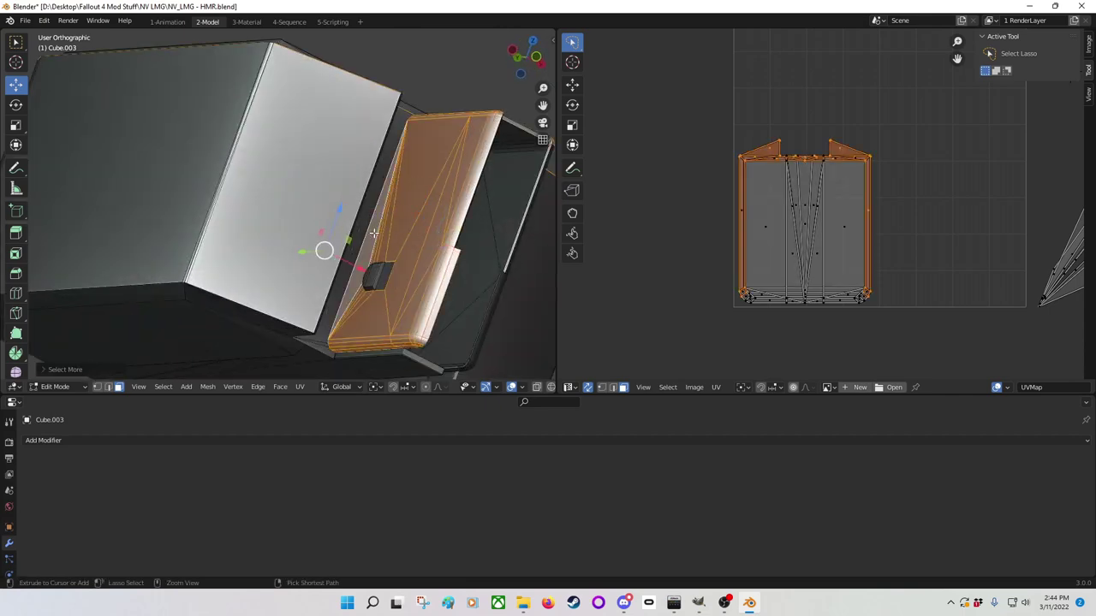
{"action": "scroll", "coordinate": [374, 232], "scroll_direction": "down", "scroll_amount": 3}
{"action": "middle_click_drag", "start_coordinate": [374, 232], "coordinate": [357, 105]}
{"action": "scroll", "coordinate": [372, 196], "scroll_direction": "up", "scroll_amount": 4}
{"action": "scroll", "coordinate": [227, 130], "scroll_direction": "up", "scroll_amount": 3}
{"action": "middle_click_drag", "start_coordinate": [227, 129], "coordinate": [377, 222]}
{"action": "scroll", "coordinate": [346, 178], "scroll_direction": "down", "scroll_amount": 3}
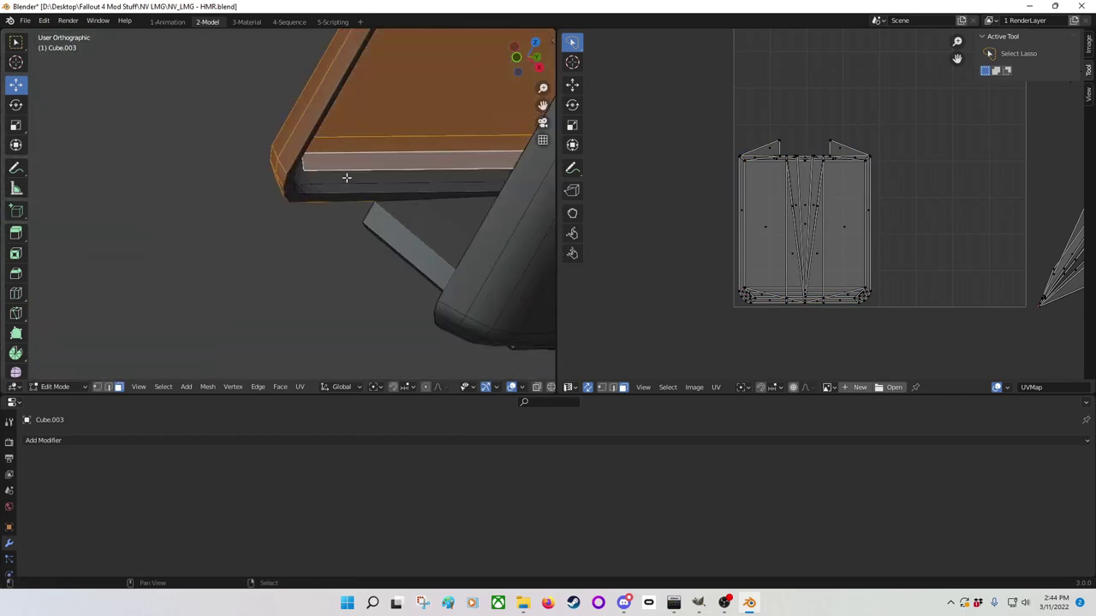
{"action": "scroll", "coordinate": [345, 177], "scroll_direction": "up", "scroll_amount": 4}
{"action": "middle_click_drag", "start_coordinate": [103, 115], "coordinate": [366, 98]}
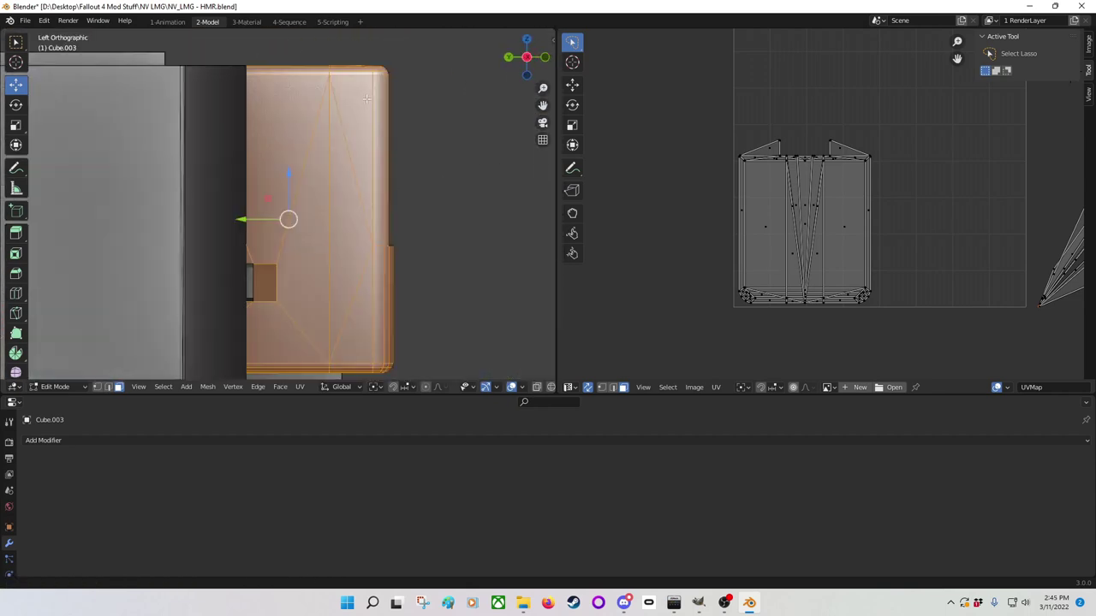
{"action": "key", "text": "ctrl+KP_Add"}
{"action": "key", "text": "s"}
{"action": "key", "text": "Return"}
{"action": "mouse_move", "coordinate": [257, 214]}
{"action": "middle_mouse_down"}
{"action": "mouse_move", "coordinate": [340, 306]}
{"action": "mouse_move", "coordinate": [286, 166]}
{"action": "mouse_move", "coordinate": [174, 208]}
{"action": "mouse_move", "coordinate": [184, 219]}
{"action": "mouse_move", "coordinate": [171, 213]}
{"action": "mouse_move", "coordinate": [249, 215]}
{"action": "middle_mouse_up"}
{"action": "key", "text": "ctrl+KP_Add"}
{"action": "scroll", "coordinate": [340, 306], "scroll_direction": "up", "scroll_amount": 5}
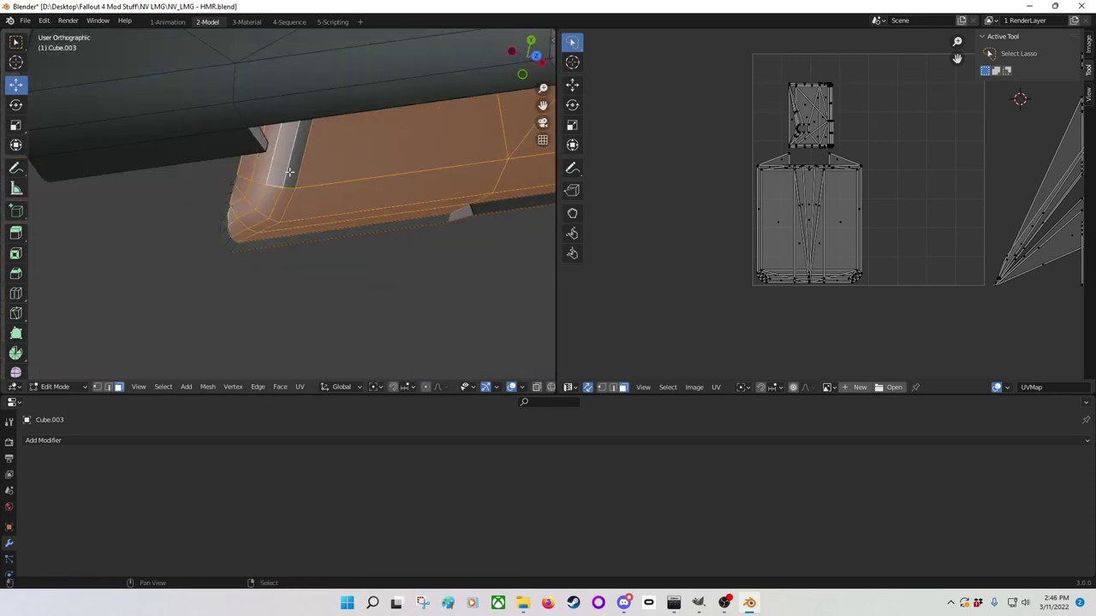
{"action": "key", "text": "KP_3"}
{"action": "middle_click_drag", "start_coordinate": [399, 277], "coordinate": [318, 200], "text": "shift"}
{"action": "key", "text": "u"}
{"action": "left_click", "coordinate": [342, 276]}
{"action": "type", "text": "s.8"}
{"action": "key", "text": "Return"}
{"action": "key", "text": "g"}
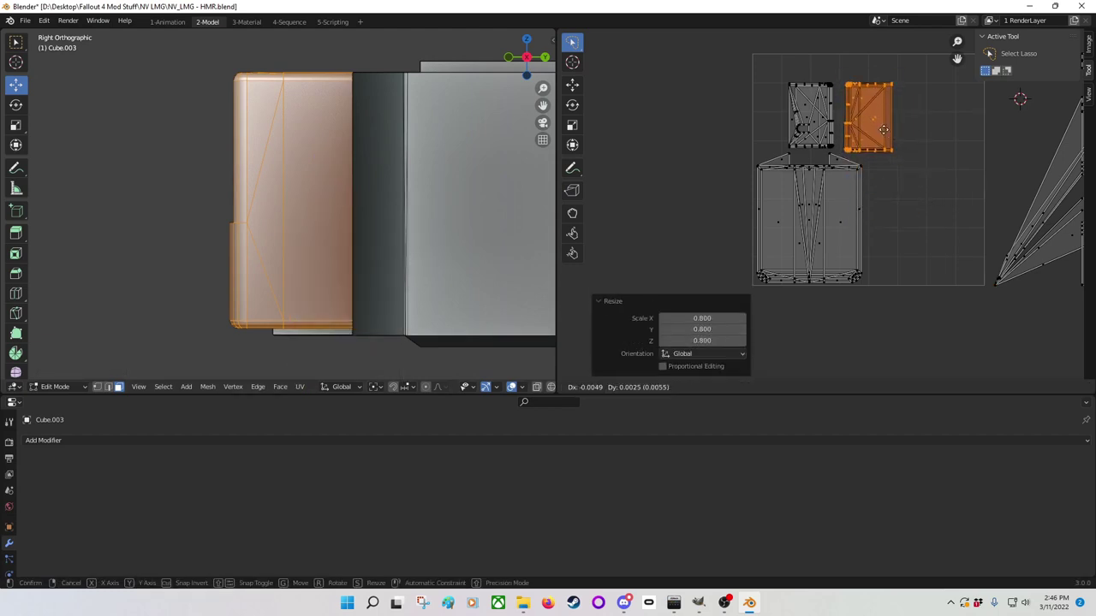
{"action": "left_click", "coordinate": [882, 129]}
{"action": "scroll", "coordinate": [703, 216], "scroll_direction": "up", "scroll_amount": 3}
{"action": "key", "text": "alt+a"}
{"action": "left_click", "coordinate": [368, 227]}
{"action": "key", "text": "ctrl+KP_Add"}
{"action": "middle_click_drag", "start_coordinate": [300, 214], "coordinate": [257, 227]}
{"action": "scroll", "coordinate": [293, 222], "scroll_direction": "down", "scroll_amount": 3}
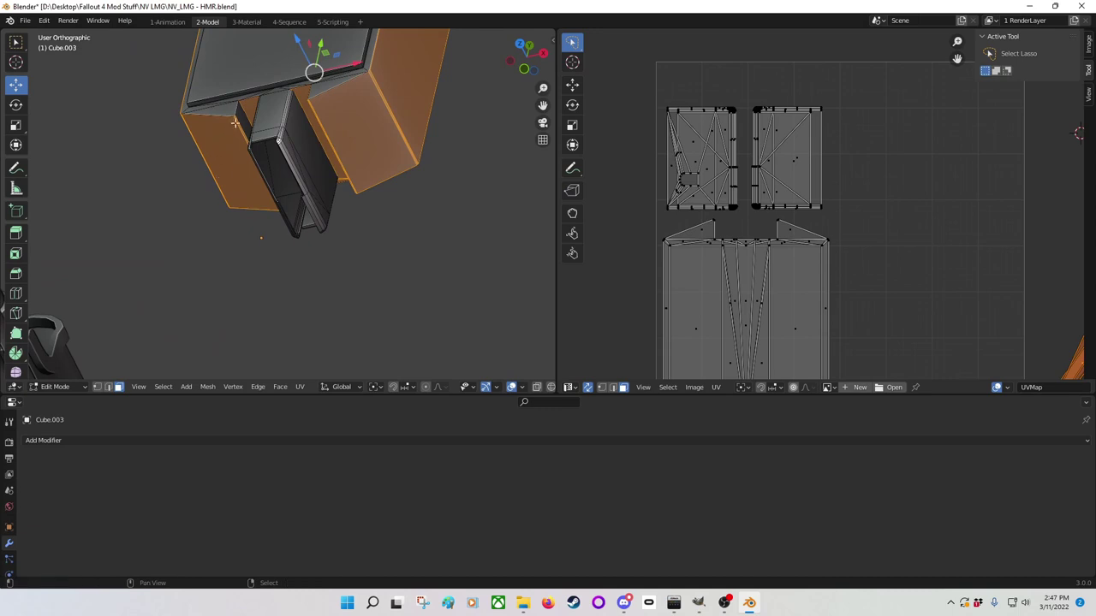
{"action": "middle_click_drag", "start_coordinate": [234, 123], "coordinate": [338, 282]}
{"action": "scroll", "coordinate": [334, 257], "scroll_direction": "up", "scroll_amount": 3}
{"action": "scroll", "coordinate": [330, 232], "scroll_direction": "down", "scroll_amount": 3}
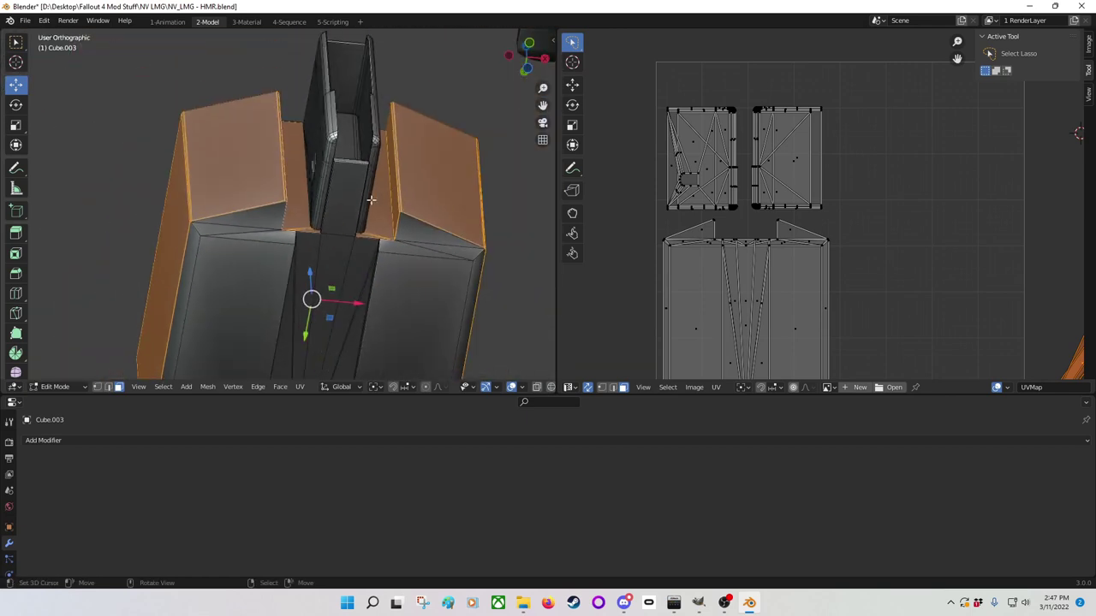
{"action": "middle_click_drag", "start_coordinate": [330, 232], "coordinate": [325, 177]}
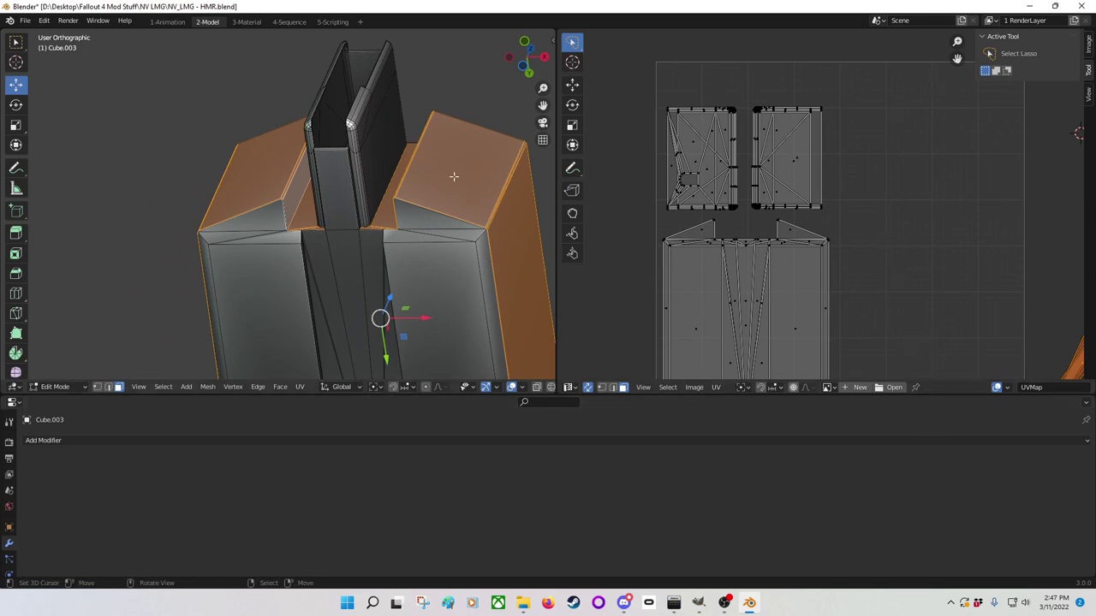
{"action": "middle_click_drag", "start_coordinate": [368, 291], "coordinate": [329, 135]}
{"action": "scroll", "coordinate": [316, 122], "scroll_direction": "up", "scroll_amount": 4}
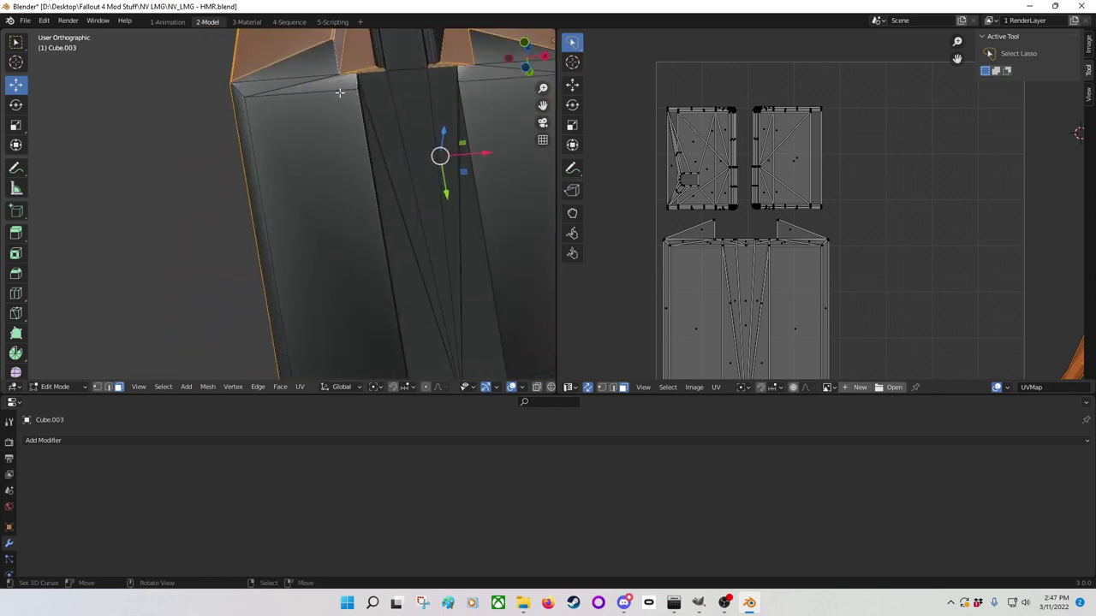
{"action": "middle_click_drag", "start_coordinate": [455, 60], "coordinate": [445, 137]}
{"action": "scroll", "coordinate": [362, 188], "scroll_direction": "down", "scroll_amount": 3}
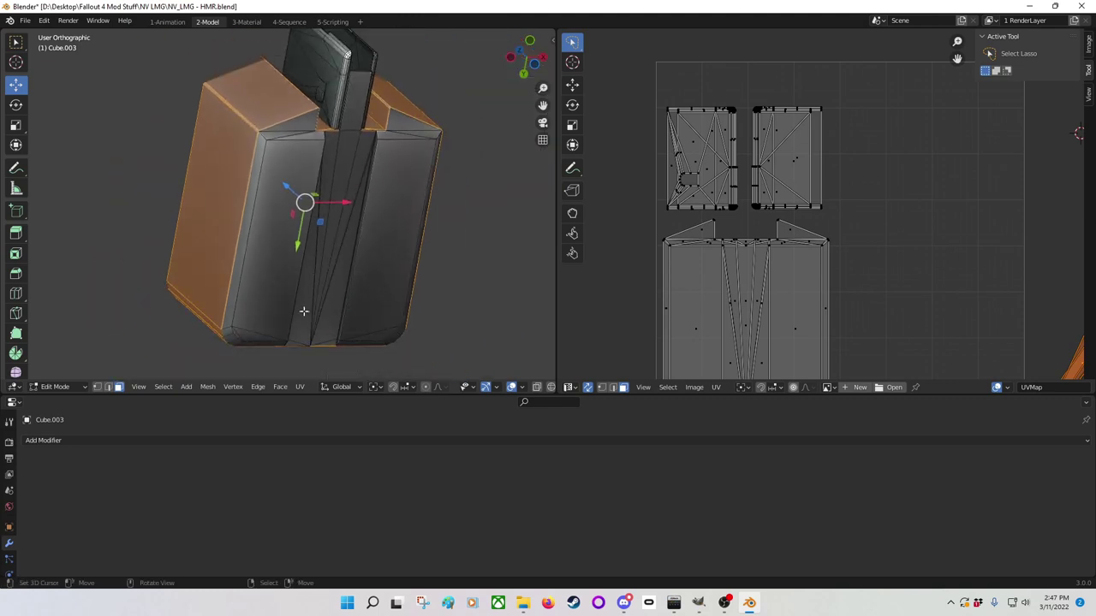
Step: Unwrap the selected side faces and look over the new islands in the UV editor
{"action": "left_click", "coordinate": [301, 387]}
{"action": "left_click", "coordinate": [312, 372]}
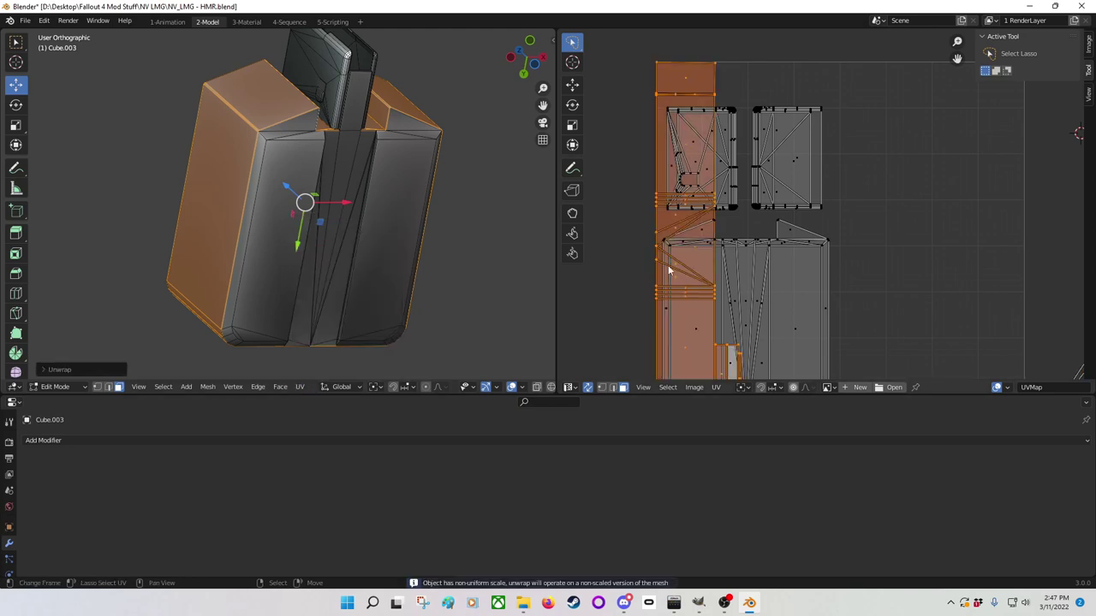
{"action": "scroll", "coordinate": [856, 182], "scroll_direction": "down", "scroll_amount": 4}
{"action": "scroll", "coordinate": [829, 266], "scroll_direction": "up", "scroll_amount": 5}
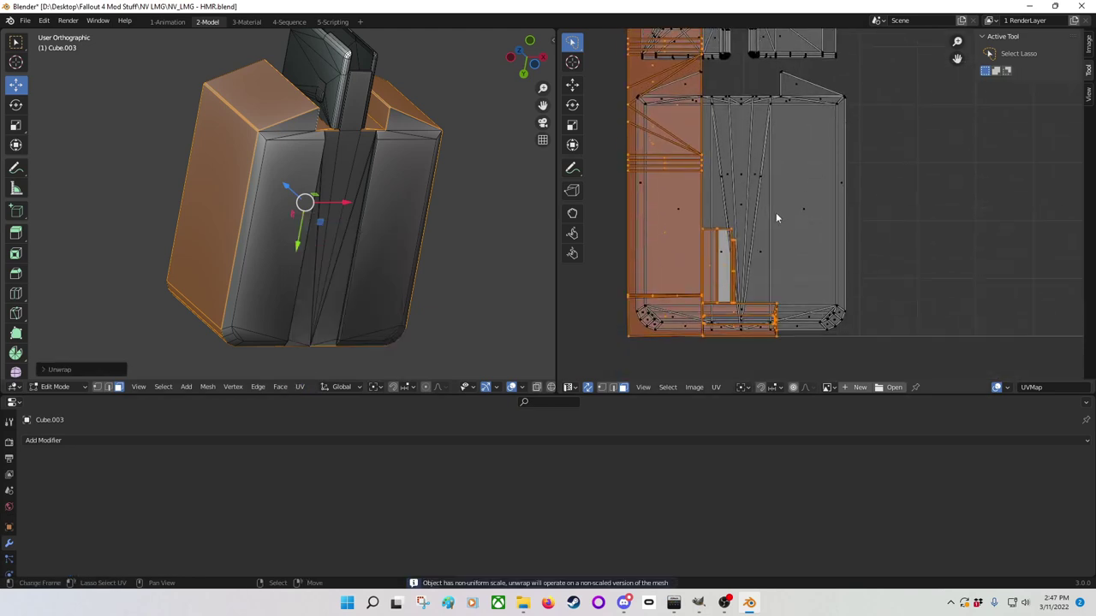
{"action": "scroll", "coordinate": [733, 339], "scroll_direction": "up", "scroll_amount": 2}
{"action": "middle_click_drag", "start_coordinate": [733, 339], "coordinate": [731, 283]}
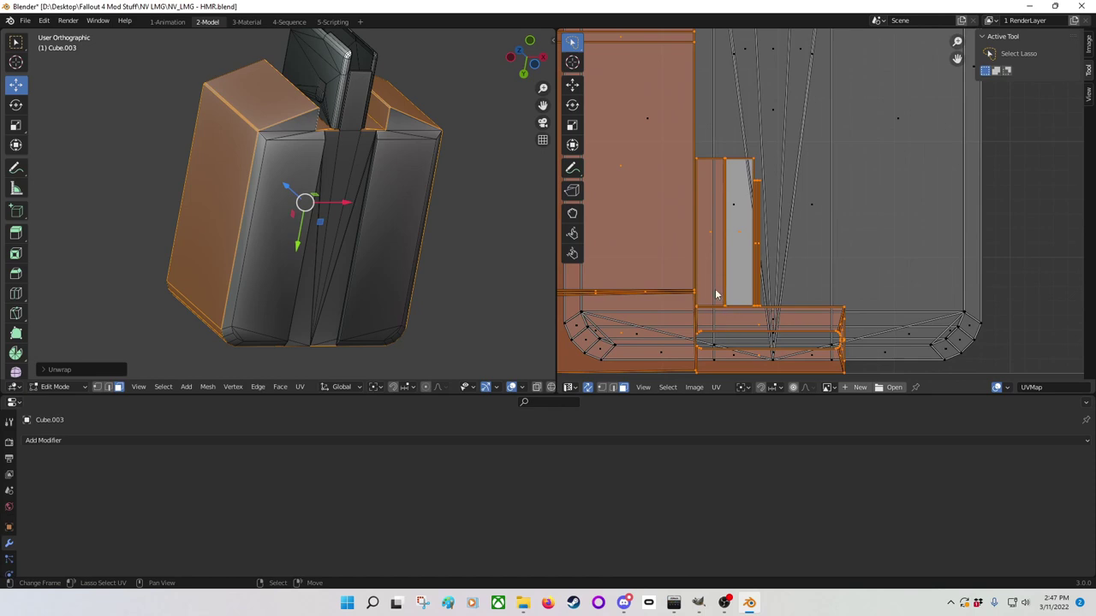
{"action": "scroll", "coordinate": [638, 227], "scroll_direction": "down", "scroll_amount": 6}
{"action": "scroll", "coordinate": [646, 225], "scroll_direction": "up", "scroll_amount": 6}
{"action": "scroll", "coordinate": [759, 242], "scroll_direction": "down", "scroll_amount": 4}
{"action": "scroll", "coordinate": [761, 166], "scroll_direction": "up", "scroll_amount": 1}
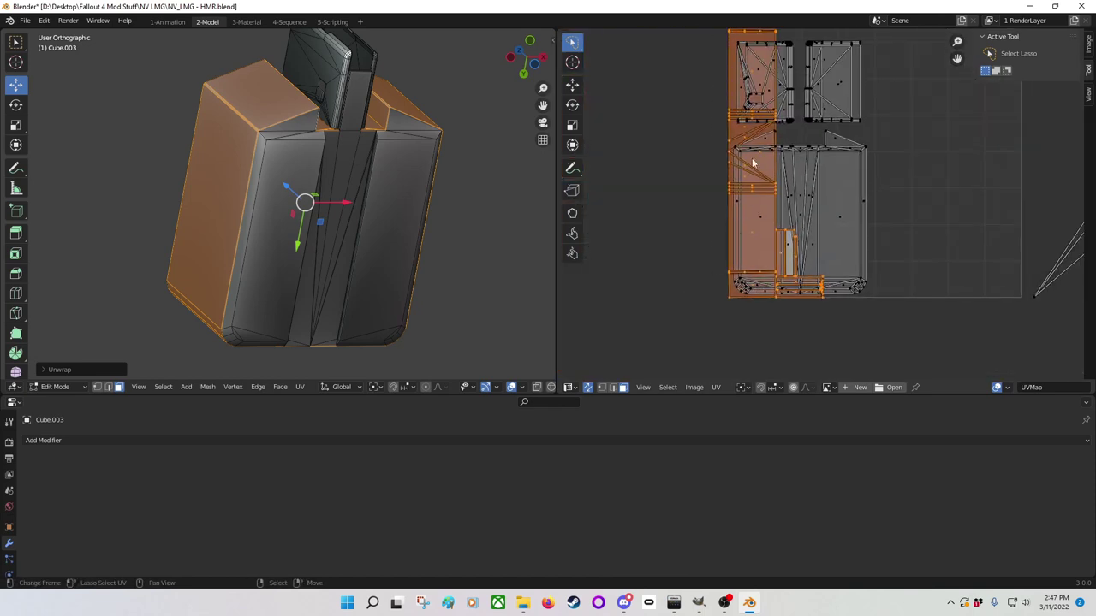
Step: Select the strip island, move it right of the other islands and scale it to 0.8
{"action": "left_click", "coordinate": [742, 133]}
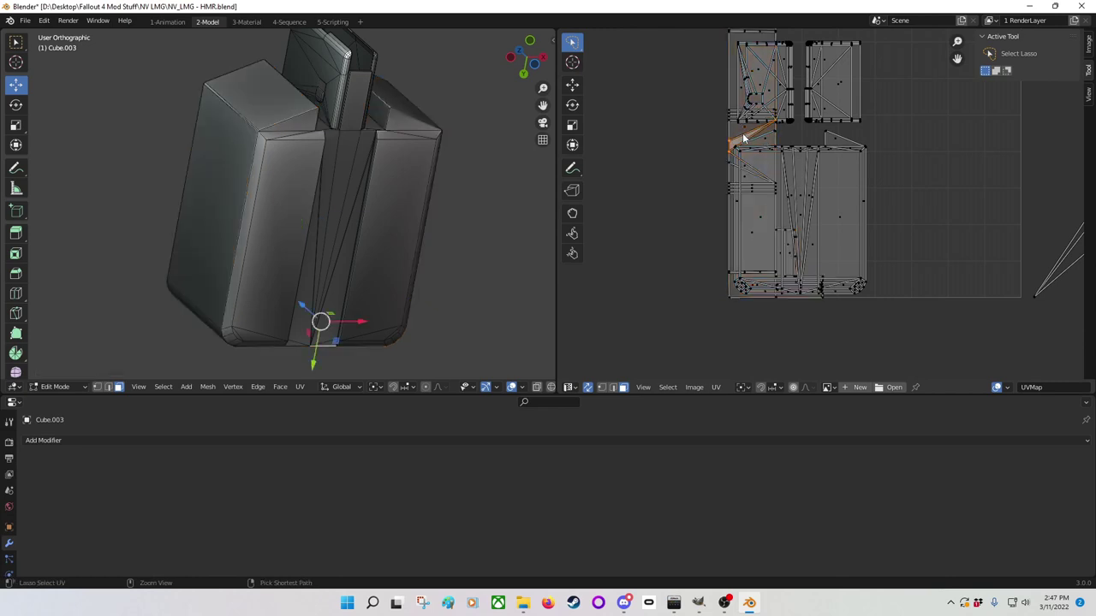
{"action": "key", "text": "ctrl+l"}
{"action": "key", "text": "g"}
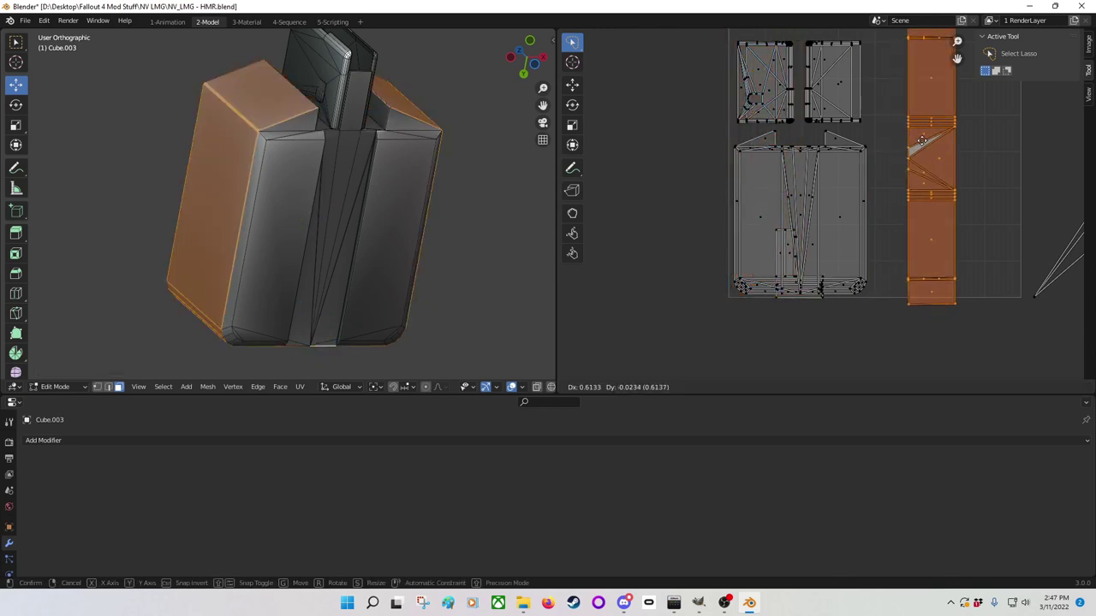
{"action": "left_click", "coordinate": [924, 140]}
{"action": "middle_click_drag", "start_coordinate": [923, 139], "coordinate": [849, 197]}
{"action": "key", "text": "s"}
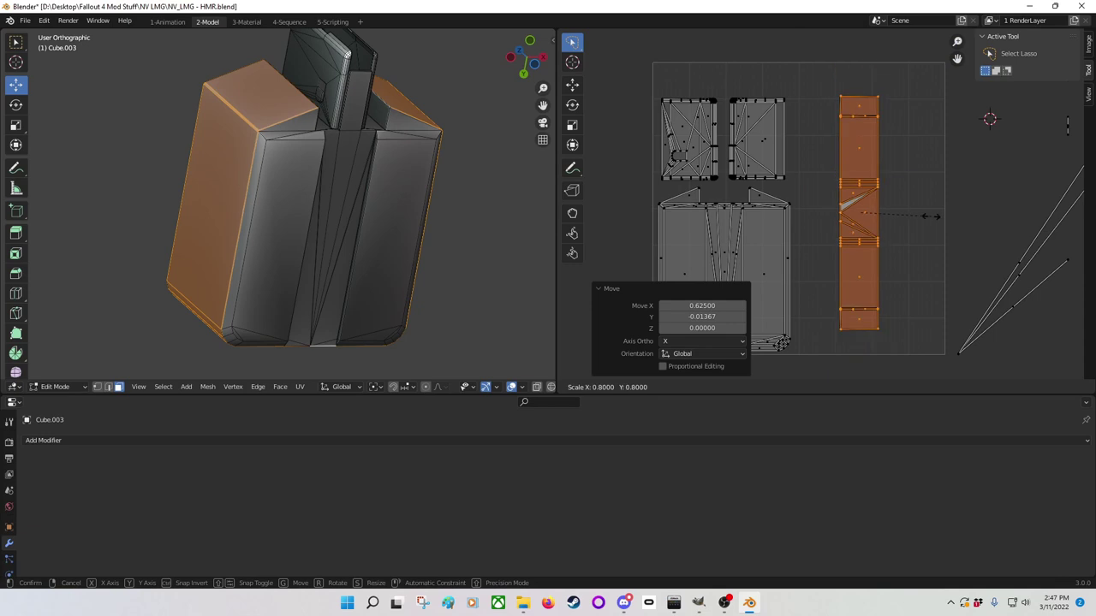
{"action": "left_click", "coordinate": [931, 216]}
{"action": "scroll", "coordinate": [818, 223], "scroll_direction": "up", "scroll_amount": 6}
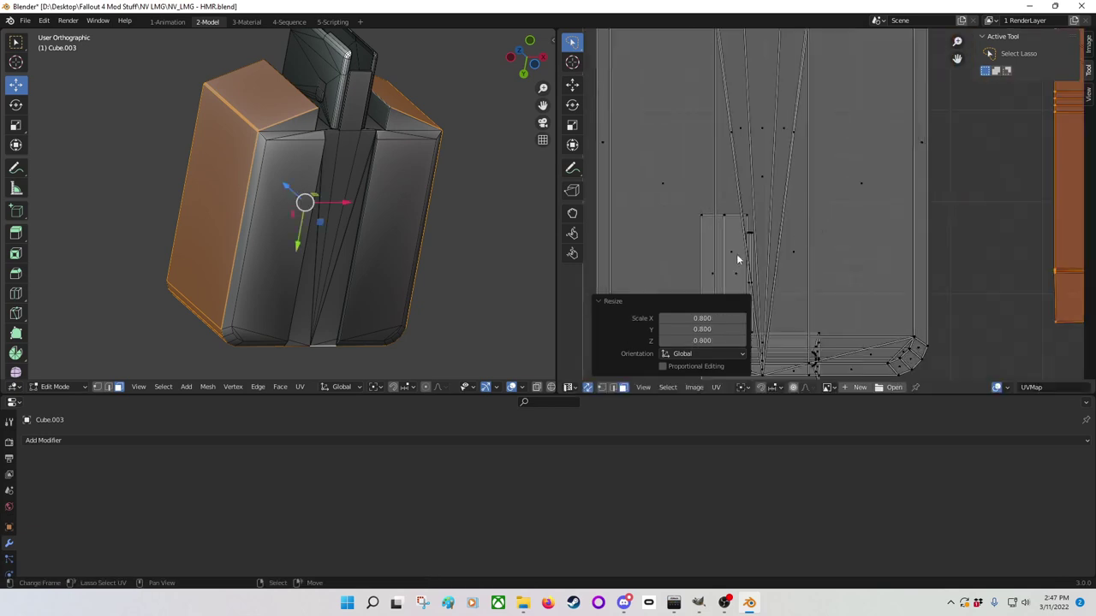
Step: Pick out faces of the strip island in the UV editor, ending on the small bottom triangle face
{"action": "left_click", "coordinate": [737, 261]}
{"action": "left_click", "coordinate": [721, 272]}
{"action": "left_click", "coordinate": [738, 279], "text": "shift"}
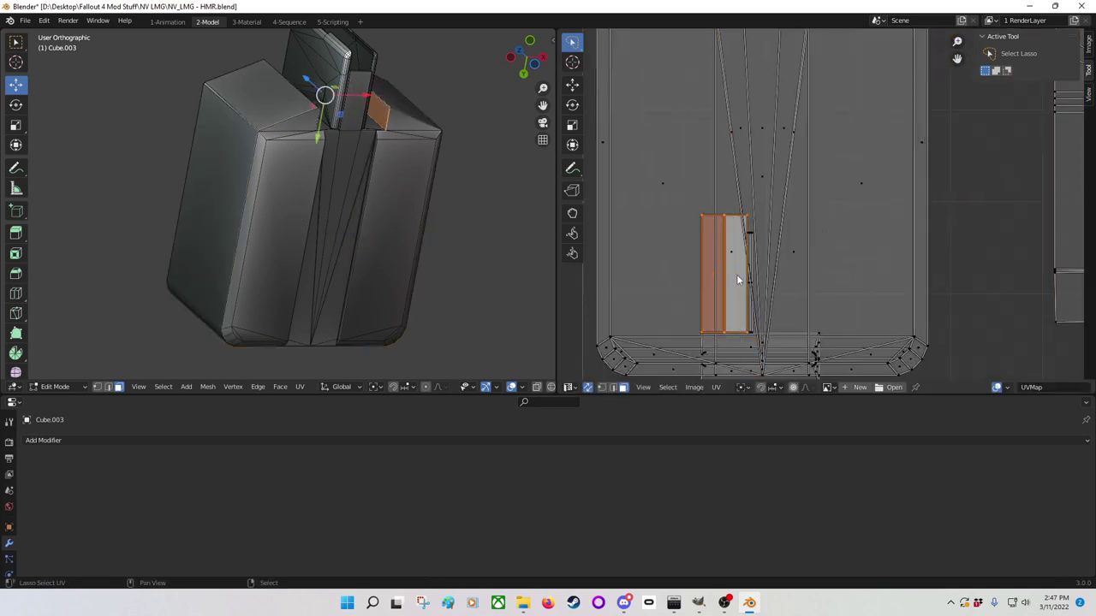
{"action": "left_click", "coordinate": [750, 242], "text": "shift"}
{"action": "left_click", "coordinate": [734, 252], "text": "shift"}
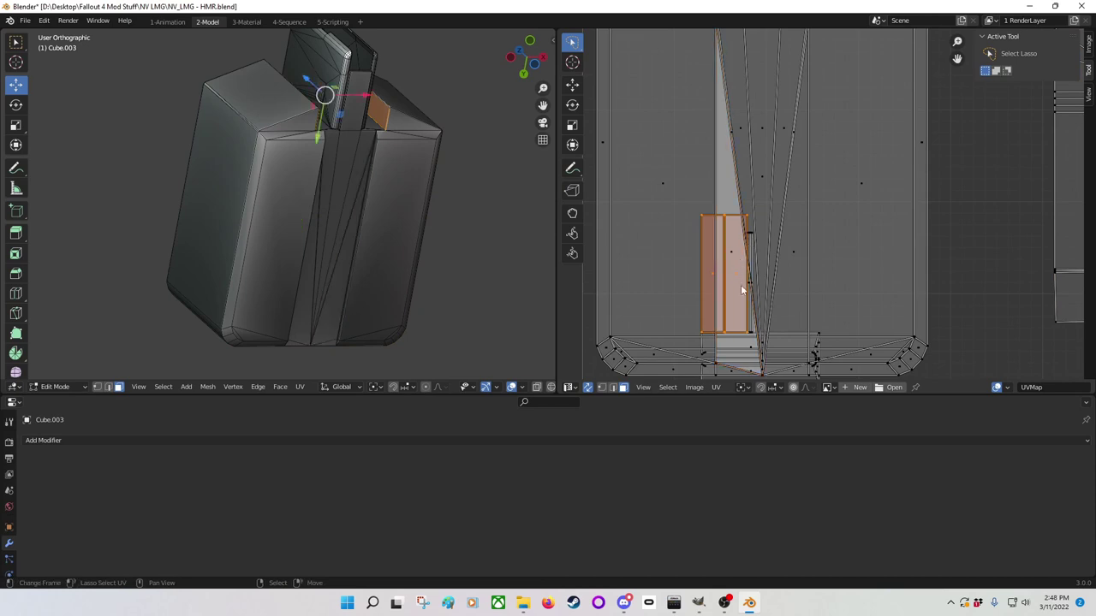
{"action": "scroll", "coordinate": [736, 257], "scroll_direction": "up", "scroll_amount": 4}
{"action": "left_click", "coordinate": [781, 216], "text": "shift"}
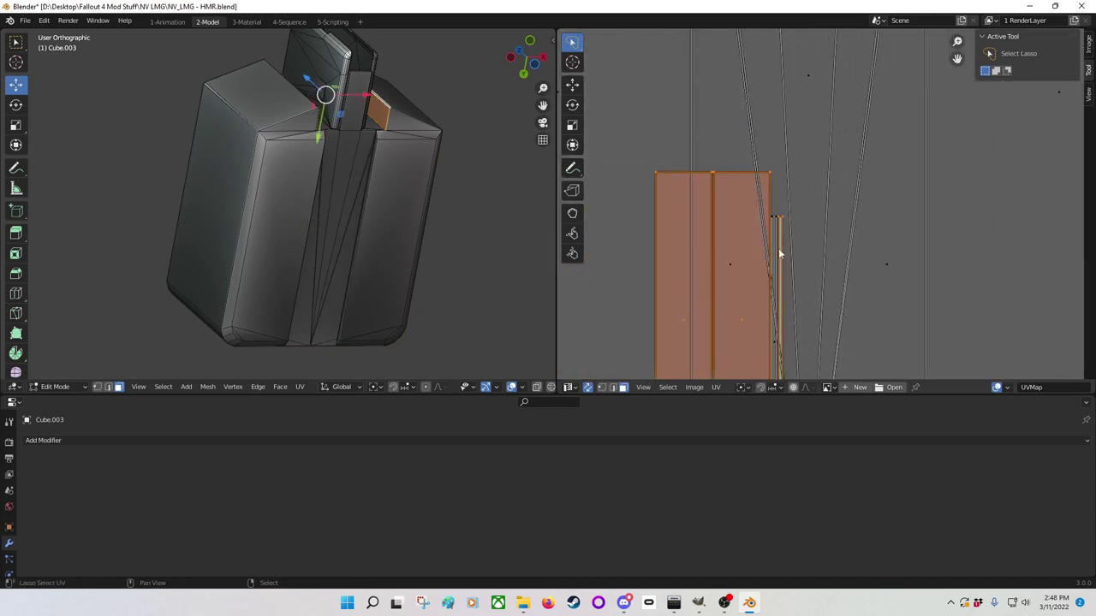
{"action": "scroll", "coordinate": [772, 284], "scroll_direction": "down", "scroll_amount": 3}
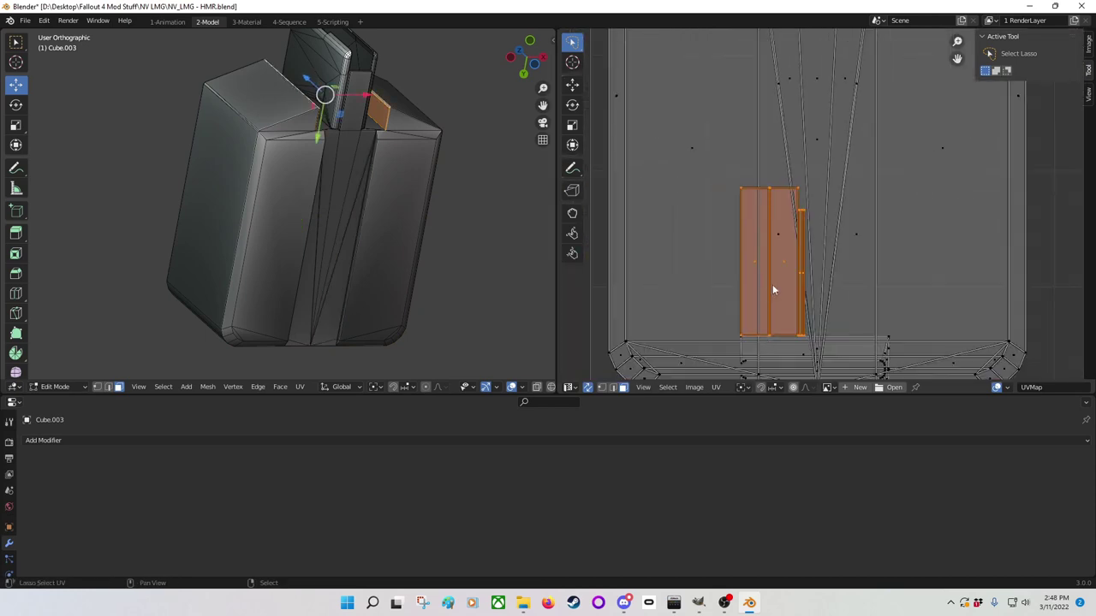
{"action": "left_click", "coordinate": [776, 272], "text": "shift"}
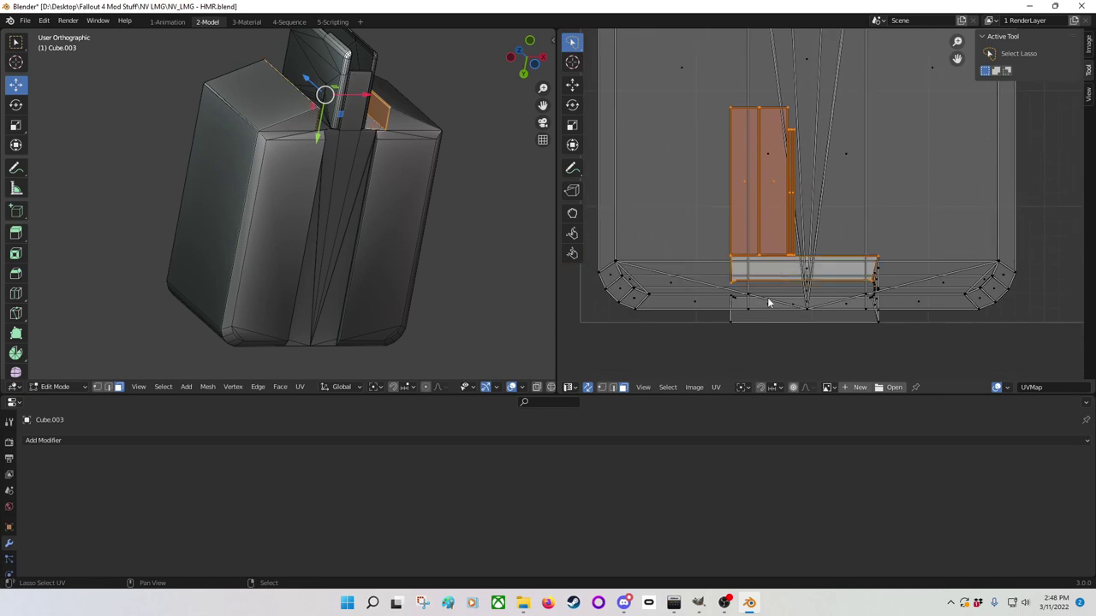
{"action": "left_click", "coordinate": [768, 303], "text": "shift"}
{"action": "key", "text": "ctrl+l"}
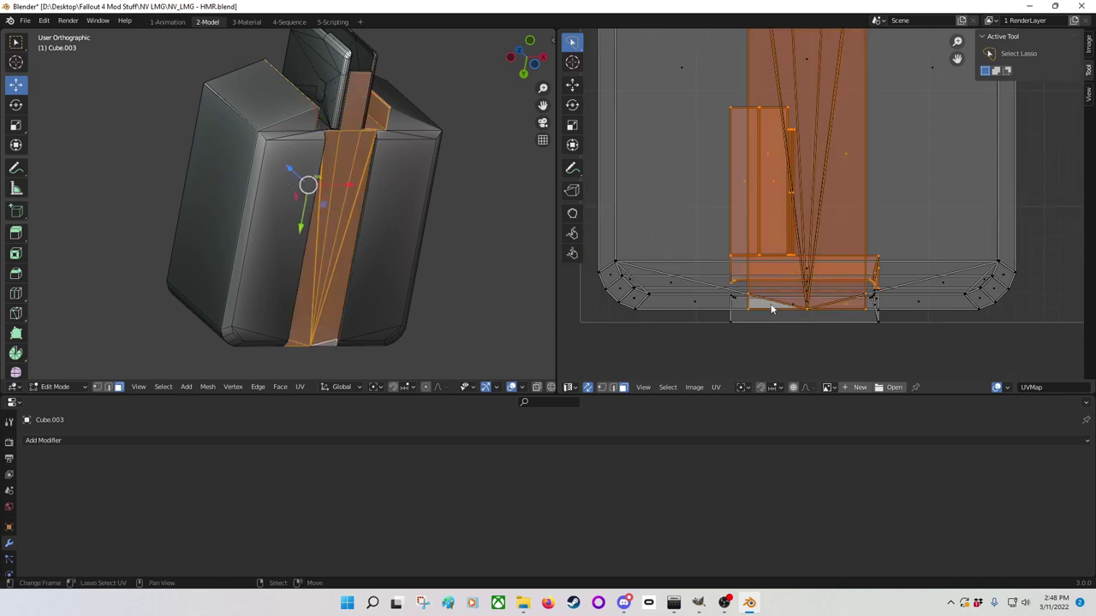
{"action": "left_click", "coordinate": [748, 314]}
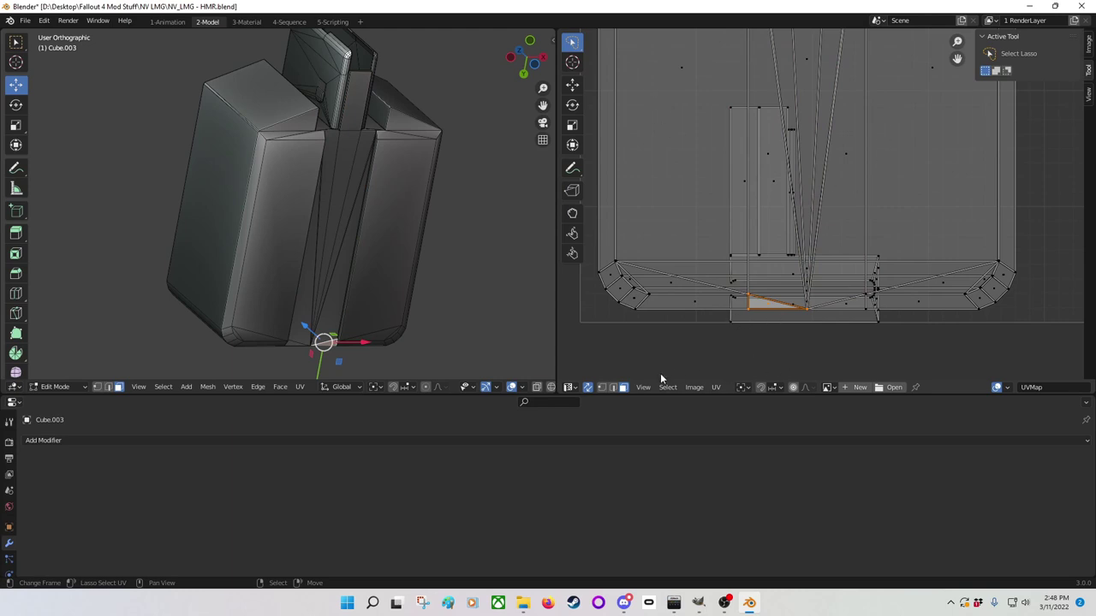
Step: In Edge select mode, select the island's bottom, side and long edges plus the shortest path
{"action": "left_click", "coordinate": [602, 387]}
{"action": "left_click", "coordinate": [728, 320]}
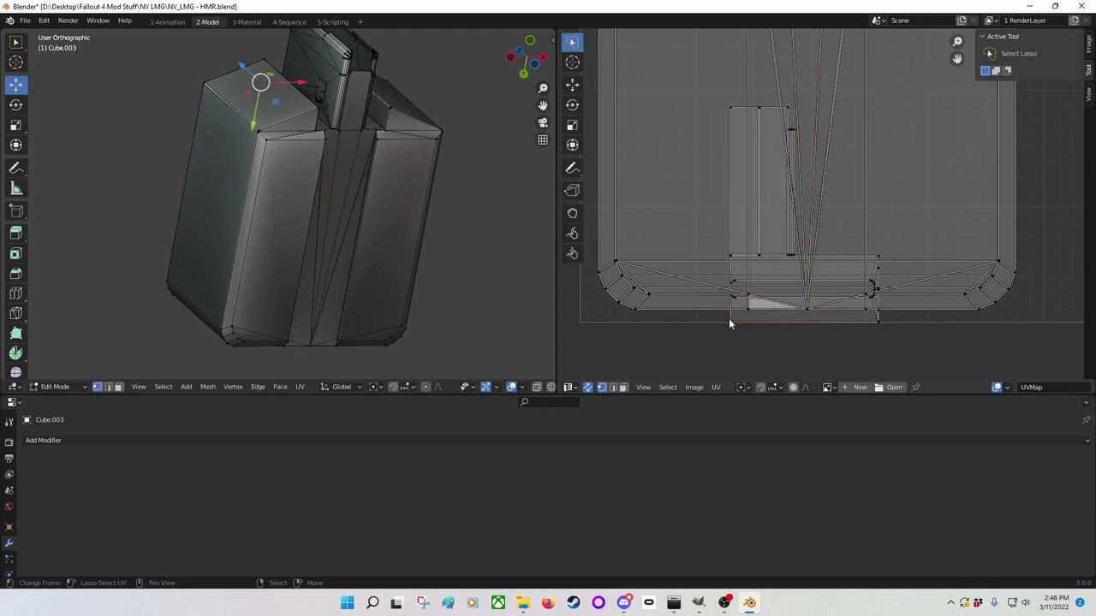
{"action": "left_click", "coordinate": [733, 255], "text": "shift"}
{"action": "left_click", "coordinate": [785, 250], "text": "shift"}
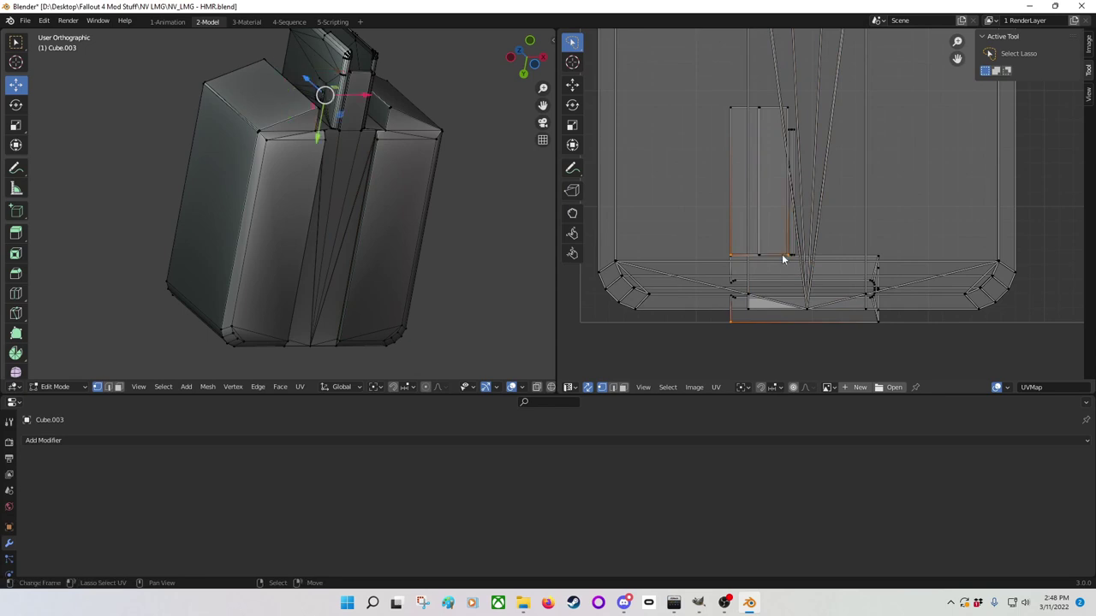
{"action": "key", "text": "ctrl+l"}
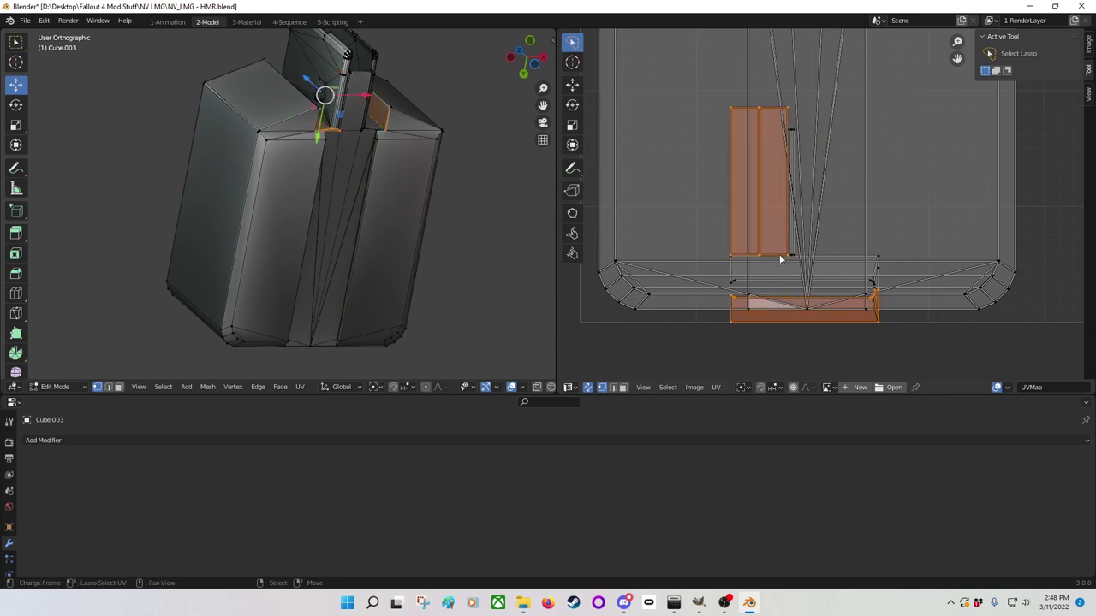
{"action": "scroll", "coordinate": [779, 255], "scroll_direction": "up", "scroll_amount": 5}
{"action": "left_click", "coordinate": [721, 361], "text": "shift"}
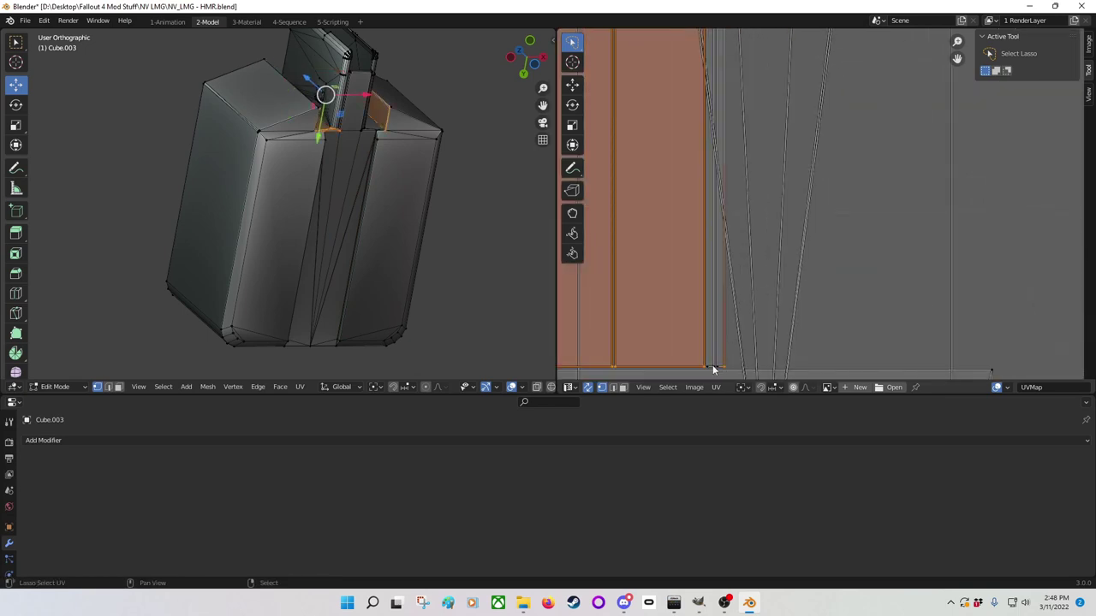
{"action": "left_click", "coordinate": [712, 364], "text": "shift"}
{"action": "left_click", "coordinate": [1000, 370], "text": "shift"}
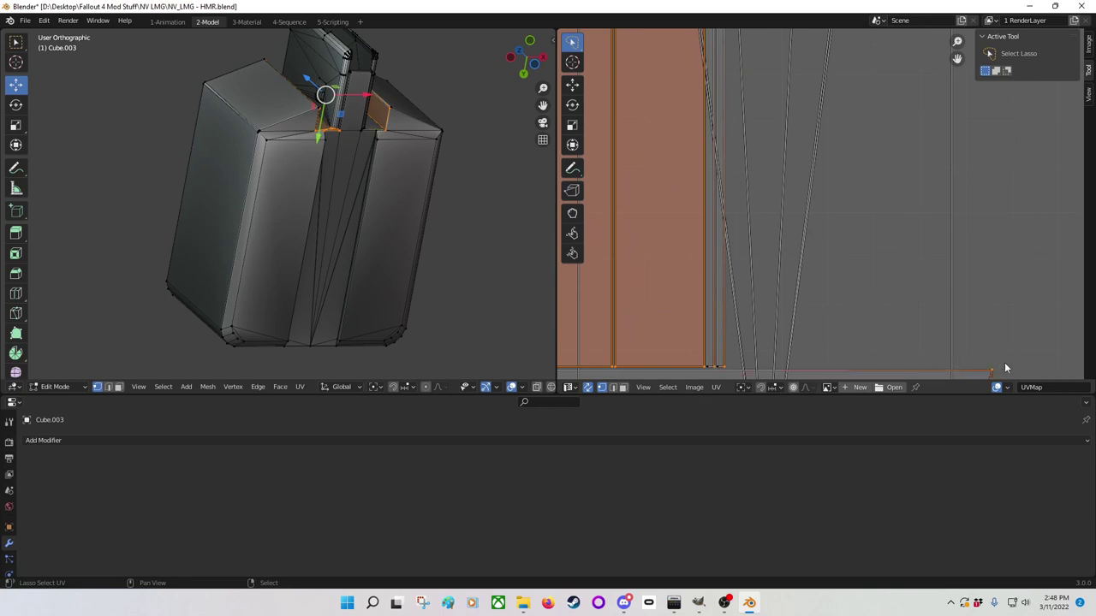
{"action": "left_click", "coordinate": [979, 323], "text": "ctrl"}
Step: Move the selected UV island to a new spot lower right
{"action": "scroll", "coordinate": [958, 268], "scroll_direction": "down", "scroll_amount": 4}
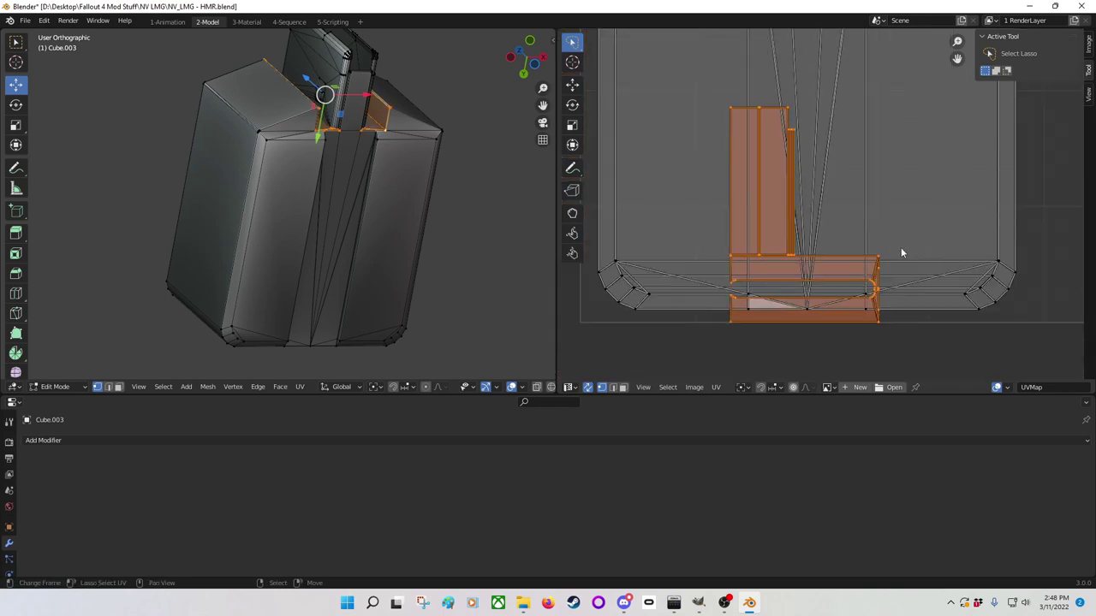
{"action": "scroll", "coordinate": [890, 240], "scroll_direction": "down", "scroll_amount": 2}
{"action": "middle_click_drag", "start_coordinate": [873, 213], "coordinate": [787, 262]}
{"action": "key", "text": "g"}
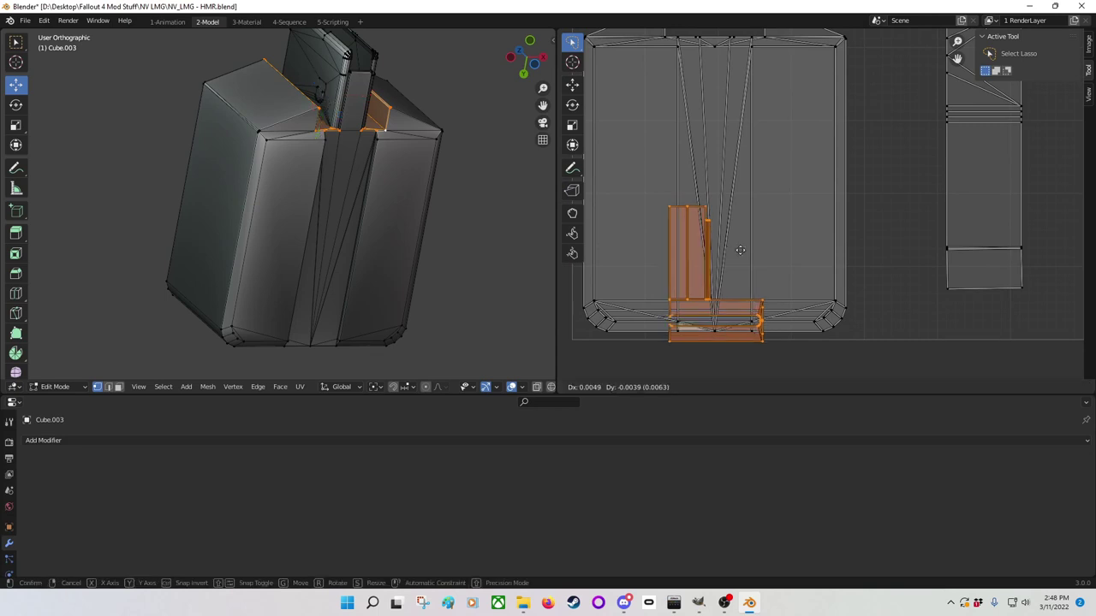
{"action": "left_click", "coordinate": [925, 300]}
Step: Select the small triangle's bottom UV edge and its upper vertex
{"action": "scroll", "coordinate": [790, 316], "scroll_direction": "up", "scroll_amount": 6}
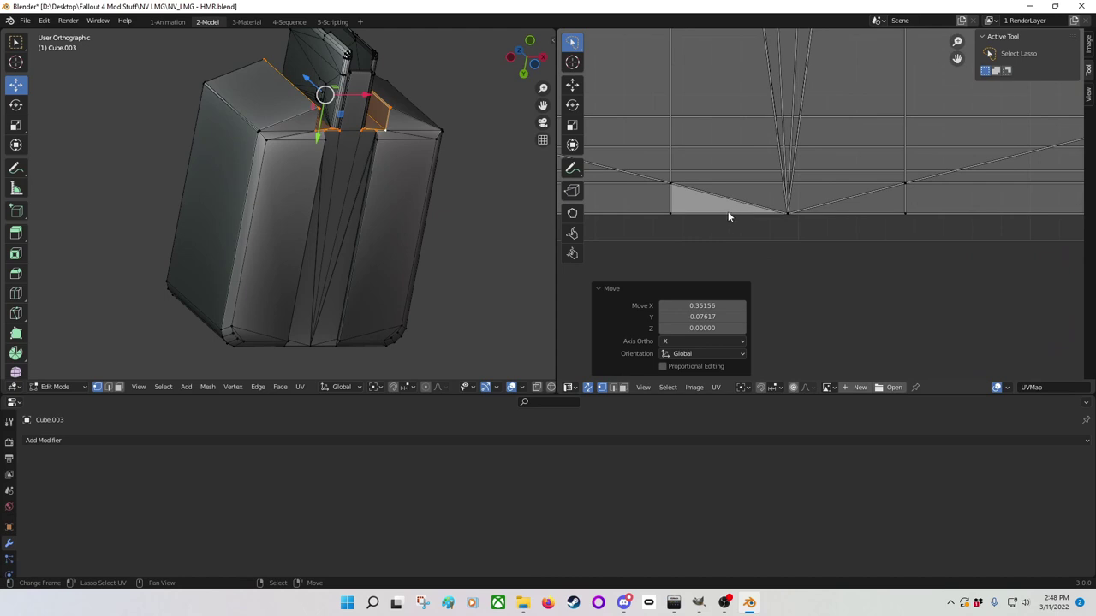
{"action": "left_click", "coordinate": [672, 214]}
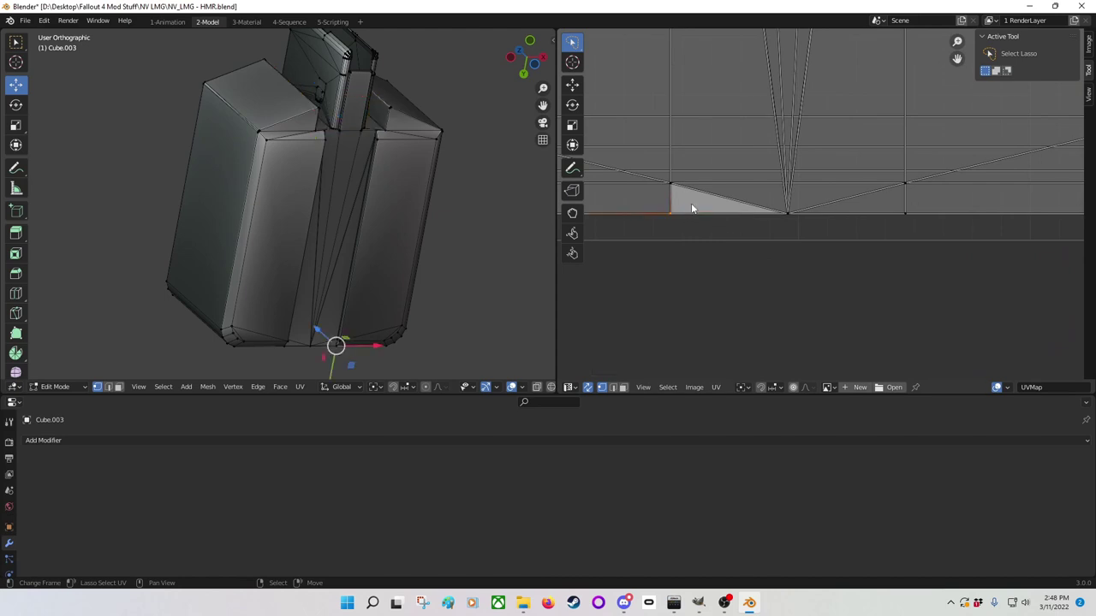
{"action": "left_click", "coordinate": [705, 190]}
{"action": "scroll", "coordinate": [315, 271], "scroll_direction": "down", "scroll_amount": 5}
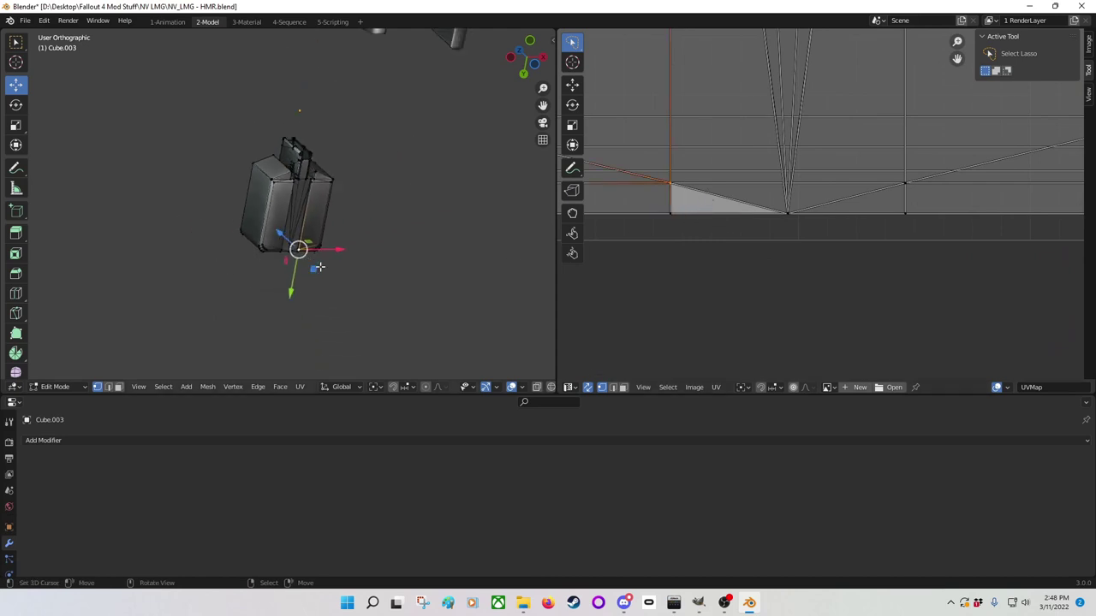
Step: Orbit to the box's inner side, then select the small rectangular face in Face select mode
{"action": "middle_click_drag", "start_coordinate": [315, 271], "coordinate": [402, 257]}
{"action": "scroll", "coordinate": [746, 208], "scroll_direction": "down", "scroll_amount": 5}
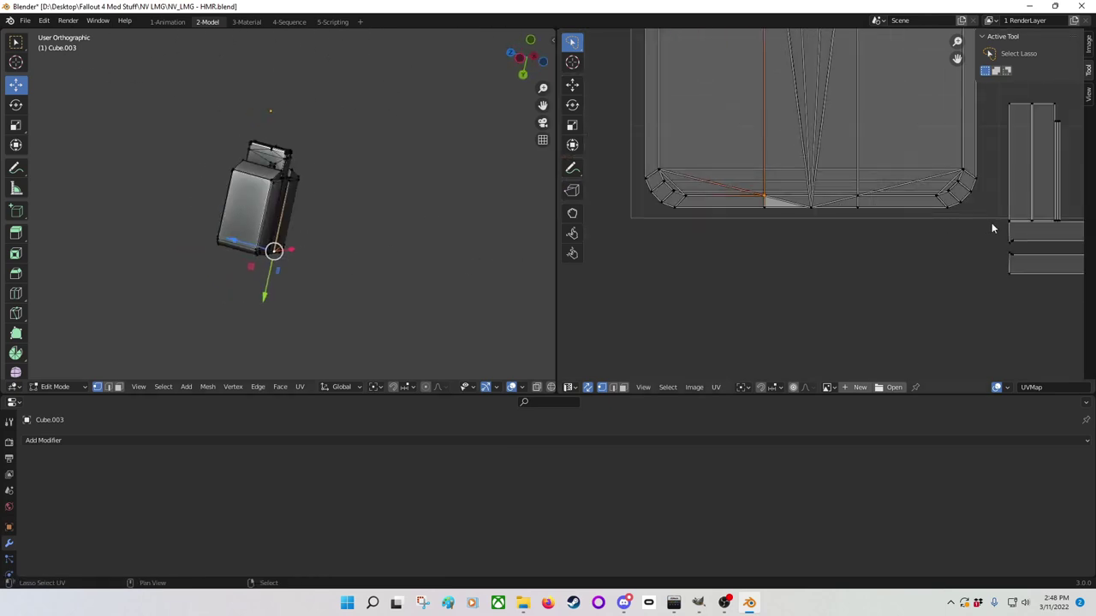
{"action": "middle_click_drag", "start_coordinate": [991, 223], "coordinate": [681, 304]}
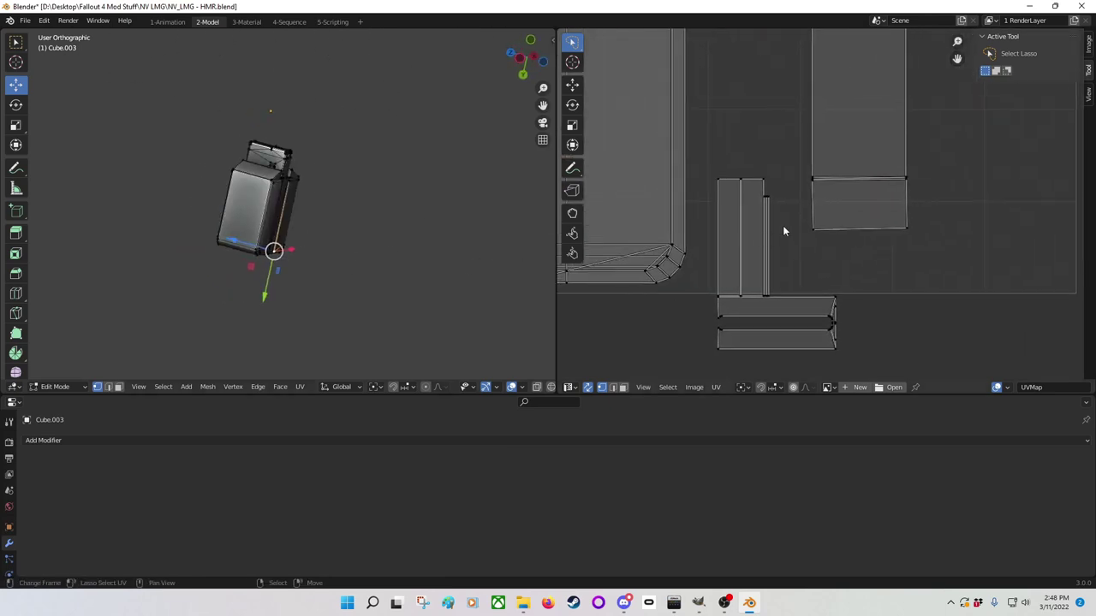
{"action": "scroll", "coordinate": [330, 205], "scroll_direction": "up", "scroll_amount": 8}
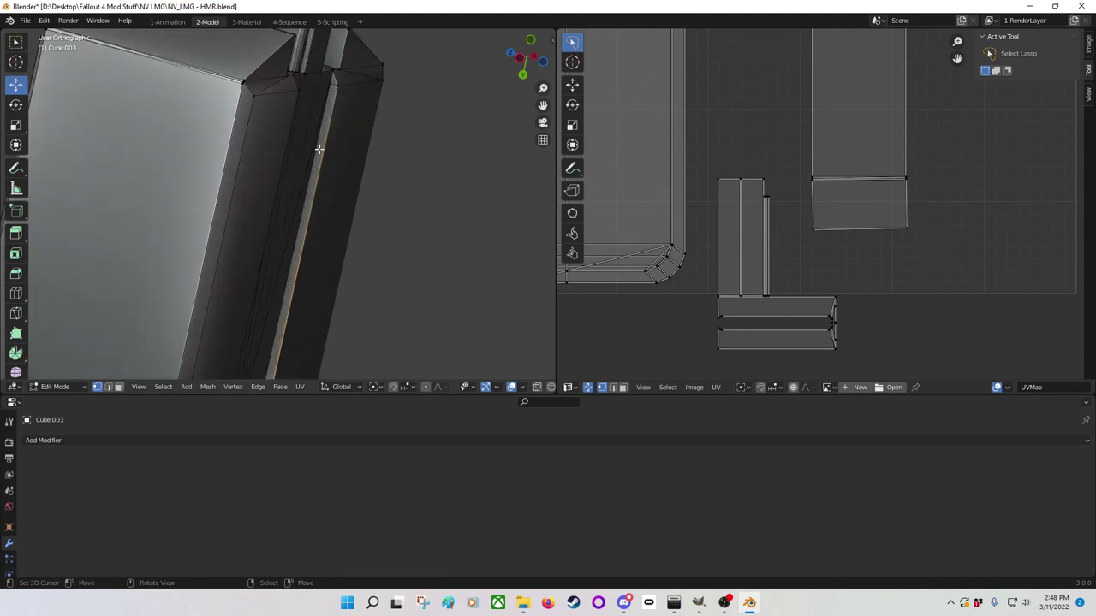
{"action": "middle_click_drag", "start_coordinate": [330, 205], "coordinate": [216, 151]}
{"action": "scroll", "coordinate": [157, 299], "scroll_direction": "down", "scroll_amount": 4}
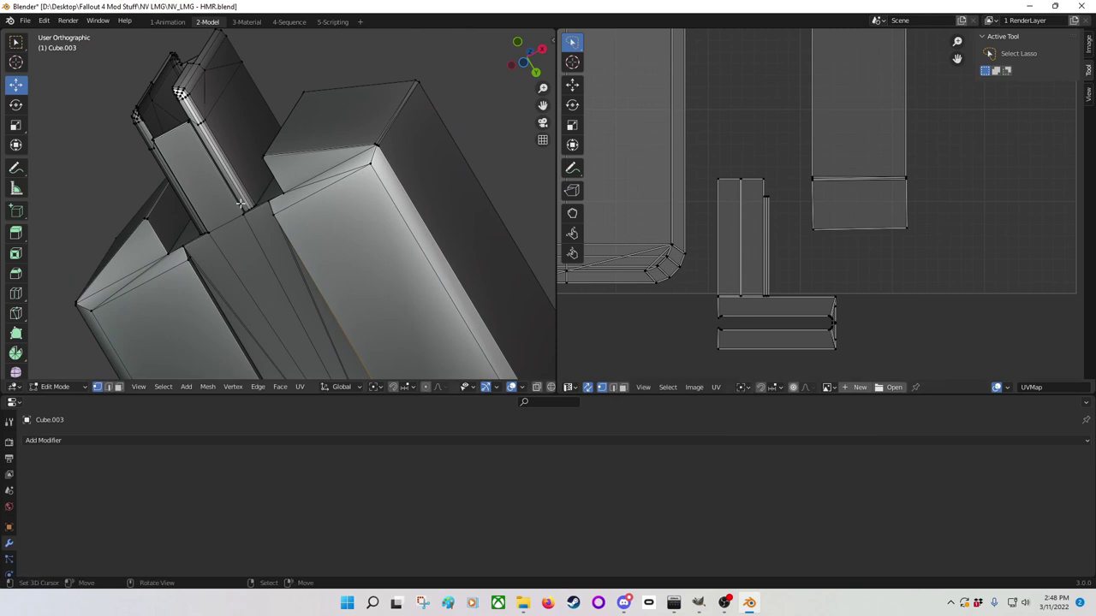
{"action": "scroll", "coordinate": [252, 239], "scroll_direction": "up", "scroll_amount": 3}
{"action": "middle_click_drag", "start_coordinate": [252, 240], "coordinate": [165, 253]}
{"action": "left_click", "coordinate": [120, 388]}
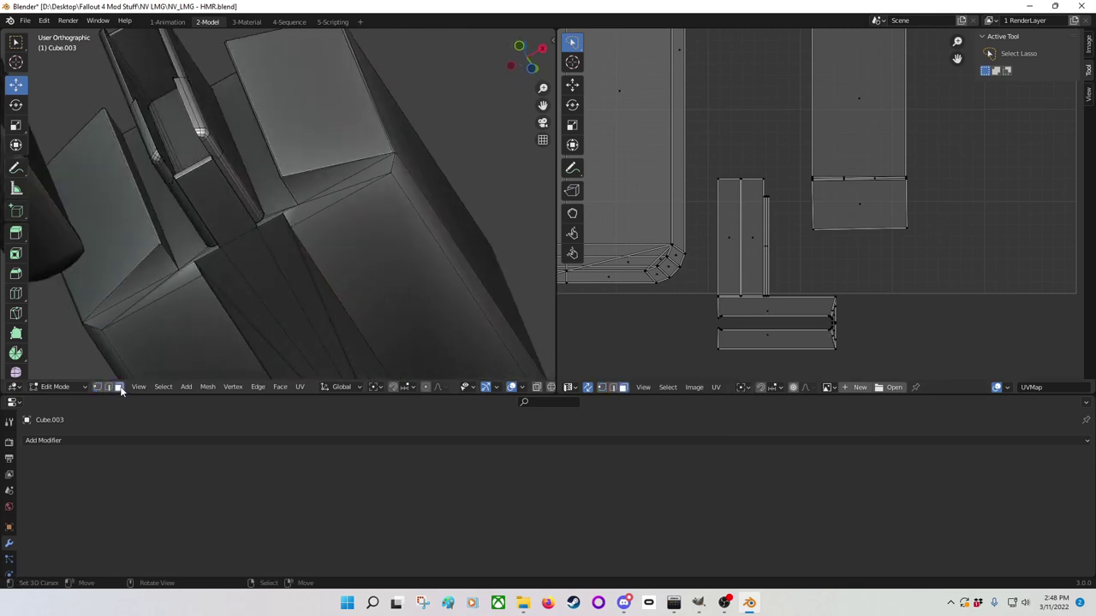
{"action": "left_click", "coordinate": [878, 206]}
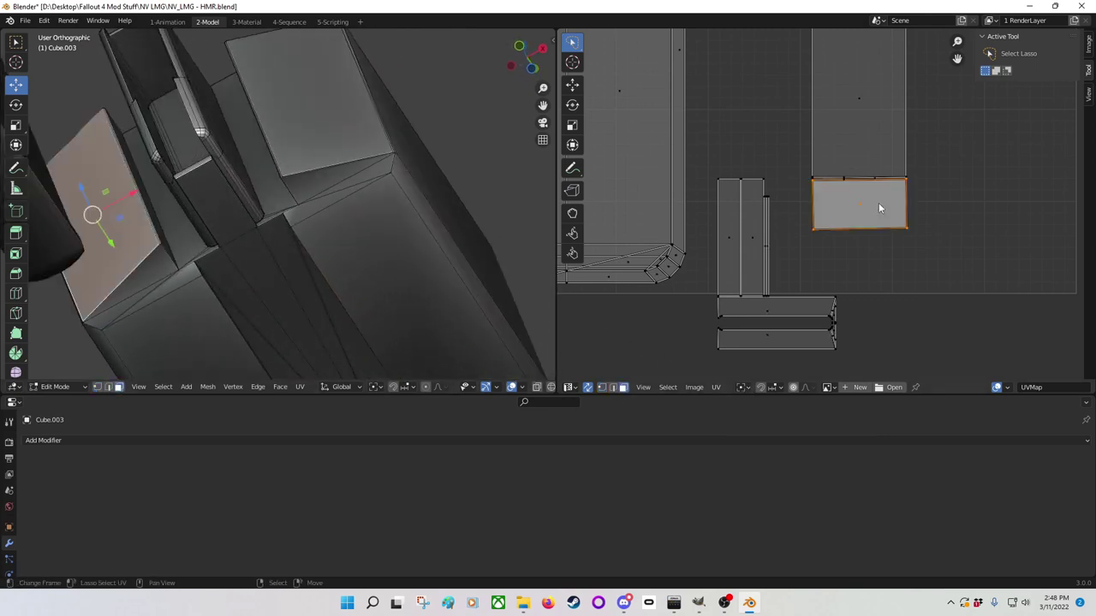
Step: Toggle UV Sync Selection off to isolate that face's UVs, then back on
{"action": "scroll", "coordinate": [869, 203], "scroll_direction": "down", "scroll_amount": 4}
{"action": "scroll", "coordinate": [861, 204], "scroll_direction": "up", "scroll_amount": 2}
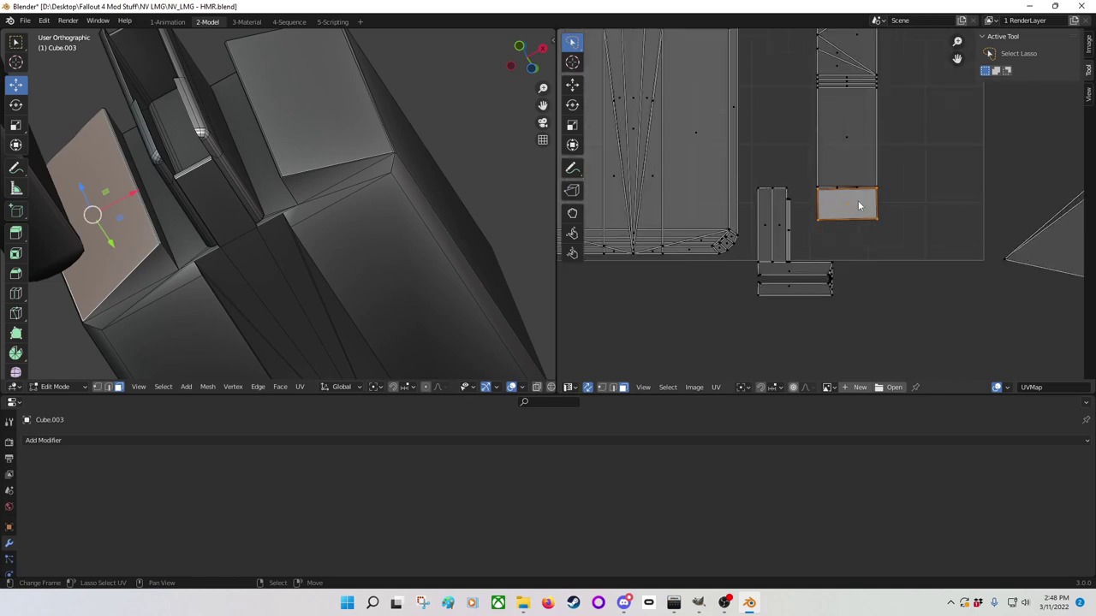
{"action": "left_click", "coordinate": [586, 389]}
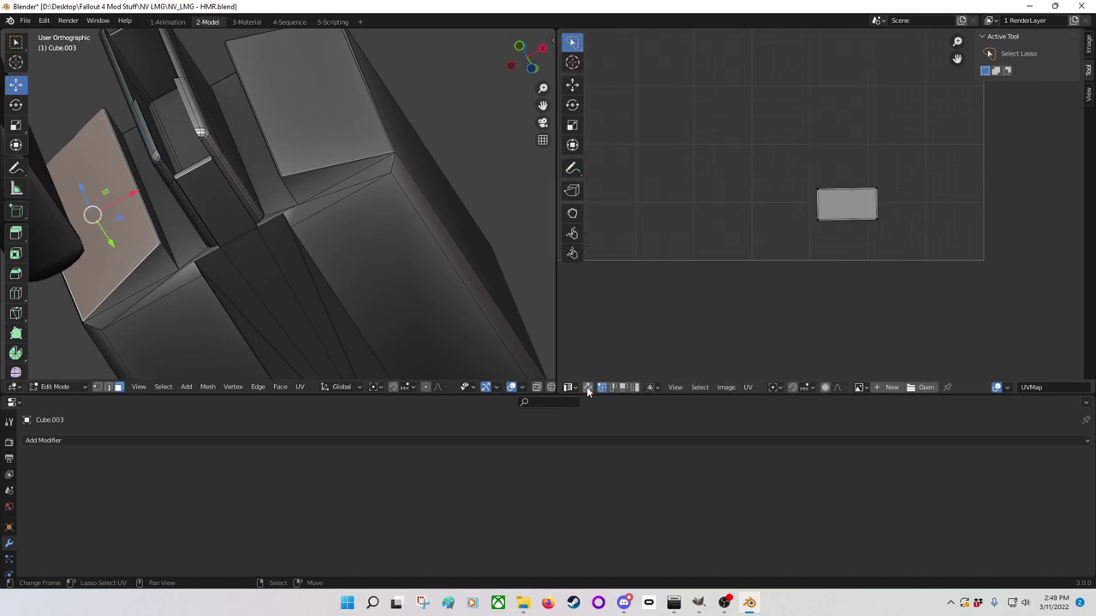
{"action": "left_click", "coordinate": [168, 216]}
{"action": "key", "text": "ctrl+z"}
{"action": "left_click", "coordinate": [586, 387]}
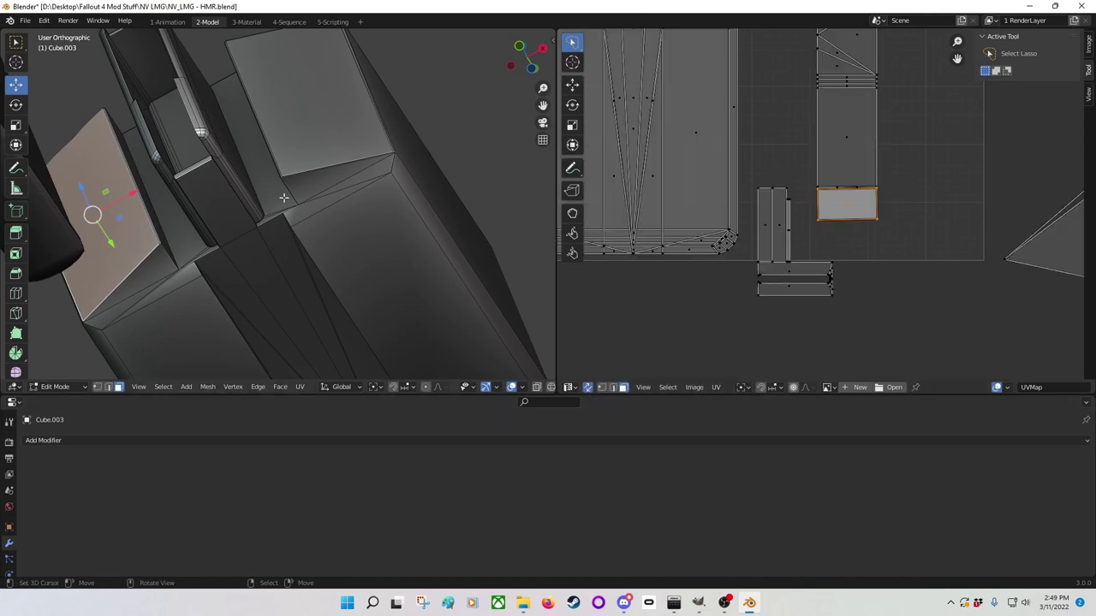
{"action": "scroll", "coordinate": [685, 154], "scroll_direction": "down", "scroll_amount": 3}
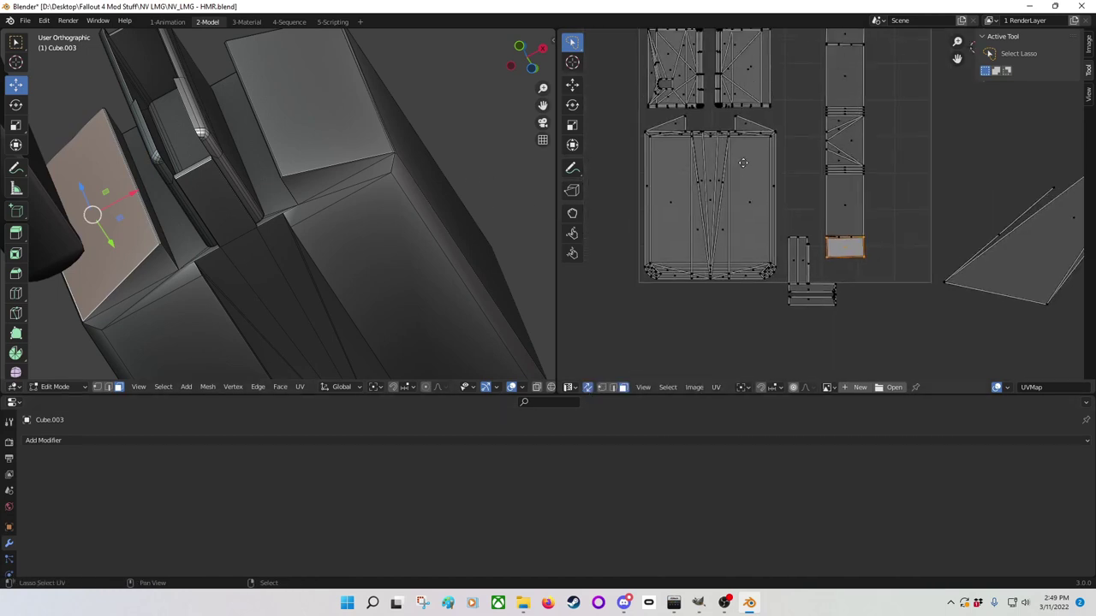
{"action": "middle_click_drag", "start_coordinate": [159, 267], "coordinate": [136, 230]}
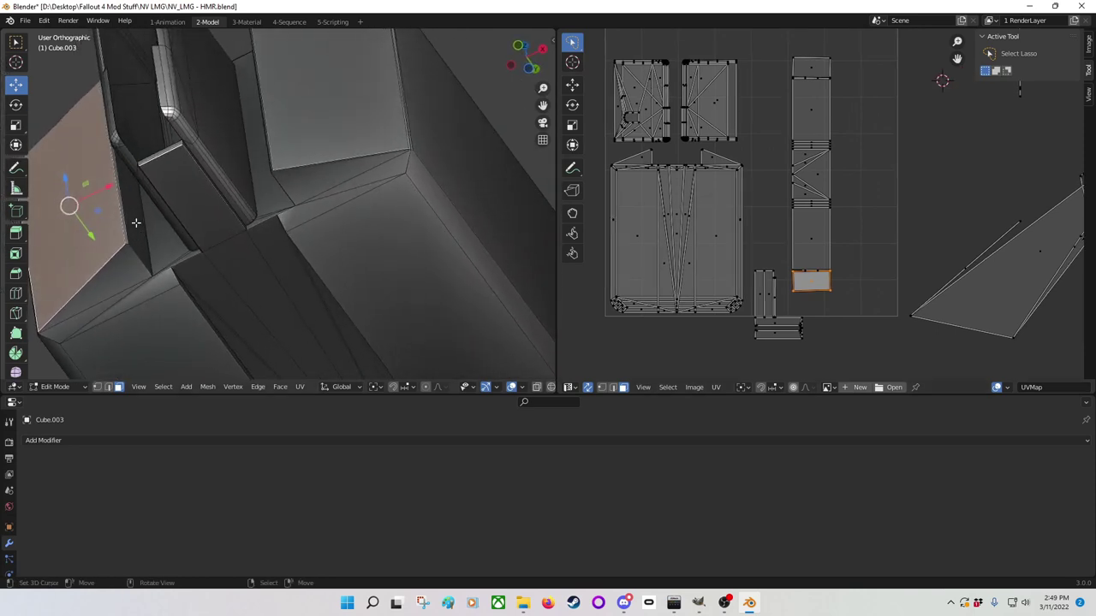
Step: Frame a box face with numpad period and select the large side face and thin strip
{"action": "scroll", "coordinate": [123, 210], "scroll_direction": "up", "scroll_amount": 2}
{"action": "left_click", "coordinate": [122, 209]}
{"action": "key", "text": "KP_Decimal"}
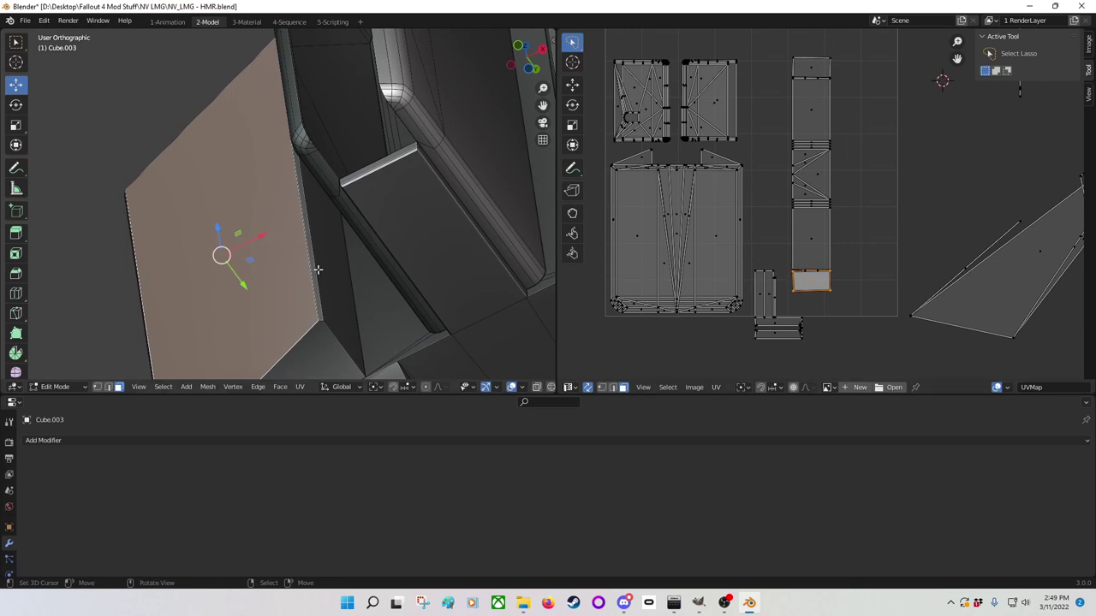
{"action": "left_click", "coordinate": [325, 265], "text": "shift"}
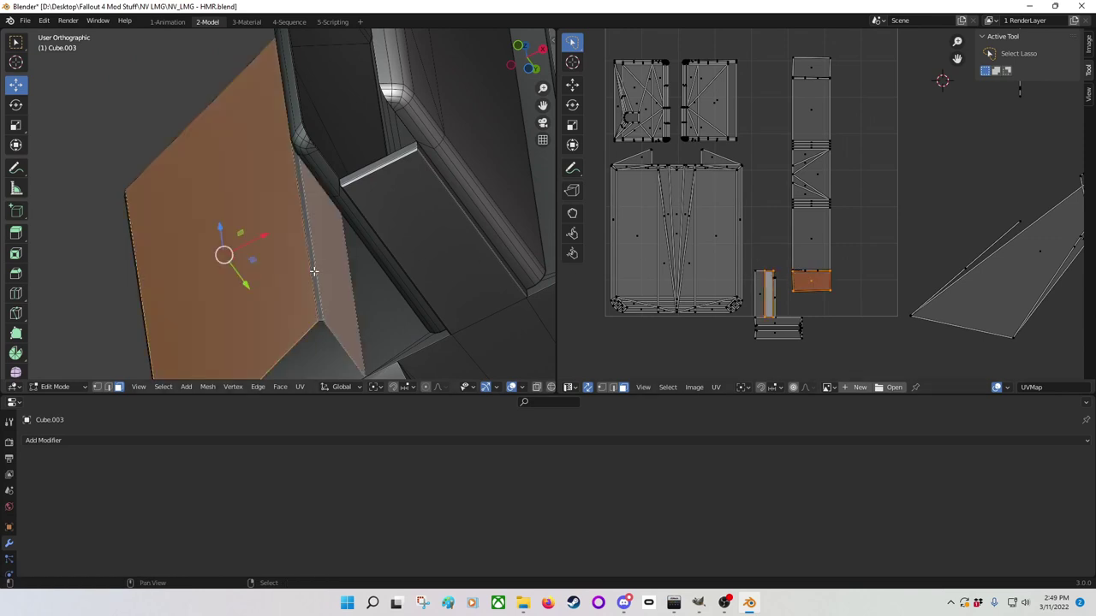
{"action": "left_click", "coordinate": [312, 272], "text": "shift"}
Step: Pan and zoom the UV editor to inspect the highlighted islands within the full layout
{"action": "scroll", "coordinate": [716, 185], "scroll_direction": "up", "scroll_amount": 6}
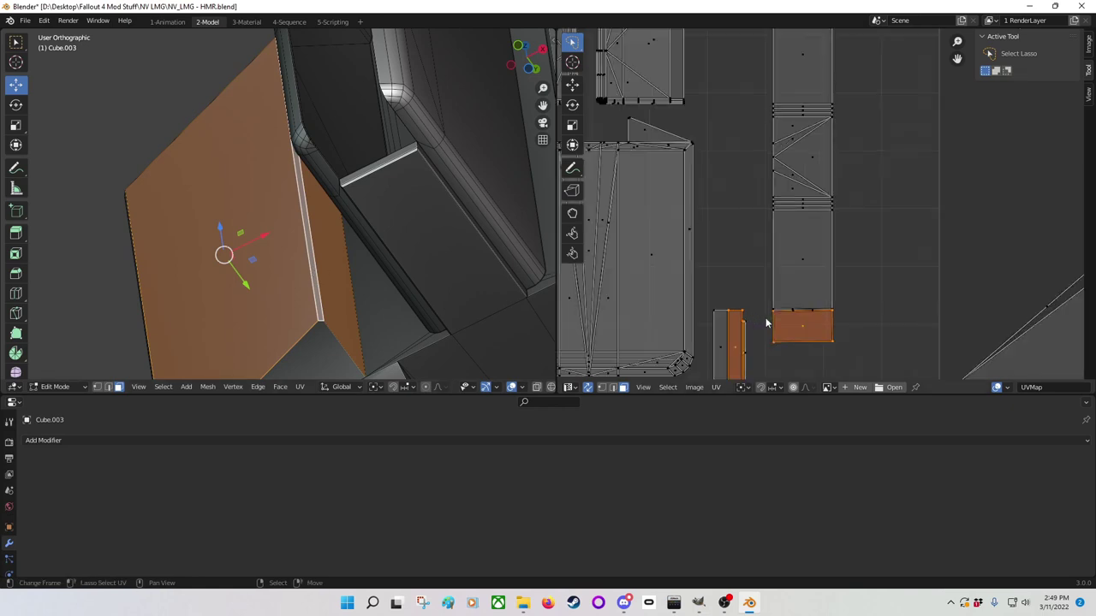
{"action": "middle_click_drag", "start_coordinate": [715, 185], "coordinate": [951, 237]}
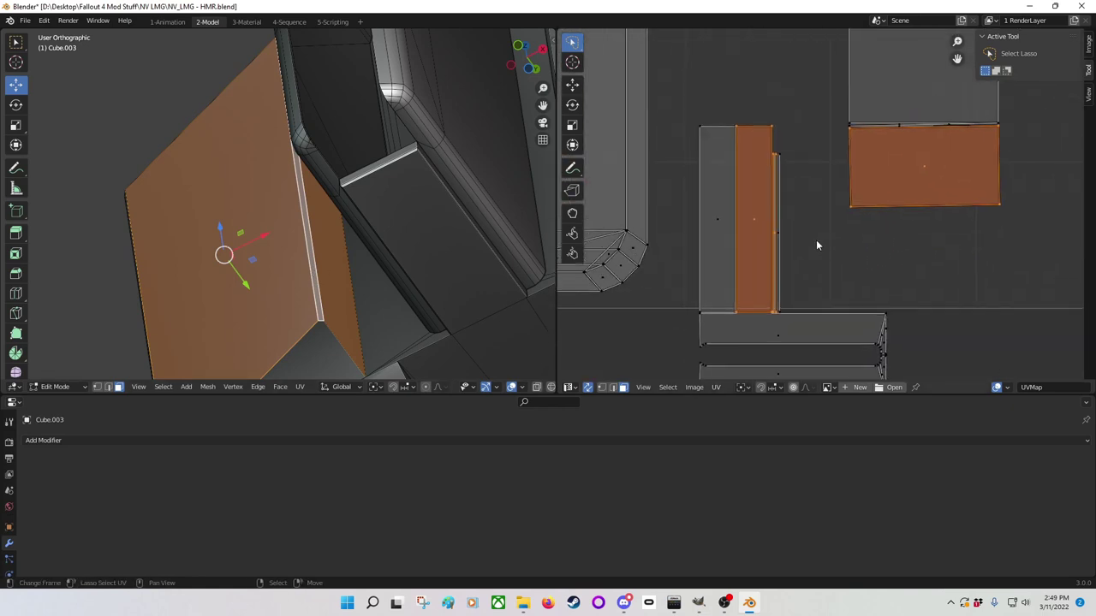
{"action": "scroll", "coordinate": [805, 244], "scroll_direction": "up", "scroll_amount": 2}
{"action": "middle_click_drag", "start_coordinate": [794, 247], "coordinate": [724, 215]}
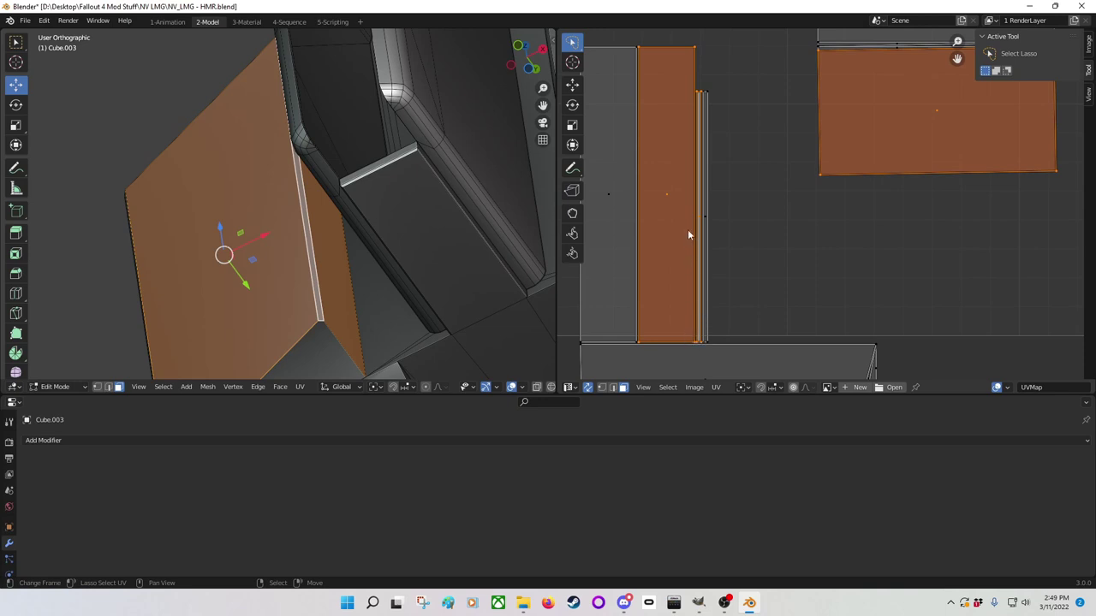
{"action": "scroll", "coordinate": [878, 120], "scroll_direction": "down", "scroll_amount": 2}
{"action": "middle_click_drag", "start_coordinate": [882, 128], "coordinate": [716, 282]}
{"action": "scroll", "coordinate": [727, 283], "scroll_direction": "down", "scroll_amount": 4}
{"action": "middle_click_drag", "start_coordinate": [970, 231], "coordinate": [947, 251]}
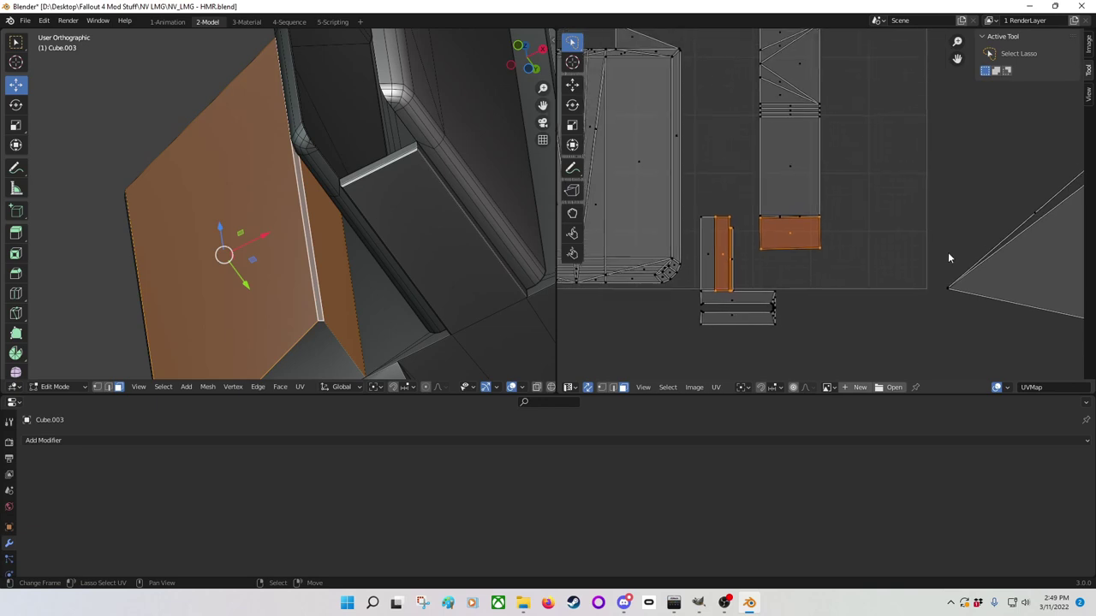
{"action": "scroll", "coordinate": [693, 216], "scroll_direction": "down", "scroll_amount": 5}
{"action": "scroll", "coordinate": [790, 91], "scroll_direction": "up", "scroll_amount": 4}
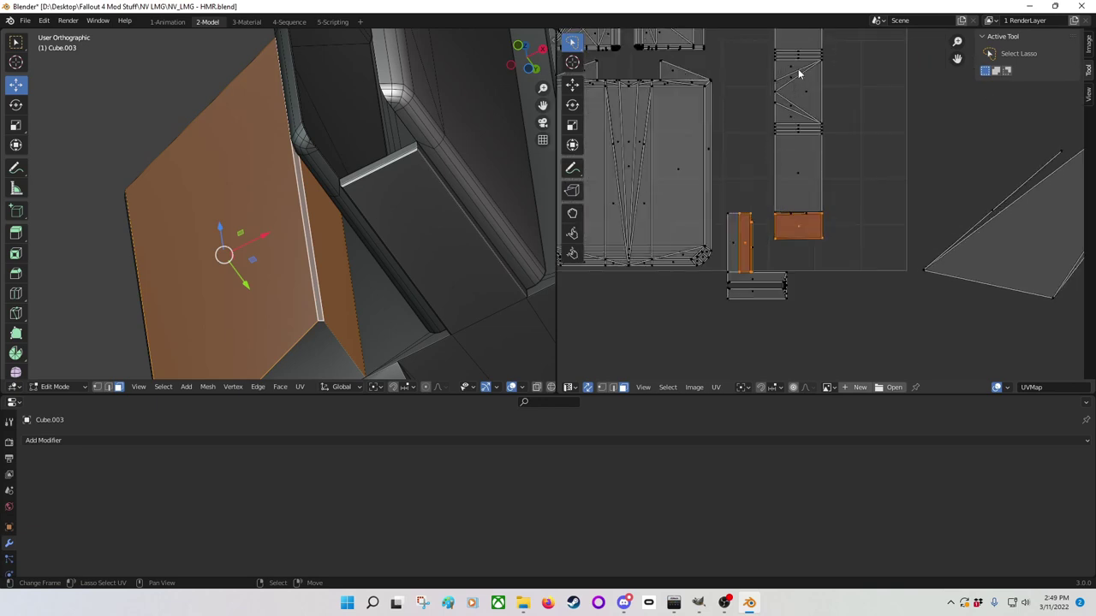
Step: Orbit the 3D view for a close look at the selected faces
{"action": "middle_click_drag", "start_coordinate": [358, 246], "coordinate": [274, 184]}
{"action": "scroll", "coordinate": [393, 295], "scroll_direction": "up", "scroll_amount": 5}
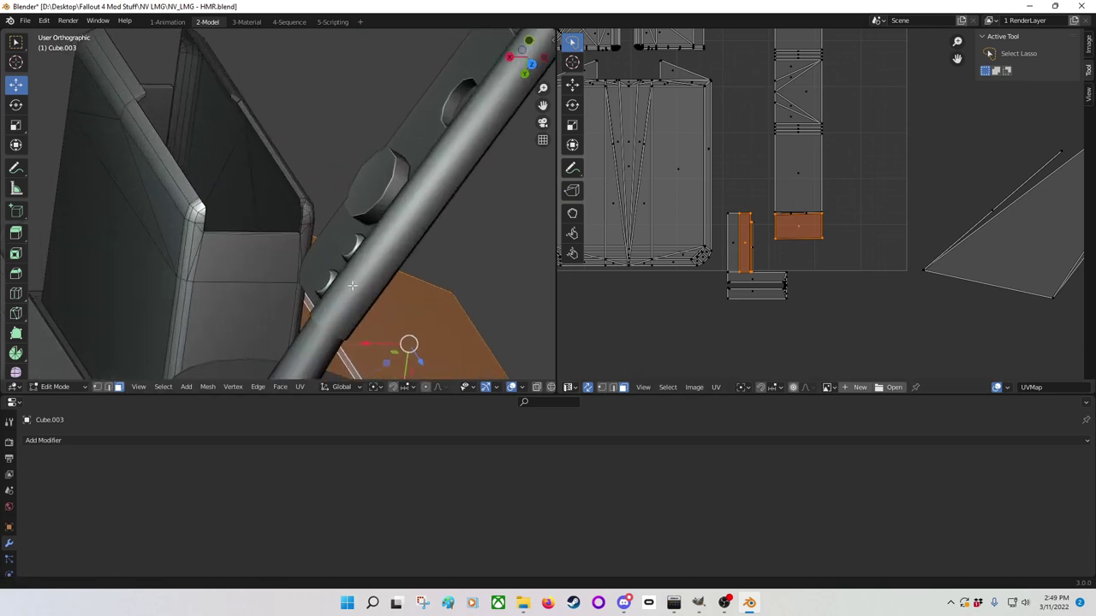
{"action": "middle_click_drag", "start_coordinate": [394, 295], "coordinate": [491, 254]}
{"action": "scroll", "coordinate": [760, 244], "scroll_direction": "up", "scroll_amount": 3}
{"action": "scroll", "coordinate": [760, 249], "scroll_direction": "up", "scroll_amount": 1}
Step: Rotate the thin UV strip 90° and place it below the upper block
{"action": "middle_click_drag", "start_coordinate": [626, 282], "coordinate": [688, 231]}
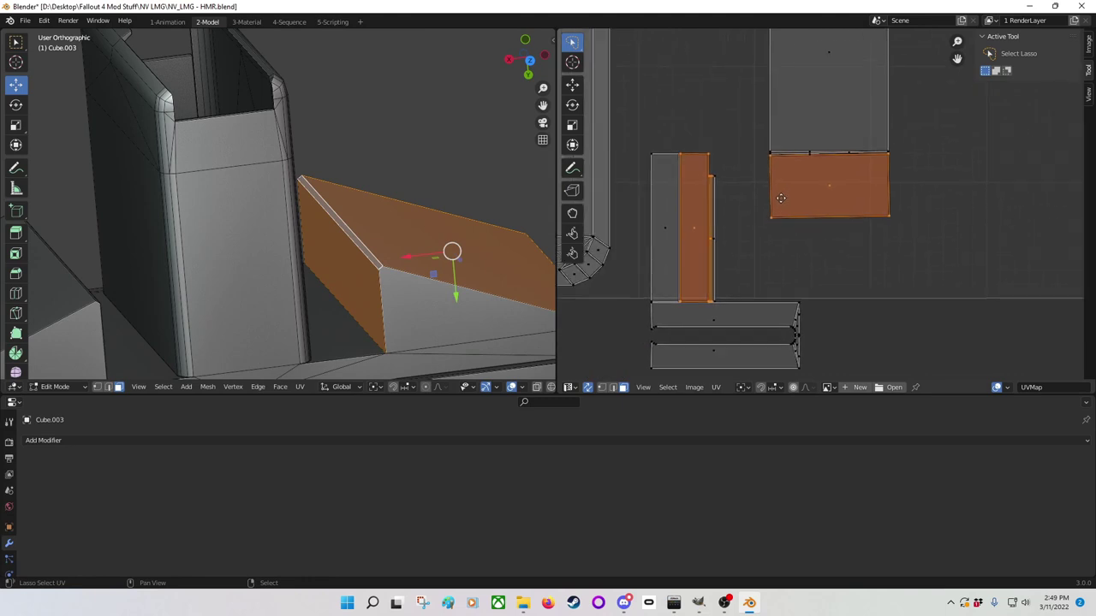
{"action": "scroll", "coordinate": [687, 229], "scroll_direction": "up", "scroll_amount": 3}
{"action": "left_click", "coordinate": [593, 160]}
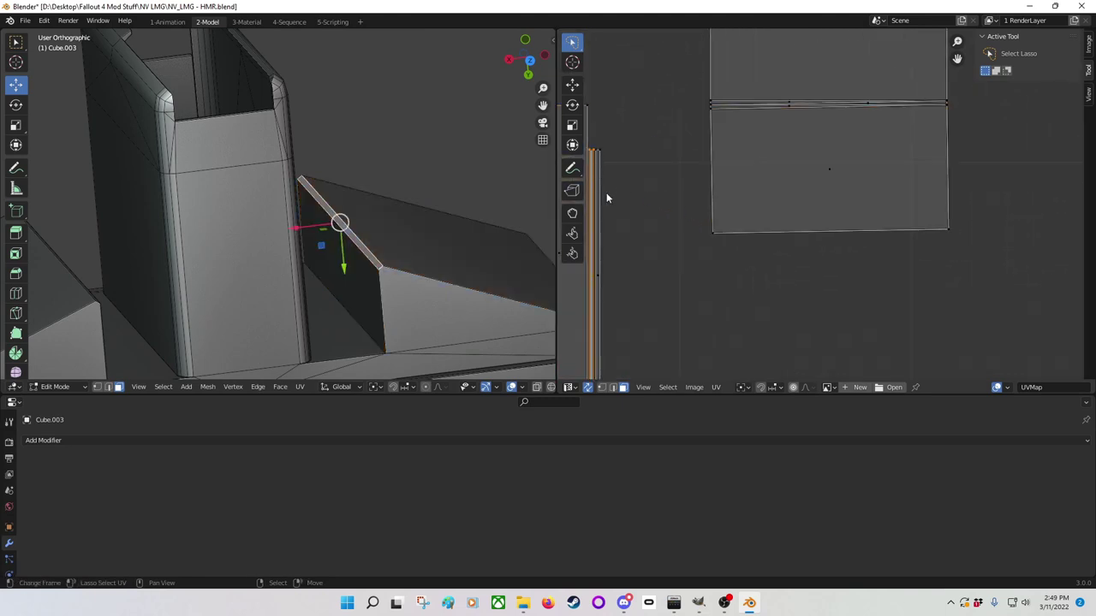
{"action": "type", "text": "r90"}
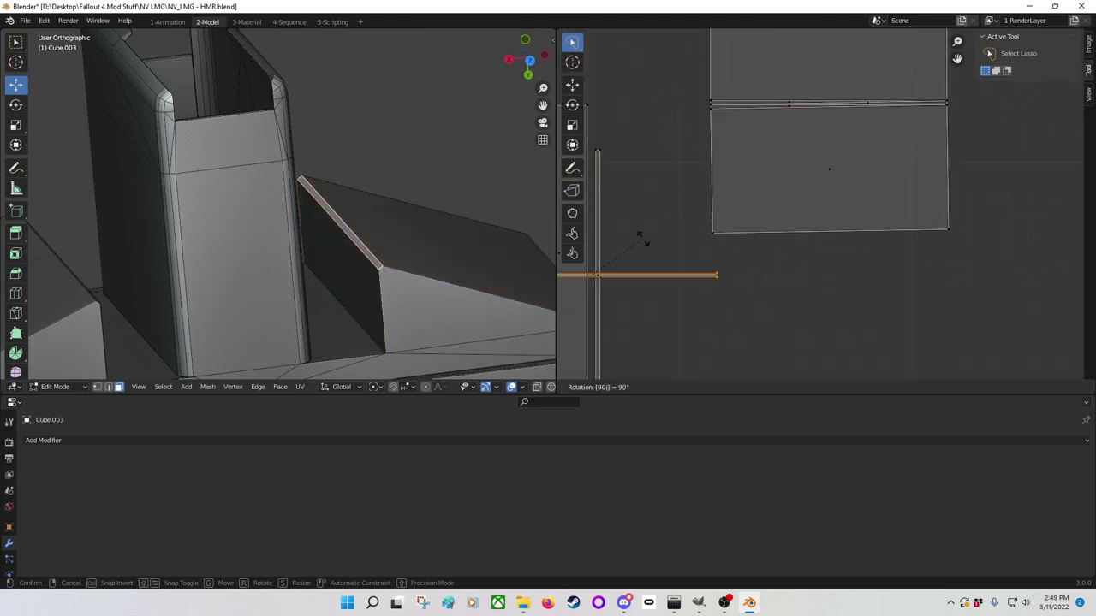
{"action": "key", "text": "Escape"}
{"action": "type", "text": "r"}
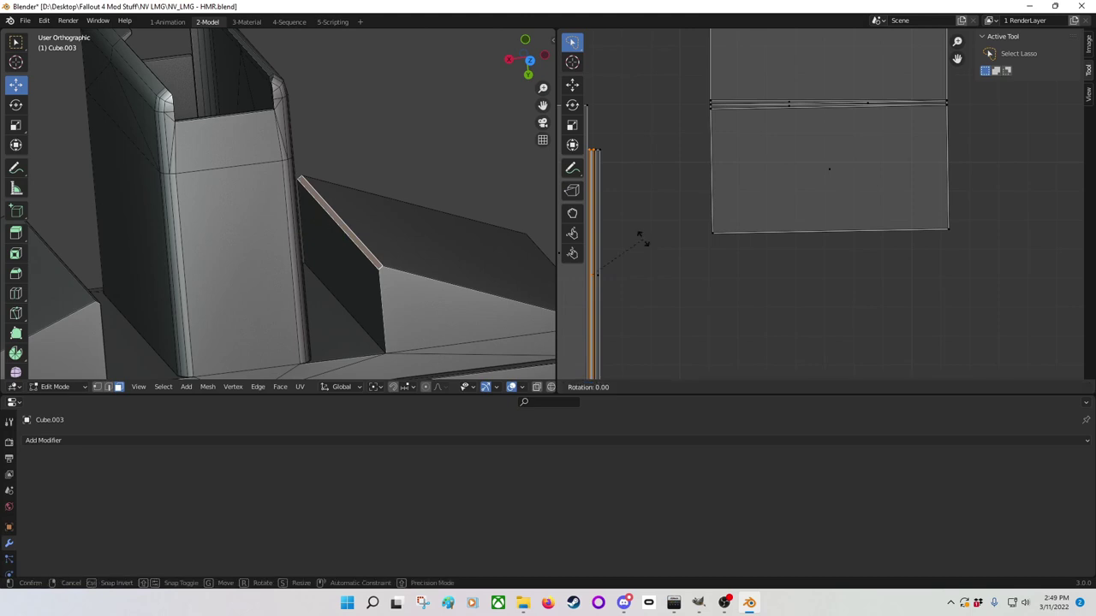
{"action": "type", "text": "90"}
{"action": "key", "text": "Return"}
{"action": "key", "text": "g"}
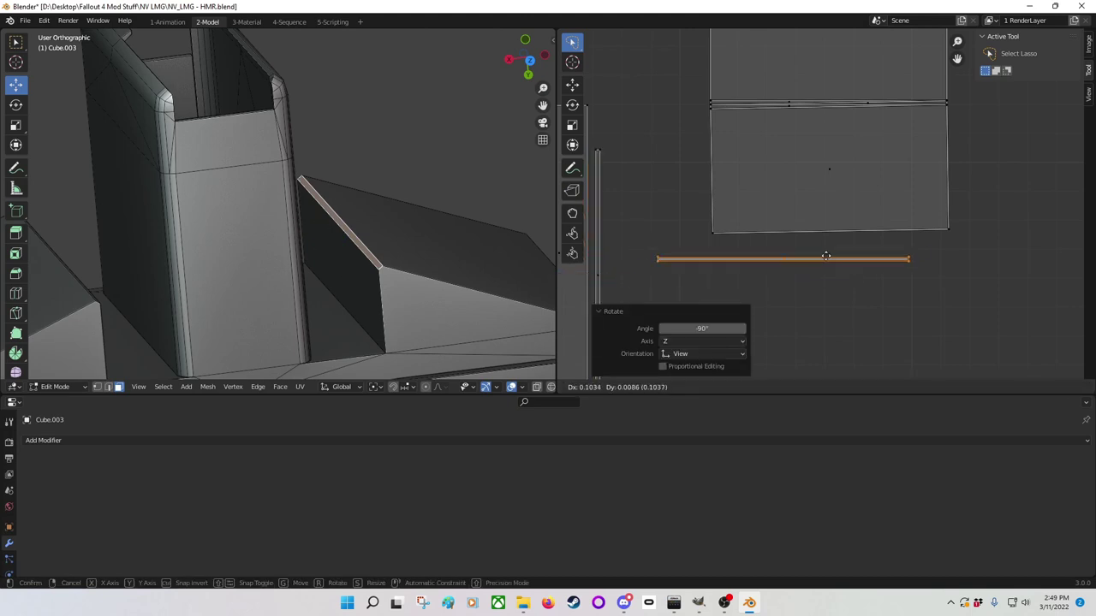
{"action": "left_click", "coordinate": [774, 272]}
Step: Rotate the vertical UV strip 90° and move it under the upper block
{"action": "scroll", "coordinate": [775, 271], "scroll_direction": "down", "scroll_amount": 2}
{"action": "scroll", "coordinate": [774, 271], "scroll_direction": "down", "scroll_amount": 1}
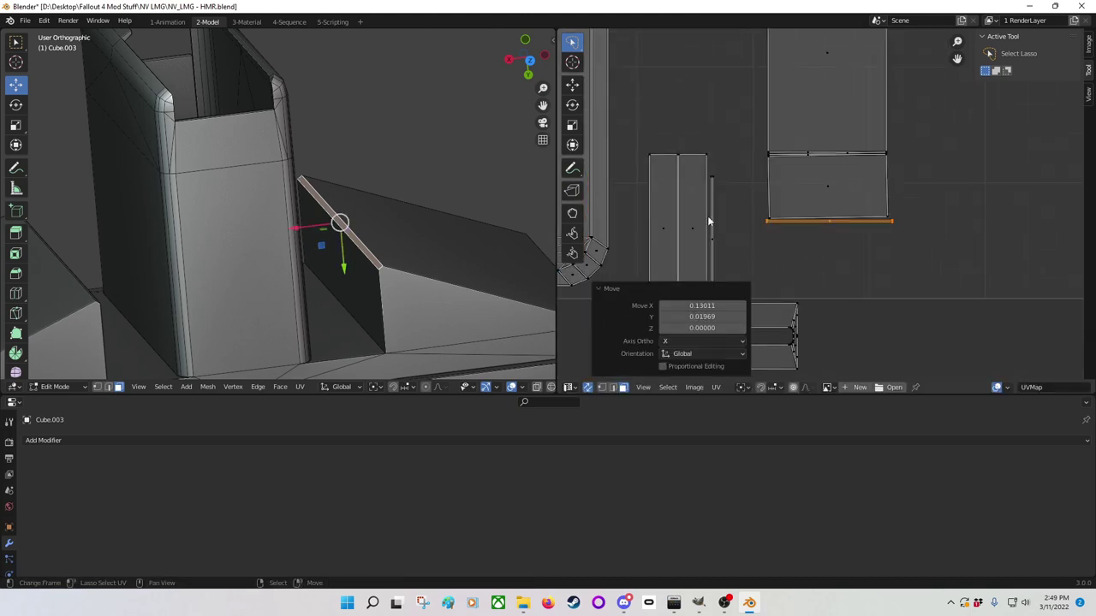
{"action": "left_click", "coordinate": [694, 226]}
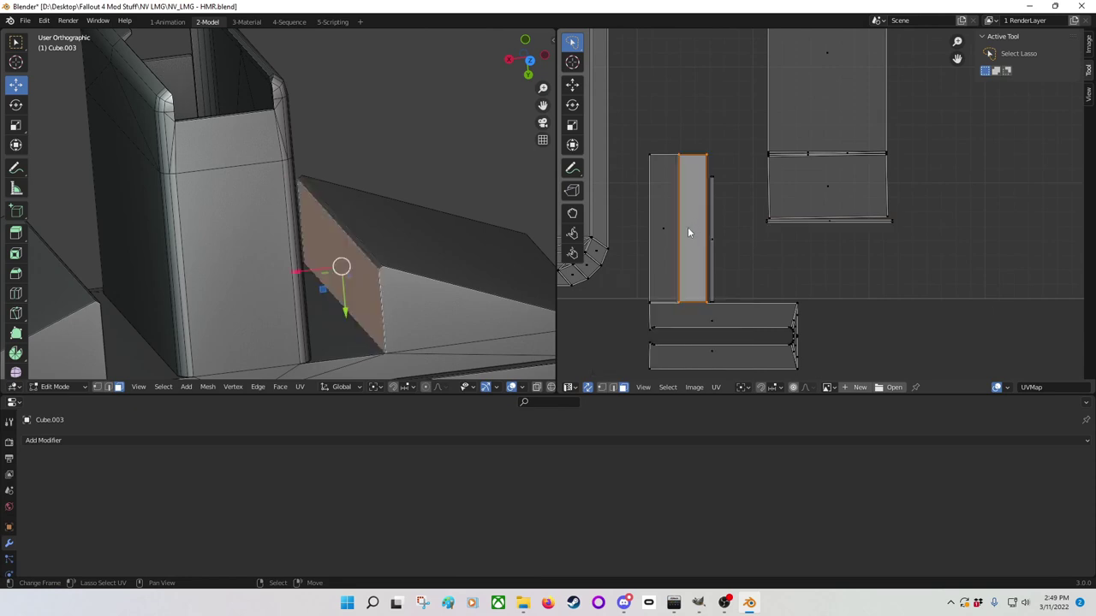
{"action": "type", "text": "r90"}
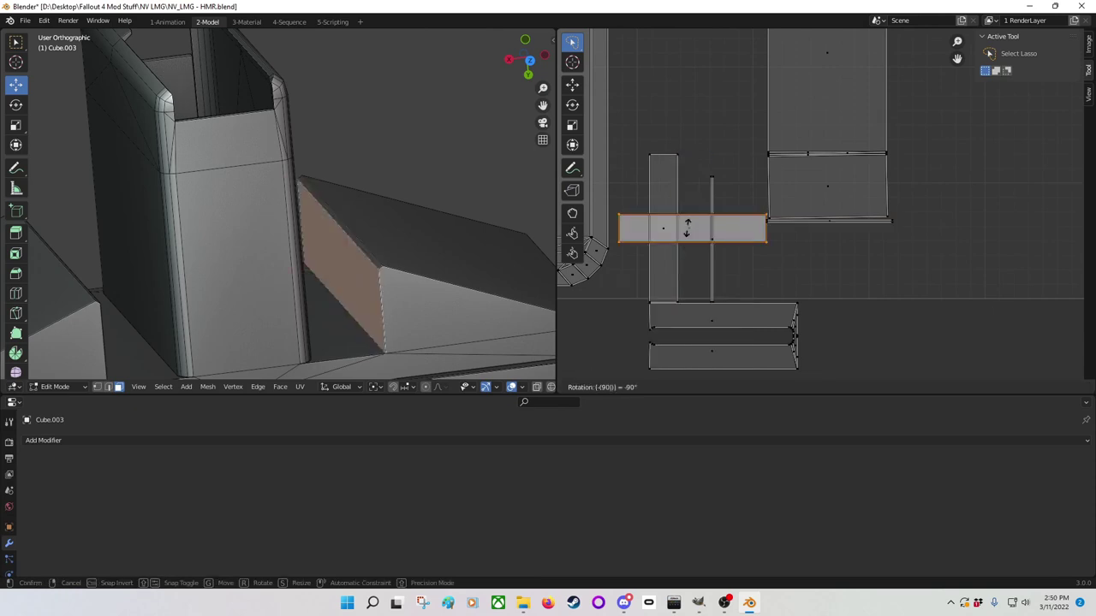
{"action": "key", "text": "Return"}
{"action": "key", "text": "g"}
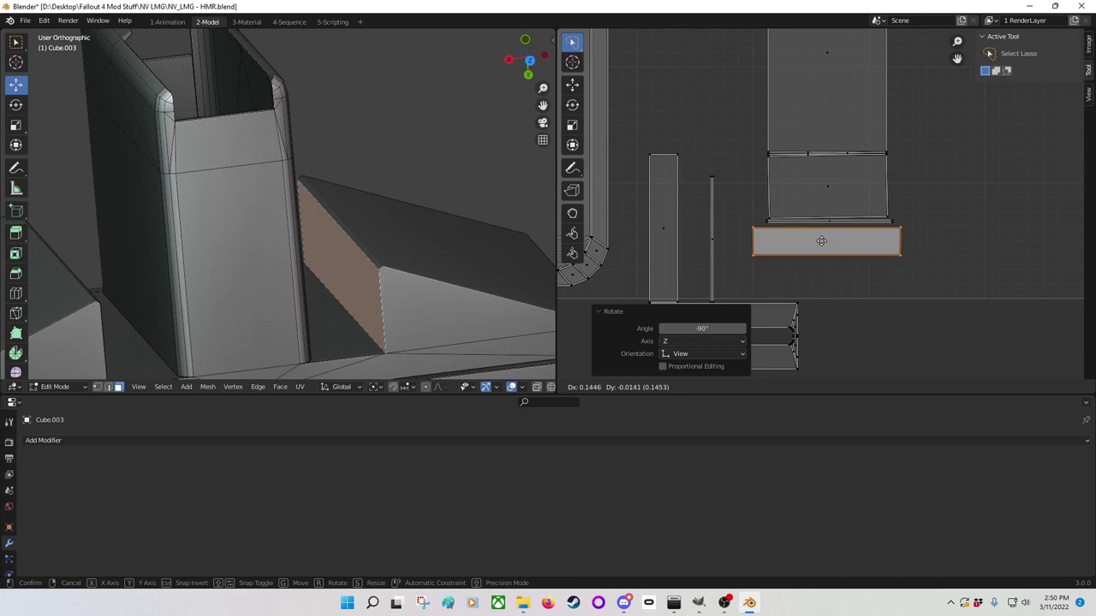
{"action": "left_click", "coordinate": [823, 237]}
Step: Bring the lower UV islands into view and select the lower strip
{"action": "scroll", "coordinate": [774, 256], "scroll_direction": "down", "scroll_amount": 2}
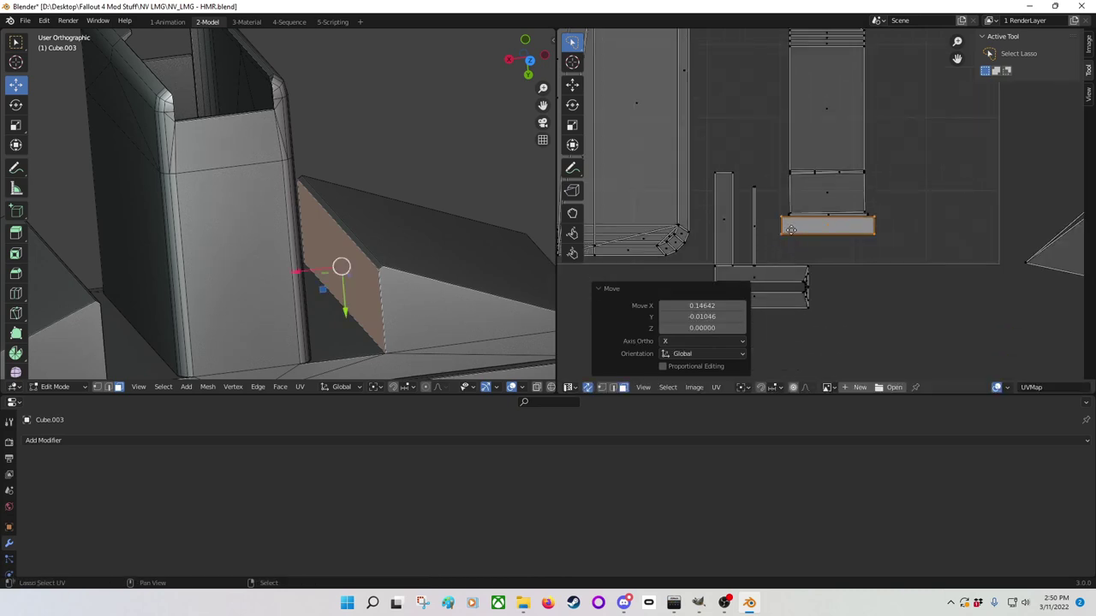
{"action": "middle_click_drag", "start_coordinate": [790, 229], "coordinate": [817, 165]}
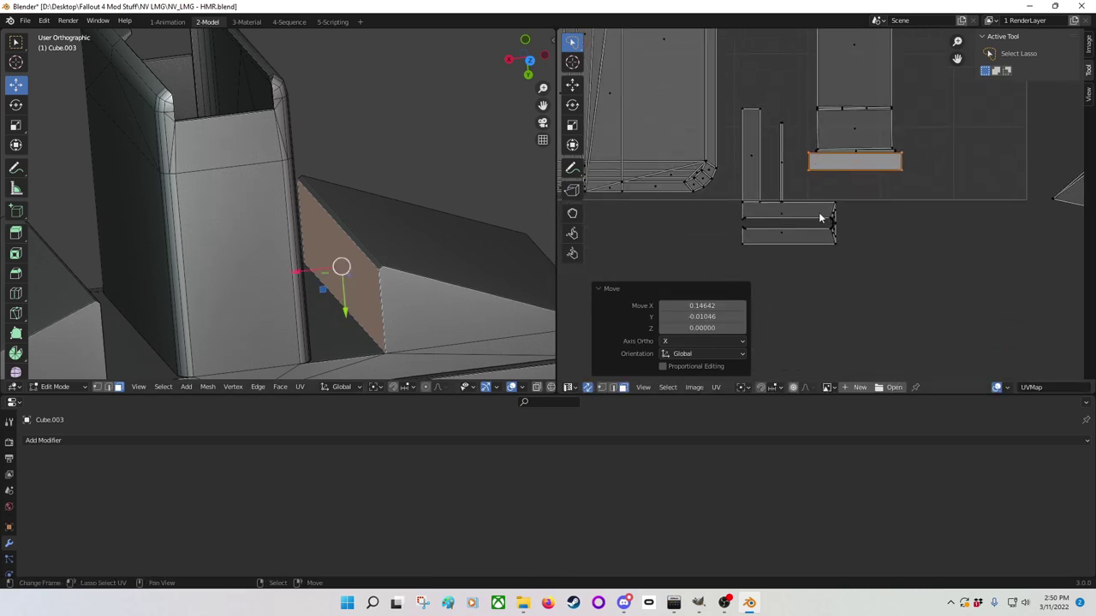
{"action": "left_click", "coordinate": [802, 238]}
Step: Lasso the strip's right end and select the lower UV face
{"action": "scroll", "coordinate": [804, 240], "scroll_direction": "up", "scroll_amount": 4}
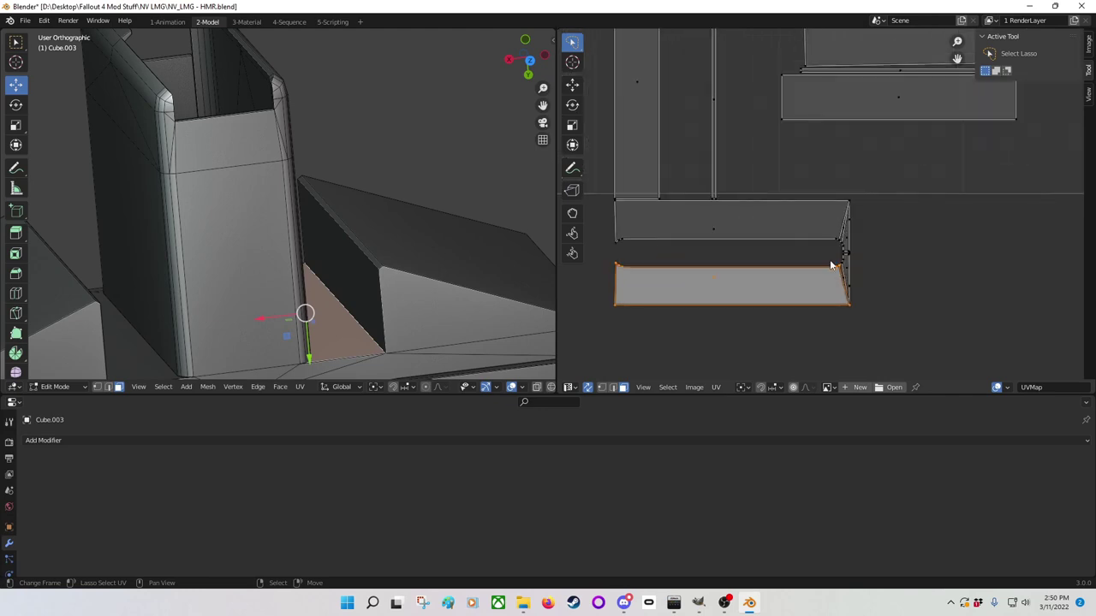
{"action": "middle_click_drag", "start_coordinate": [829, 259], "coordinate": [838, 247]}
{"action": "scroll", "coordinate": [843, 254], "scroll_direction": "up", "scroll_amount": 4}
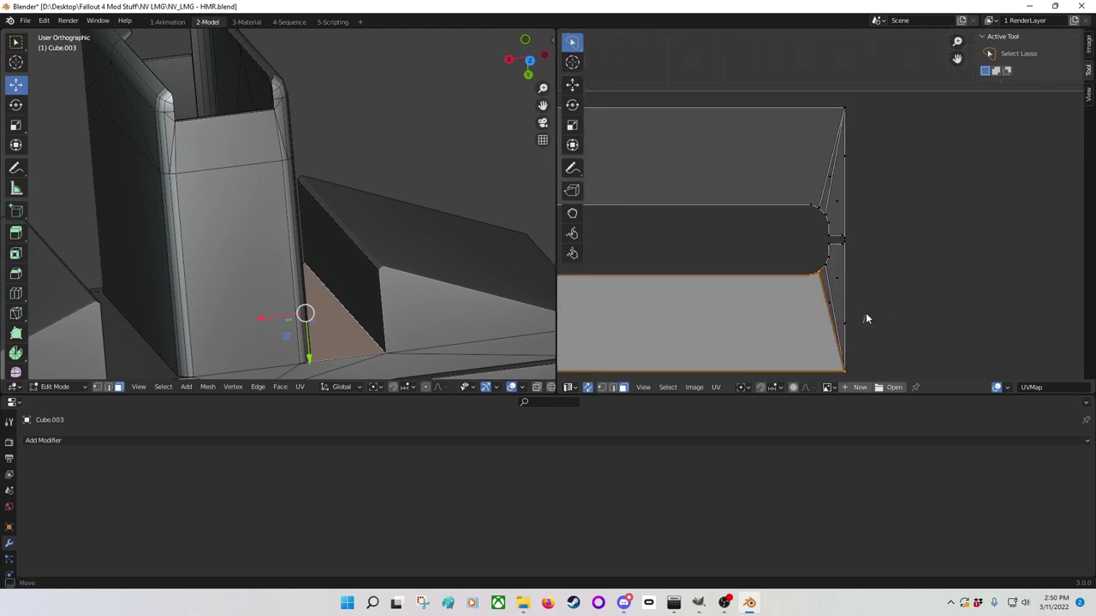
{"action": "mouse_move", "coordinate": [849, 244]}
{"action": "left_mouse_down"}
{"action": "mouse_move", "coordinate": [809, 245]}
{"action": "mouse_move", "coordinate": [825, 340]}
{"action": "left_mouse_up"}
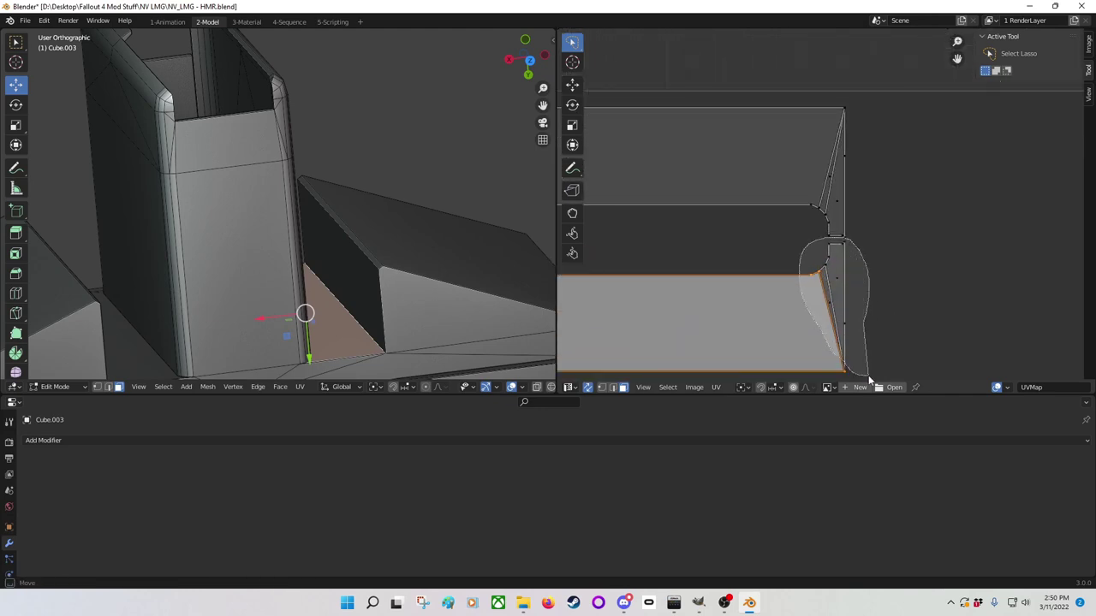
{"action": "left_click_drag", "start_coordinate": [868, 374], "coordinate": [869, 376]}
{"action": "middle_click_drag", "start_coordinate": [373, 220], "coordinate": [394, 256]}
{"action": "left_click", "coordinate": [833, 286]}
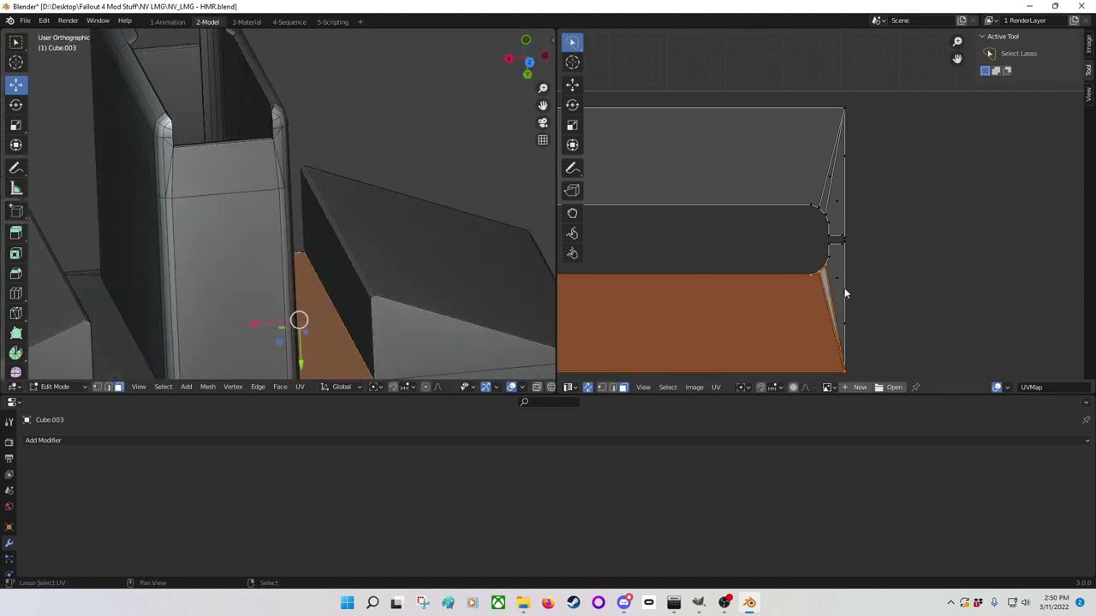
{"action": "scroll", "coordinate": [839, 292], "scroll_direction": "down", "scroll_amount": 6}
{"action": "middle_click_drag", "start_coordinate": [836, 294], "coordinate": [827, 322]}
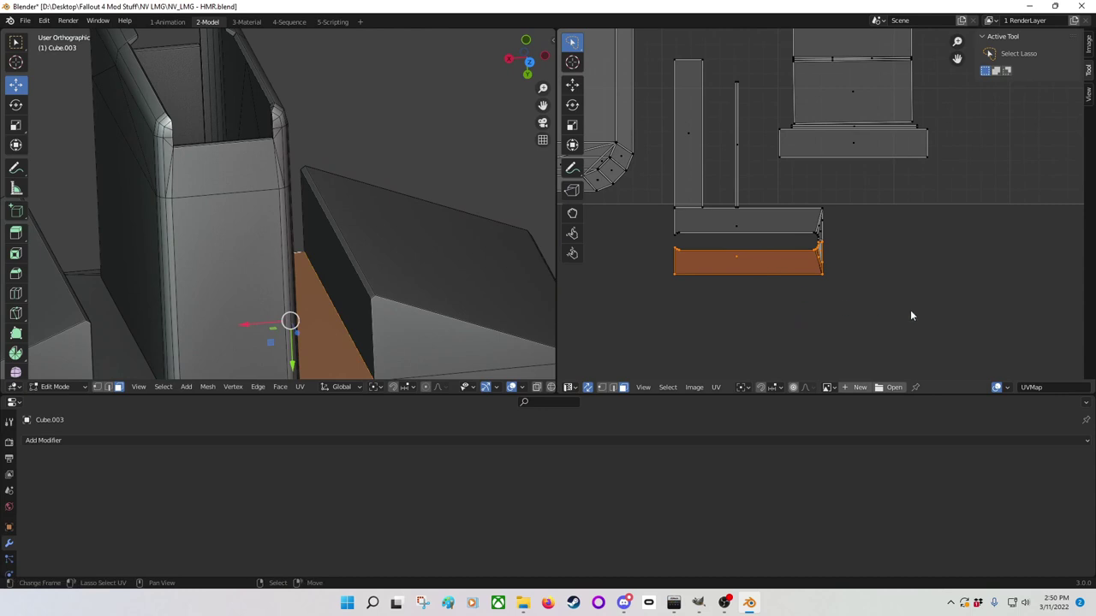
Step: Flip the lower UV face 180° and place it beneath the island column
{"action": "key", "text": "r"}
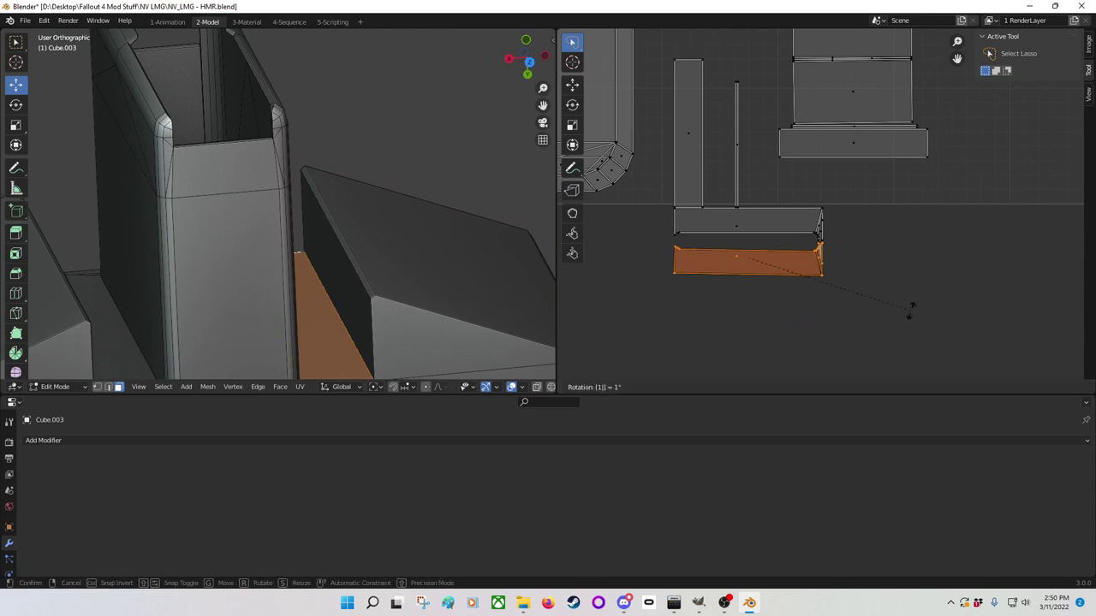
{"action": "type", "text": "180"}
{"action": "key", "text": "Return"}
{"action": "key", "text": "g"}
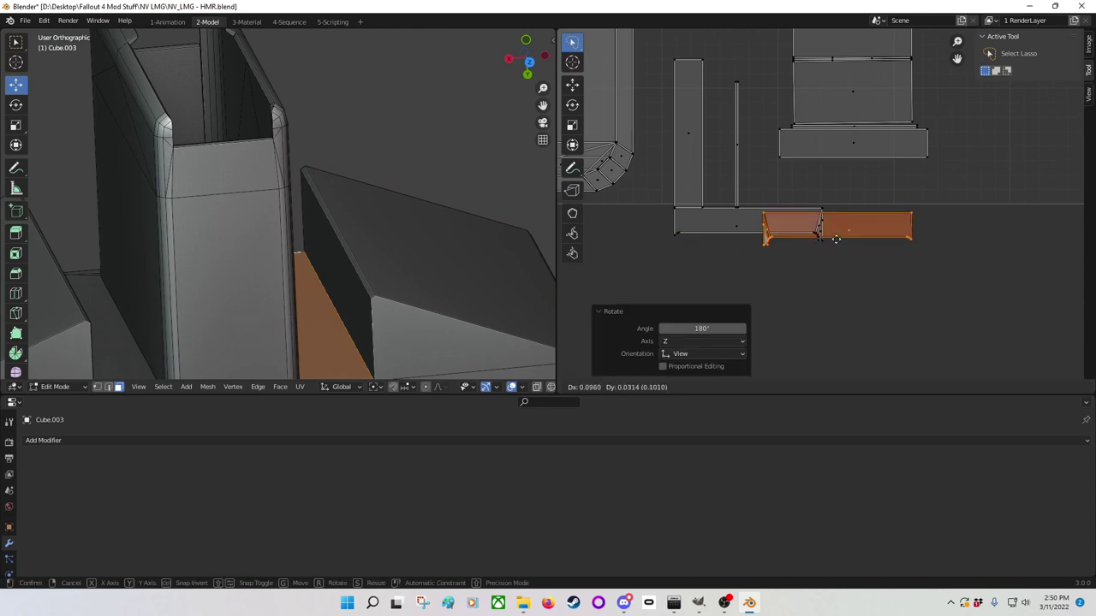
{"action": "left_click", "coordinate": [781, 211]}
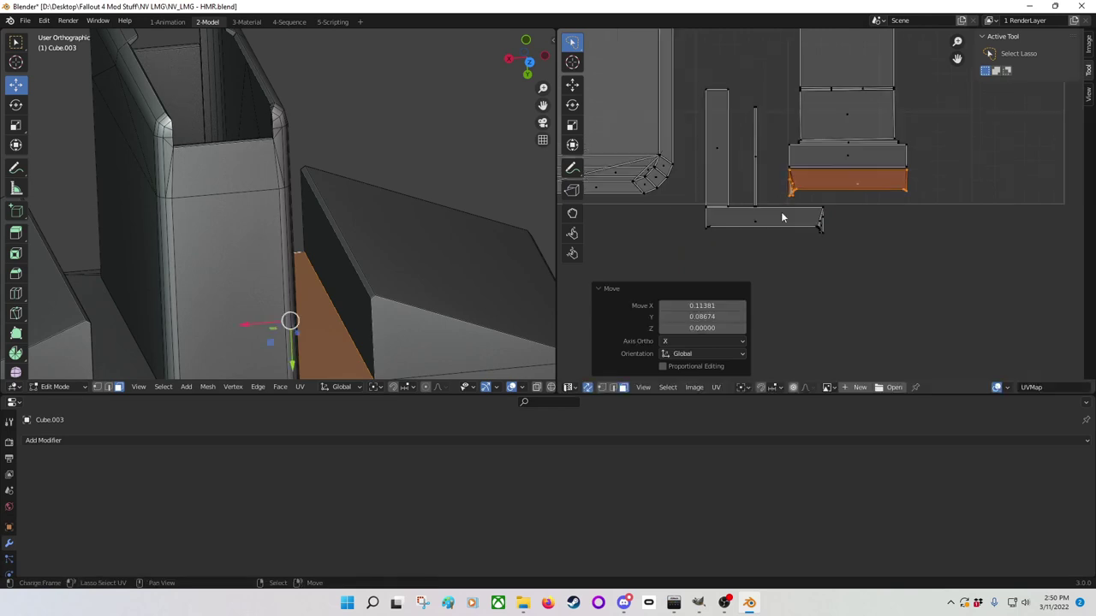
{"action": "scroll", "coordinate": [771, 223], "scroll_direction": "down", "scroll_amount": 3}
{"action": "left_click", "coordinate": [742, 230]}
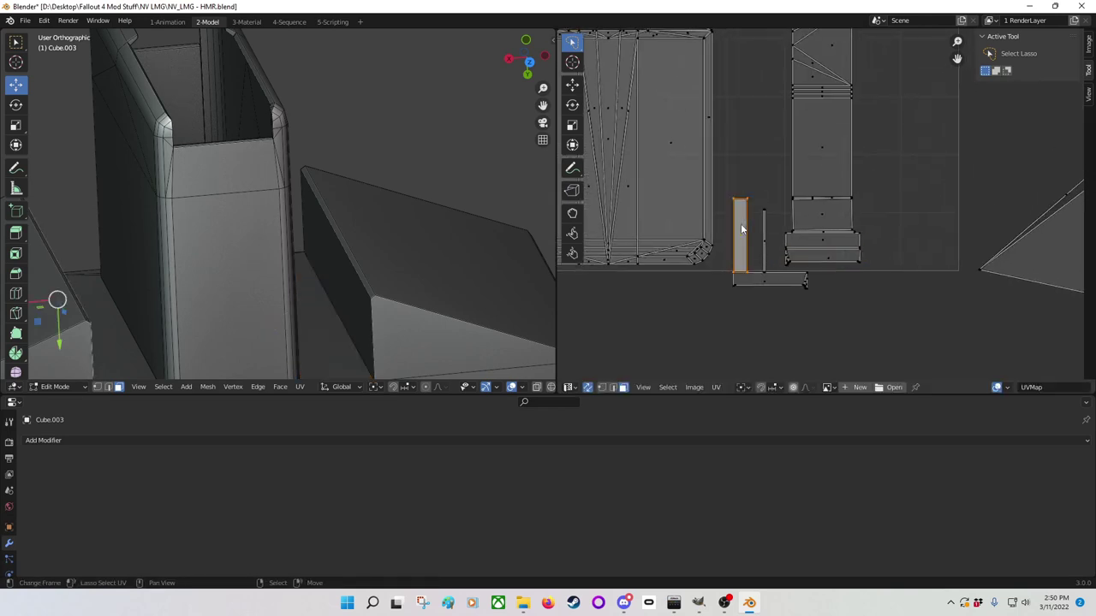
Step: Lasso the L-shaped UV island and move it 0.14273 X, 1.00892 Y above the square
{"action": "mouse_move", "coordinate": [786, 322]}
{"action": "left_mouse_down"}
{"action": "mouse_move", "coordinate": [830, 302]}
{"action": "mouse_move", "coordinate": [832, 276]}
{"action": "mouse_move", "coordinate": [779, 272]}
{"action": "left_mouse_up"}
{"action": "mouse_move", "coordinate": [769, 214]}
{"action": "left_mouse_down"}
{"action": "mouse_move", "coordinate": [728, 196]}
{"action": "mouse_move", "coordinate": [730, 304]}
{"action": "left_mouse_up"}
{"action": "key", "text": "g"}
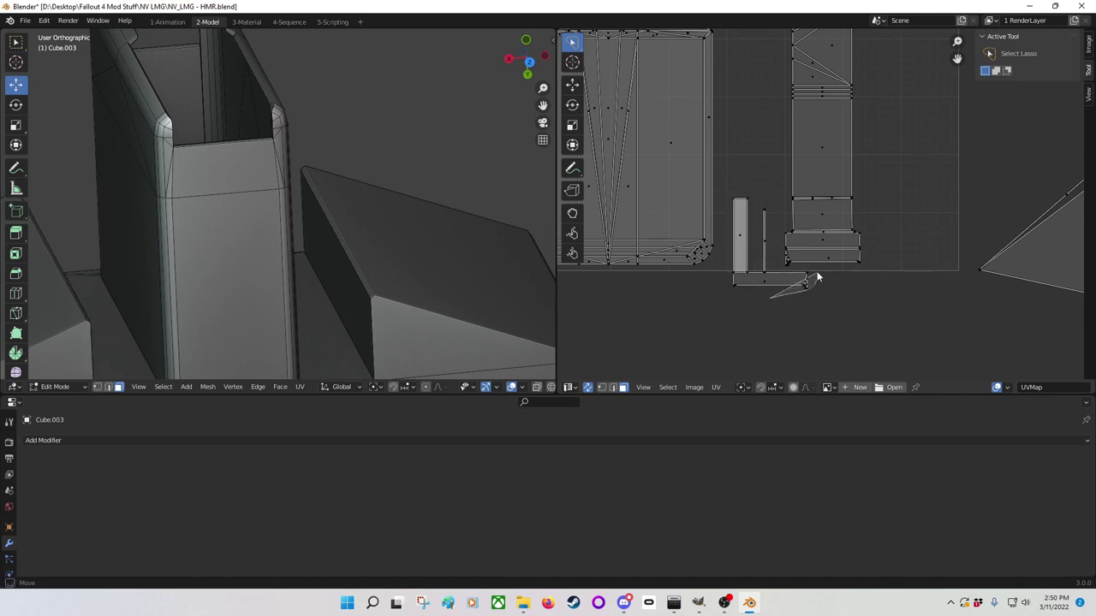
{"action": "key", "text": "Escape"}
{"action": "mouse_move", "coordinate": [764, 187]}
{"action": "left_mouse_down"}
{"action": "mouse_move", "coordinate": [738, 184]}
{"action": "mouse_move", "coordinate": [725, 224]}
{"action": "mouse_move", "coordinate": [738, 303]}
{"action": "left_mouse_up"}
{"action": "key", "text": "g"}
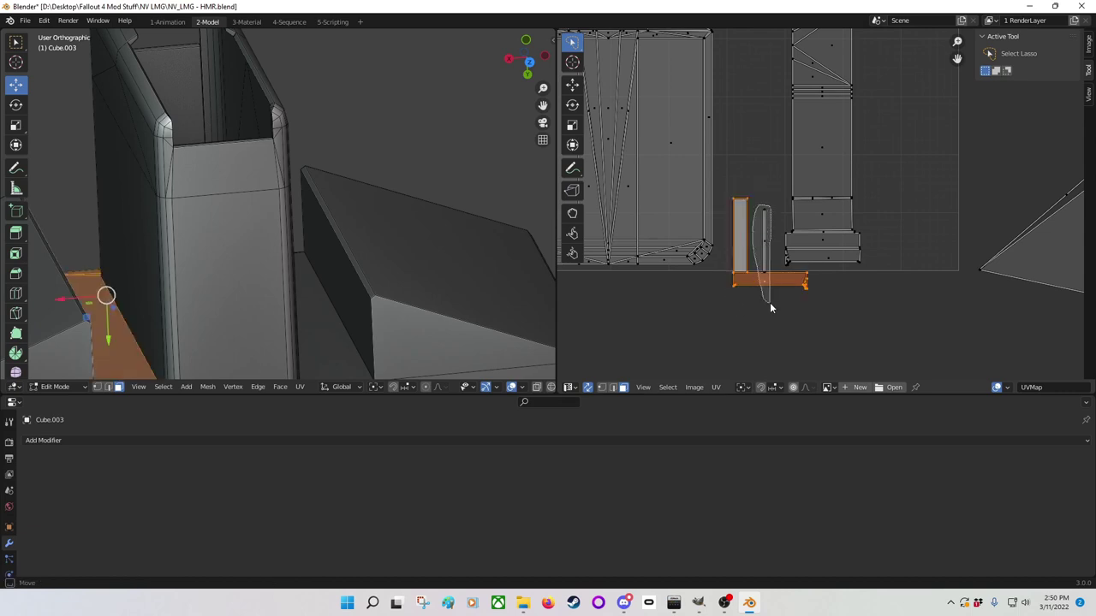
{"action": "scroll", "coordinate": [774, 301], "scroll_direction": "down", "scroll_amount": 5}
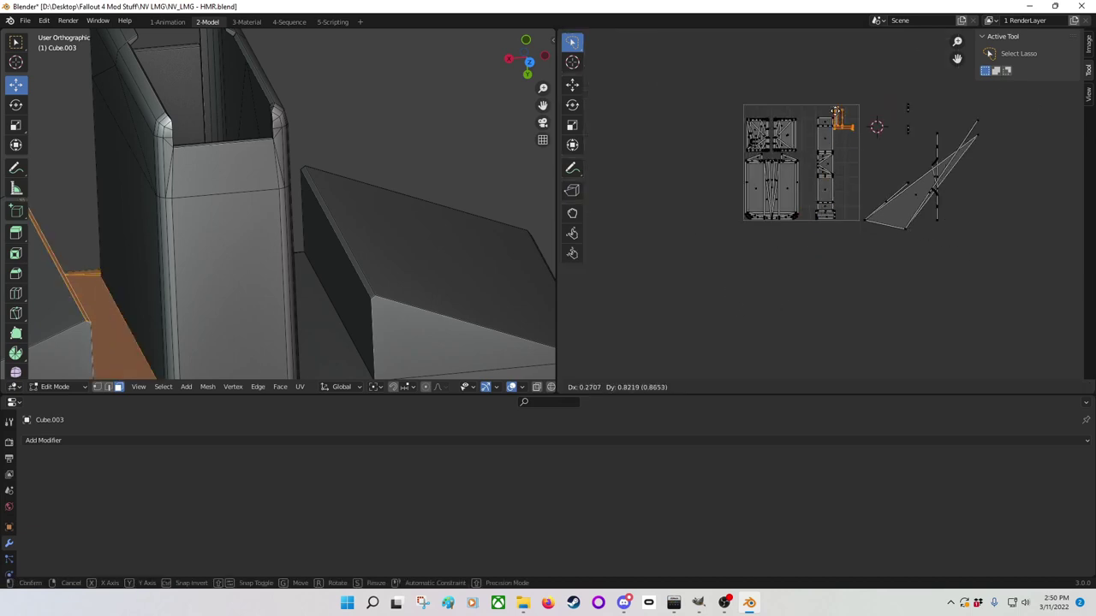
{"action": "left_click", "coordinate": [827, 103]}
{"action": "scroll", "coordinate": [835, 94], "scroll_direction": "up", "scroll_amount": 4}
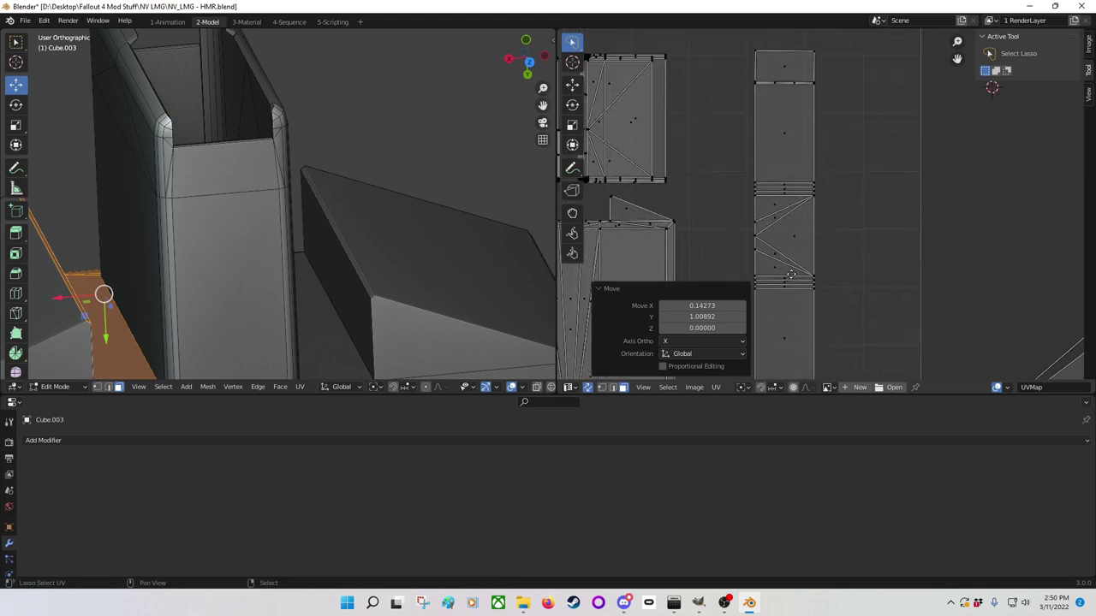
{"action": "scroll", "coordinate": [792, 274], "scroll_direction": "down", "scroll_amount": 3}
{"action": "scroll", "coordinate": [802, 144], "scroll_direction": "up", "scroll_amount": 4}
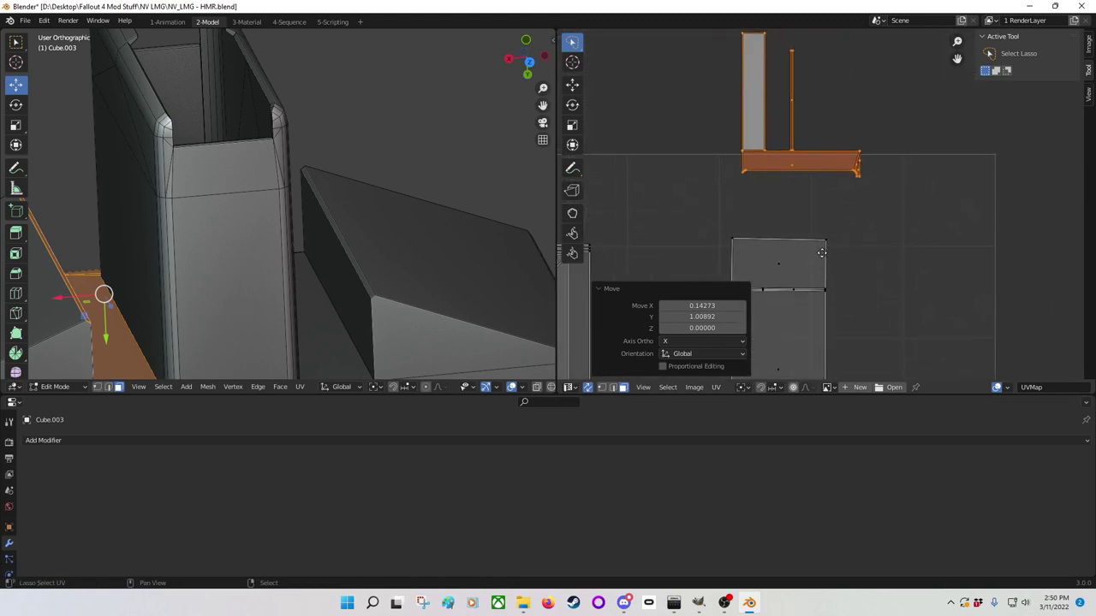
{"action": "scroll", "coordinate": [821, 253], "scroll_direction": "down", "scroll_amount": 4}
Step: Rotate the thin vertical strip 90° and place it above the rectangular island
{"action": "scroll", "coordinate": [847, 189], "scroll_direction": "up", "scroll_amount": 1}
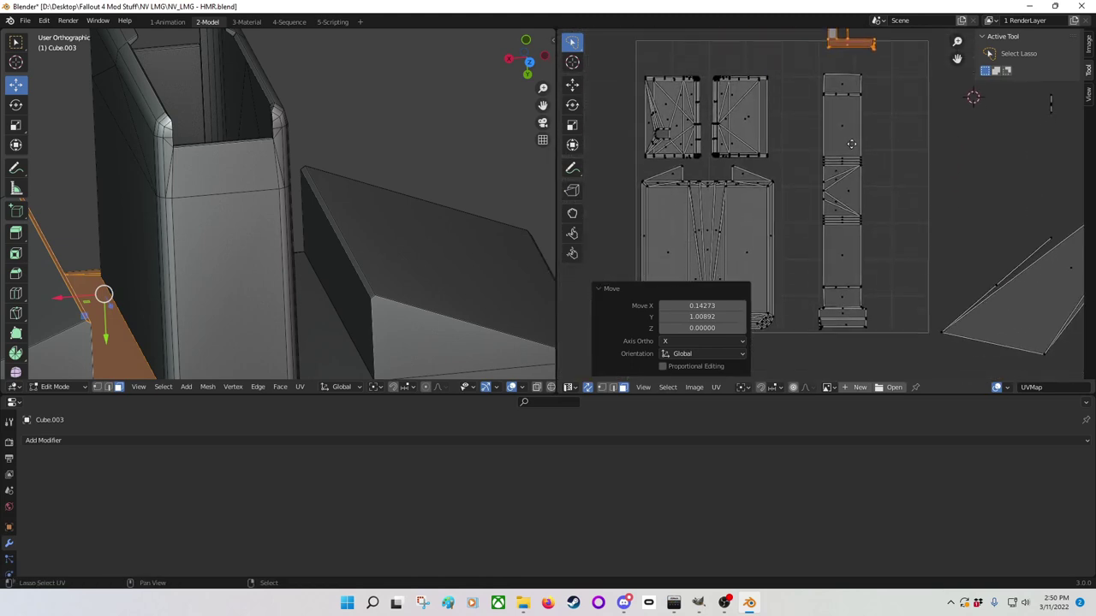
{"action": "scroll", "coordinate": [851, 144], "scroll_direction": "up", "scroll_amount": 5}
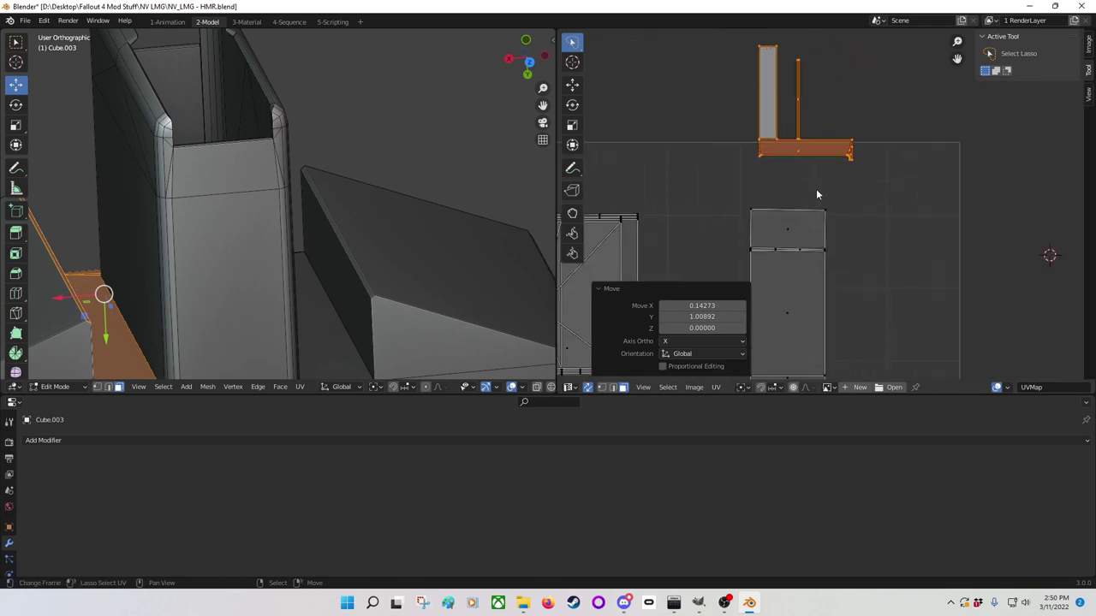
{"action": "scroll", "coordinate": [816, 195], "scroll_direction": "up", "scroll_amount": 2}
{"action": "left_click", "coordinate": [750, 122]}
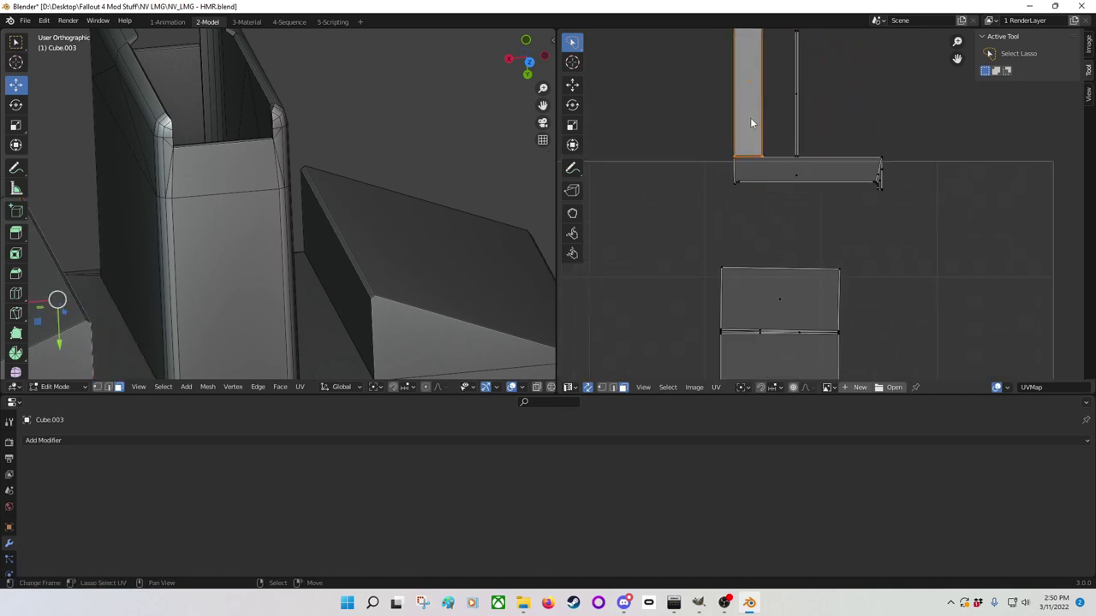
{"action": "left_click", "coordinate": [796, 113]}
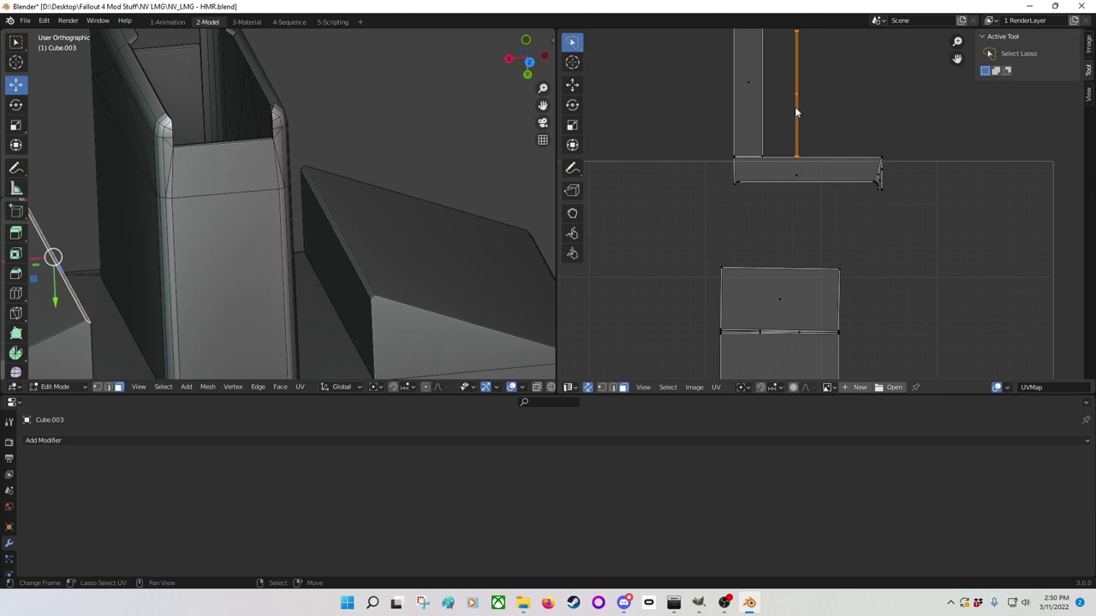
{"action": "key", "text": "r"}
{"action": "key", "text": "9"}
{"action": "key", "text": "0"}
{"action": "key", "text": "Return"}
{"action": "key", "text": "g"}
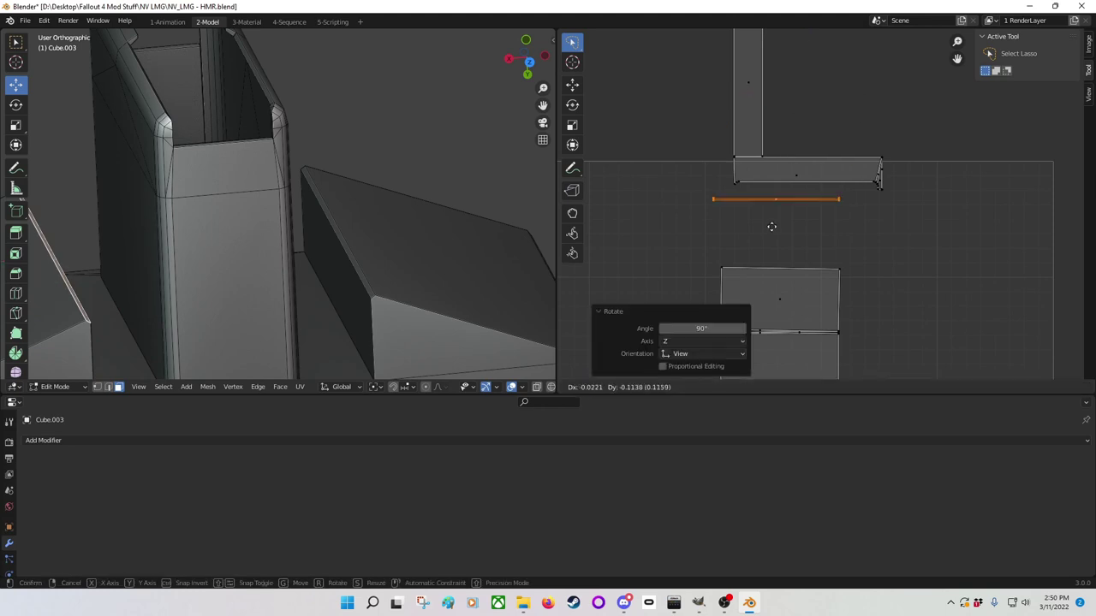
{"action": "left_click", "coordinate": [783, 270]}
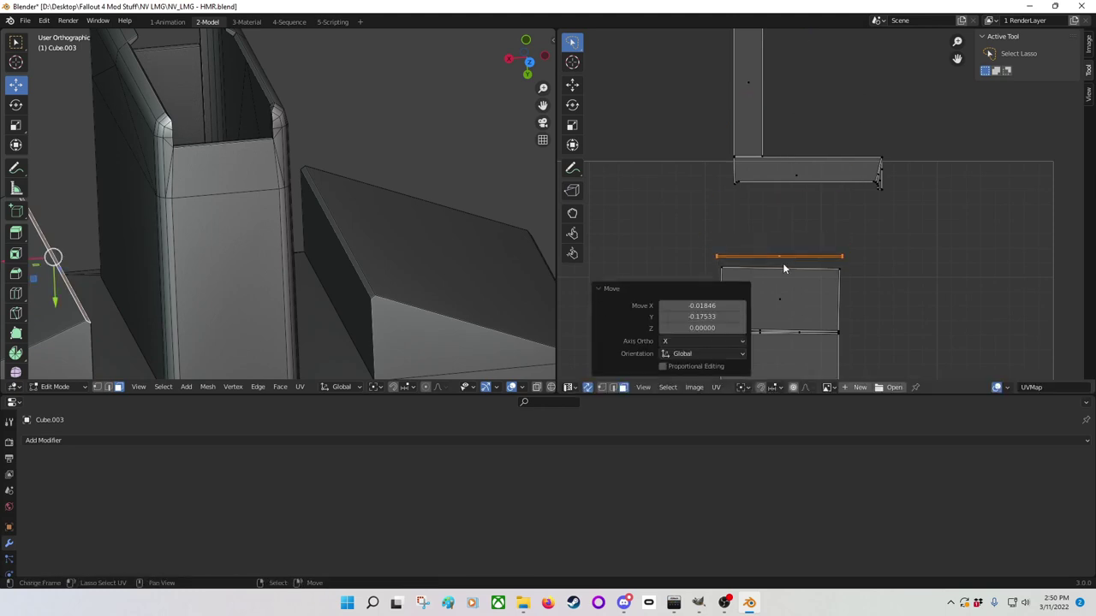
Step: Rotate the wider vertical strip 90° and place it just above the thin strip
{"action": "left_click", "coordinate": [749, 87]}
{"action": "key", "text": "r"}
{"action": "key", "text": "9"}
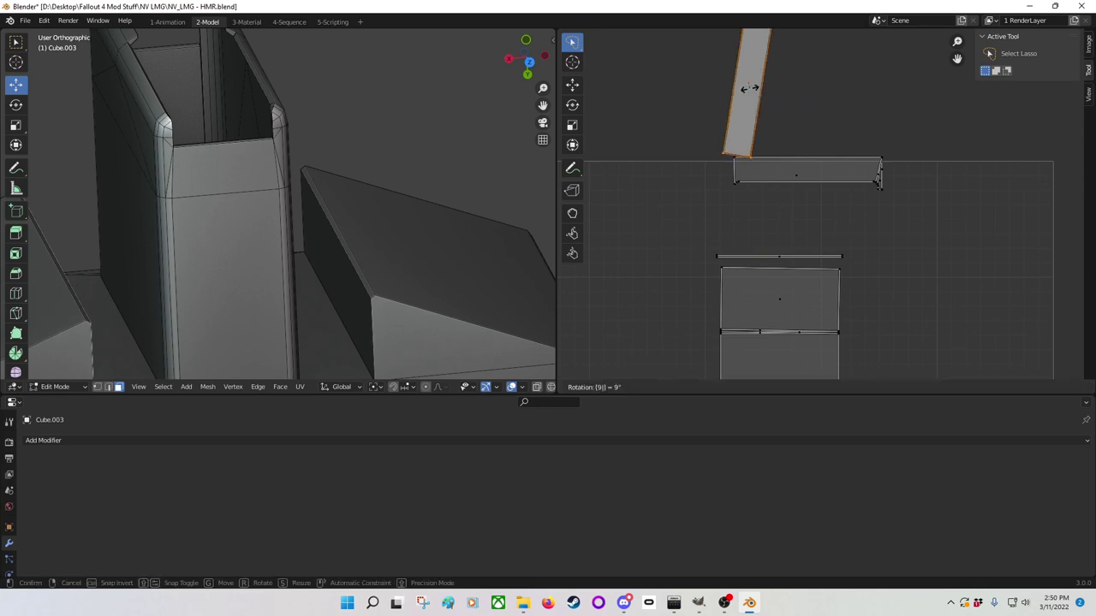
{"action": "key", "text": "0"}
{"action": "key", "text": "Return"}
{"action": "key", "text": "g"}
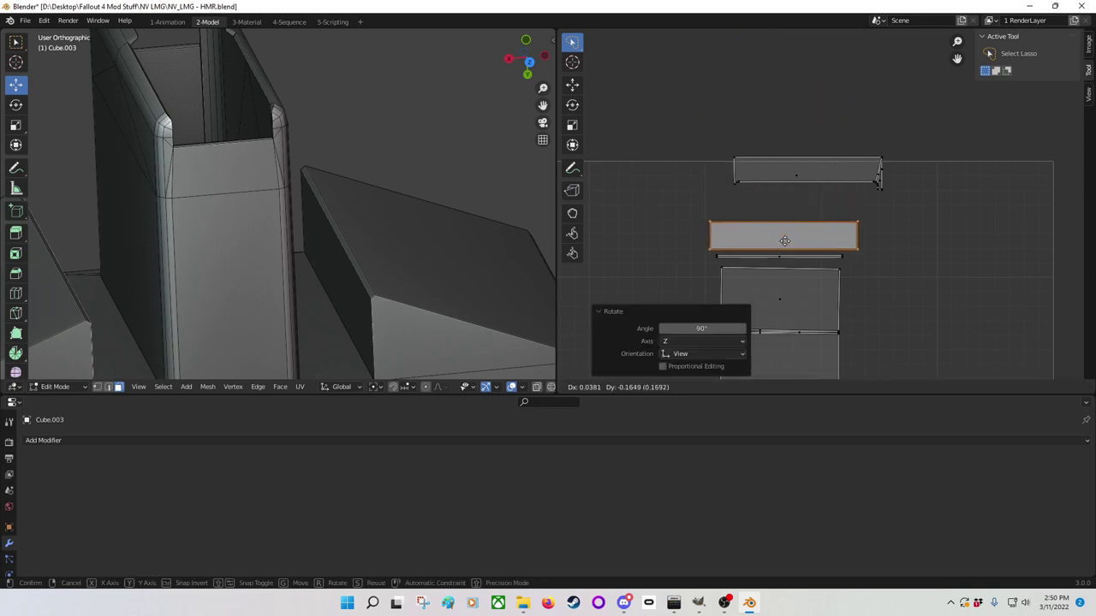
{"action": "left_click", "coordinate": [787, 245]}
Step: Flip the top strip 180° and stack it above the wider strip
{"action": "left_click", "coordinate": [792, 174]}
{"action": "mouse_move", "coordinate": [774, 195]}
{"action": "left_mouse_down"}
{"action": "mouse_move", "coordinate": [910, 141]}
{"action": "mouse_move", "coordinate": [729, 137]}
{"action": "mouse_move", "coordinate": [703, 202]}
{"action": "left_mouse_up"}
{"action": "type", "text": "r"}
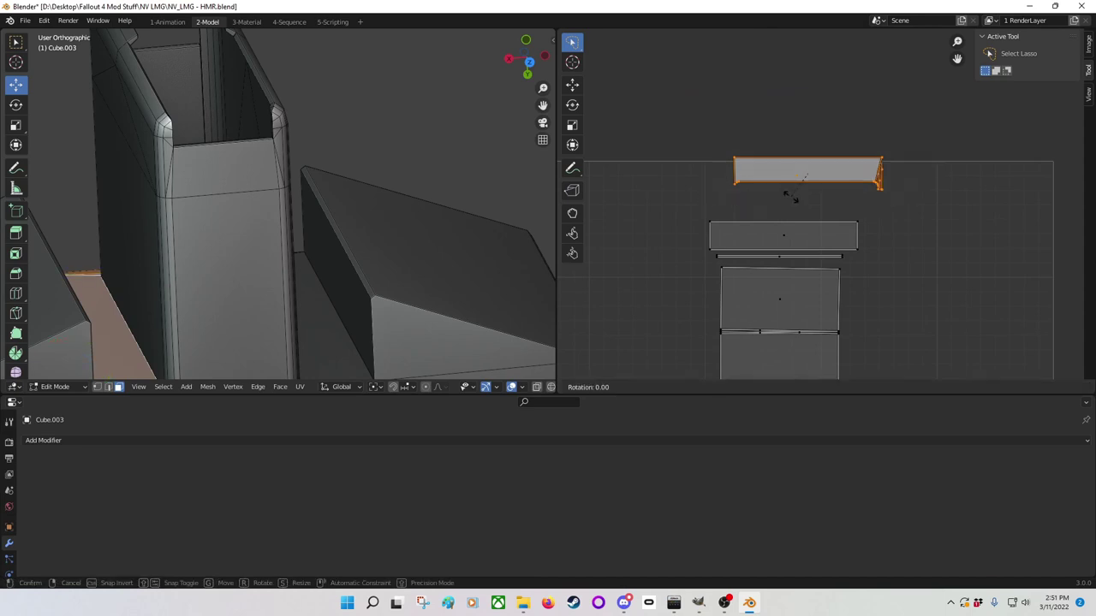
{"action": "type", "text": "180"}
{"action": "key", "text": "Return"}
{"action": "key", "text": "g"}
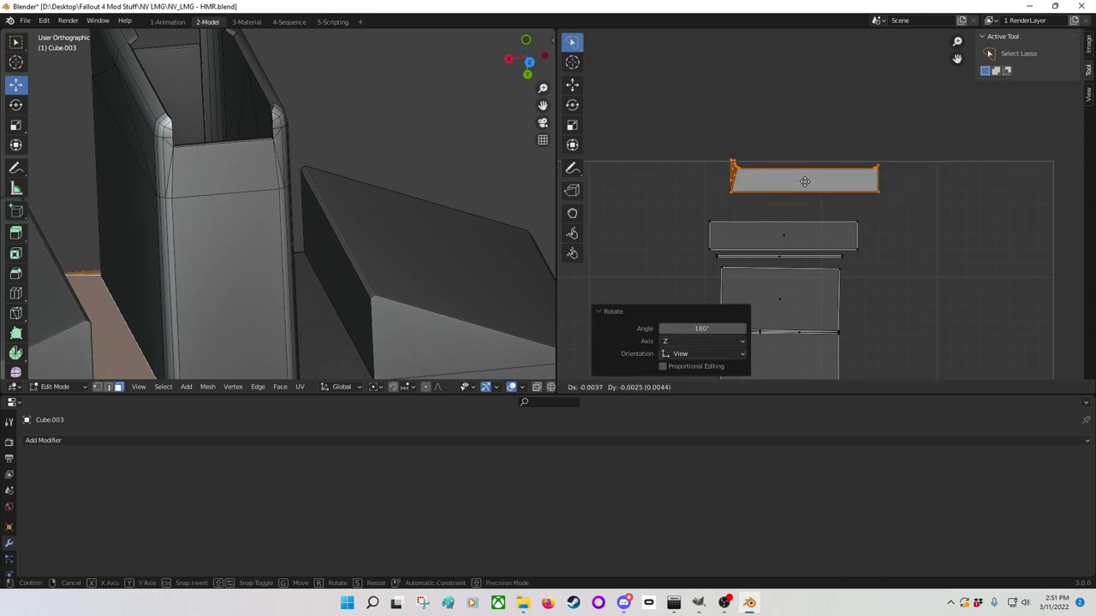
{"action": "left_click", "coordinate": [786, 207]}
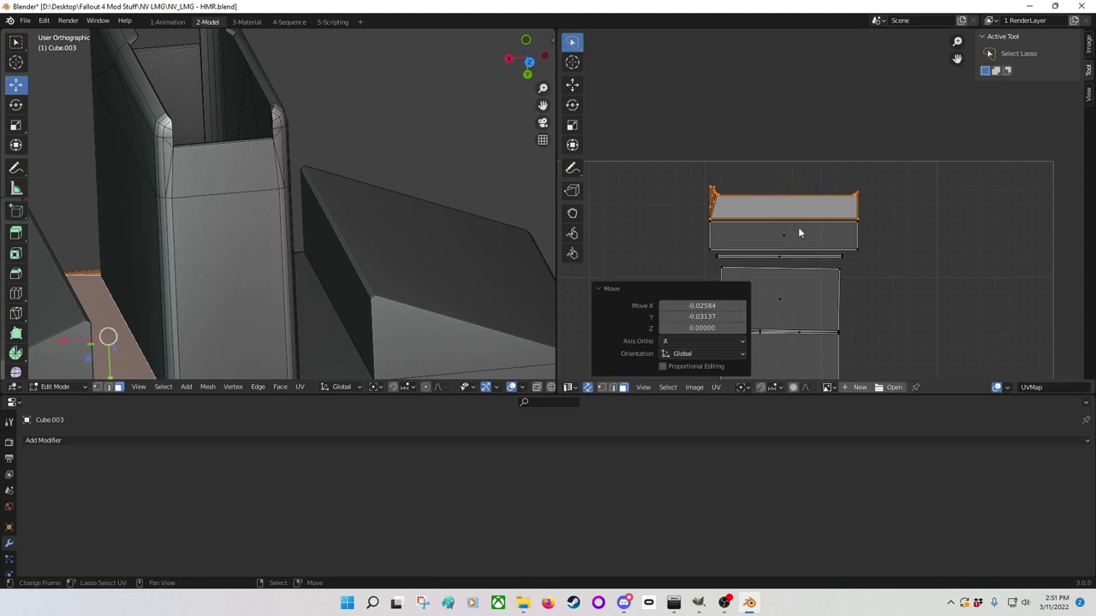
Step: Shrink the thin horizontal UV strip and move it down toward the panel island
{"action": "middle_click_drag", "start_coordinate": [799, 259], "coordinate": [821, 158]}
{"action": "scroll", "coordinate": [828, 155], "scroll_direction": "up", "scroll_amount": 2}
{"action": "scroll", "coordinate": [828, 155], "scroll_direction": "up", "scroll_amount": 2}
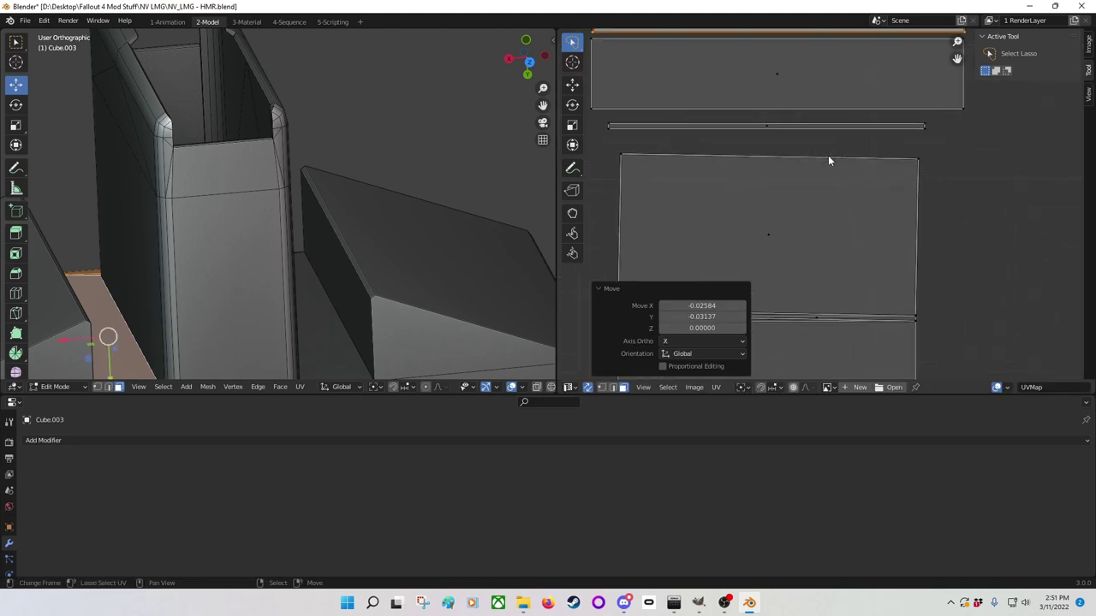
{"action": "left_click", "coordinate": [824, 163]}
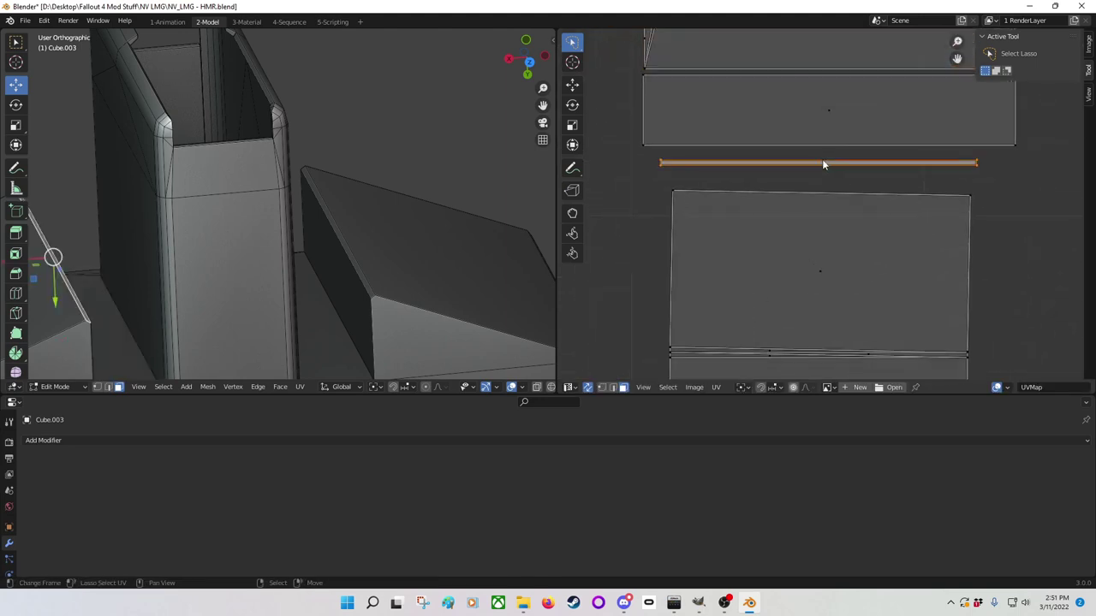
{"action": "key", "text": "s"}
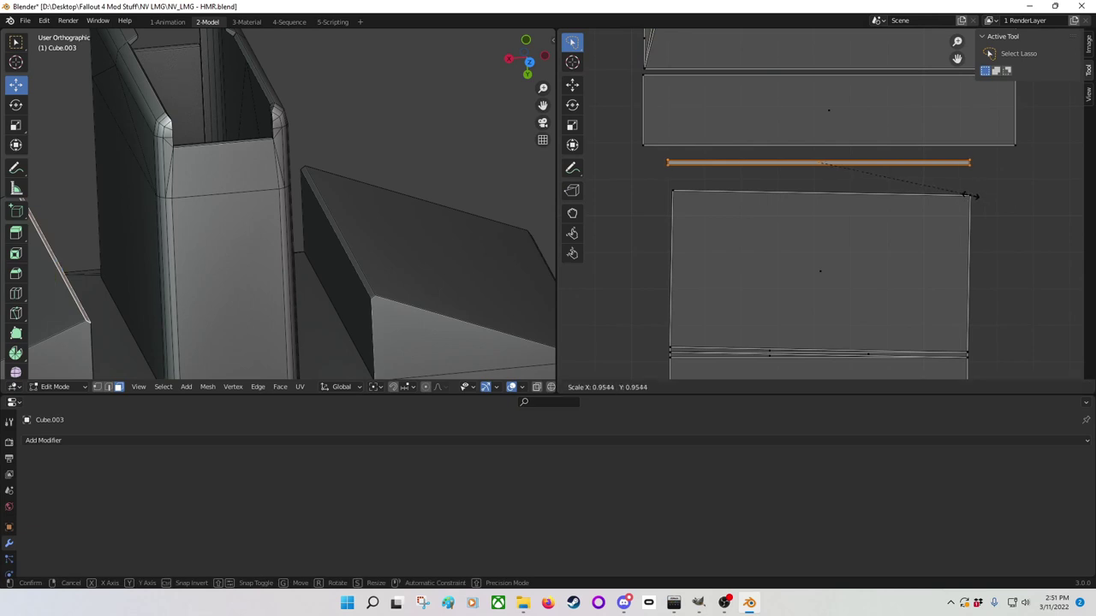
{"action": "left_click", "coordinate": [949, 198]}
{"action": "key", "text": "g"}
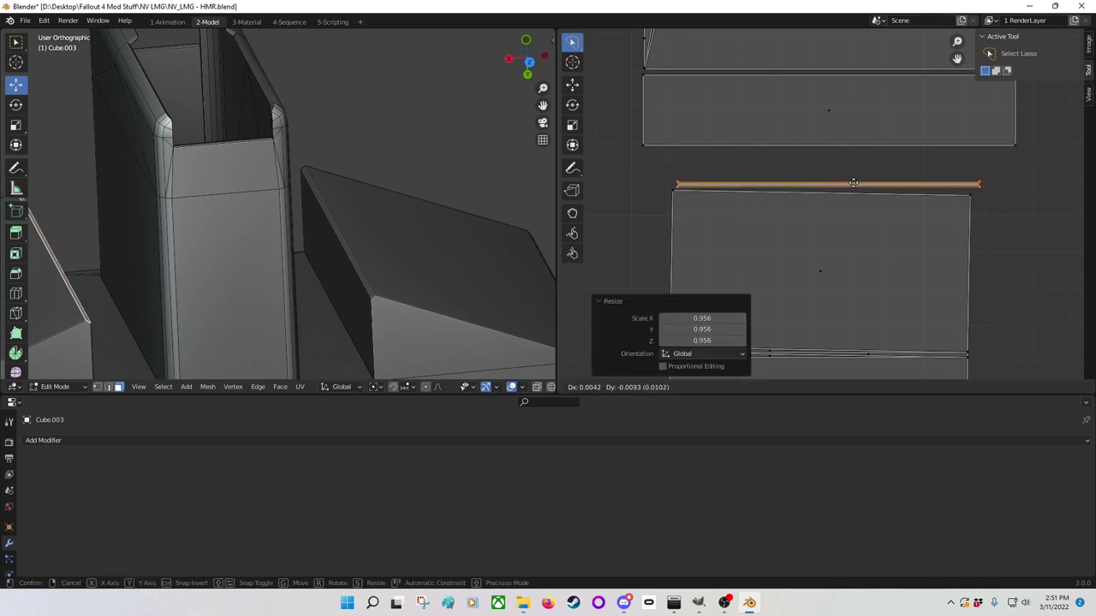
{"action": "left_click", "coordinate": [847, 184]}
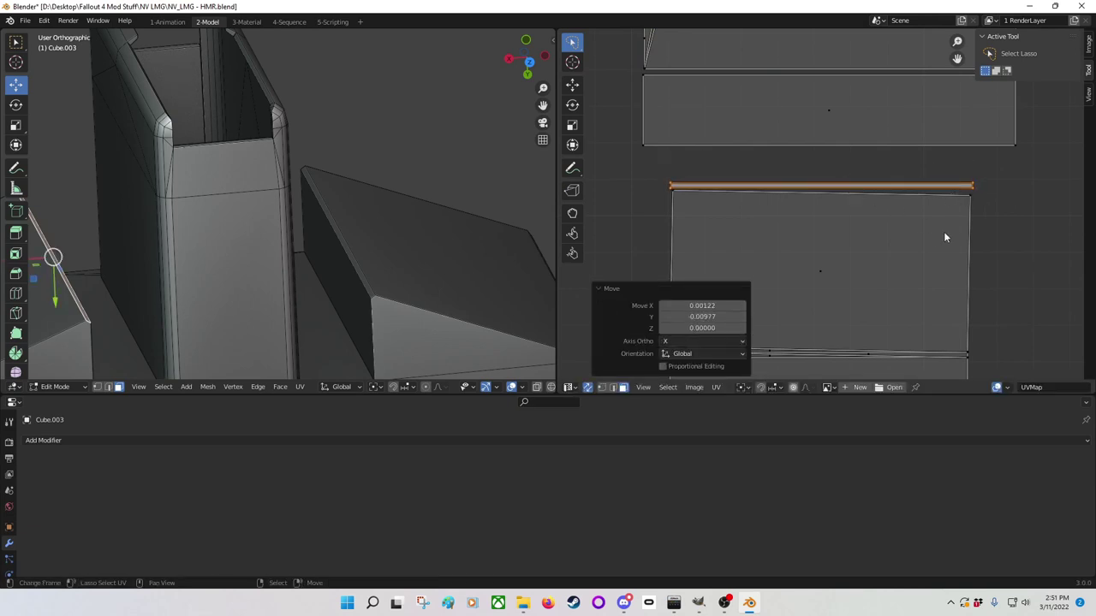
{"action": "key", "text": "s"}
{"action": "left_click", "coordinate": [944, 231]}
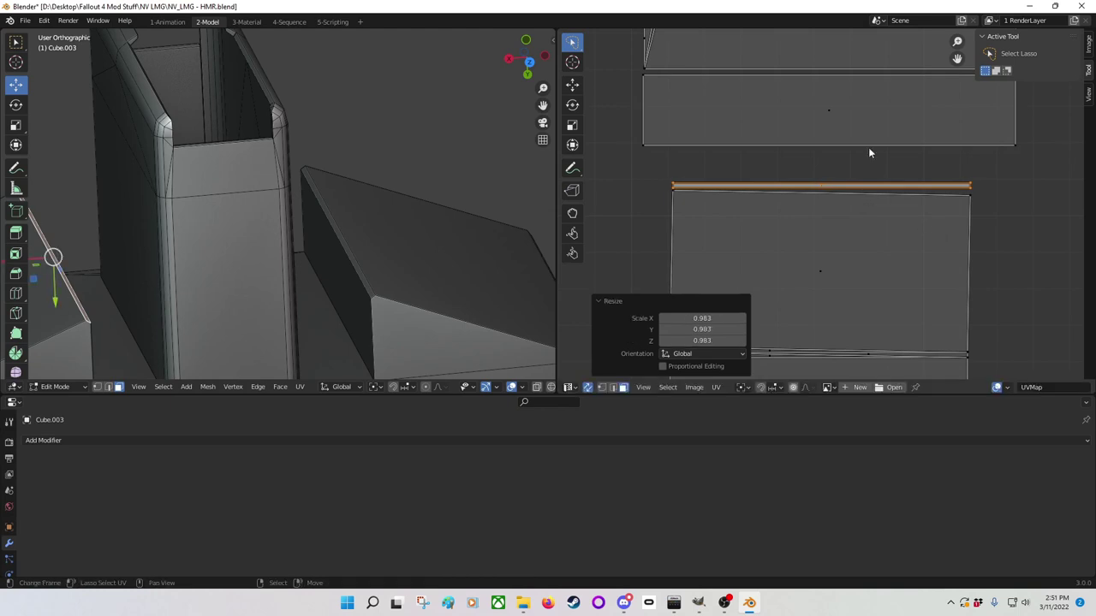
Step: Shrink the upper UV island and set it down onto the strip
{"action": "left_click", "coordinate": [849, 114]}
{"action": "key", "text": "s"}
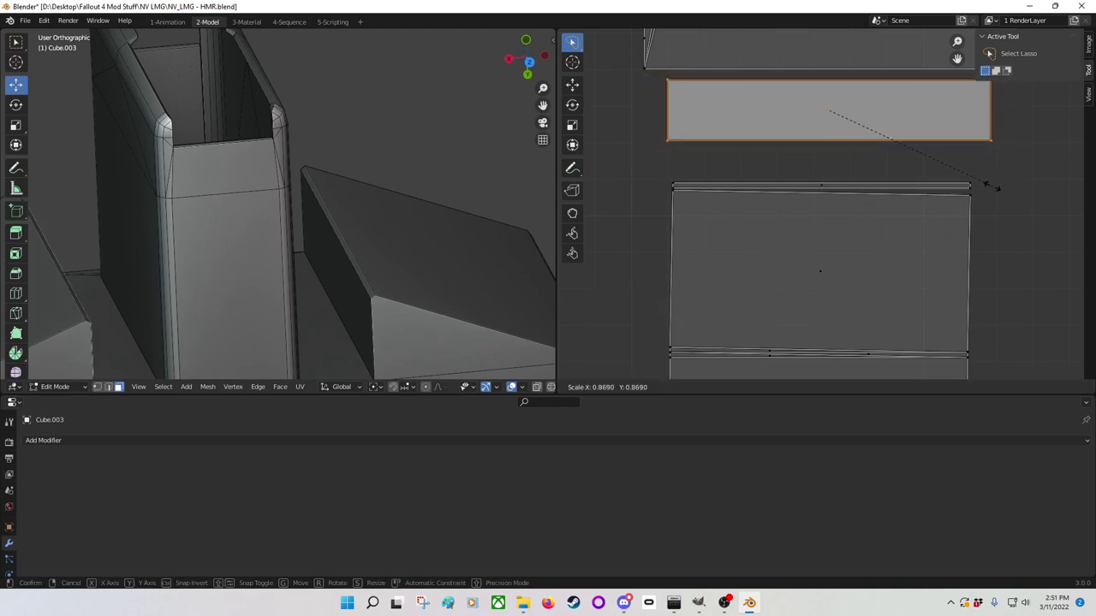
{"action": "left_click", "coordinate": [963, 187]}
{"action": "key", "text": "g"}
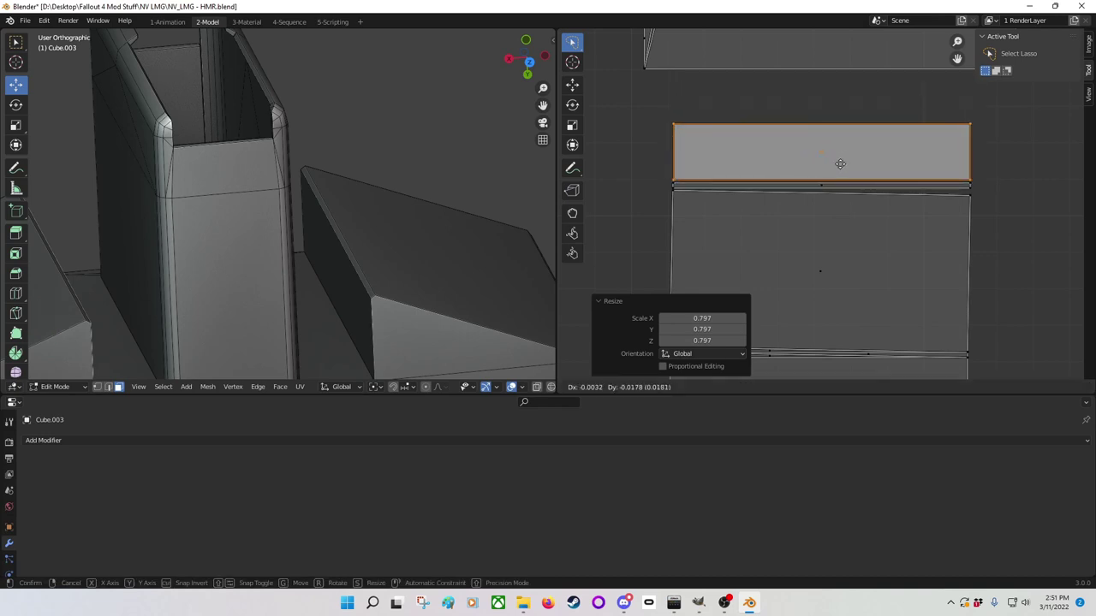
{"action": "left_click", "coordinate": [840, 168]}
Step: Select the whole flared top island, scale it to 0.959, and move it down to the strip
{"action": "left_click", "coordinate": [767, 60]}
{"action": "middle_click_drag", "start_coordinate": [767, 59], "coordinate": [743, 171]}
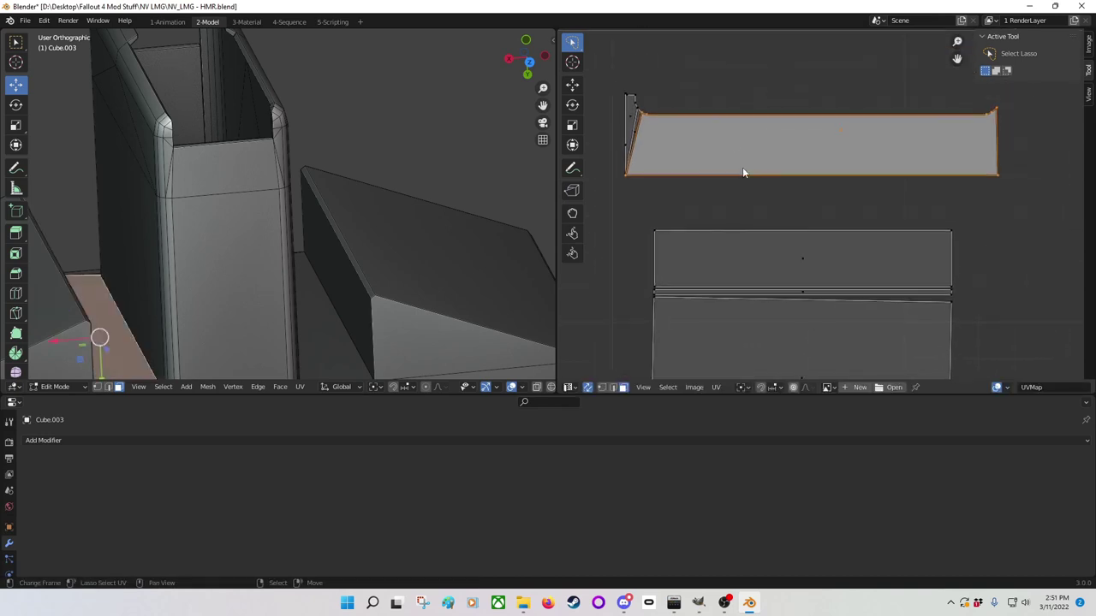
{"action": "mouse_move", "coordinate": [726, 75]}
{"action": "left_mouse_down"}
{"action": "mouse_move", "coordinate": [603, 153]}
{"action": "mouse_move", "coordinate": [797, 197]}
{"action": "mouse_move", "coordinate": [1010, 170]}
{"action": "mouse_move", "coordinate": [906, 118]}
{"action": "left_mouse_up"}
{"action": "key", "text": "s"}
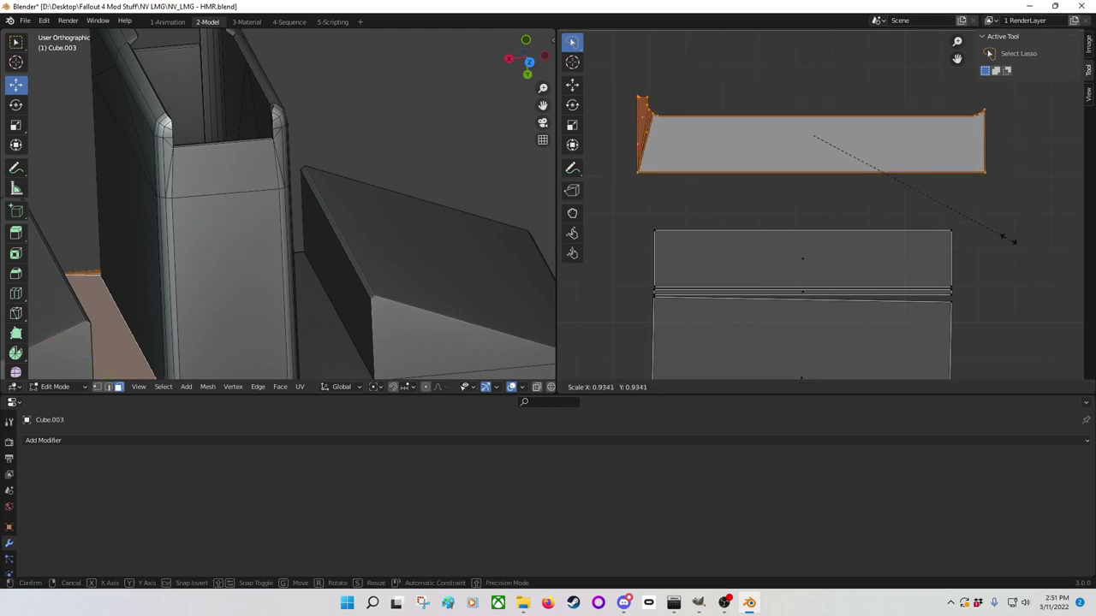
{"action": "left_click", "coordinate": [989, 230]}
{"action": "key", "text": "g"}
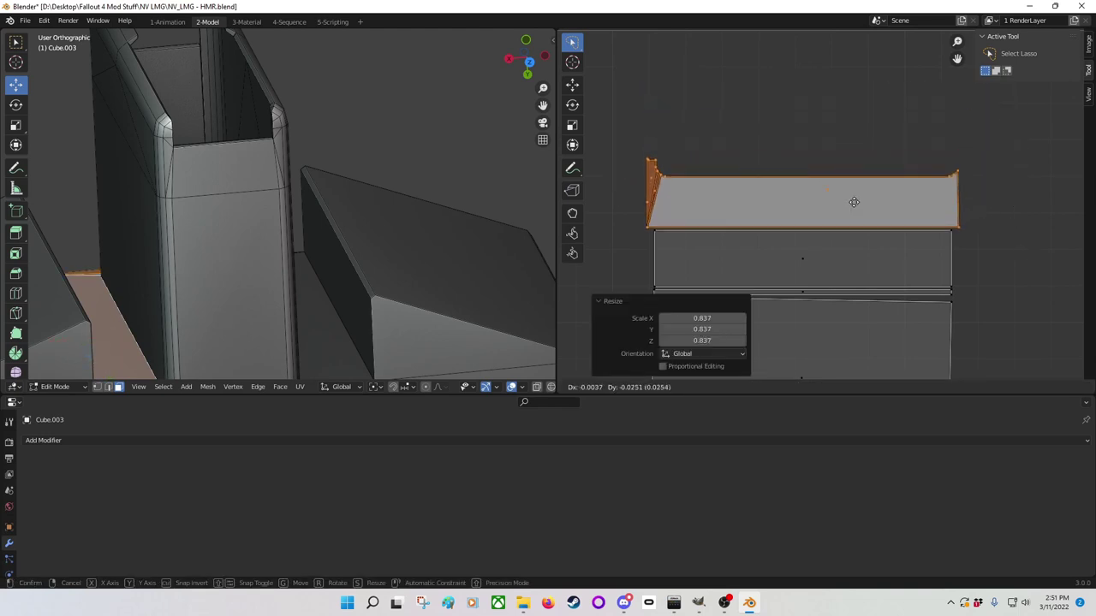
{"action": "left_click", "coordinate": [855, 199]}
{"action": "key", "text": "s"}
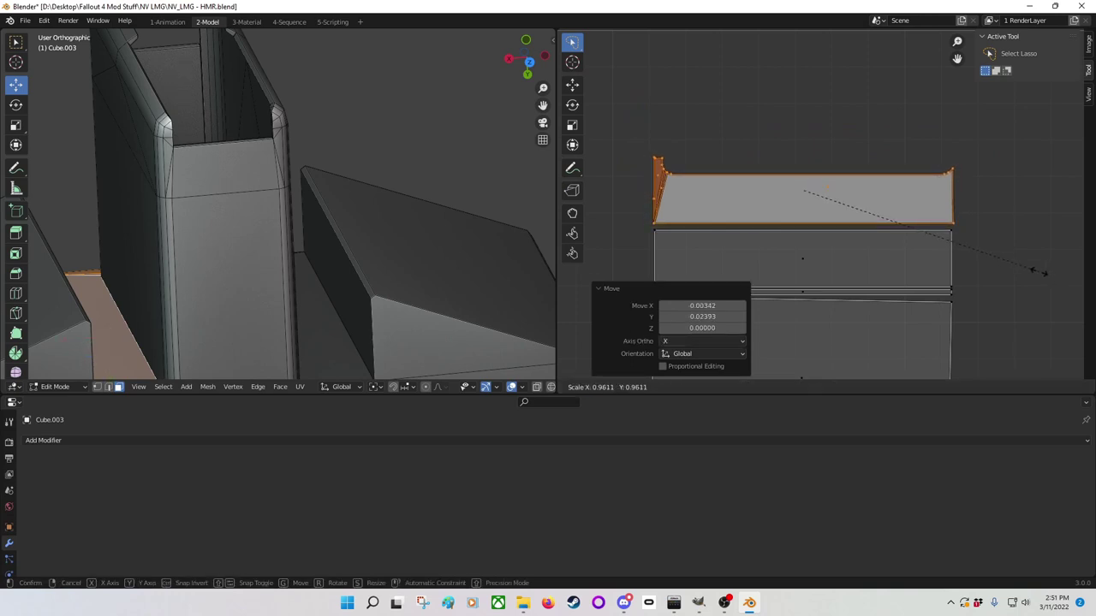
{"action": "left_click", "coordinate": [853, 243]}
{"action": "scroll", "coordinate": [844, 187], "scroll_direction": "up", "scroll_amount": 2}
{"action": "middle_click_drag", "start_coordinate": [844, 187], "coordinate": [878, 134]}
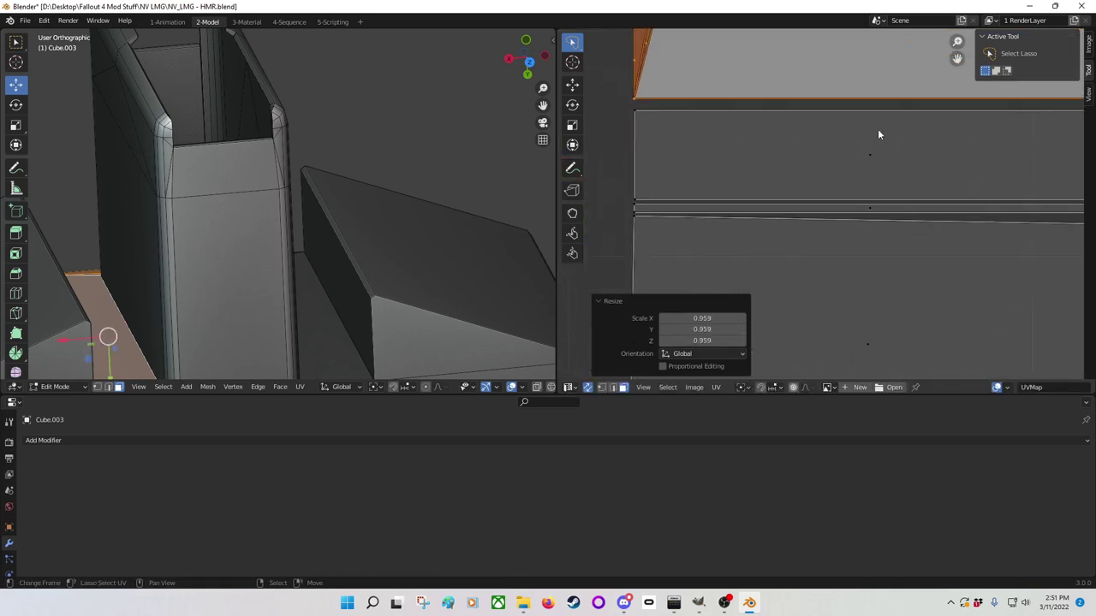
Step: In vertex select mode, weld the stray corner UV vertices at their center
{"action": "left_click", "coordinate": [602, 387]}
{"action": "left_click", "coordinate": [641, 228]}
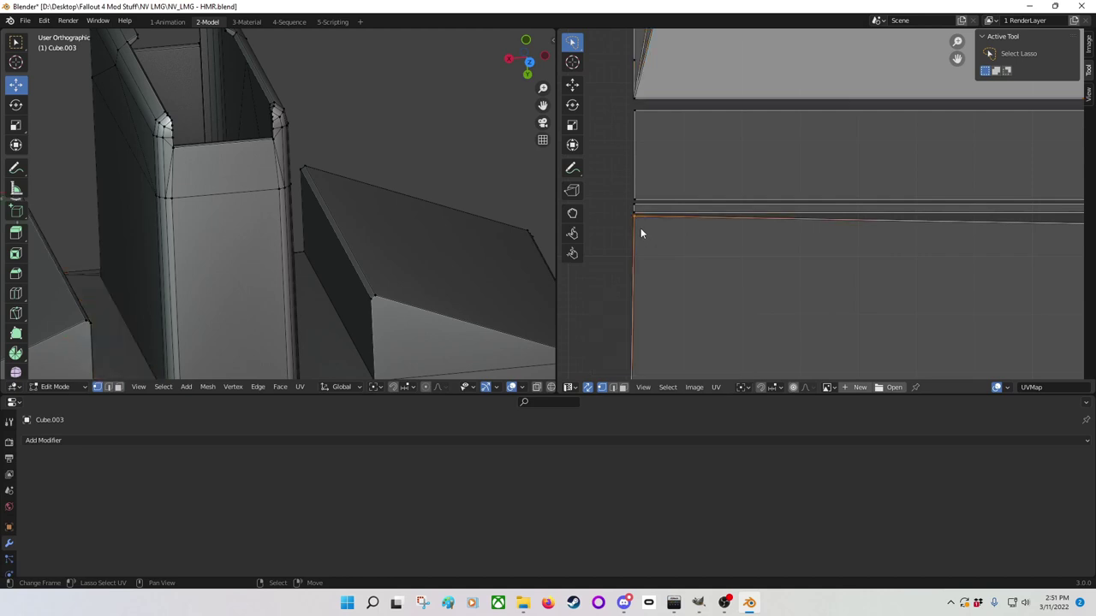
{"action": "left_click", "coordinate": [635, 214]}
{"action": "key", "text": "m"}
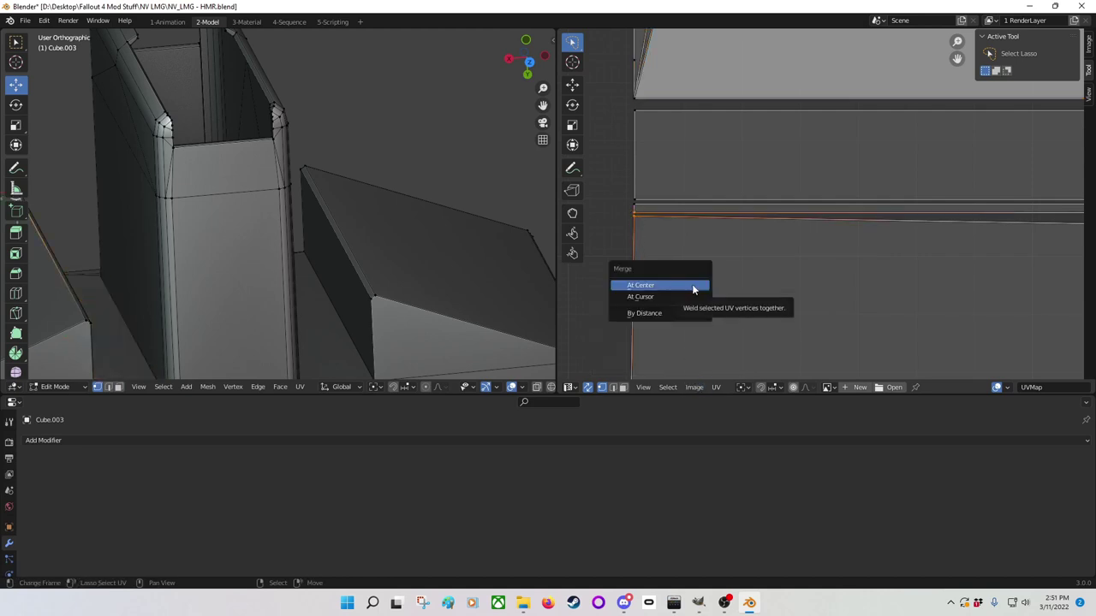
{"action": "left_click", "coordinate": [693, 287]}
Step: Weld the misaligned vertices at the strip's right end at their center
{"action": "scroll", "coordinate": [805, 274], "scroll_direction": "down", "scroll_amount": 4, "text": "ctrl"}
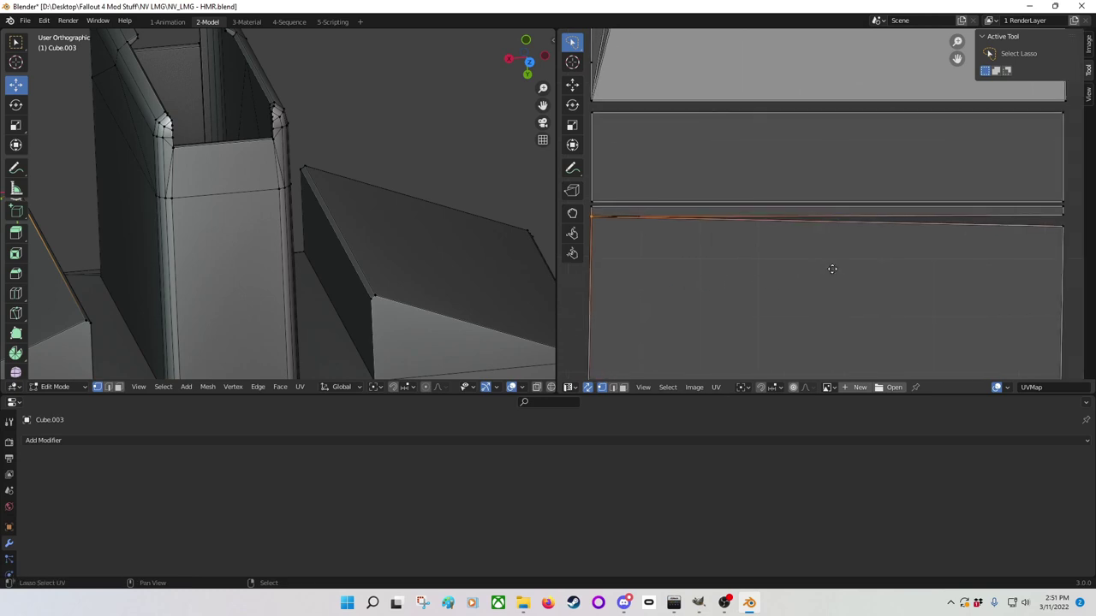
{"action": "left_click", "coordinate": [883, 224]}
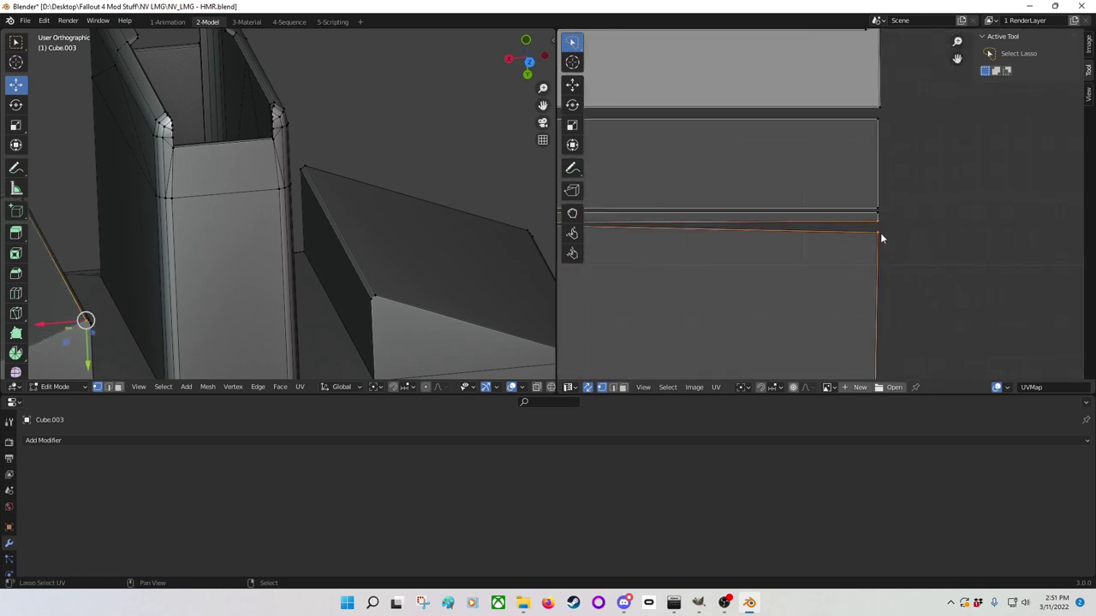
{"action": "key", "text": "m"}
{"action": "left_click", "coordinate": [882, 234]}
{"action": "left_click", "coordinate": [876, 209]}
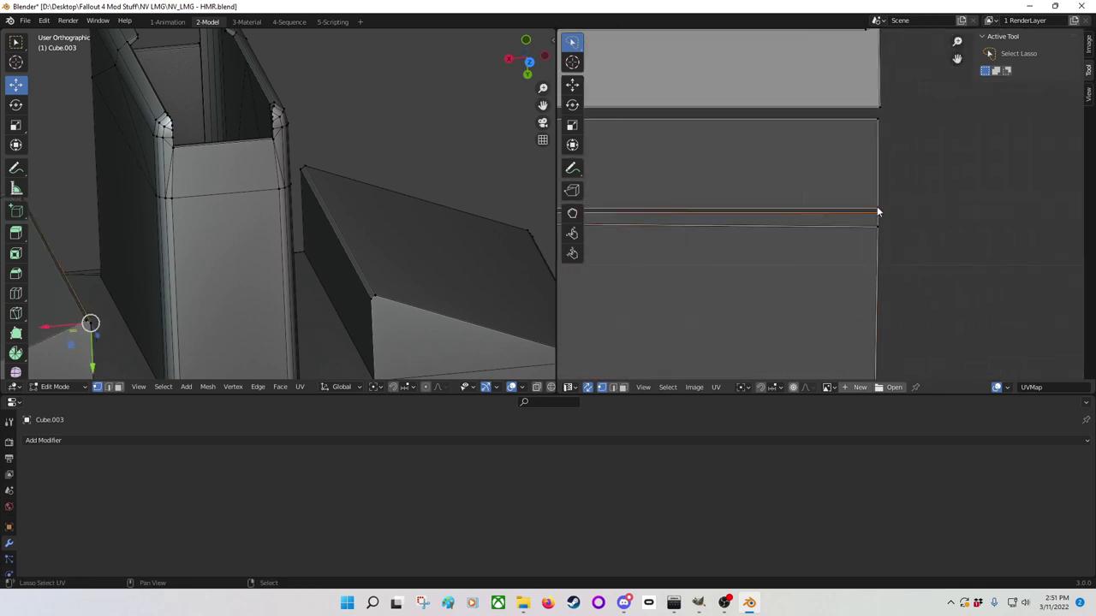
{"action": "key", "text": "m"}
{"action": "left_click", "coordinate": [892, 215]}
Step: Weld the adjacent UV edges at the strip's left end together at center
{"action": "middle_click_drag", "start_coordinate": [824, 219], "coordinate": [563, 281]}
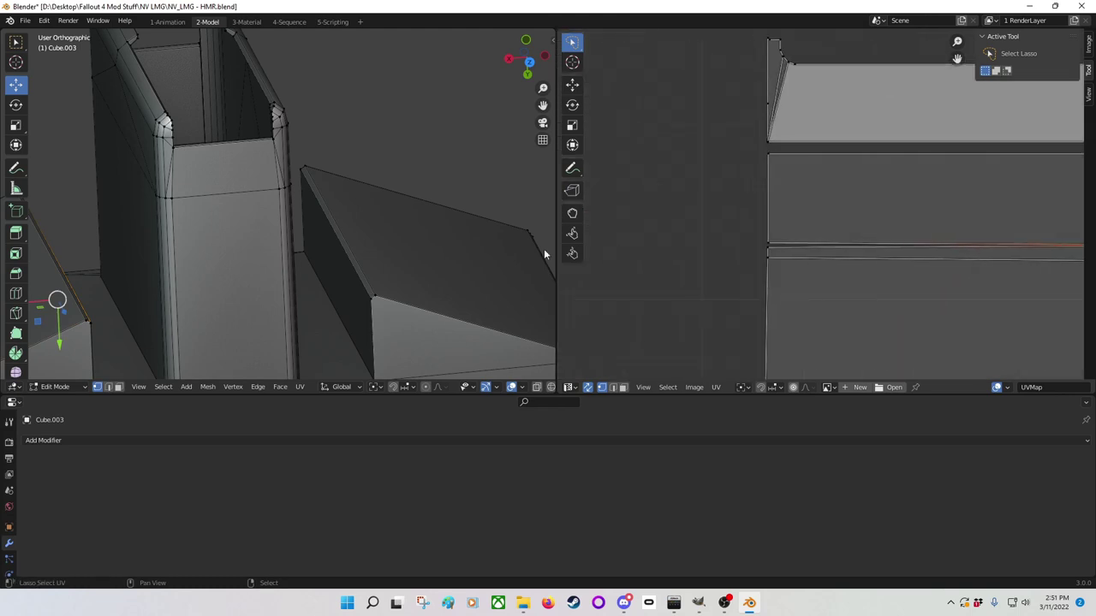
{"action": "left_click", "coordinate": [765, 244]}
{"action": "left_click", "coordinate": [767, 244]}
{"action": "key", "text": "m"}
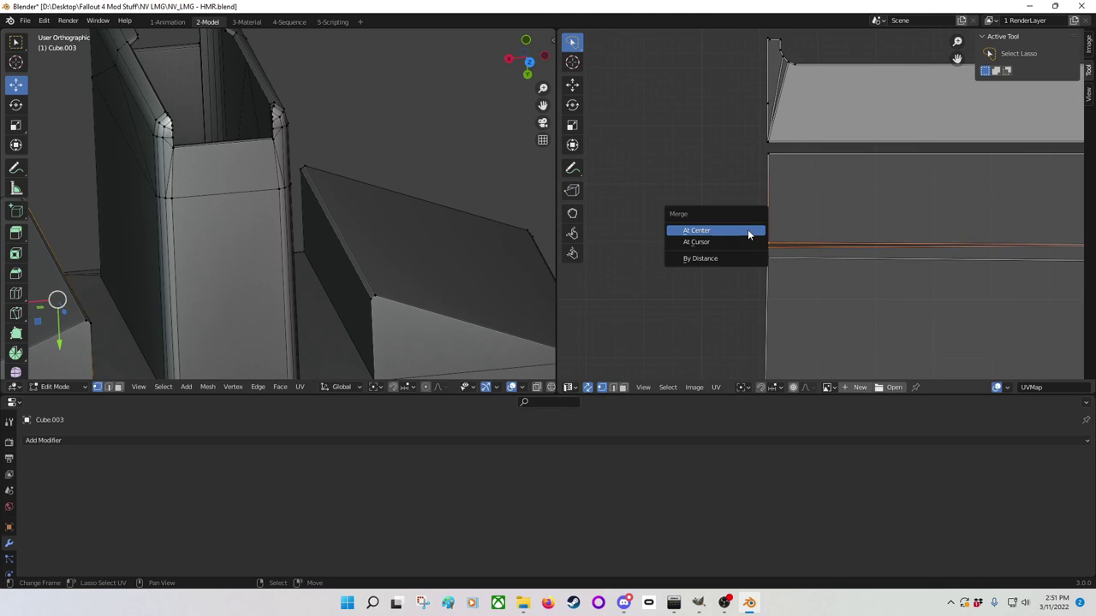
{"action": "left_click", "coordinate": [749, 230]}
Step: Lasso the flared top island and nudge it into place in face select mode
{"action": "scroll", "coordinate": [651, 192], "scroll_direction": "down", "scroll_amount": 3}
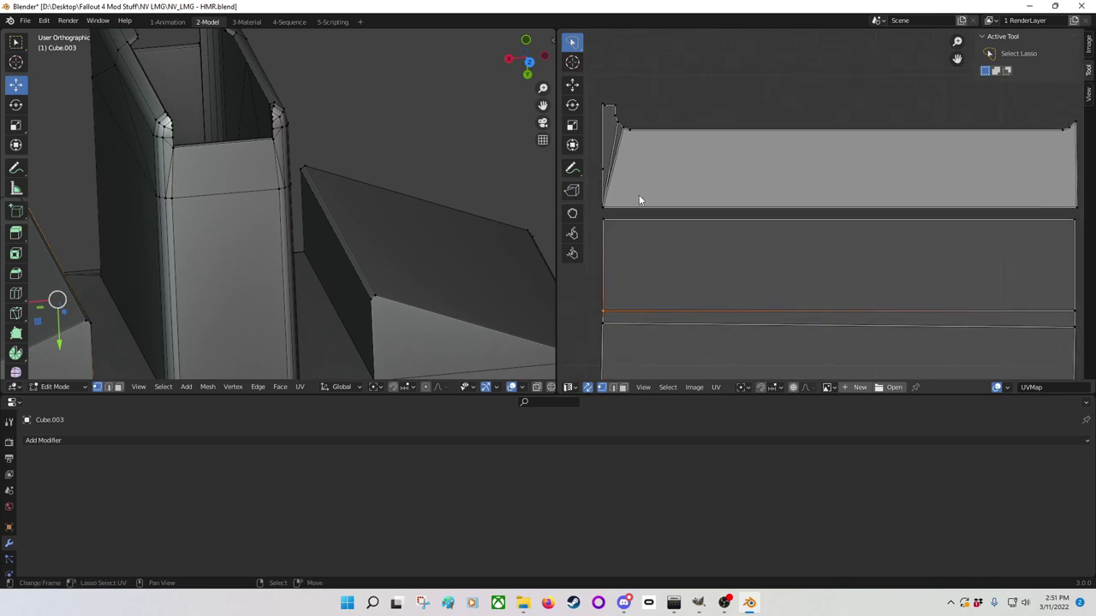
{"action": "mouse_move", "coordinate": [698, 130]}
{"action": "left_mouse_down"}
{"action": "mouse_move", "coordinate": [632, 107]}
{"action": "mouse_move", "coordinate": [621, 165]}
{"action": "mouse_move", "coordinate": [641, 206]}
{"action": "mouse_move", "coordinate": [1043, 206]}
{"action": "mouse_move", "coordinate": [1019, 124]}
{"action": "left_mouse_up"}
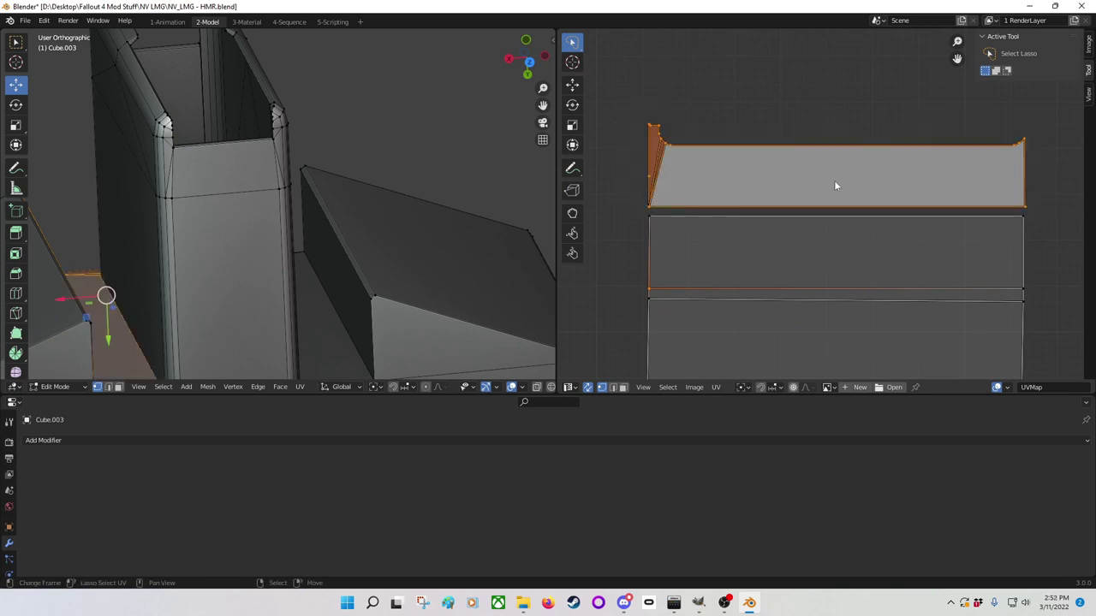
{"action": "scroll", "coordinate": [789, 191], "scroll_direction": "up", "scroll_amount": 2}
{"action": "scroll", "coordinate": [789, 192], "scroll_direction": "down", "scroll_amount": 1}
{"action": "left_click", "coordinate": [623, 388]}
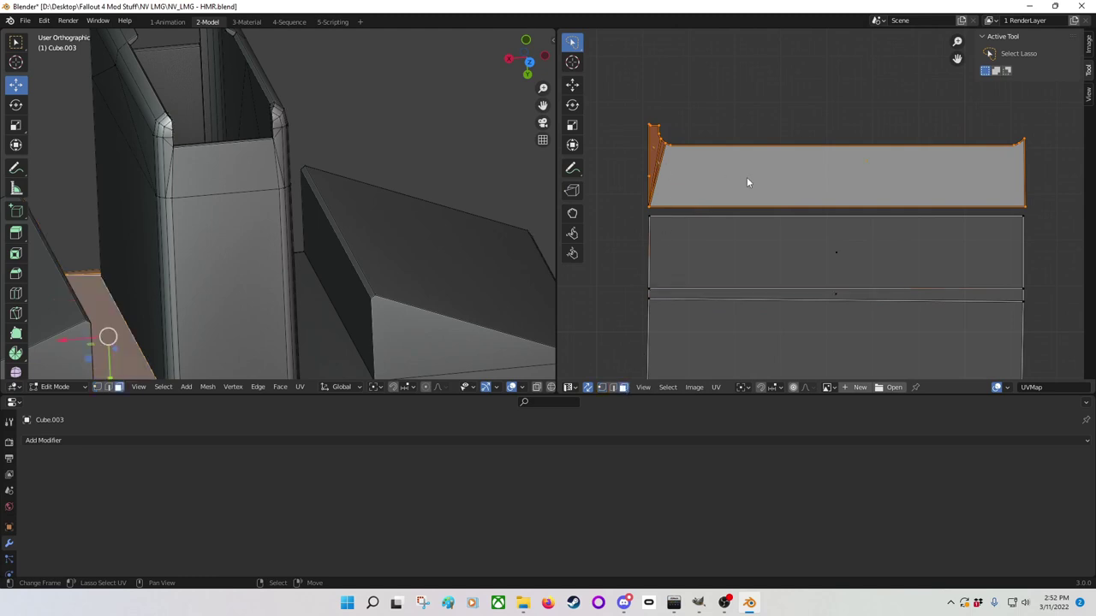
{"action": "key", "text": "g"}
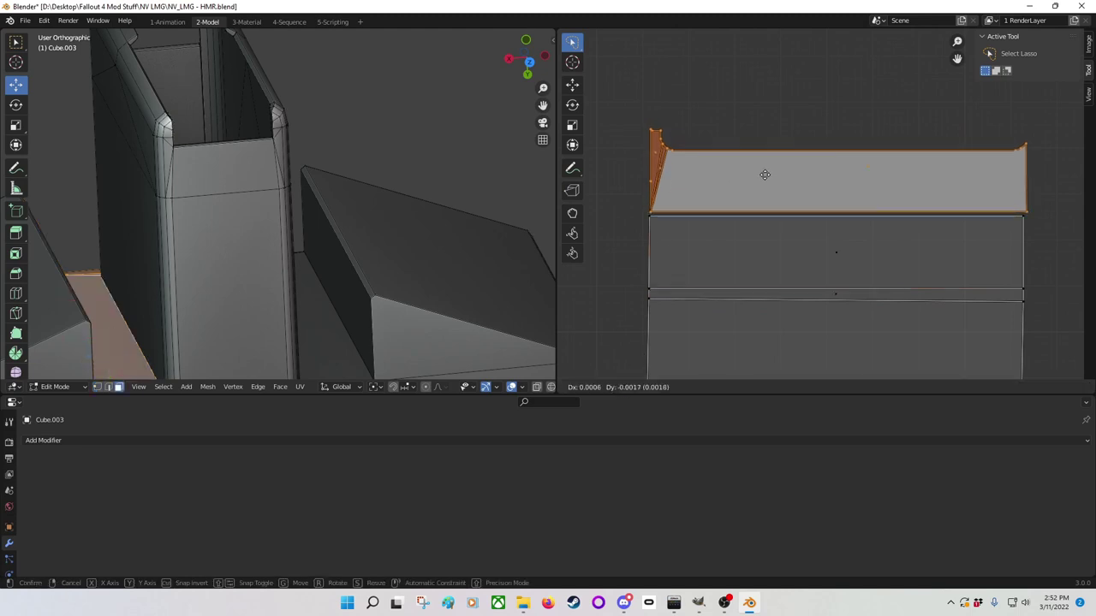
{"action": "left_click", "coordinate": [764, 181]}
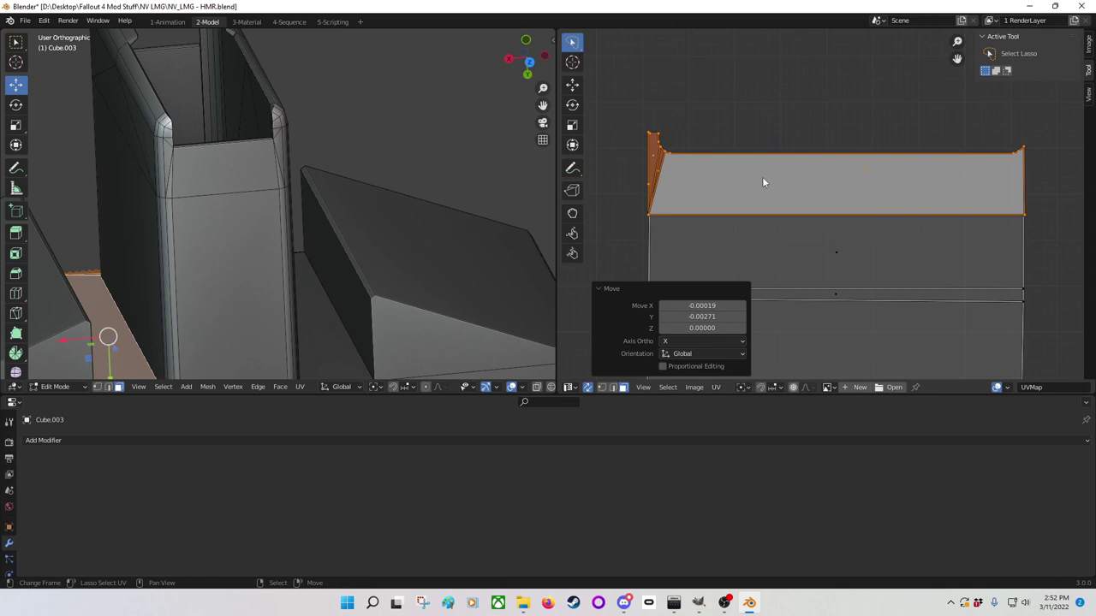
Step: Weld the island's right-end vertices and scale its lower edge to straighten it into a rectangle
{"action": "left_click", "coordinate": [602, 388]}
{"action": "left_click", "coordinate": [647, 218]}
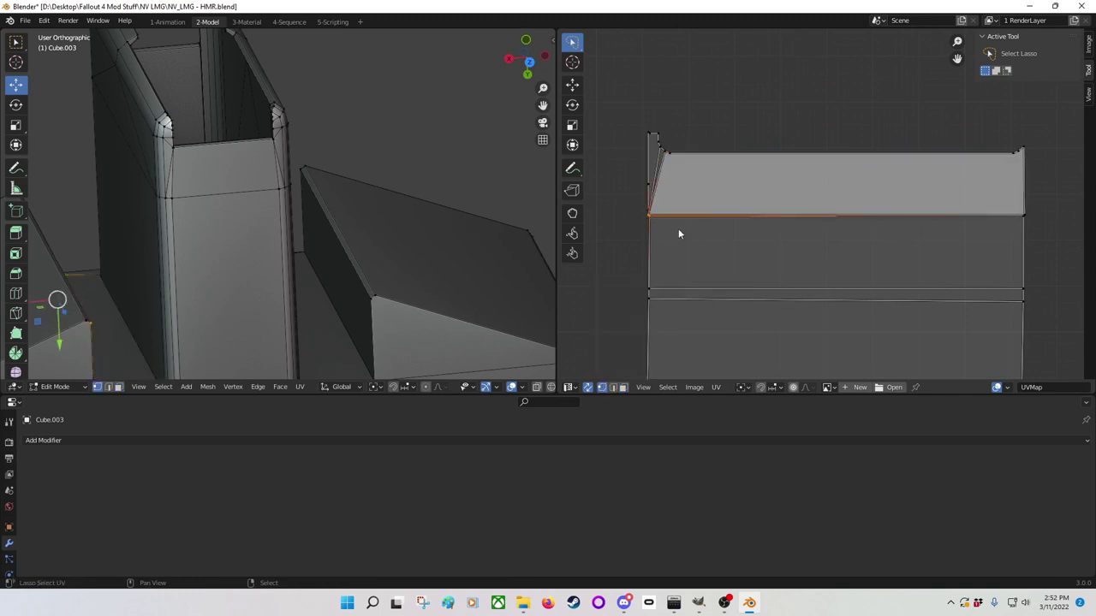
{"action": "key", "text": "ctrl+Tab"}
{"action": "left_click", "coordinate": [684, 236]}
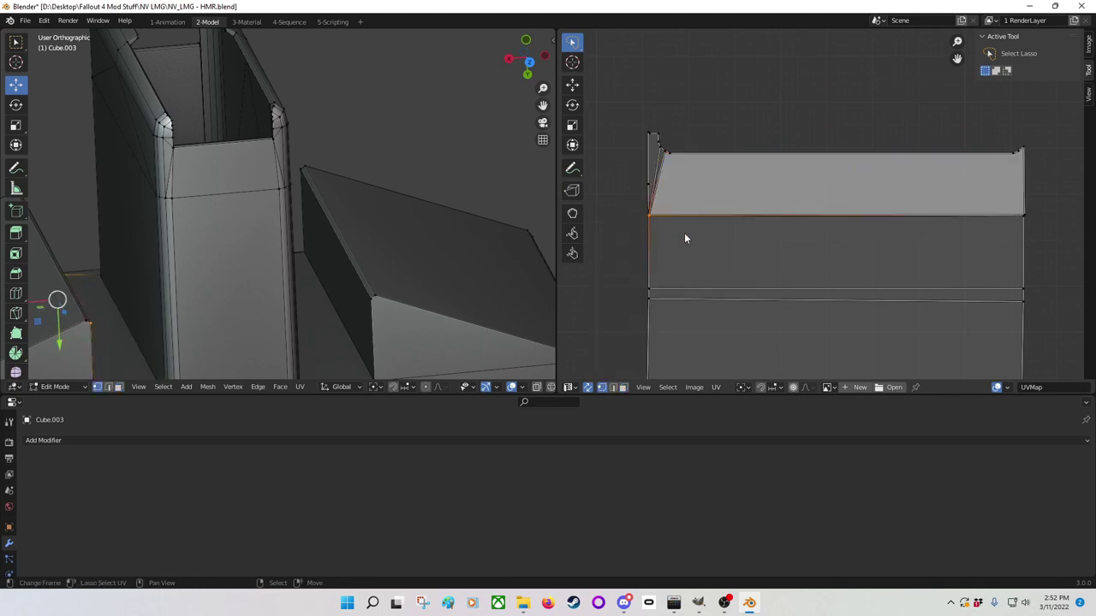
{"action": "left_click", "coordinate": [1025, 226]}
{"action": "key", "text": "ctrl+Tab"}
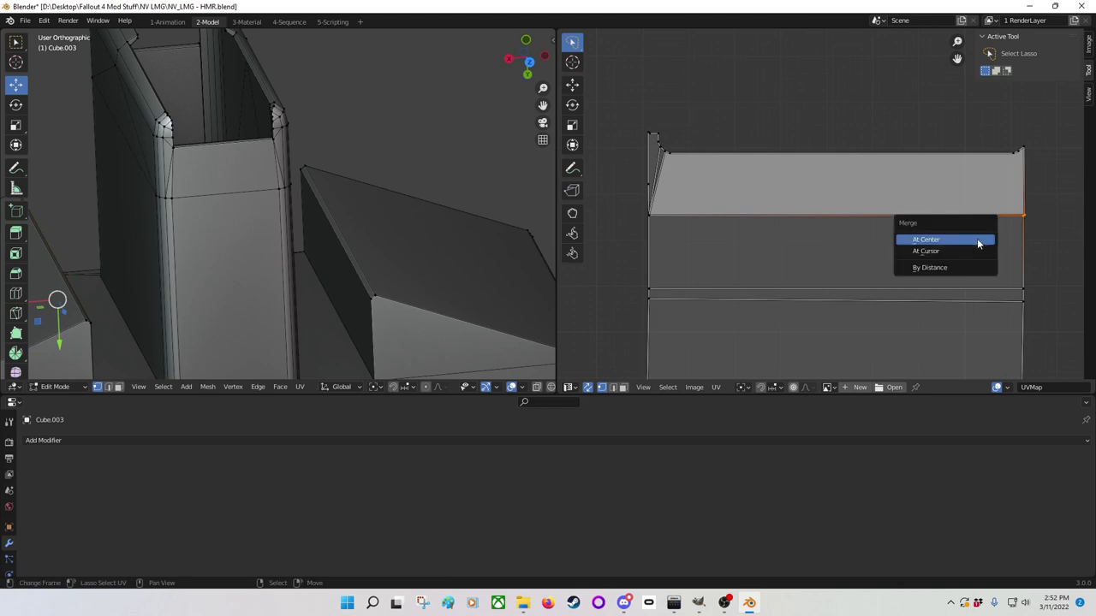
{"action": "left_click", "coordinate": [976, 238]}
{"action": "left_click", "coordinate": [960, 232]}
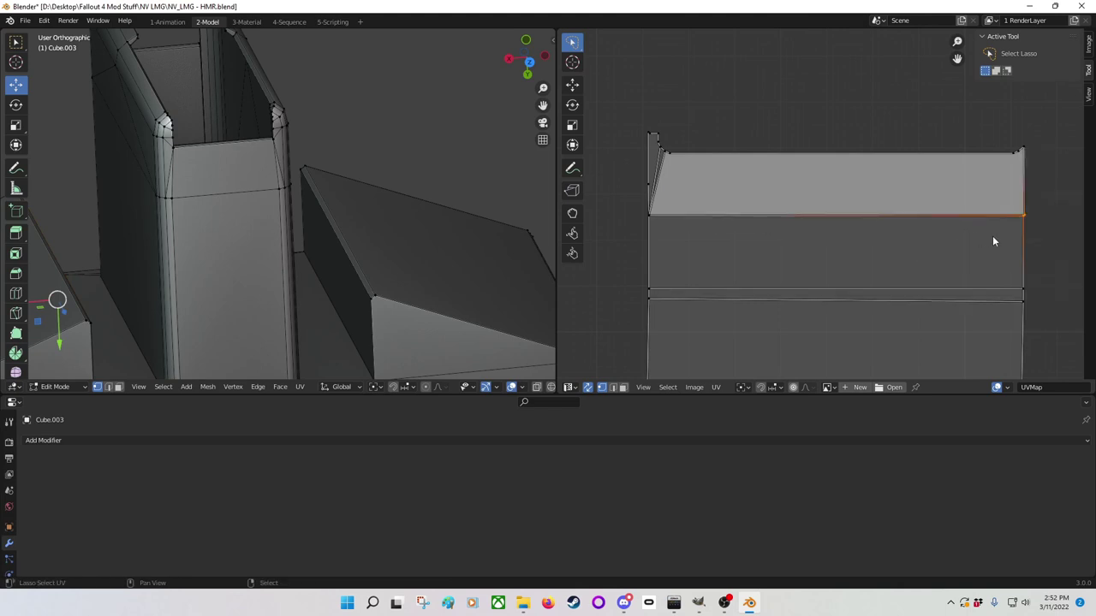
{"action": "key", "text": "s"}
Step: Select the upper island's top-right corner UVs and the lower island's right edge
{"action": "scroll", "coordinate": [757, 205], "scroll_direction": "down", "scroll_amount": 8}
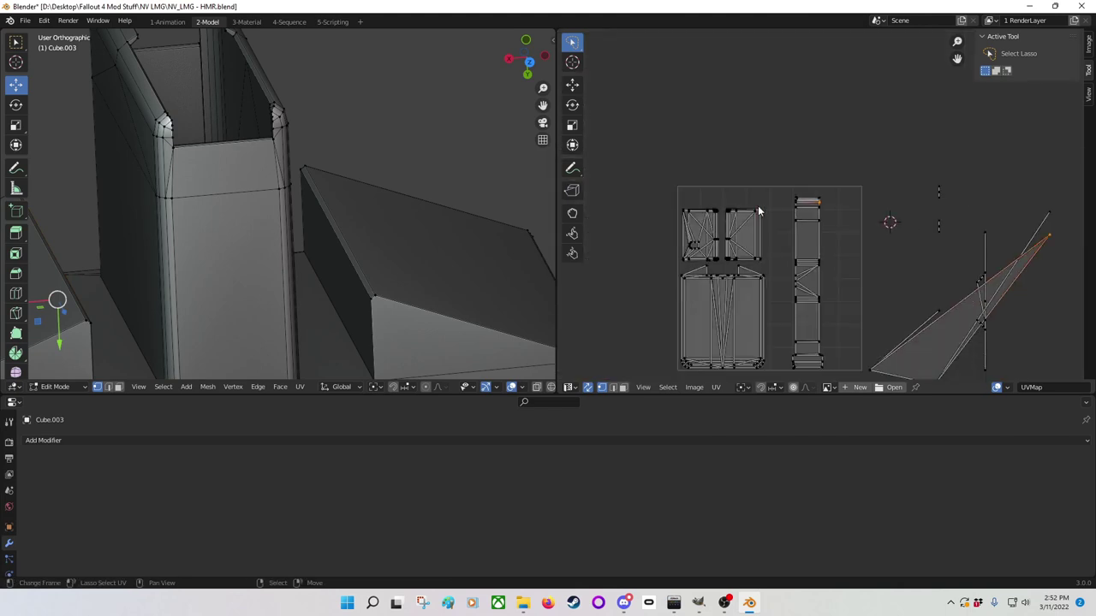
{"action": "scroll", "coordinate": [758, 205], "scroll_direction": "up", "scroll_amount": 10}
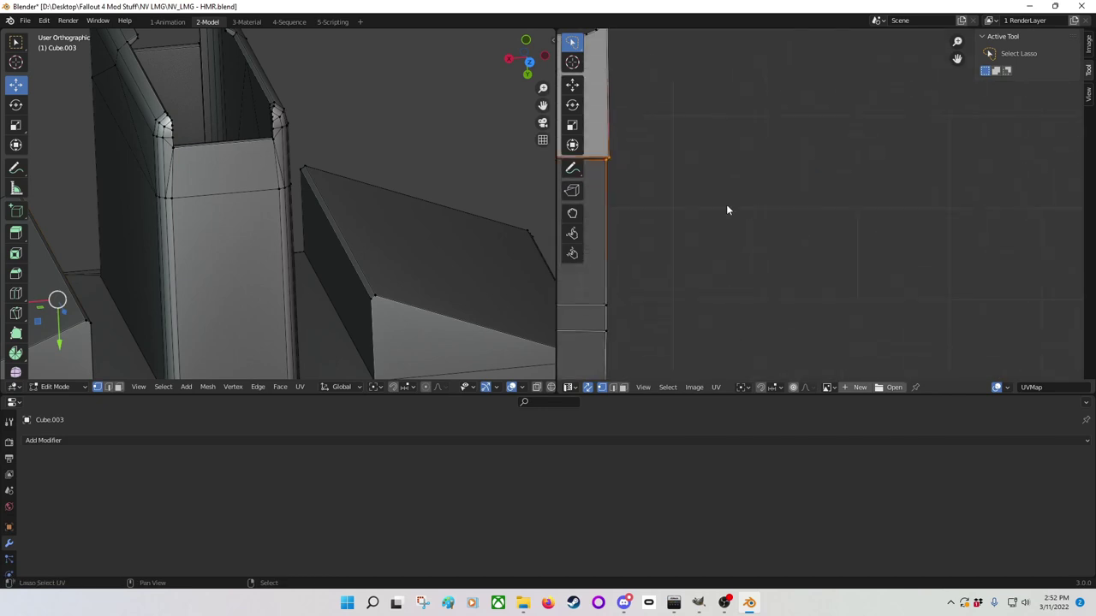
{"action": "scroll", "coordinate": [758, 232], "scroll_direction": "up", "scroll_amount": 4}
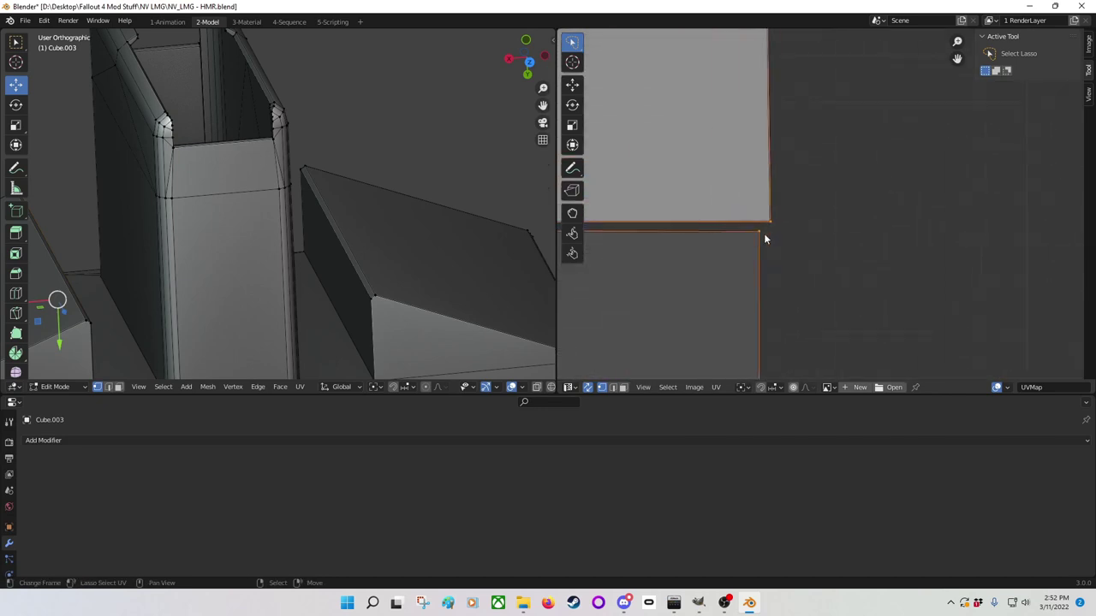
{"action": "scroll", "coordinate": [749, 222], "scroll_direction": "up", "scroll_amount": 3}
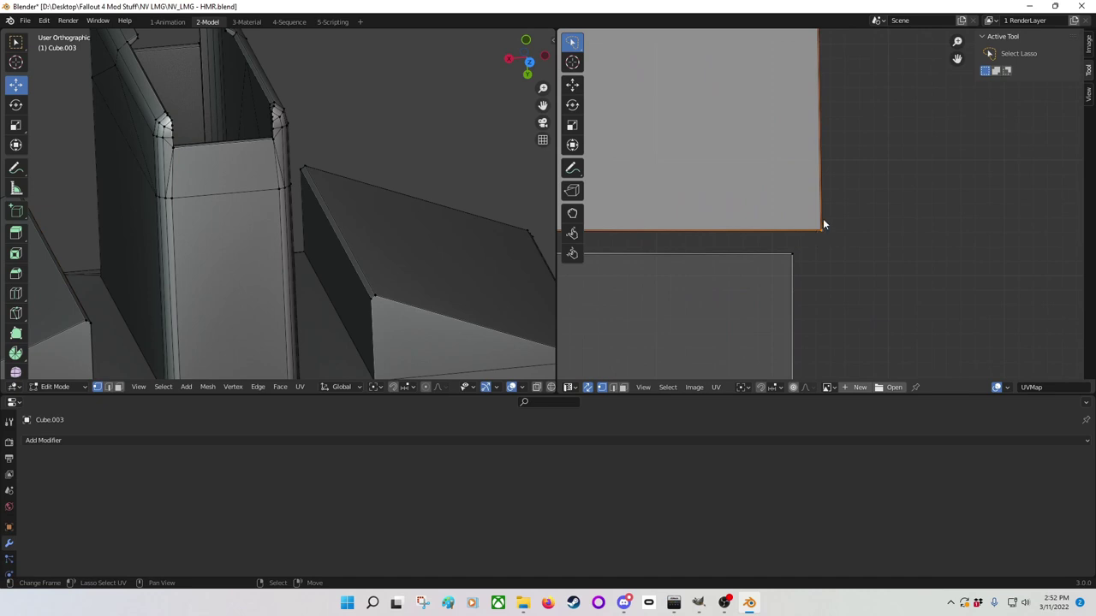
{"action": "scroll", "coordinate": [823, 220], "scroll_direction": "down", "scroll_amount": 2}
{"action": "middle_click_drag", "start_coordinate": [817, 214], "coordinate": [788, 277]}
{"action": "scroll", "coordinate": [788, 278], "scroll_direction": "down", "scroll_amount": 2}
{"action": "mouse_move", "coordinate": [851, 215]}
{"action": "left_mouse_down"}
{"action": "mouse_move", "coordinate": [859, 138]}
{"action": "mouse_move", "coordinate": [778, 99]}
{"action": "mouse_move", "coordinate": [770, 179]}
{"action": "left_mouse_up"}
{"action": "middle_click_drag", "start_coordinate": [793, 280], "coordinate": [787, 258]}
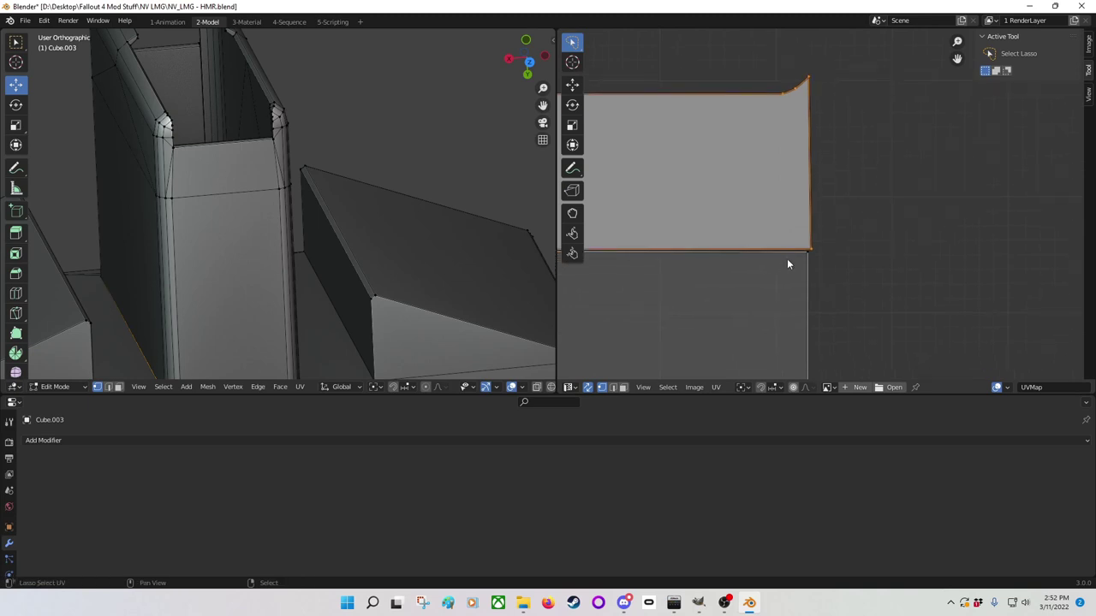
{"action": "left_click", "coordinate": [802, 262], "text": "shift"}
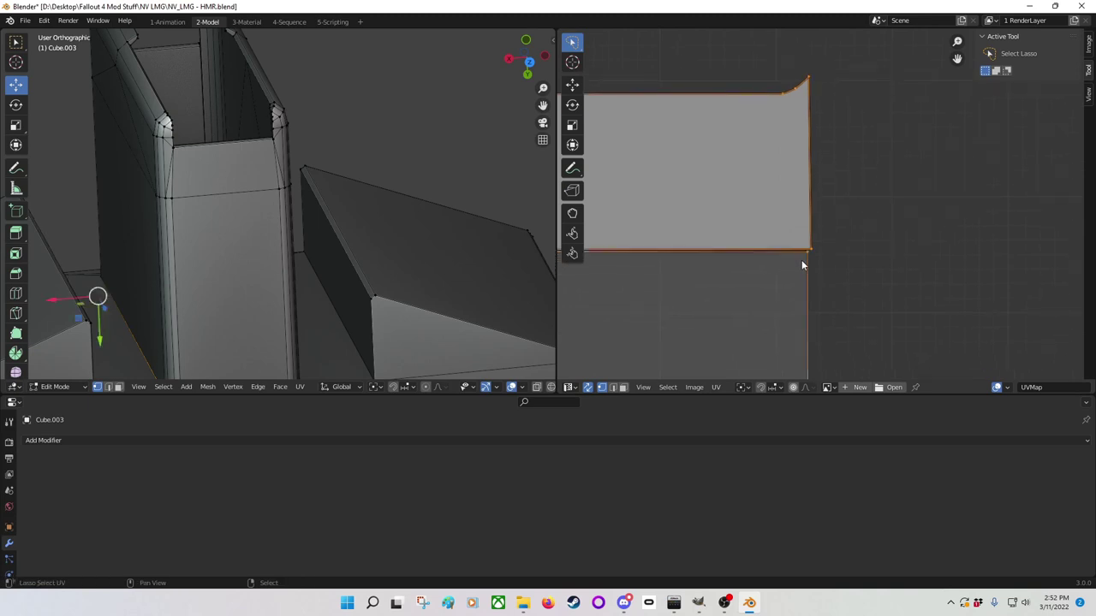
Step: Turn off UV Sync Selection, hide the selected mesh, and orbit the 3D view
{"action": "left_click", "coordinate": [588, 388]}
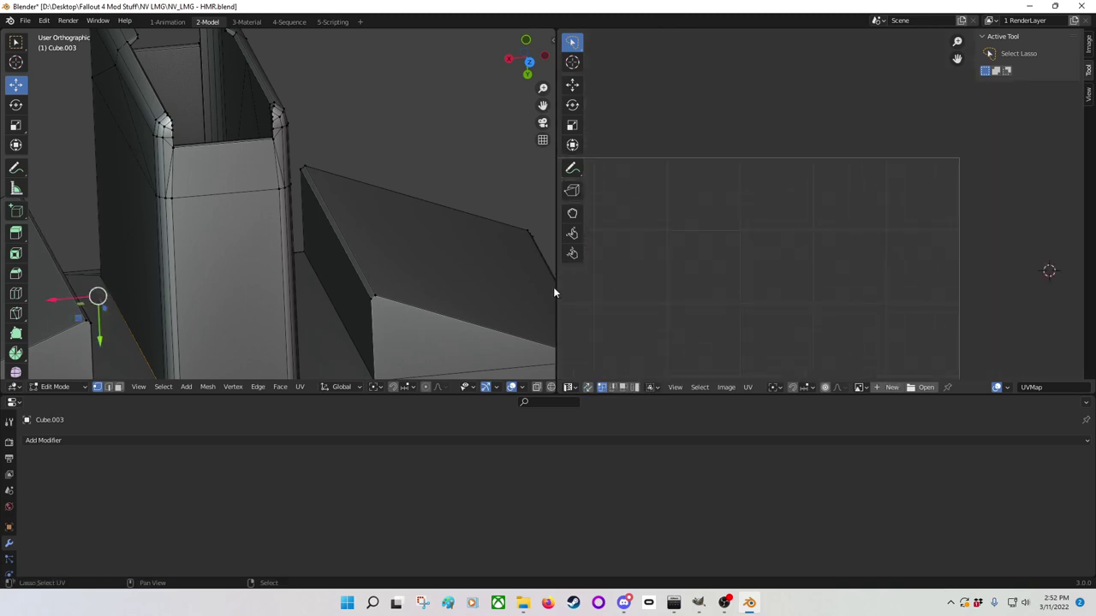
{"action": "key", "text": "h"}
{"action": "scroll", "coordinate": [281, 191], "scroll_direction": "down", "scroll_amount": 5}
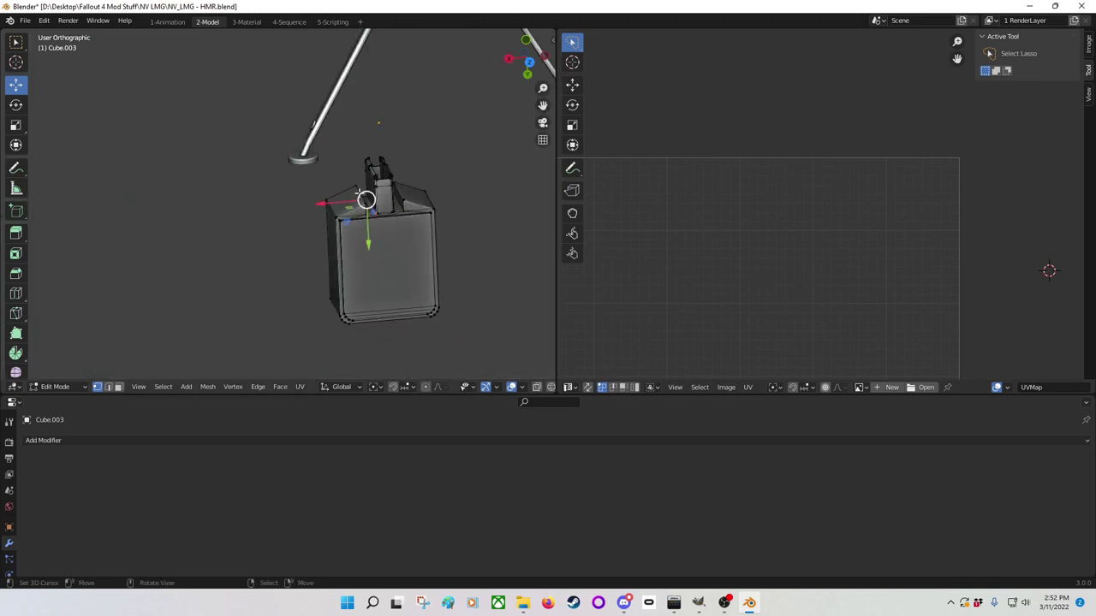
{"action": "middle_click_drag", "start_coordinate": [366, 200], "coordinate": [402, 212]}
{"action": "scroll", "coordinate": [361, 217], "scroll_direction": "up", "scroll_amount": 5}
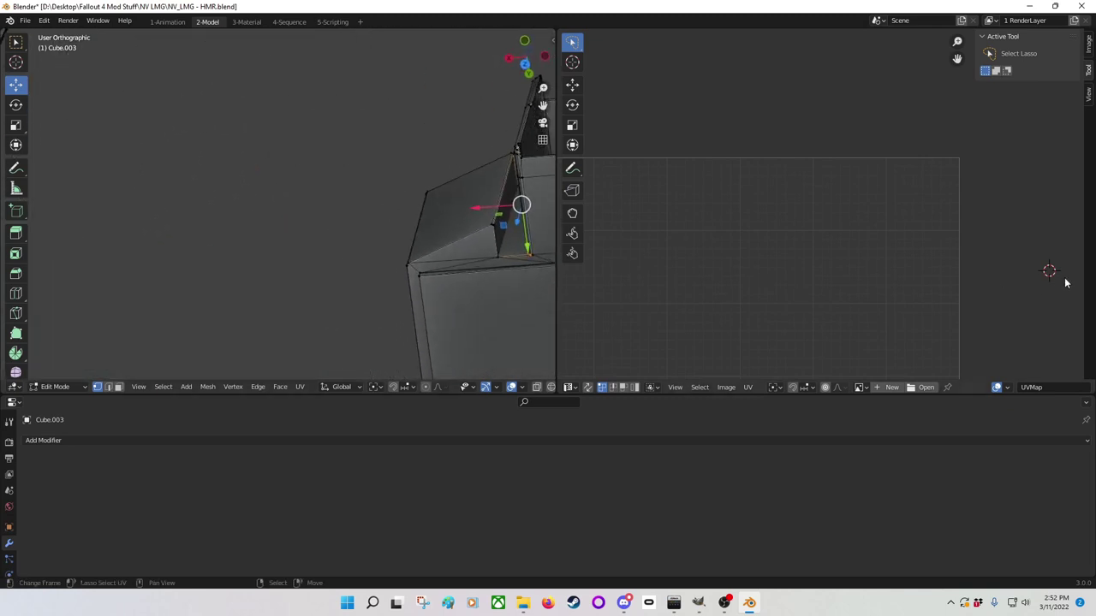
{"action": "scroll", "coordinate": [999, 257], "scroll_direction": "down", "scroll_amount": 2}
Step: Reveal the hidden box geometry with Alt+H and toggle UV Sync Selection off
{"action": "key", "text": "h"}
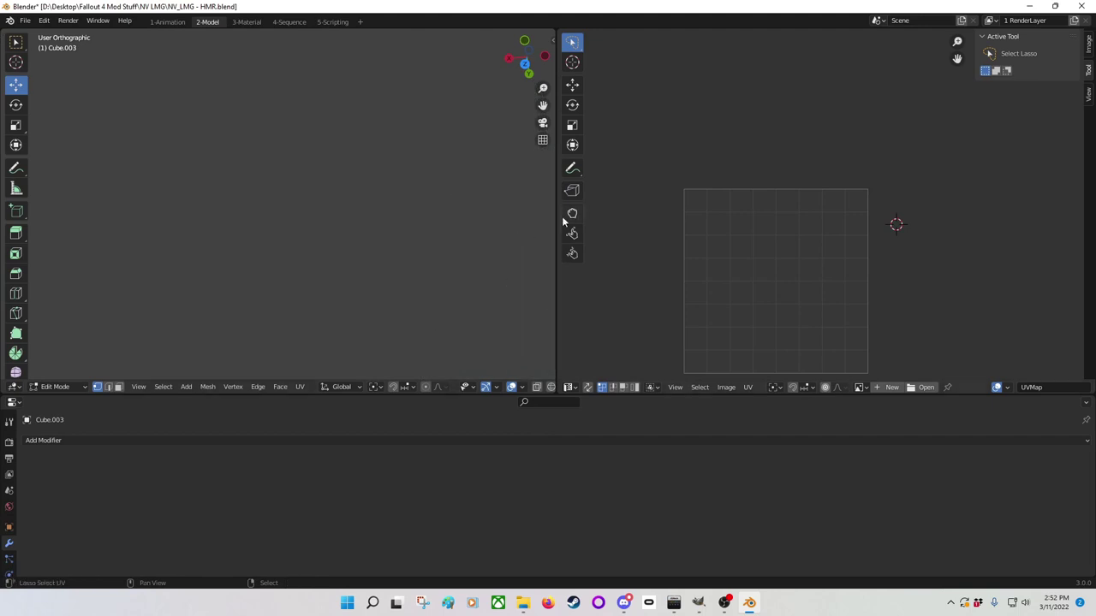
{"action": "key", "text": "alt+h"}
{"action": "middle_click_drag", "start_coordinate": [105, 191], "coordinate": [272, 241]}
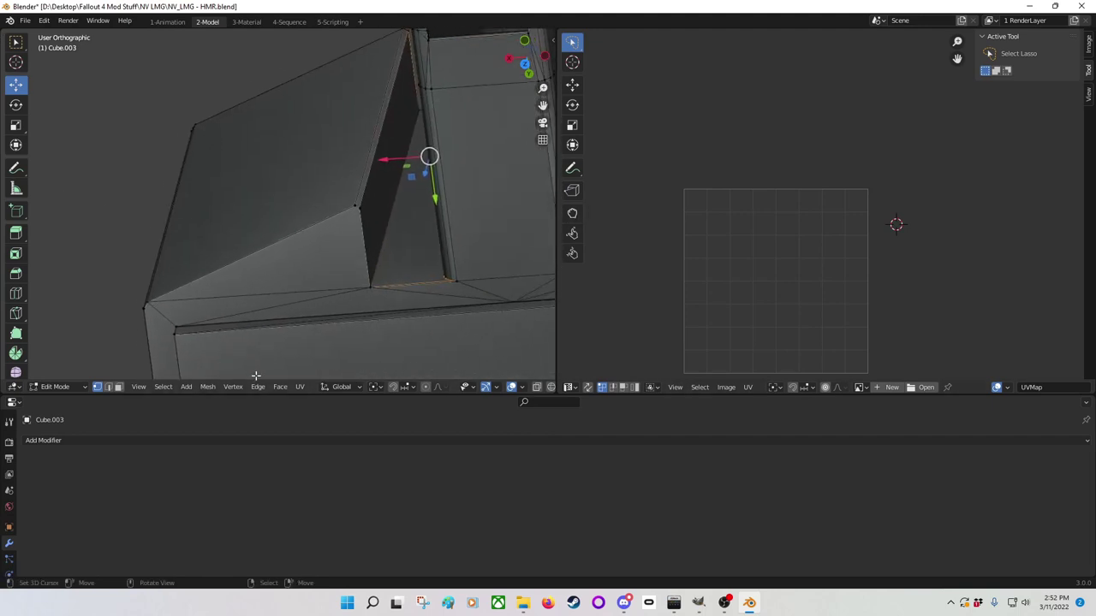
{"action": "left_click", "coordinate": [588, 387]}
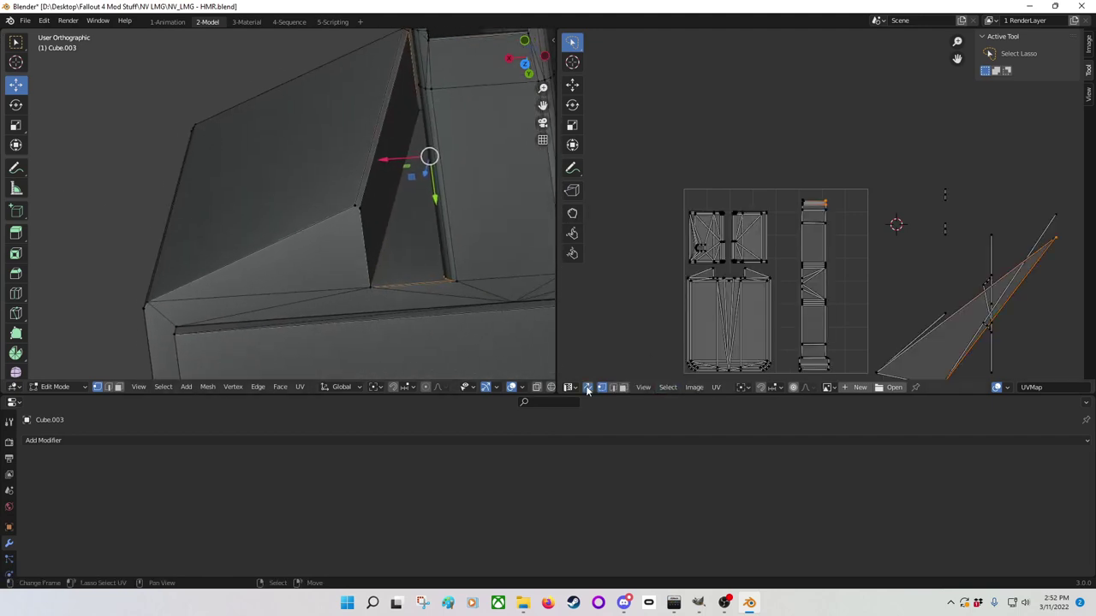
{"action": "left_click", "coordinate": [587, 387]}
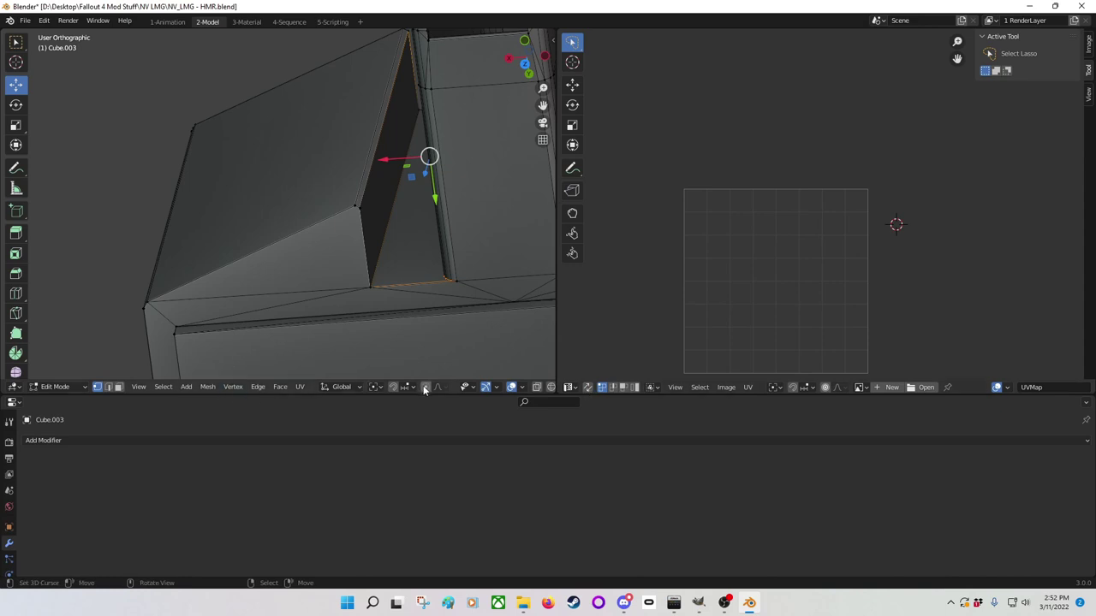
Step: In face select mode, select two faces and view the slatted vent panel
{"action": "left_click", "coordinate": [119, 387]}
{"action": "left_click", "coordinate": [405, 242]}
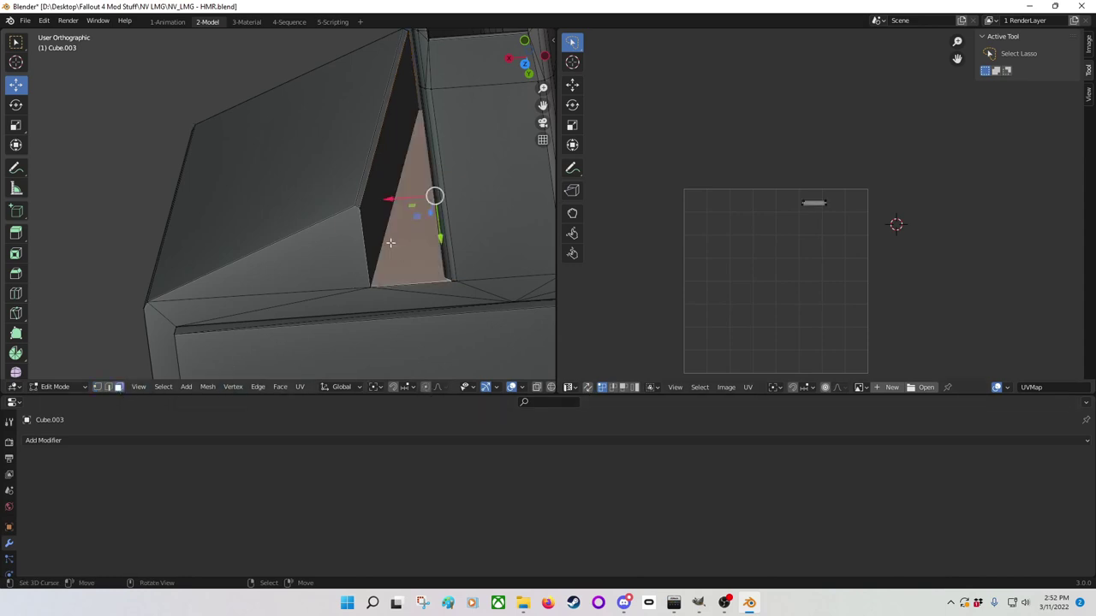
{"action": "left_click", "coordinate": [376, 206], "text": "shift"}
{"action": "middle_click_drag", "start_coordinate": [347, 215], "coordinate": [305, 336]}
{"action": "middle_click_drag", "start_coordinate": [482, 265], "coordinate": [411, 189]}
{"action": "scroll", "coordinate": [827, 204], "scroll_direction": "up", "scroll_amount": 5}
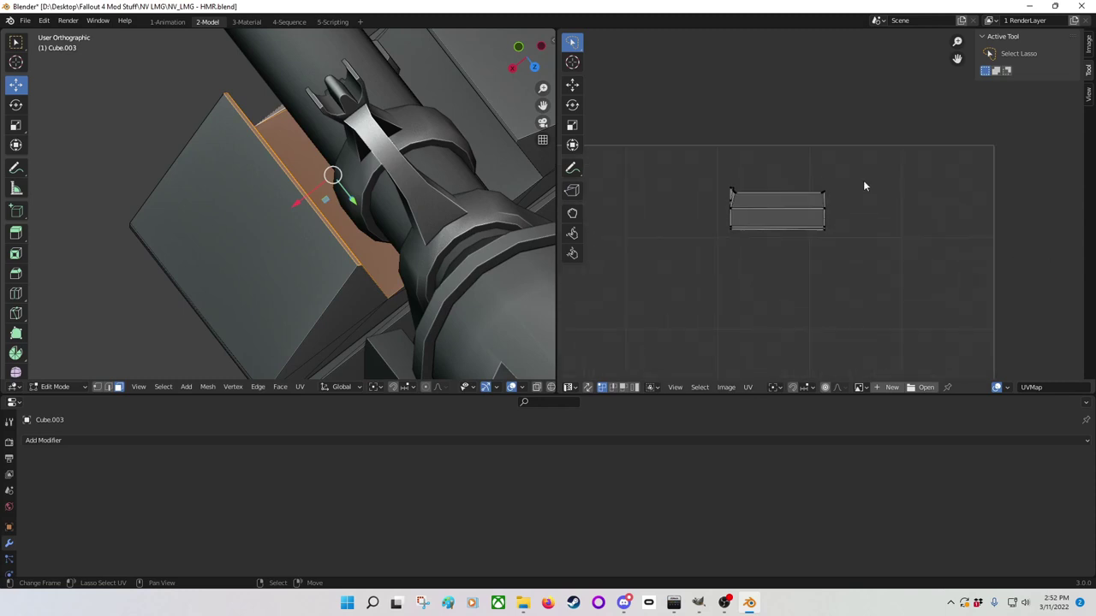
{"action": "scroll", "coordinate": [863, 180], "scroll_direction": "up", "scroll_amount": 10}
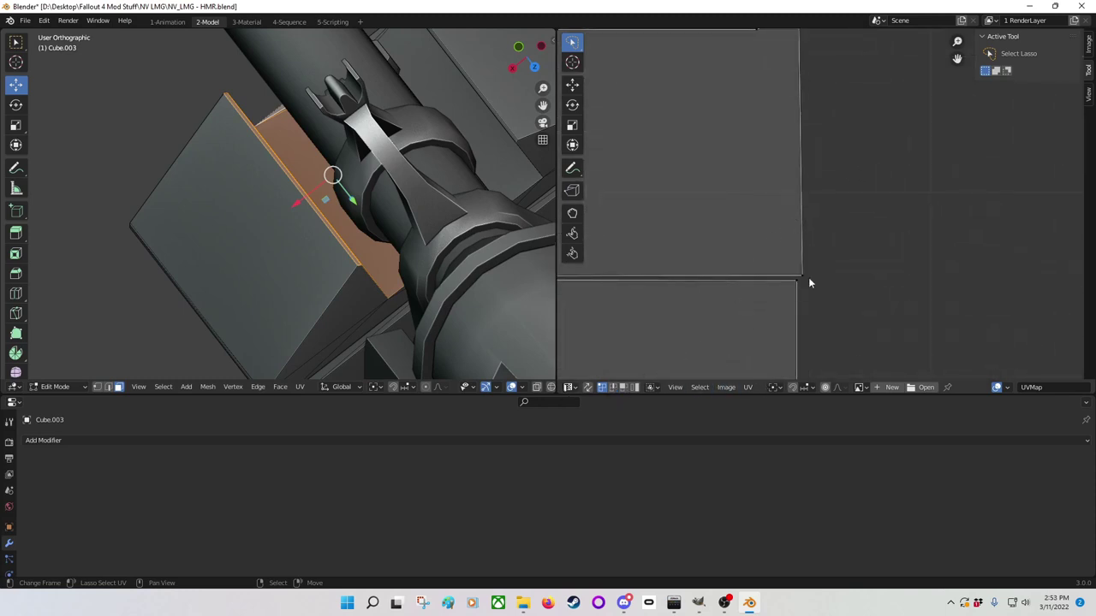
Step: Merge the selected UV vertices and the island's stray corner vertices at center
{"action": "key", "text": "m"}
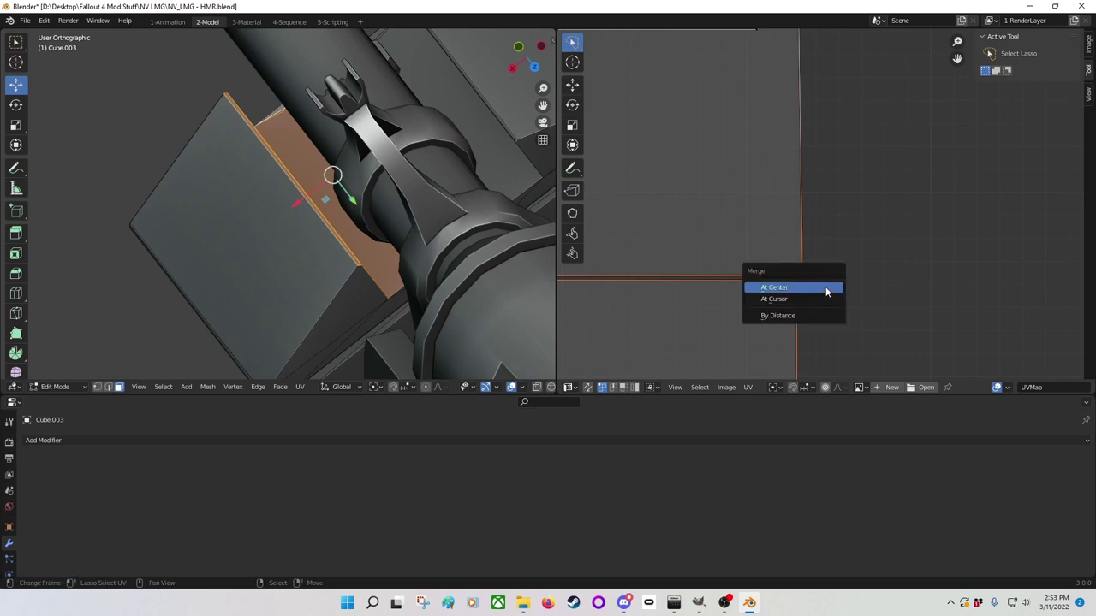
{"action": "left_click", "coordinate": [826, 287]}
{"action": "scroll", "coordinate": [826, 287], "scroll_direction": "down", "scroll_amount": 4}
{"action": "scroll", "coordinate": [807, 281], "scroll_direction": "up", "scroll_amount": 3}
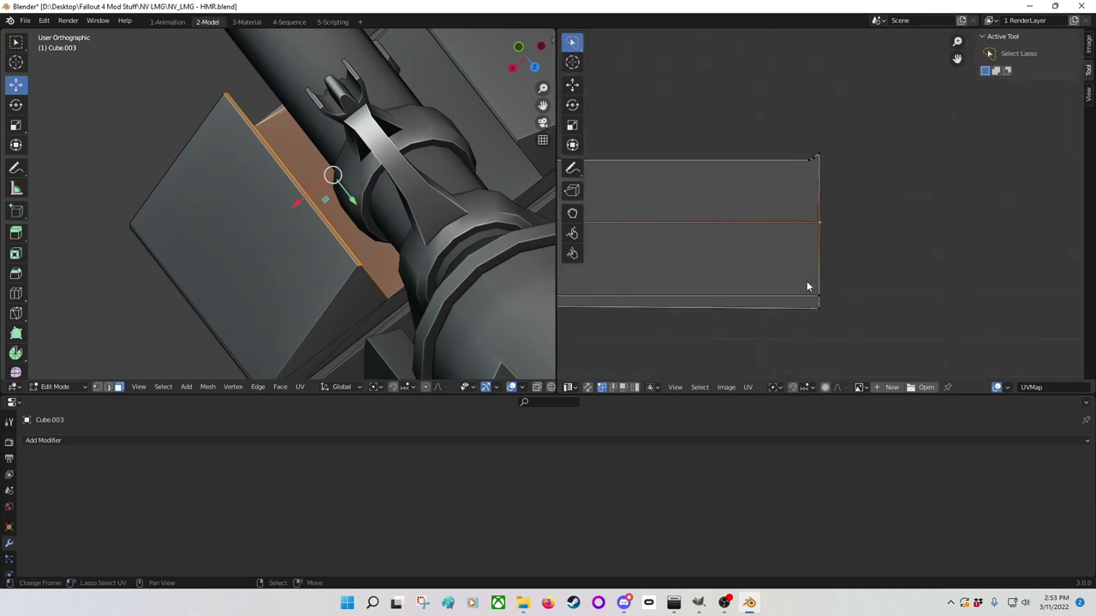
{"action": "middle_click_drag", "start_coordinate": [806, 280], "coordinate": [947, 244]}
{"action": "scroll", "coordinate": [808, 238], "scroll_direction": "up", "scroll_amount": 3}
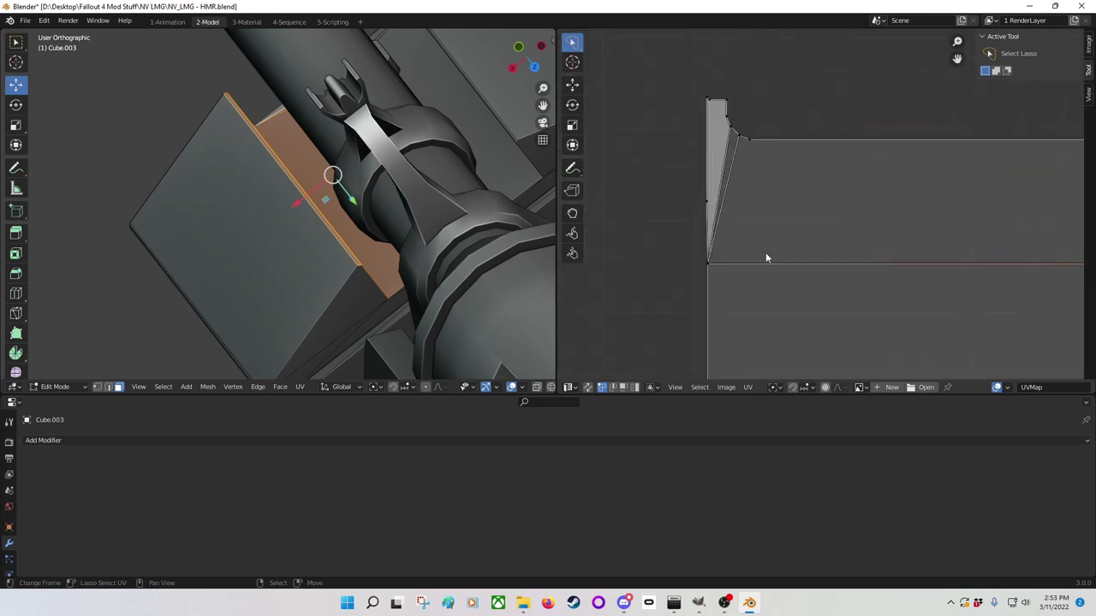
{"action": "left_click", "coordinate": [711, 266], "text": "shift"}
{"action": "key", "text": "m"}
{"action": "left_click", "coordinate": [710, 261]}
Step: Re-enable UV Sync Selection so all of the box's UV islands appear again
{"action": "scroll", "coordinate": [757, 279], "scroll_direction": "down", "scroll_amount": 3}
{"action": "middle_click_drag", "start_coordinate": [809, 255], "coordinate": [759, 258]}
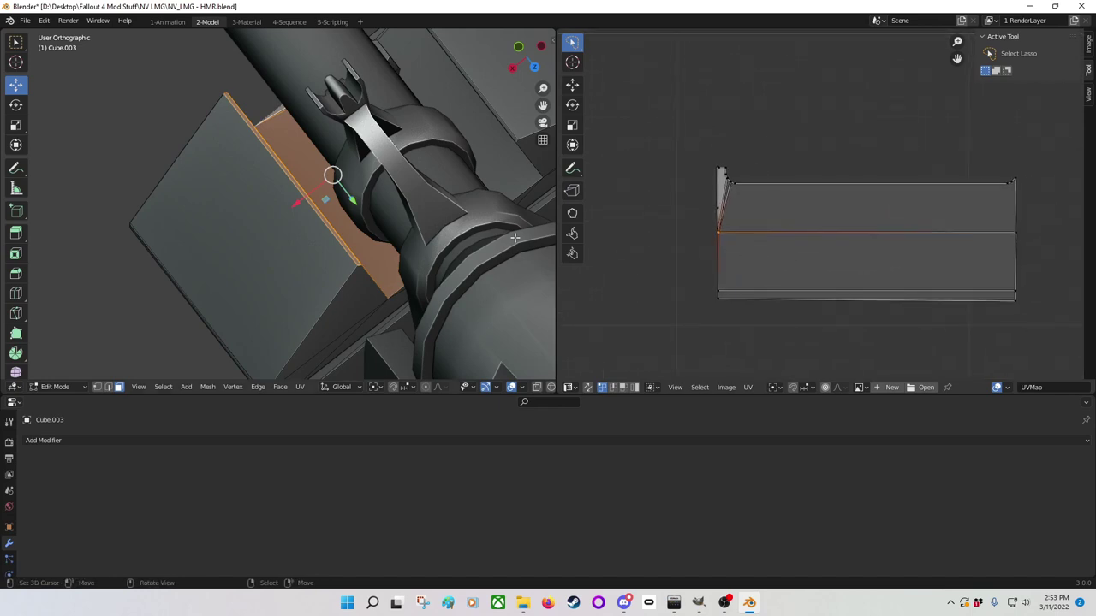
{"action": "left_click", "coordinate": [587, 387]}
{"action": "scroll", "coordinate": [720, 255], "scroll_direction": "down", "scroll_amount": 5}
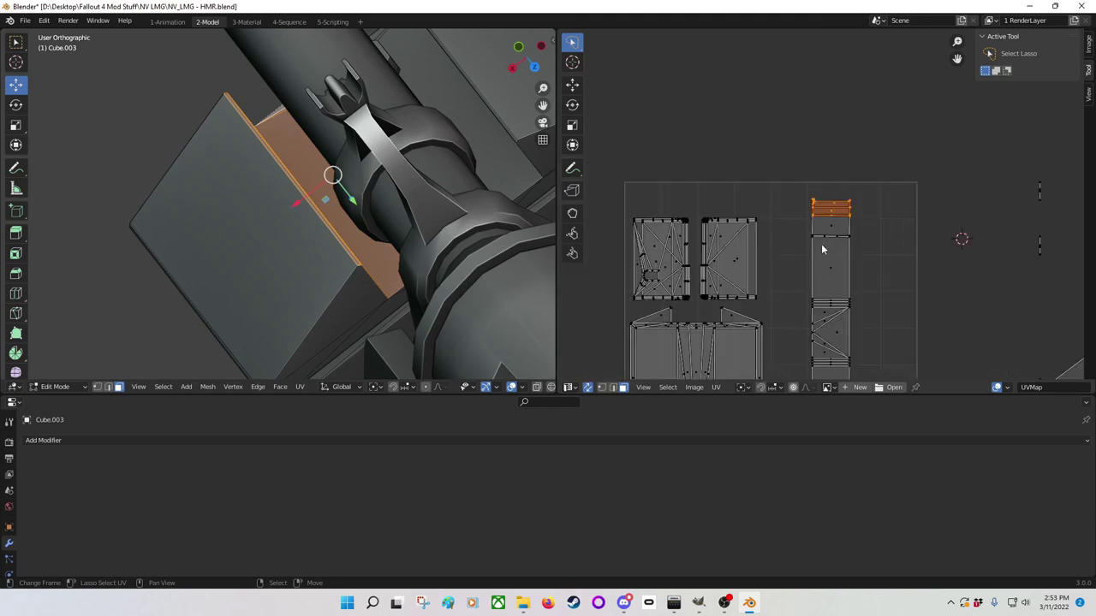
Step: Lasso the three left UV islands, scale them by 1.1, and move them up-right
{"action": "middle_click_drag", "start_coordinate": [899, 300], "coordinate": [722, 251]}
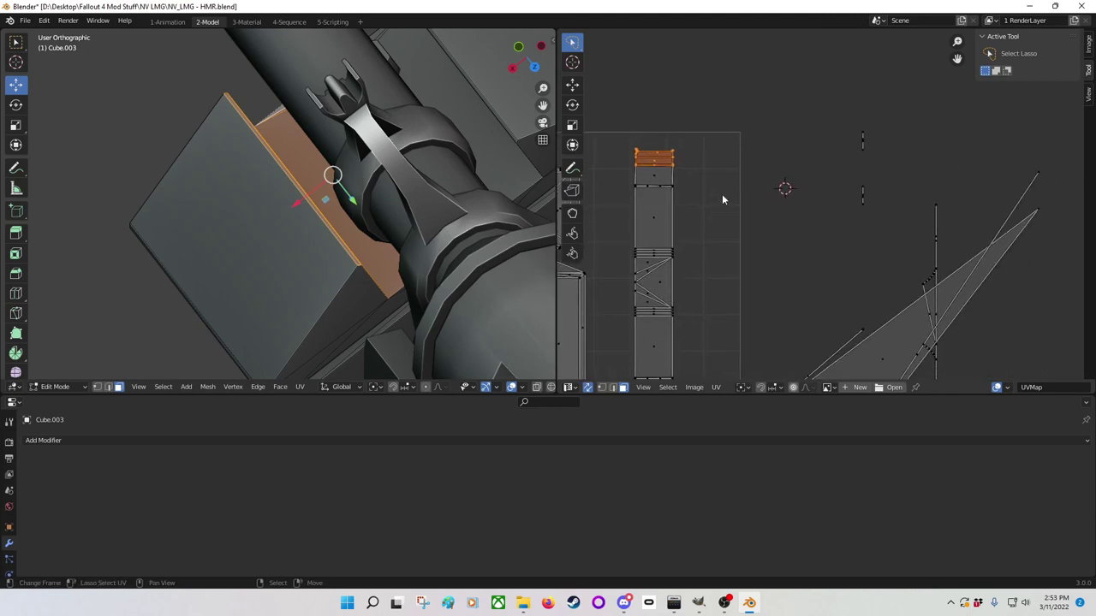
{"action": "scroll", "coordinate": [719, 206], "scroll_direction": "down", "scroll_amount": 2}
{"action": "middle_click_drag", "start_coordinate": [803, 194], "coordinate": [817, 184]}
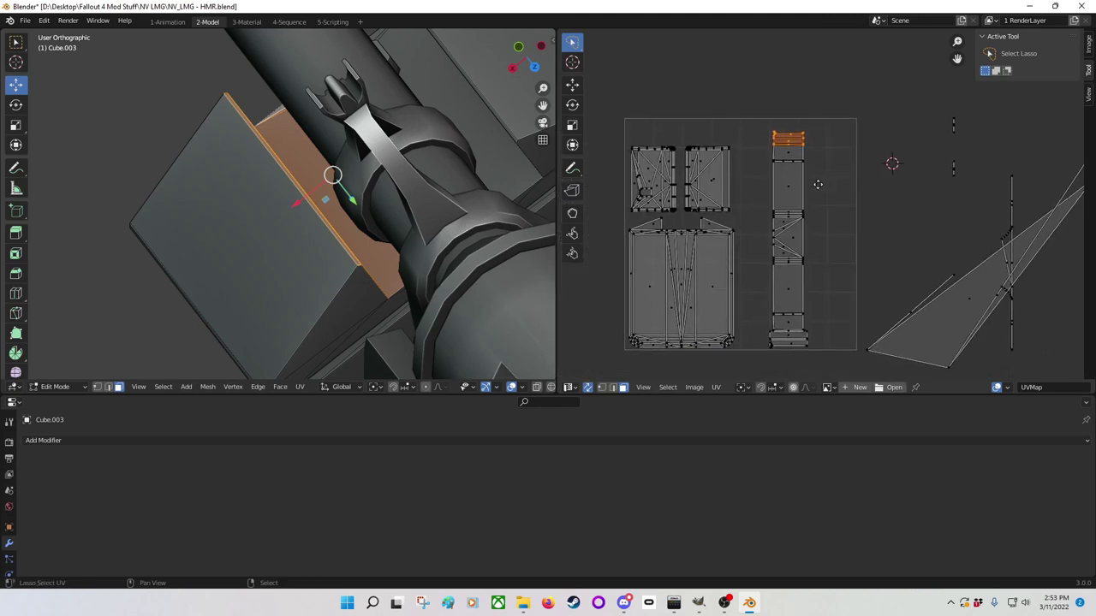
{"action": "middle_click_drag", "start_coordinate": [274, 215], "coordinate": [401, 150]}
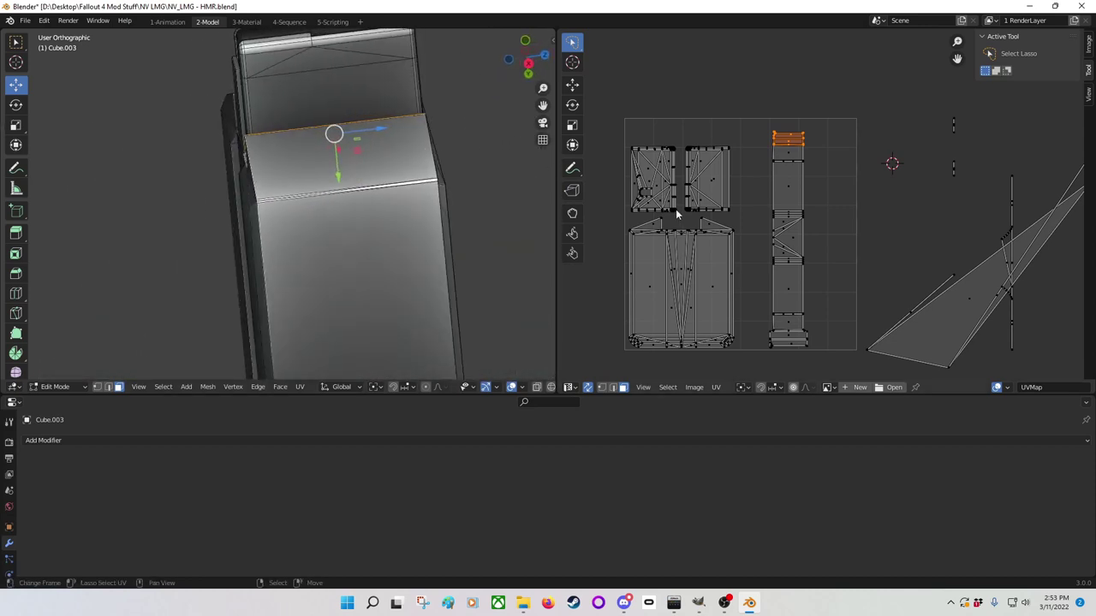
{"action": "scroll", "coordinate": [675, 209], "scroll_direction": "up", "scroll_amount": 2}
{"action": "middle_click_drag", "start_coordinate": [750, 169], "coordinate": [746, 165]}
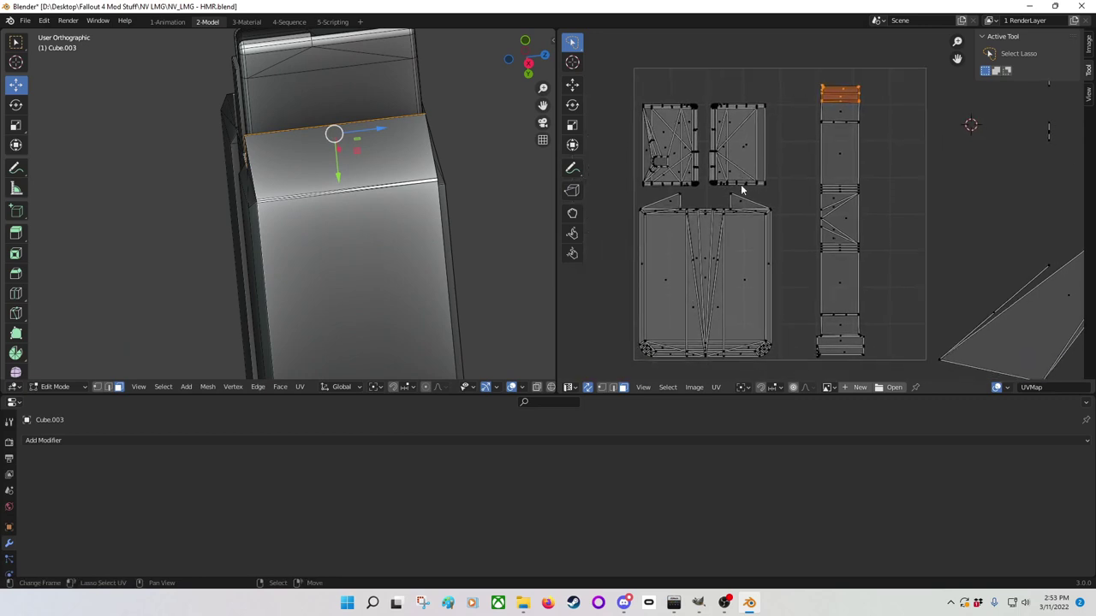
{"action": "left_click", "coordinate": [770, 226]}
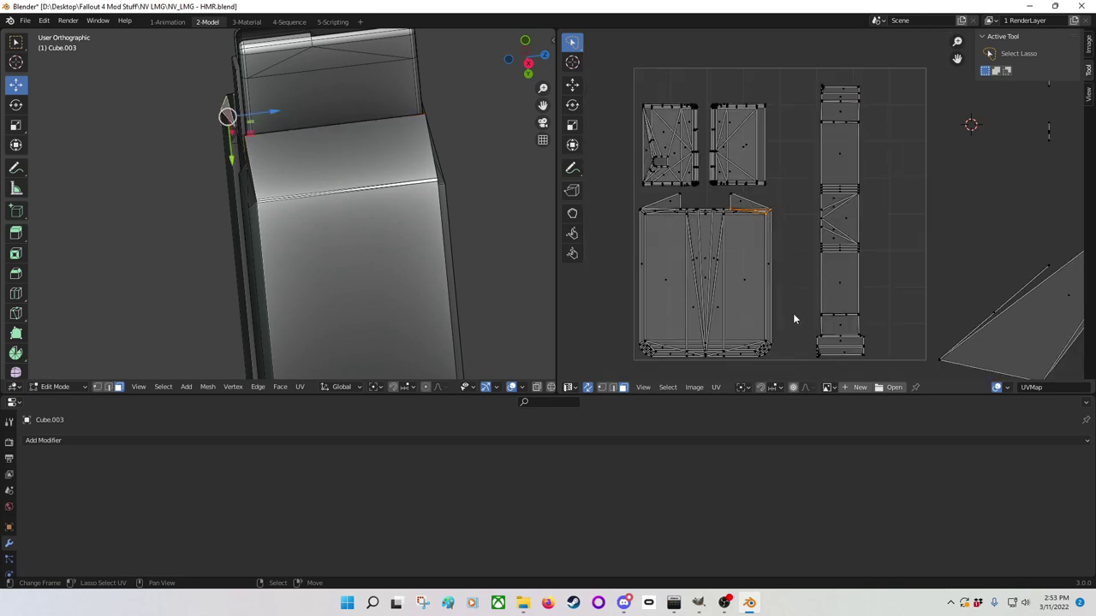
{"action": "mouse_move", "coordinate": [795, 310]}
{"action": "left_mouse_down"}
{"action": "mouse_move", "coordinate": [801, 175]}
{"action": "mouse_move", "coordinate": [760, 60]}
{"action": "mouse_move", "coordinate": [603, 69]}
{"action": "mouse_move", "coordinate": [585, 185]}
{"action": "mouse_move", "coordinate": [611, 355]}
{"action": "mouse_move", "coordinate": [715, 388]}
{"action": "mouse_move", "coordinate": [805, 376]}
{"action": "left_mouse_up"}
{"action": "type", "text": "s1.1"}
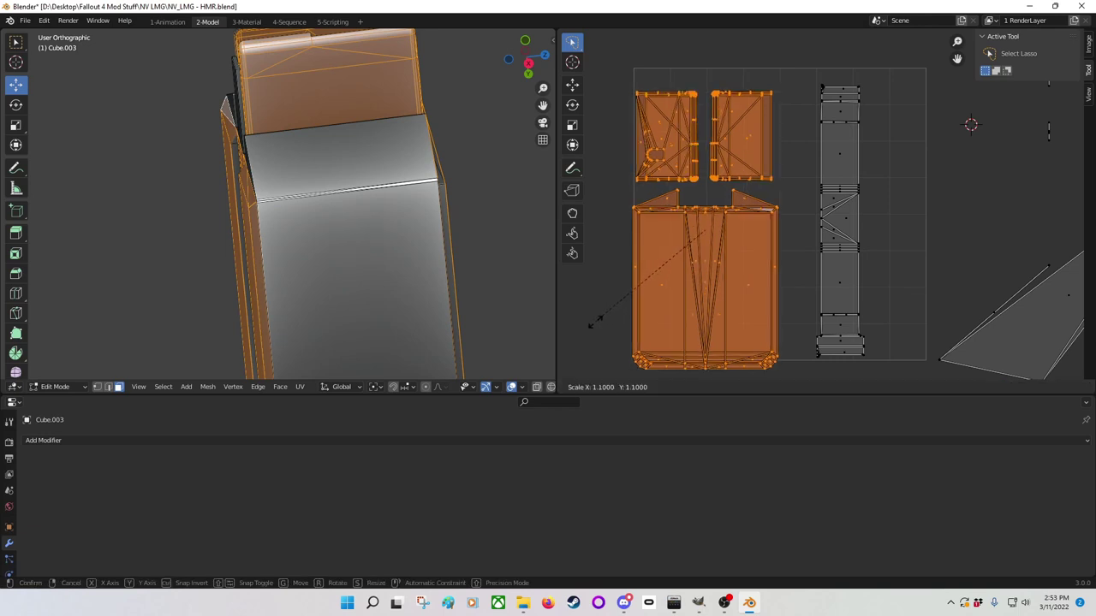
{"action": "key", "text": "Return"}
{"action": "key", "text": "g"}
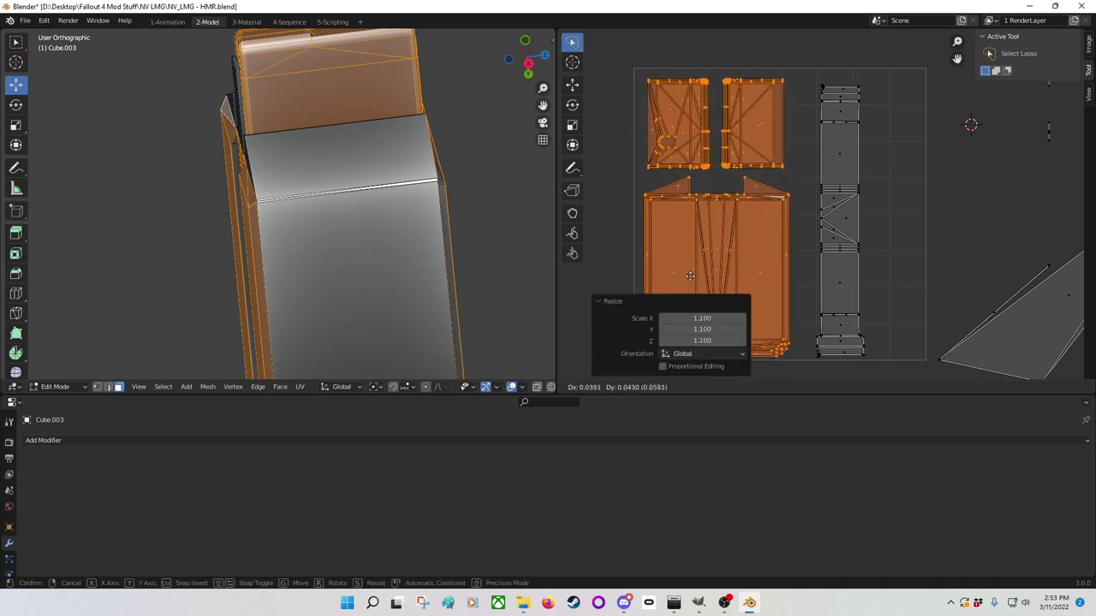
{"action": "left_click", "coordinate": [690, 278]}
Step: Select the small triangle face and lasso the right strip's UVs above it
{"action": "middle_click_drag", "start_coordinate": [689, 279], "coordinate": [637, 241]}
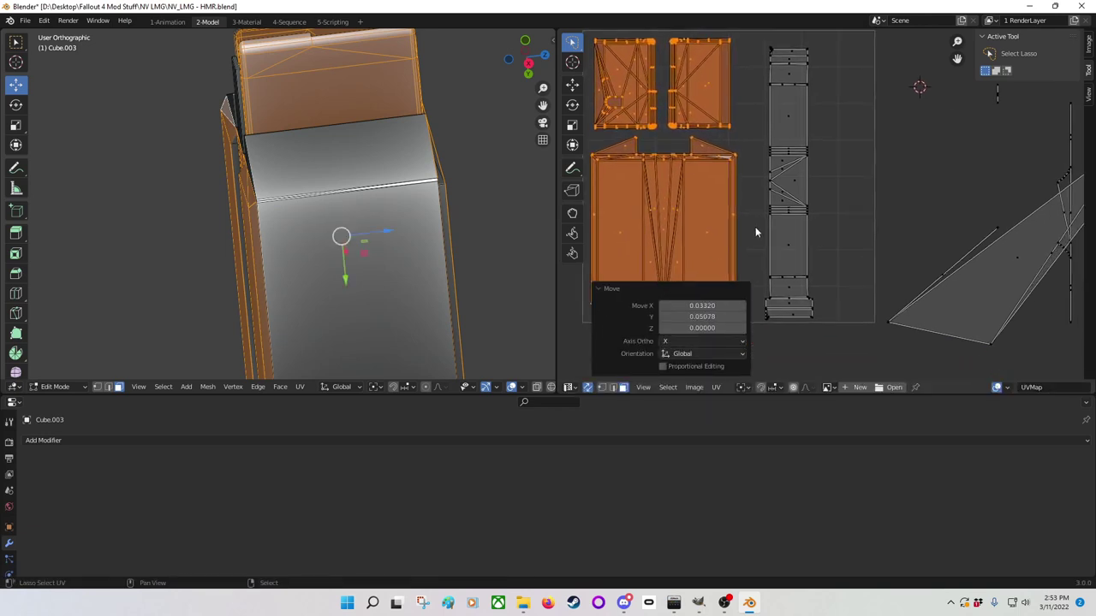
{"action": "left_click", "coordinate": [773, 208]}
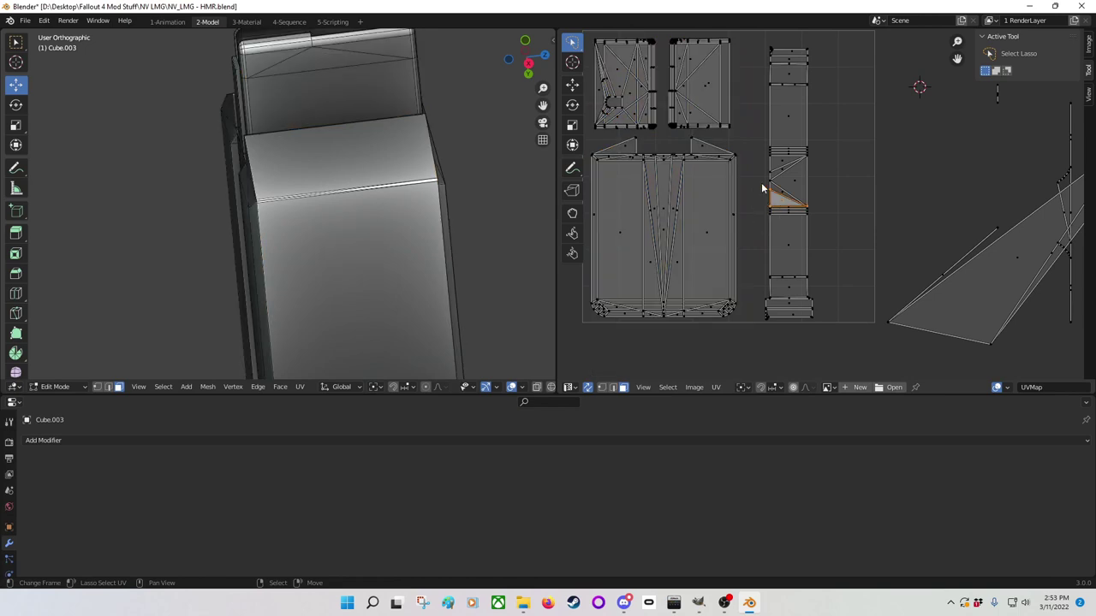
{"action": "scroll", "coordinate": [759, 185], "scroll_direction": "up", "scroll_amount": 1}
{"action": "middle_click_drag", "start_coordinate": [768, 106], "coordinate": [758, 178]}
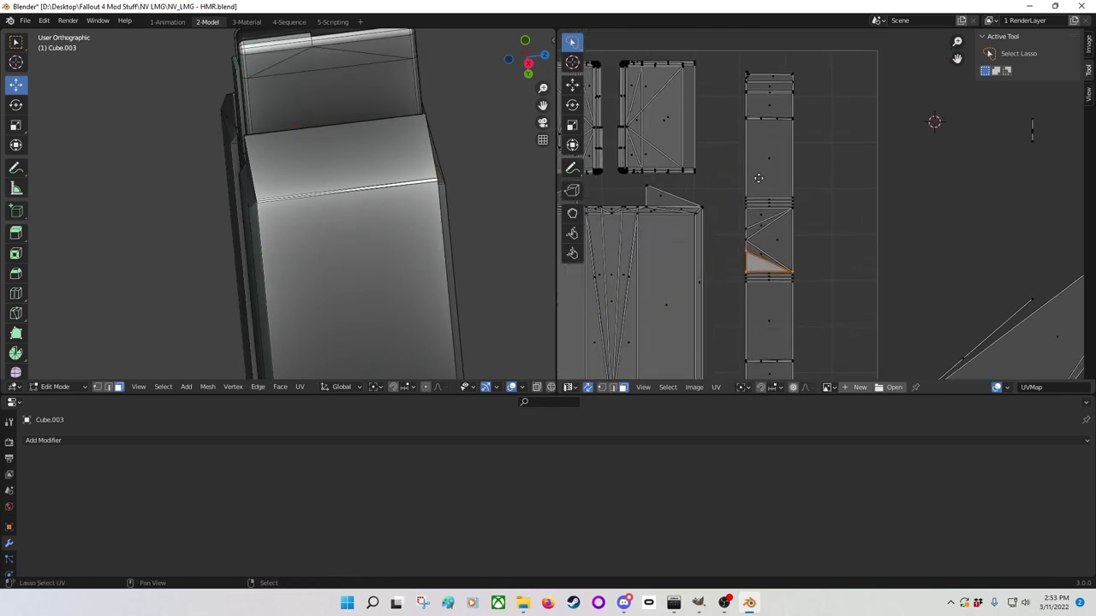
{"action": "mouse_move", "coordinate": [745, 261]}
{"action": "left_mouse_down"}
{"action": "mouse_move", "coordinate": [806, 153]}
{"action": "mouse_move", "coordinate": [760, 71]}
{"action": "mouse_move", "coordinate": [704, 245]}
{"action": "mouse_move", "coordinate": [741, 291]}
{"action": "mouse_move", "coordinate": [800, 289]}
{"action": "mouse_move", "coordinate": [811, 275]}
{"action": "left_mouse_up"}
{"action": "scroll", "coordinate": [812, 275], "scroll_direction": "down", "scroll_amount": 2}
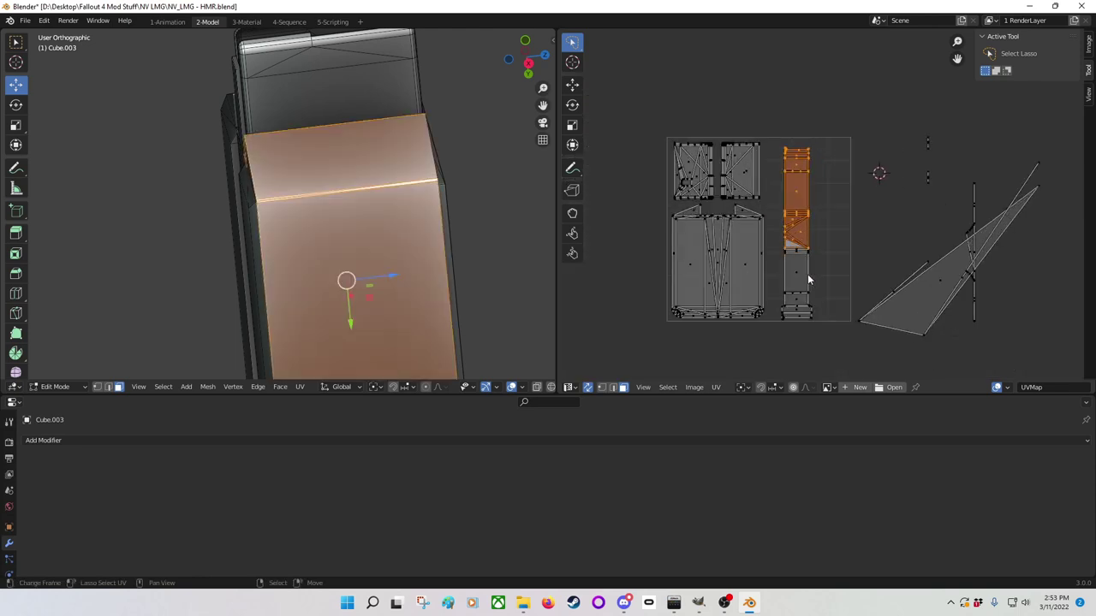
Step: Move the strip right and down, then move the island below it up near the top
{"action": "key", "text": "g"}
{"action": "left_click", "coordinate": [830, 227]}
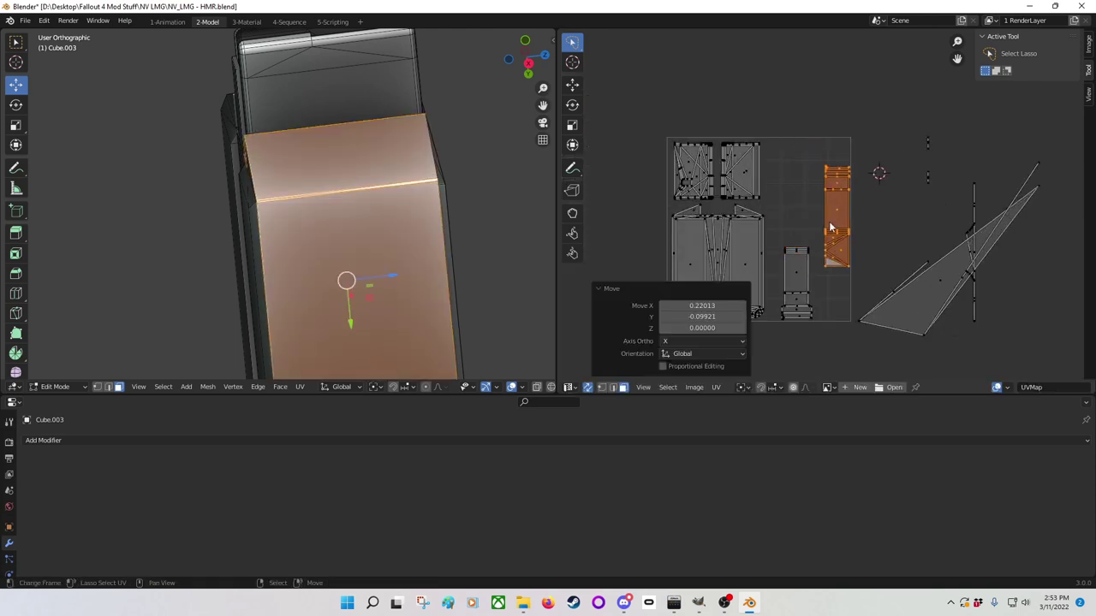
{"action": "left_click", "coordinate": [810, 321]}
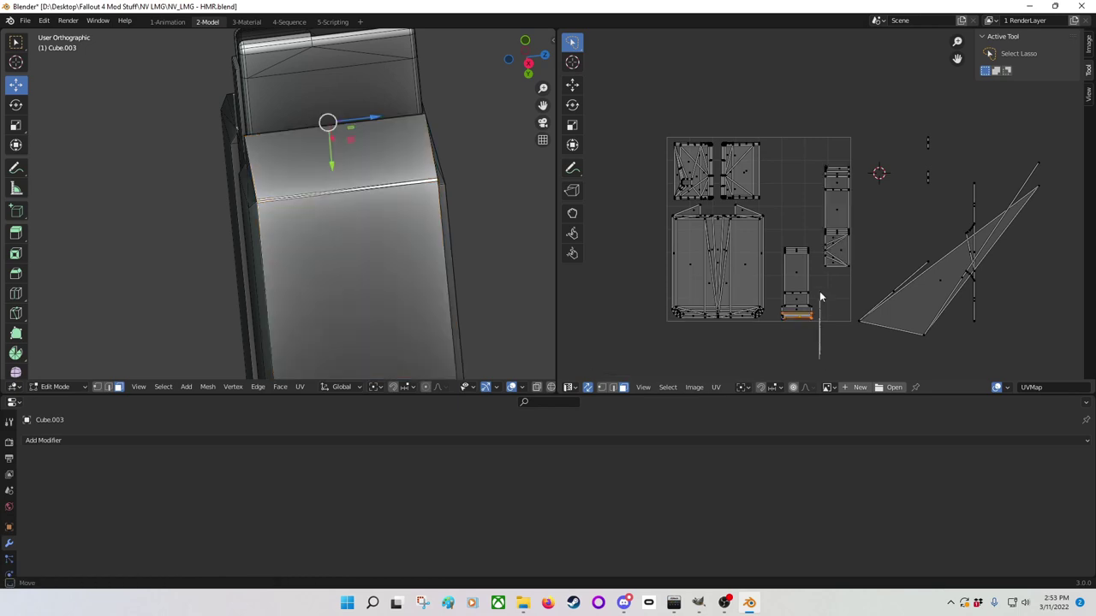
{"action": "key", "text": "l"}
{"action": "key", "text": "g"}
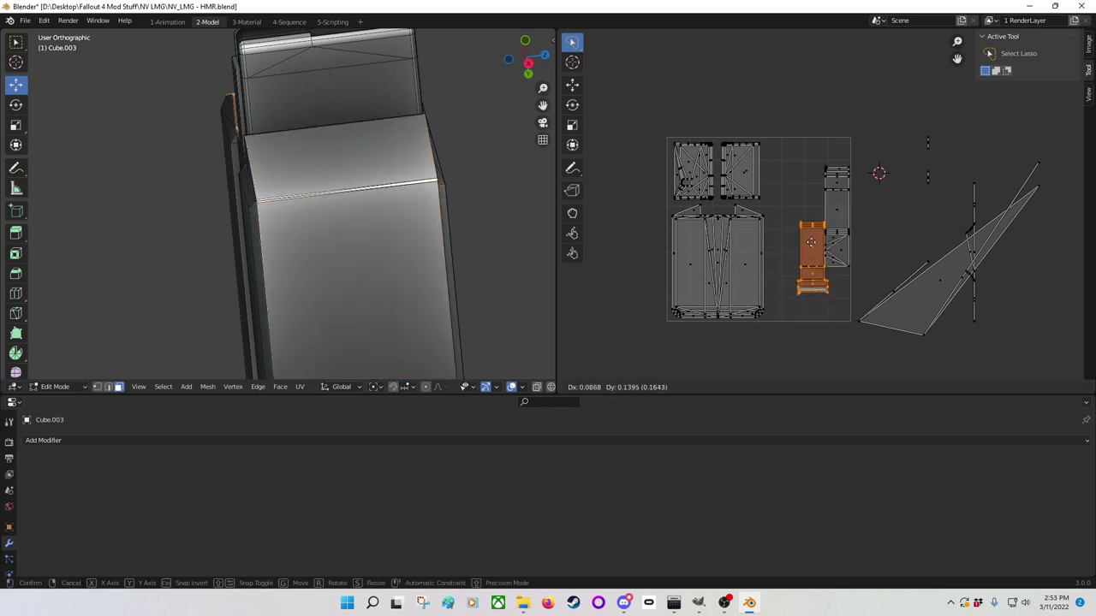
{"action": "left_click", "coordinate": [867, 94]}
Step: Scale the right strip island by 2, then 0.8, placing it inside the UV square
{"action": "left_click", "coordinate": [835, 218]}
{"action": "mouse_move", "coordinate": [796, 248]}
{"action": "left_mouse_down", "text": "shift"}
{"action": "mouse_move", "coordinate": [801, 296]}
{"action": "mouse_move", "coordinate": [873, 180]}
{"action": "mouse_move", "coordinate": [815, 199]}
{"action": "left_mouse_up", "text": "shift"}
{"action": "key", "text": "s"}
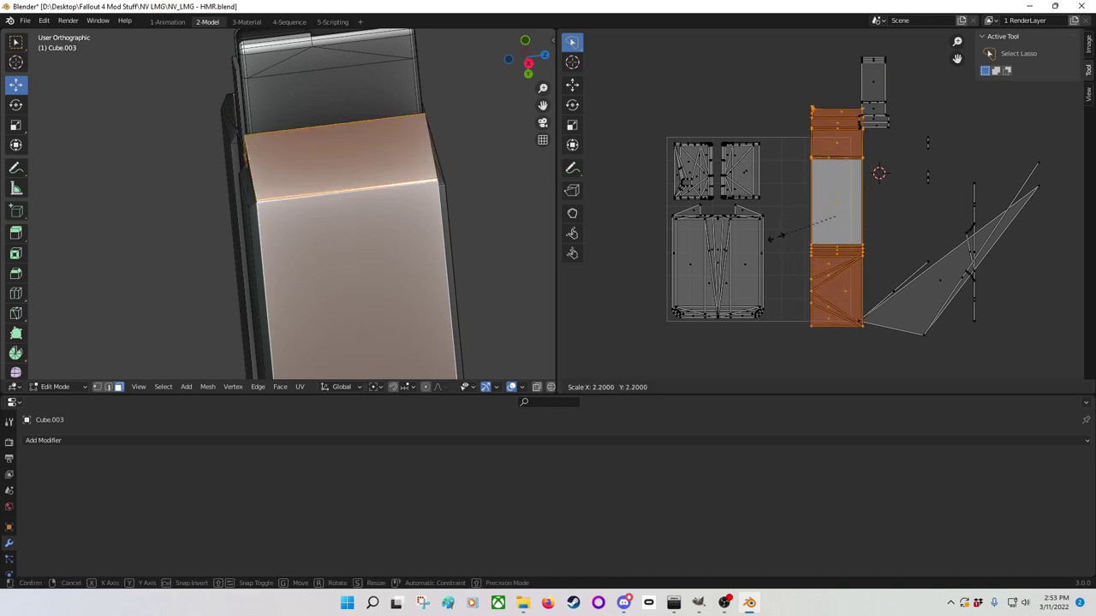
{"action": "key", "text": "2"}
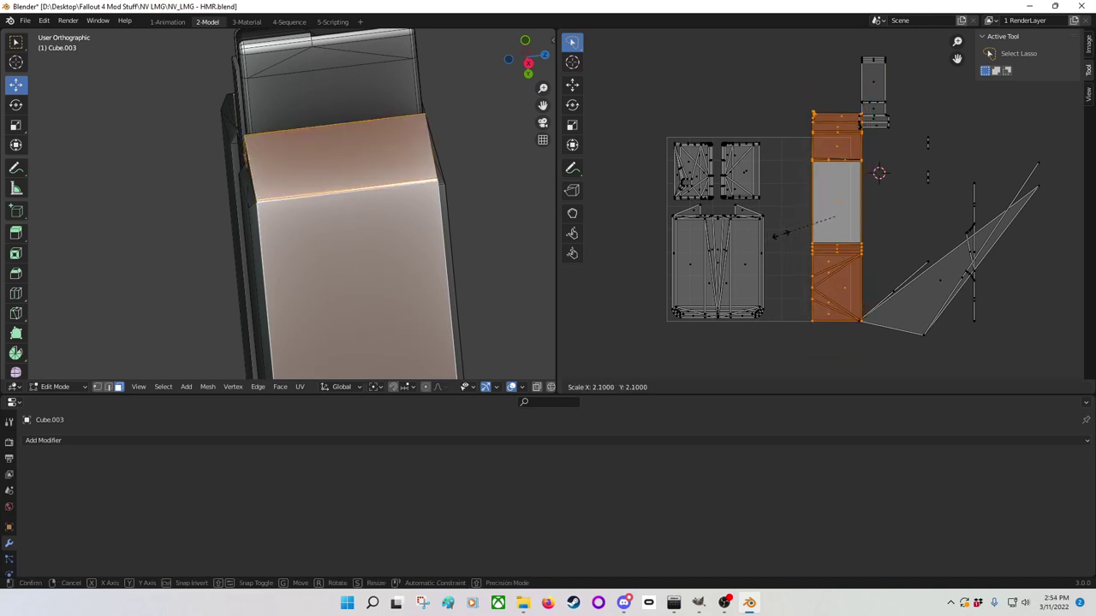
{"action": "key", "text": "Return"}
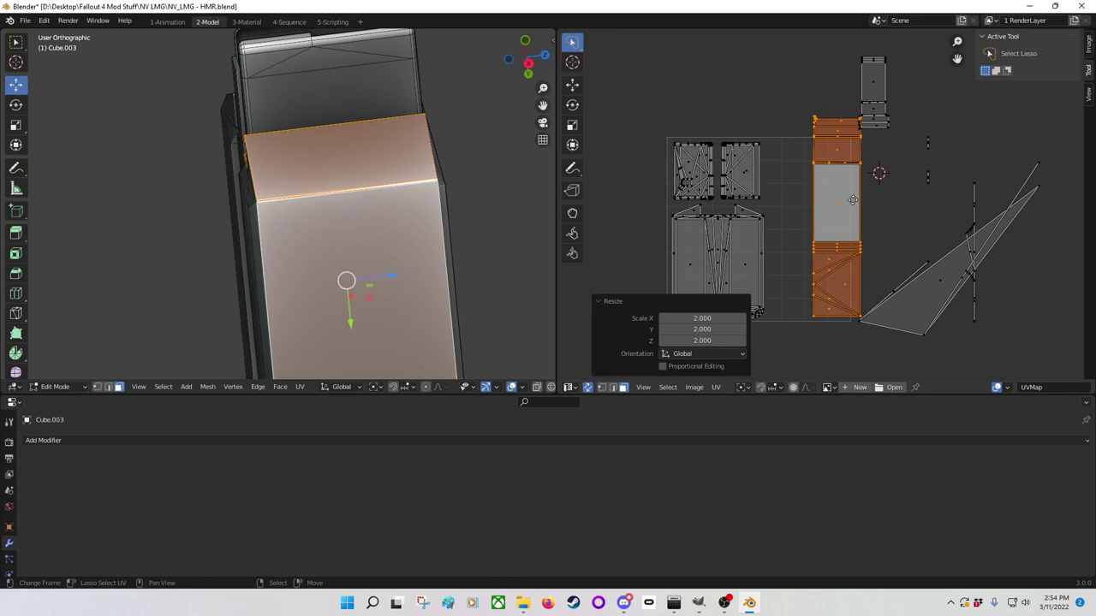
{"action": "key", "text": "g"}
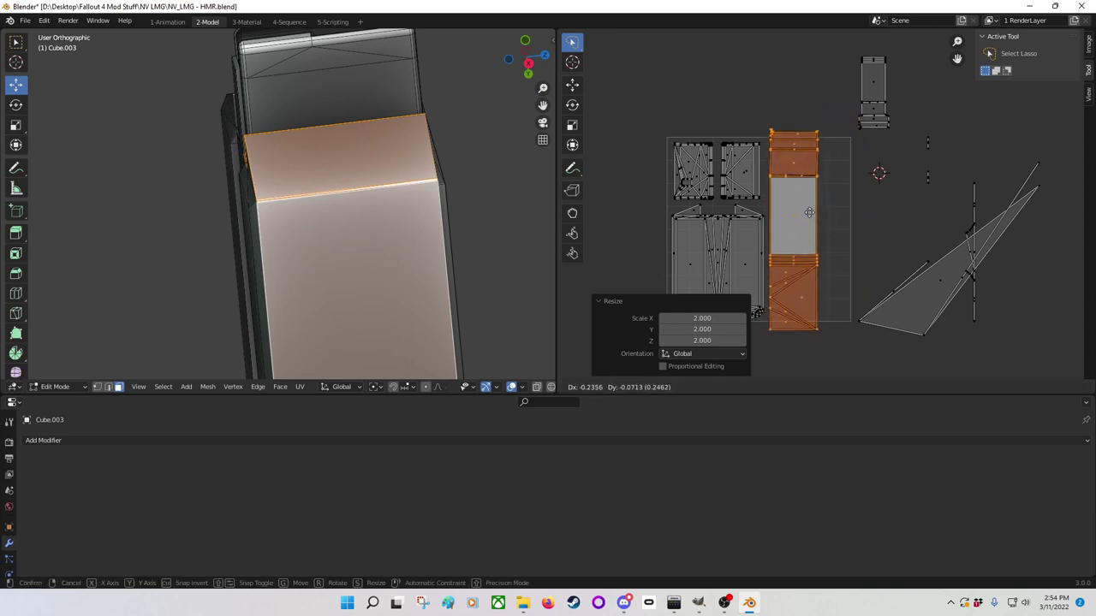
{"action": "left_click", "coordinate": [808, 211]}
{"action": "type", "text": "s"}
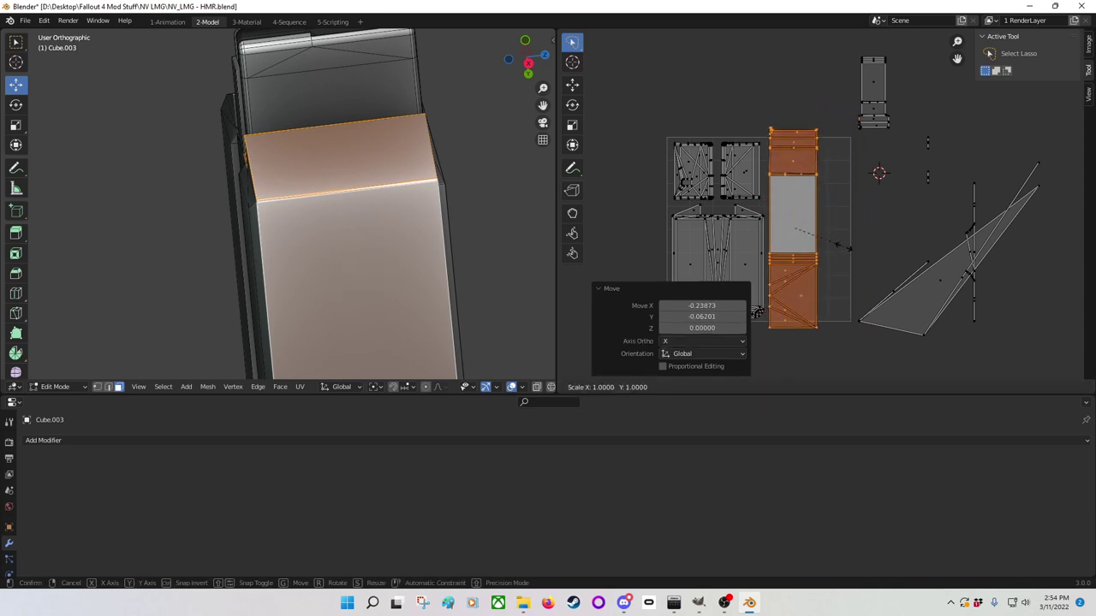
{"action": "type", "text": "0.8"}
{"action": "left_click", "coordinate": [829, 246]}
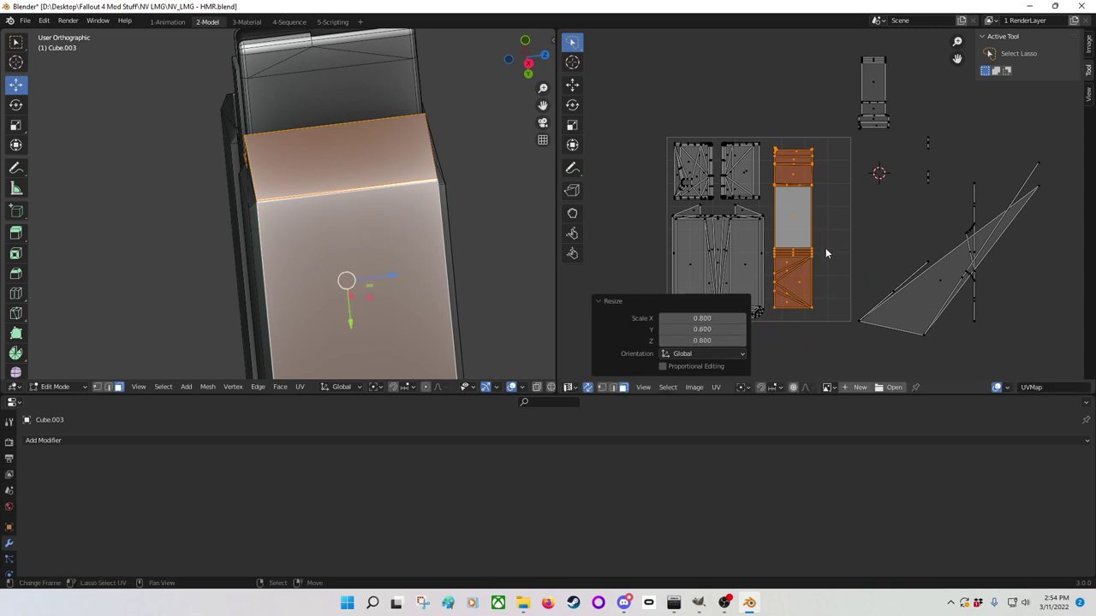
{"action": "scroll", "coordinate": [818, 256], "scroll_direction": "up", "scroll_amount": 1}
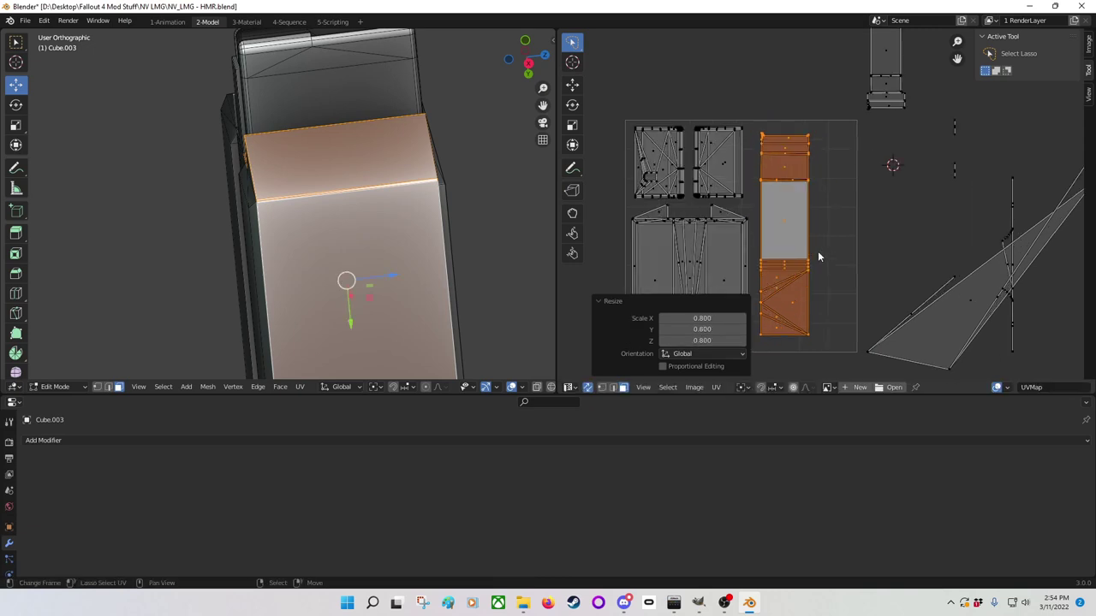
{"action": "key", "text": "g"}
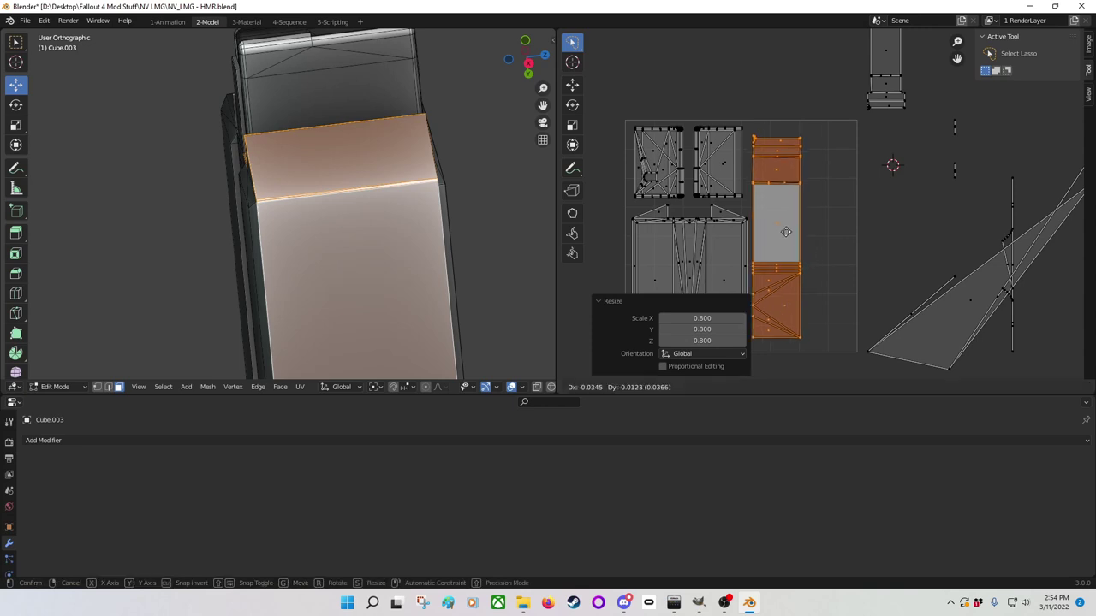
{"action": "left_click", "coordinate": [786, 233]}
Step: Enlarge the top strip island to 1.6 and place it beside the other strip in the UV square
{"action": "left_click", "coordinate": [916, 114]}
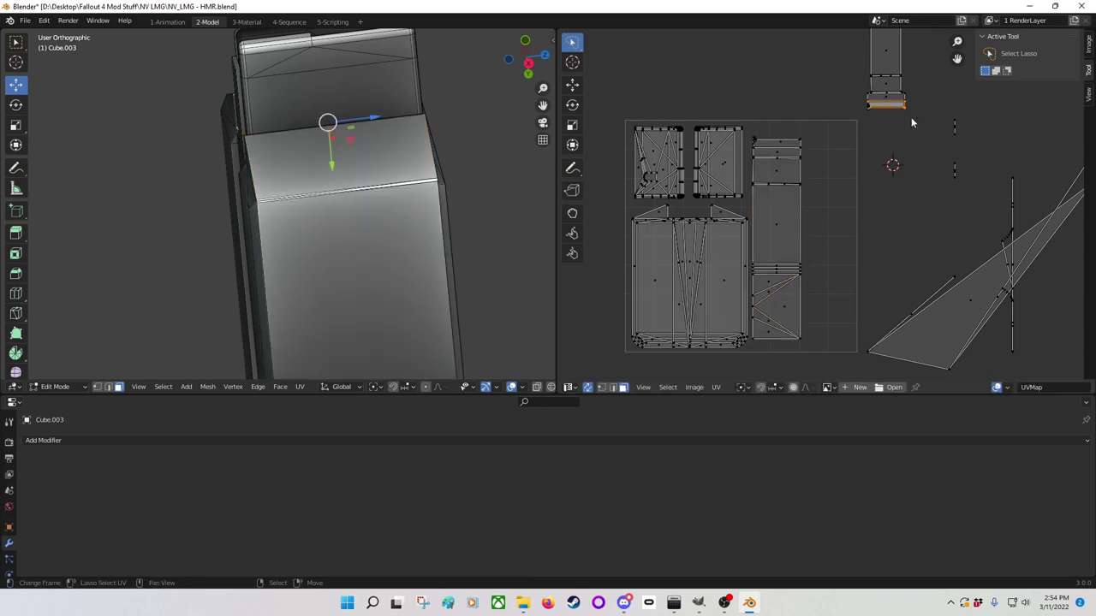
{"action": "scroll", "coordinate": [895, 103], "scroll_direction": "down", "scroll_amount": 1}
{"action": "mouse_move", "coordinate": [842, 124]}
{"action": "left_mouse_down"}
{"action": "mouse_move", "coordinate": [896, 133]}
{"action": "mouse_move", "coordinate": [918, 65]}
{"action": "mouse_move", "coordinate": [861, 72]}
{"action": "left_mouse_up"}
{"action": "key", "text": "s"}
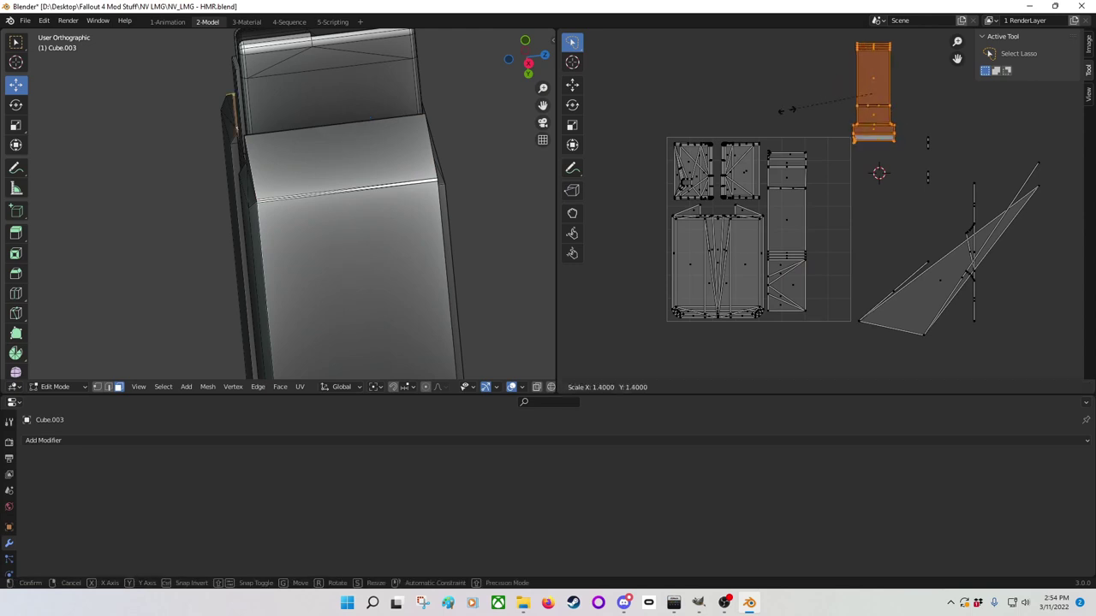
{"action": "left_click", "coordinate": [853, 86]}
{"action": "key", "text": "g"}
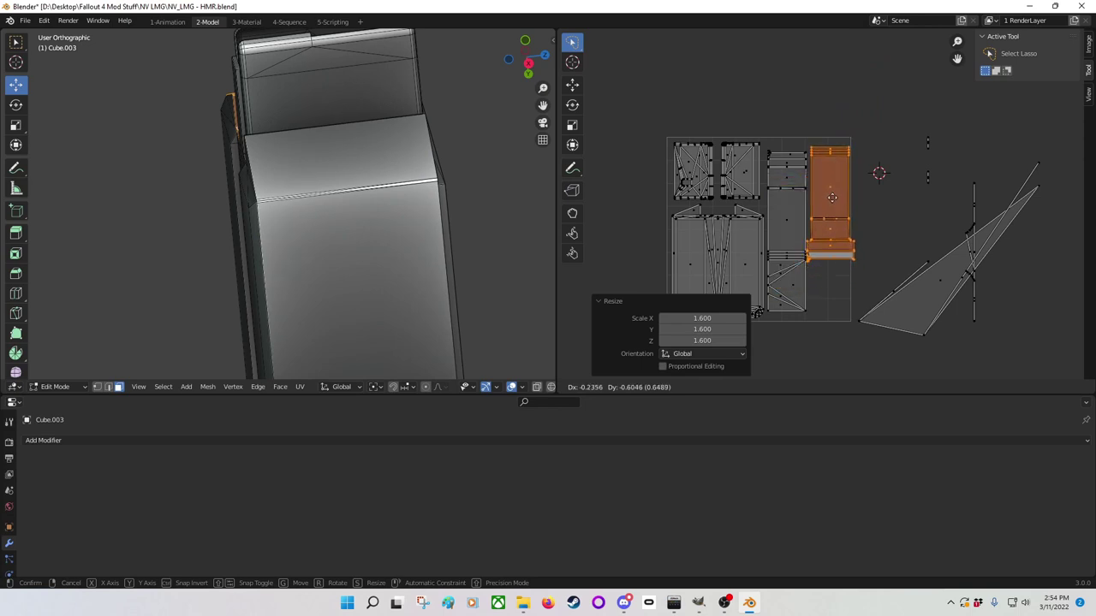
{"action": "left_click", "coordinate": [822, 244]}
Step: Shrink the strip's three lower faces to 0.9 and nudge them 0.00465 along X
{"action": "scroll", "coordinate": [822, 244], "scroll_direction": "up", "scroll_amount": 6}
{"action": "scroll", "coordinate": [837, 256], "scroll_direction": "down", "scroll_amount": 2}
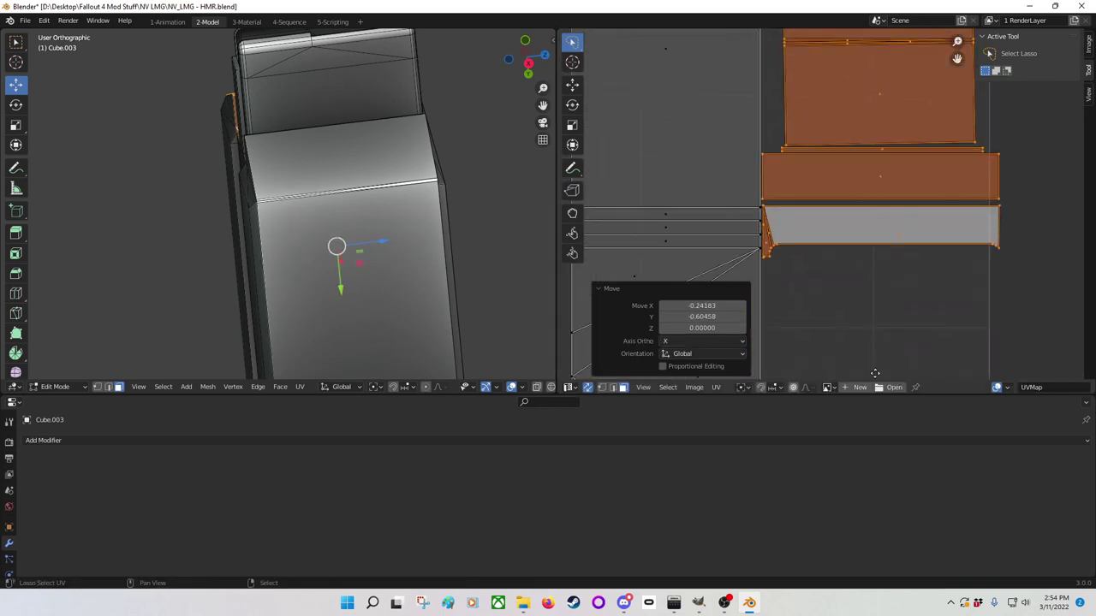
{"action": "left_click", "coordinate": [953, 244]}
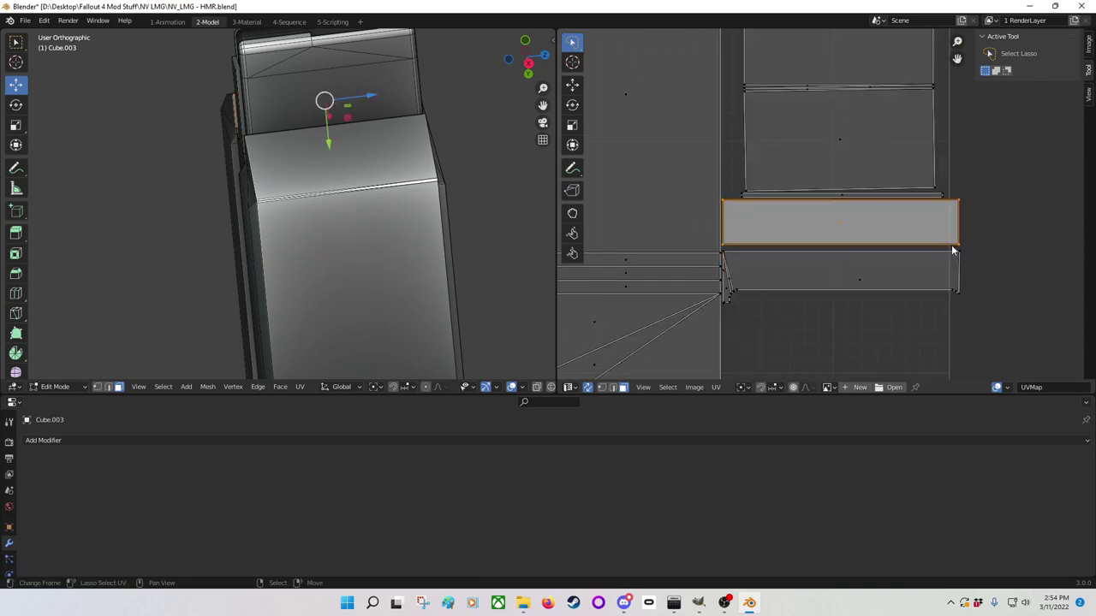
{"action": "left_click", "coordinate": [761, 255], "text": "shift"}
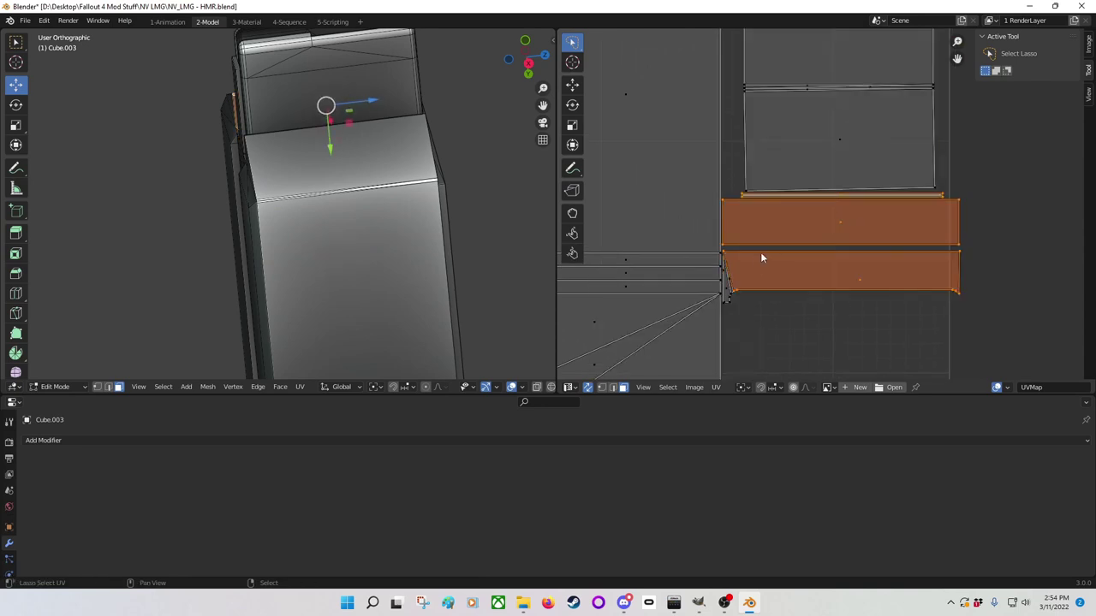
{"action": "left_click", "coordinate": [728, 287], "text": "shift"}
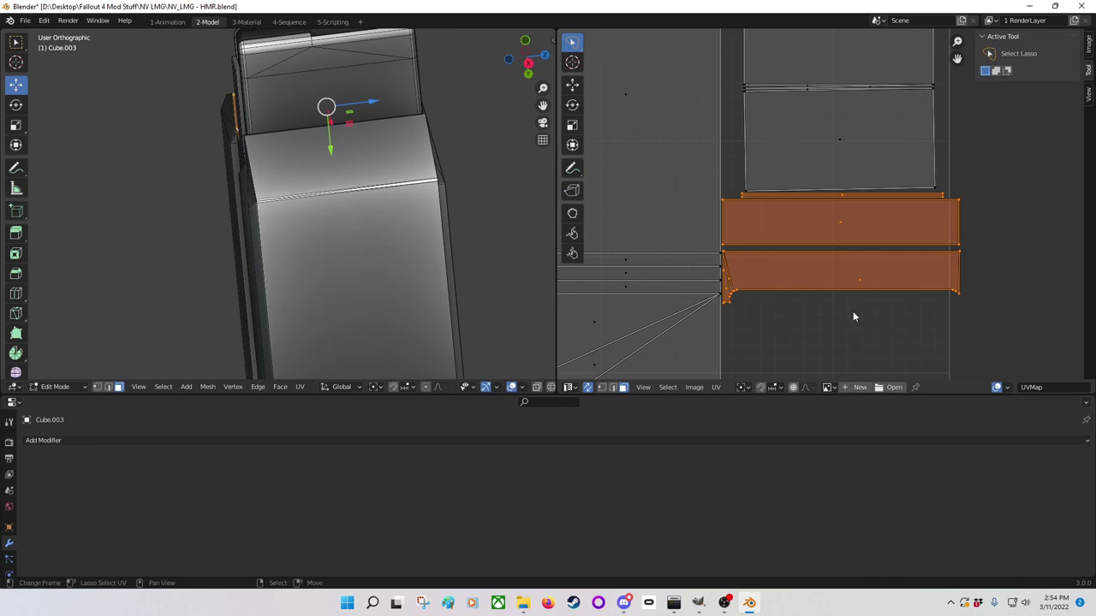
{"action": "scroll", "coordinate": [747, 318], "scroll_direction": "up", "scroll_amount": 4}
{"action": "key", "text": "s"}
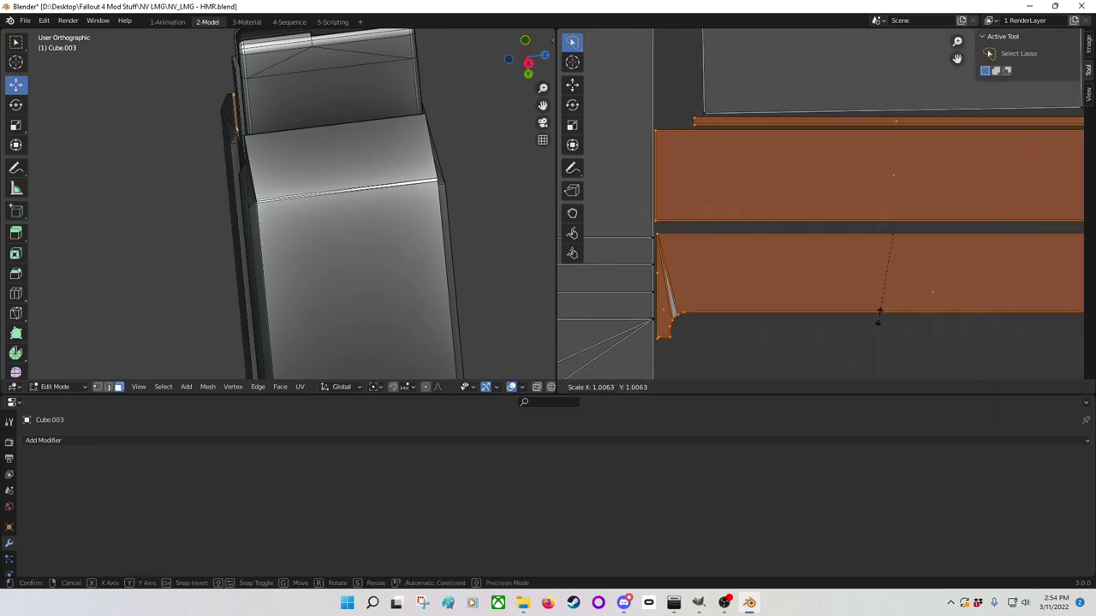
{"action": "type", "text": ".9"}
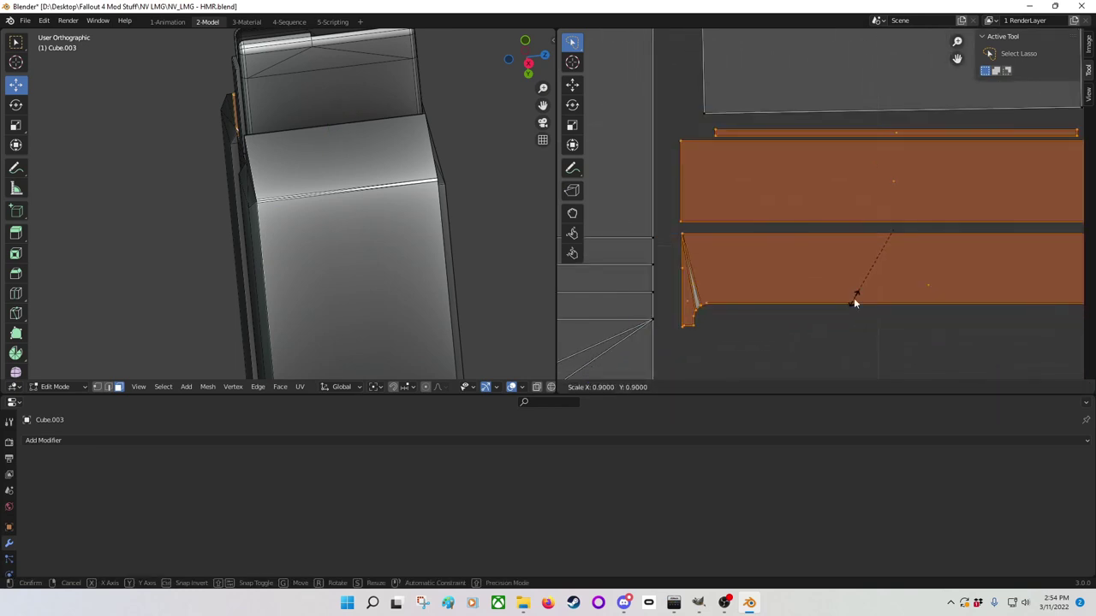
{"action": "key", "text": "Return"}
{"action": "scroll", "coordinate": [855, 304], "scroll_direction": "down", "scroll_amount": 4}
{"action": "key", "text": "g"}
{"action": "key", "text": "x"}
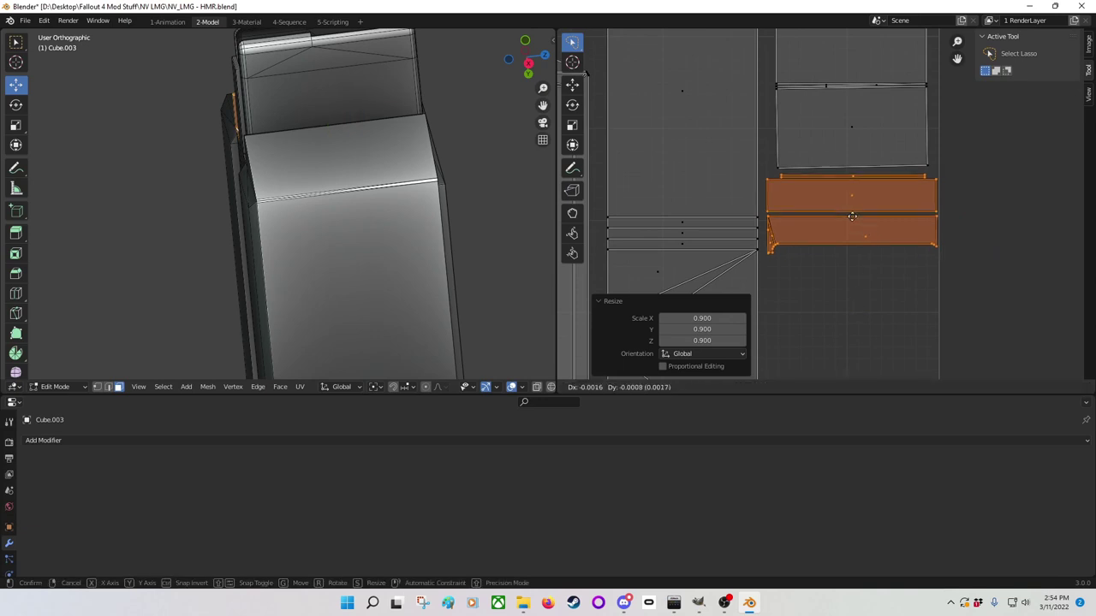
{"action": "left_click", "coordinate": [848, 220]}
Step: Select the large left island in the UV Editor
{"action": "scroll", "coordinate": [846, 236], "scroll_direction": "down", "scroll_amount": 4}
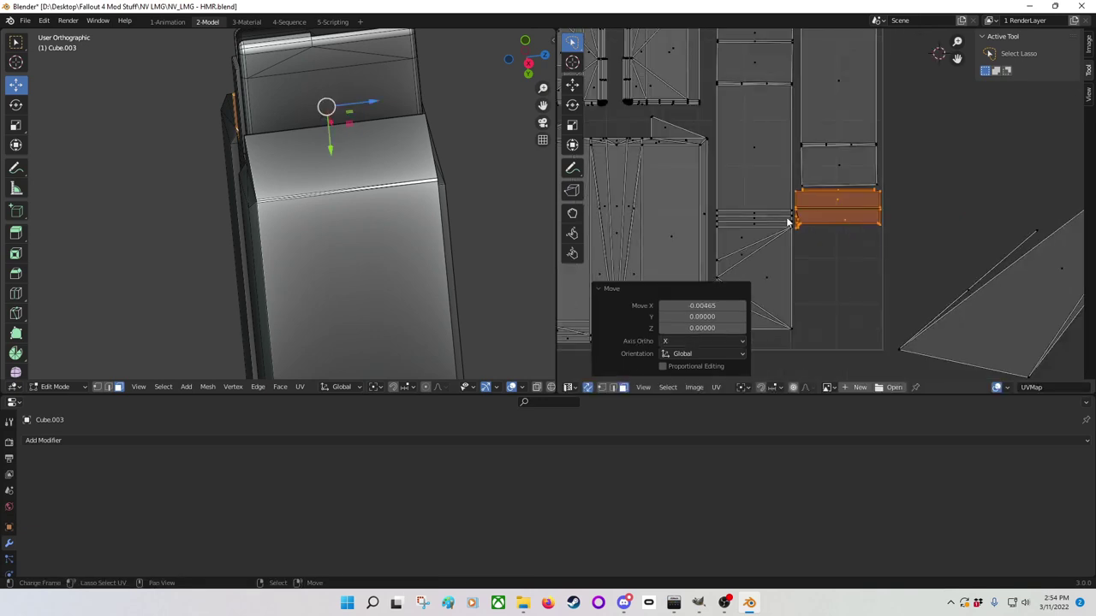
{"action": "scroll", "coordinate": [784, 210], "scroll_direction": "down", "scroll_amount": 3}
{"action": "left_click", "coordinate": [780, 163]}
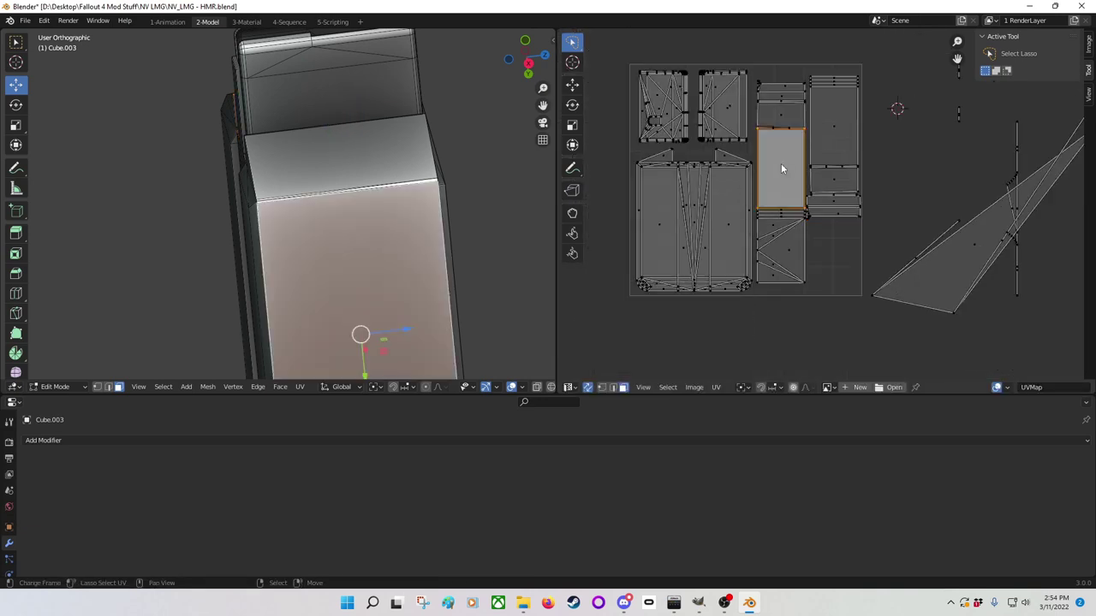
{"action": "left_click", "coordinate": [749, 229]}
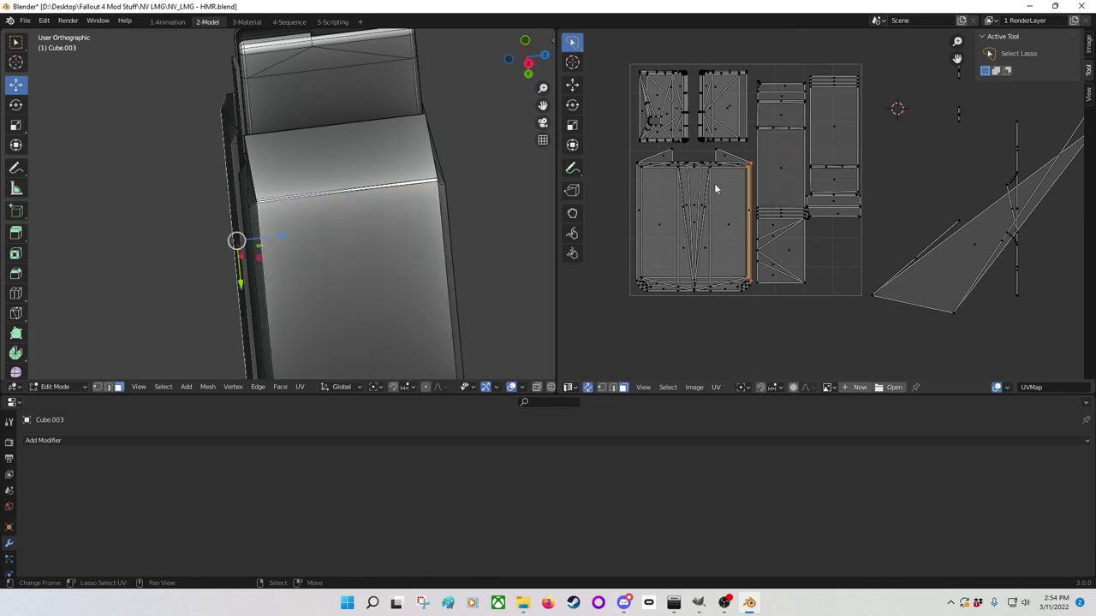
{"action": "scroll", "coordinate": [719, 219], "scroll_direction": "up", "scroll_amount": 1}
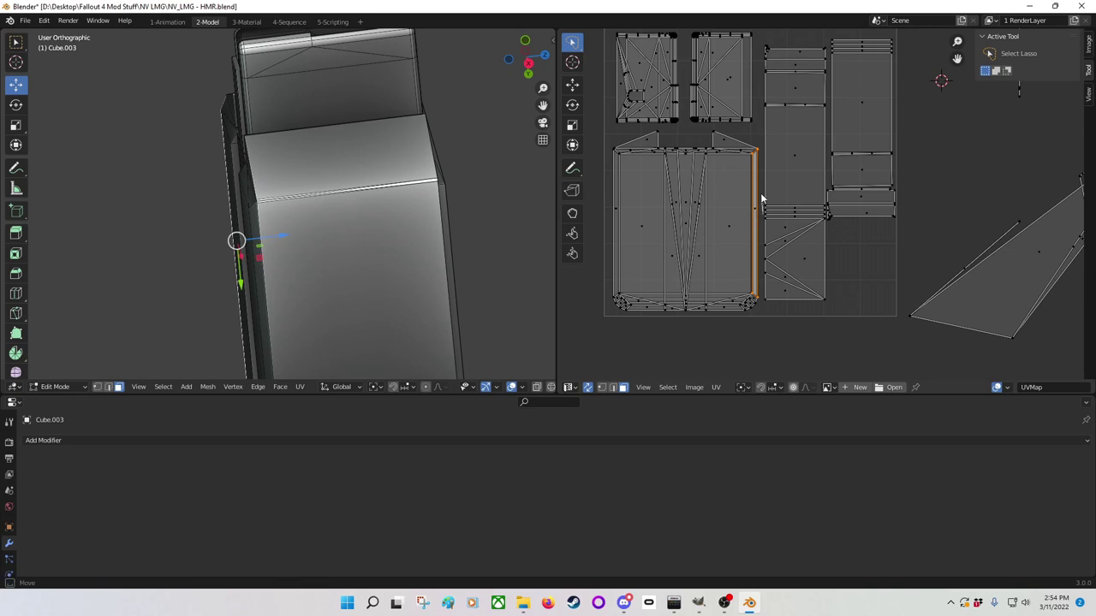
{"action": "mouse_move", "coordinate": [760, 151]}
{"action": "left_mouse_down"}
{"action": "mouse_move", "coordinate": [713, 127]}
{"action": "mouse_move", "coordinate": [616, 138]}
{"action": "mouse_move", "coordinate": [600, 198]}
{"action": "mouse_move", "coordinate": [611, 308]}
{"action": "mouse_move", "coordinate": [662, 343]}
{"action": "mouse_move", "coordinate": [761, 332]}
{"action": "left_mouse_up"}
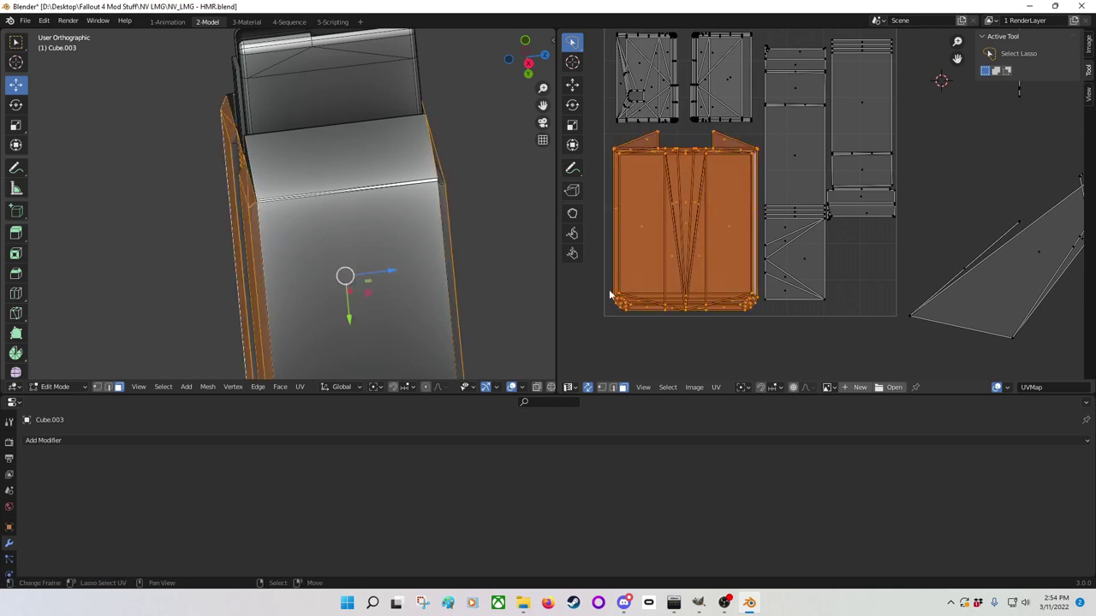
Step: Rescale the large side island (0.8, then 0.9, then 1.2) and reposition it lower left
{"action": "key", "text": "s"}
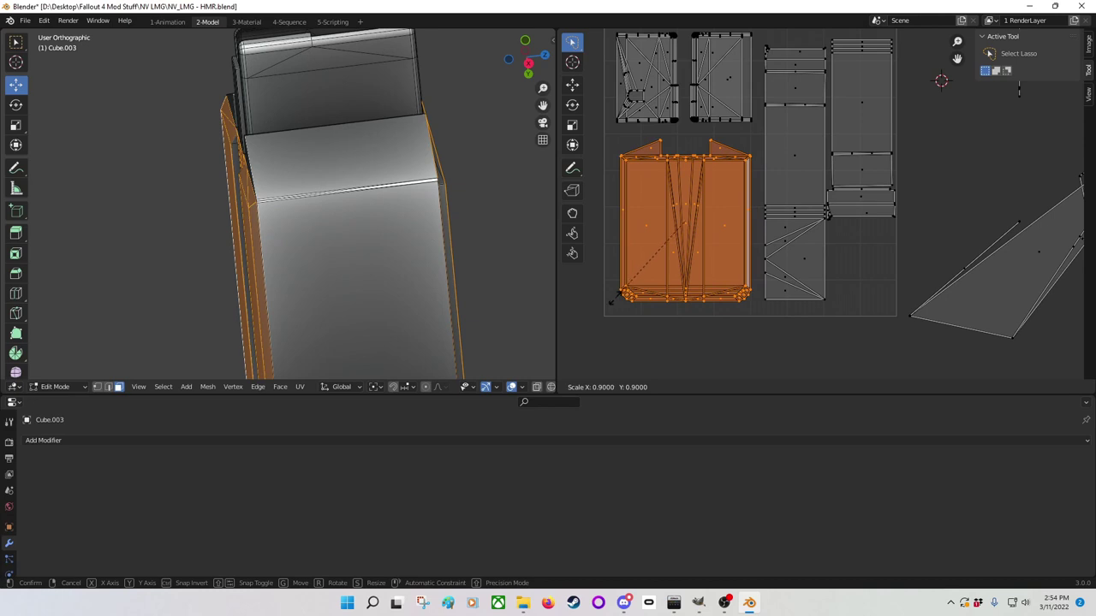
{"action": "left_click", "coordinate": [617, 297]}
{"action": "key", "text": "g"}
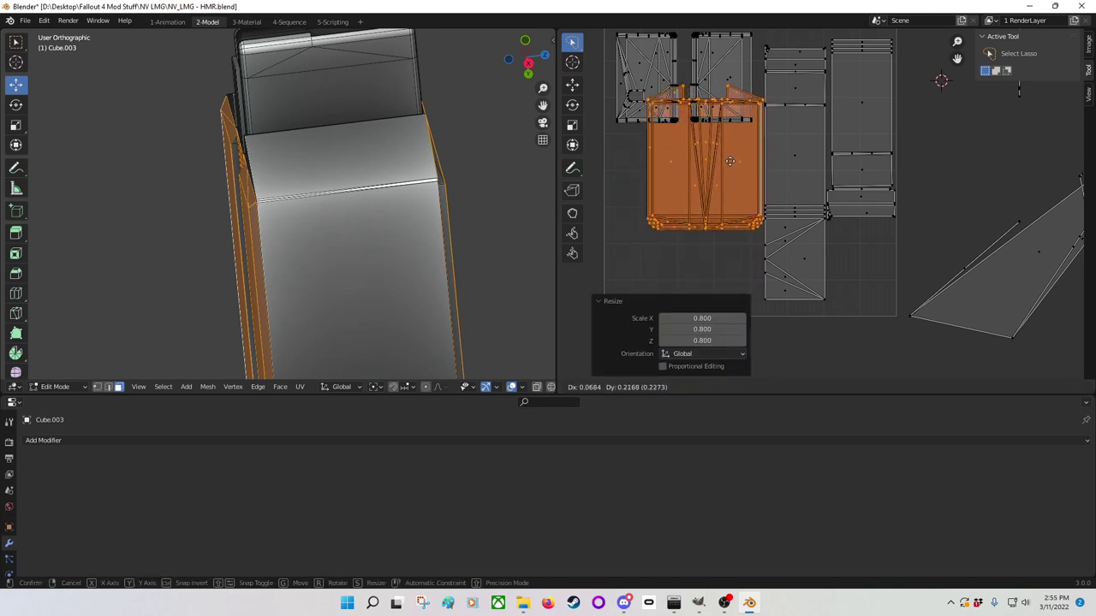
{"action": "left_click", "coordinate": [728, 168]}
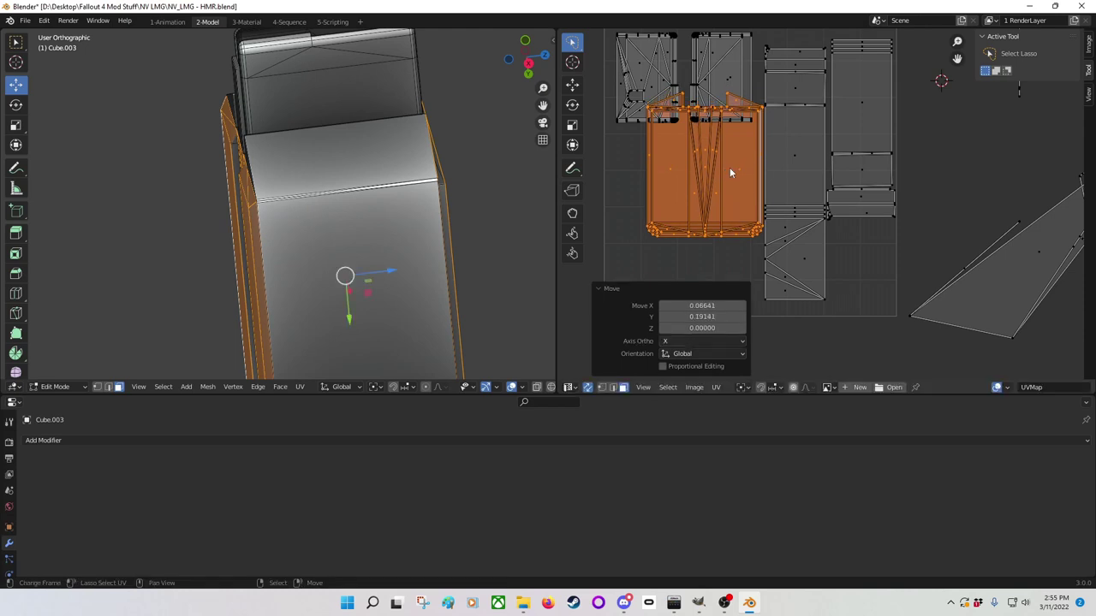
{"action": "type", "text": "s0.9"}
{"action": "key", "text": "Return"}
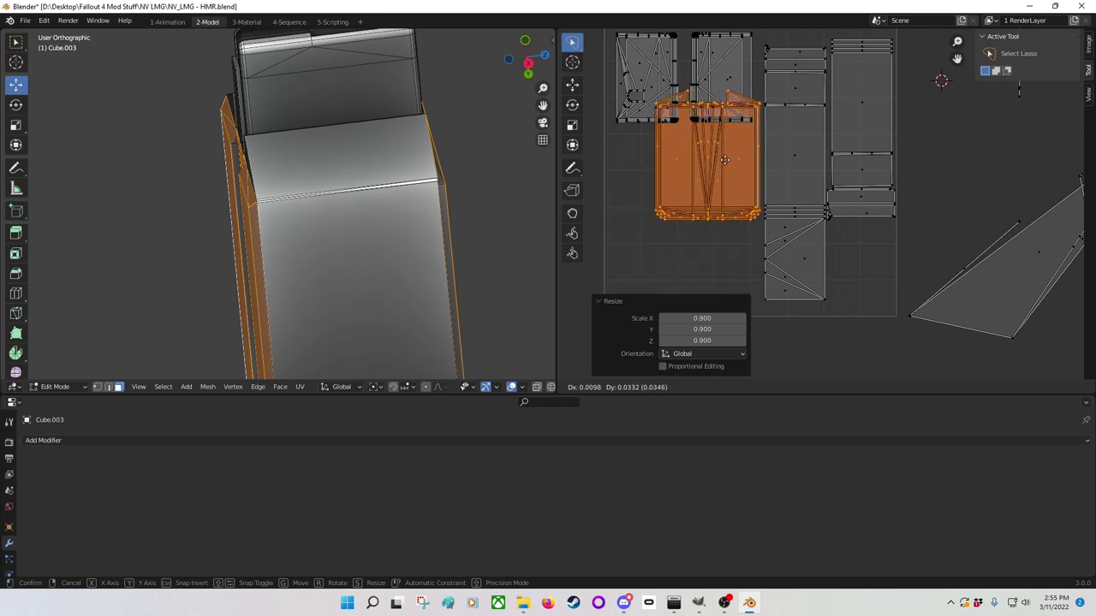
{"action": "left_click", "coordinate": [683, 229]}
{"action": "type", "text": "s1.2"}
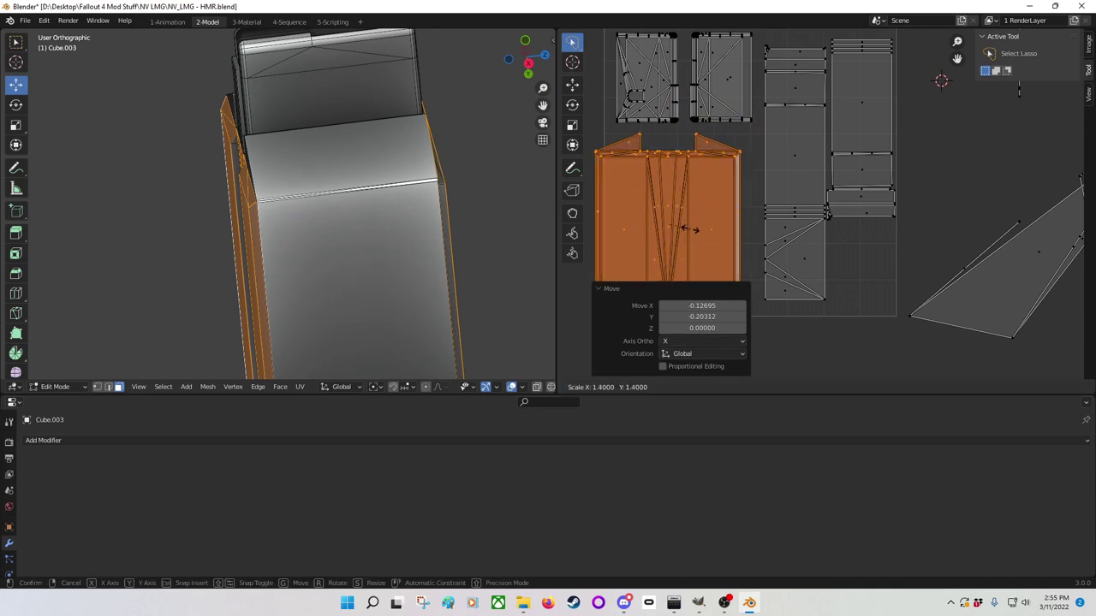
{"action": "key", "text": "Return"}
{"action": "key", "text": "g"}
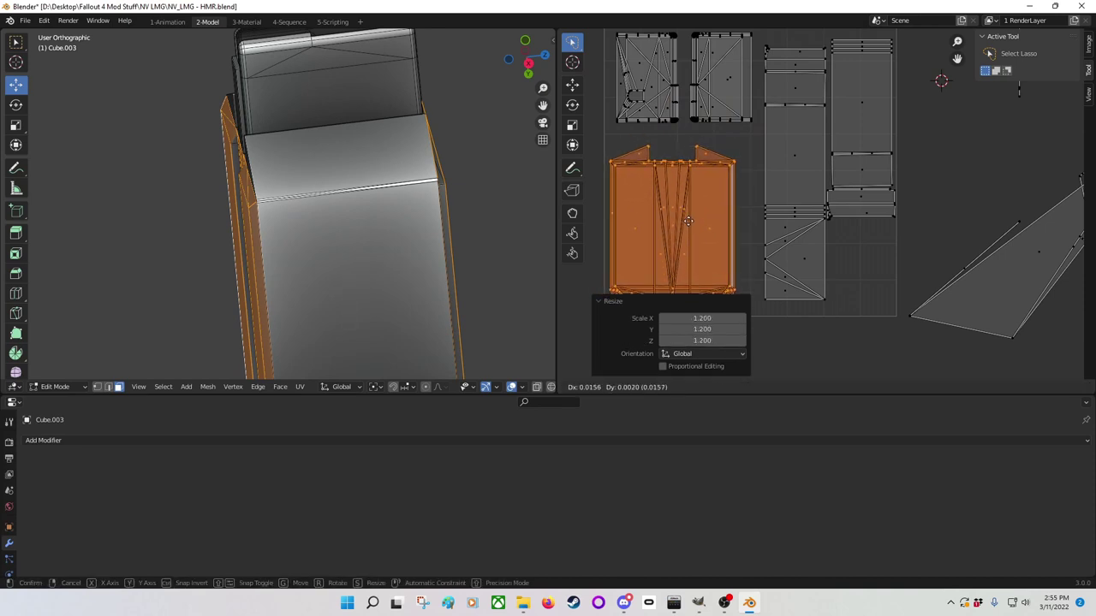
{"action": "left_click", "coordinate": [700, 225]}
Step: Select the long vertical strip, scale it to 1.1, and move it 0.01562 X, 0.00977 Y
{"action": "left_click", "coordinate": [791, 257]}
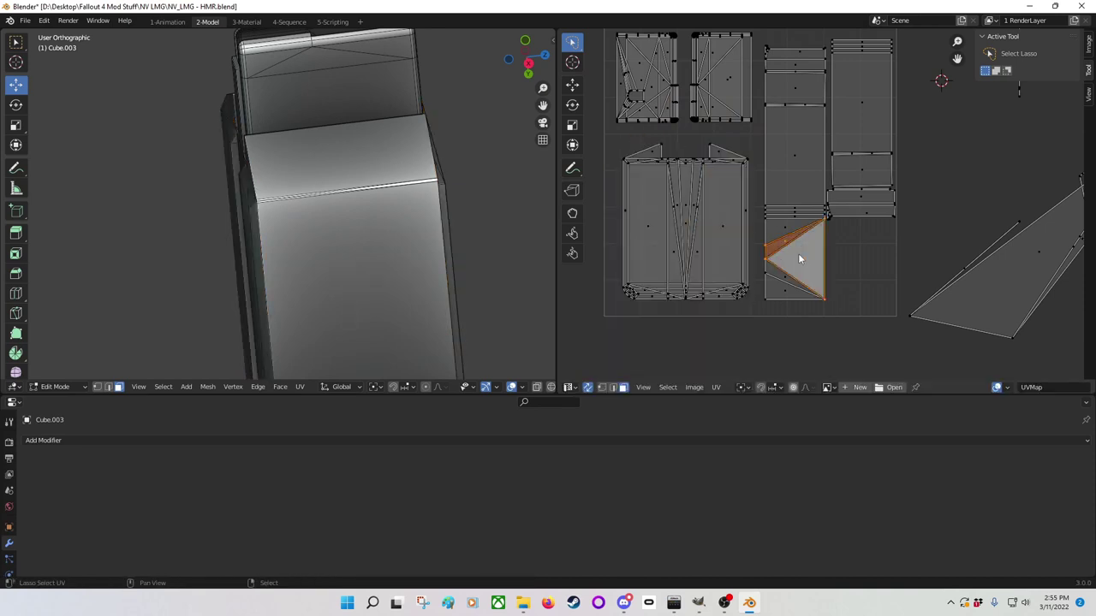
{"action": "left_click", "coordinate": [779, 277], "text": "ctrl"}
{"action": "key", "text": "l"}
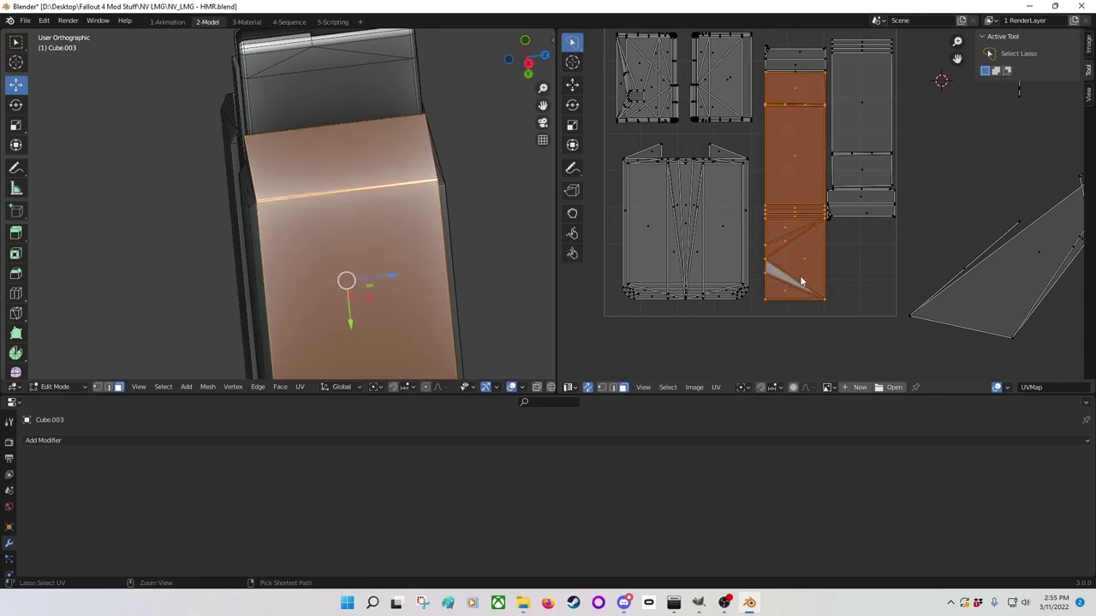
{"action": "scroll", "coordinate": [820, 146], "scroll_direction": "up", "scroll_amount": 3}
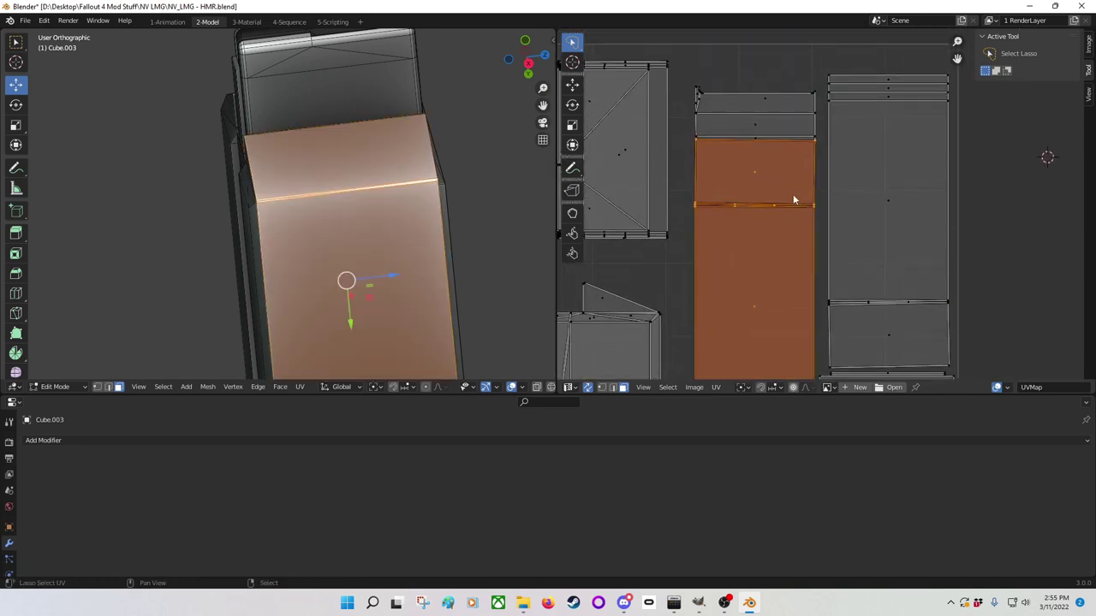
{"action": "mouse_move", "coordinate": [820, 158]}
{"action": "left_mouse_down", "text": "shift"}
{"action": "mouse_move", "coordinate": [821, 79]}
{"action": "mouse_move", "coordinate": [763, 61]}
{"action": "mouse_move", "coordinate": [701, 72]}
{"action": "mouse_move", "coordinate": [681, 104]}
{"action": "mouse_move", "coordinate": [686, 165]}
{"action": "left_mouse_up", "text": "shift"}
{"action": "scroll", "coordinate": [734, 242], "scroll_direction": "down", "scroll_amount": 3}
{"action": "middle_click_drag", "start_coordinate": [734, 243], "coordinate": [744, 195]}
{"action": "type", "text": "s1.1"}
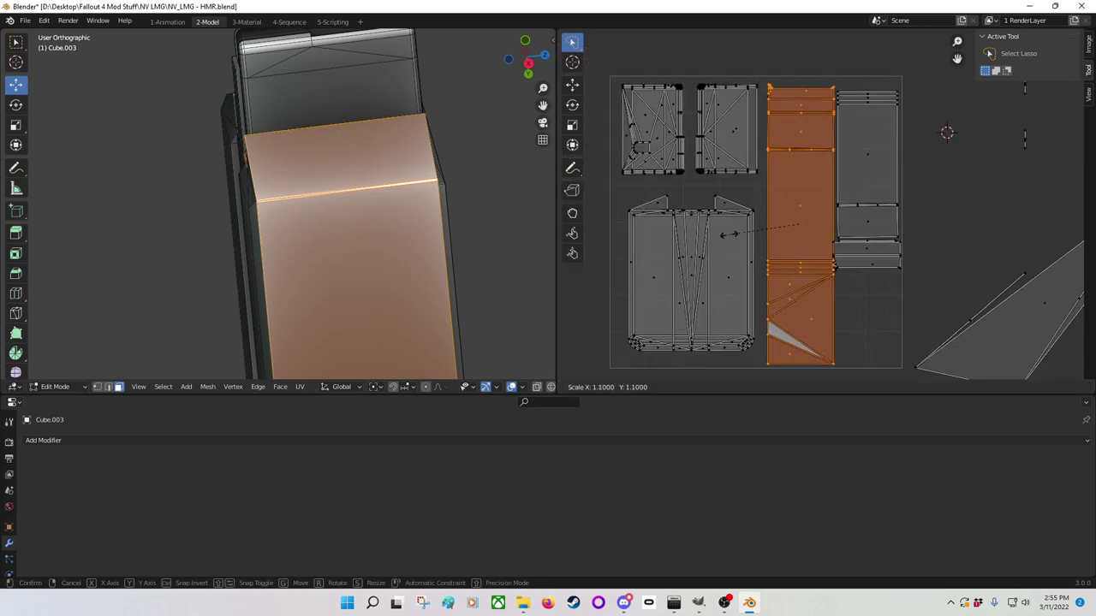
{"action": "key", "text": "Return"}
{"action": "key", "text": "g"}
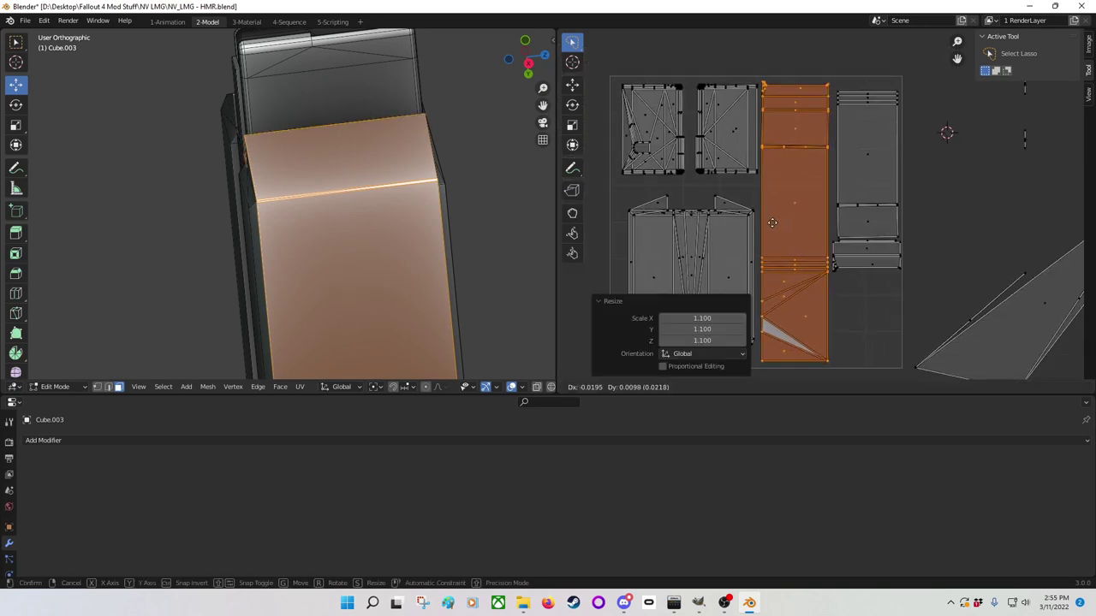
{"action": "left_click", "coordinate": [773, 225]}
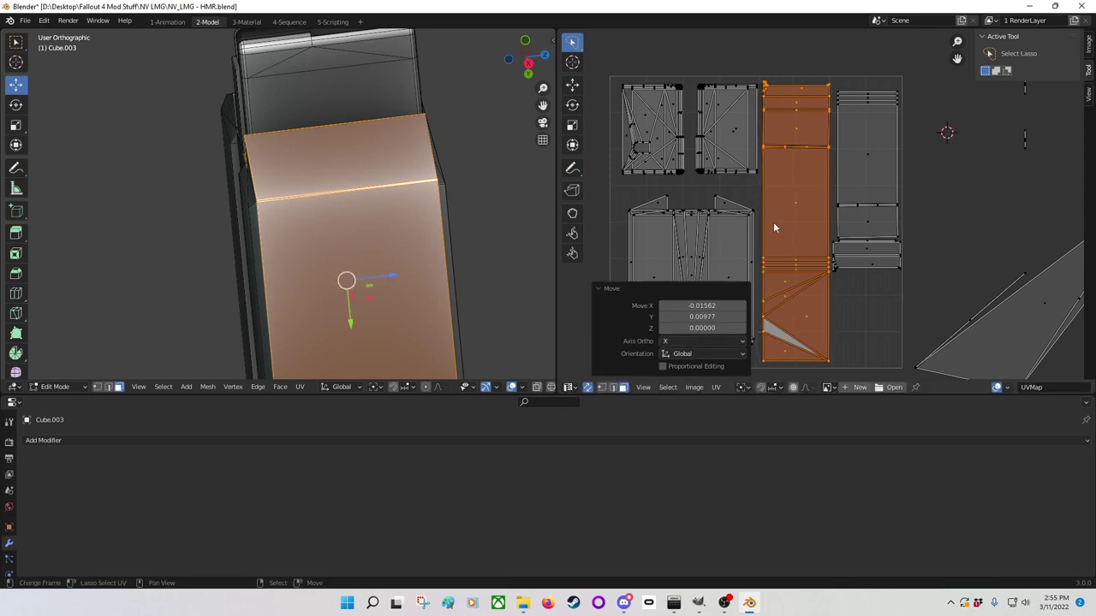
{"action": "middle_click_drag", "start_coordinate": [834, 261], "coordinate": [765, 247]}
Step: Shrink the small narrow island's faces to 0.8
{"action": "left_click", "coordinate": [791, 178]}
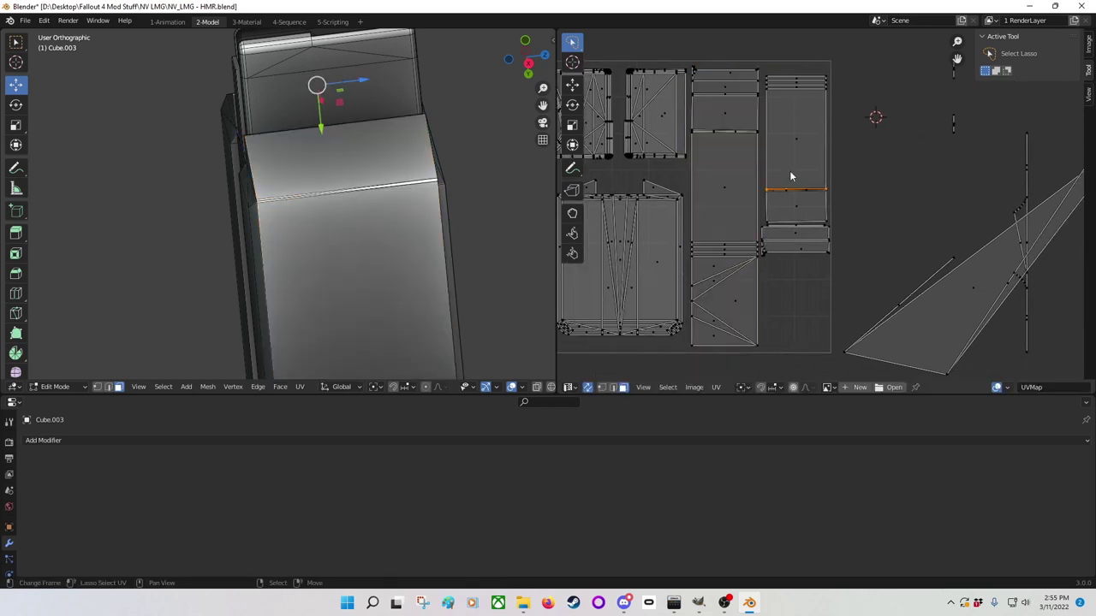
{"action": "scroll", "coordinate": [773, 260], "scroll_direction": "up", "scroll_amount": 3}
{"action": "left_click", "coordinate": [760, 282]}
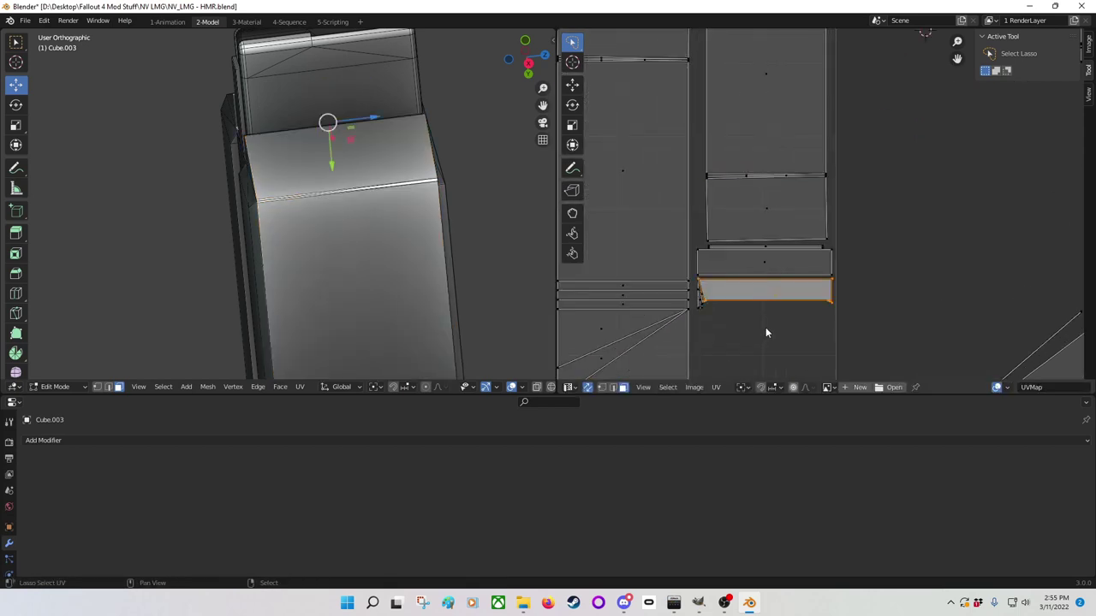
{"action": "mouse_move", "coordinate": [779, 327]}
{"action": "left_mouse_down"}
{"action": "mouse_move", "coordinate": [868, 260]}
{"action": "mouse_move", "coordinate": [830, 244]}
{"action": "mouse_move", "coordinate": [703, 243]}
{"action": "mouse_move", "coordinate": [697, 312]}
{"action": "left_mouse_up"}
{"action": "type", "text": "s0.8"}
{"action": "key", "text": "Return"}
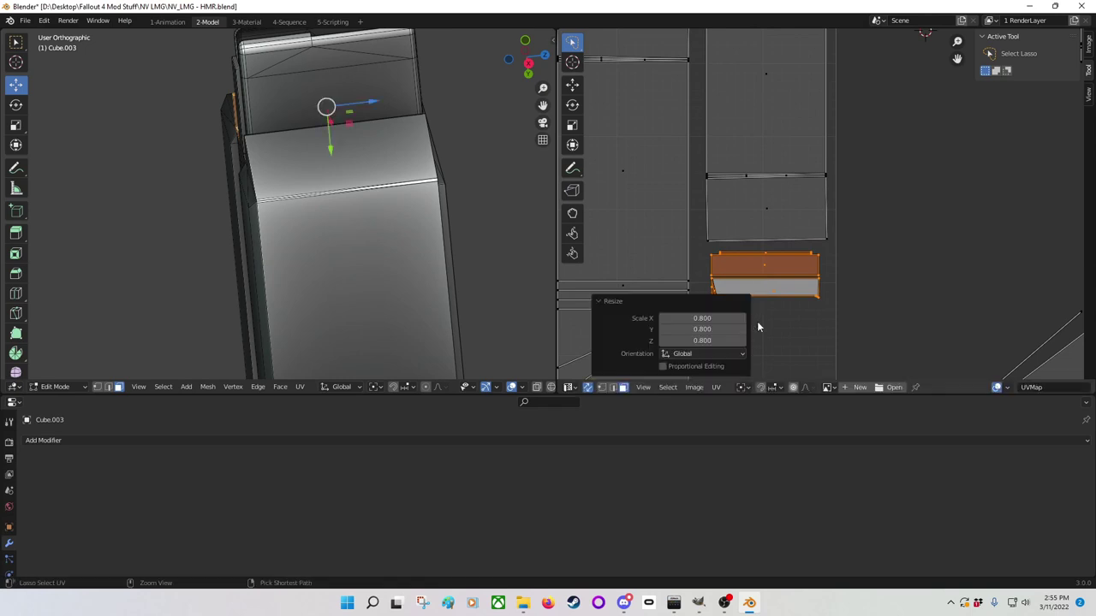
Step: Scale the strip's upper part to 1.1 and move it lower in the square
{"action": "scroll", "coordinate": [756, 321], "scroll_direction": "down", "scroll_amount": 3}
{"action": "mouse_move", "coordinate": [844, 86]}
{"action": "left_mouse_down"}
{"action": "mouse_move", "coordinate": [767, 76]}
{"action": "mouse_move", "coordinate": [771, 270]}
{"action": "left_mouse_up"}
{"action": "type", "text": "s"}
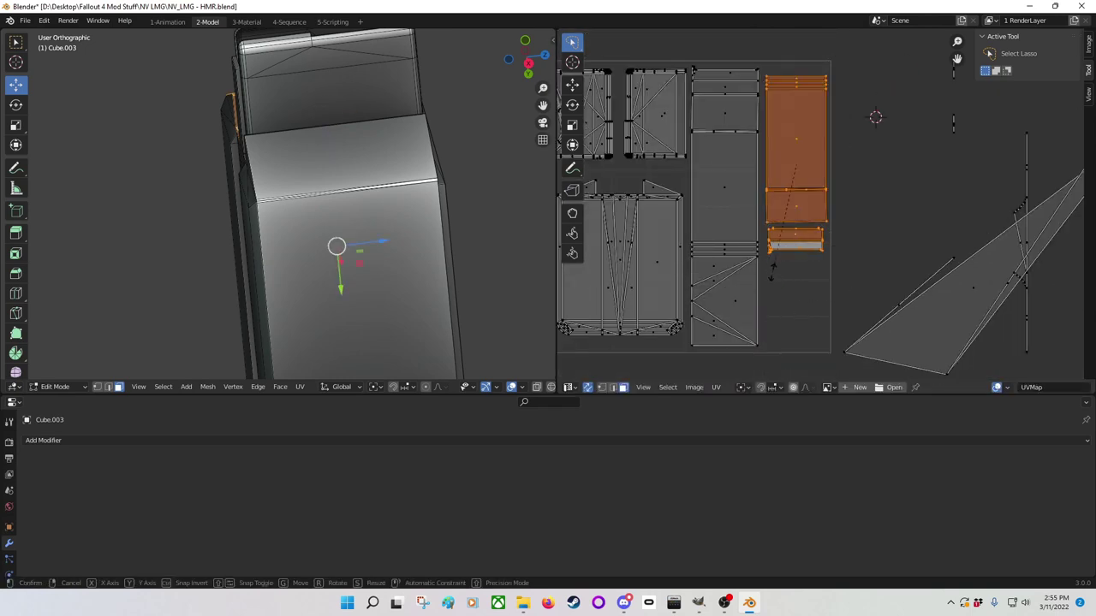
{"action": "type", "text": "1.1"}
{"action": "key", "text": "Return"}
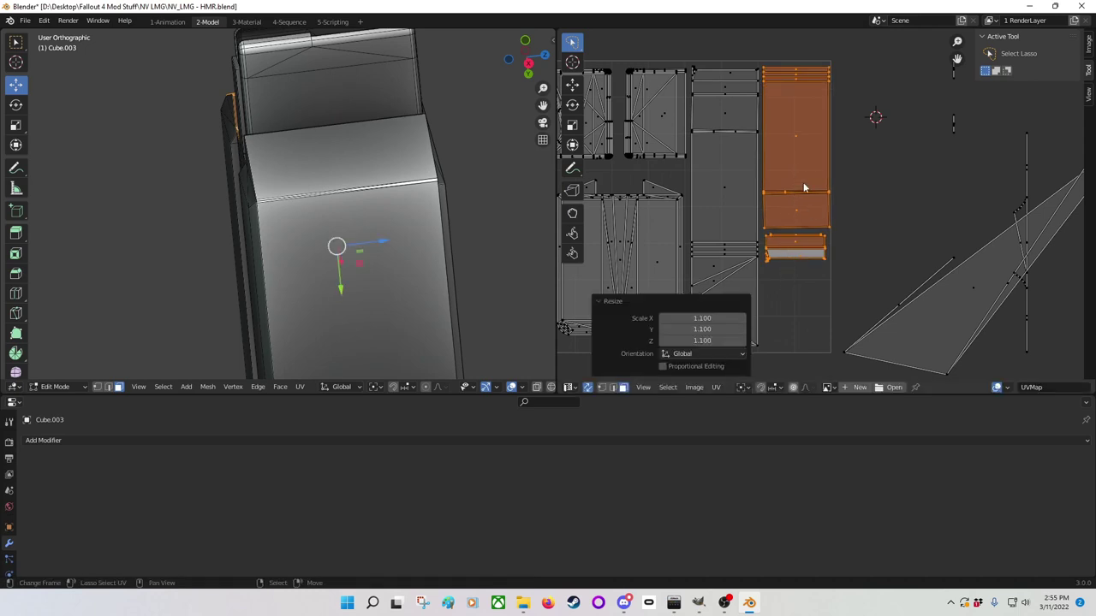
{"action": "key", "text": "g"}
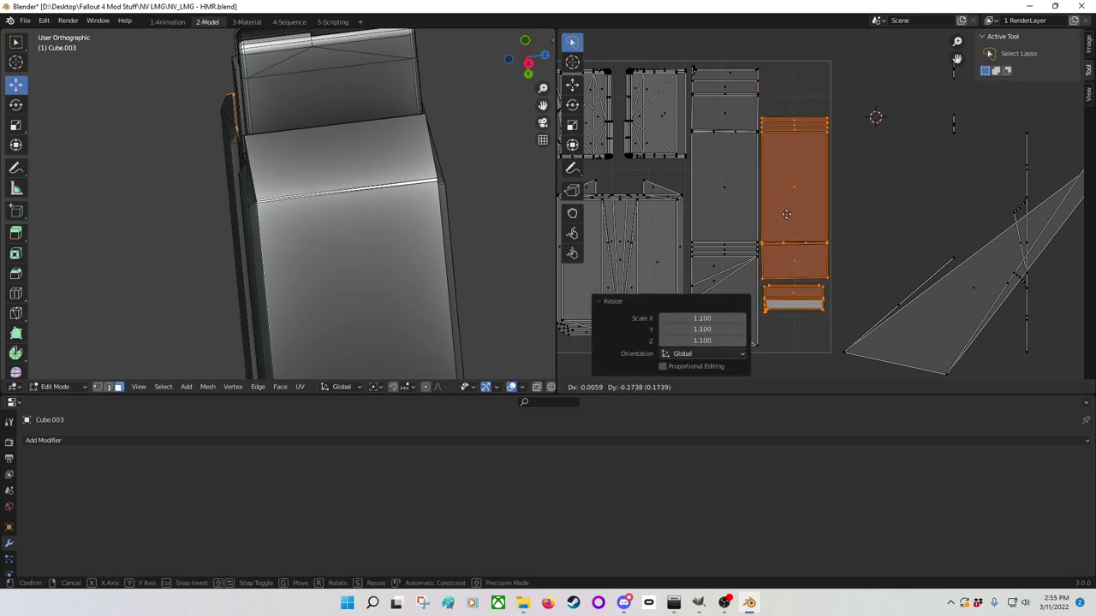
{"action": "left_click", "coordinate": [786, 214]}
Step: Move the two top square islands down about 0.0557 in Y, then deselect all UVs
{"action": "middle_click_drag", "start_coordinate": [657, 146], "coordinate": [772, 195]}
{"action": "left_click", "coordinate": [761, 164]}
{"action": "scroll", "coordinate": [761, 164], "scroll_direction": "up", "scroll_amount": 1}
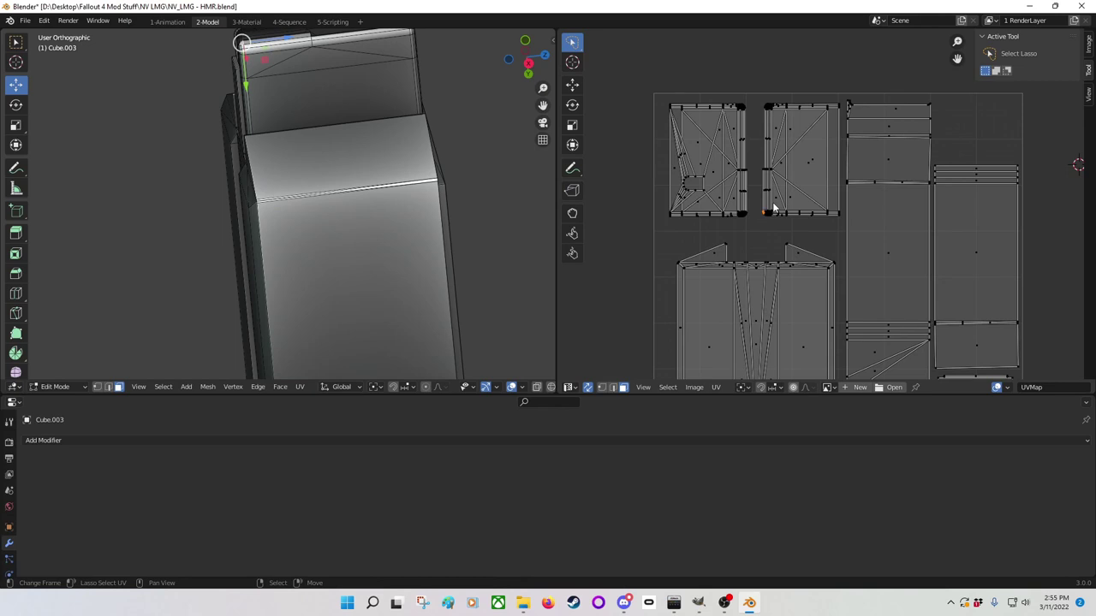
{"action": "scroll", "coordinate": [773, 208], "scroll_direction": "up", "scroll_amount": 2}
{"action": "middle_click_drag", "start_coordinate": [718, 178], "coordinate": [751, 224]}
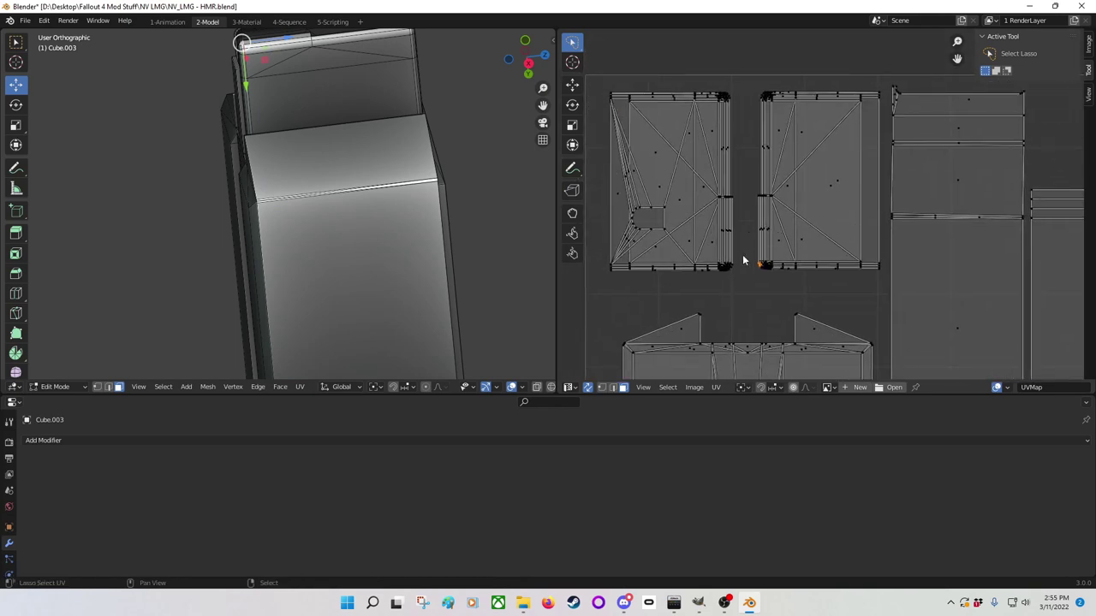
{"action": "mouse_move", "coordinate": [743, 260]}
{"action": "left_mouse_down"}
{"action": "mouse_move", "coordinate": [765, 283]}
{"action": "mouse_move", "coordinate": [872, 294]}
{"action": "mouse_move", "coordinate": [884, 272]}
{"action": "mouse_move", "coordinate": [893, 87]}
{"action": "mouse_move", "coordinate": [879, 114]}
{"action": "mouse_move", "coordinate": [836, 67]}
{"action": "mouse_move", "coordinate": [660, 71]}
{"action": "mouse_move", "coordinate": [582, 110]}
{"action": "mouse_move", "coordinate": [593, 250]}
{"action": "mouse_move", "coordinate": [620, 297]}
{"action": "mouse_move", "coordinate": [734, 282]}
{"action": "left_mouse_up"}
{"action": "key", "text": "g"}
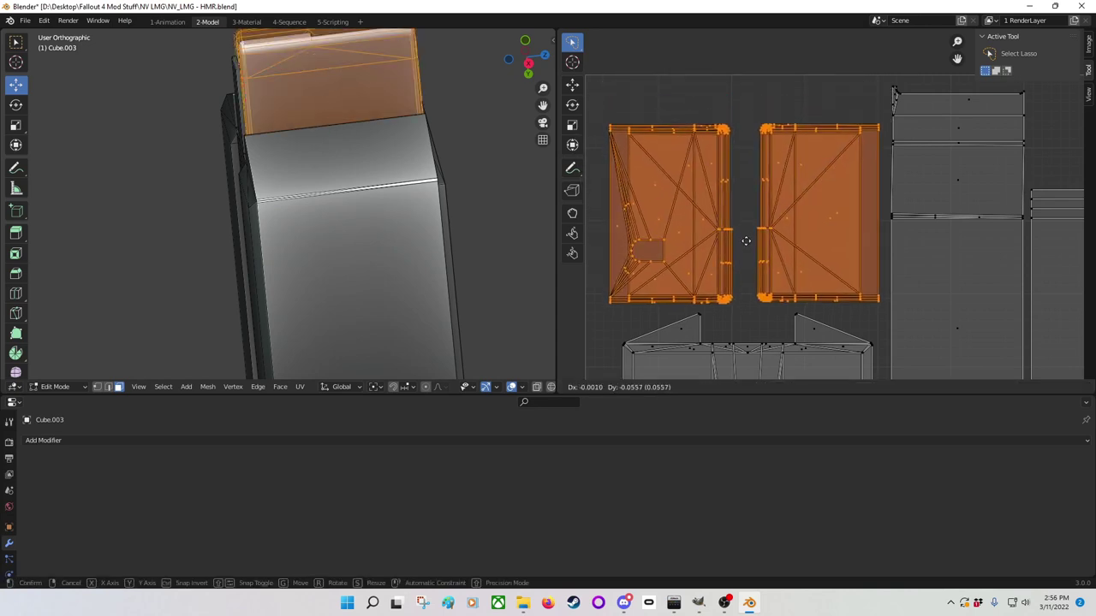
{"action": "left_click", "coordinate": [745, 242]}
{"action": "key", "text": "alt+a"}
{"action": "scroll", "coordinate": [745, 243], "scroll_direction": "down", "scroll_amount": 4}
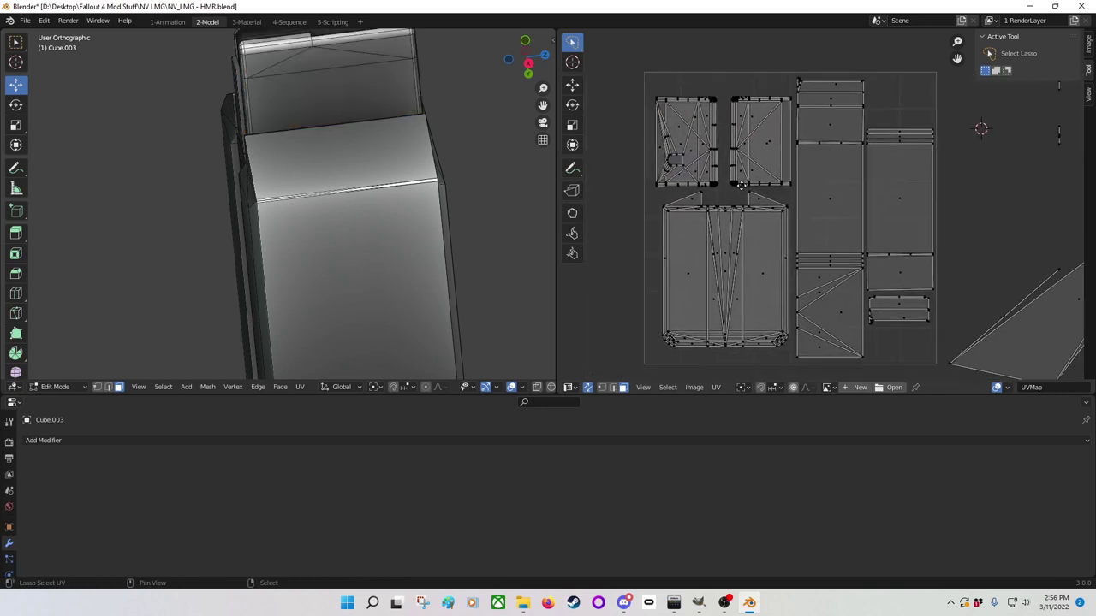
{"action": "middle_click_drag", "start_coordinate": [1080, 316], "coordinate": [1035, 288]}
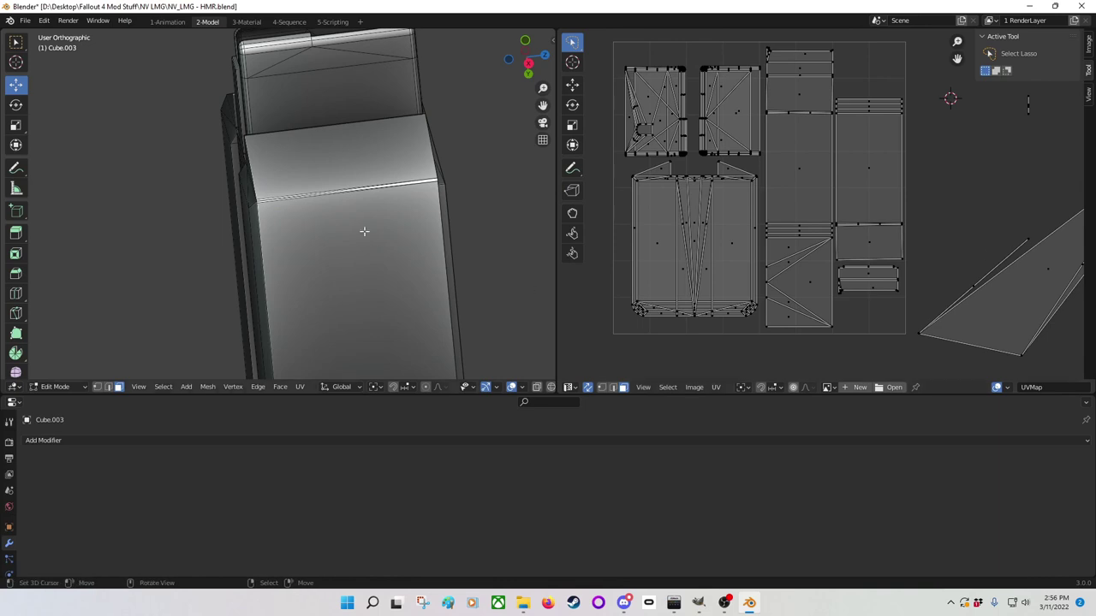
{"action": "middle_click_drag", "start_coordinate": [274, 158], "coordinate": [313, 159]}
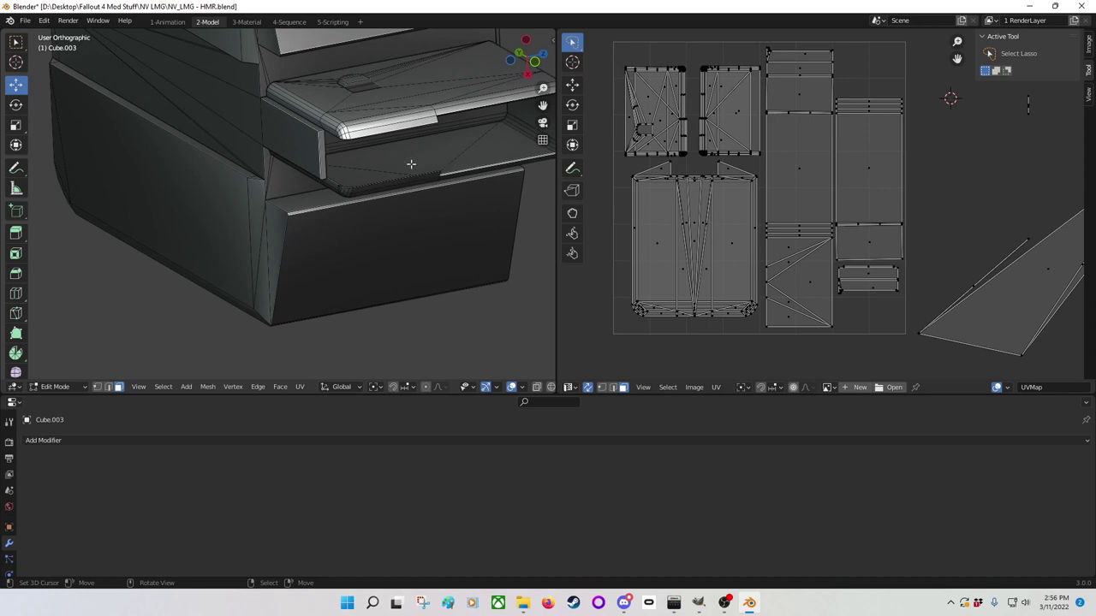
{"action": "middle_click_drag", "start_coordinate": [388, 187], "coordinate": [333, 38]}
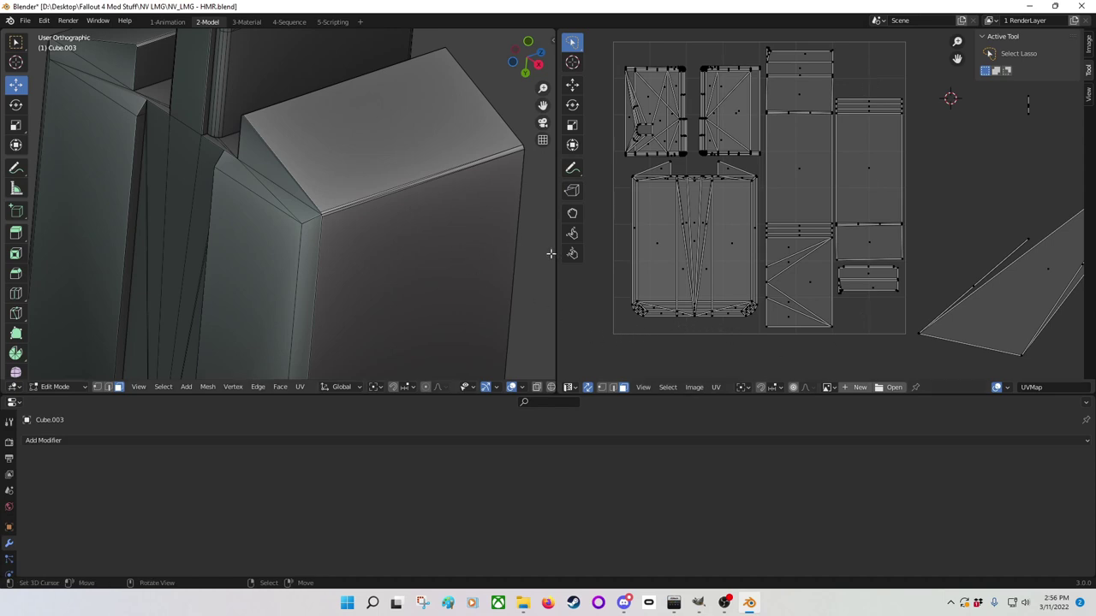
{"action": "middle_click_drag", "start_coordinate": [266, 154], "coordinate": [151, 256]}
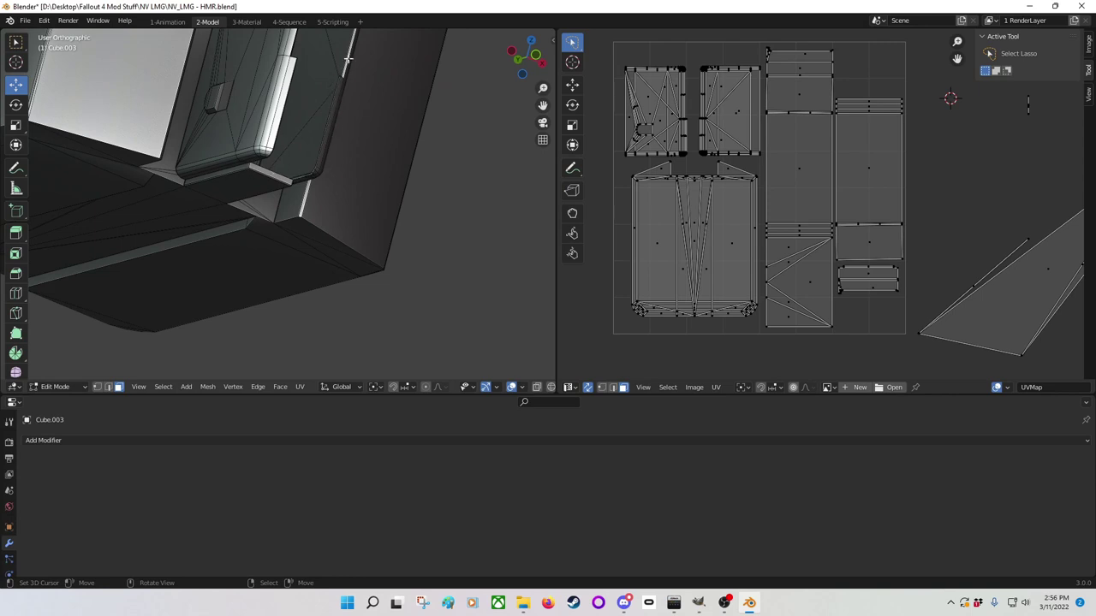
{"action": "middle_click_drag", "start_coordinate": [347, 58], "coordinate": [265, 58]}
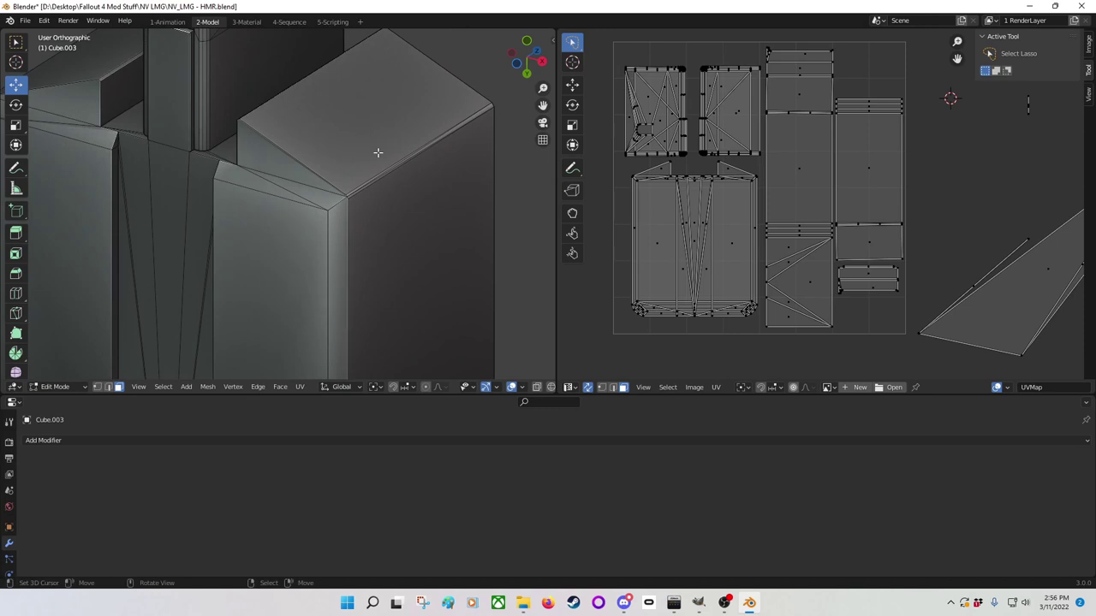
{"action": "scroll", "coordinate": [377, 151], "scroll_direction": "down", "scroll_amount": 6}
{"action": "middle_click_drag", "start_coordinate": [340, 239], "coordinate": [203, 223]}
{"action": "scroll", "coordinate": [269, 205], "scroll_direction": "down", "scroll_amount": 3}
{"action": "middle_click_drag", "start_coordinate": [268, 206], "coordinate": [317, 214], "text": "shift"}
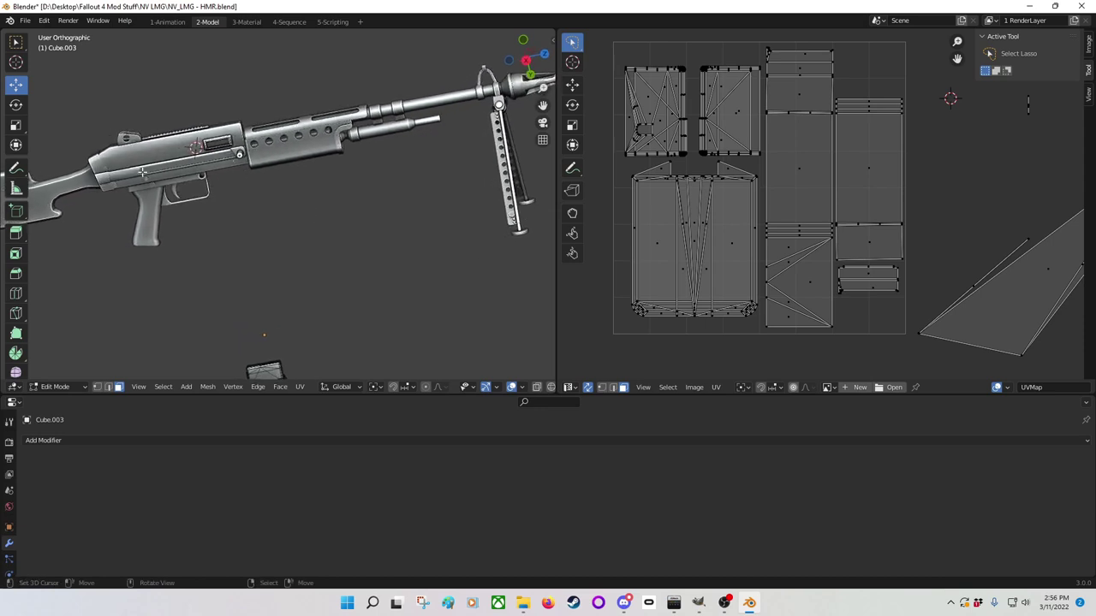
{"action": "middle_click_drag", "start_coordinate": [156, 171], "coordinate": [276, 206], "text": "shift"}
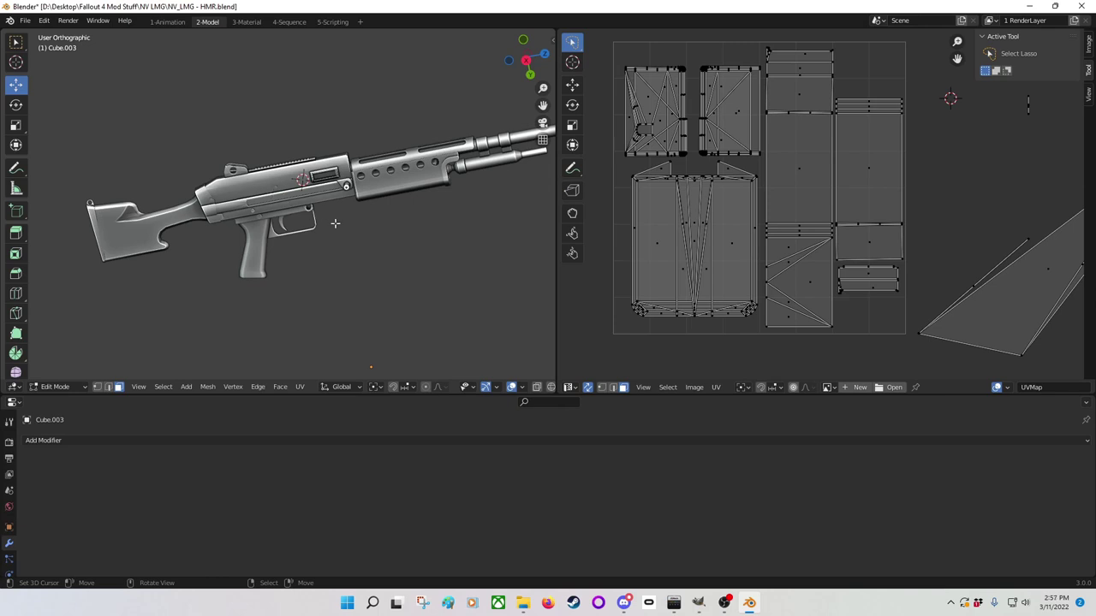
{"action": "middle_click_drag", "start_coordinate": [396, 237], "coordinate": [286, 274], "text": "shift"}
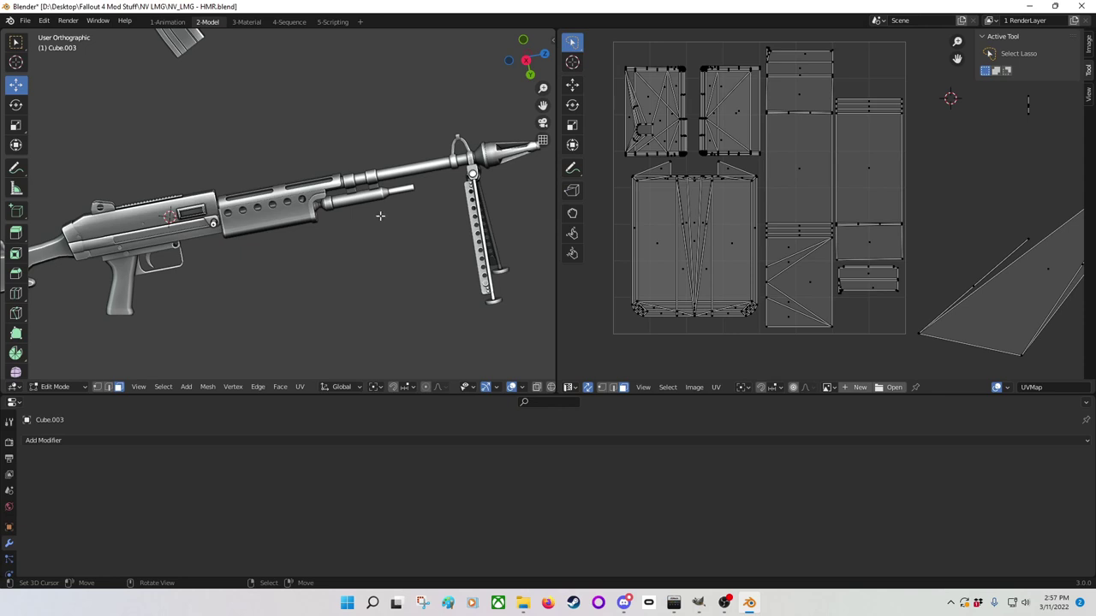
Step: In Object Mode, select the barrel Cylinder.002 and move it down away from the gun
{"action": "left_click", "coordinate": [60, 389]}
{"action": "left_click", "coordinate": [69, 377]}
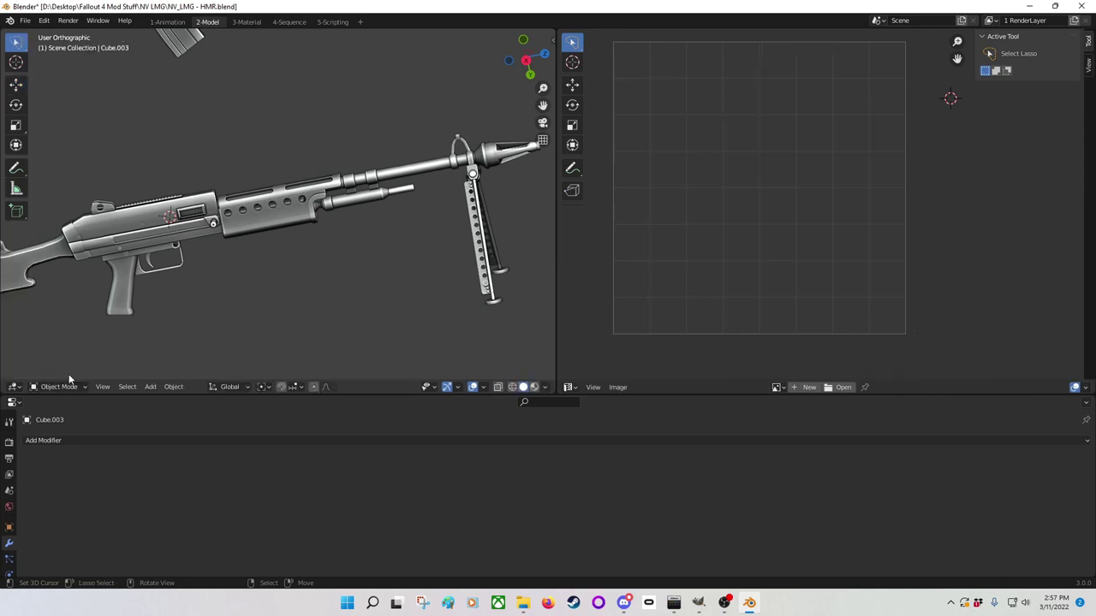
{"action": "left_click", "coordinate": [408, 172]}
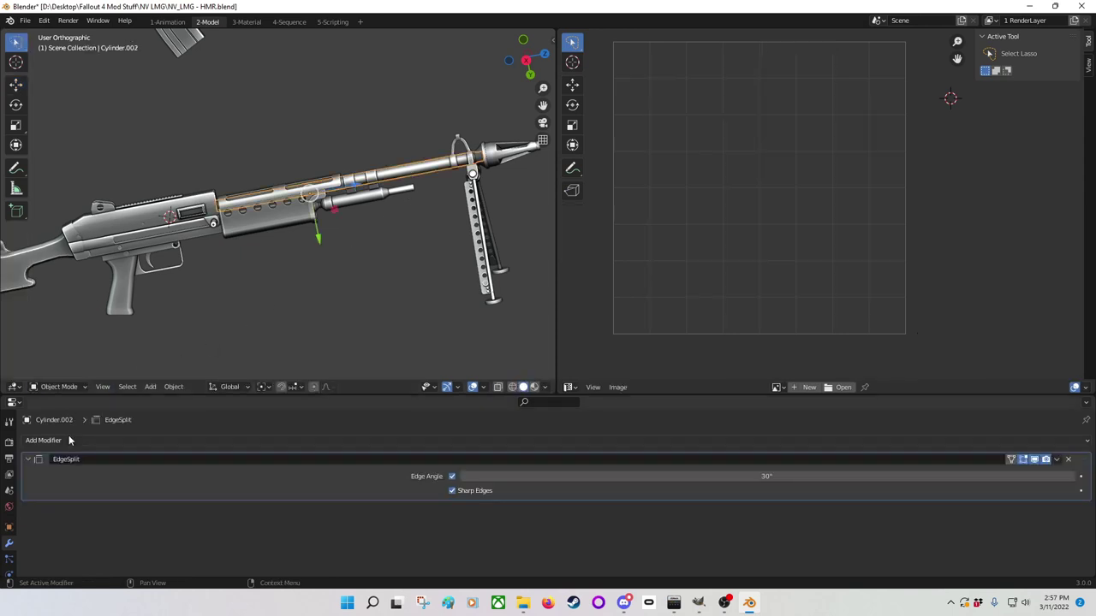
{"action": "scroll", "coordinate": [309, 240], "scroll_direction": "down", "scroll_amount": 2}
{"action": "middle_click_drag", "start_coordinate": [324, 250], "coordinate": [322, 135], "text": "shift"}
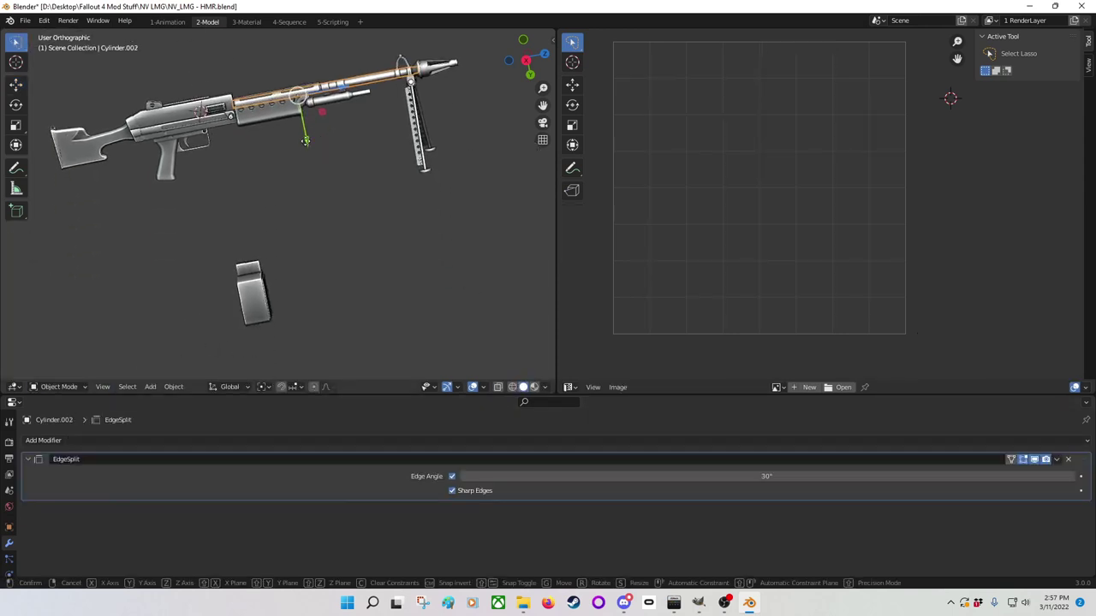
{"action": "left_click_drag", "start_coordinate": [322, 135], "coordinate": [350, 290]}
{"action": "scroll", "coordinate": [381, 295], "scroll_direction": "up", "scroll_amount": 3}
{"action": "middle_click_drag", "start_coordinate": [381, 295], "coordinate": [249, 265], "text": "shift"}
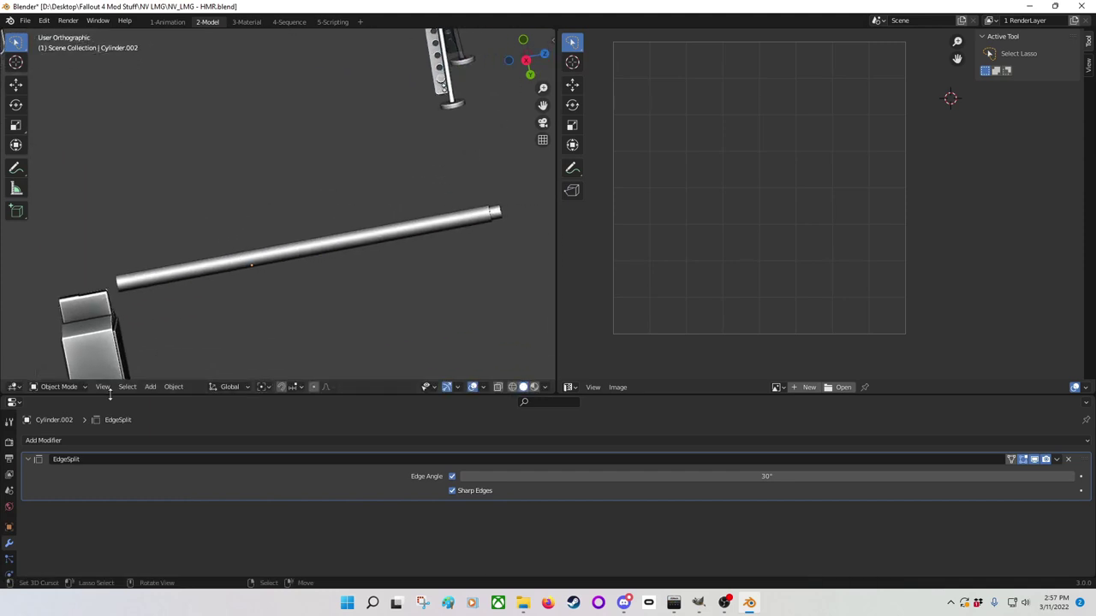
Step: Enter Edit Mode on the barrel and orbit to frame its end
{"action": "left_click", "coordinate": [79, 388]}
{"action": "left_click", "coordinate": [65, 372]}
{"action": "scroll", "coordinate": [253, 247], "scroll_direction": "up", "scroll_amount": 2}
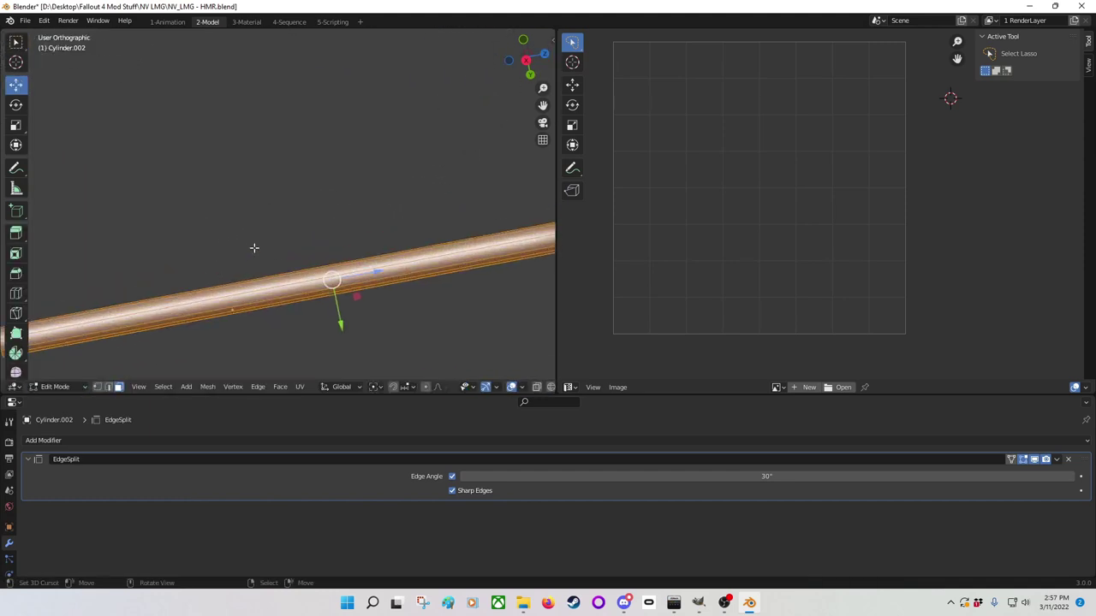
{"action": "middle_click_drag", "start_coordinate": [279, 242], "coordinate": [440, 166]}
{"action": "scroll", "coordinate": [237, 203], "scroll_direction": "up", "scroll_amount": 3}
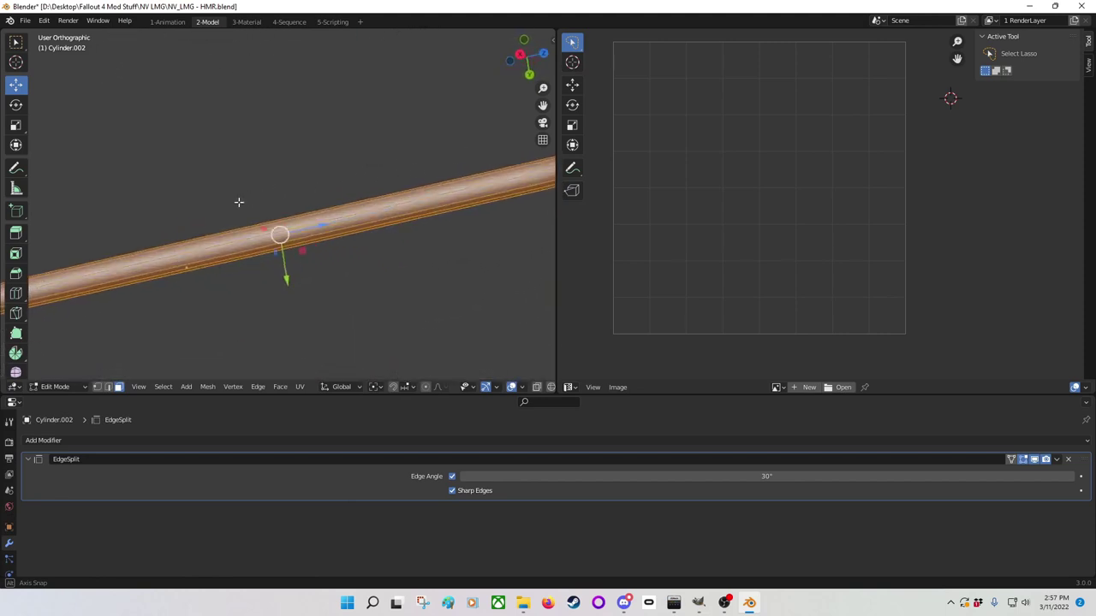
{"action": "middle_click_drag", "start_coordinate": [237, 203], "coordinate": [180, 224]}
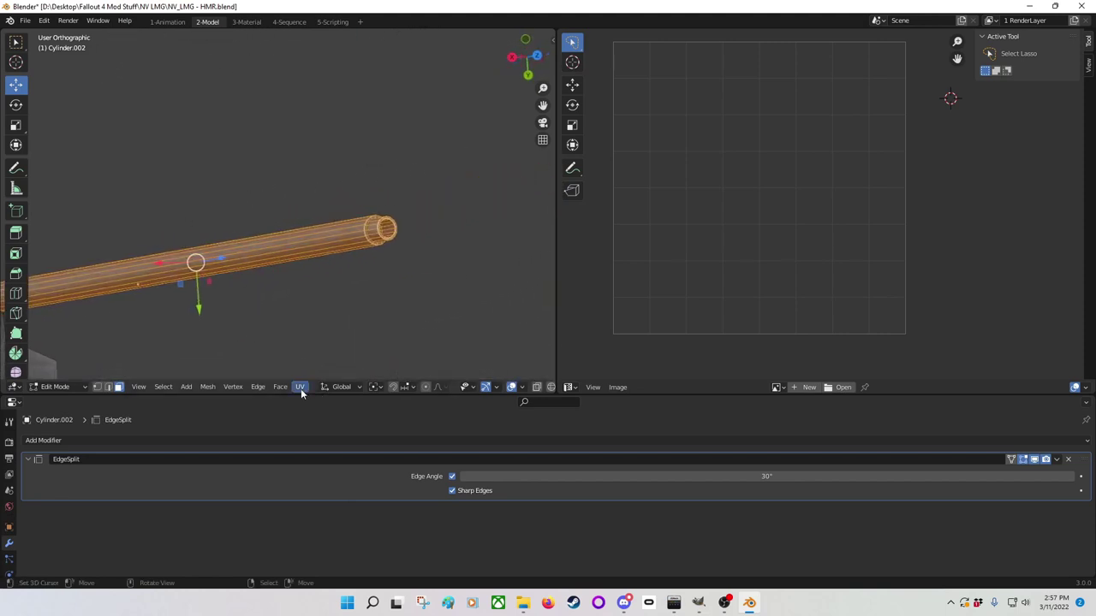
Step: Check the barrel's EdgeSplit modifier options and return to Object Mode
{"action": "left_click", "coordinate": [1057, 459]}
{"action": "left_click", "coordinate": [84, 383]}
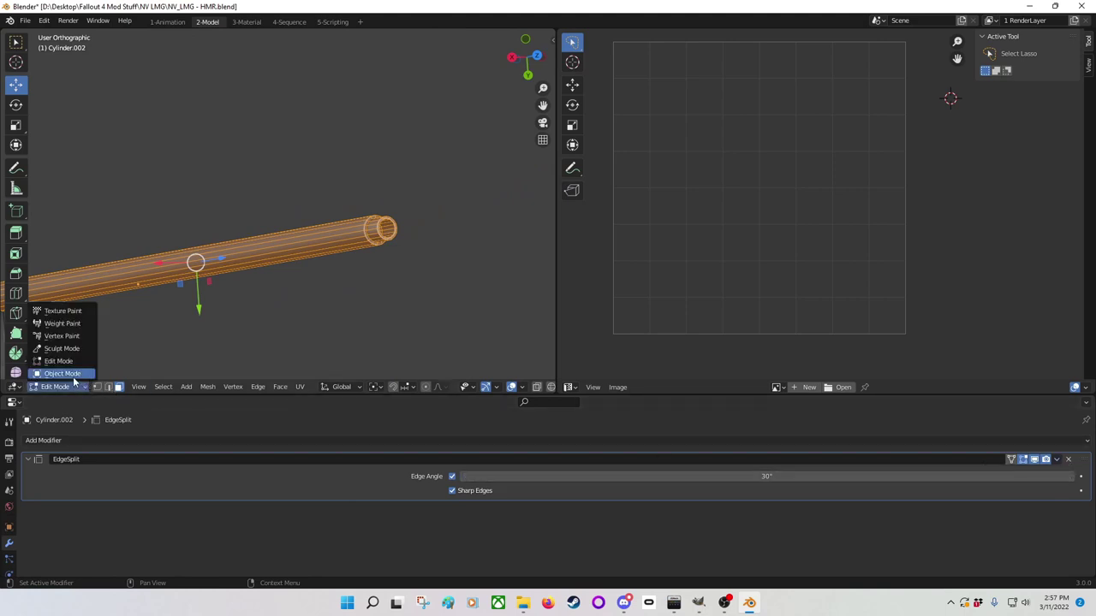
{"action": "left_click", "coordinate": [51, 376]}
Step: Apply the barrel's EdgeSplit modifier, then unwrap its mesh in Edit Mode
{"action": "left_click", "coordinate": [1056, 459]}
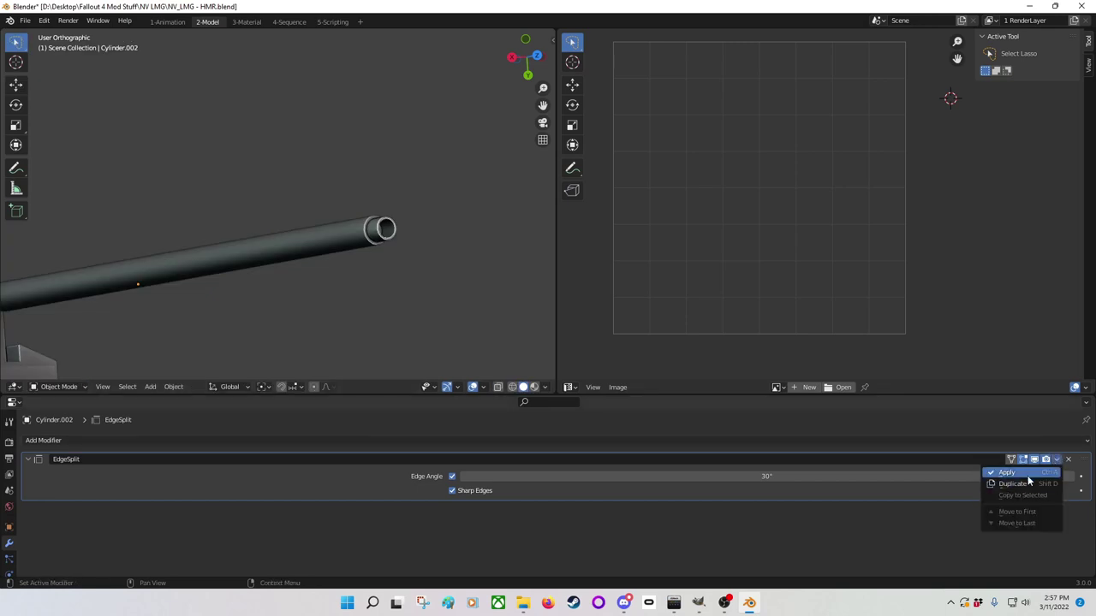
{"action": "left_click", "coordinate": [1019, 473]}
{"action": "left_click", "coordinate": [51, 387]}
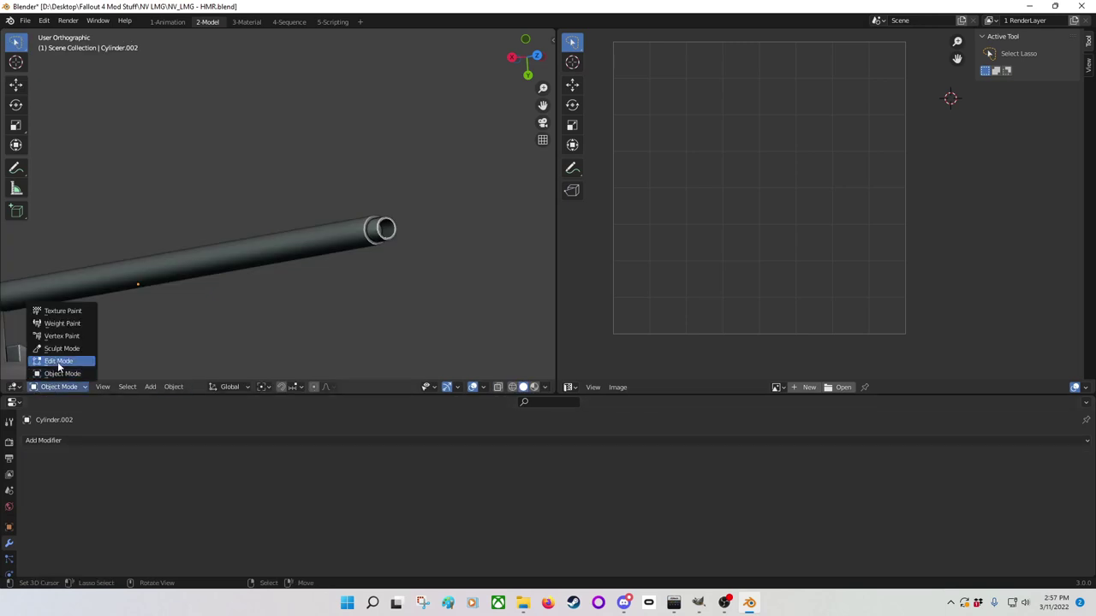
{"action": "left_click", "coordinate": [60, 361]}
{"action": "left_click", "coordinate": [300, 387]}
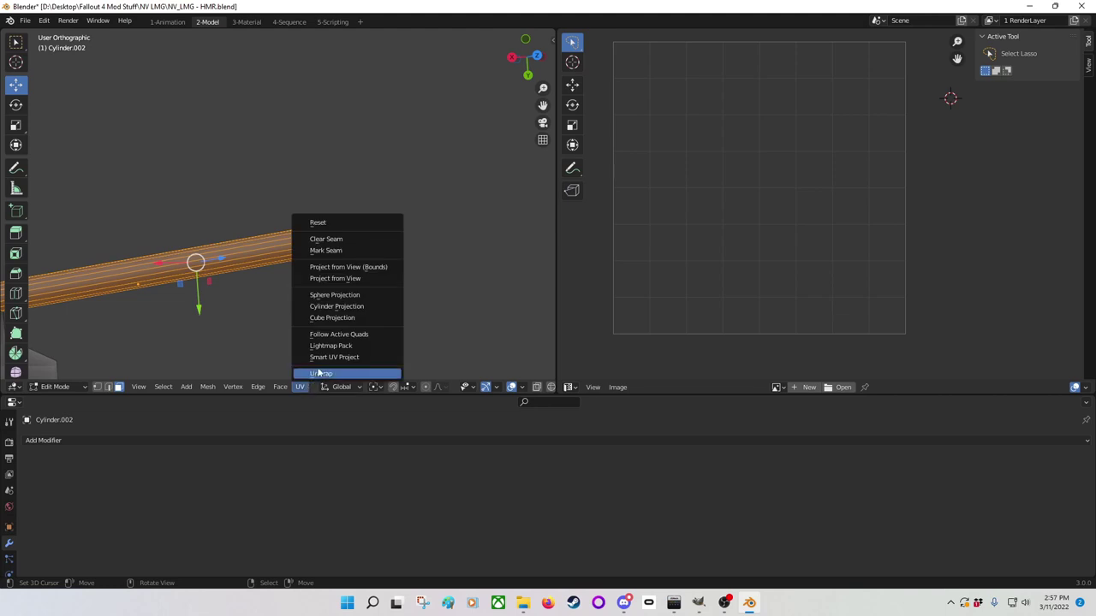
{"action": "left_click", "coordinate": [320, 374]}
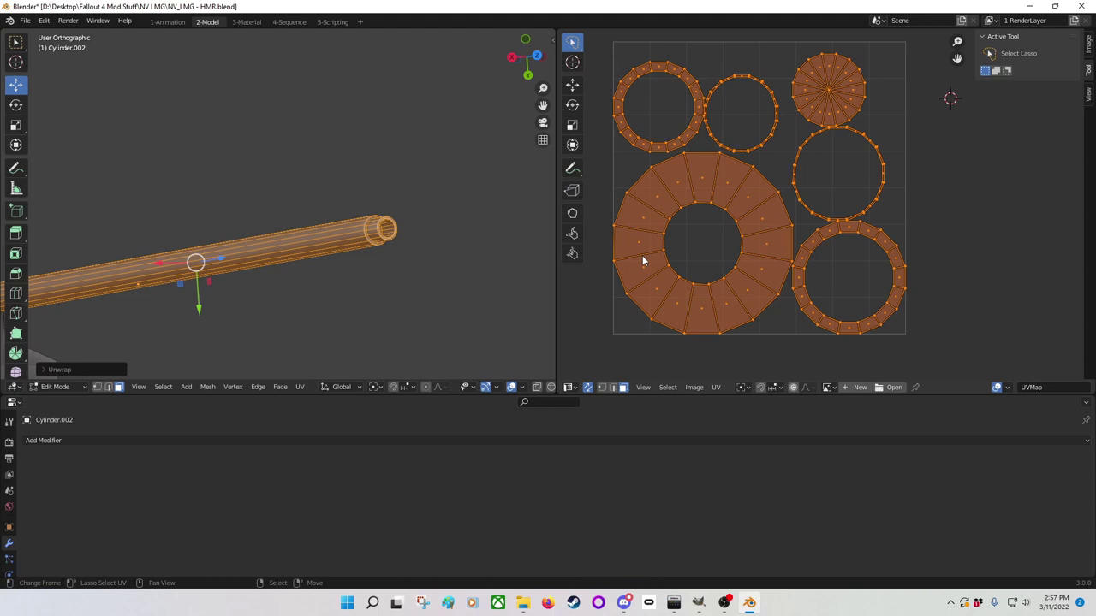
Step: Select the barrel's whole end ring and move its UV island outside the UV square
{"action": "scroll", "coordinate": [643, 261], "scroll_direction": "up", "scroll_amount": 4}
{"action": "scroll", "coordinate": [709, 296], "scroll_direction": "down", "scroll_amount": 4}
{"action": "scroll", "coordinate": [457, 291], "scroll_direction": "up", "scroll_amount": 4}
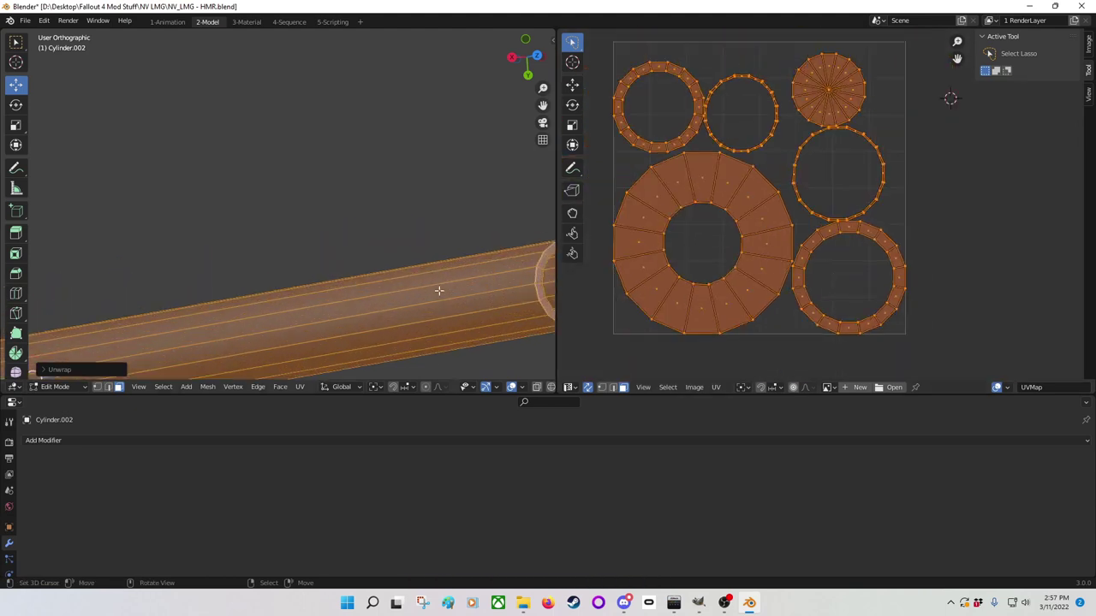
{"action": "scroll", "coordinate": [438, 288], "scroll_direction": "down", "scroll_amount": 1}
{"action": "scroll", "coordinate": [247, 262], "scroll_direction": "up", "scroll_amount": 2}
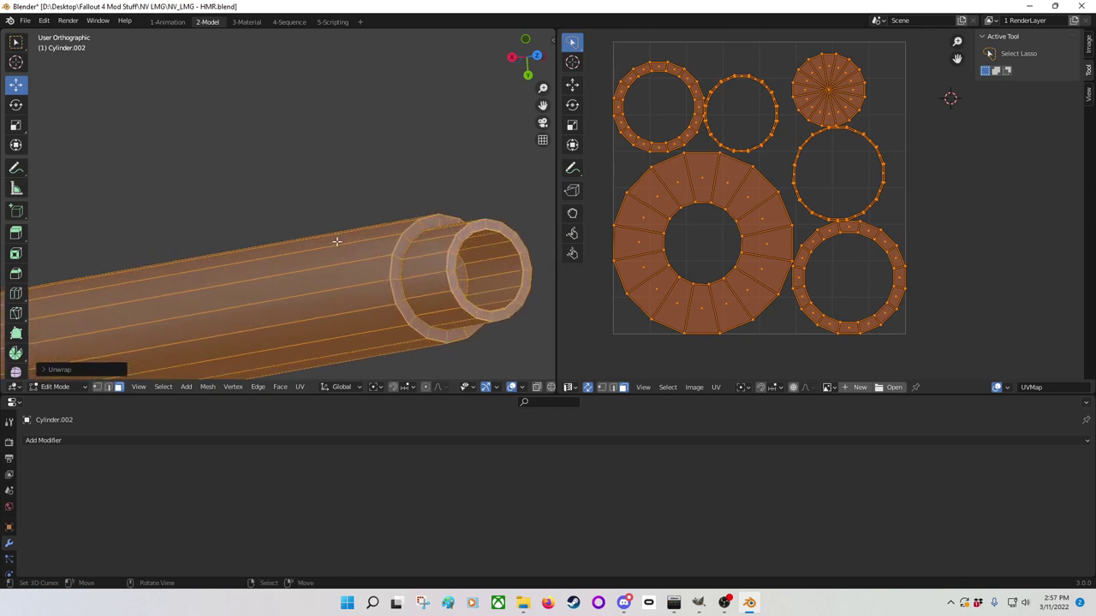
{"action": "left_click", "coordinate": [397, 259]}
{"action": "key", "text": "ctrl+KP_Add"}
{"action": "key", "text": "ctrl+KP_Add"}
{"action": "key", "text": "ctrl+KP_Add"}
{"action": "key", "text": "ctrl+KP_Add"}
{"action": "key", "text": "ctrl+KP_Add"}
{"action": "key", "text": "ctrl+KP_Add"}
{"action": "key", "text": "ctrl+KP_Add"}
{"action": "key", "text": "ctrl+KP_Add"}
{"action": "key", "text": "ctrl+KP_Add"}
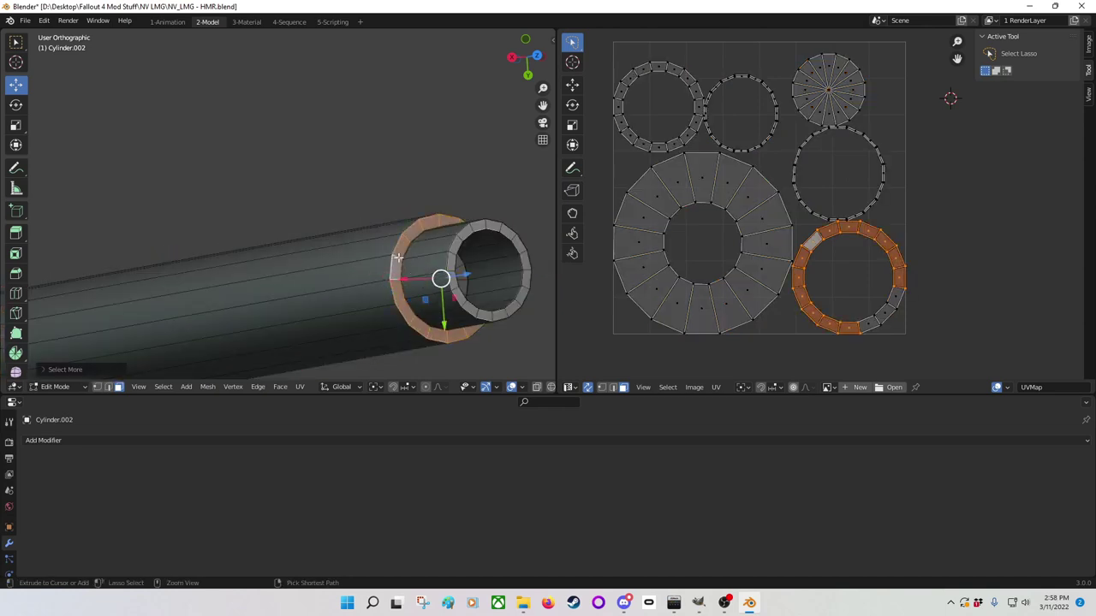
{"action": "key", "text": "g"}
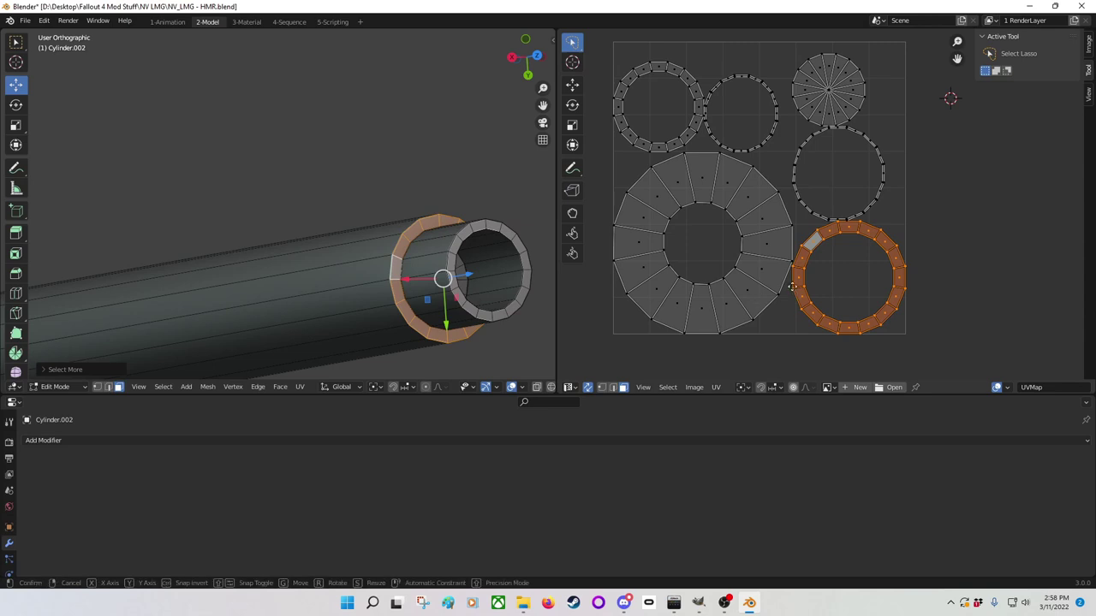
{"action": "left_click", "coordinate": [918, 275]}
Step: Select the whole end cap and move its UV island right of the UV square
{"action": "left_click", "coordinate": [462, 276]}
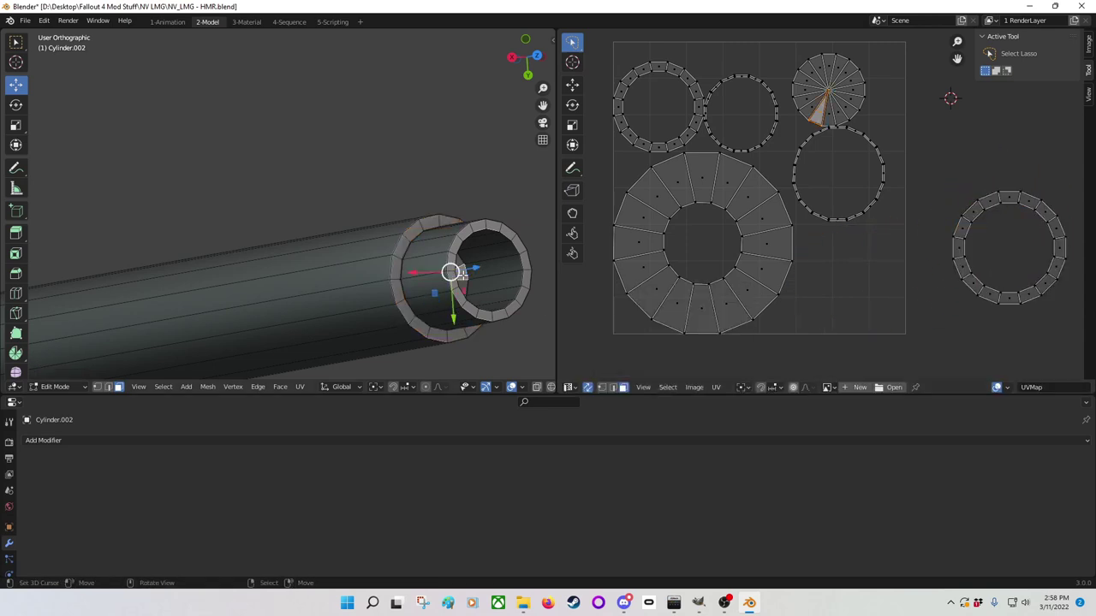
{"action": "key", "text": "ctrl+KP_Add"}
{"action": "key", "text": "g"}
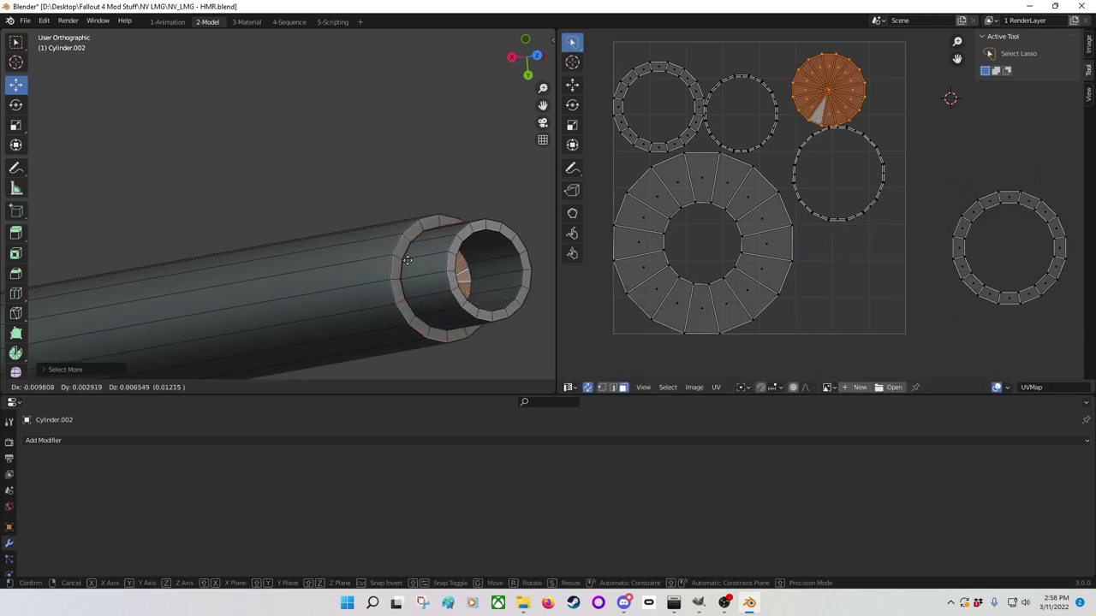
{"action": "key", "text": "Escape"}
{"action": "key", "text": "g"}
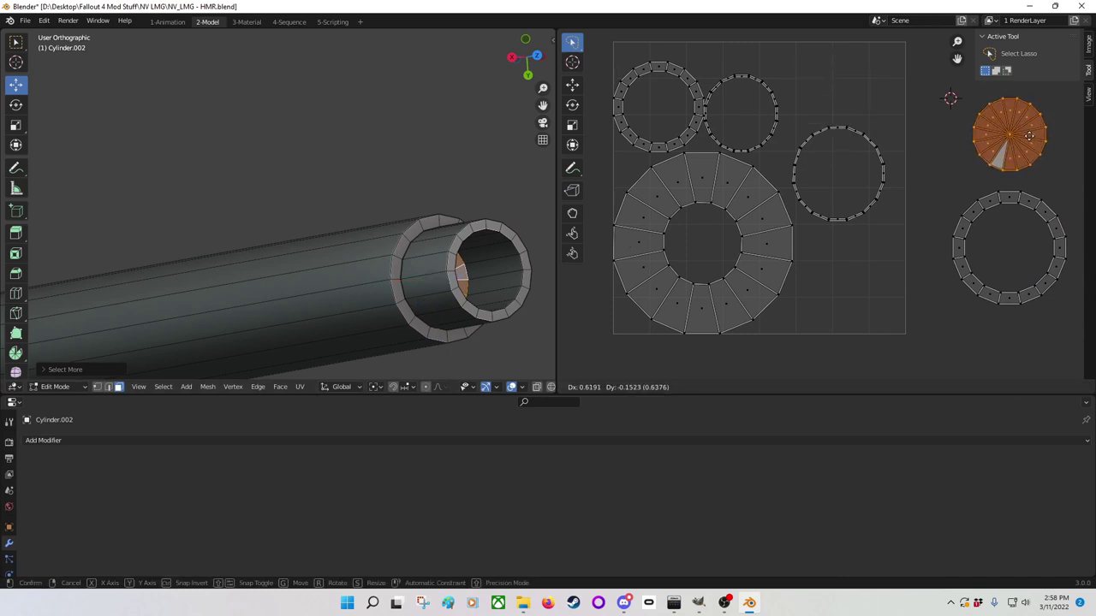
{"action": "left_click", "coordinate": [976, 128]}
Step: Select the tube's end rim and move its UV island off the UV square
{"action": "left_click", "coordinate": [448, 264]}
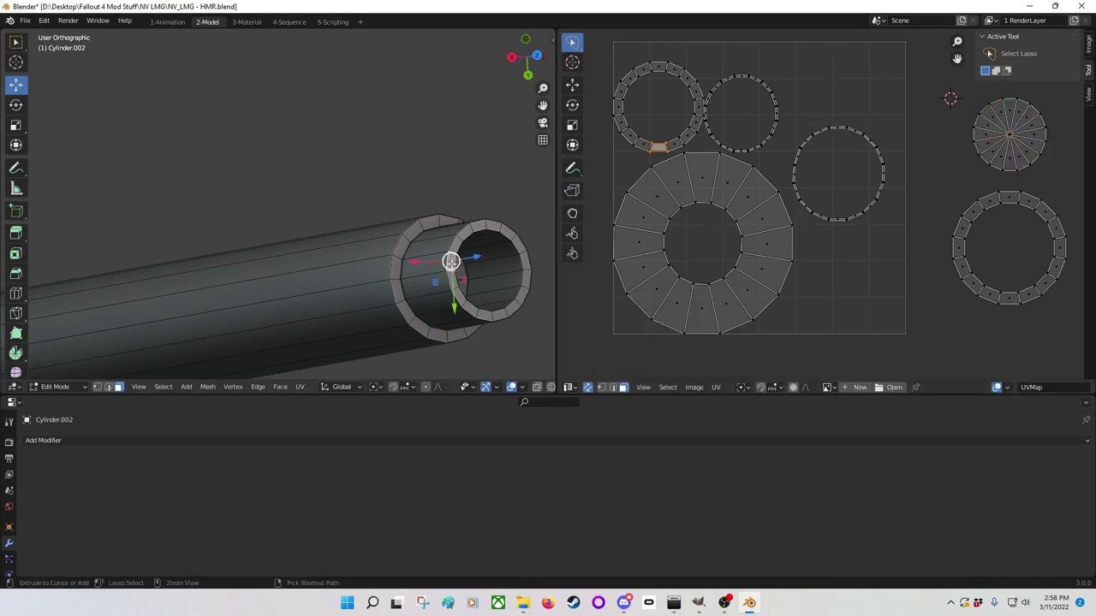
{"action": "key", "text": "ctrl+KP_Add"}
{"action": "key", "text": "ctrl+KP_Add"}
{"action": "key", "text": "ctrl+KP_Add"}
{"action": "key", "text": "ctrl+KP_Add"}
{"action": "key", "text": "ctrl+KP_Add"}
{"action": "key", "text": "ctrl+KP_Add"}
{"action": "key", "text": "ctrl+KP_Add"}
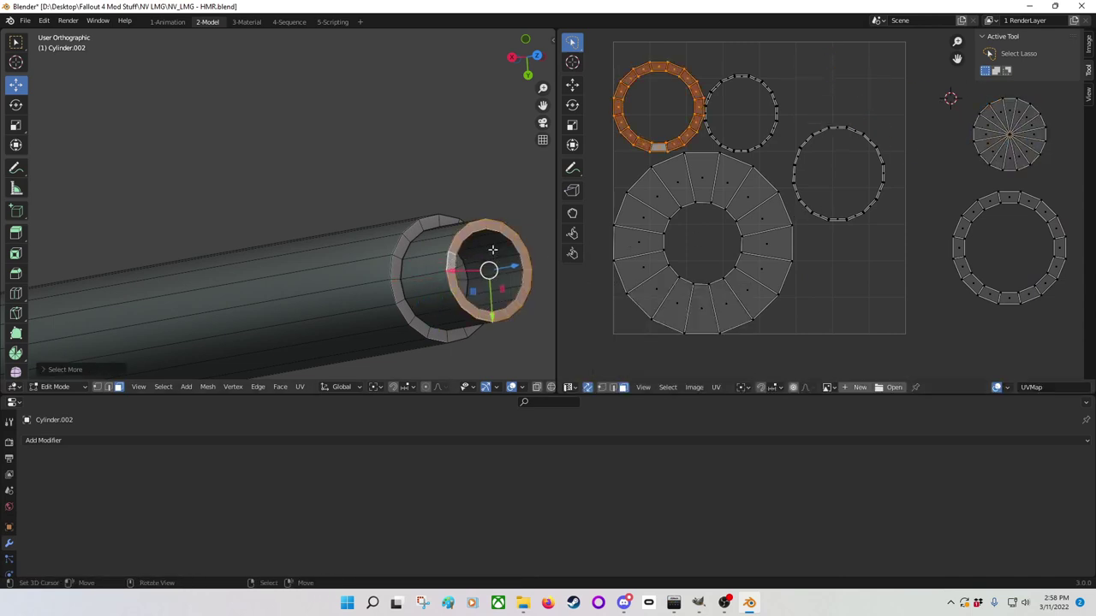
{"action": "key", "text": "g"}
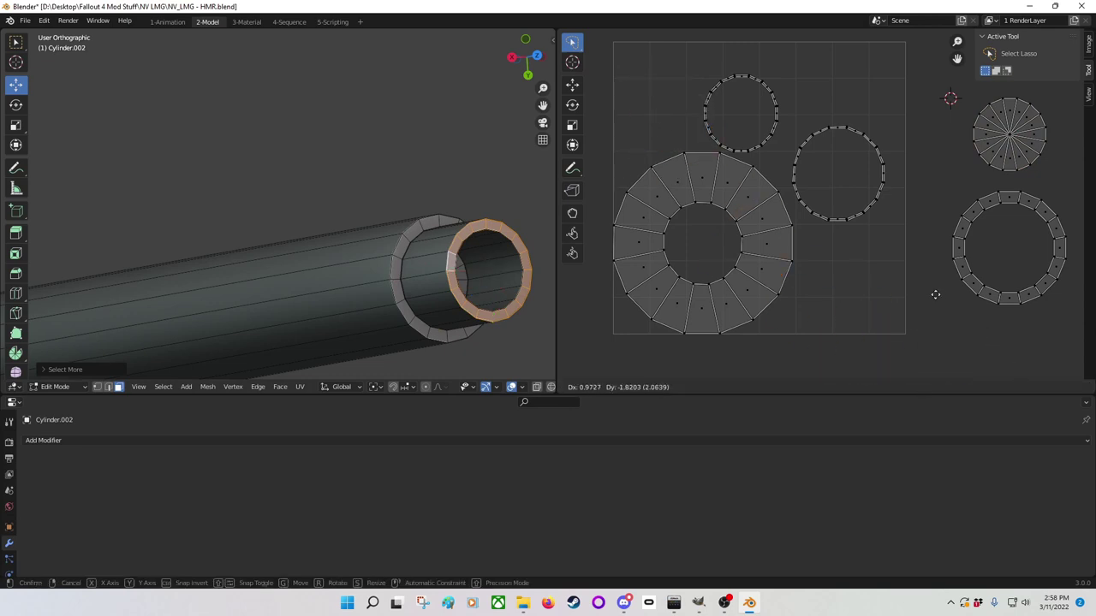
{"action": "left_click", "coordinate": [892, 289]}
{"action": "scroll", "coordinate": [893, 289], "scroll_direction": "down", "scroll_amount": 7}
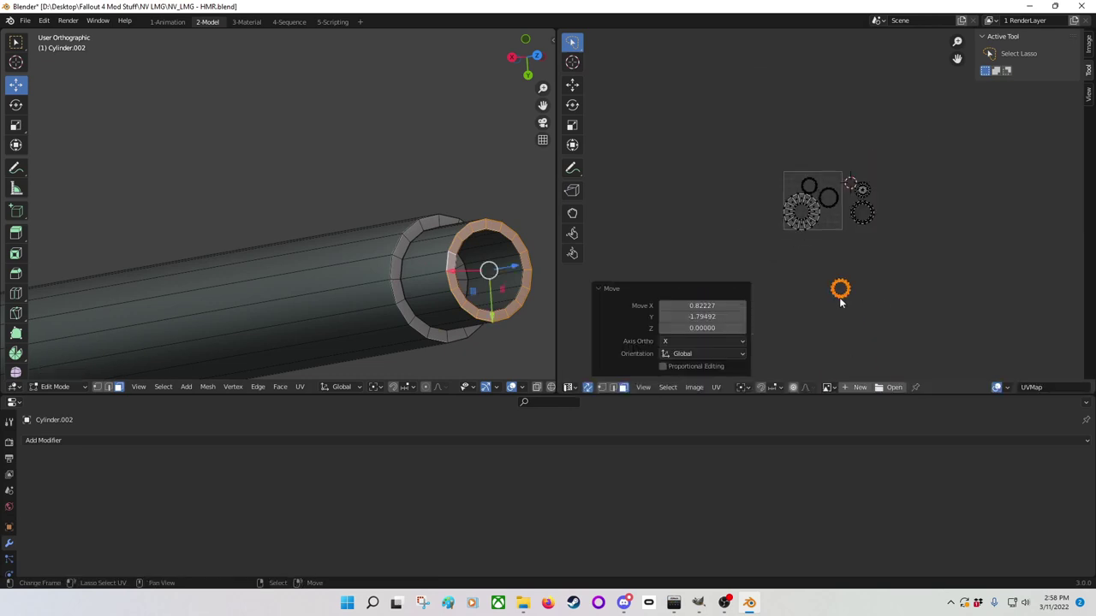
{"action": "key", "text": "g"}
{"action": "left_click", "coordinate": [875, 202]}
{"action": "middle_click_drag", "start_coordinate": [479, 261], "coordinate": [438, 288]}
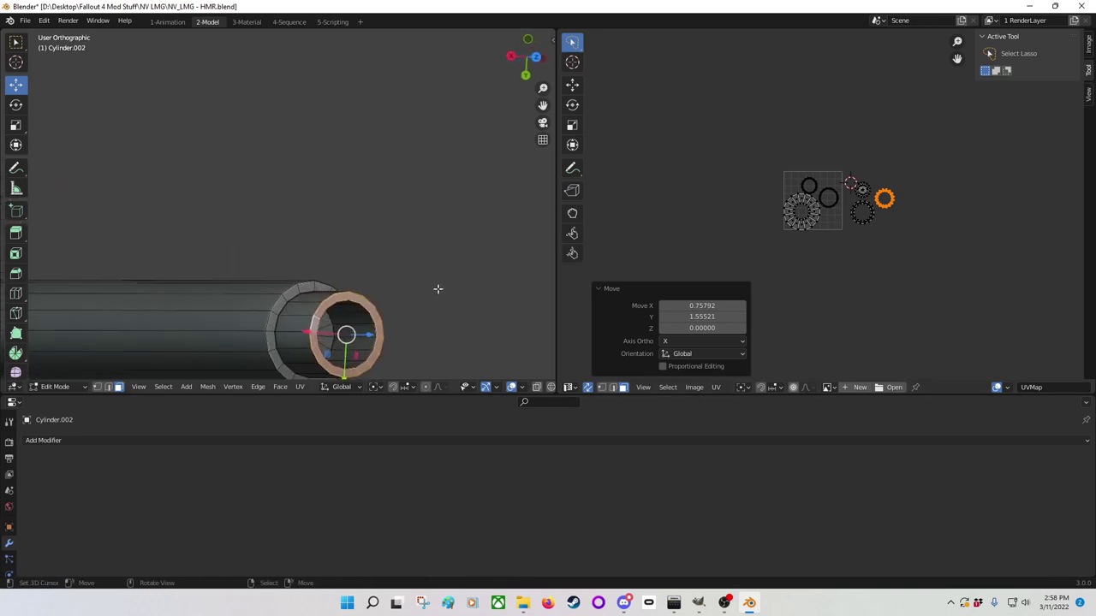
{"action": "mouse_move", "coordinate": [357, 260]}
{"action": "middle_mouse_down"}
{"action": "mouse_move", "coordinate": [201, 311]}
{"action": "mouse_move", "coordinate": [372, 265]}
{"action": "mouse_move", "coordinate": [364, 254]}
{"action": "middle_mouse_up"}
{"action": "left_click", "coordinate": [364, 254]}
{"action": "scroll", "coordinate": [775, 217], "scroll_direction": "up", "scroll_amount": 3}
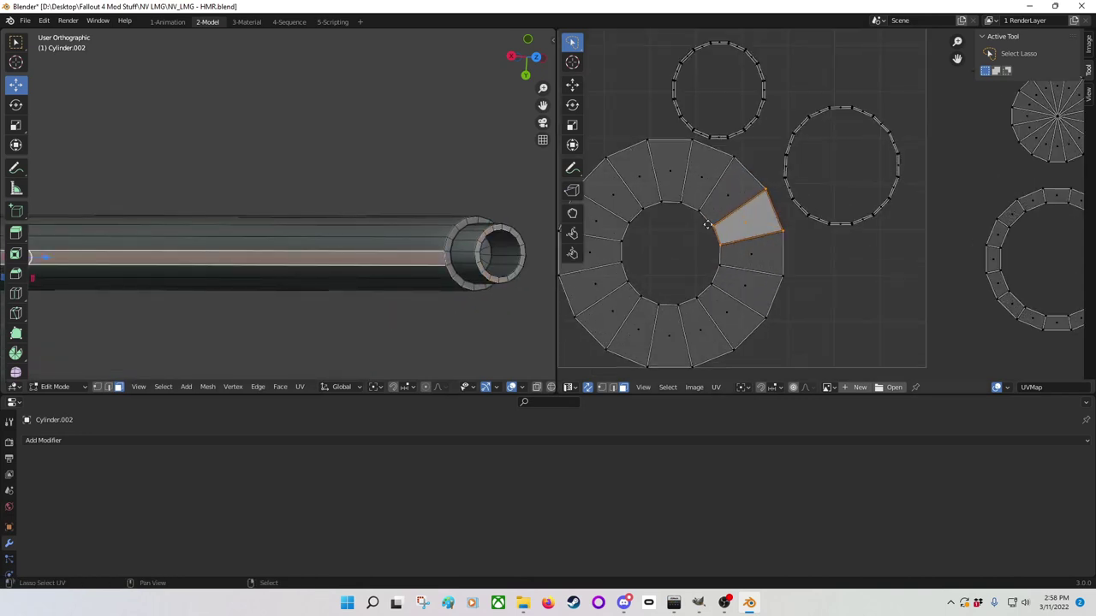
{"action": "left_click", "coordinate": [770, 216], "text": "ctrl"}
{"action": "key", "text": "ctrl+KP_Add"}
{"action": "key", "text": "ctrl+KP_Add"}
{"action": "key", "text": "ctrl+KP_Add"}
{"action": "key", "text": "ctrl+KP_Add"}
{"action": "key", "text": "ctrl+KP_Add"}
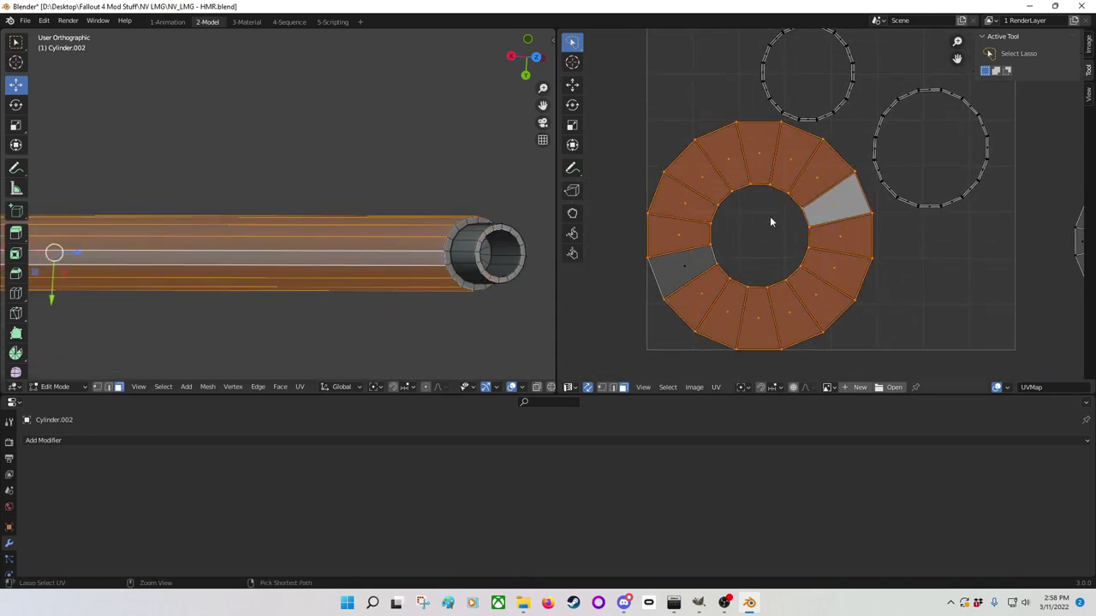
{"action": "scroll", "coordinate": [257, 252], "scroll_direction": "down", "scroll_amount": 3}
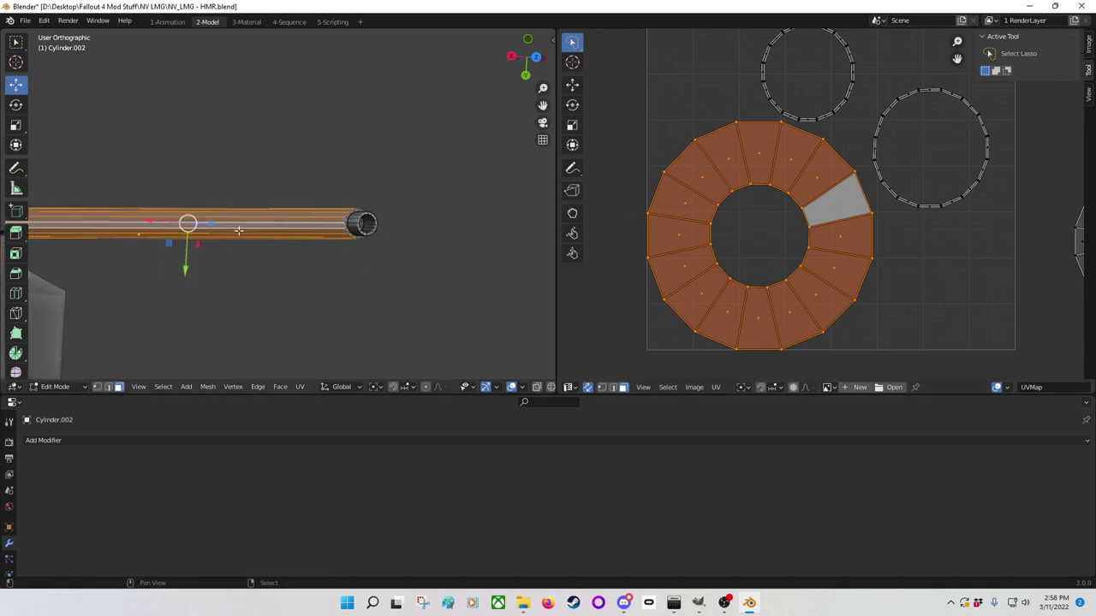
{"action": "middle_click_drag", "start_coordinate": [159, 239], "coordinate": [282, 259], "text": "shift"}
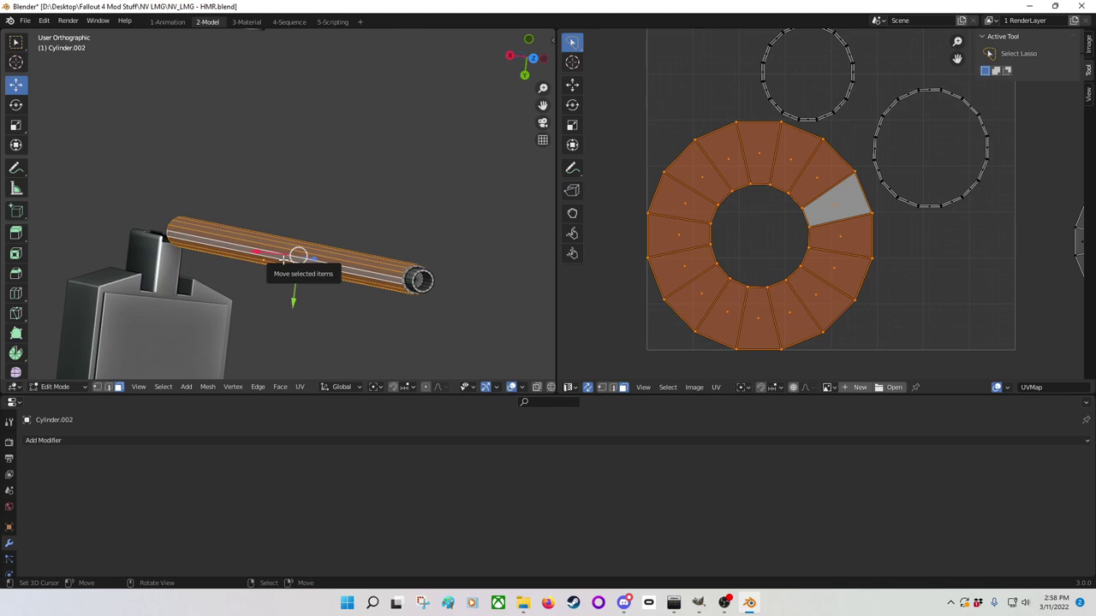
{"action": "scroll", "coordinate": [283, 259], "scroll_direction": "up", "scroll_amount": 4}
{"action": "middle_click_drag", "start_coordinate": [269, 262], "coordinate": [176, 166], "text": "shift"}
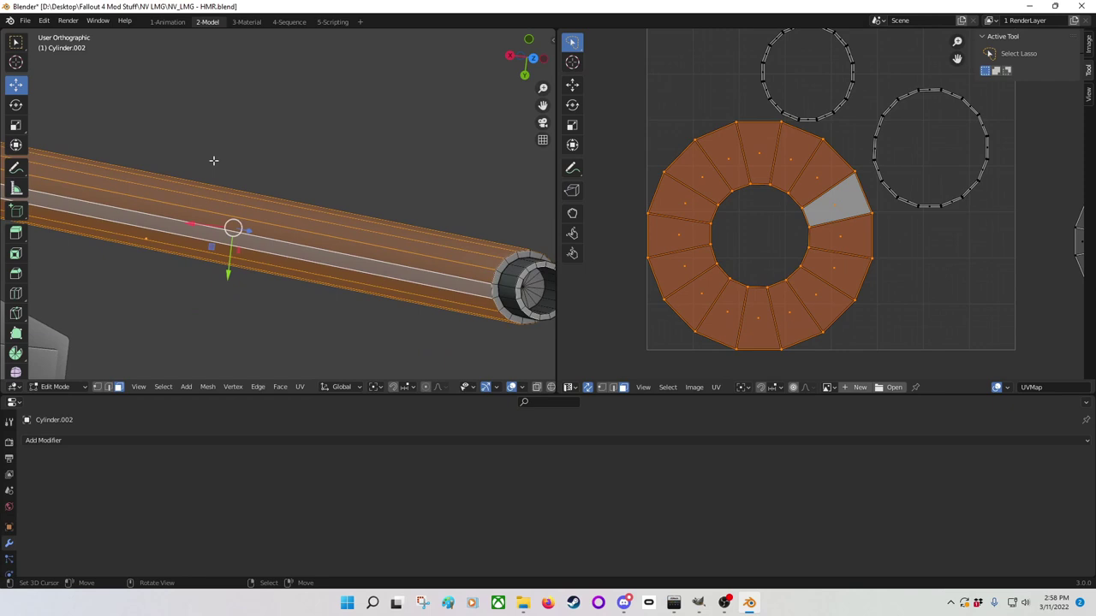
{"action": "scroll", "coordinate": [213, 160], "scroll_direction": "down", "scroll_amount": 4}
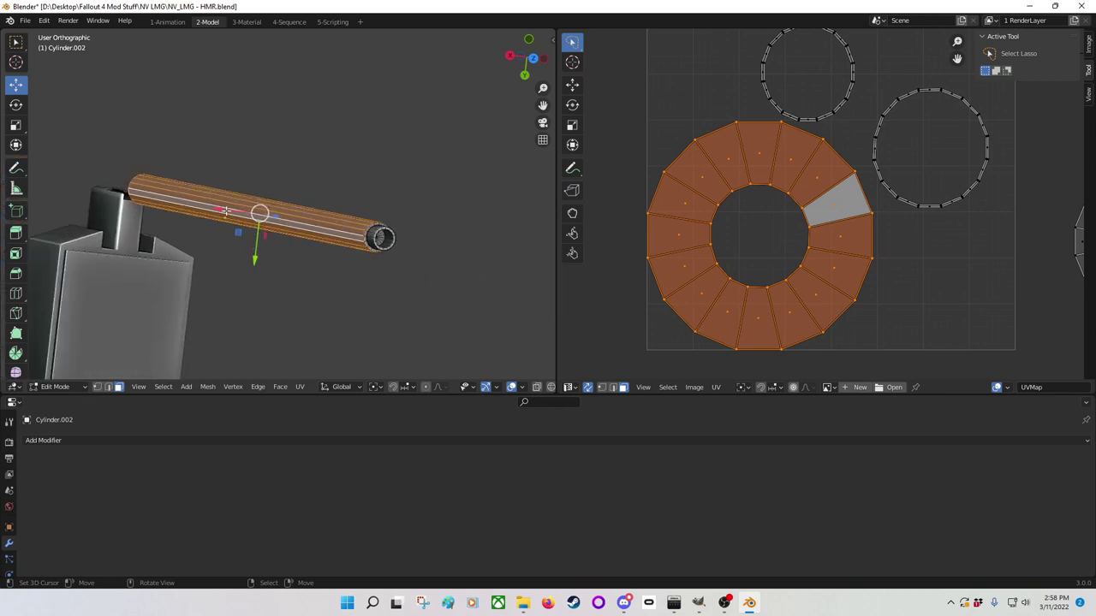
{"action": "middle_click_drag", "start_coordinate": [214, 160], "coordinate": [398, 203]}
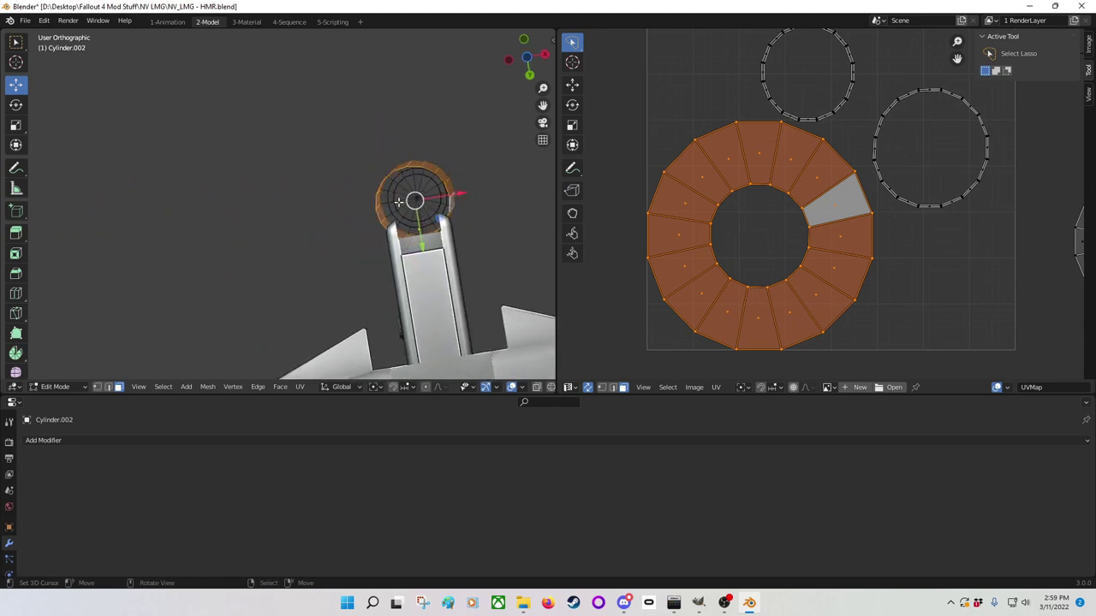
Step: View the cylinder from Top, then Right Orthographic, rotating slightly around it
{"action": "key", "text": "KP_7"}
{"action": "scroll", "coordinate": [371, 203], "scroll_direction": "up", "scroll_amount": 5}
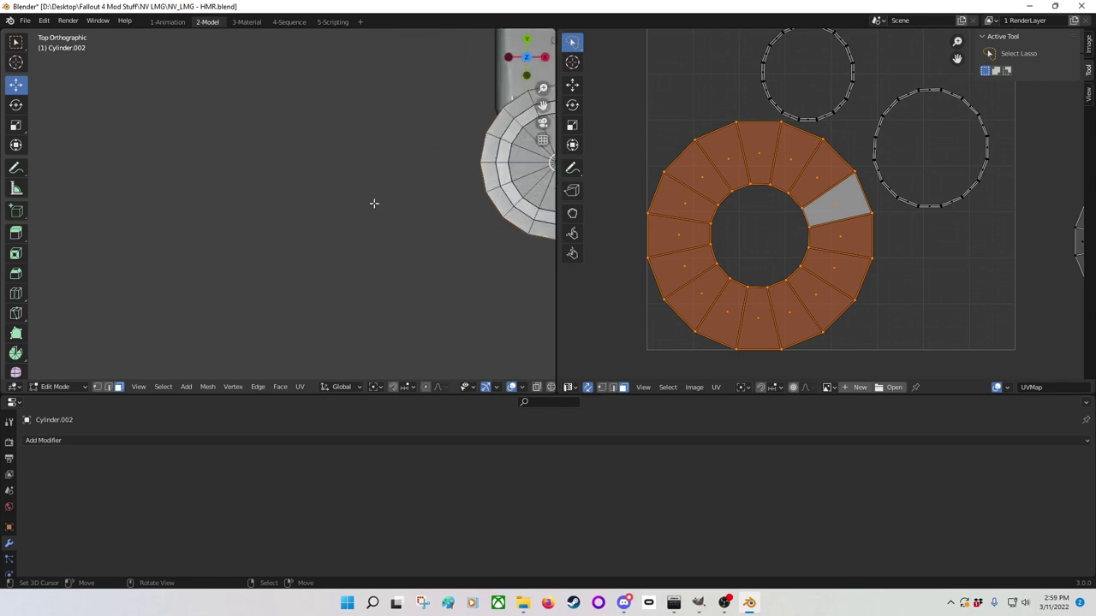
{"action": "middle_click_drag", "start_coordinate": [308, 220], "coordinate": [183, 255], "text": "shift"}
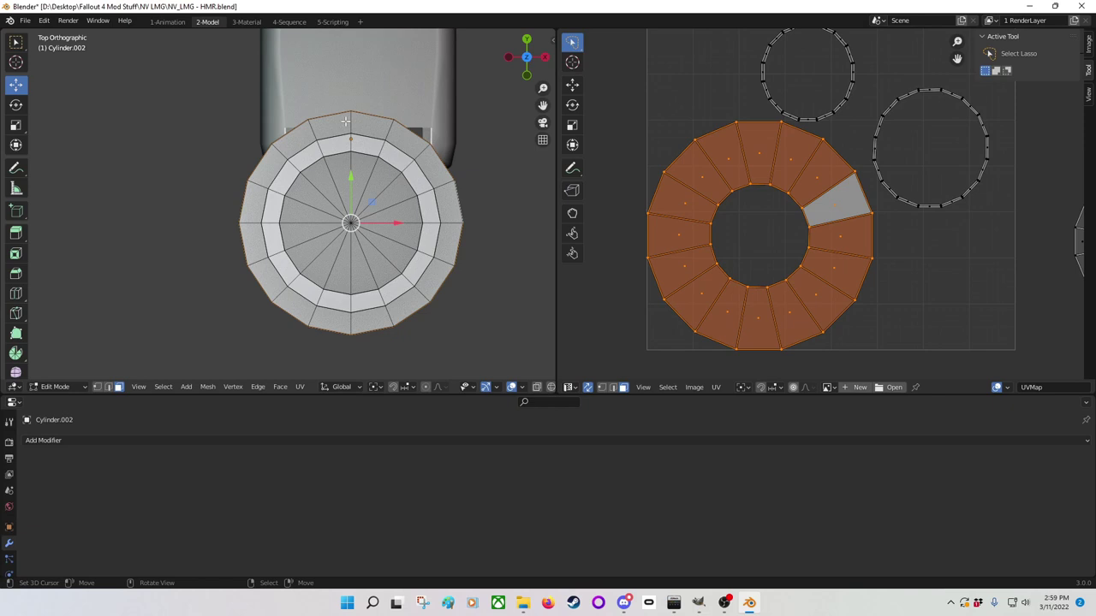
{"action": "key", "text": "KP_3"}
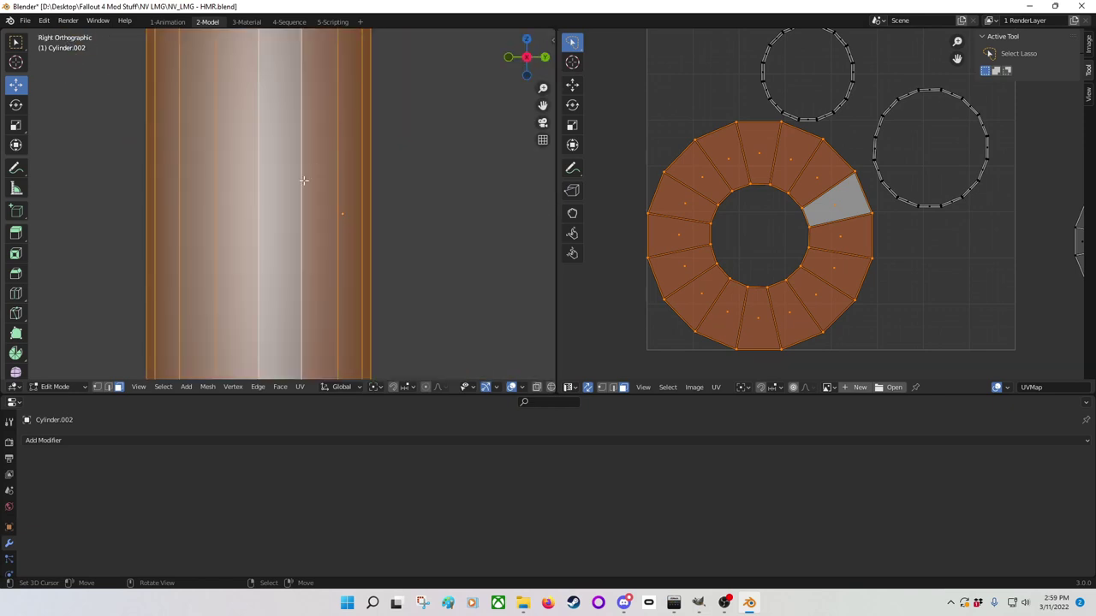
{"action": "key", "text": "KP_6"}
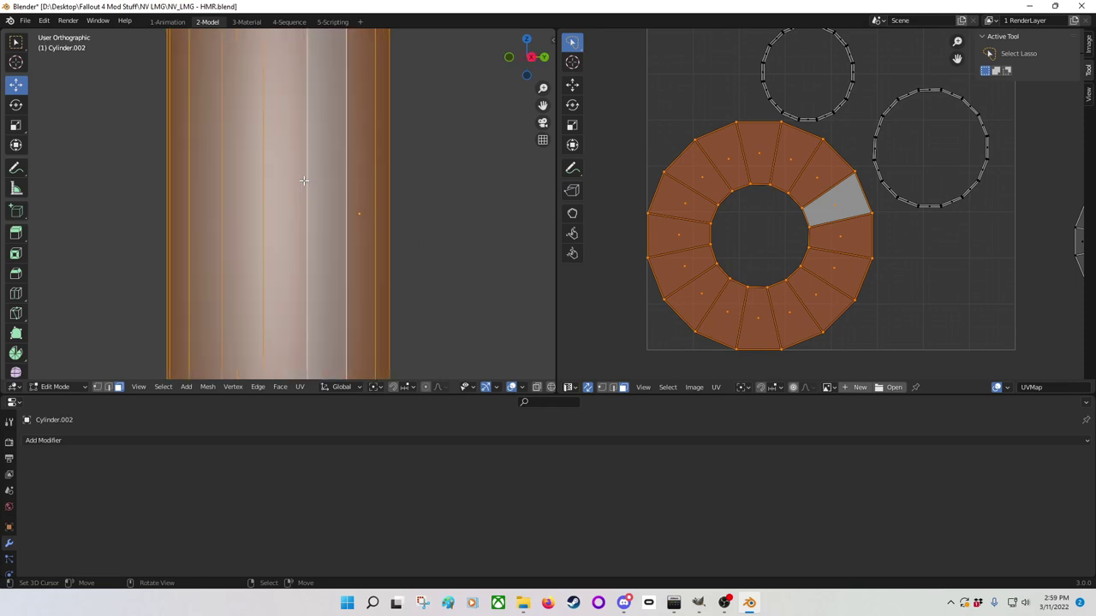
{"action": "key", "text": "KP_6"}
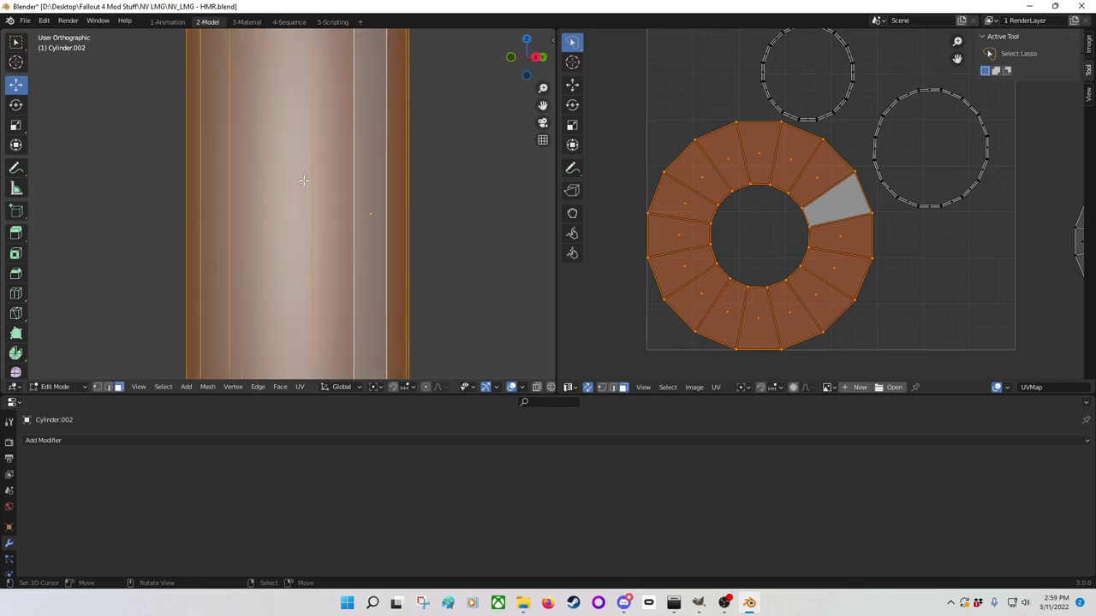
{"action": "key", "text": "KP_6"}
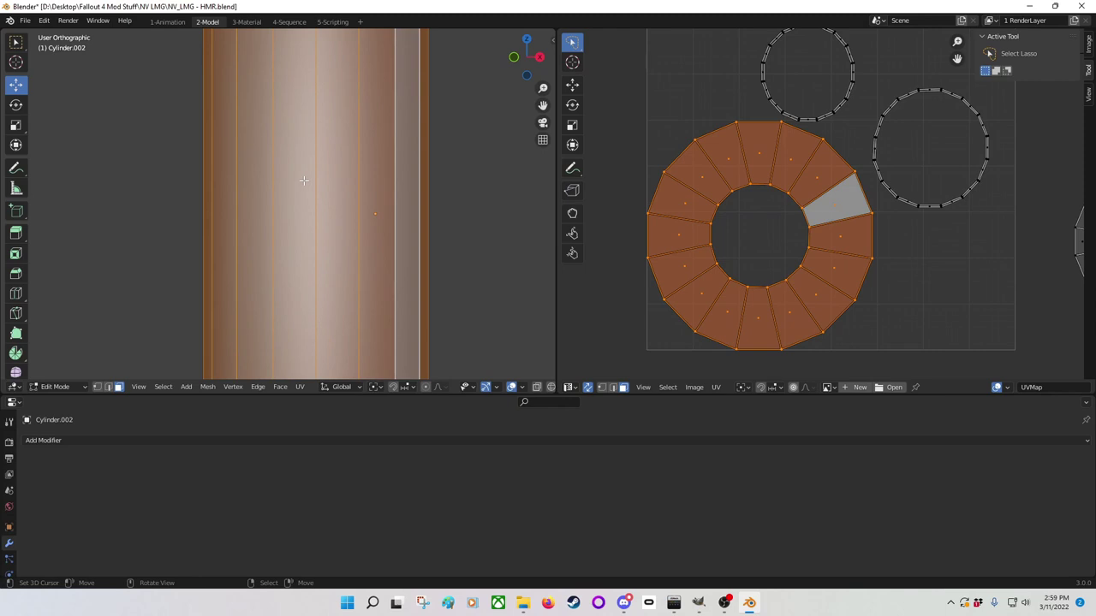
Step: Turn on X-ray and snap back to the Right side view
{"action": "left_click", "coordinate": [536, 387]}
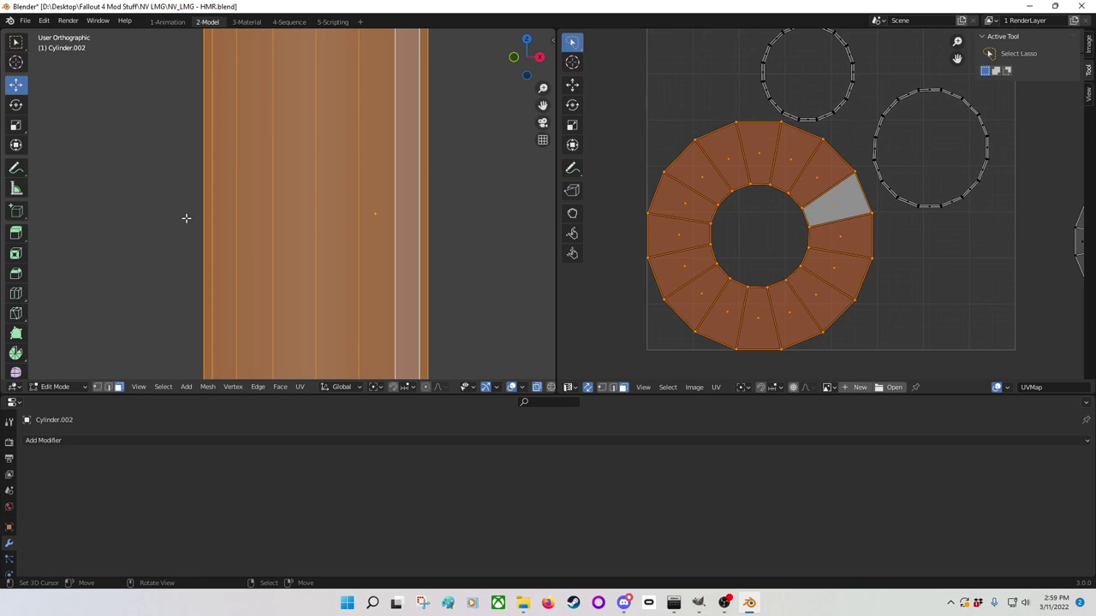
{"action": "scroll", "coordinate": [186, 218], "scroll_direction": "down", "scroll_amount": 10}
{"action": "scroll", "coordinate": [186, 218], "scroll_direction": "up", "scroll_amount": 4}
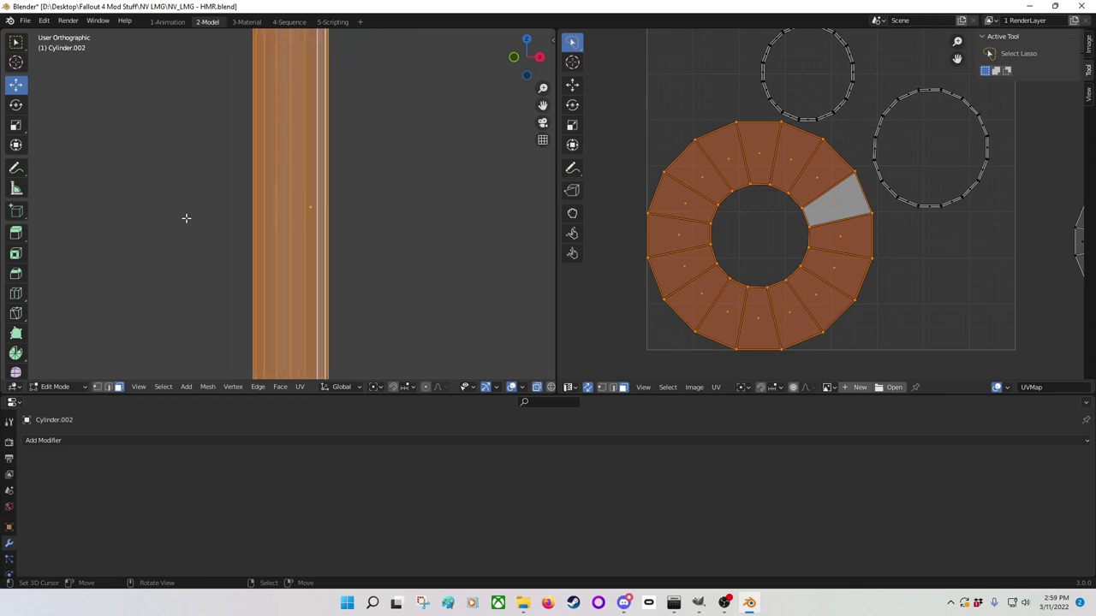
{"action": "key", "text": "KP_3"}
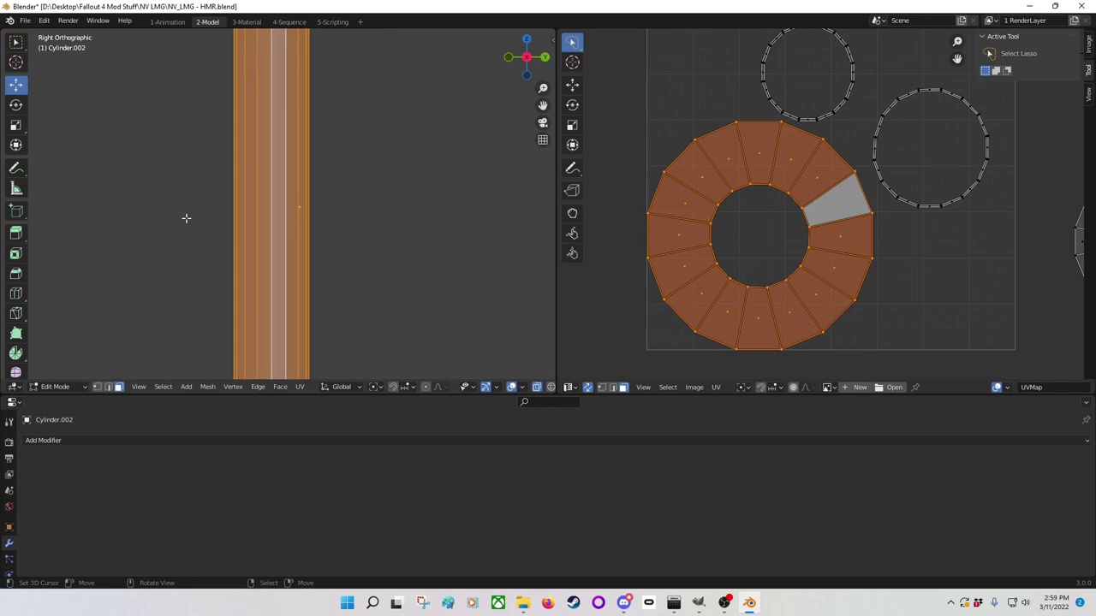
{"action": "scroll", "coordinate": [225, 254], "scroll_direction": "down", "scroll_amount": 3}
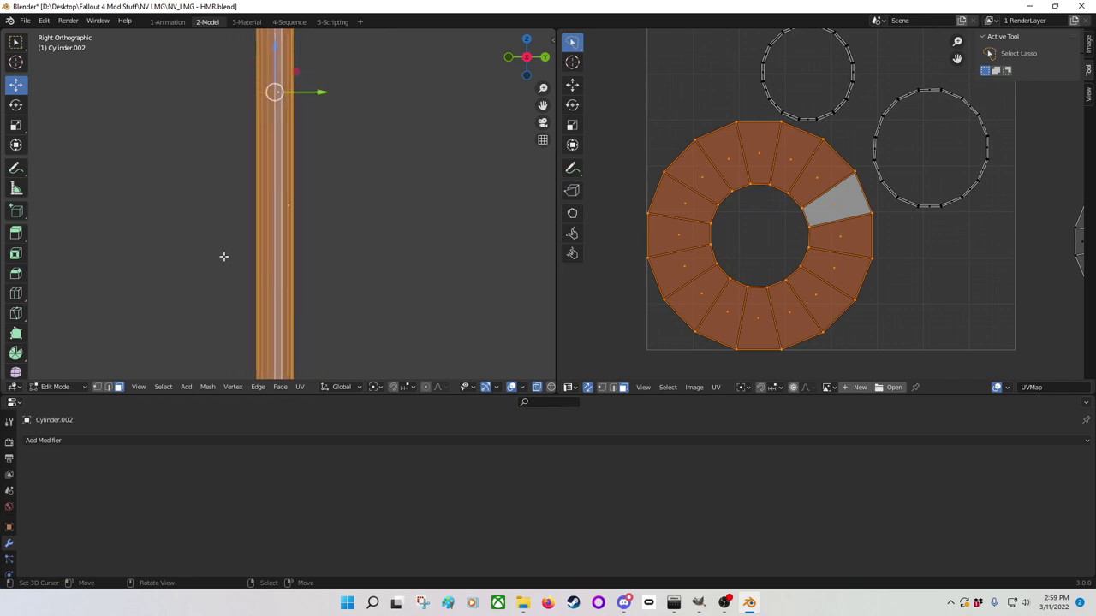
Step: Project the cylinder's UVs from the current right side view
{"action": "left_click", "coordinate": [299, 387]}
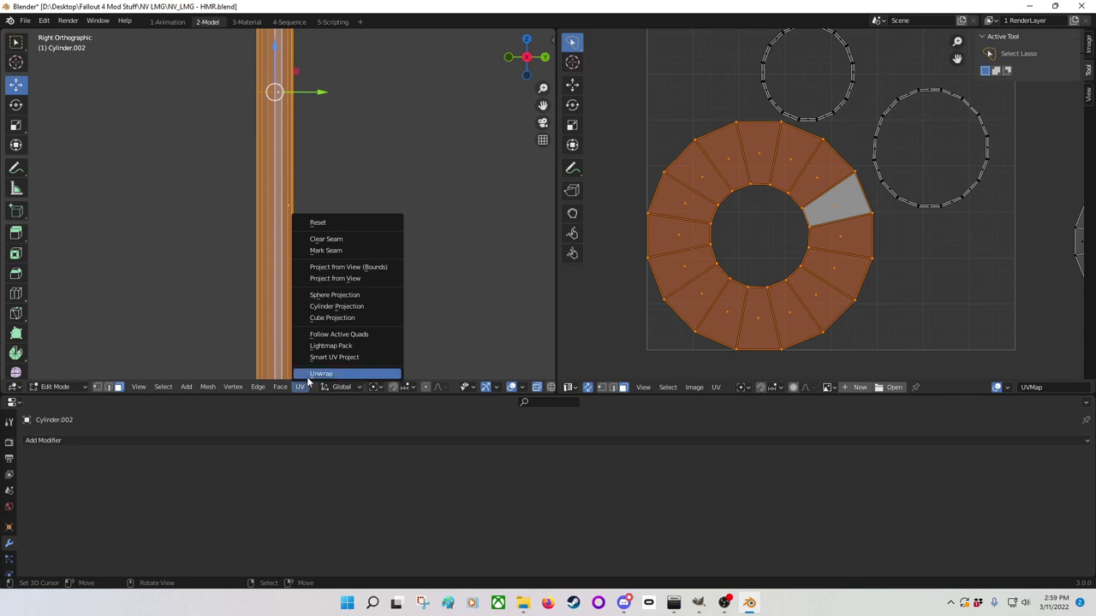
{"action": "left_click", "coordinate": [350, 279]}
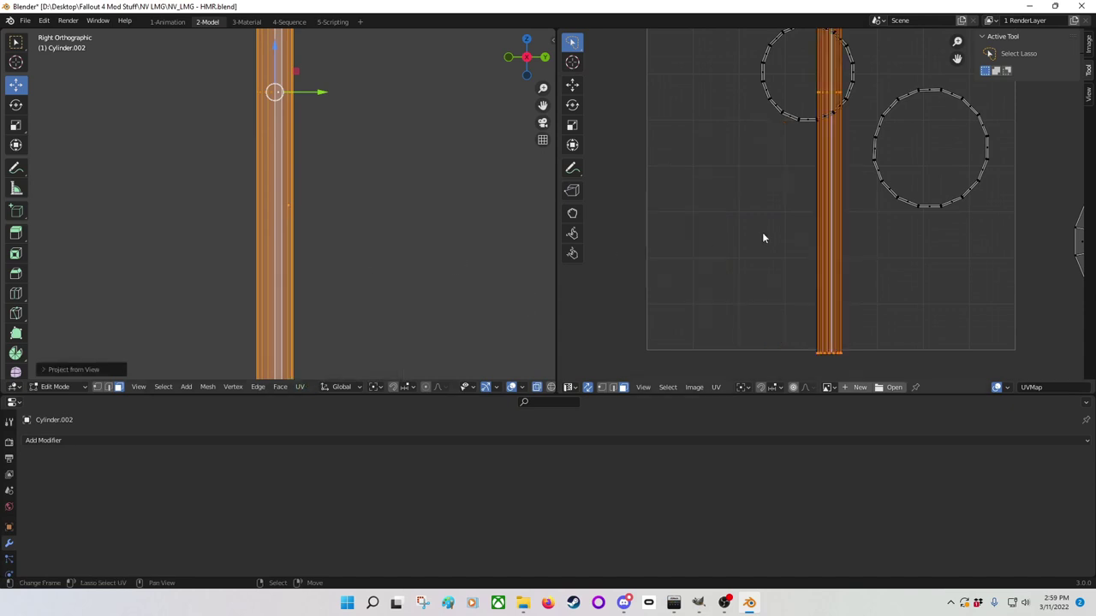
{"action": "scroll", "coordinate": [778, 238], "scroll_direction": "up", "scroll_amount": 2}
{"action": "middle_click_drag", "start_coordinate": [807, 272], "coordinate": [736, 140]}
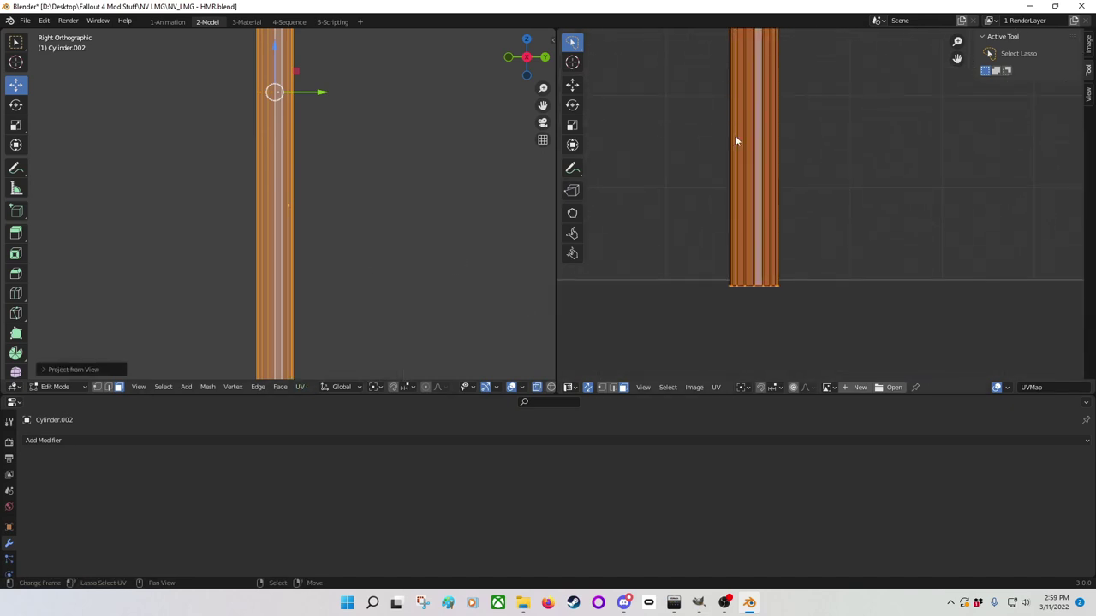
{"action": "scroll", "coordinate": [734, 286], "scroll_direction": "up", "scroll_amount": 3}
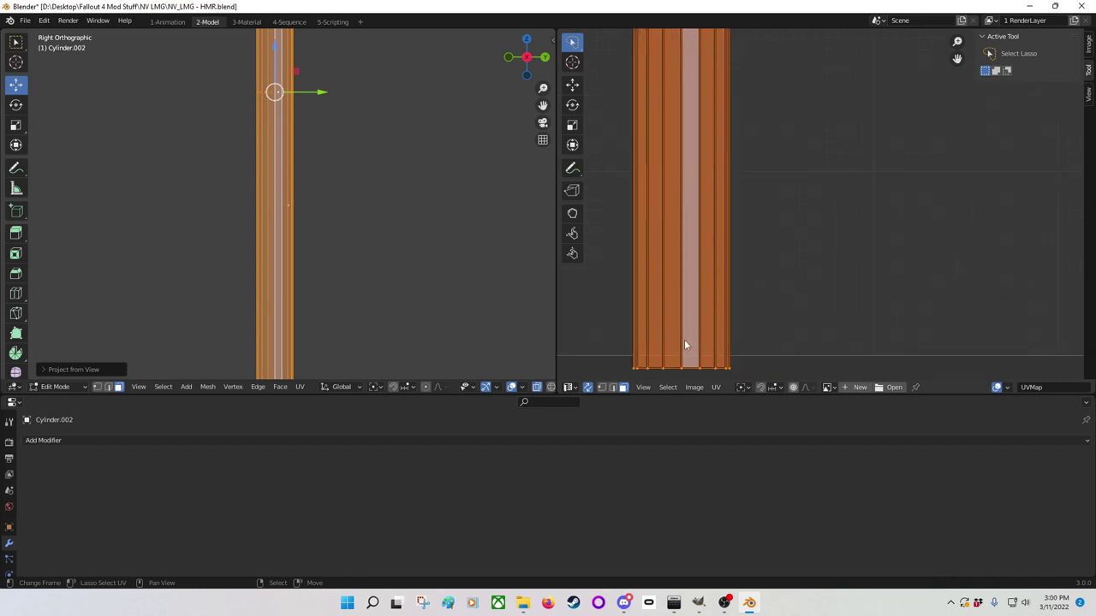
Step: Lasso-select the entire projected UV strip in the UV Editor
{"action": "left_click", "coordinate": [639, 368]}
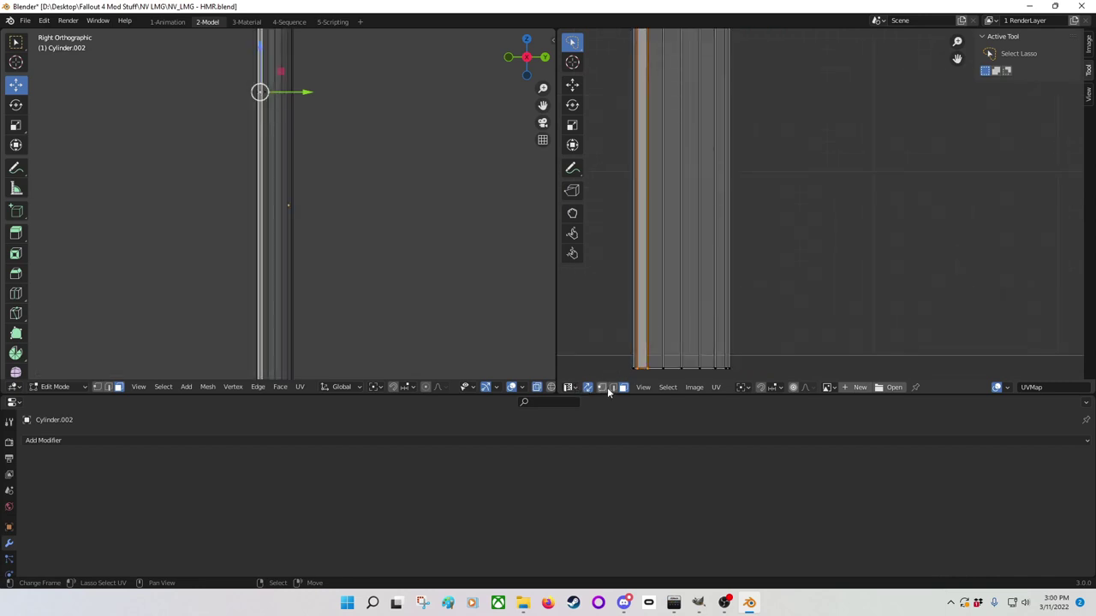
{"action": "left_click", "coordinate": [608, 369]}
{"action": "mouse_move", "coordinate": [604, 372]}
{"action": "left_mouse_down"}
{"action": "mouse_move", "coordinate": [770, 372]}
{"action": "mouse_move", "coordinate": [688, 330]}
{"action": "mouse_move", "coordinate": [630, 339]}
{"action": "left_mouse_up"}
{"action": "scroll", "coordinate": [679, 334], "scroll_direction": "down", "scroll_amount": 4}
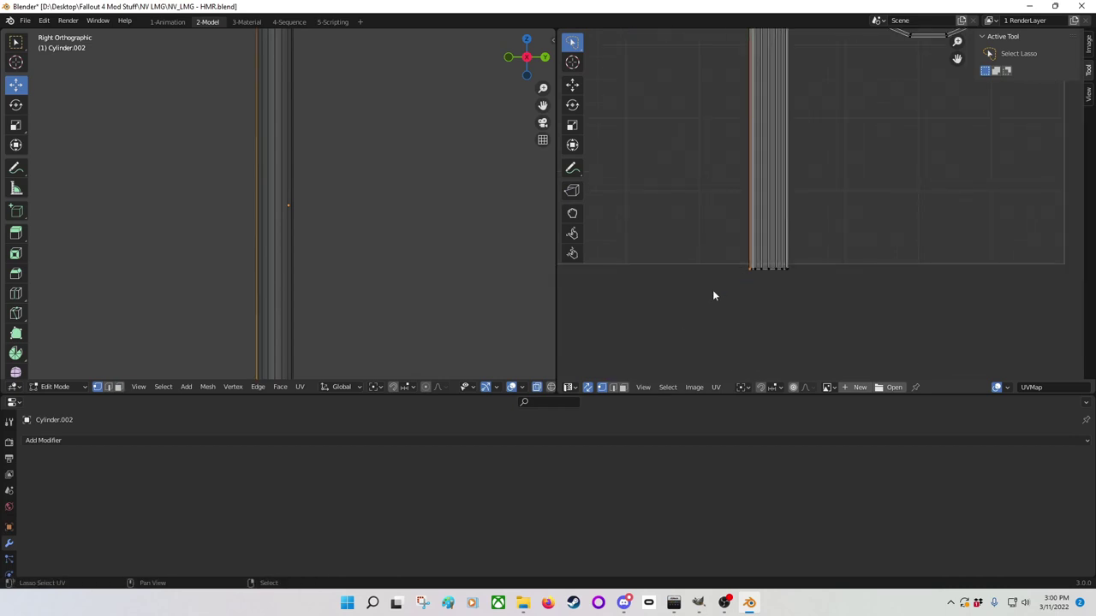
{"action": "mouse_move", "coordinate": [712, 291]}
{"action": "left_mouse_down"}
{"action": "mouse_move", "coordinate": [830, 291]}
{"action": "mouse_move", "coordinate": [727, 251]}
{"action": "left_mouse_up"}
{"action": "scroll", "coordinate": [727, 251], "scroll_direction": "down", "scroll_amount": 3}
{"action": "middle_click_drag", "start_coordinate": [744, 185], "coordinate": [719, 212]}
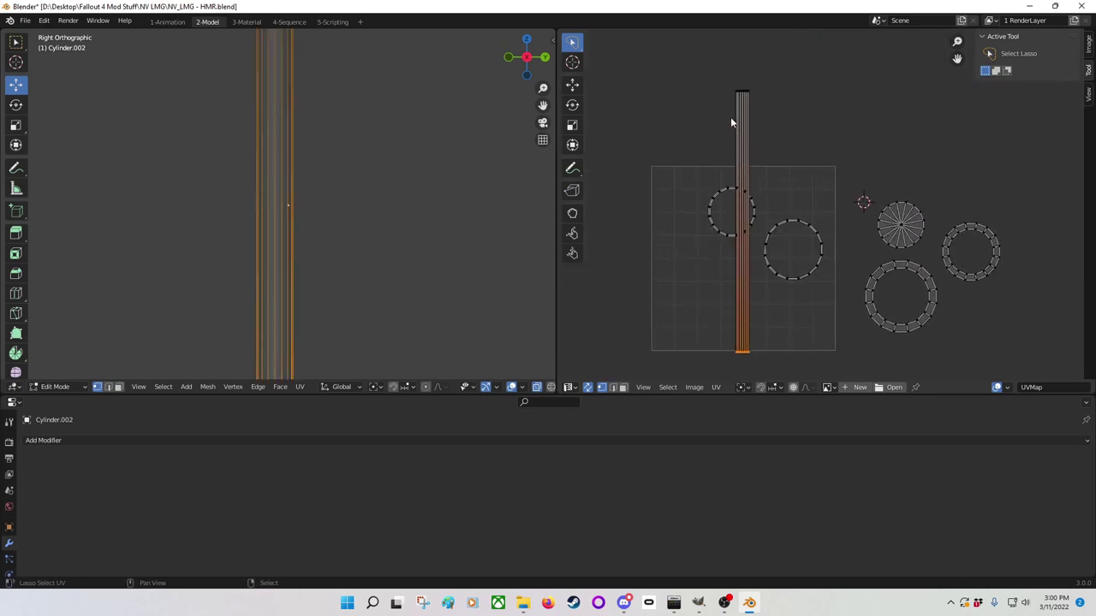
{"action": "mouse_move", "coordinate": [730, 116]}
{"action": "left_mouse_down", "text": "shift"}
{"action": "mouse_move", "coordinate": [737, 80]}
{"action": "mouse_move", "coordinate": [731, 159]}
{"action": "left_mouse_up", "text": "shift"}
Step: Move the UV strip to the square's upper left and resize it shorter
{"action": "key", "text": "g"}
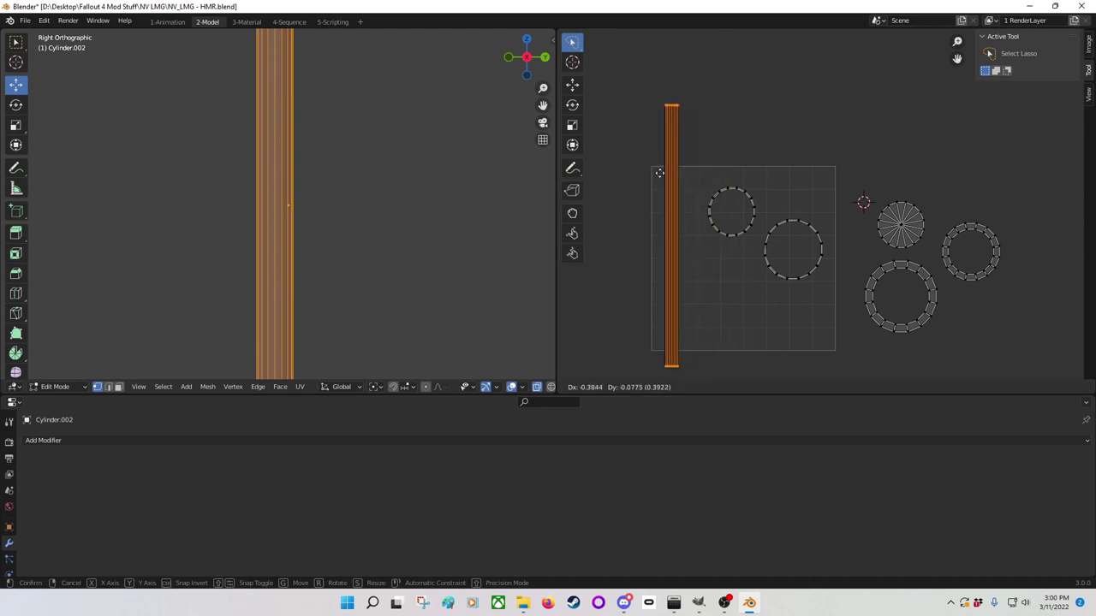
{"action": "left_click", "coordinate": [656, 172]}
{"action": "key", "text": "s"}
{"action": "left_click", "coordinate": [645, 212]}
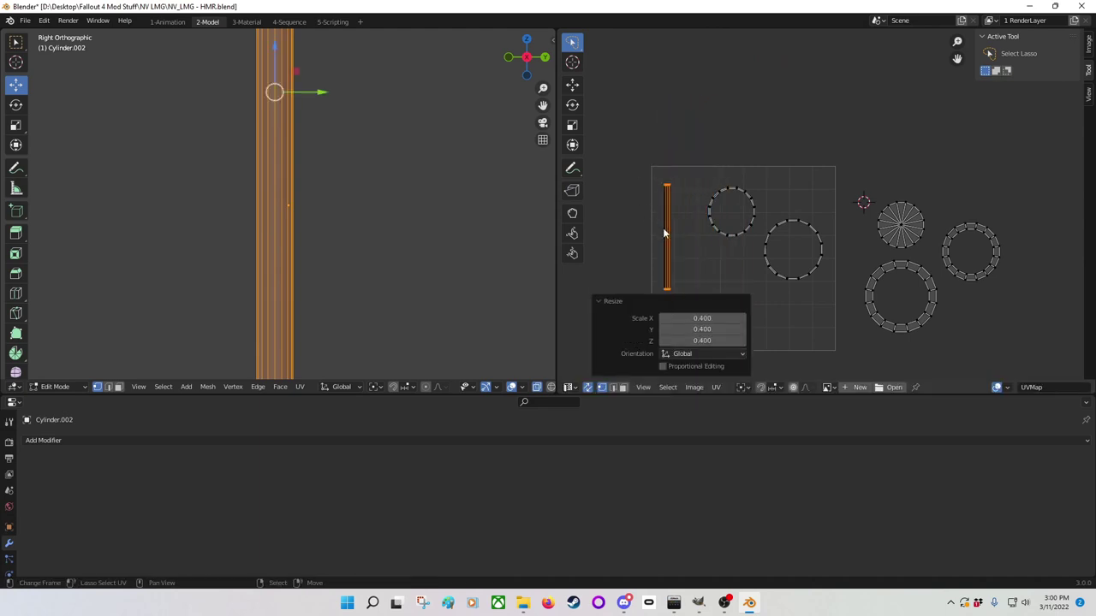
{"action": "scroll", "coordinate": [662, 228], "scroll_direction": "up", "scroll_amount": 3}
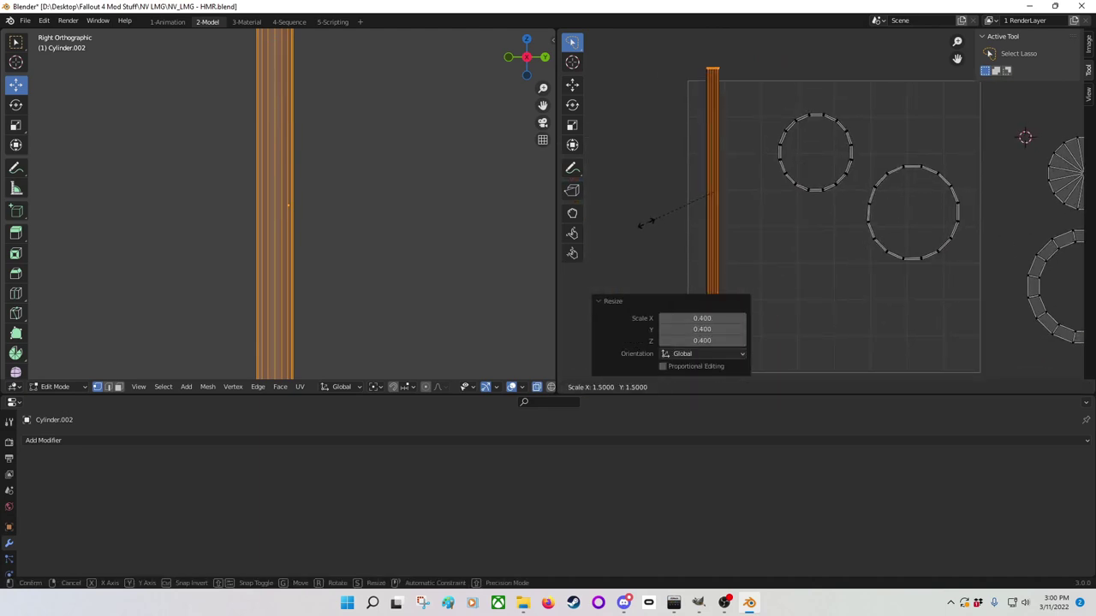
{"action": "left_click", "coordinate": [679, 220]}
{"action": "middle_click_drag", "start_coordinate": [680, 220], "coordinate": [698, 177]}
{"action": "key", "text": "g"}
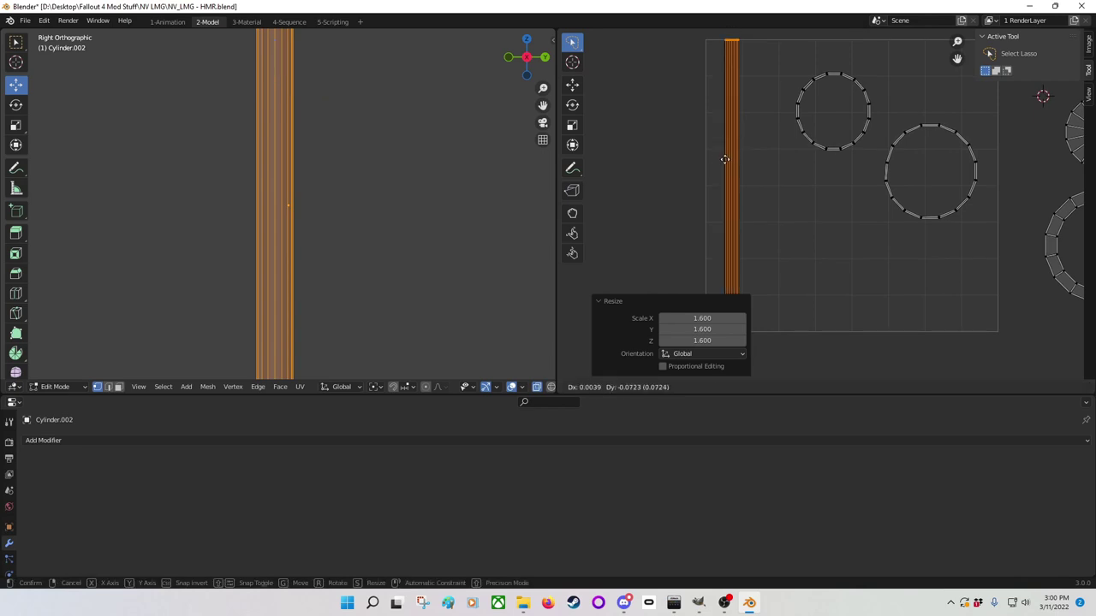
{"action": "left_click", "coordinate": [694, 177]}
{"action": "scroll", "coordinate": [692, 182], "scroll_direction": "down", "scroll_amount": 2}
{"action": "middle_click_drag", "start_coordinate": [692, 189], "coordinate": [744, 189]}
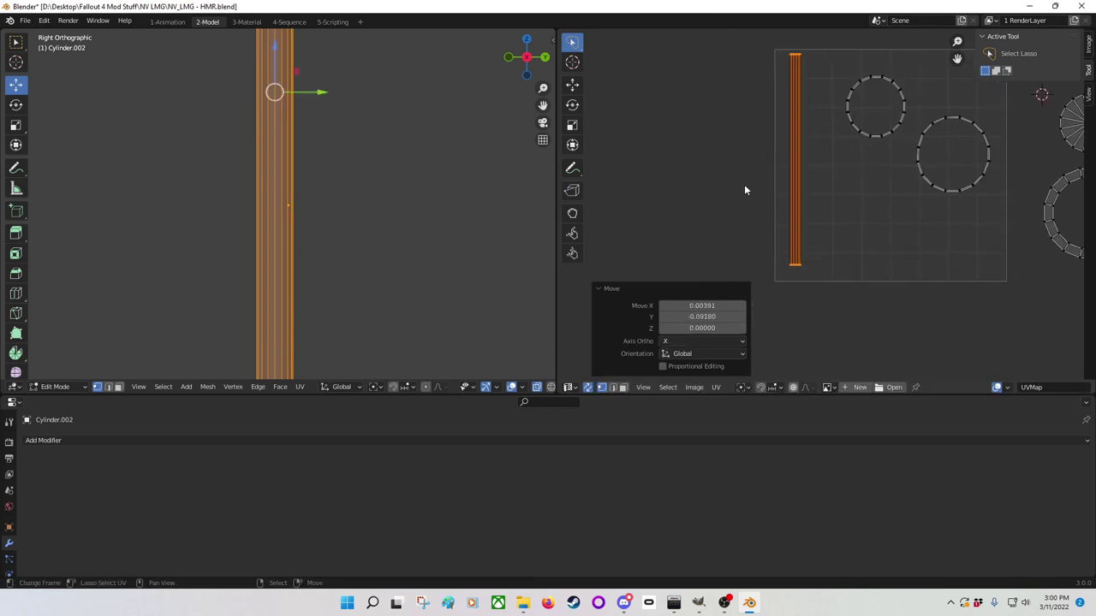
Step: Widen the UV strip 9.7 times along X
{"action": "key", "text": "s"}
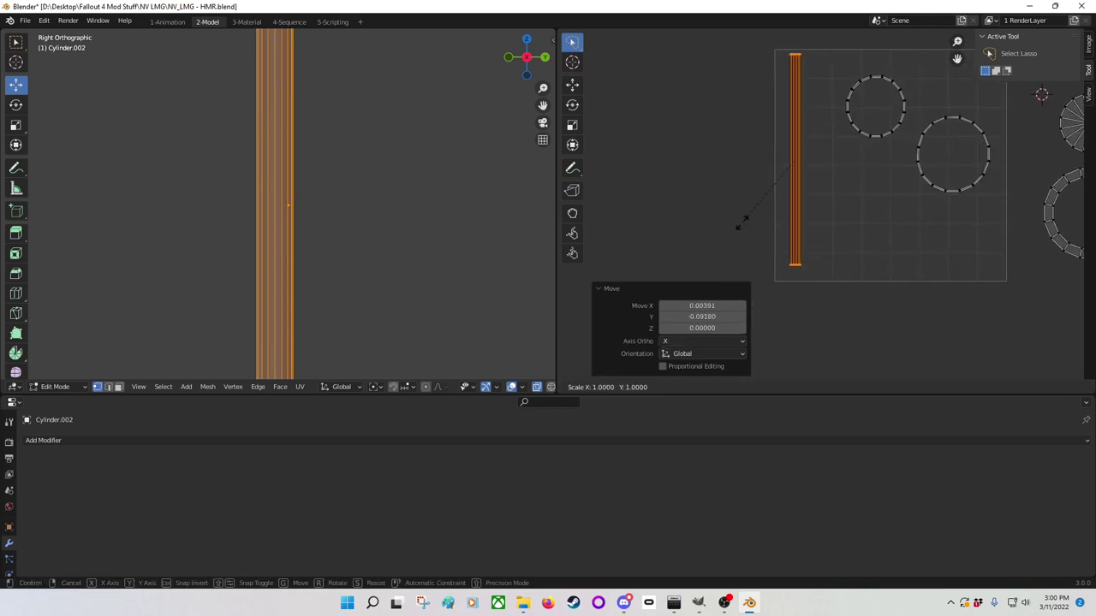
{"action": "key", "text": "x"}
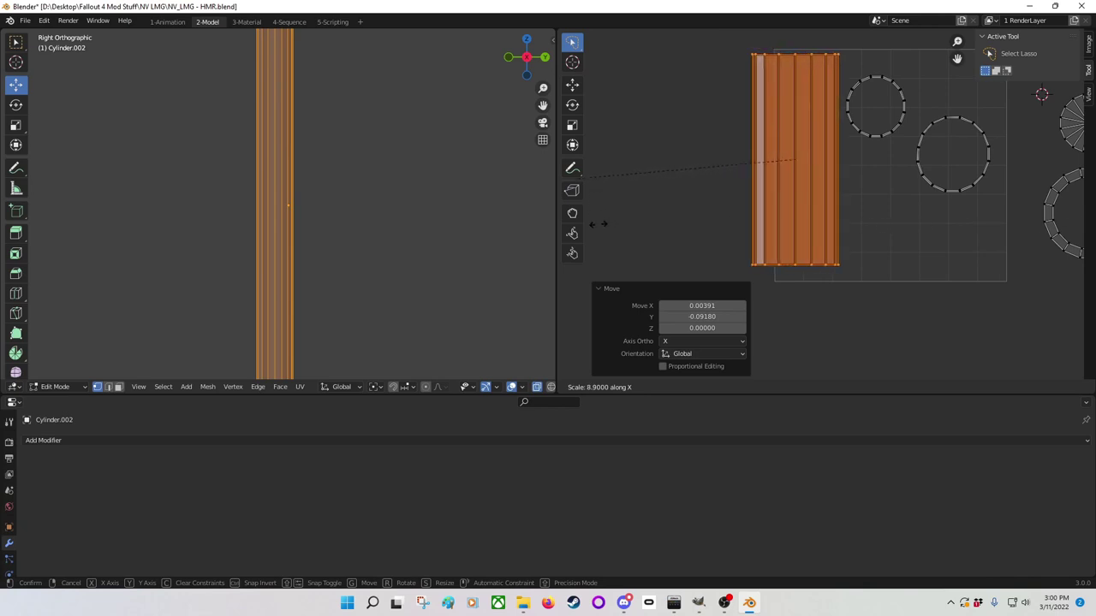
{"action": "left_click", "coordinate": [1065, 224]}
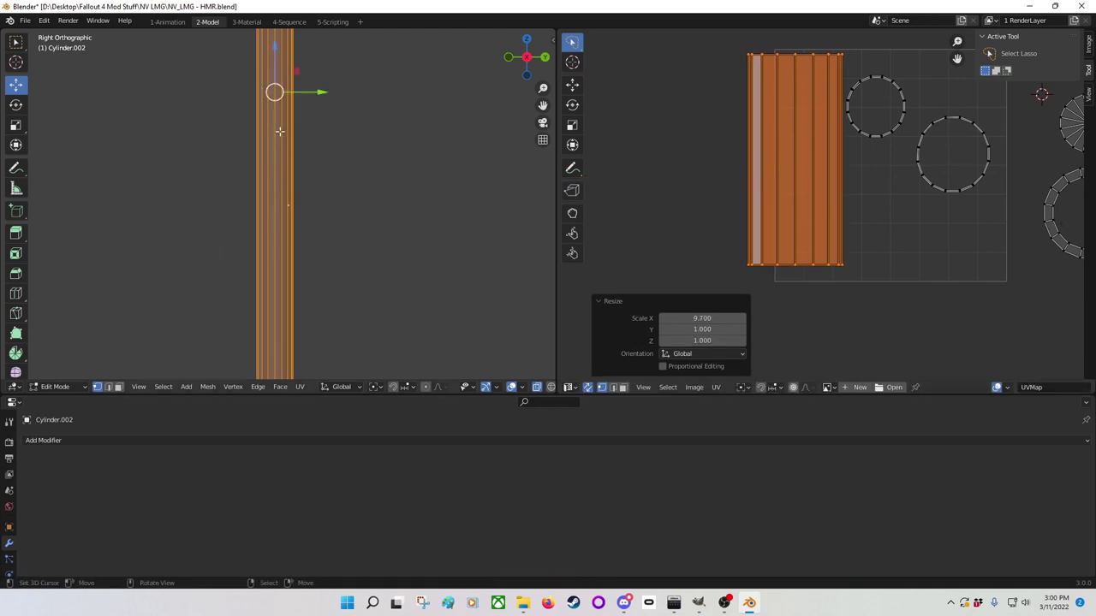
Step: Select the strip's left and right edge vertices and stretch them horizontally
{"action": "scroll", "coordinate": [723, 145], "scroll_direction": "up", "scroll_amount": 2}
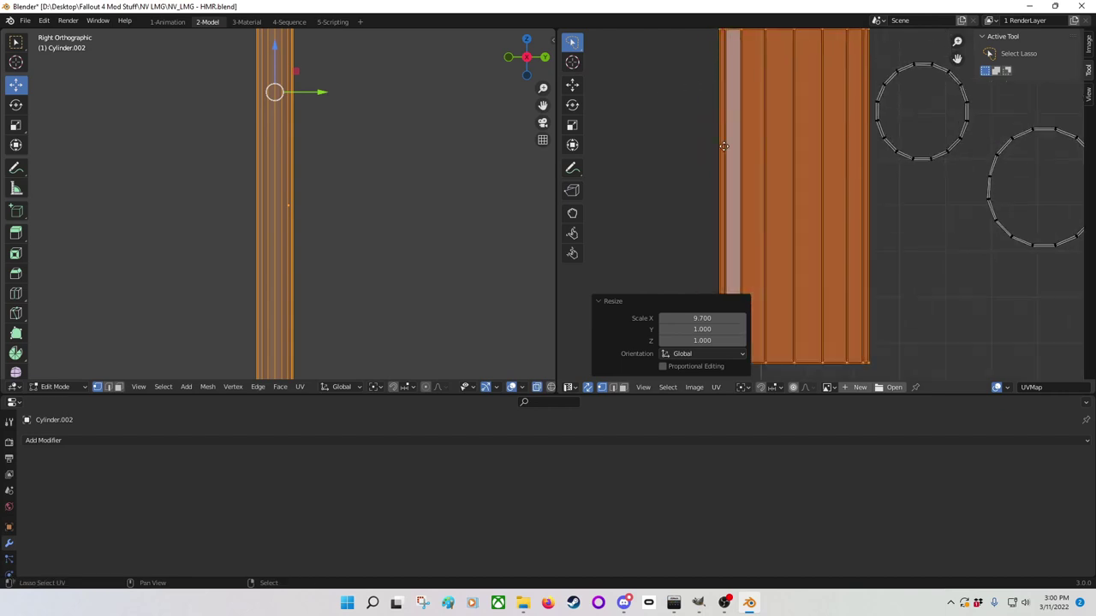
{"action": "middle_click_drag", "start_coordinate": [723, 145], "coordinate": [735, 239]}
{"action": "left_click", "coordinate": [730, 93]}
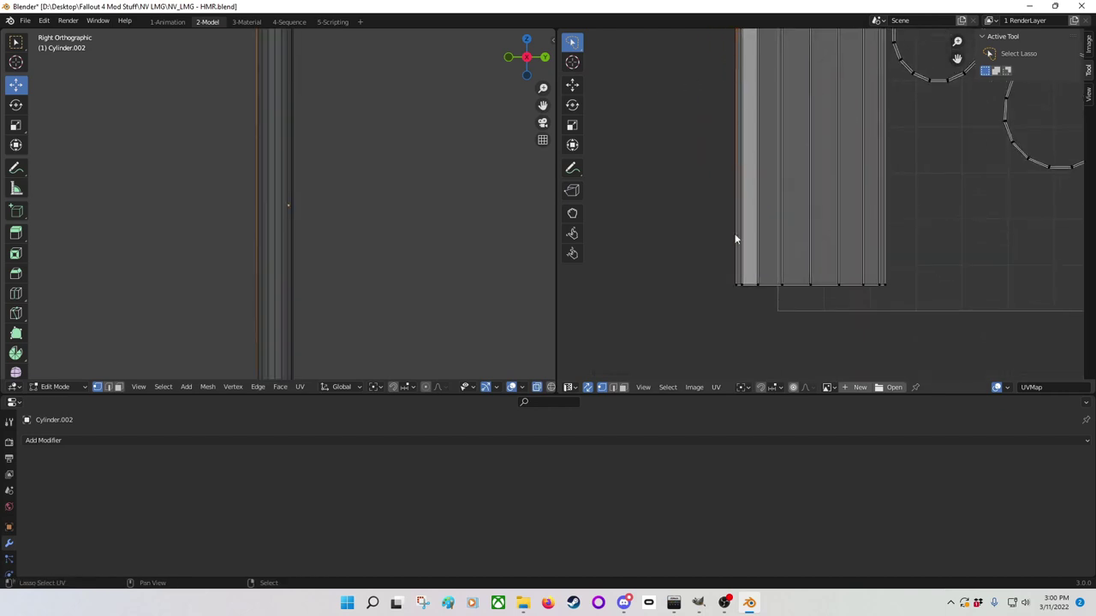
{"action": "left_click", "coordinate": [733, 290]}
{"action": "left_click", "coordinate": [885, 283], "text": "shift"}
{"action": "middle_click_drag", "start_coordinate": [885, 283], "coordinate": [842, 106]}
{"action": "left_click", "coordinate": [855, 87], "text": "shift"}
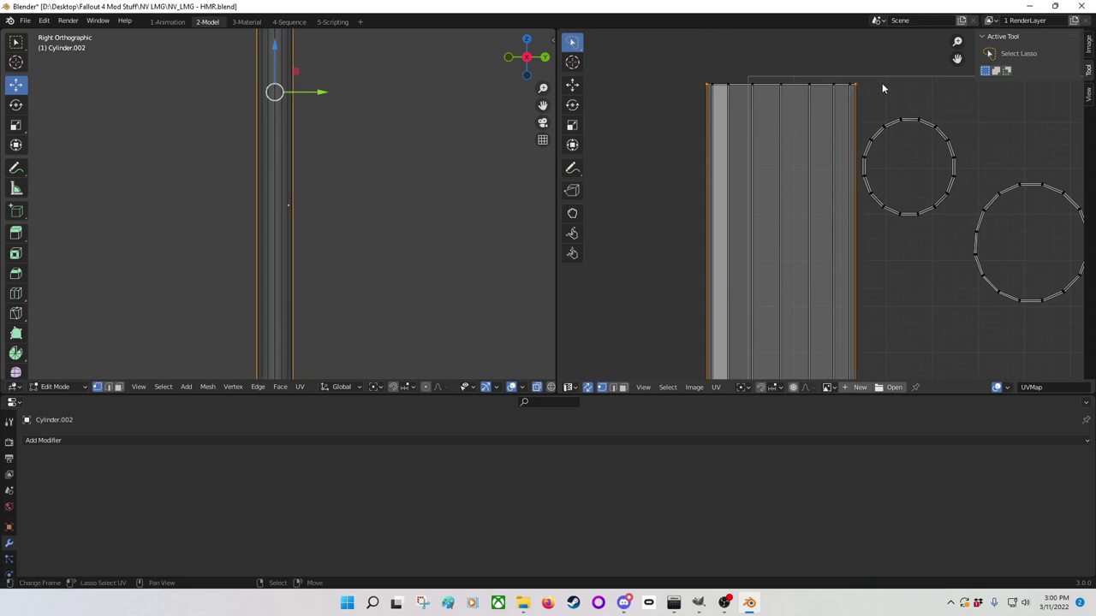
{"action": "left_click_drag", "start_coordinate": [860, 71], "coordinate": [839, 109]}
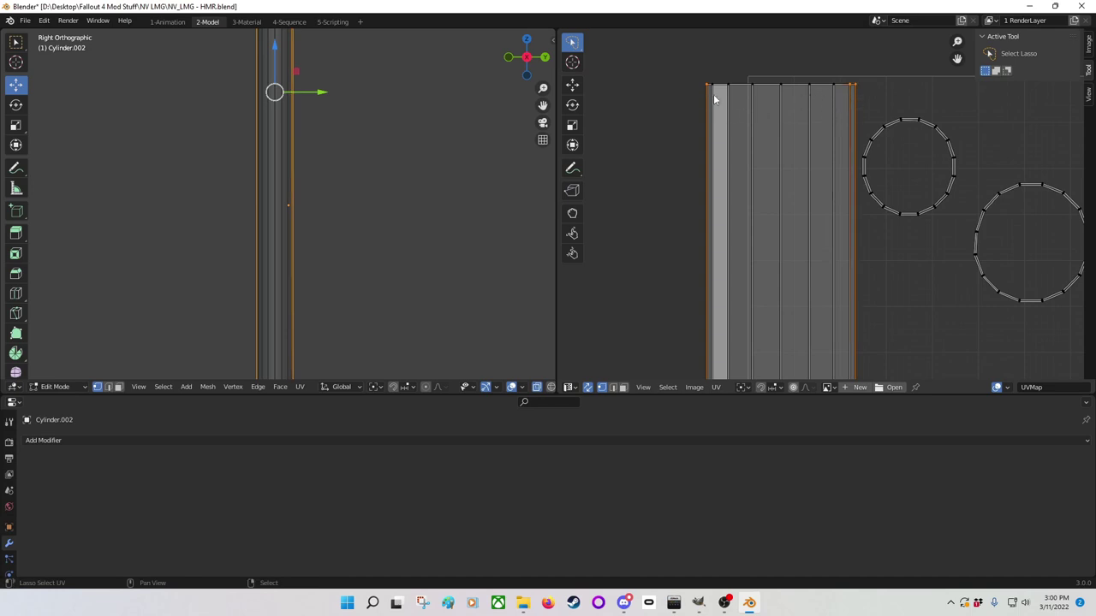
{"action": "mouse_move", "coordinate": [719, 101]}
{"action": "left_mouse_down"}
{"action": "mouse_move", "coordinate": [680, 112]}
{"action": "mouse_move", "coordinate": [712, 188]}
{"action": "left_mouse_up"}
{"action": "middle_click_drag", "start_coordinate": [727, 220], "coordinate": [752, 572]}
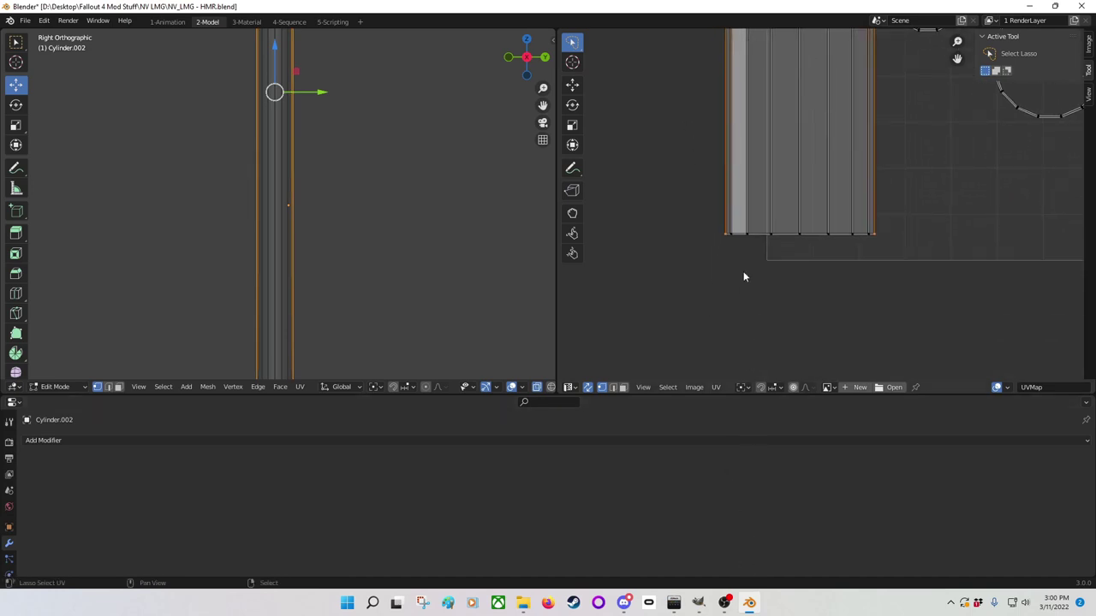
{"action": "left_click_drag", "start_coordinate": [728, 227], "coordinate": [735, 225]}
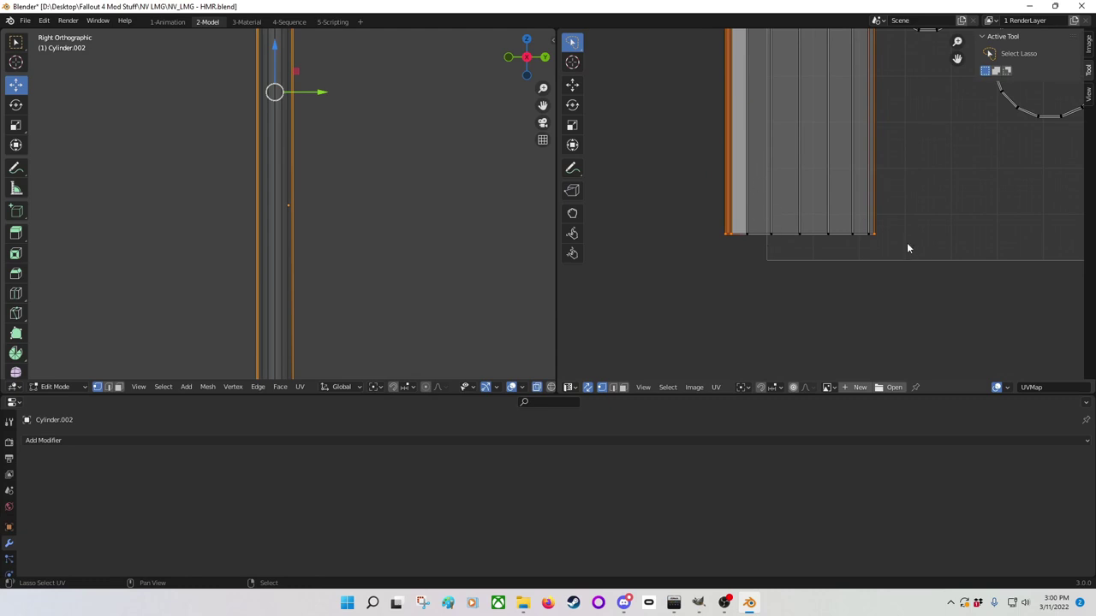
{"action": "left_click_drag", "start_coordinate": [907, 249], "coordinate": [856, 236]}
{"action": "middle_click_drag", "start_coordinate": [856, 201], "coordinate": [828, 334]}
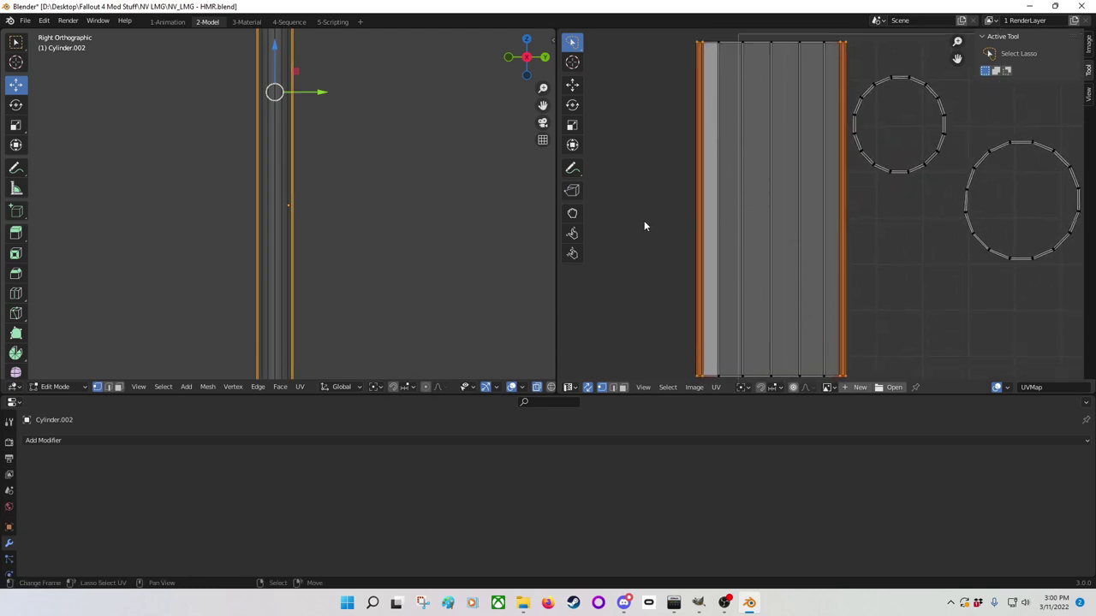
{"action": "key", "text": "s"}
{"action": "key", "text": "x"}
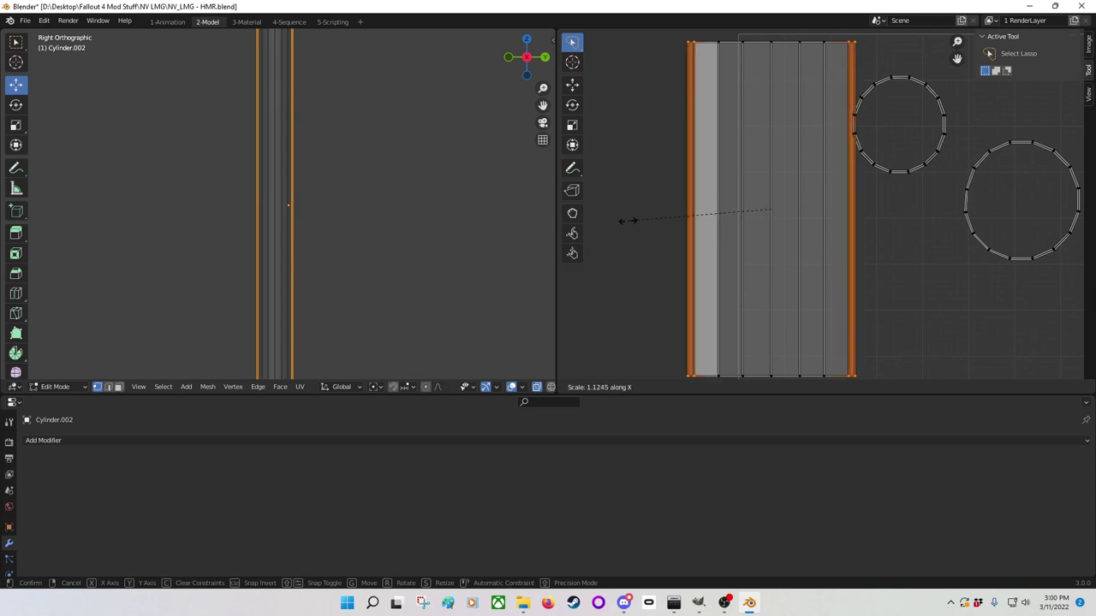
{"action": "left_click", "coordinate": [623, 221]}
Step: Reselect the strip's left and right edges and scale them 1.230 along X
{"action": "left_click", "coordinate": [864, 52]}
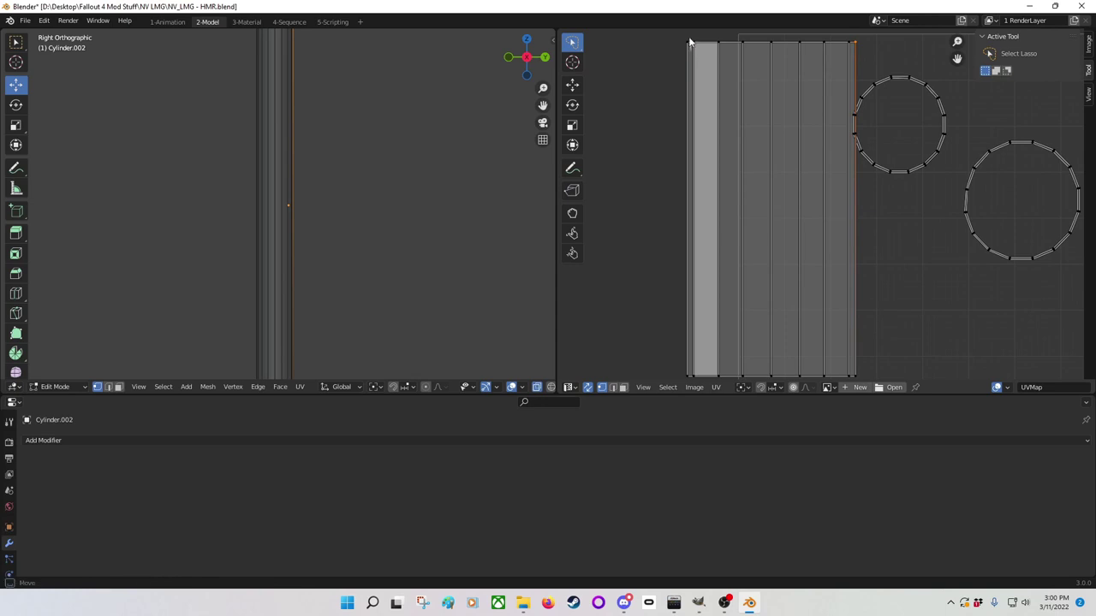
{"action": "left_click", "coordinate": [676, 86]}
{"action": "middle_click_drag", "start_coordinate": [673, 88], "coordinate": [707, 274]}
{"action": "key", "text": "g"}
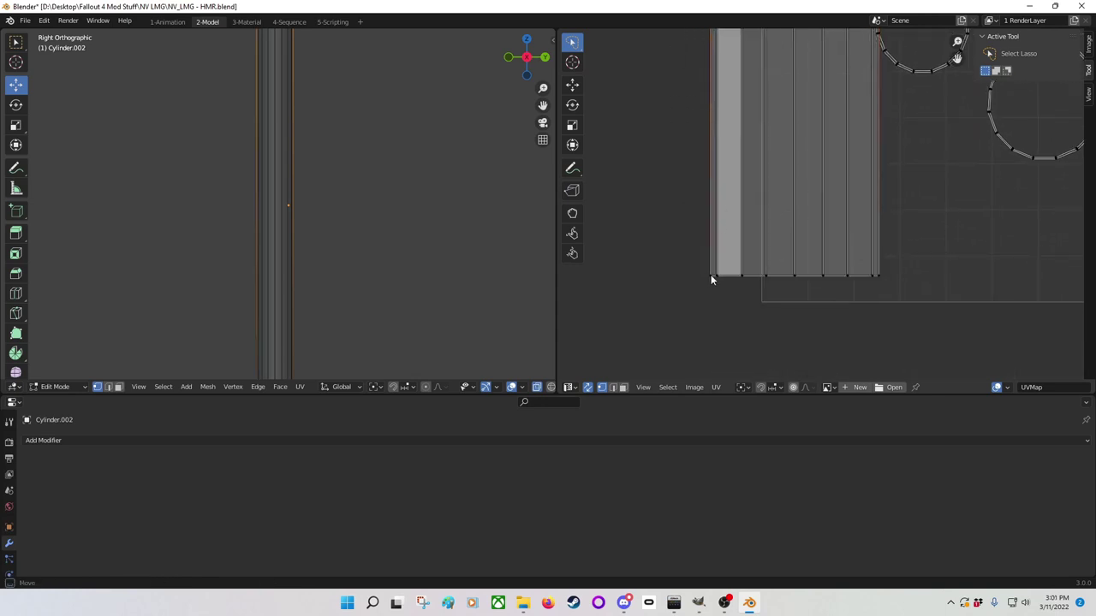
{"action": "right_click", "coordinate": [696, 278]}
{"action": "left_click", "coordinate": [705, 279]}
{"action": "key", "text": "g"}
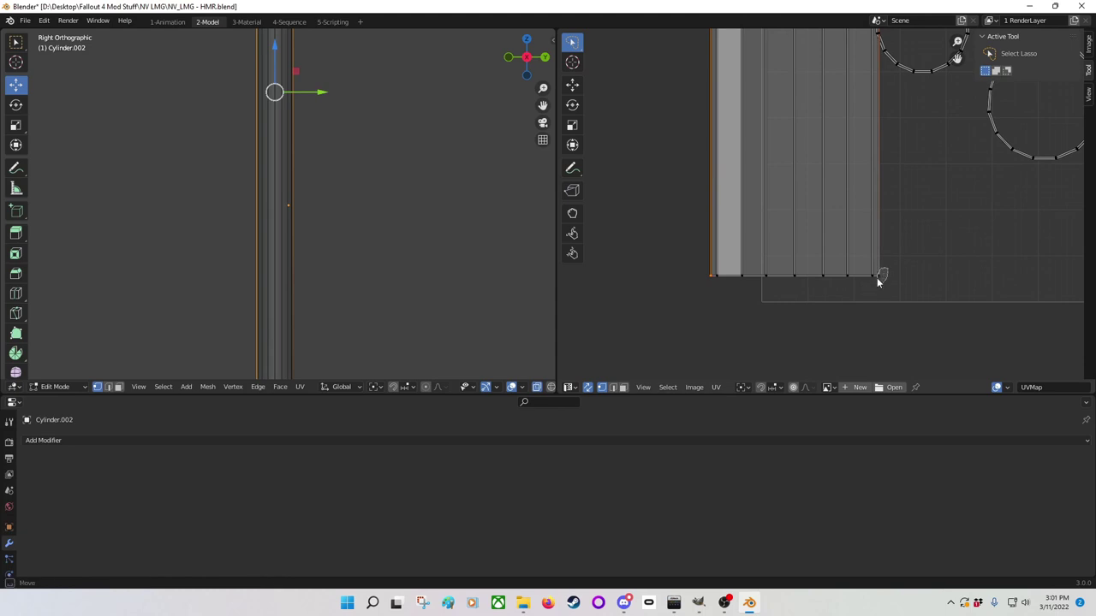
{"action": "left_click", "coordinate": [878, 275], "text": "shift"}
{"action": "key", "text": "s"}
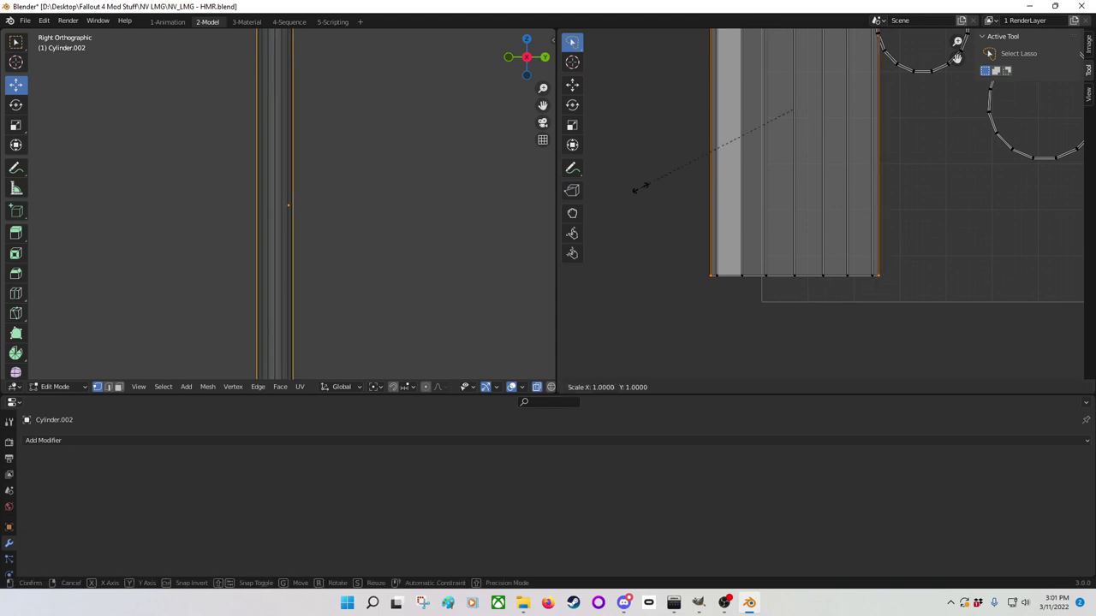
{"action": "key", "text": "x"}
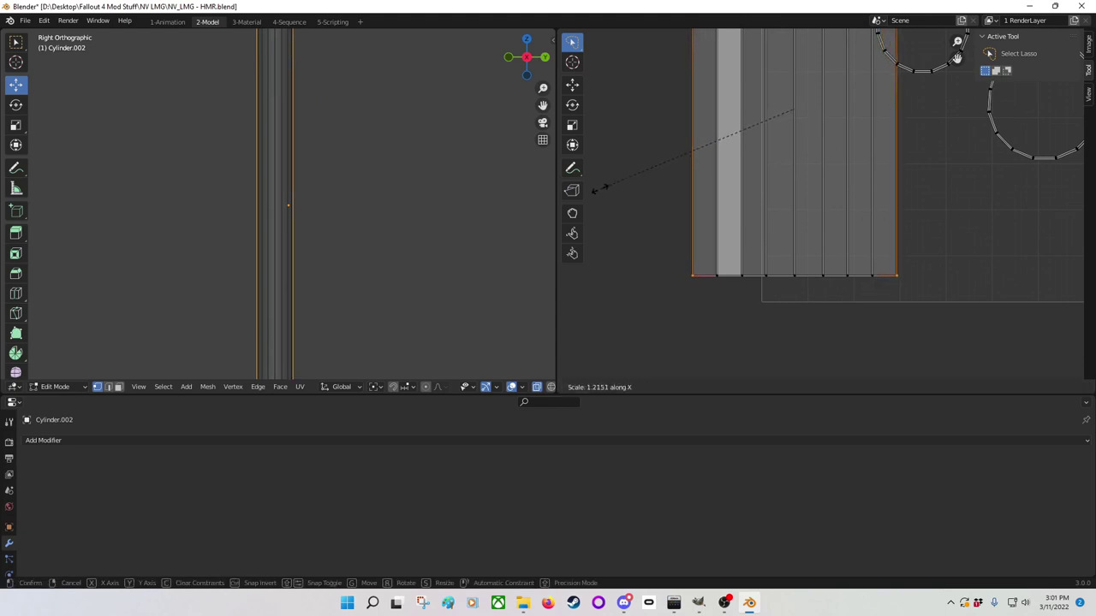
{"action": "left_click", "coordinate": [592, 189]}
{"action": "scroll", "coordinate": [759, 184], "scroll_direction": "down", "scroll_amount": 2}
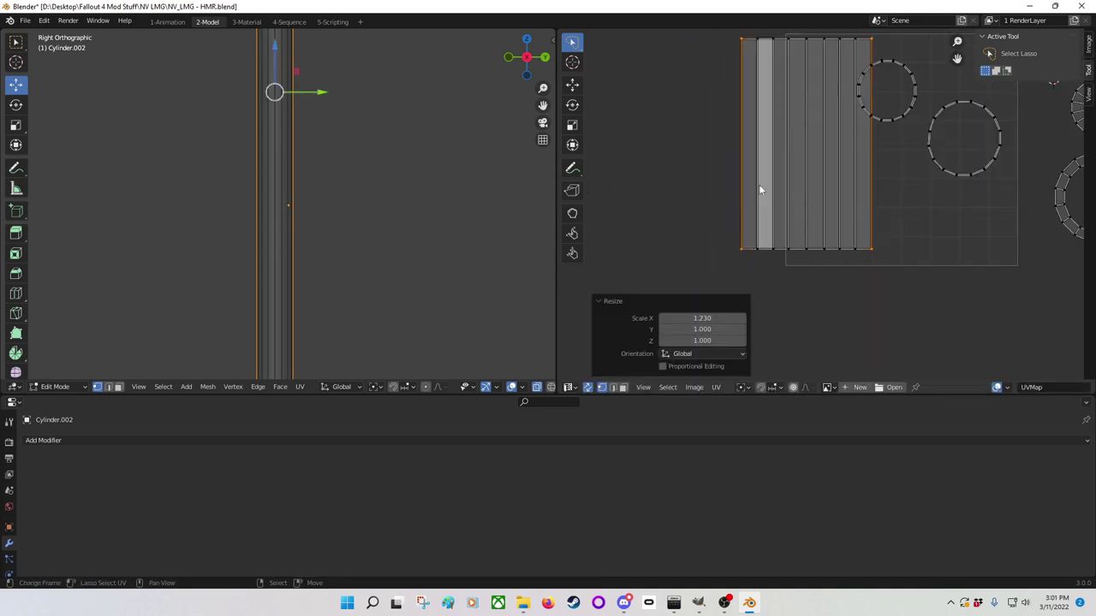
{"action": "middle_click_drag", "start_coordinate": [759, 184], "coordinate": [745, 196]}
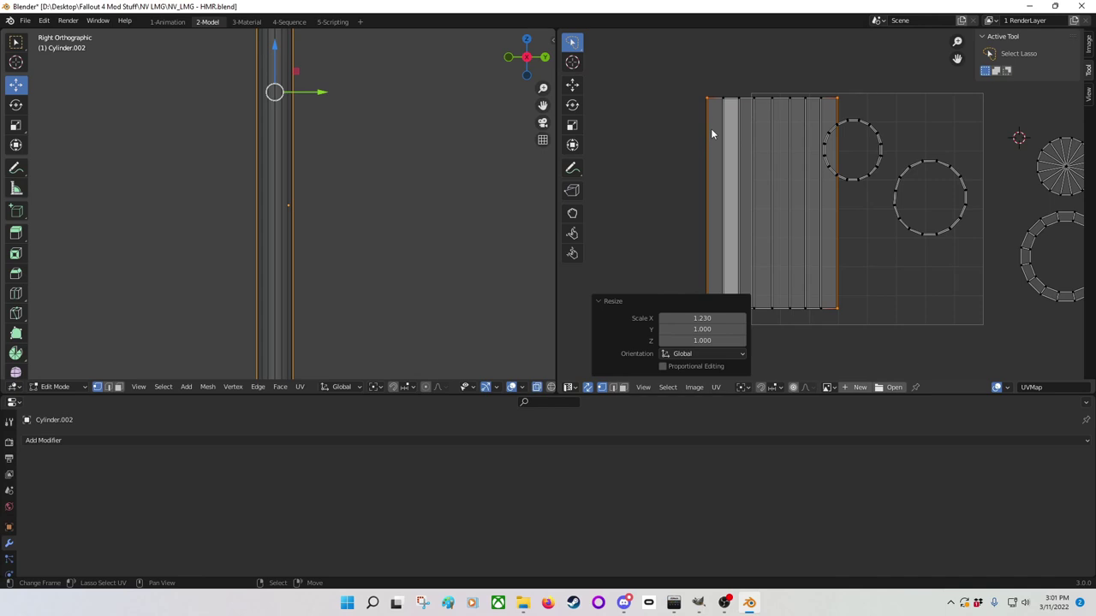
Step: Orbit to an oblique view and lasso-select the entire cylinder mesh
{"action": "scroll", "coordinate": [321, 110], "scroll_direction": "down", "scroll_amount": 4}
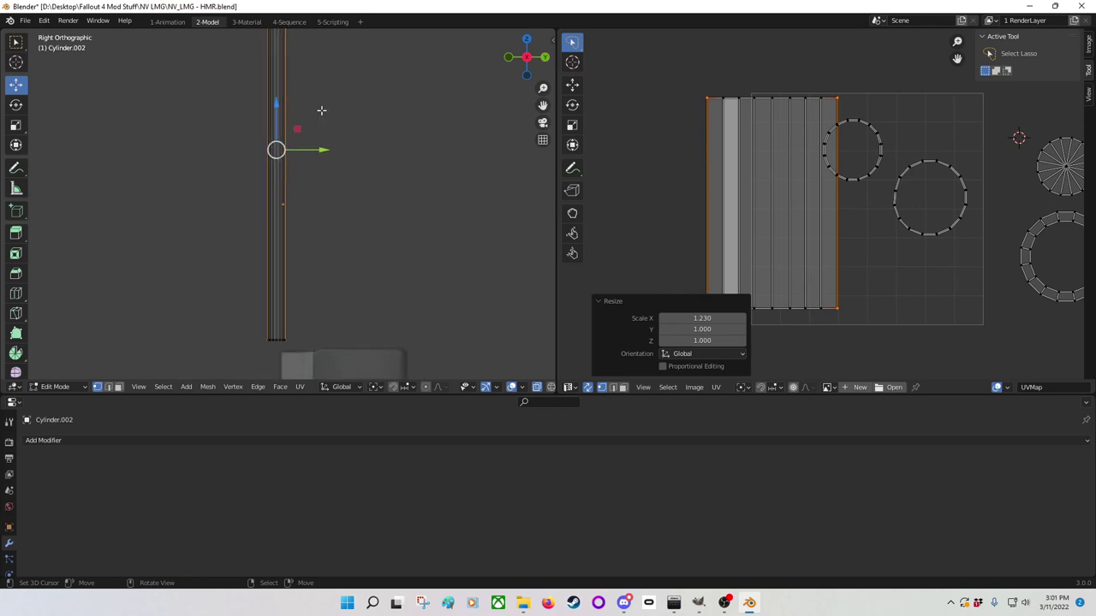
{"action": "middle_click_drag", "start_coordinate": [321, 110], "coordinate": [310, 233]}
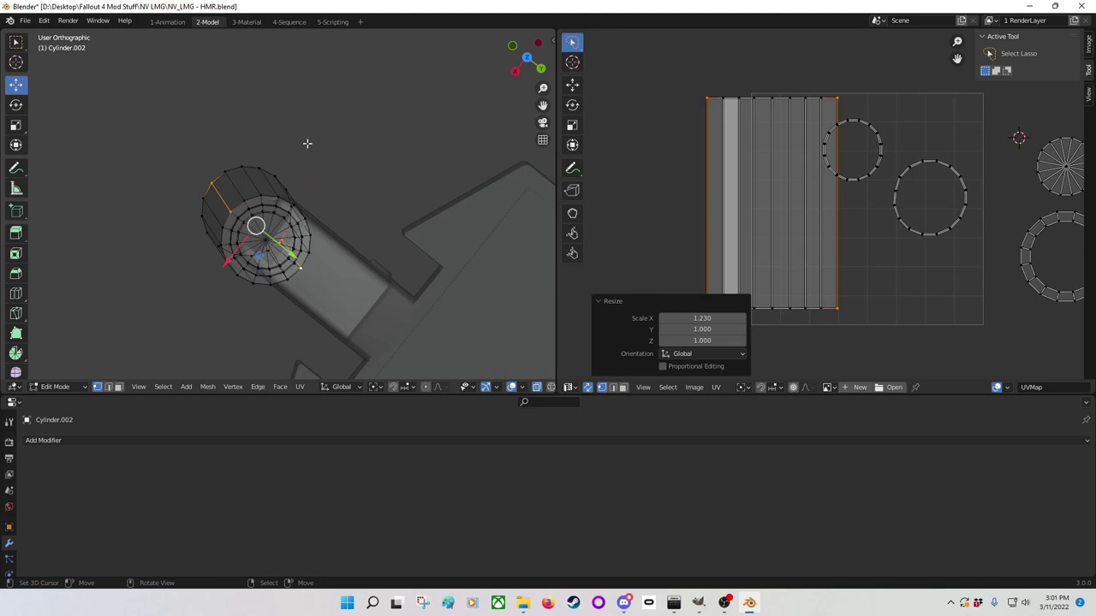
{"action": "mouse_move", "coordinate": [282, 128]}
{"action": "right_mouse_down", "text": "ctrl"}
{"action": "mouse_move", "coordinate": [287, 343]}
{"action": "mouse_move", "coordinate": [373, 210]}
{"action": "mouse_move", "coordinate": [370, 218]}
{"action": "right_mouse_up", "text": "ctrl"}
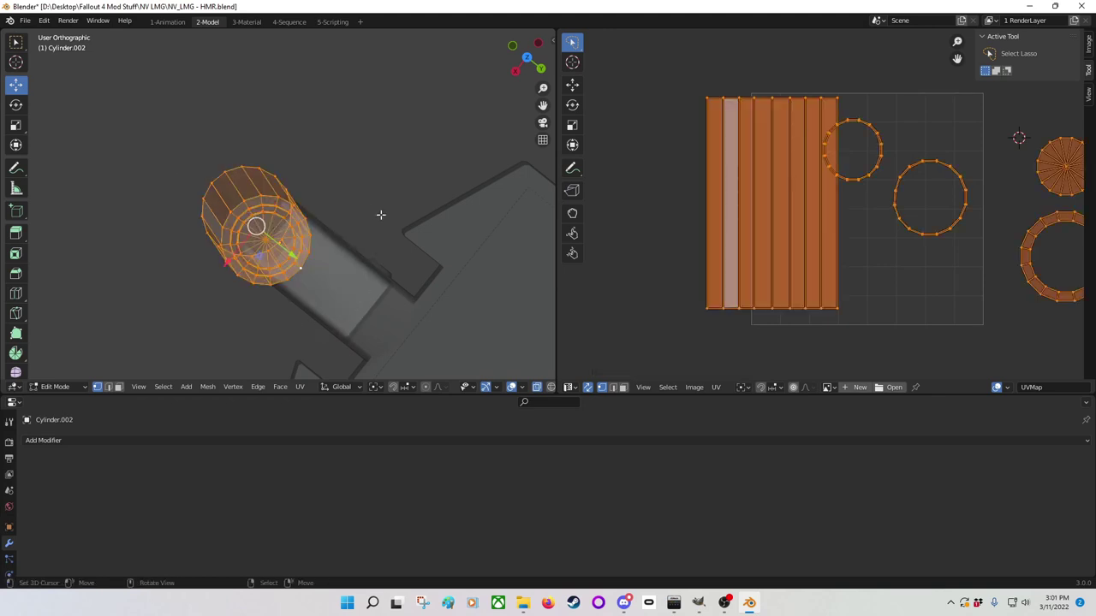
Step: In Top view, rotate the cylinder mesh slightly in two small turns
{"action": "key", "text": "KP_7"}
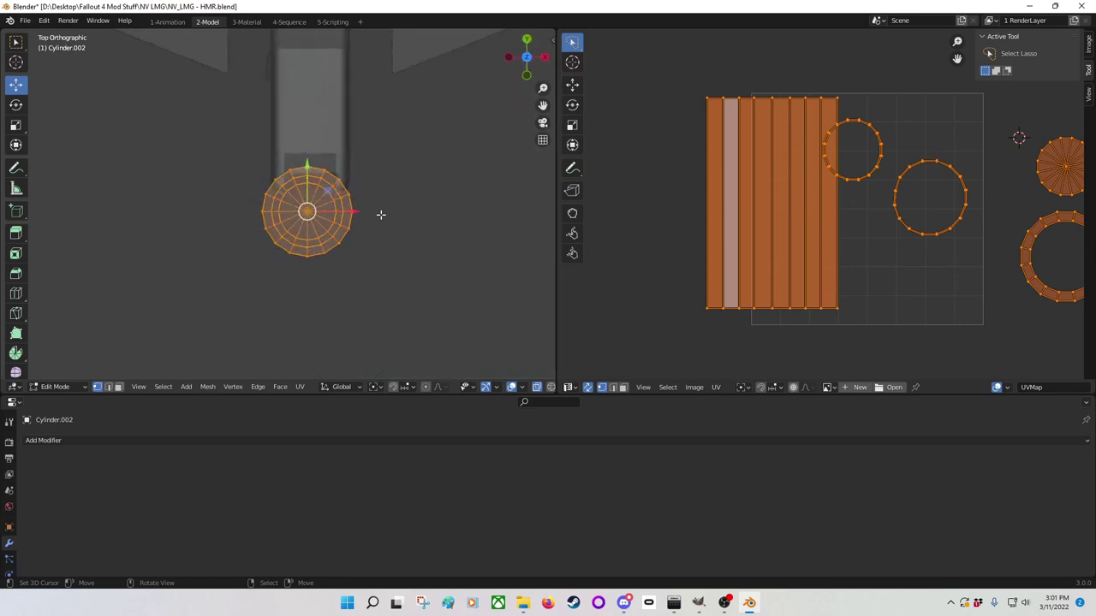
{"action": "key", "text": "r"}
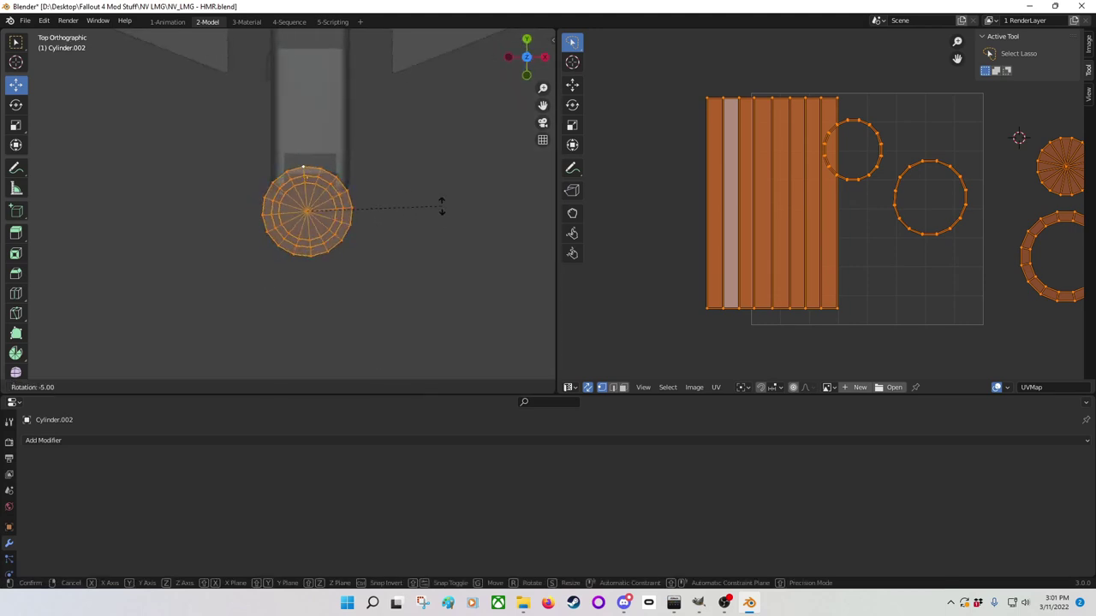
{"action": "left_click", "coordinate": [385, 136]}
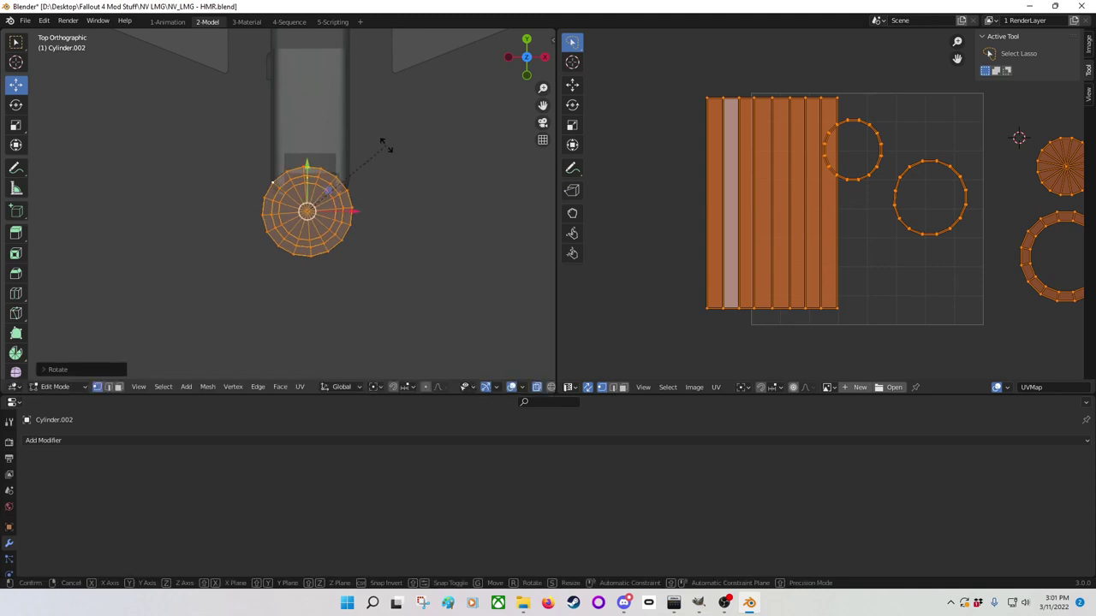
{"action": "key", "text": "r"}
{"action": "left_click", "coordinate": [393, 149]}
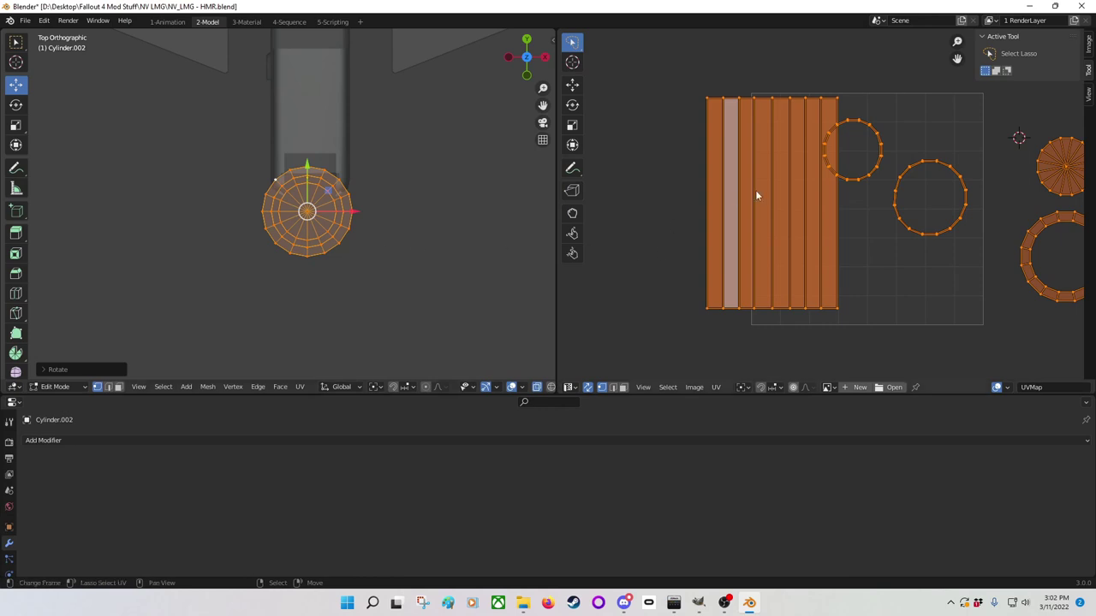
{"action": "scroll", "coordinate": [742, 192], "scroll_direction": "down", "scroll_amount": 1}
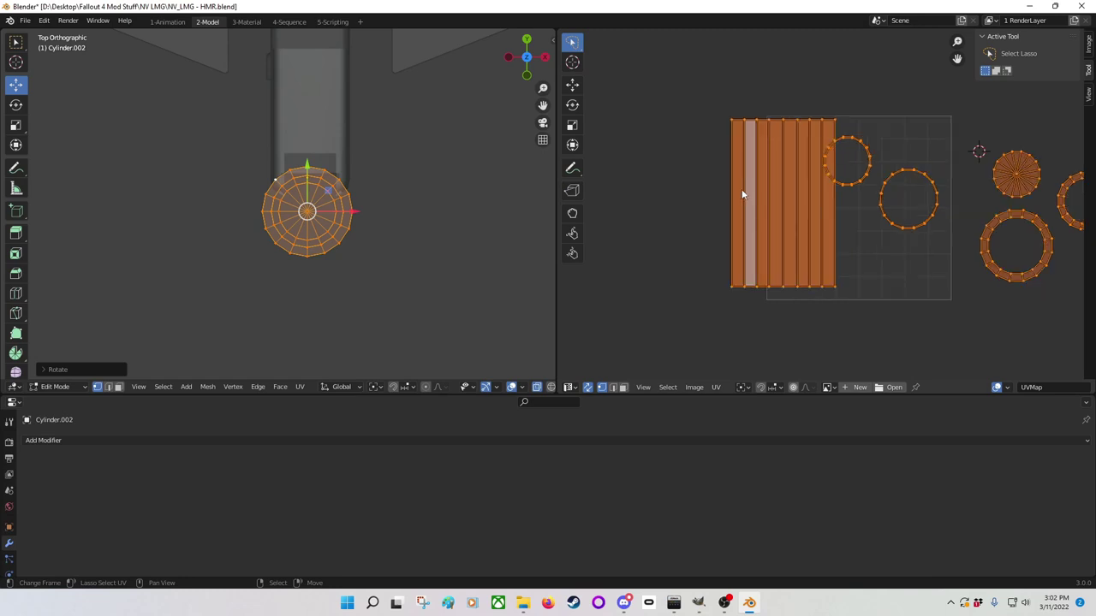
Step: Move the whole UV strip -0.43716 in X, left of the square, then return to Object Mode
{"action": "left_click", "coordinate": [736, 129]}
{"action": "key", "text": "ctrl+KP_Add"}
{"action": "key", "text": "ctrl+KP_Add"}
{"action": "key", "text": "ctrl+KP_Add"}
{"action": "key", "text": "ctrl+KP_Add"}
{"action": "key", "text": "ctrl+KP_Add"}
{"action": "key", "text": "ctrl+KP_Add"}
{"action": "key", "text": "ctrl+KP_Add"}
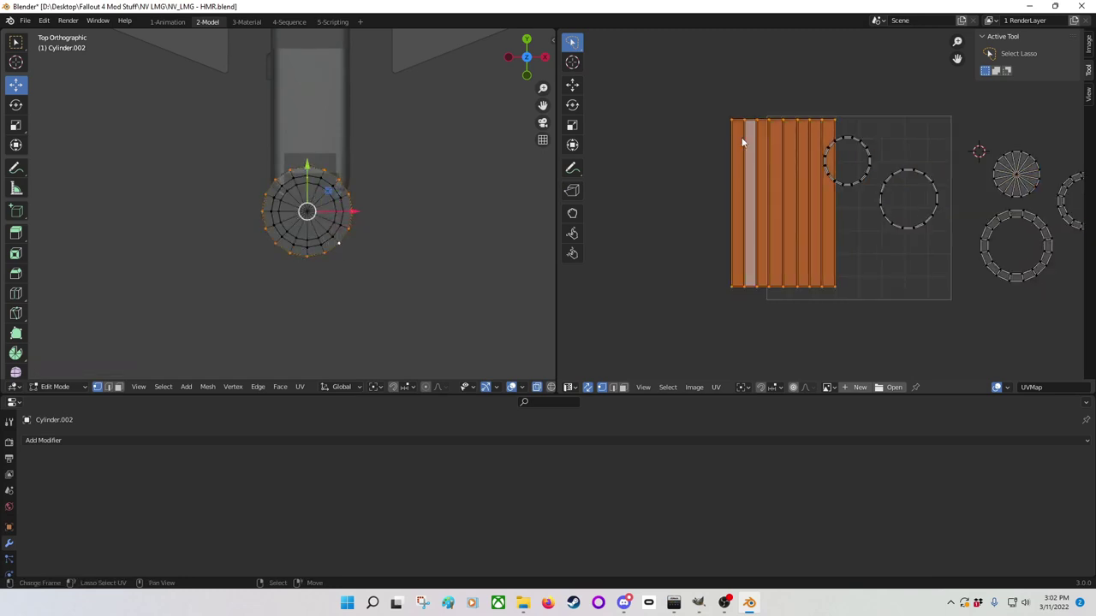
{"action": "key", "text": "g"}
{"action": "left_click", "coordinate": [682, 147]}
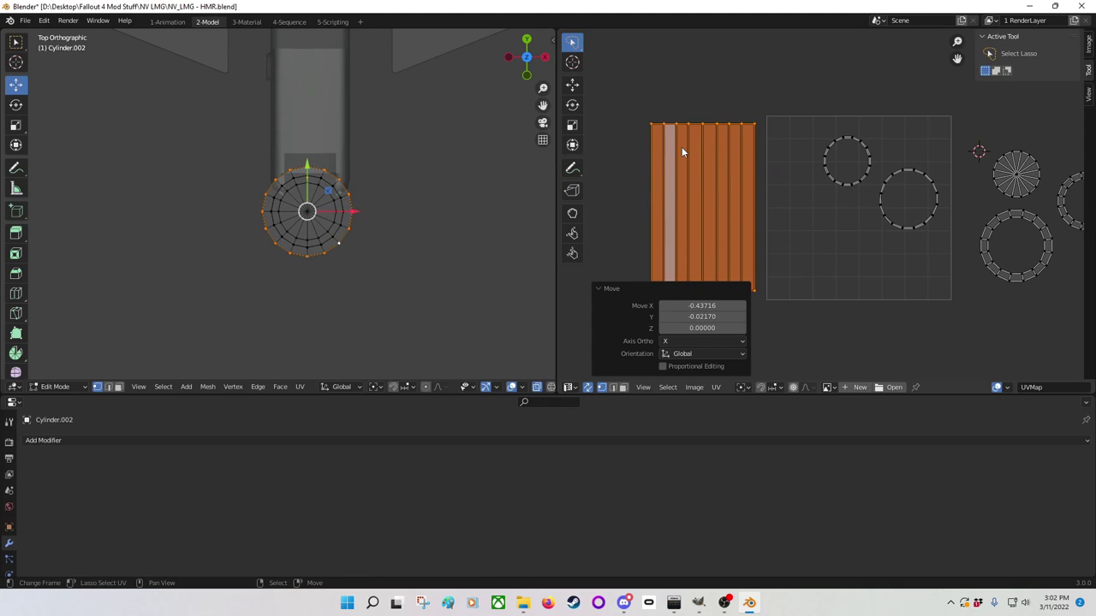
{"action": "scroll", "coordinate": [416, 221], "scroll_direction": "down", "scroll_amount": 3}
{"action": "scroll", "coordinate": [416, 221], "scroll_direction": "up", "scroll_amount": 6}
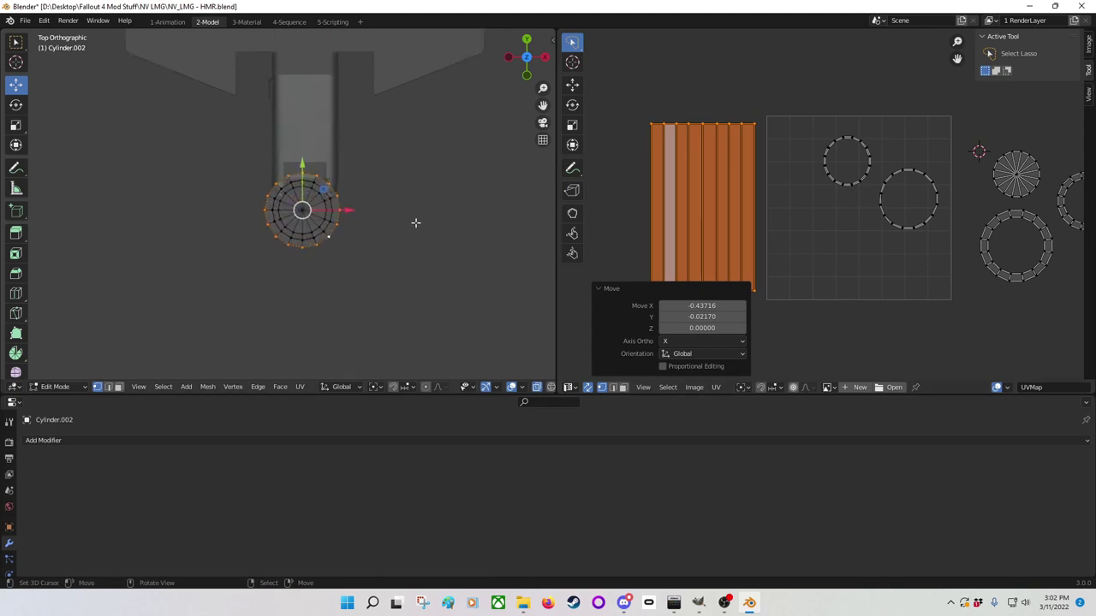
{"action": "scroll", "coordinate": [415, 222], "scroll_direction": "up", "scroll_amount": 3}
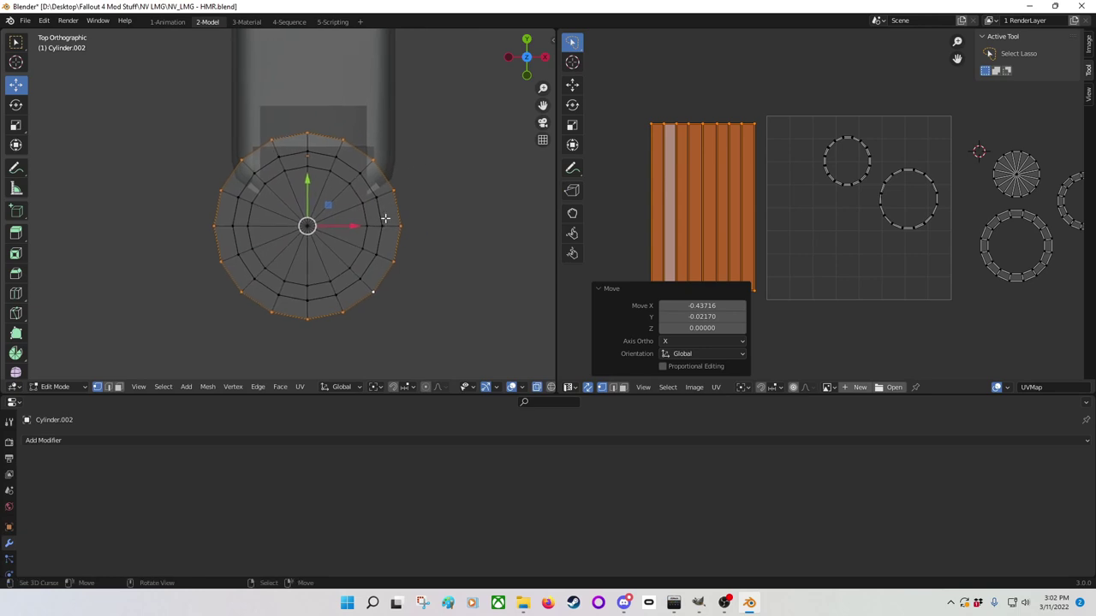
{"action": "left_click", "coordinate": [27, 21]}
{"action": "left_click", "coordinate": [55, 386]}
{"action": "left_click", "coordinate": [56, 311]}
{"action": "scroll", "coordinate": [323, 271], "scroll_direction": "down", "scroll_amount": 6}
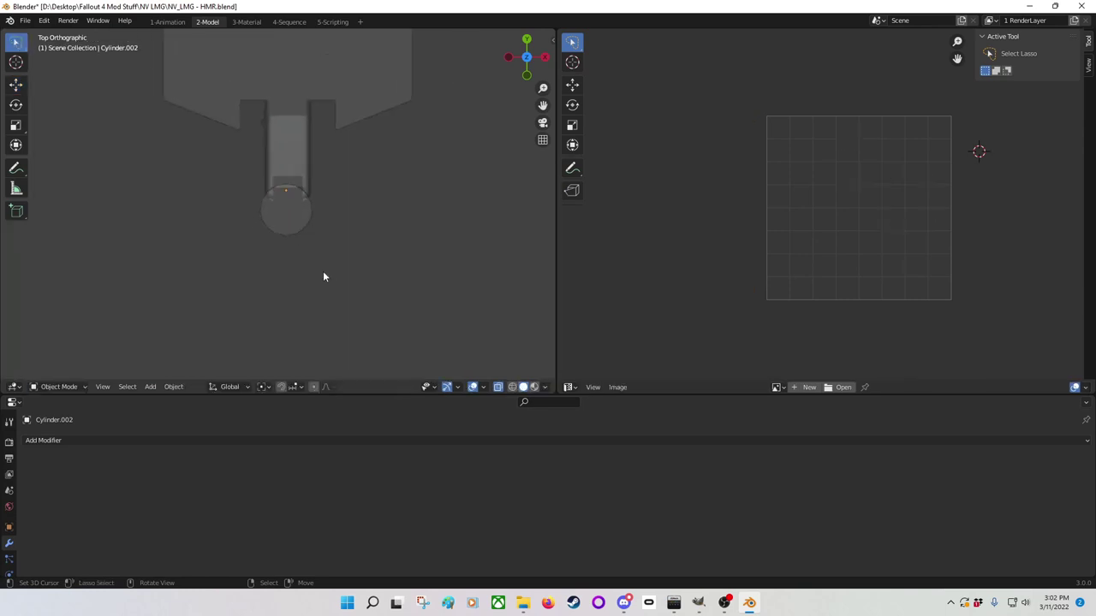
{"action": "left_click", "coordinate": [289, 161]}
{"action": "mouse_move", "coordinate": [417, 85]}
{"action": "middle_mouse_down"}
{"action": "mouse_move", "coordinate": [428, 345]}
{"action": "mouse_move", "coordinate": [455, 179]}
{"action": "mouse_move", "coordinate": [497, 265]}
{"action": "mouse_move", "coordinate": [288, 233]}
{"action": "middle_mouse_up"}
{"action": "left_click", "coordinate": [497, 387]}
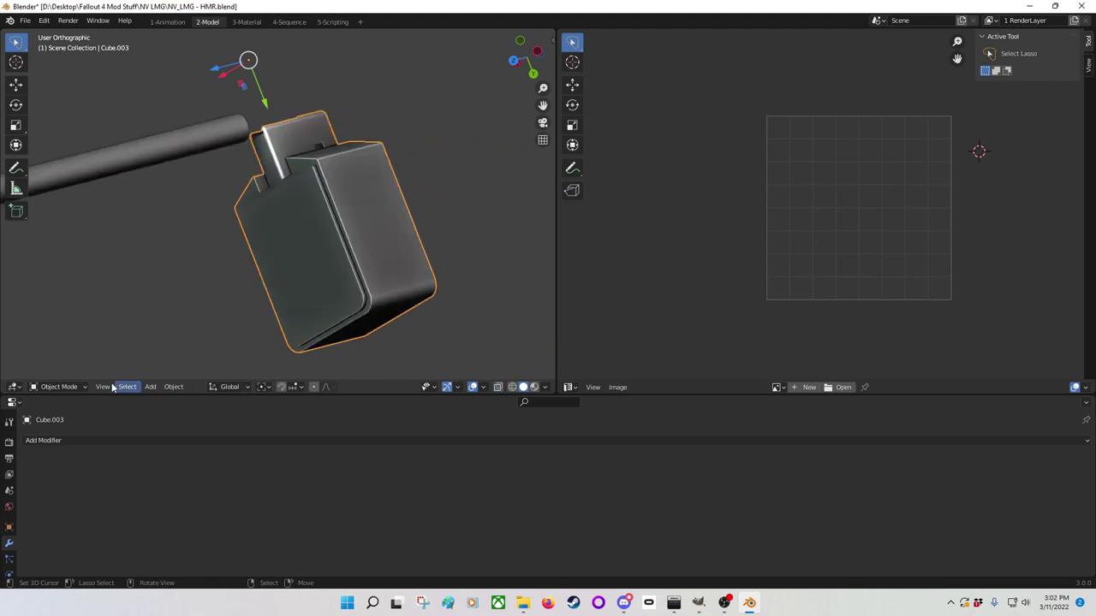
{"action": "left_click", "coordinate": [54, 386]}
{"action": "left_click", "coordinate": [86, 363]}
{"action": "scroll", "coordinate": [937, 216], "scroll_direction": "up", "scroll_amount": 1}
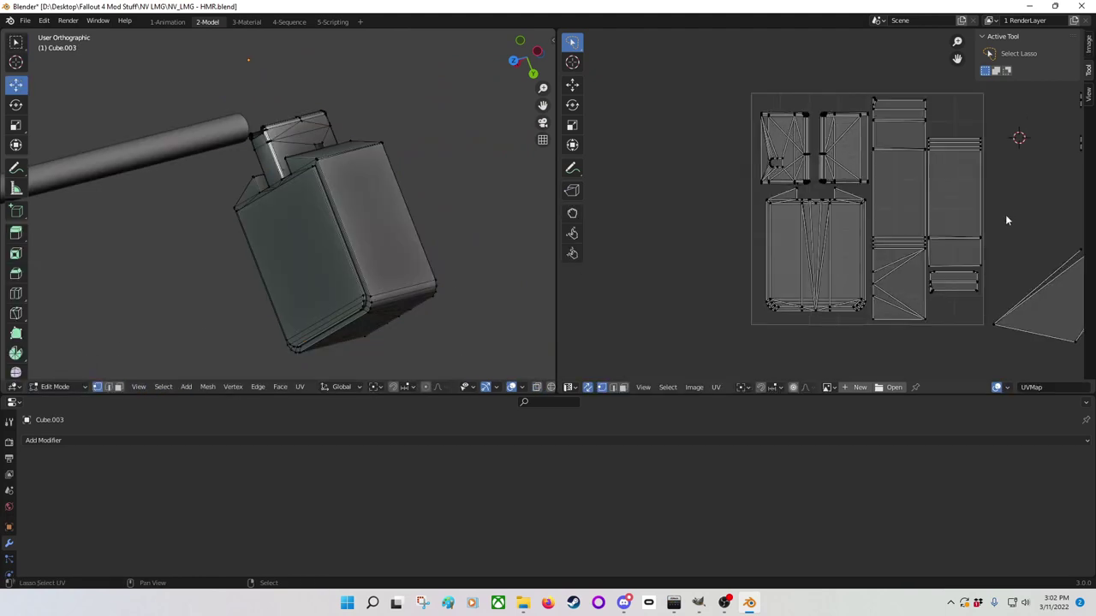
{"action": "scroll", "coordinate": [1007, 220], "scroll_direction": "up", "scroll_amount": 3}
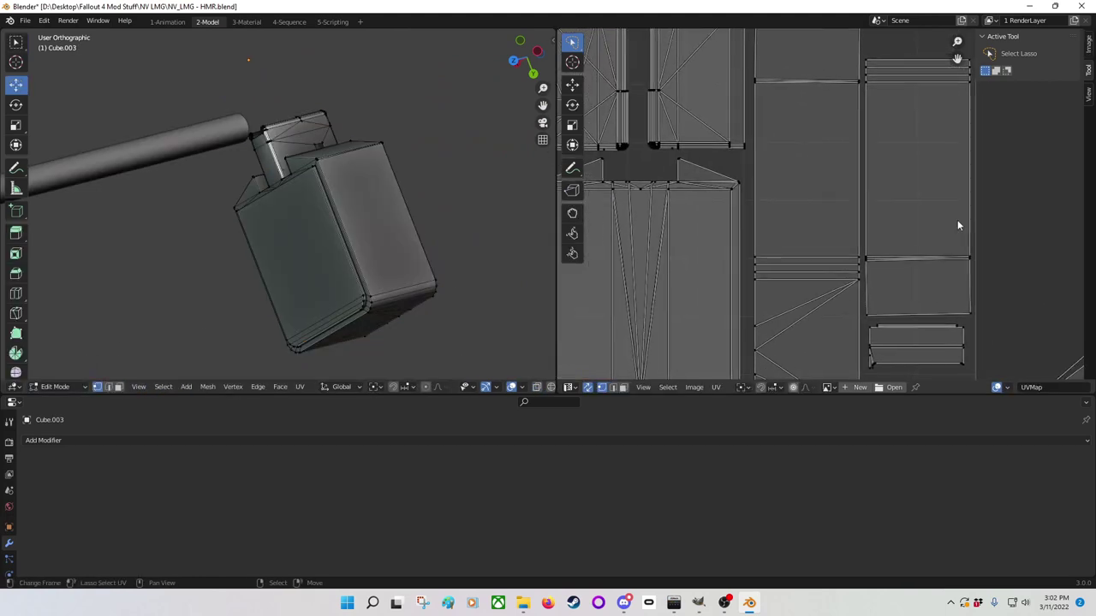
{"action": "scroll", "coordinate": [957, 225], "scroll_direction": "down", "scroll_amount": 2}
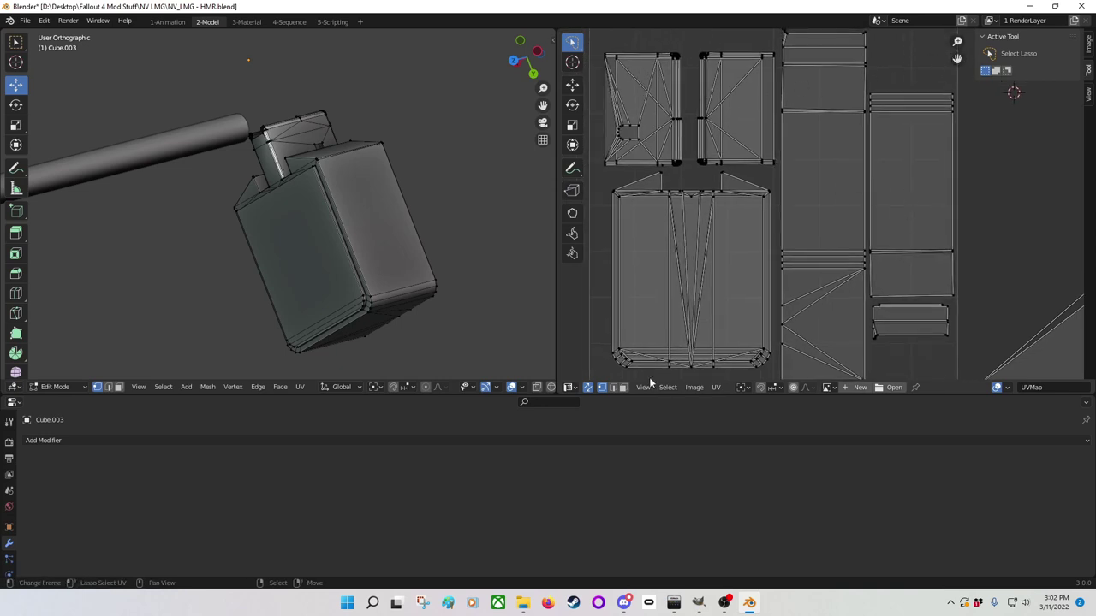
Step: Start Export UV Layout from the UV menu with All UVs included
{"action": "left_click", "coordinate": [715, 388]}
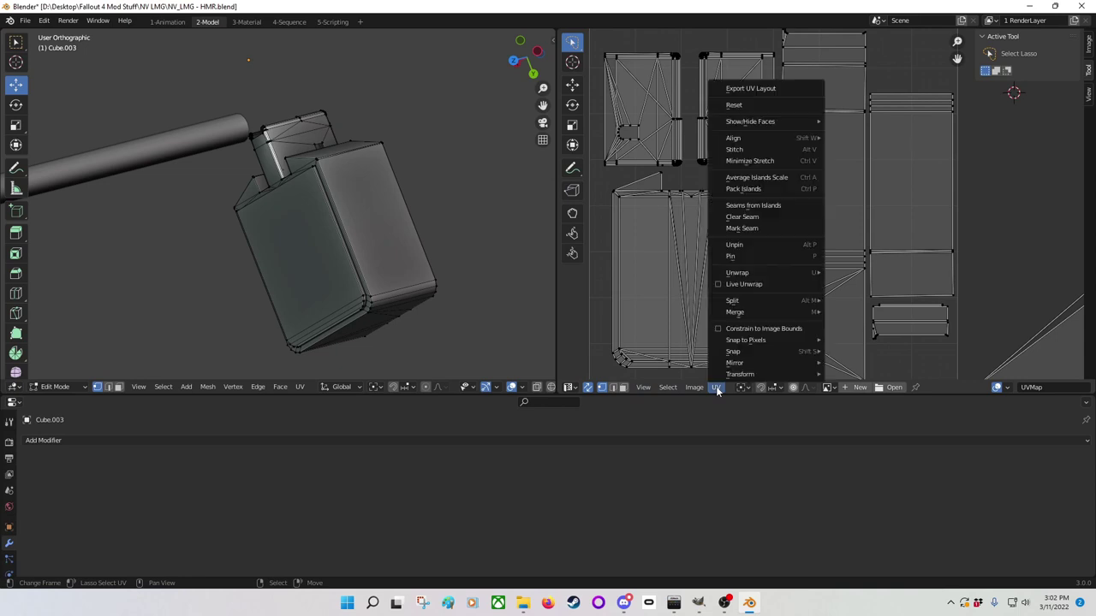
{"action": "left_click", "coordinate": [750, 89]}
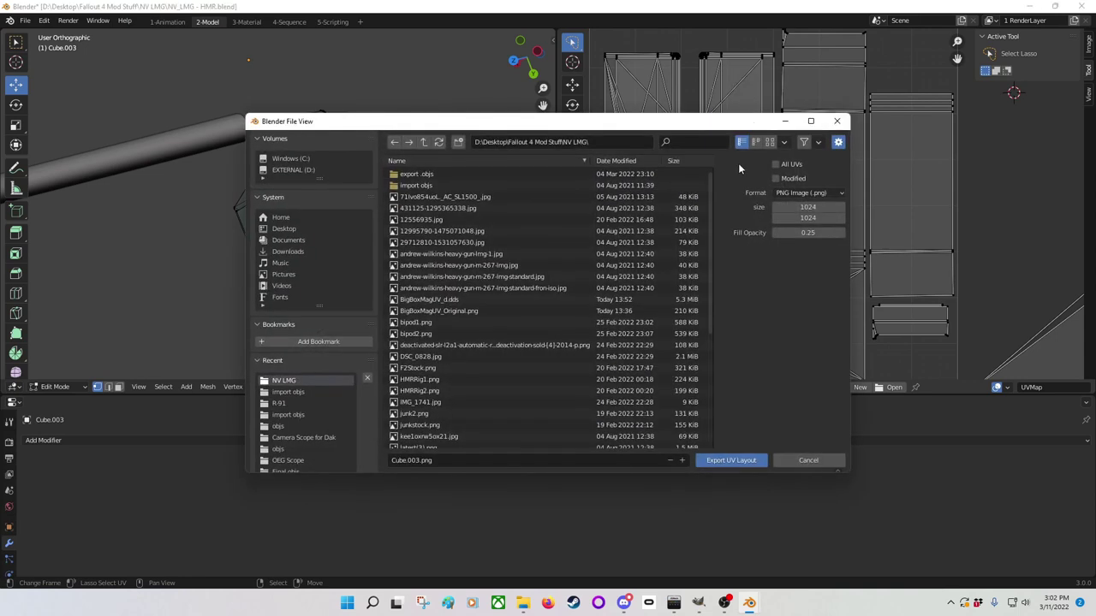
{"action": "scroll", "coordinate": [475, 267], "scroll_direction": "down", "scroll_amount": 6}
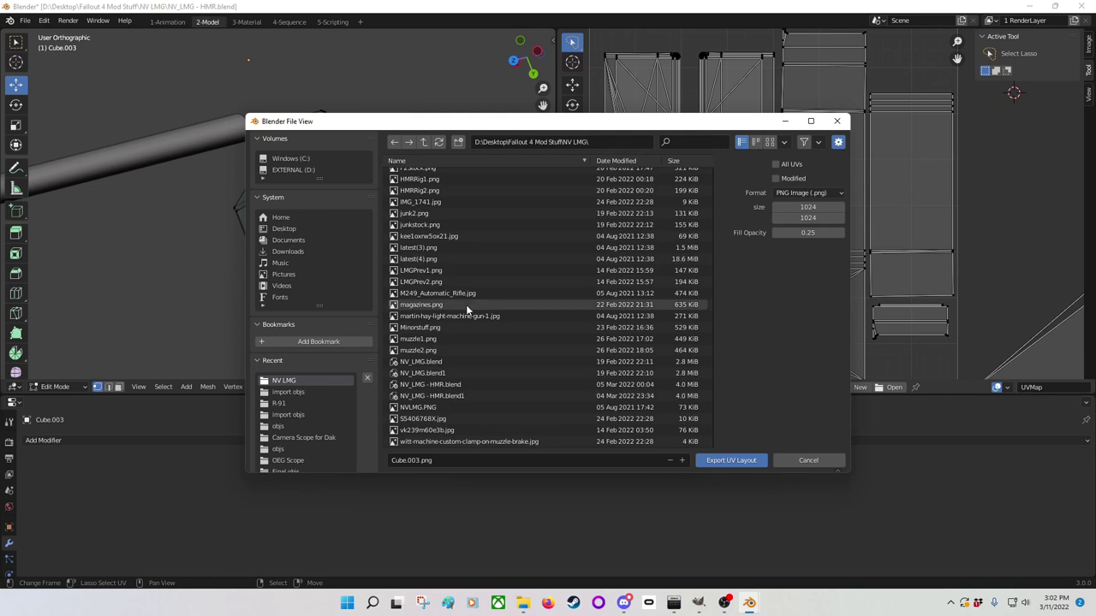
{"action": "scroll", "coordinate": [467, 310], "scroll_direction": "up", "scroll_amount": 2}
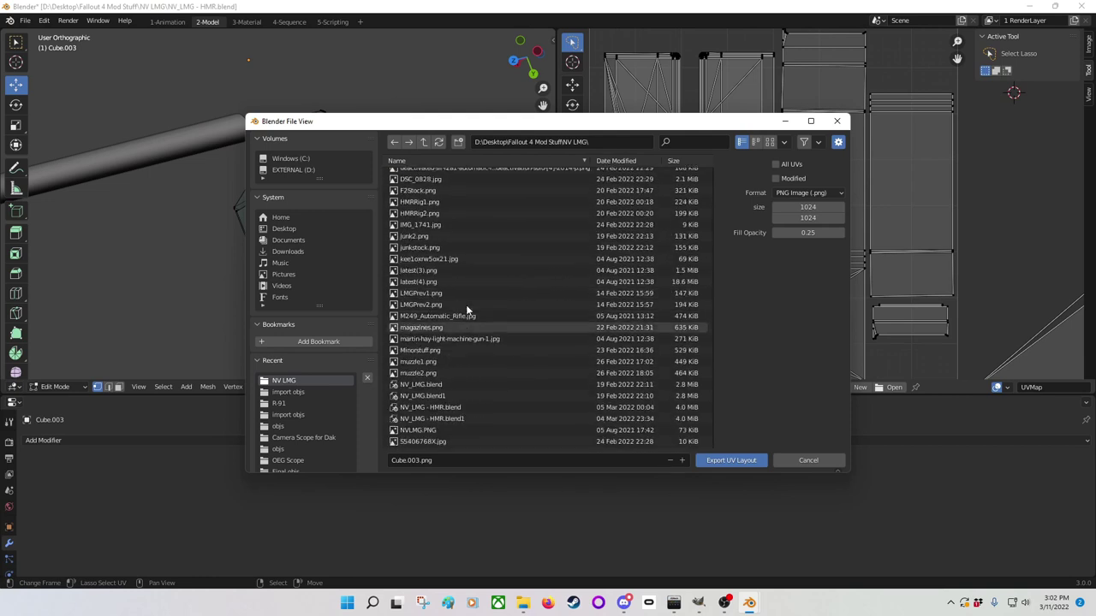
{"action": "scroll", "coordinate": [466, 310], "scroll_direction": "down", "scroll_amount": 1}
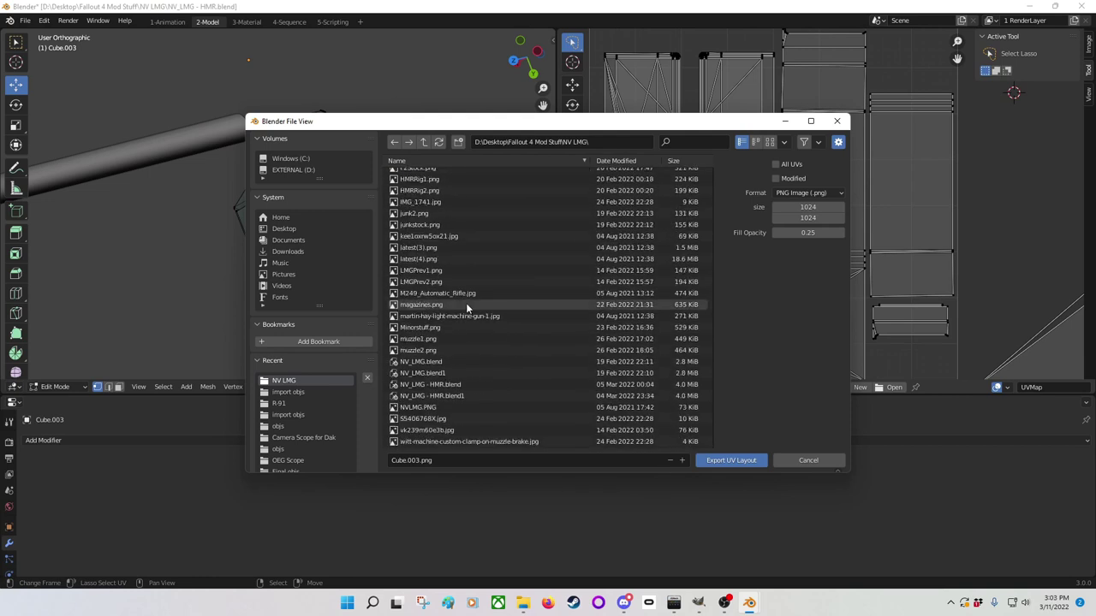
{"action": "left_click", "coordinate": [775, 163]}
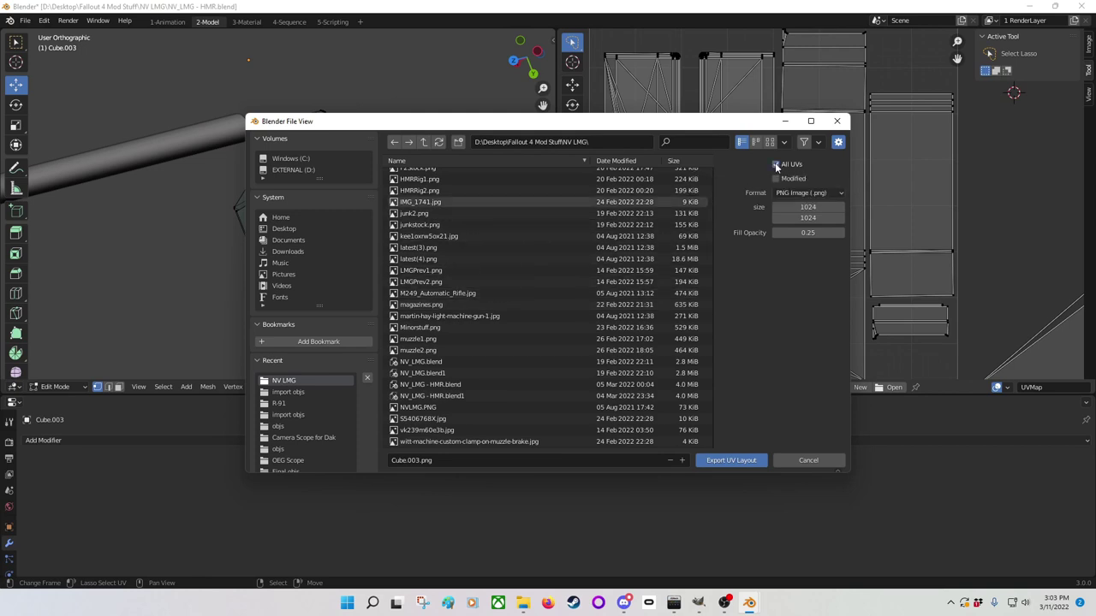
Step: Set the layout image size to 2048 × 2048 and fill opacity to 0
{"action": "left_click", "coordinate": [810, 207]}
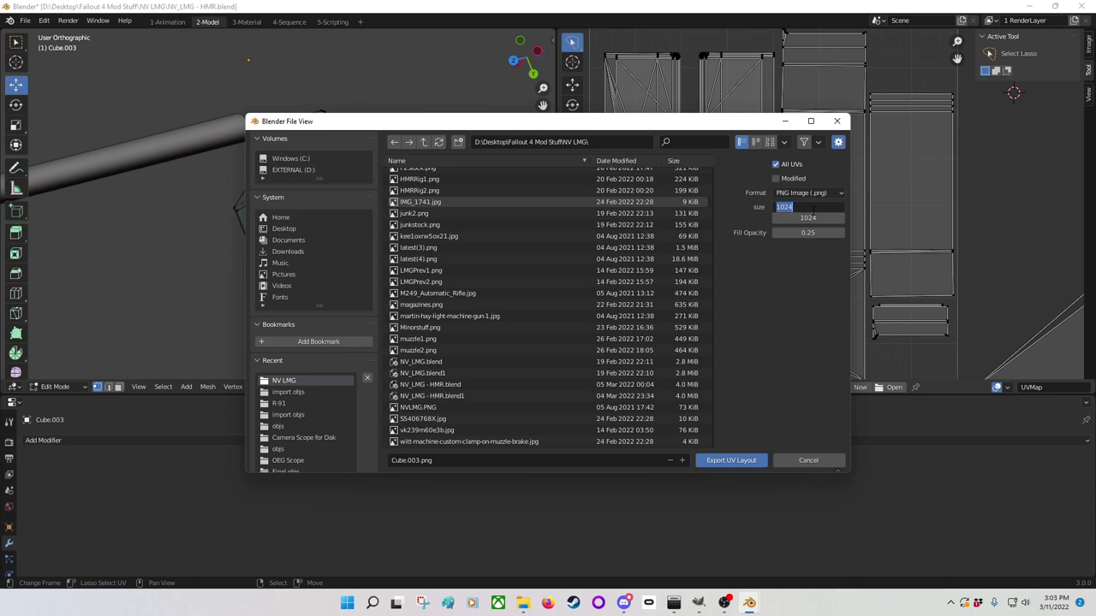
{"action": "type", "text": "2048"}
{"action": "left_click", "coordinate": [804, 218]}
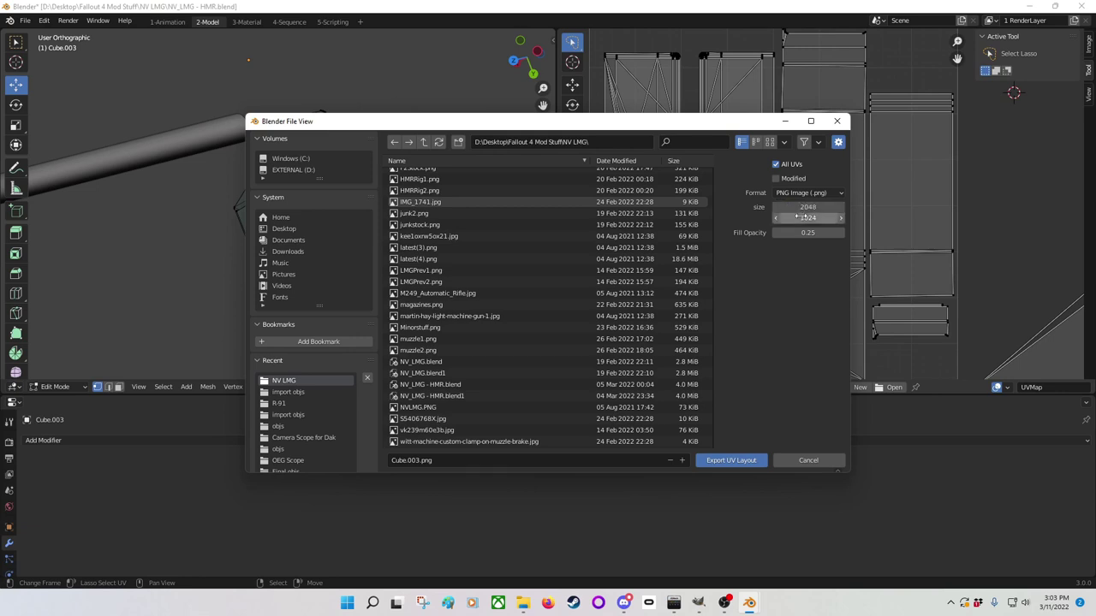
{"action": "type", "text": "1024"}
{"action": "left_click_drag", "start_coordinate": [798, 219], "coordinate": [771, 221]}
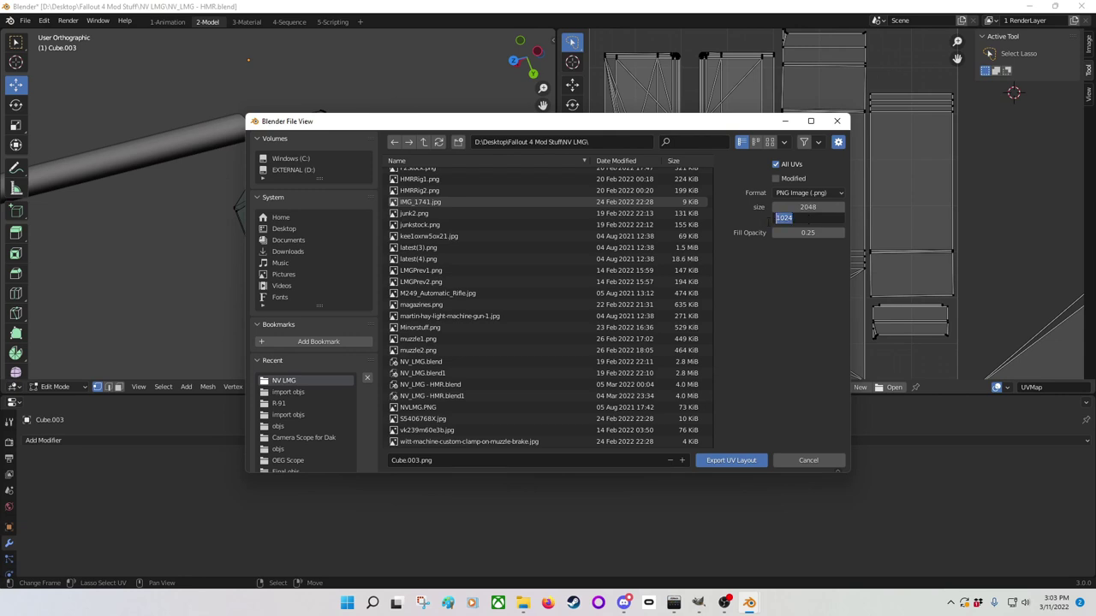
{"action": "type", "text": "2048"}
{"action": "key", "text": "Return"}
{"action": "left_click_drag", "start_coordinate": [823, 233], "coordinate": [771, 233]}
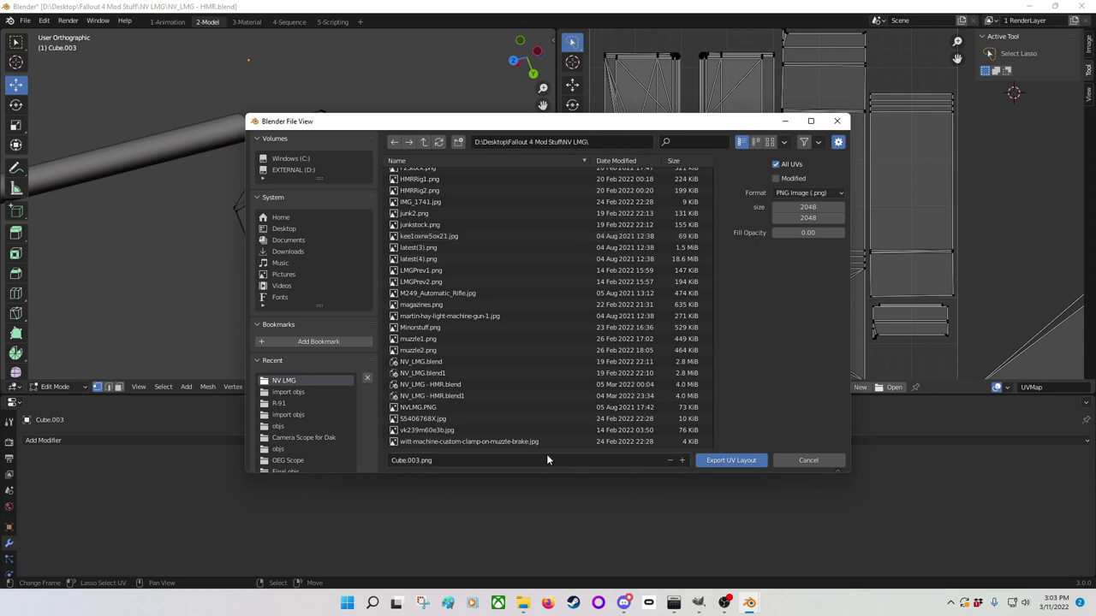
Step: Name the file BigBoxMag_Original.png and export the UV layout
{"action": "left_click", "coordinate": [415, 462]}
{"action": "left_click", "coordinate": [414, 462]}
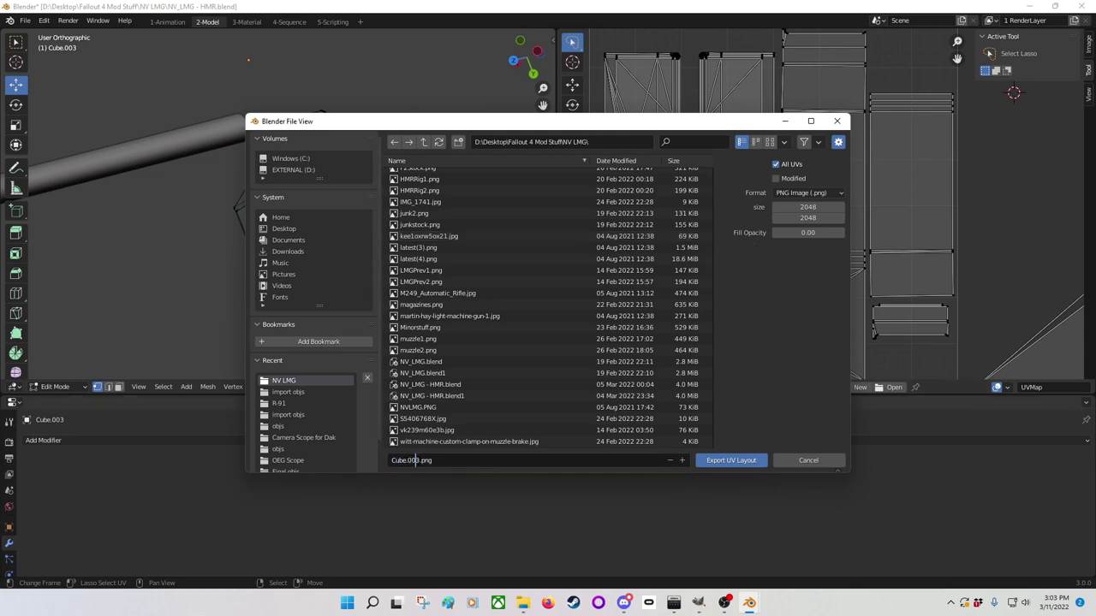
{"action": "left_click_drag", "start_coordinate": [421, 461], "coordinate": [381, 460]}
{"action": "type", "text": "BigB"}
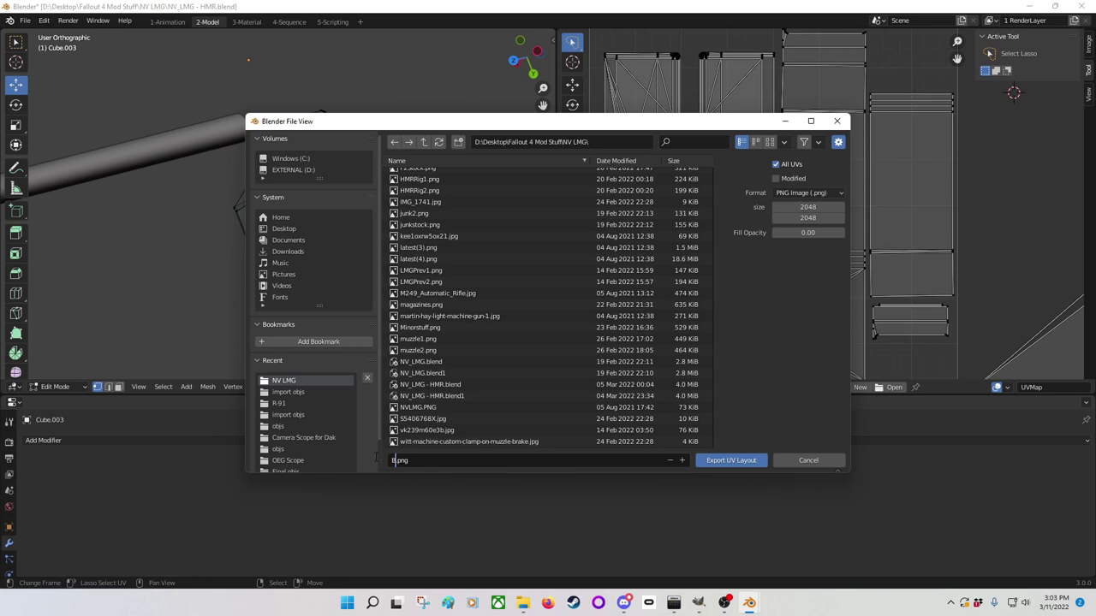
{"action": "type", "text": "oxMag_Original"}
{"action": "left_click", "coordinate": [724, 462]}
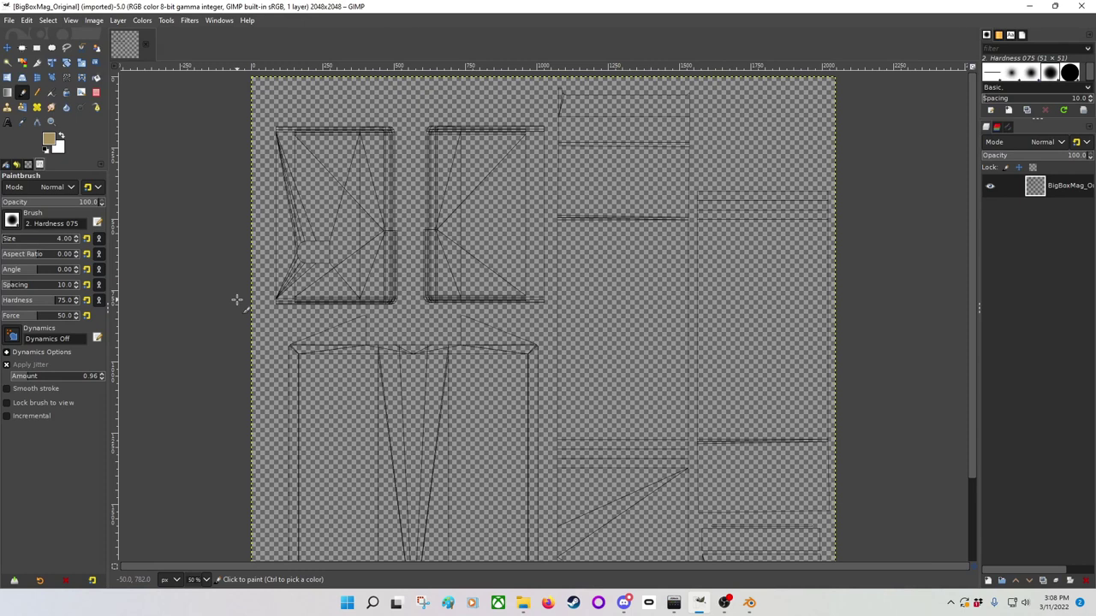
Step: Drag the TexturesCom riveted metal texture from File Explorer into GIMP, converting its colour profile
{"action": "scroll", "coordinate": [237, 300], "scroll_direction": "down", "scroll_amount": 1, "text": "ctrl"}
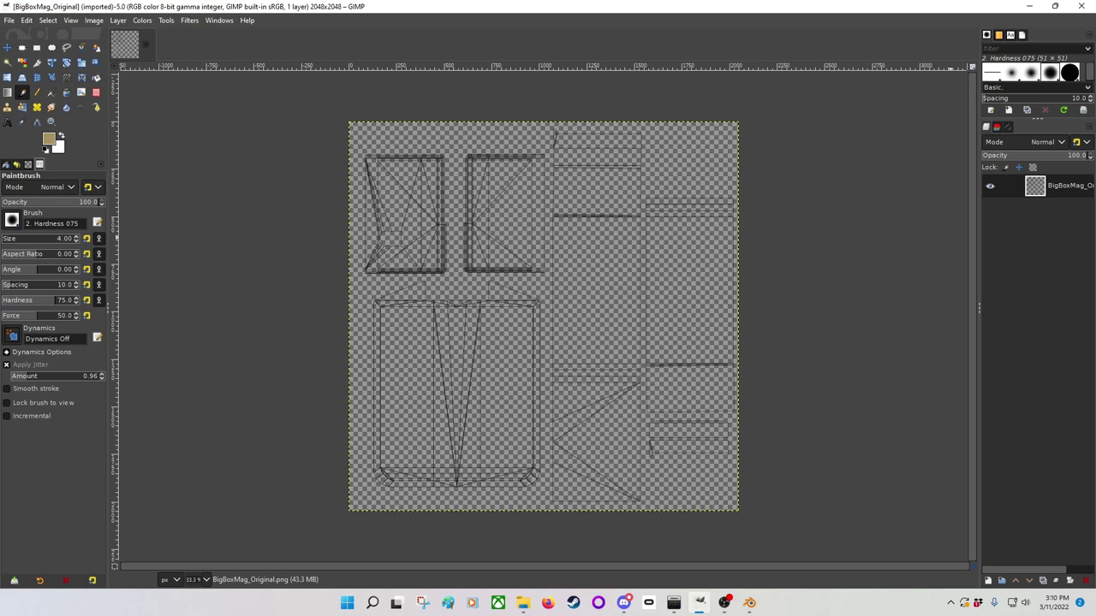
{"action": "key", "text": "super+e"}
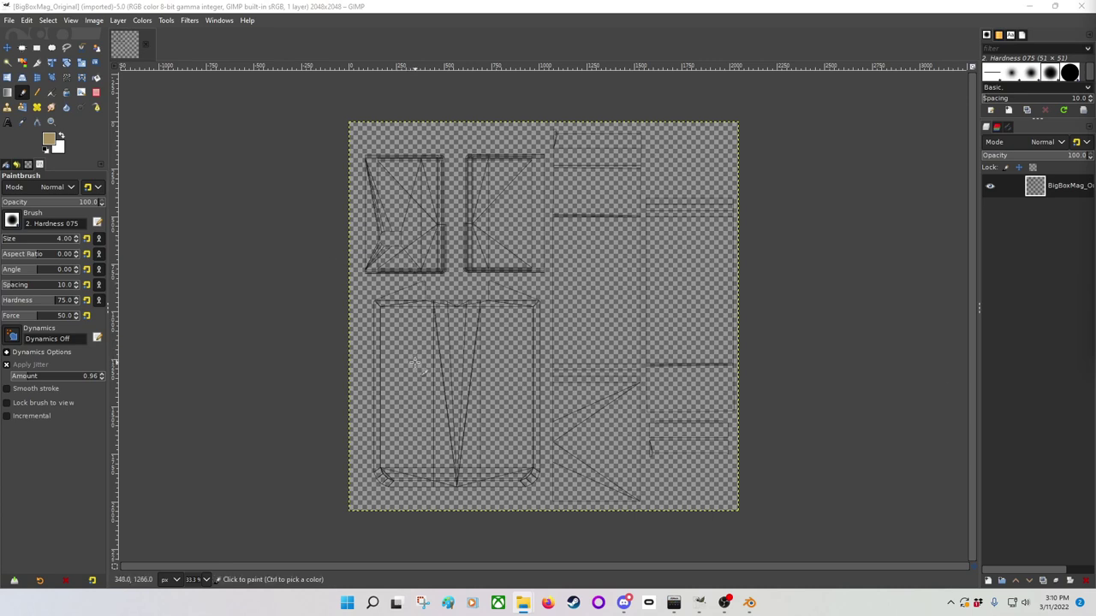
{"action": "left_click", "coordinate": [383, 257]}
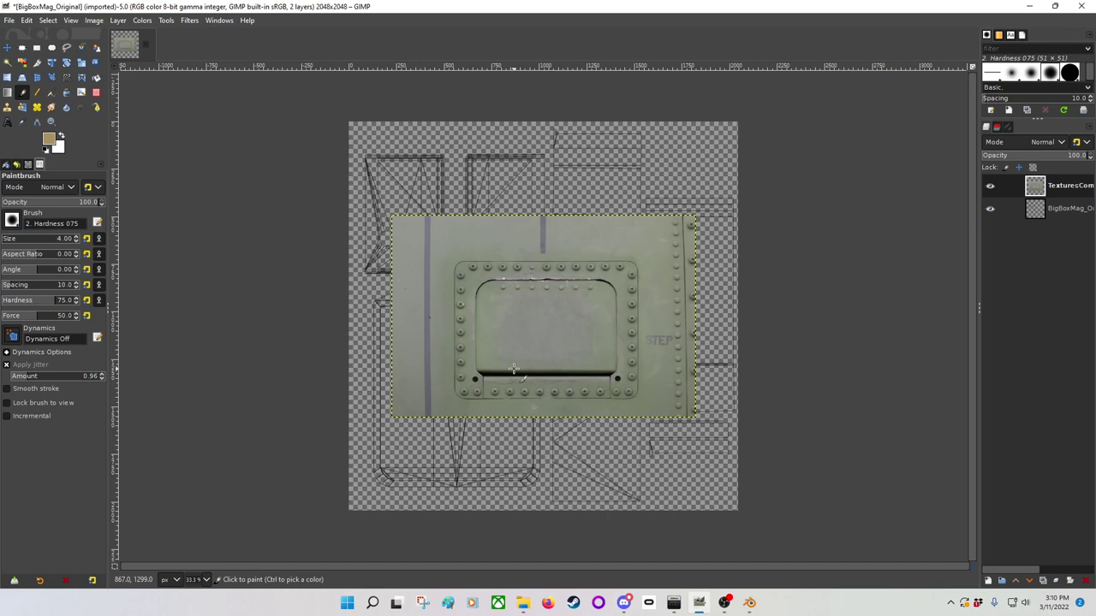
Step: Scale the metal panel layer up beyond the canvas size
{"action": "key", "text": "shift+s"}
{"action": "left_click", "coordinate": [517, 317]}
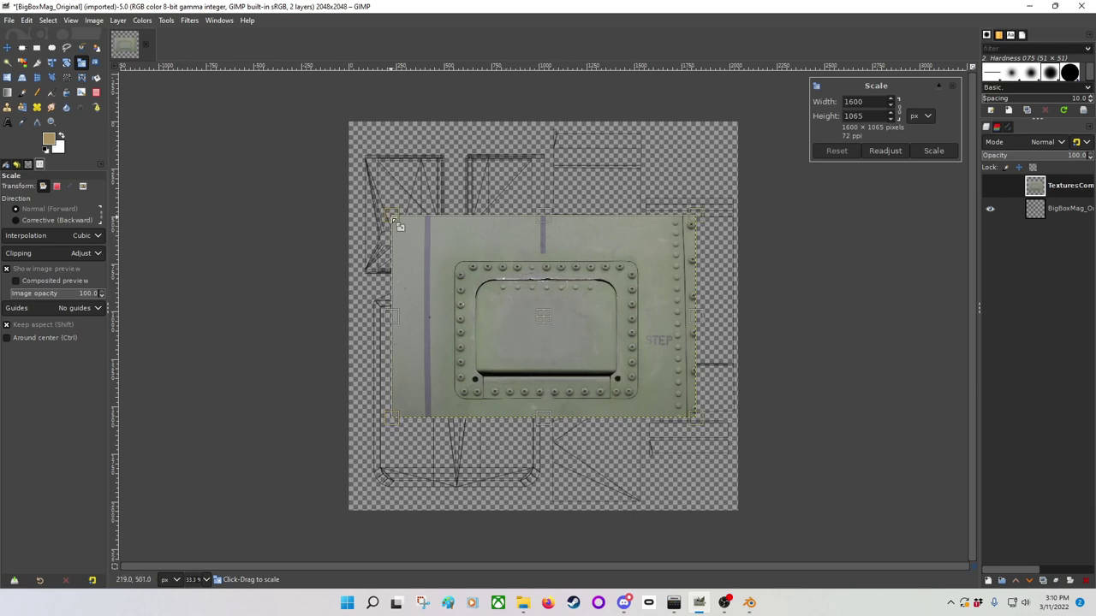
{"action": "left_click_drag", "start_coordinate": [394, 221], "coordinate": [14, 5]}
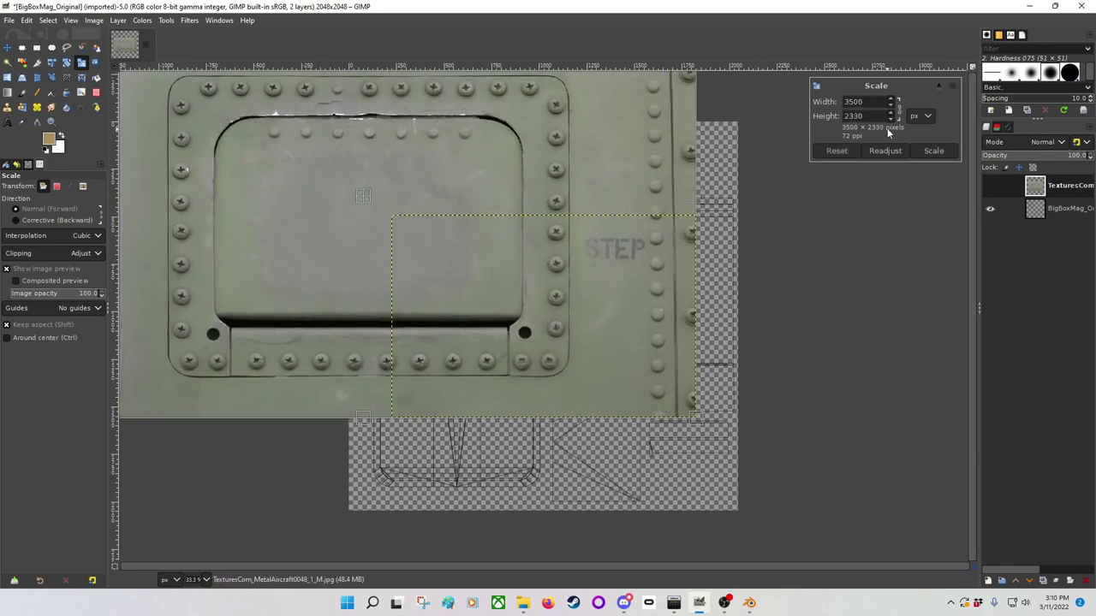
{"action": "left_click", "coordinate": [931, 151]}
Step: Rotate the metal panel layer by 90 degrees
{"action": "key", "text": "shift+r"}
{"action": "left_click", "coordinate": [452, 289]}
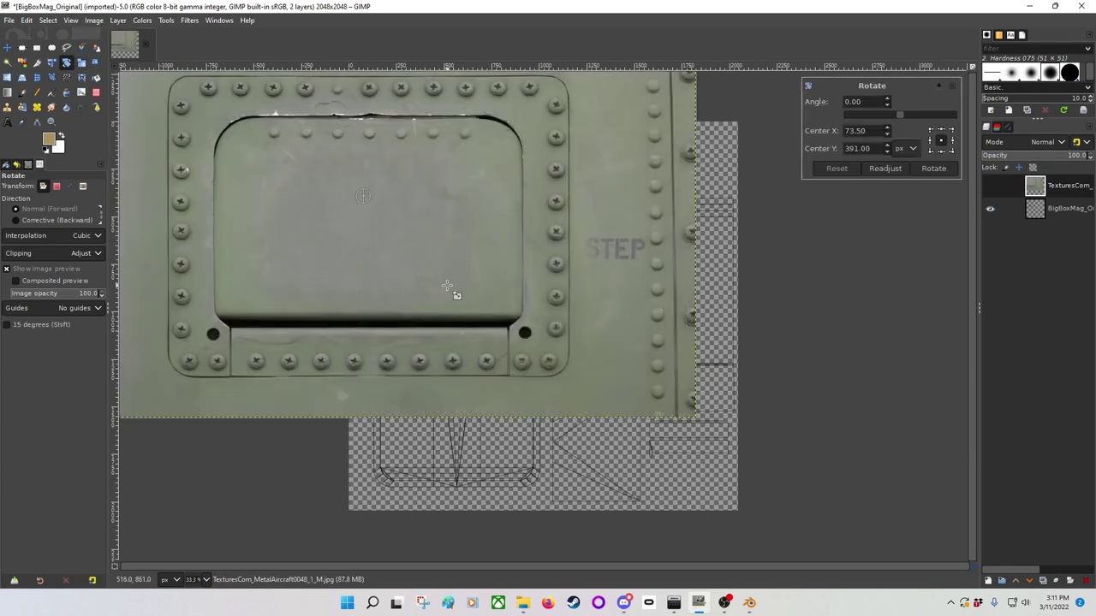
{"action": "left_click_drag", "start_coordinate": [865, 102], "coordinate": [824, 103]}
{"action": "type", "text": "90"}
{"action": "left_click", "coordinate": [933, 169]}
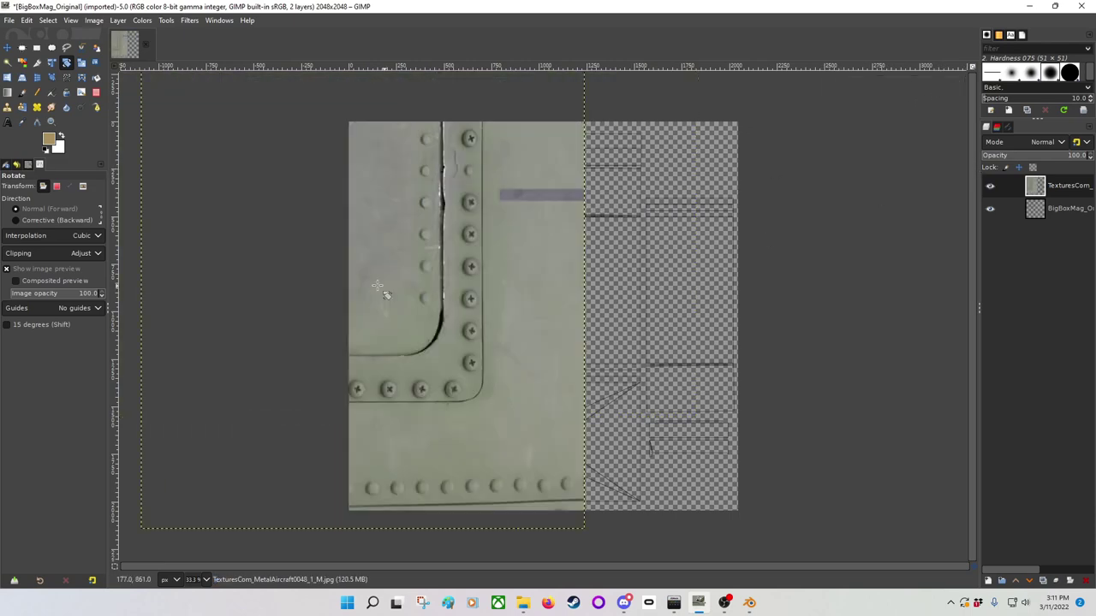
Step: Move the rotated panel down and right over the canvas and lower it below the UV layer
{"action": "key", "text": "m"}
{"action": "left_click_drag", "start_coordinate": [429, 249], "coordinate": [539, 402]}
{"action": "left_click_drag", "start_coordinate": [1058, 196], "coordinate": [1065, 232]}
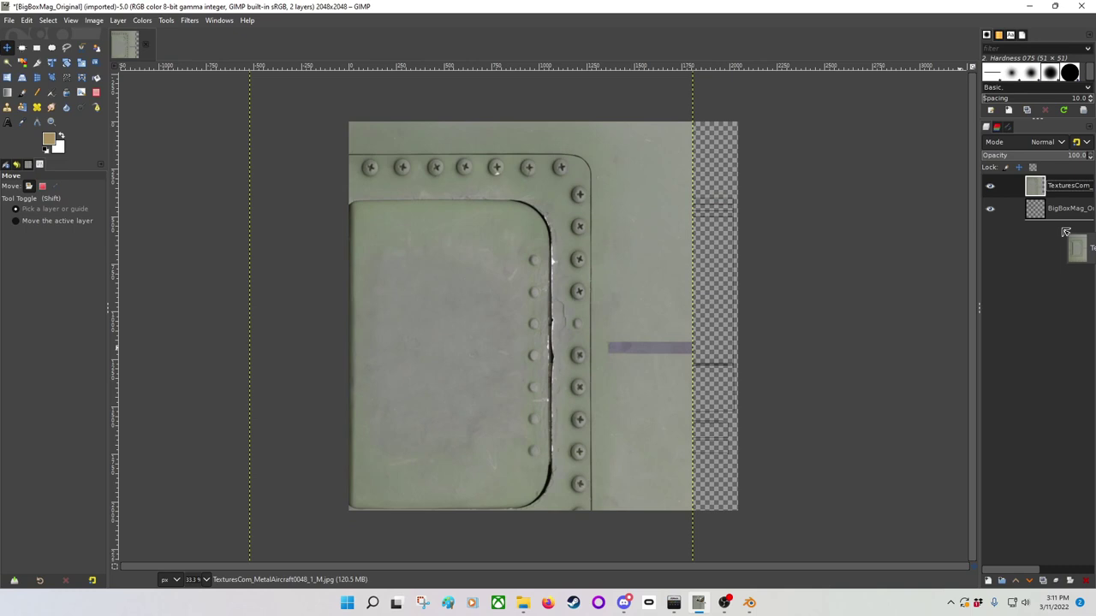
Step: Put the metal texture beneath the UV wireframe and nudge its rivet rows onto the UV lines
{"action": "left_click_drag", "start_coordinate": [1065, 232], "coordinate": [1065, 233]}
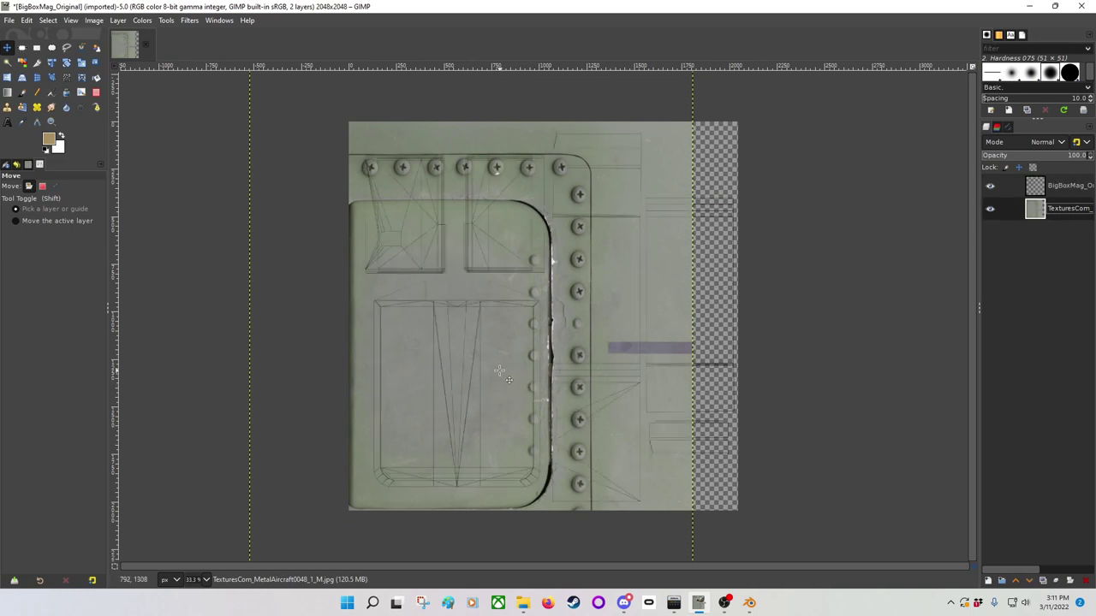
{"action": "left_click_drag", "start_coordinate": [500, 366], "coordinate": [517, 383]}
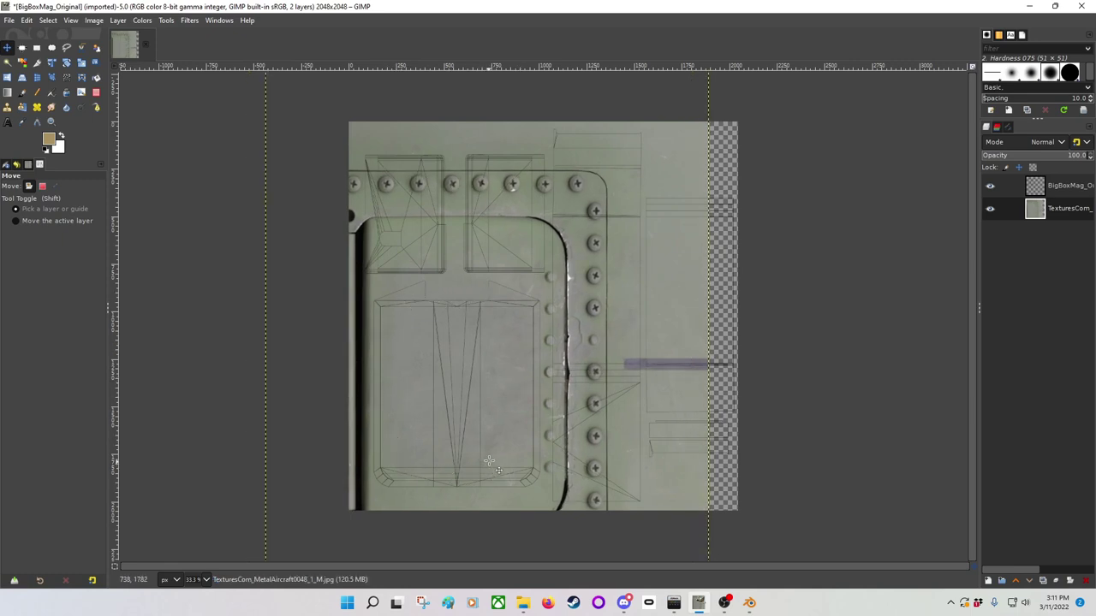
{"action": "left_click_drag", "start_coordinate": [518, 366], "coordinate": [516, 372]}
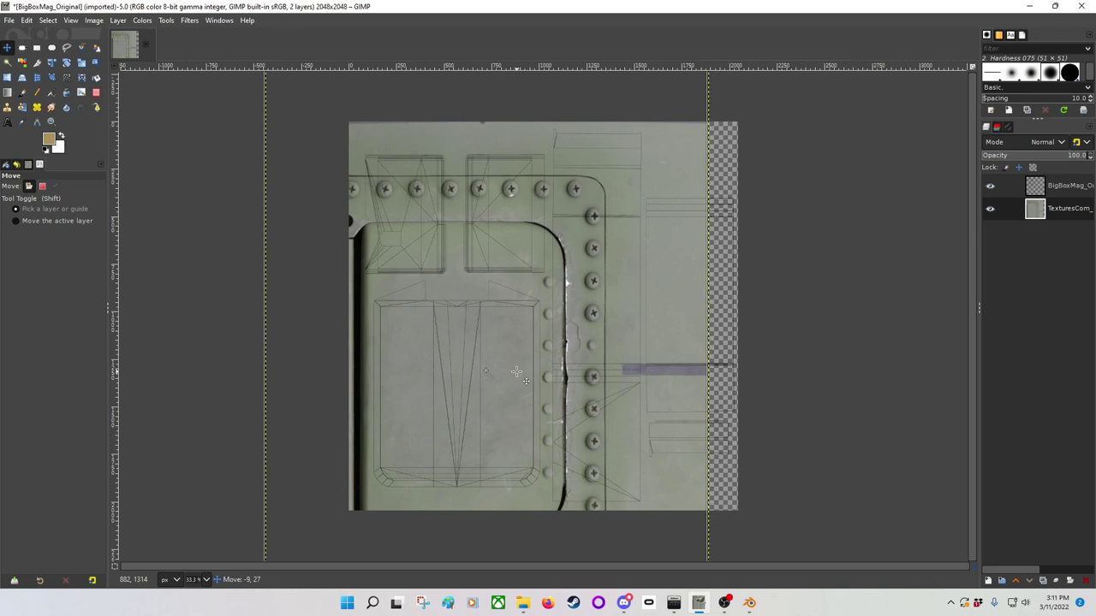
{"action": "left_click_drag", "start_coordinate": [517, 372], "coordinate": [516, 371]}
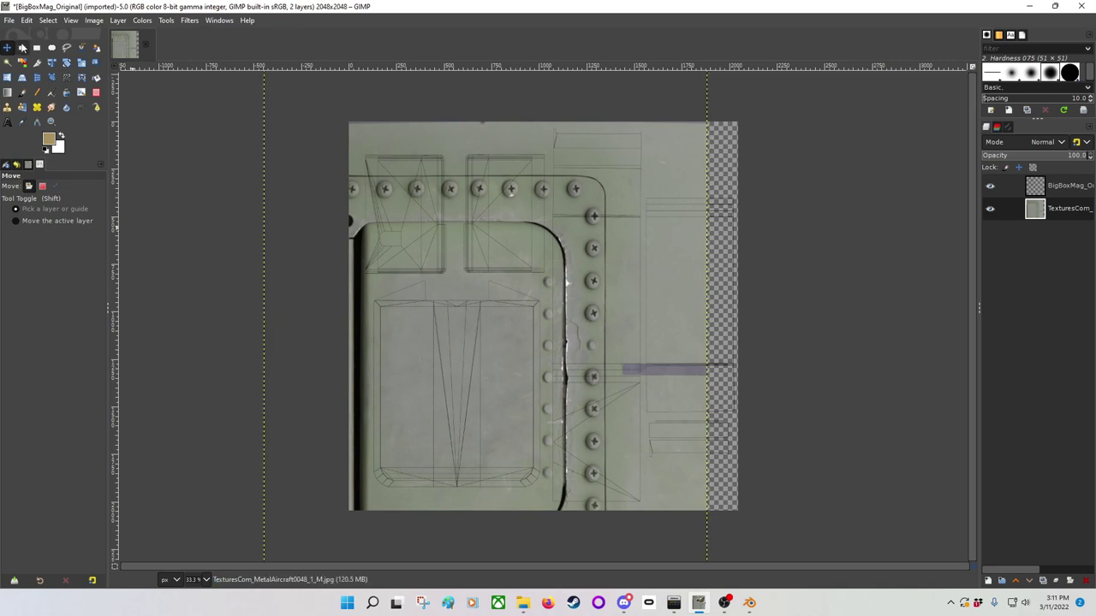
{"action": "left_click", "coordinate": [37, 49]}
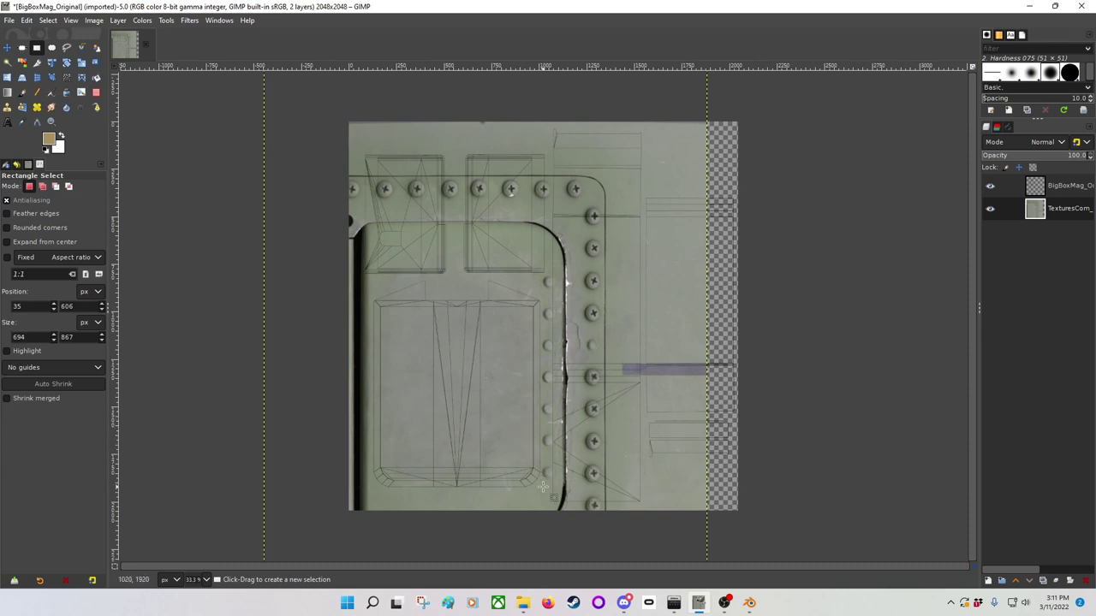
Step: Select the rectangular panel region over the lower-left UV island and invert the selection
{"action": "left_click_drag", "start_coordinate": [544, 492], "coordinate": [369, 277]}
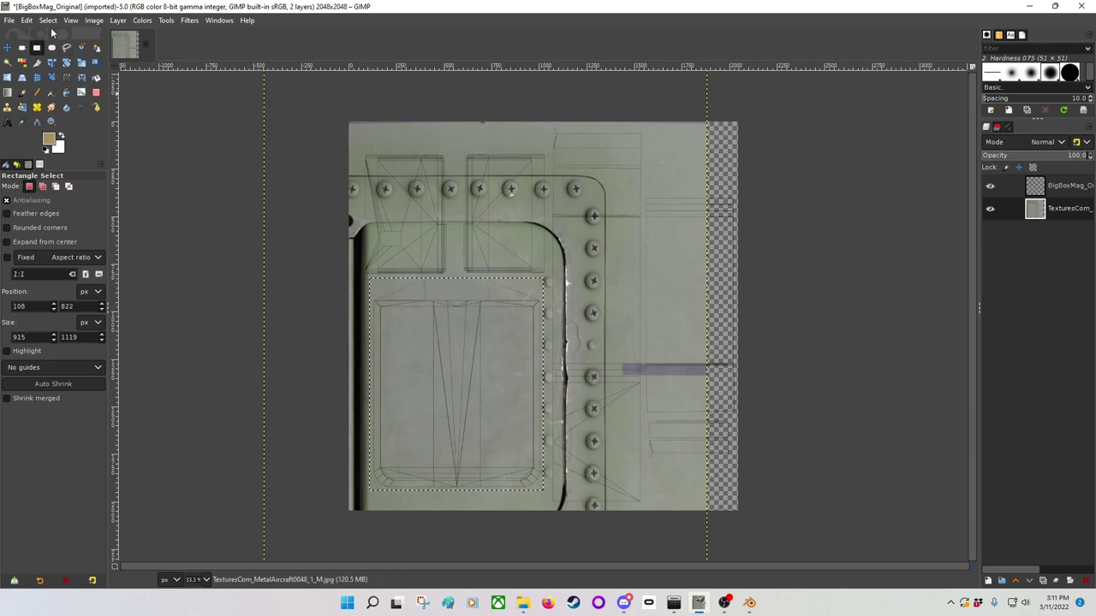
{"action": "left_click", "coordinate": [49, 20]}
{"action": "left_click", "coordinate": [68, 61]}
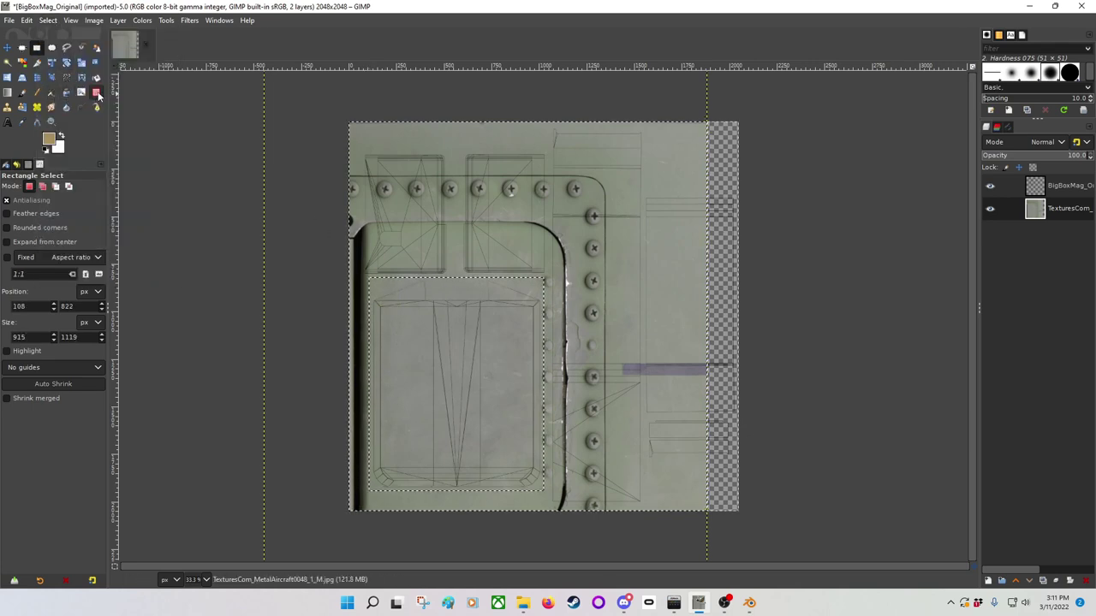
Step: Erase all texture outside the panel with a Hardness 100 eraser at size 373, jitter off
{"action": "left_click", "coordinate": [97, 92]}
{"action": "left_click", "coordinate": [17, 224]}
{"action": "left_click", "coordinate": [45, 255]}
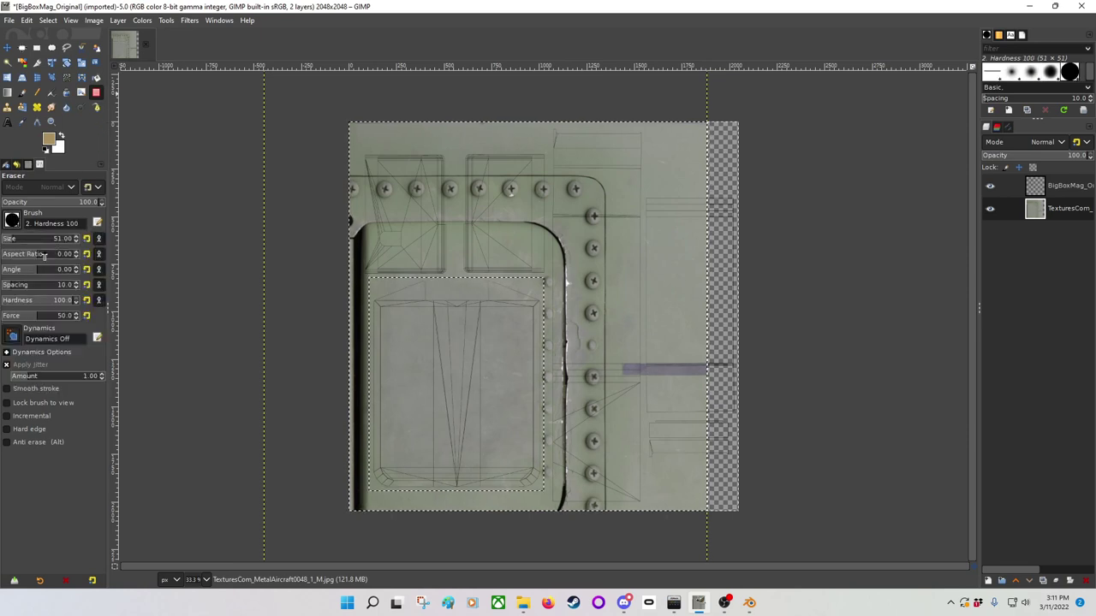
{"action": "left_click_drag", "start_coordinate": [33, 238], "coordinate": [40, 239]}
{"action": "mouse_move", "coordinate": [441, 137]}
{"action": "left_mouse_down"}
{"action": "mouse_move", "coordinate": [625, 146]}
{"action": "mouse_move", "coordinate": [317, 269]}
{"action": "mouse_move", "coordinate": [985, 306]}
{"action": "mouse_move", "coordinate": [318, 411]}
{"action": "mouse_move", "coordinate": [265, 394]}
{"action": "left_mouse_up"}
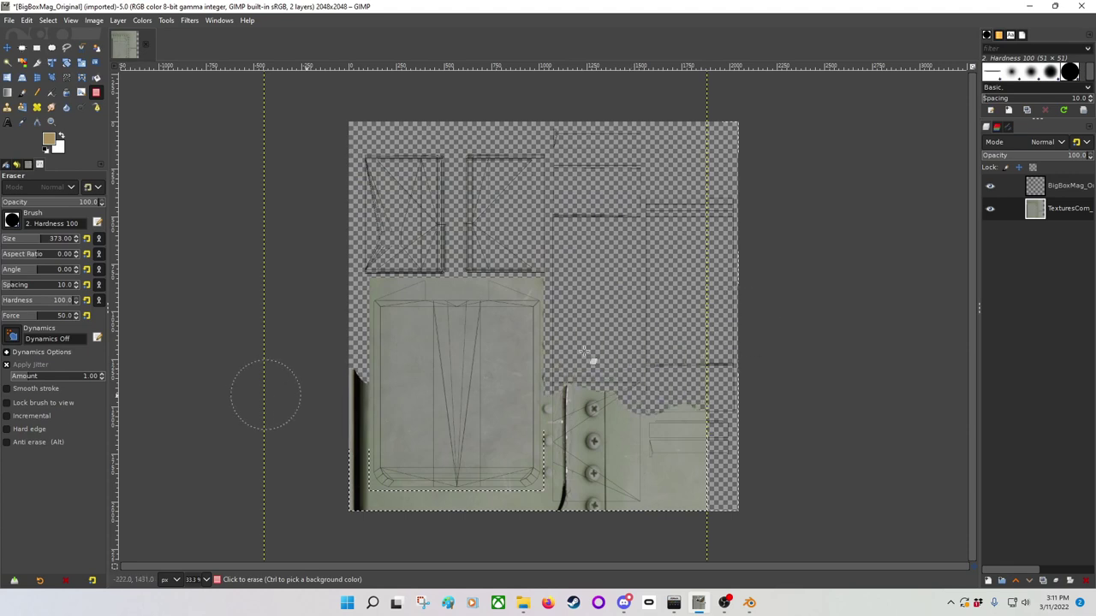
{"action": "mouse_move", "coordinate": [583, 351]}
{"action": "left_mouse_down"}
{"action": "mouse_move", "coordinate": [425, 446]}
{"action": "mouse_move", "coordinate": [413, 498]}
{"action": "mouse_move", "coordinate": [465, 513]}
{"action": "mouse_move", "coordinate": [743, 490]}
{"action": "mouse_move", "coordinate": [708, 396]}
{"action": "mouse_move", "coordinate": [658, 491]}
{"action": "mouse_move", "coordinate": [544, 512]}
{"action": "mouse_move", "coordinate": [638, 510]}
{"action": "left_mouse_up"}
{"action": "left_click", "coordinate": [7, 365]}
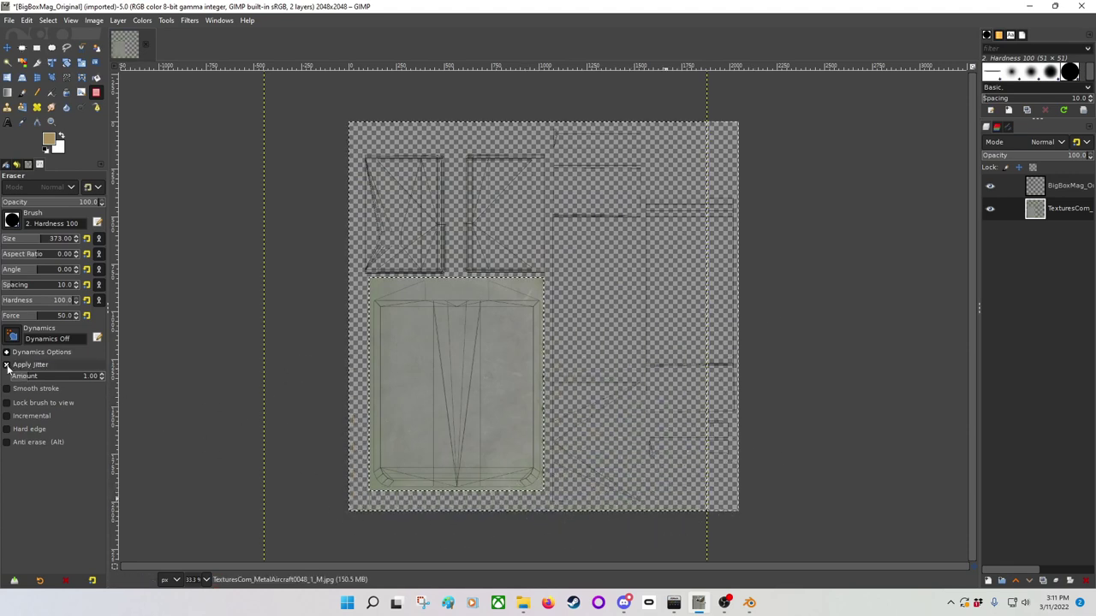
{"action": "left_click", "coordinate": [7, 366]}
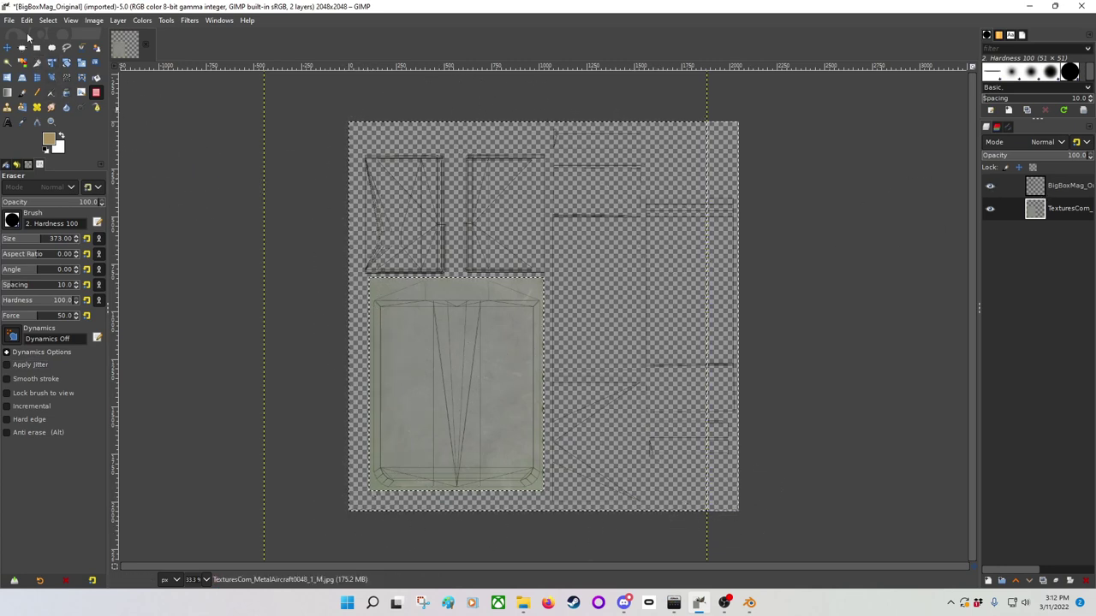
{"action": "left_click", "coordinate": [26, 19]}
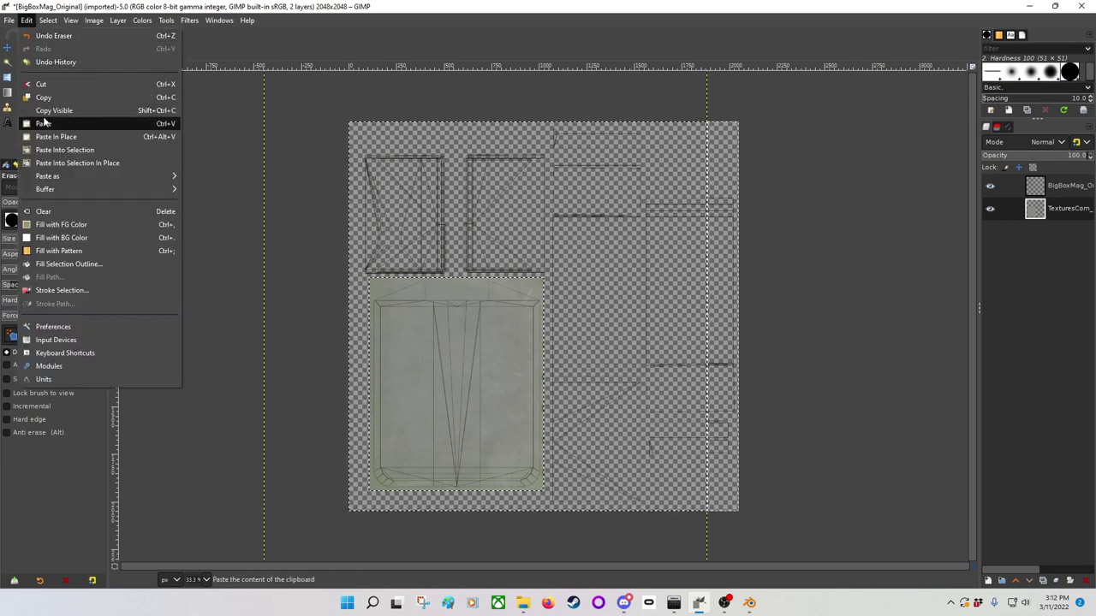
Step: Select all and add a new layer named Dodge with Dodge blend mode
{"action": "left_click", "coordinate": [51, 35]}
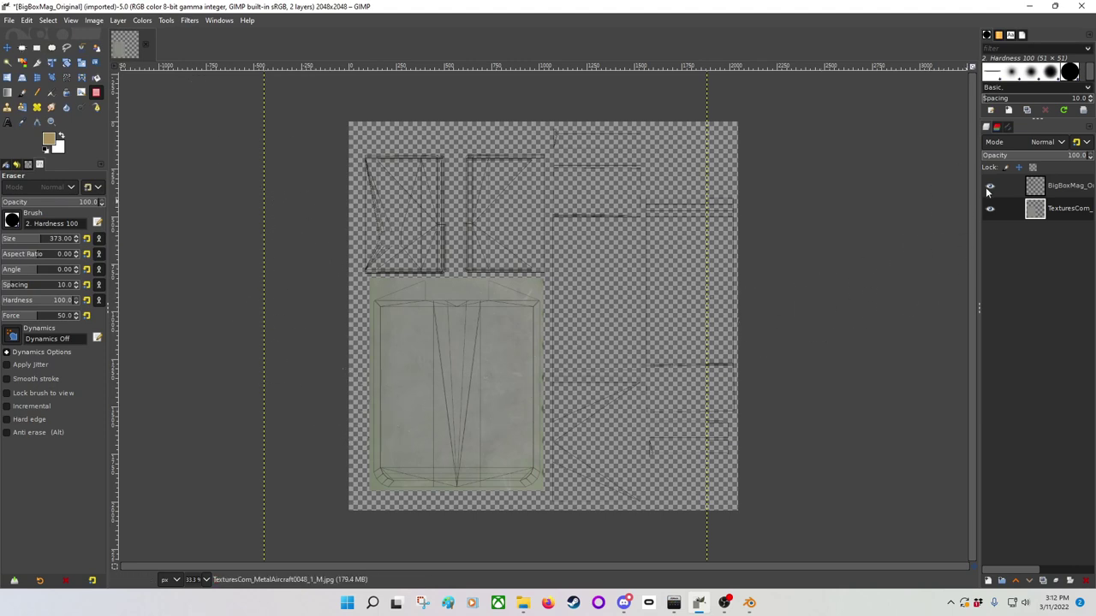
{"action": "right_click", "coordinate": [1064, 209]}
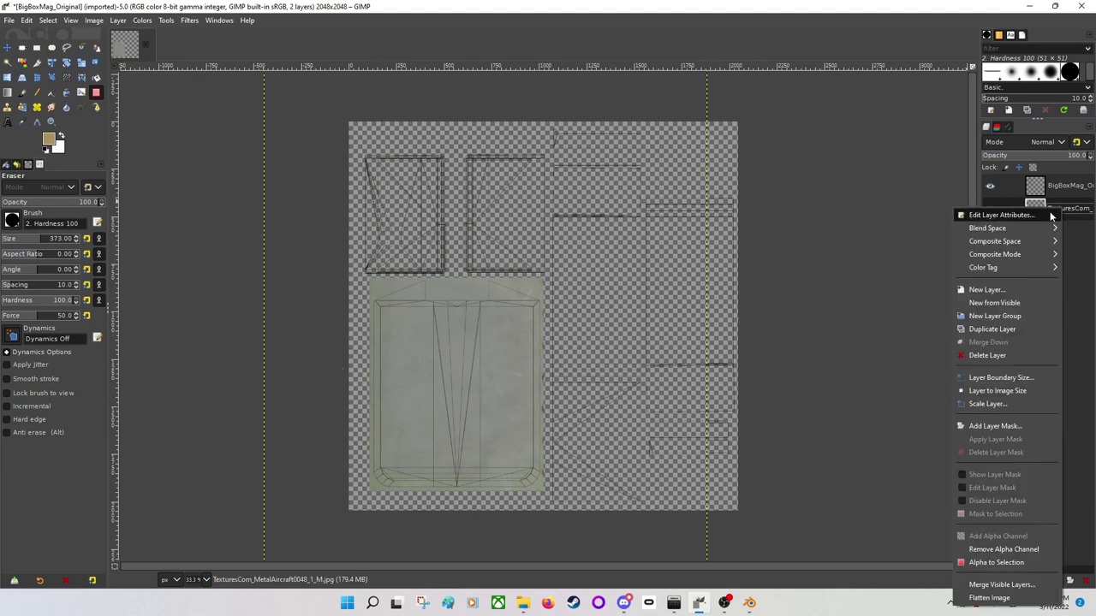
{"action": "left_click", "coordinate": [992, 288]}
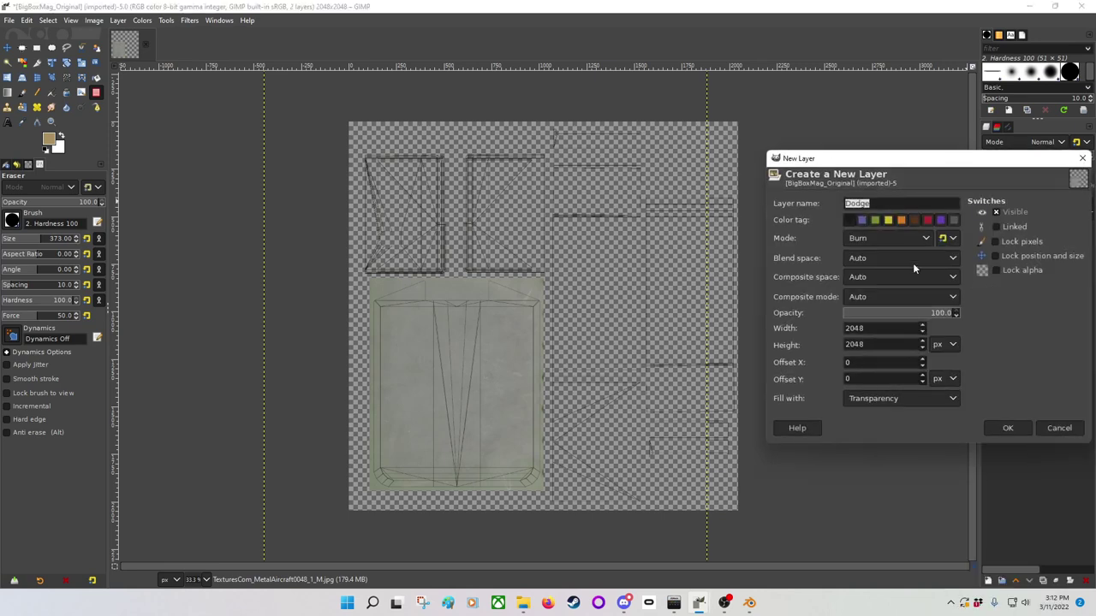
{"action": "left_click", "coordinate": [871, 239]}
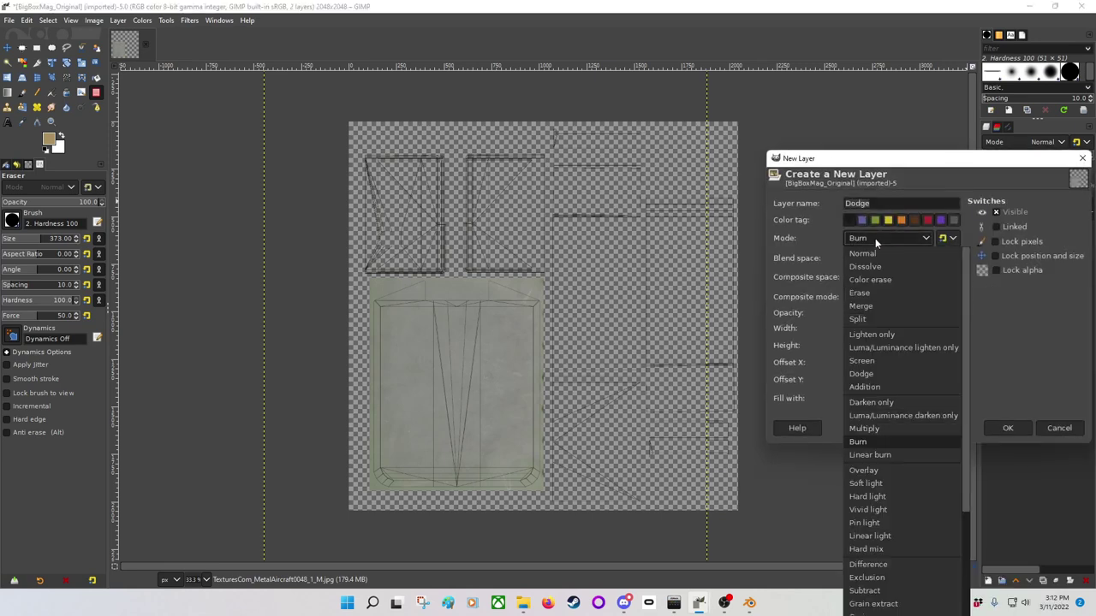
{"action": "left_click", "coordinate": [875, 374]}
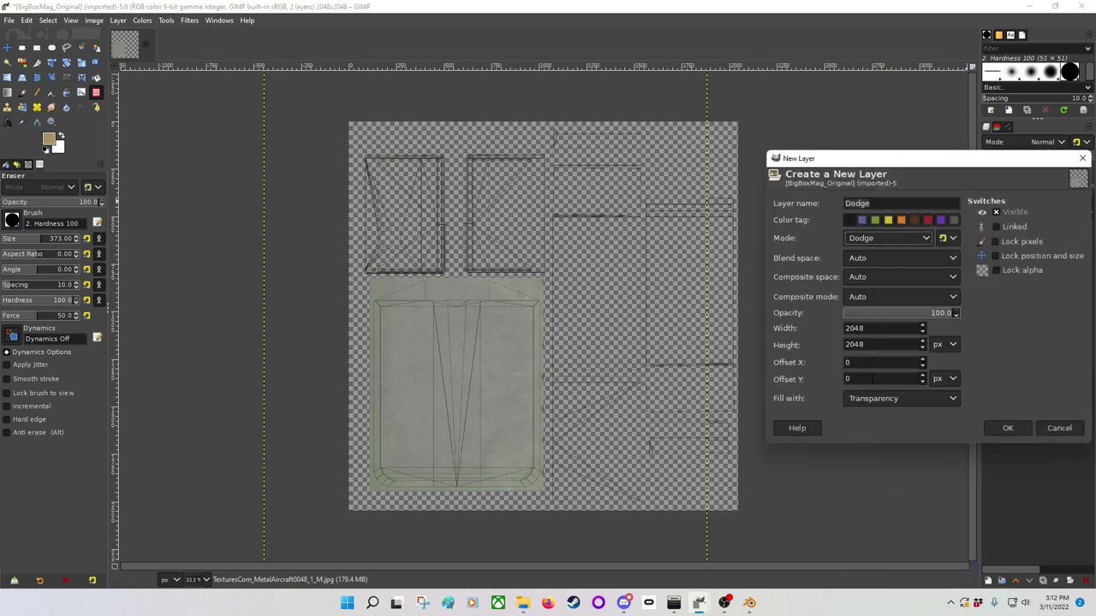
{"action": "left_click", "coordinate": [1008, 428]}
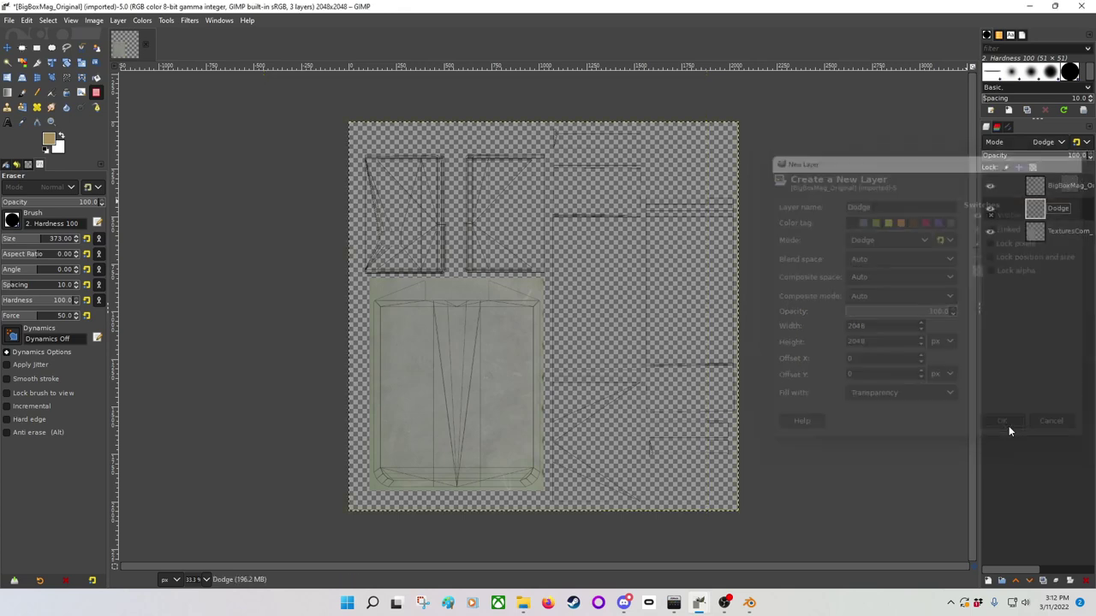
Step: Set up the Paintbrush with the Hardness 075 brush and jitter raised to 1.40
{"action": "left_click", "coordinate": [22, 91]}
{"action": "left_click", "coordinate": [13, 219]}
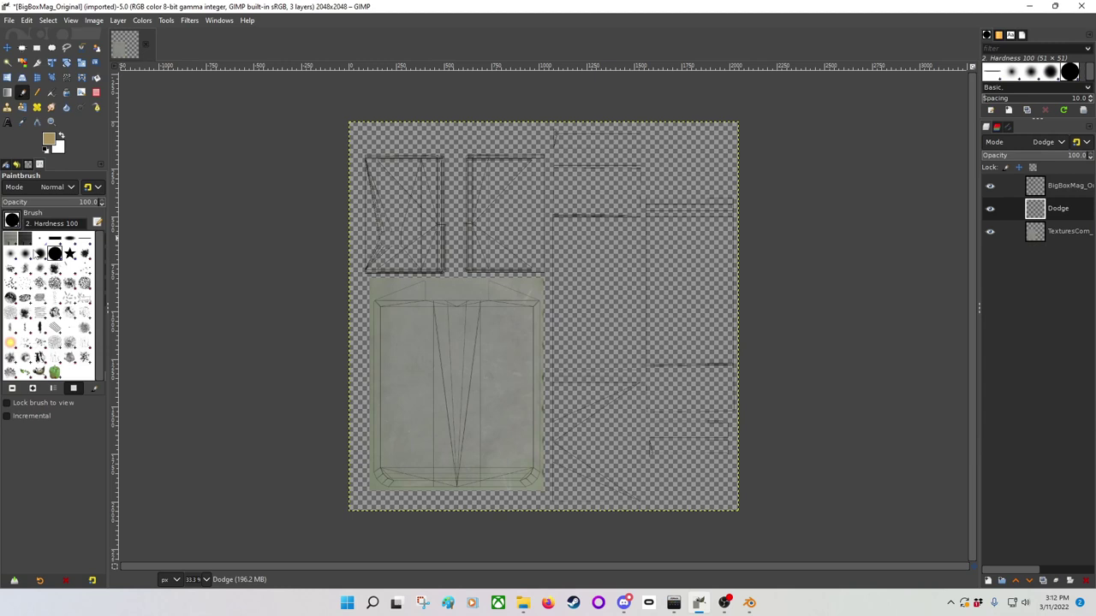
{"action": "left_click", "coordinate": [36, 254]}
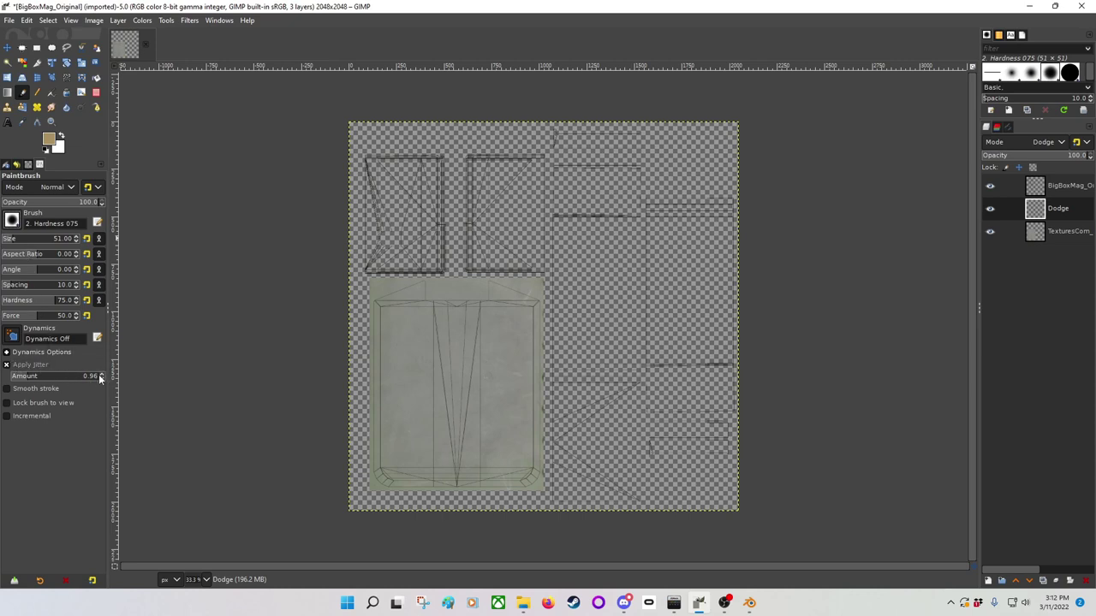
{"action": "scroll", "coordinate": [102, 378], "scroll_direction": "up", "scroll_amount": 5}
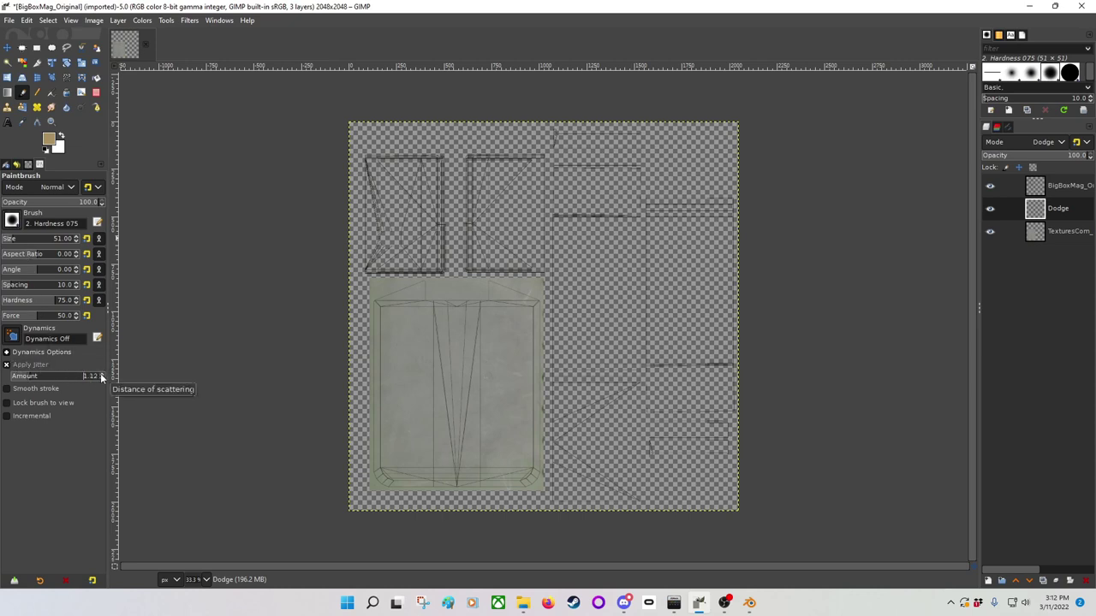
{"action": "scroll", "coordinate": [102, 377], "scroll_direction": "up", "scroll_amount": 6}
{"action": "scroll", "coordinate": [102, 377], "scroll_direction": "up", "scroll_amount": 4}
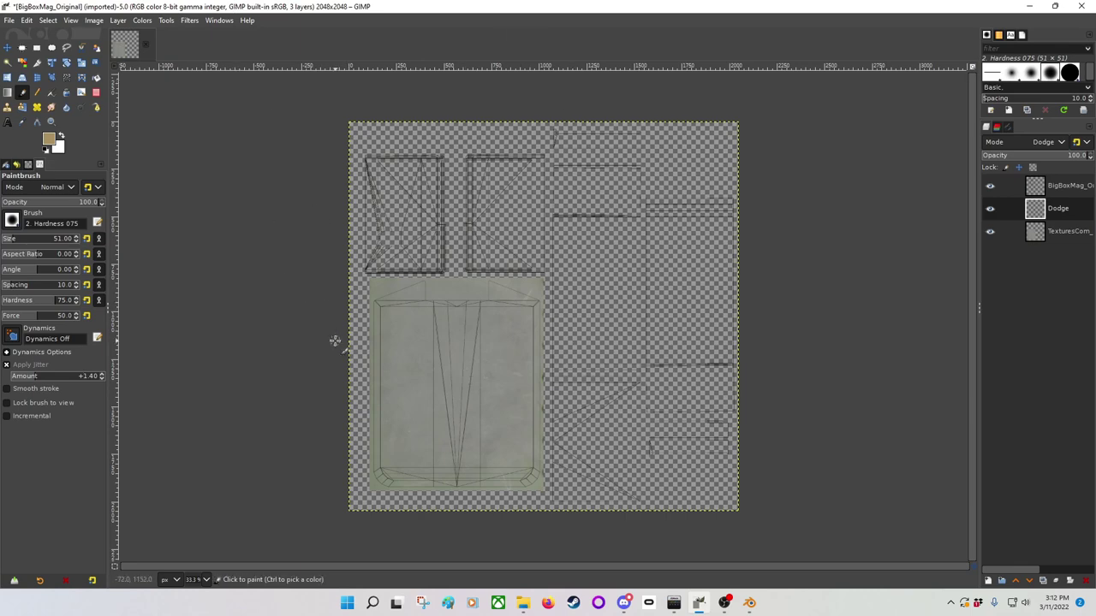
Step: Zoom to 300% on the panel's top corner, set foreground to dark grey 484848, shrink brush to 39
{"action": "middle_click_drag", "start_coordinate": [334, 340], "coordinate": [365, 327]}
{"action": "scroll", "coordinate": [423, 322], "scroll_direction": "up", "scroll_amount": 6, "text": "ctrl"}
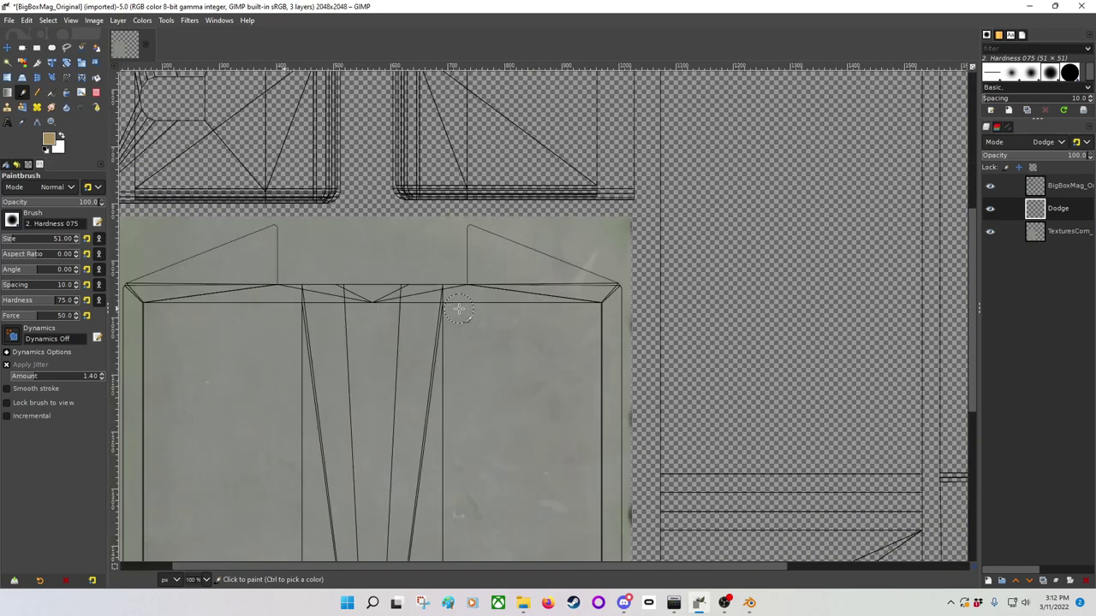
{"action": "scroll", "coordinate": [459, 309], "scroll_direction": "left", "scroll_amount": 10, "text": "shift"}
{"action": "scroll", "coordinate": [459, 308], "scroll_direction": "up", "scroll_amount": 2}
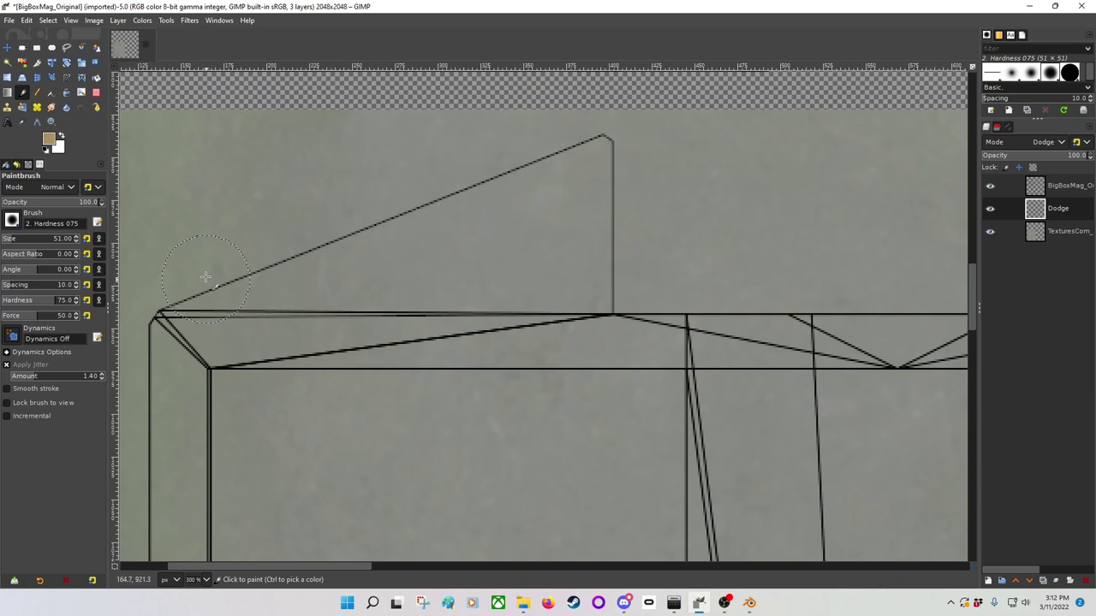
{"action": "left_click", "coordinate": [48, 139]}
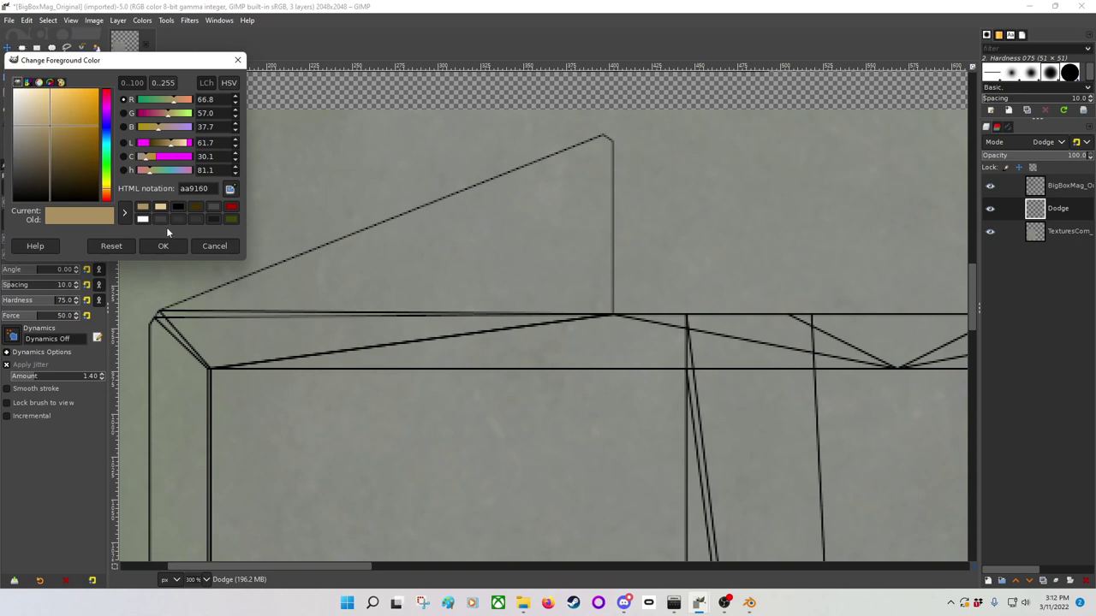
{"action": "left_click", "coordinate": [209, 205]}
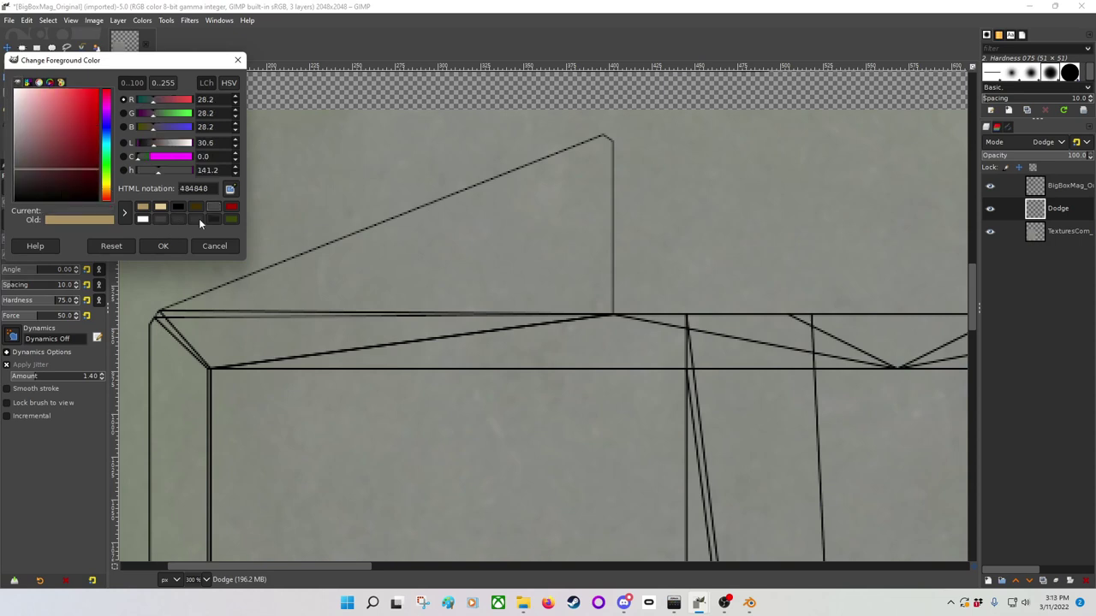
{"action": "left_click", "coordinate": [164, 245]}
{"action": "key", "text": "bracketleft"}
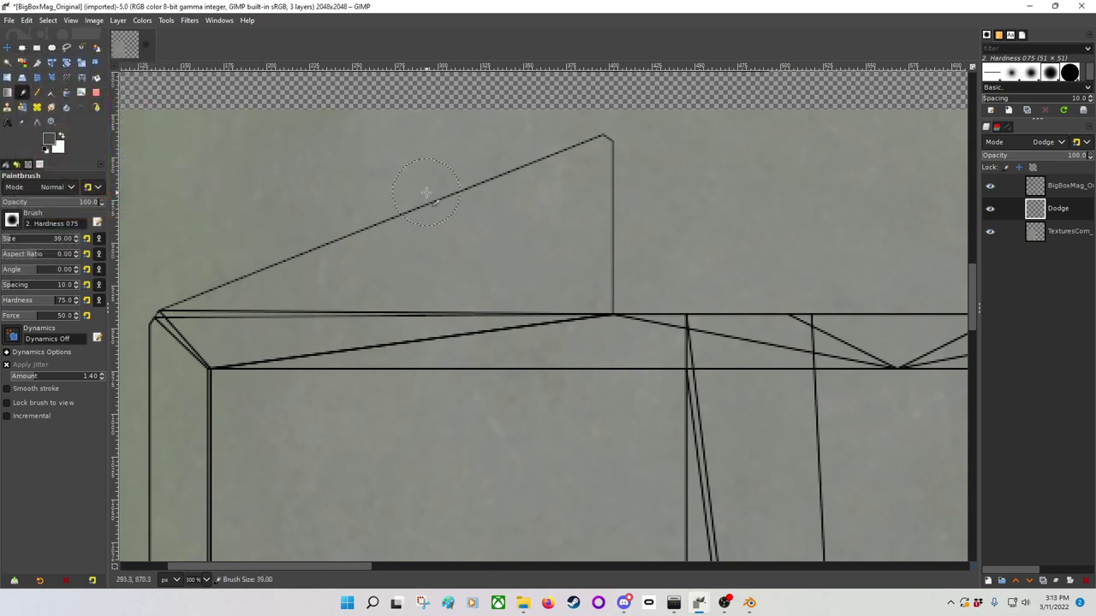
Step: Shrink the brush to one pixel and dodge-paint along the panel's sloped edge line
{"action": "key", "text": "bracketleft"}
{"action": "key", "text": "bracketleft"}
{"action": "key", "text": "bracketleft"}
{"action": "key", "text": "bracketleft"}
{"action": "key", "text": "bracketleft"}
{"action": "key", "text": "bracketleft"}
{"action": "key", "text": "bracketleft"}
{"action": "left_click_drag", "start_coordinate": [610, 140], "coordinate": [604, 141]}
{"action": "mouse_move", "coordinate": [582, 139]}
{"action": "left_mouse_down"}
{"action": "mouse_move", "coordinate": [480, 183]}
{"action": "mouse_move", "coordinate": [582, 146]}
{"action": "mouse_move", "coordinate": [149, 323]}
{"action": "left_mouse_up"}
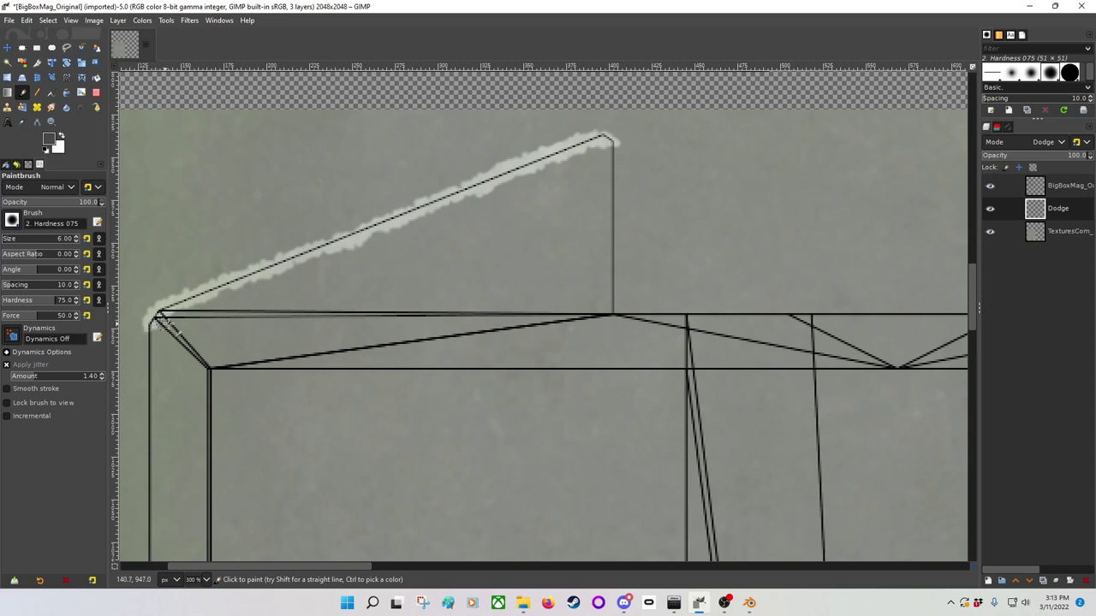
{"action": "scroll", "coordinate": [154, 319], "scroll_direction": "down", "scroll_amount": 3}
{"action": "right_click", "coordinate": [260, 302]}
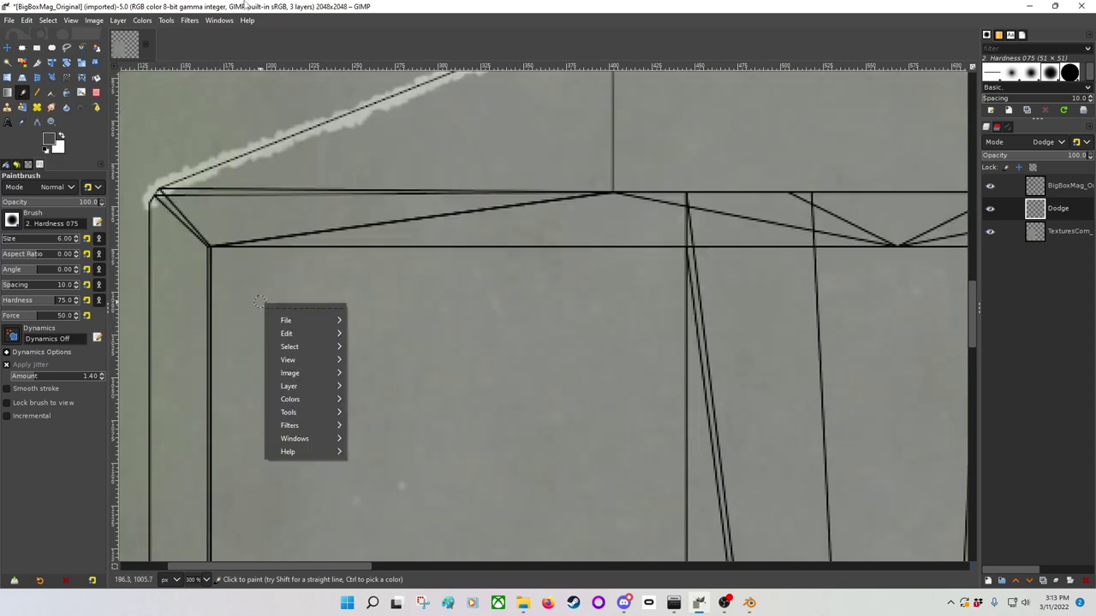
{"action": "key", "text": "Escape"}
Step: Trace dodge highlights down the panel's left edge, lower-left diagonal and bottom-left edge
{"action": "middle_click_drag", "start_coordinate": [142, 221], "coordinate": [352, 147]}
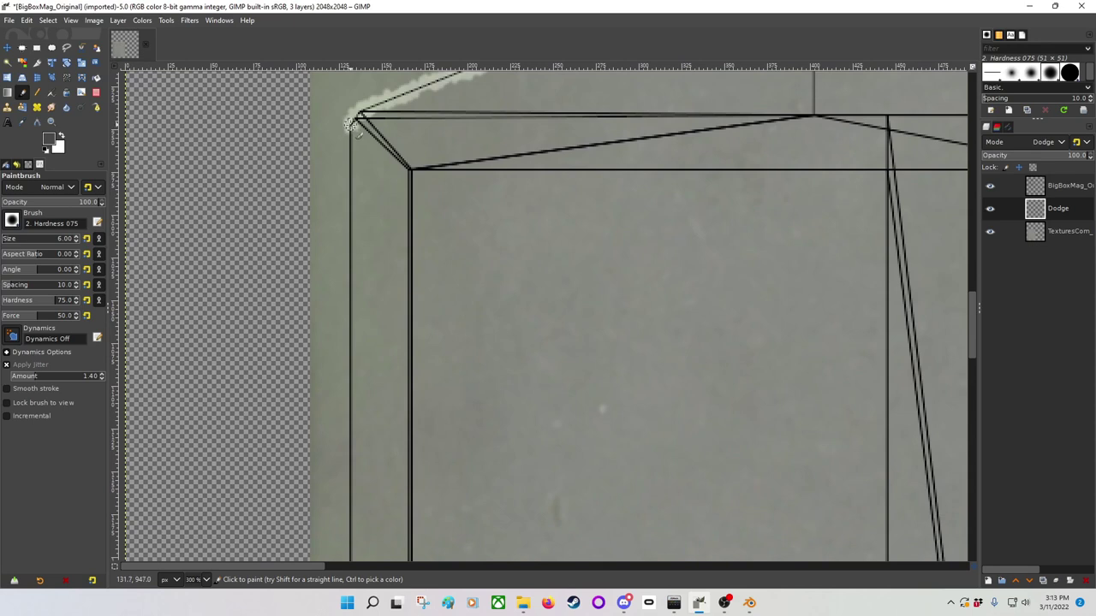
{"action": "left_click", "coordinate": [349, 549], "text": "shift"}
{"action": "scroll", "coordinate": [326, 407], "scroll_direction": "down", "scroll_amount": 10}
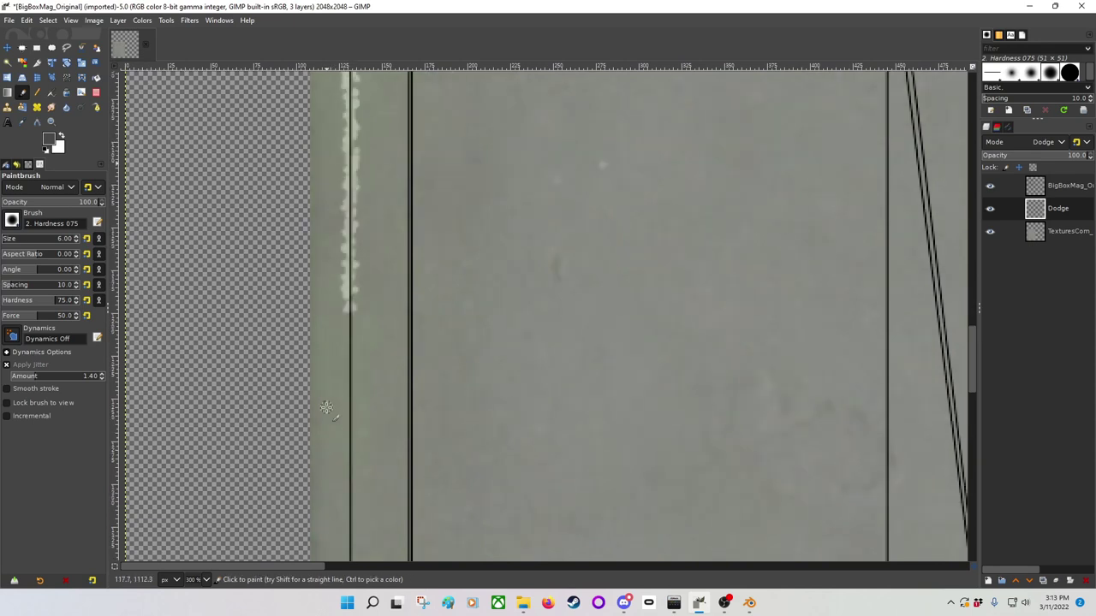
{"action": "scroll", "coordinate": [326, 408], "scroll_direction": "down", "scroll_amount": 3}
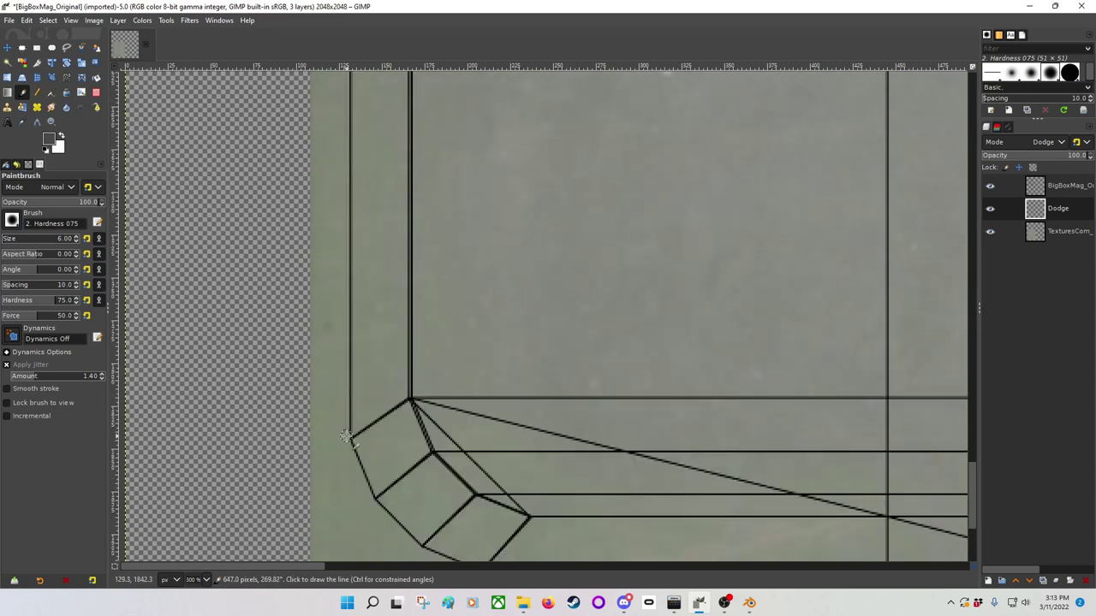
{"action": "left_click", "coordinate": [350, 441], "text": "shift"}
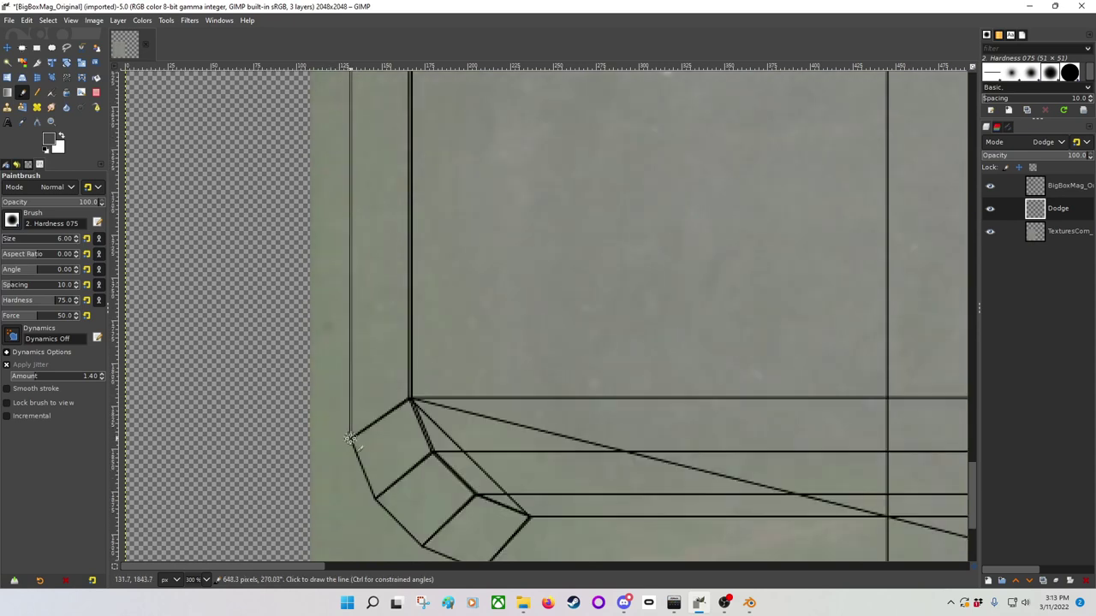
{"action": "left_click", "coordinate": [374, 496], "text": "shift"}
{"action": "left_click", "coordinate": [425, 541], "text": "shift"}
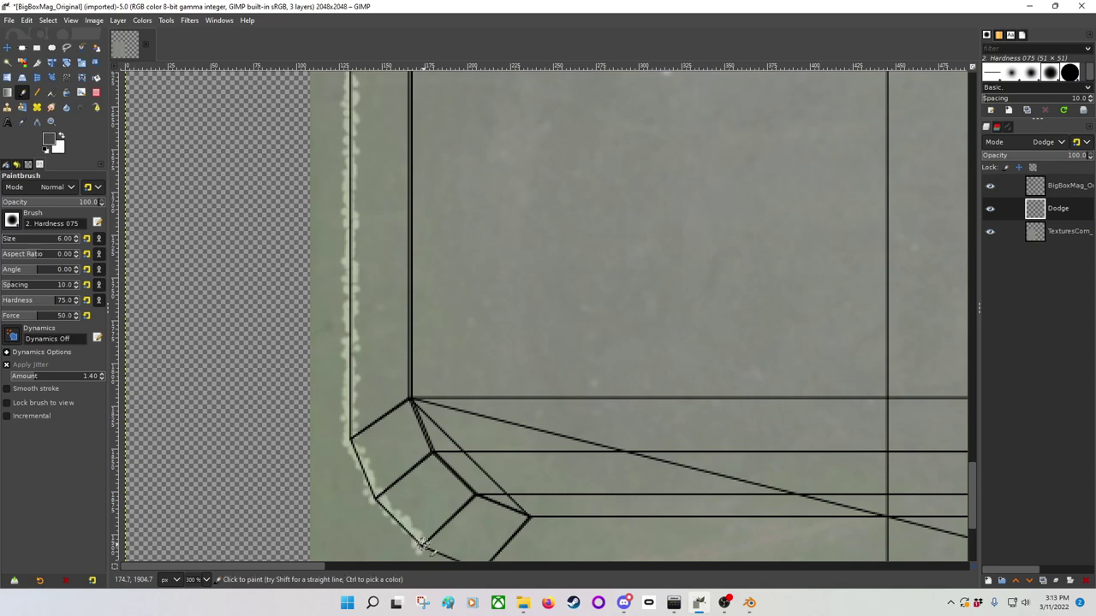
Step: Continue the highlight along the bottom edge to the bottom-right corner diagonal
{"action": "scroll", "coordinate": [574, 269], "scroll_direction": "down", "scroll_amount": 5}
{"action": "scroll", "coordinate": [575, 269], "scroll_direction": "right", "scroll_amount": 3}
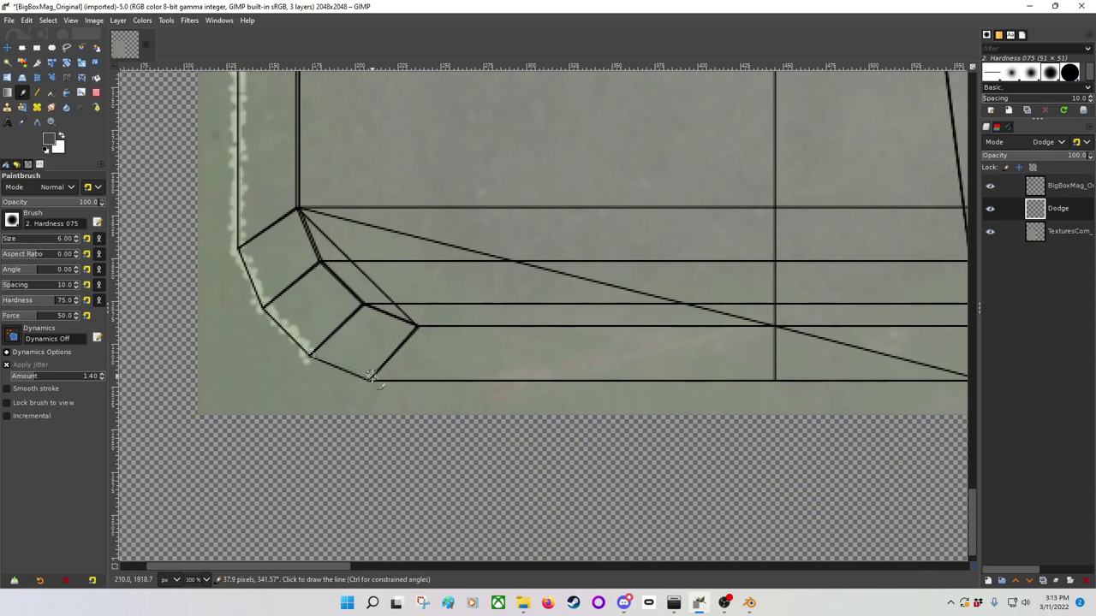
{"action": "left_click", "coordinate": [370, 377], "text": "shift"}
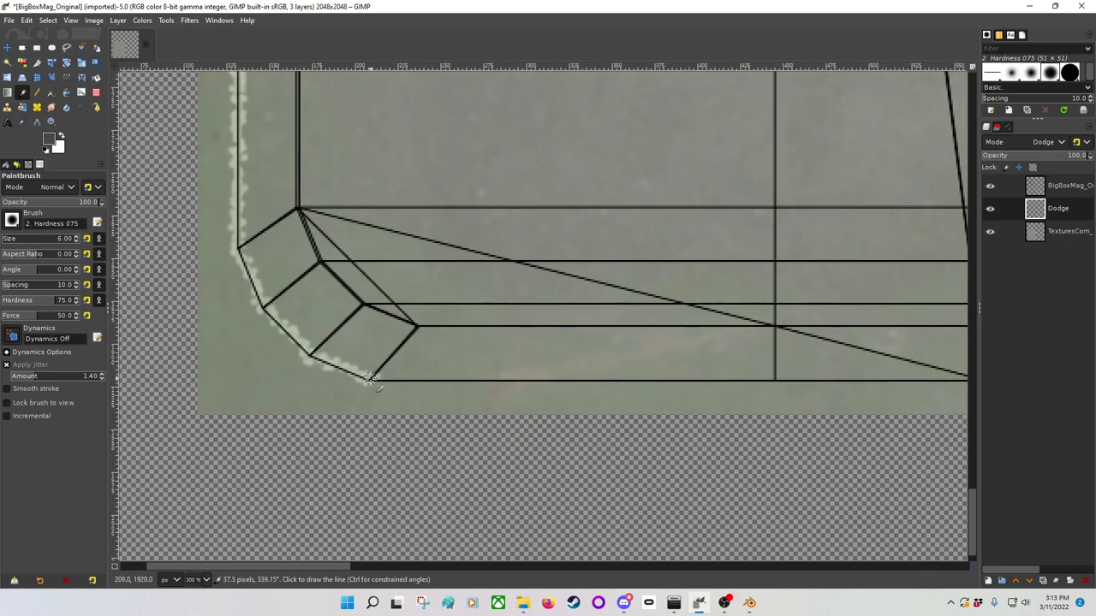
{"action": "left_click", "coordinate": [773, 381], "text": "shift"}
{"action": "scroll", "coordinate": [754, 377], "scroll_direction": "right", "scroll_amount": 6}
{"action": "scroll", "coordinate": [710, 351], "scroll_direction": "down", "scroll_amount": 1}
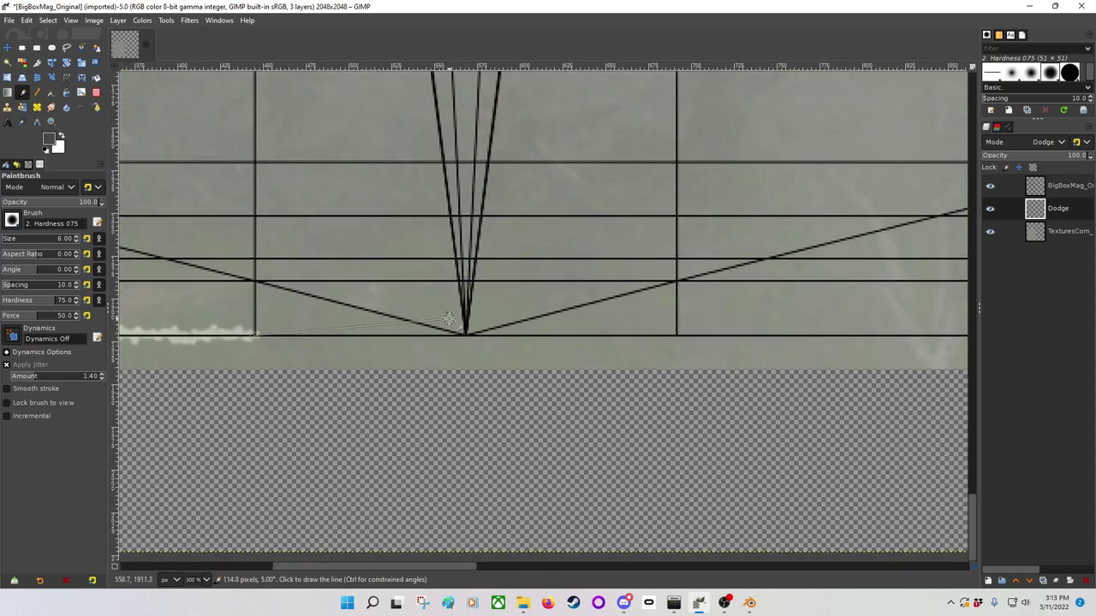
{"action": "left_click", "coordinate": [683, 336], "text": "shift"}
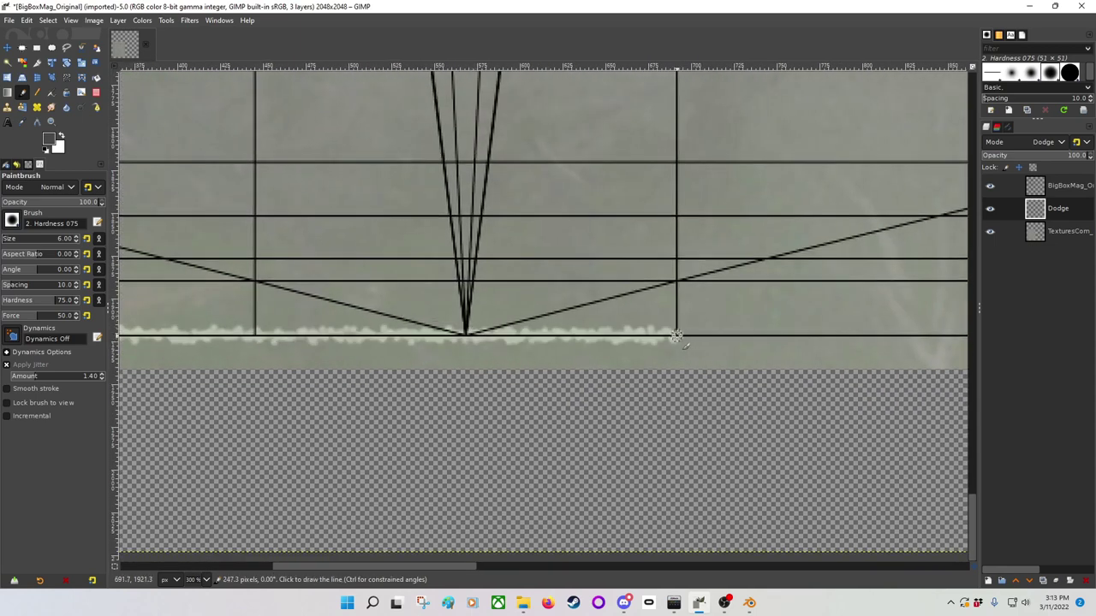
{"action": "scroll", "coordinate": [793, 304], "scroll_direction": "right", "scroll_amount": 10}
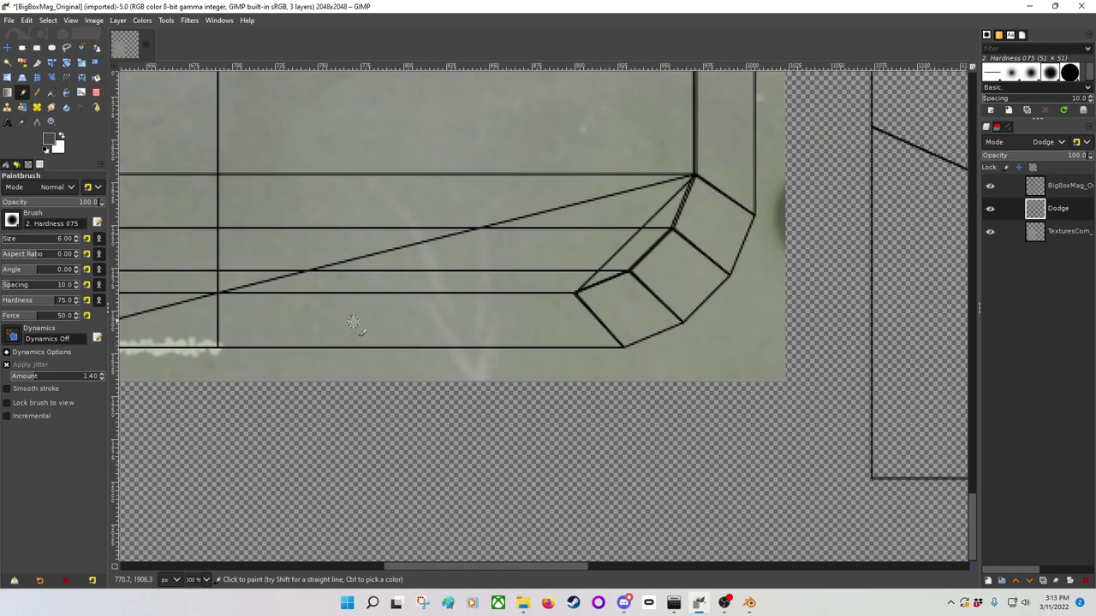
{"action": "left_click", "coordinate": [619, 347], "text": "shift"}
{"action": "left_click", "coordinate": [686, 324], "text": "shift"}
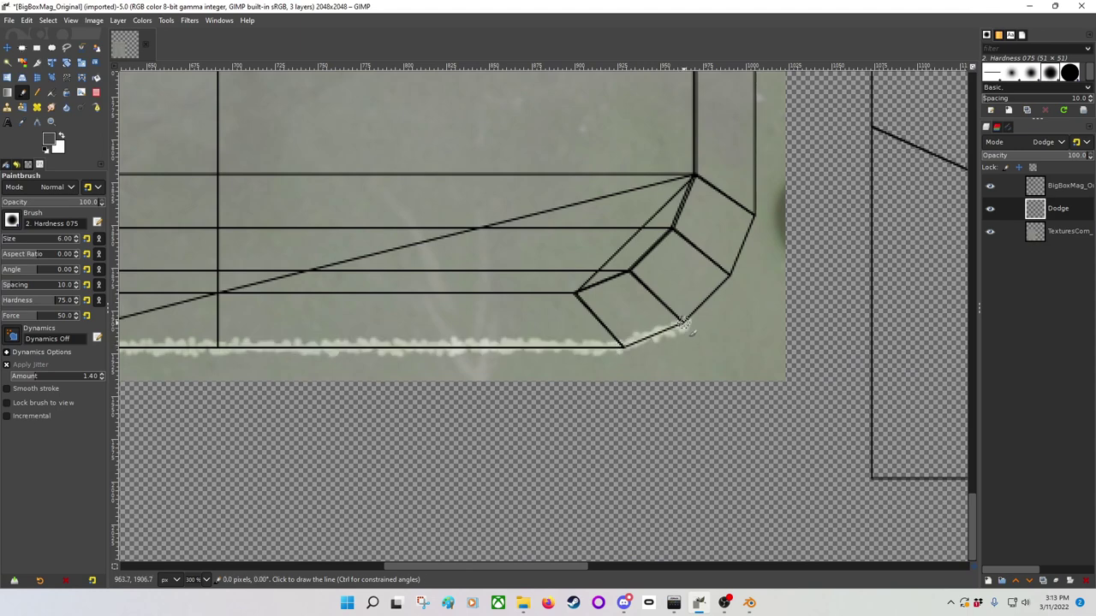
Step: Highlight the panel's right edge plus the right flap's diagonal top and vertical side
{"action": "left_click", "coordinate": [733, 279], "text": "shift"}
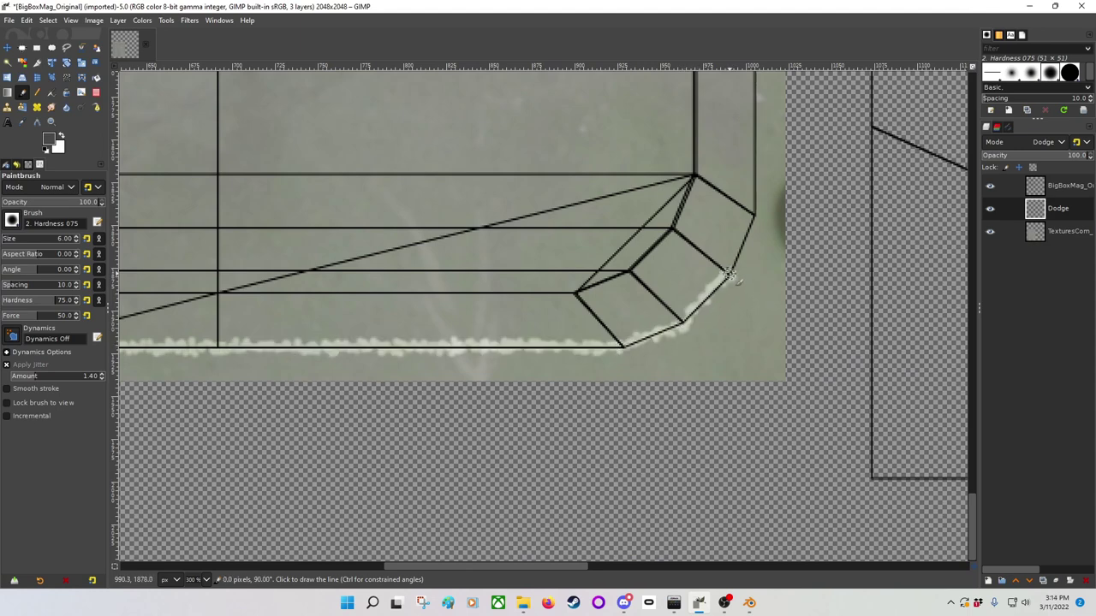
{"action": "left_click", "coordinate": [752, 213], "text": "shift"}
{"action": "scroll", "coordinate": [745, 274], "scroll_direction": "up", "scroll_amount": 15}
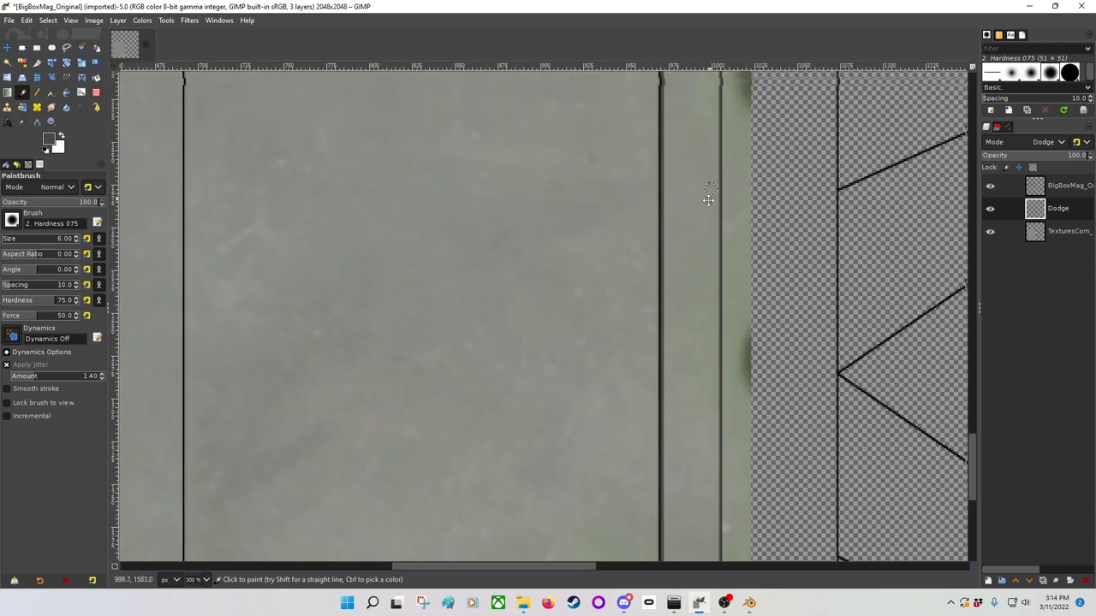
{"action": "scroll", "coordinate": [739, 325], "scroll_direction": "up", "scroll_amount": 18}
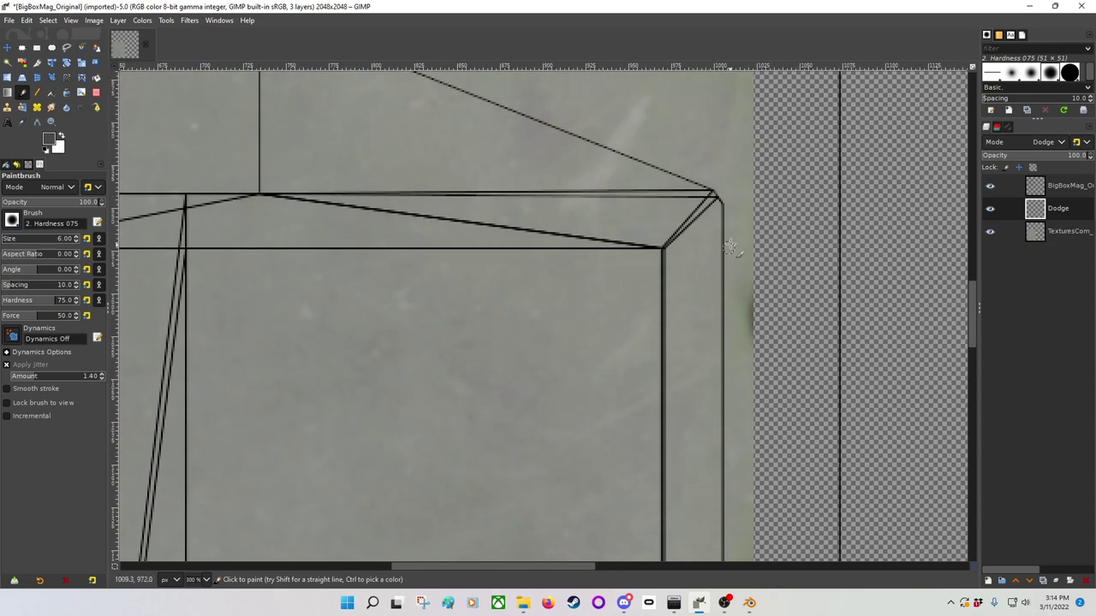
{"action": "left_click", "coordinate": [722, 207], "text": "shift"}
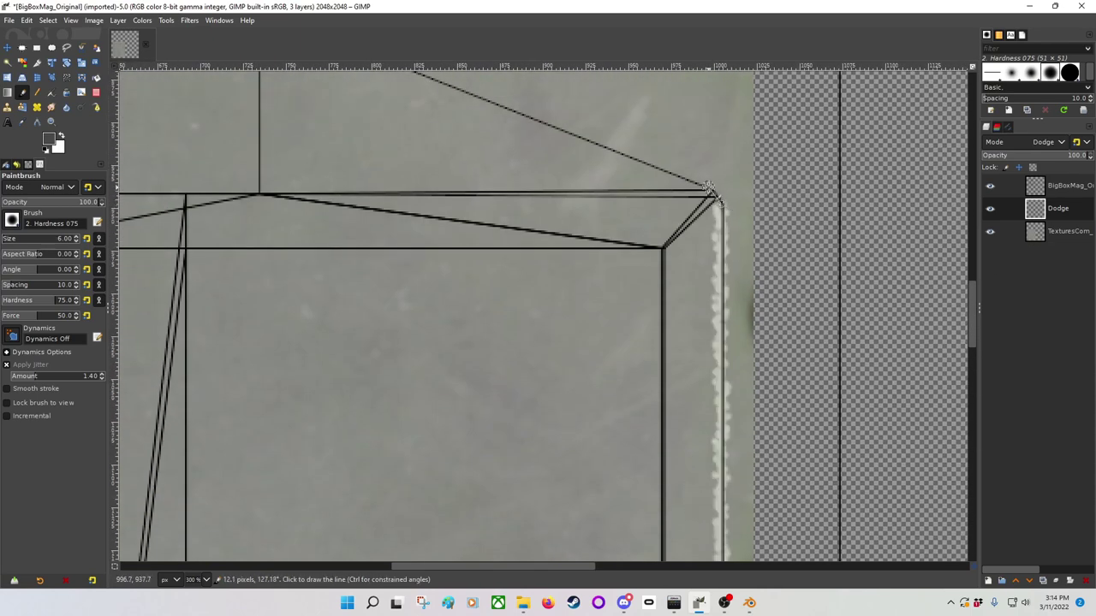
{"action": "scroll", "coordinate": [531, 171], "scroll_direction": "up", "scroll_amount": 4}
{"action": "scroll", "coordinate": [479, 180], "scroll_direction": "left", "scroll_amount": 4}
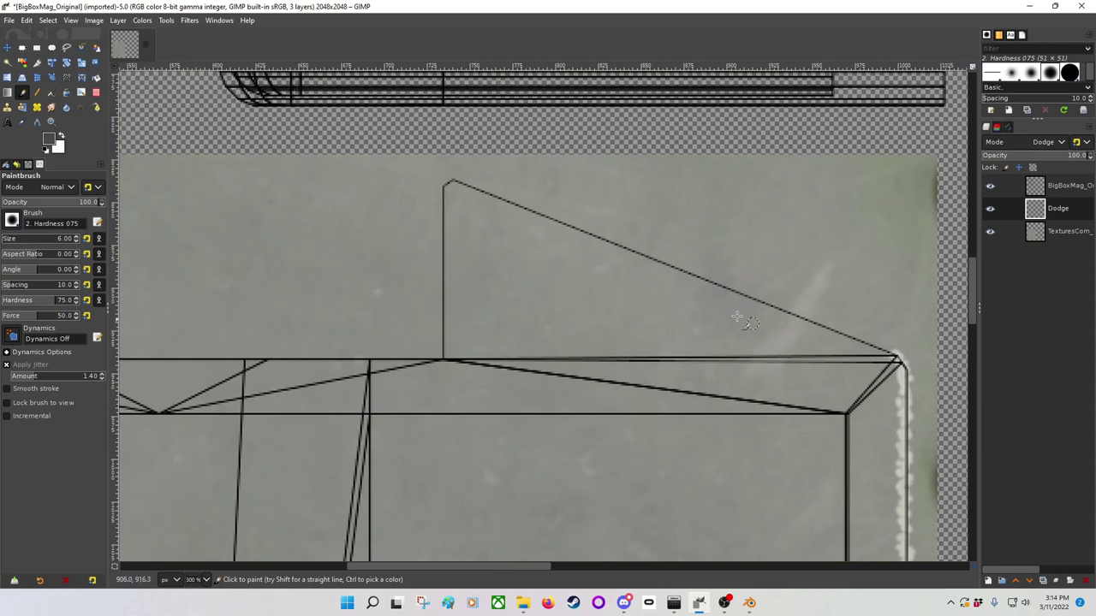
{"action": "left_click", "coordinate": [454, 182], "text": "shift"}
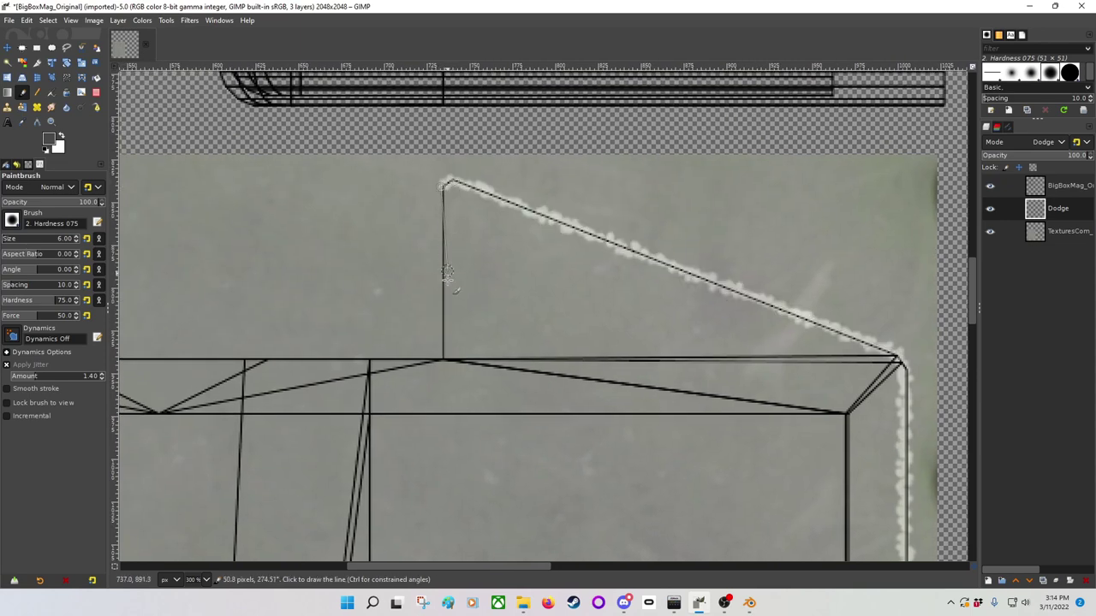
{"action": "left_click", "coordinate": [439, 361], "text": "shift"}
Step: Highlight the top edge between the flaps and the left flap's vertical side
{"action": "scroll", "coordinate": [357, 345], "scroll_direction": "left", "scroll_amount": 1}
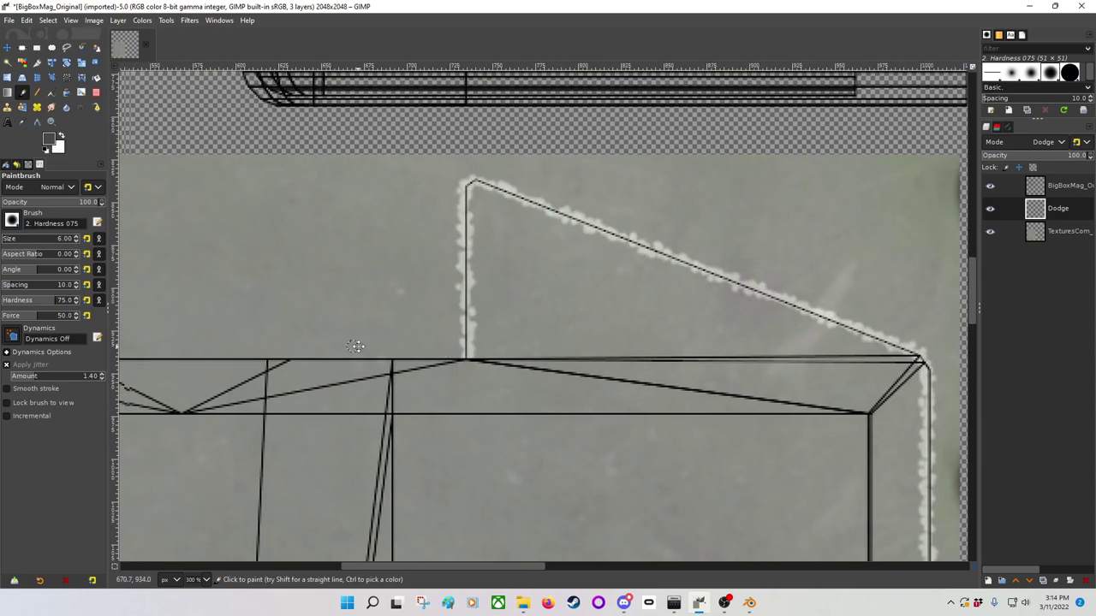
{"action": "middle_click_drag", "start_coordinate": [357, 345], "coordinate": [609, 325]}
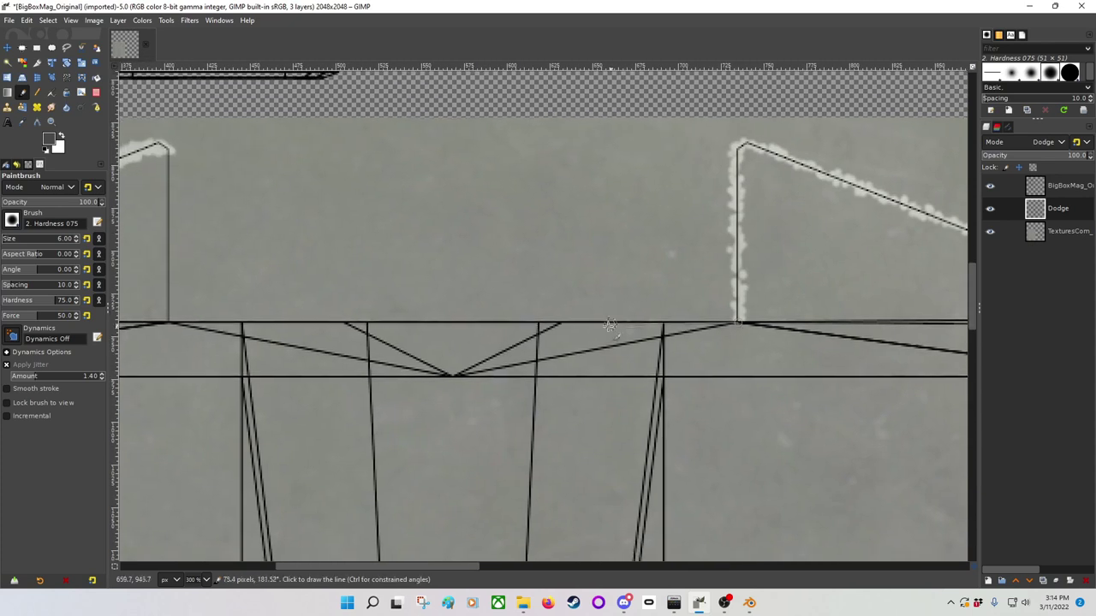
{"action": "left_click", "coordinate": [556, 323], "text": "shift"}
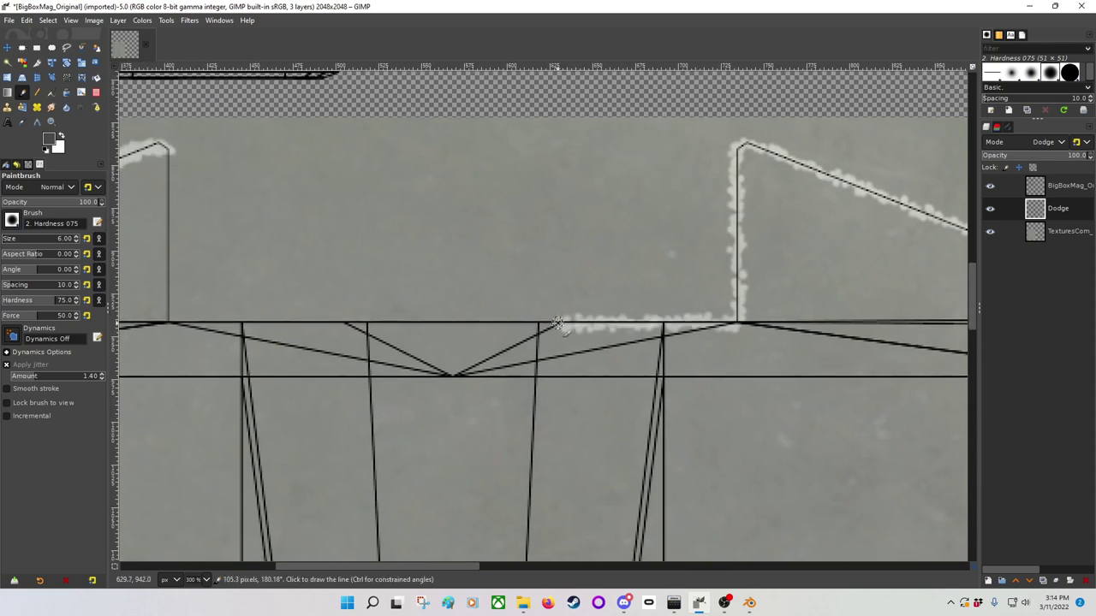
{"action": "left_click", "coordinate": [168, 322], "text": "shift"}
{"action": "left_click", "coordinate": [167, 153], "text": "shift"}
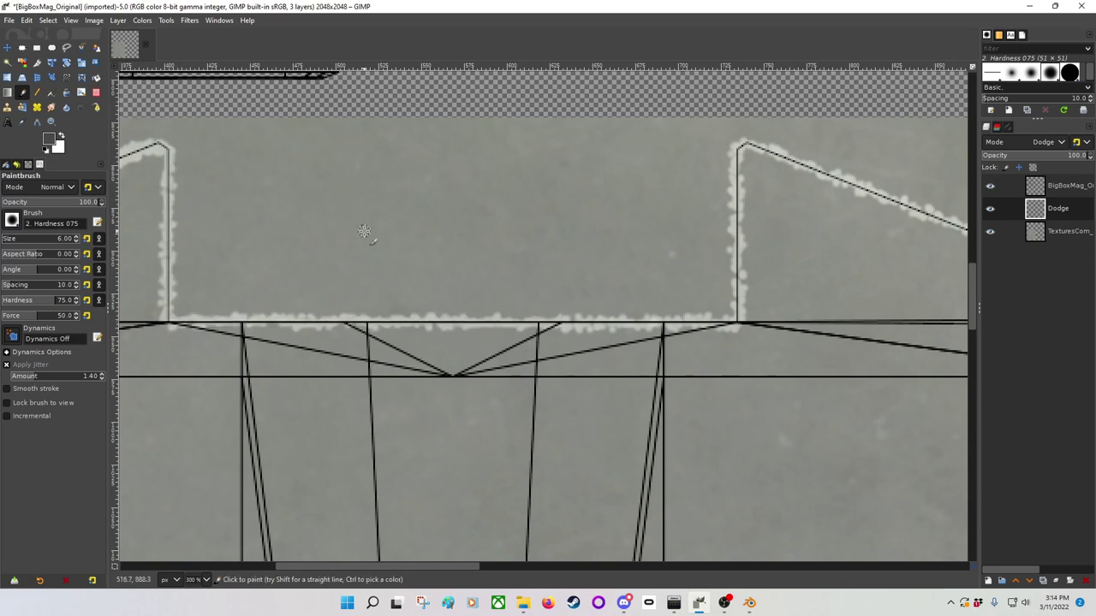
Step: Pan and zoom around to review the highlighted top of the panel
{"action": "scroll", "coordinate": [460, 248], "scroll_direction": "left", "scroll_amount": 1, "text": "shift"}
{"action": "middle_click_drag", "start_coordinate": [460, 248], "coordinate": [615, 196]}
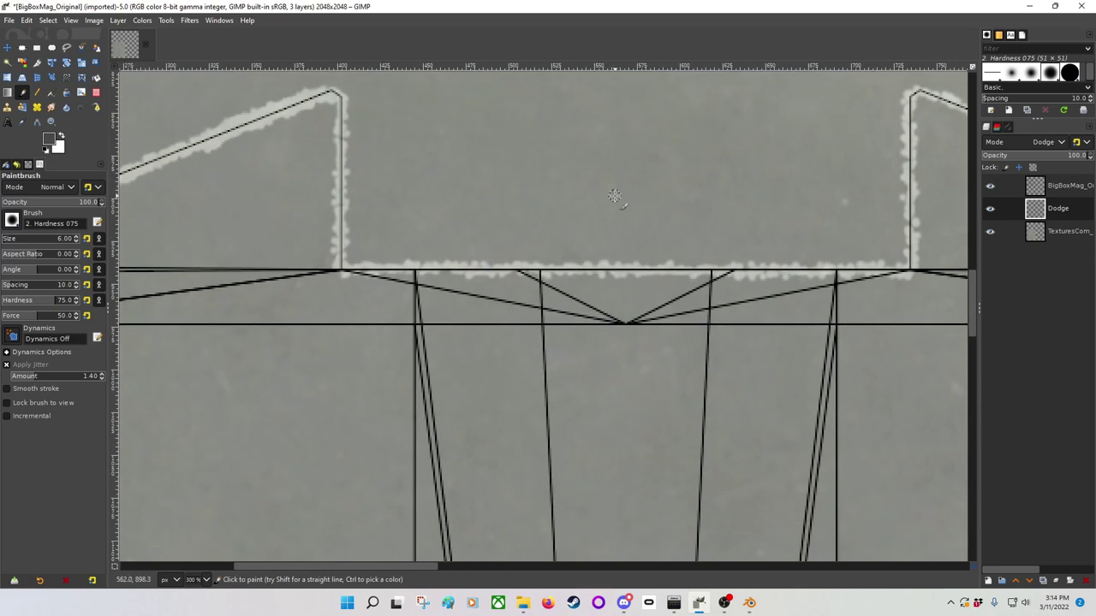
{"action": "scroll", "coordinate": [615, 196], "scroll_direction": "down", "scroll_amount": 3, "text": "ctrl"}
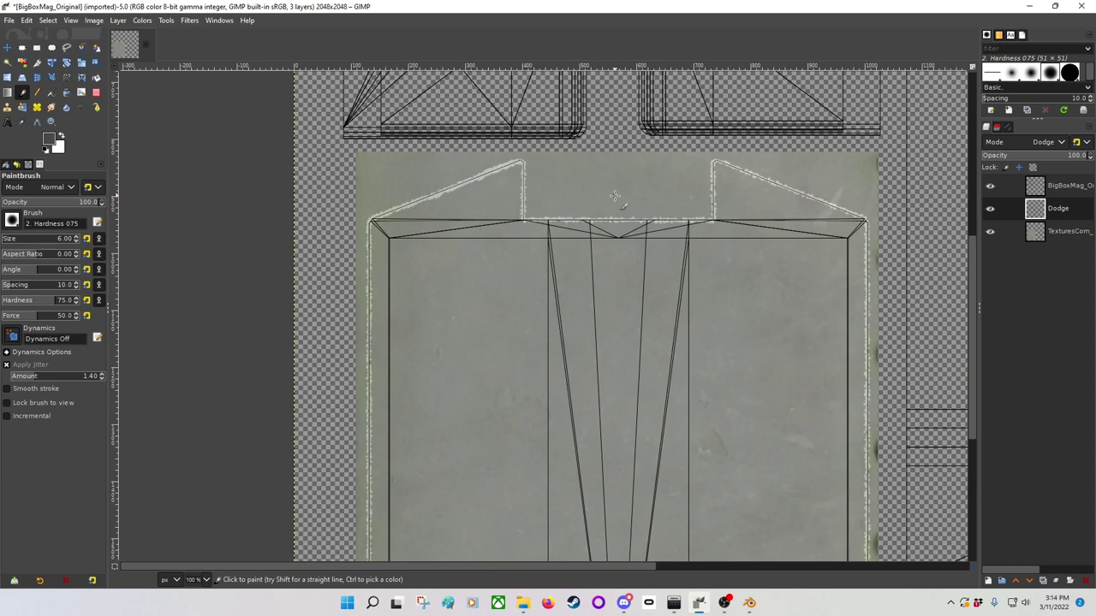
{"action": "scroll", "coordinate": [613, 301], "scroll_direction": "down", "scroll_amount": 7}
{"action": "scroll", "coordinate": [612, 301], "scroll_direction": "right", "scroll_amount": 2}
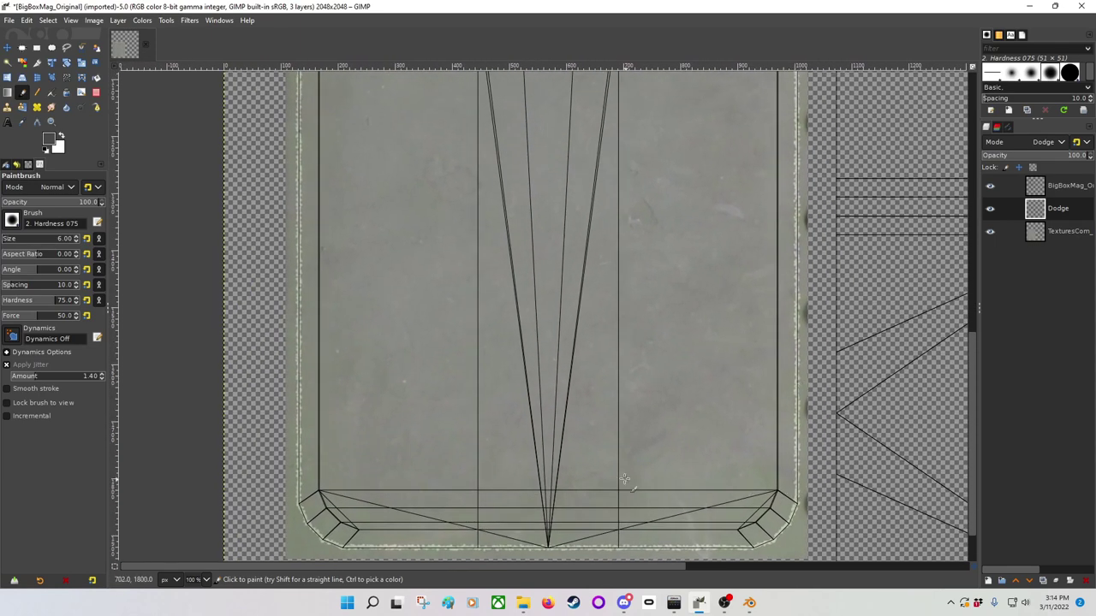
{"action": "scroll", "coordinate": [558, 252], "scroll_direction": "up", "scroll_amount": 7}
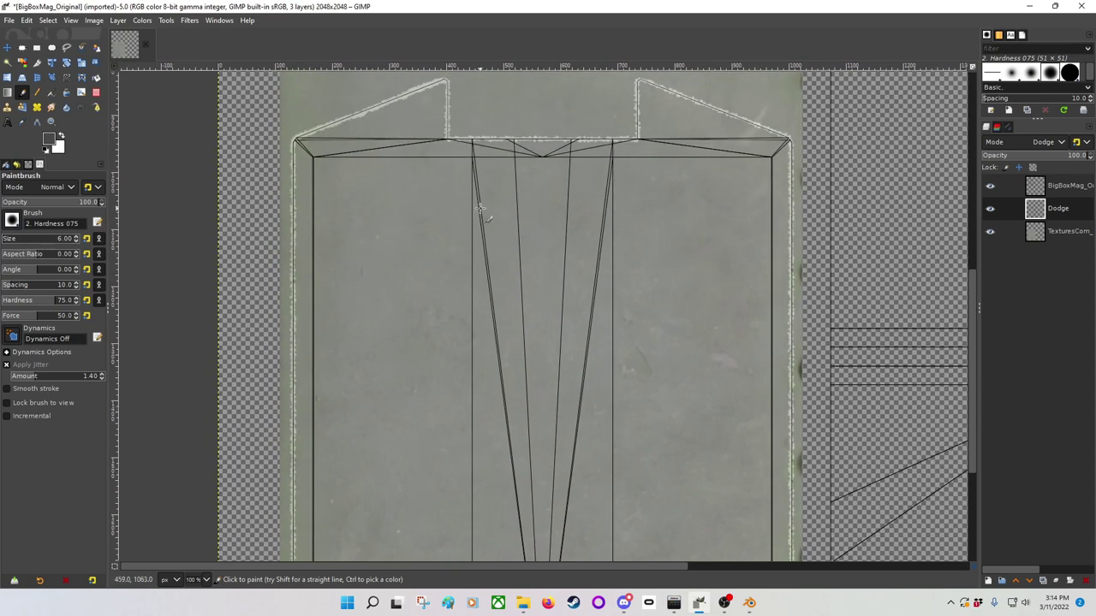
{"action": "scroll", "coordinate": [472, 205], "scroll_direction": "up", "scroll_amount": 2}
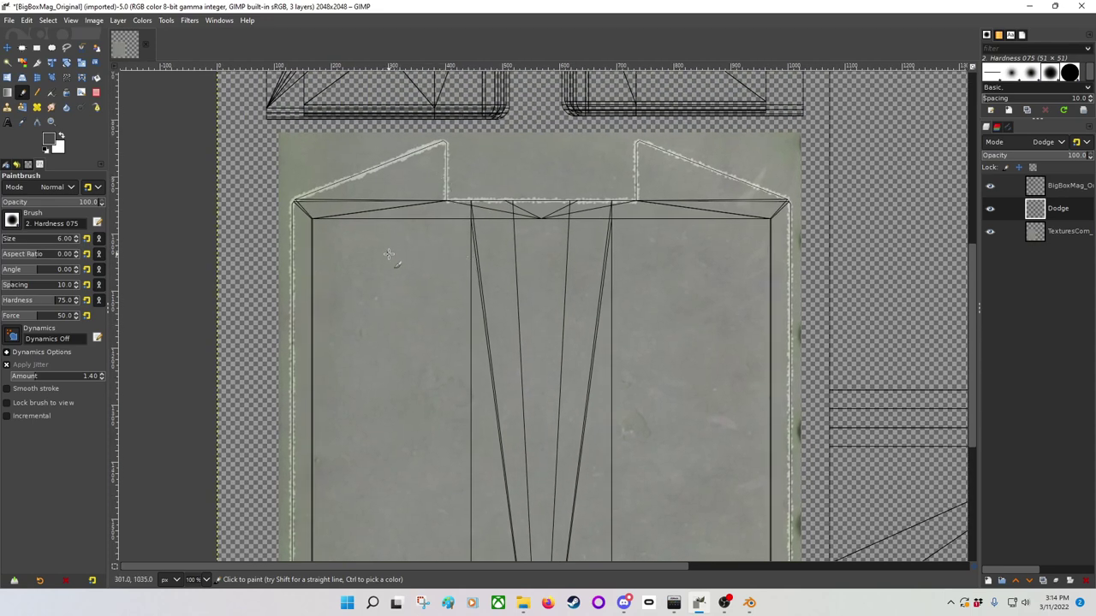
{"action": "mouse_move", "coordinate": [389, 254]}
{"action": "middle_mouse_down"}
{"action": "mouse_move", "coordinate": [385, 416]}
{"action": "mouse_move", "coordinate": [387, 274]}
{"action": "middle_mouse_up"}
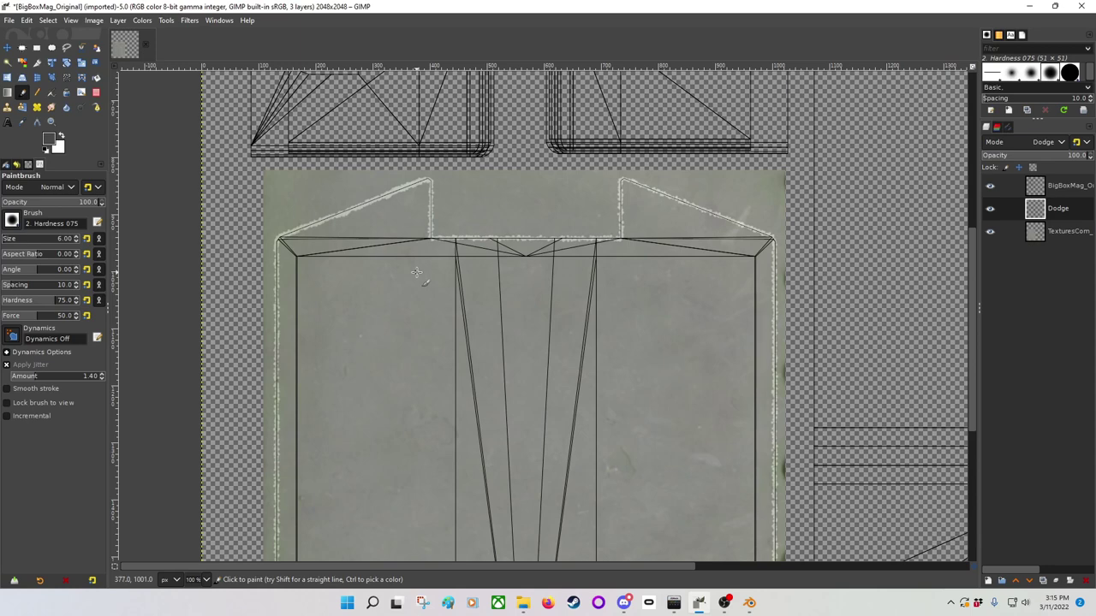
{"action": "middle_click_drag", "start_coordinate": [612, 318], "coordinate": [293, 414]}
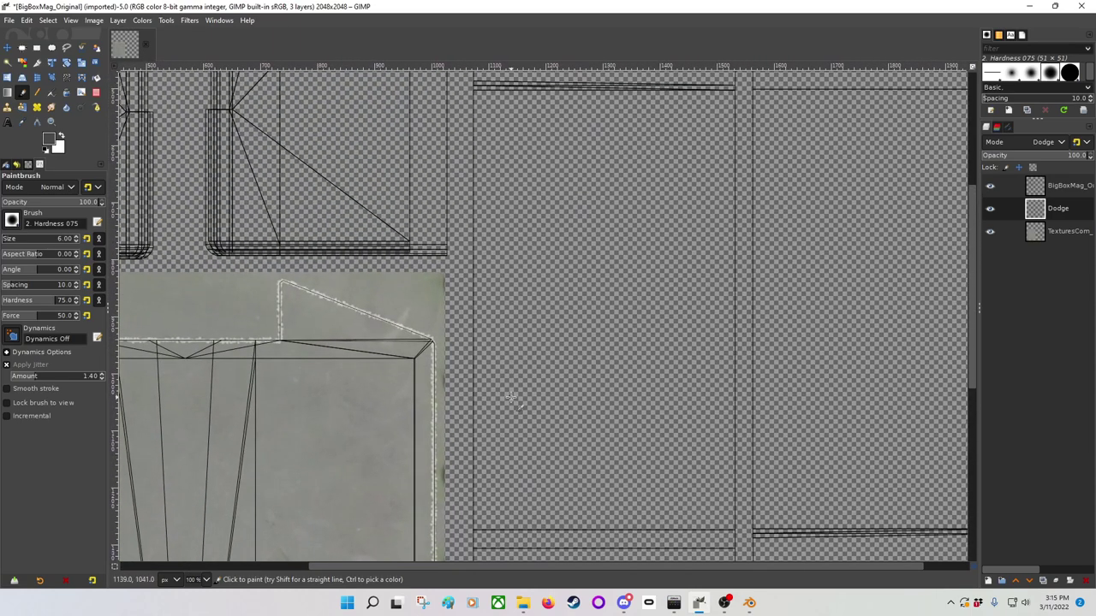
{"action": "scroll", "coordinate": [510, 396], "scroll_direction": "down", "scroll_amount": 3, "text": "ctrl"}
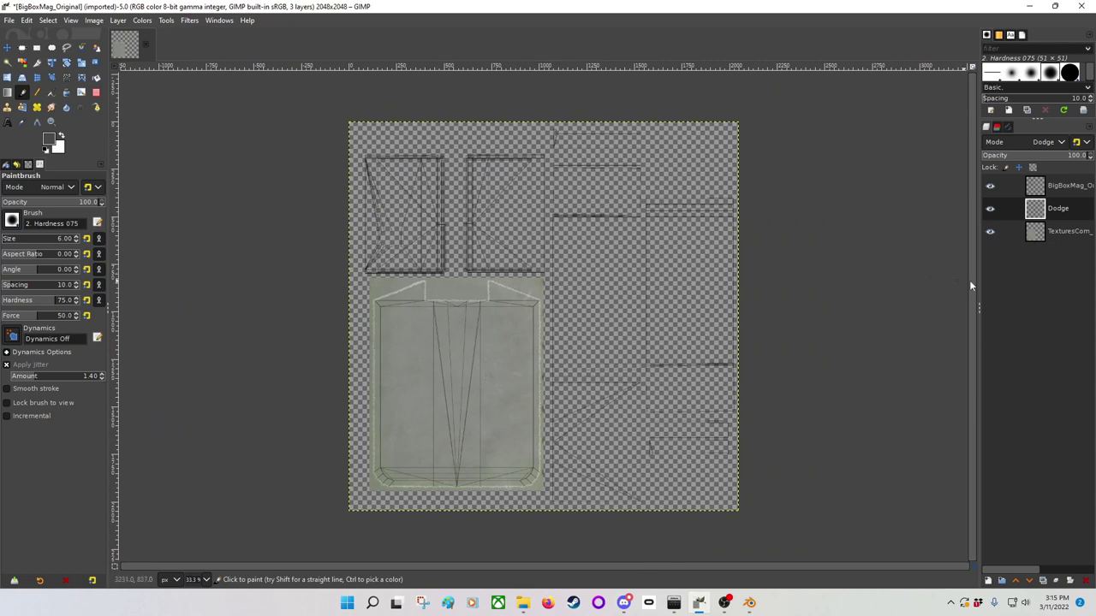
Step: Duplicate the TexturesCom texture onto a new layer named wefew and move it up and right
{"action": "left_click", "coordinate": [1064, 232]}
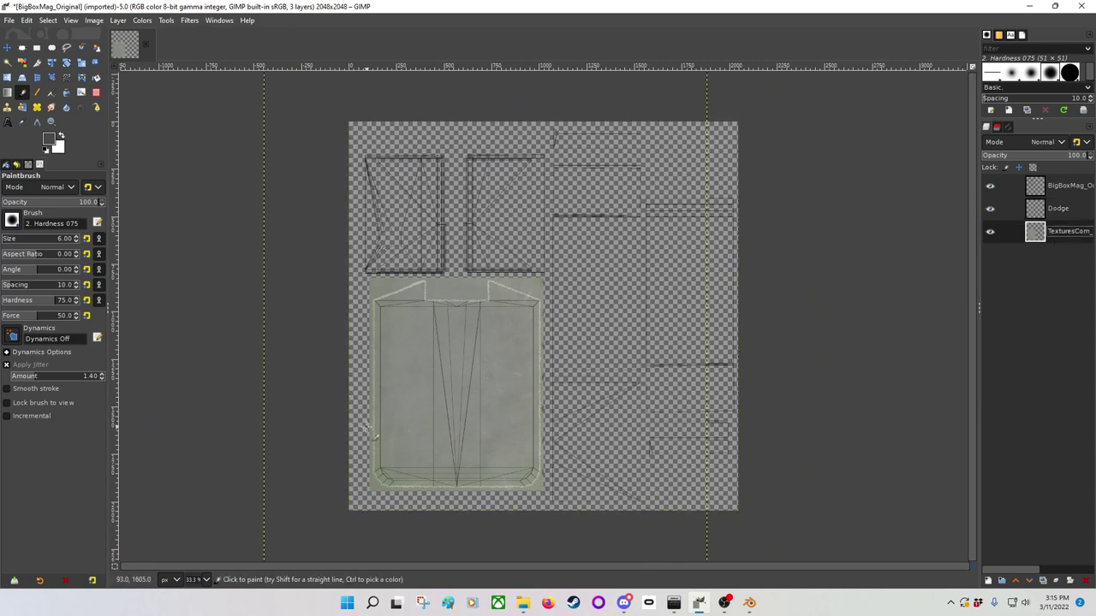
{"action": "key", "text": "ctrl+c"}
{"action": "key", "text": "ctrl+v"}
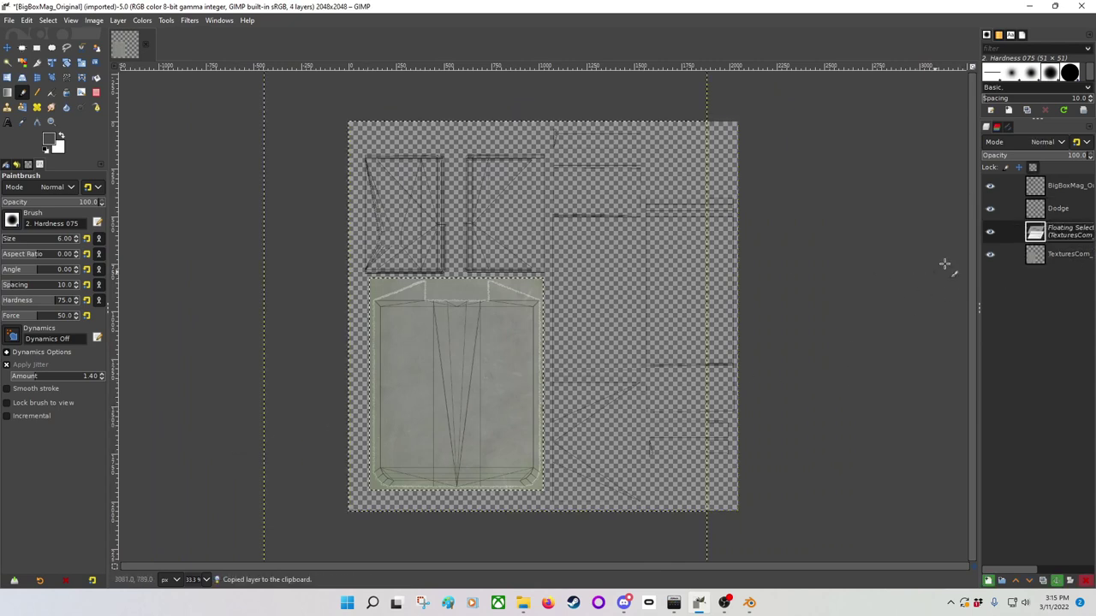
{"action": "double_click", "coordinate": [1072, 233]}
{"action": "type", "text": "wefew"}
{"action": "key", "text": "Return"}
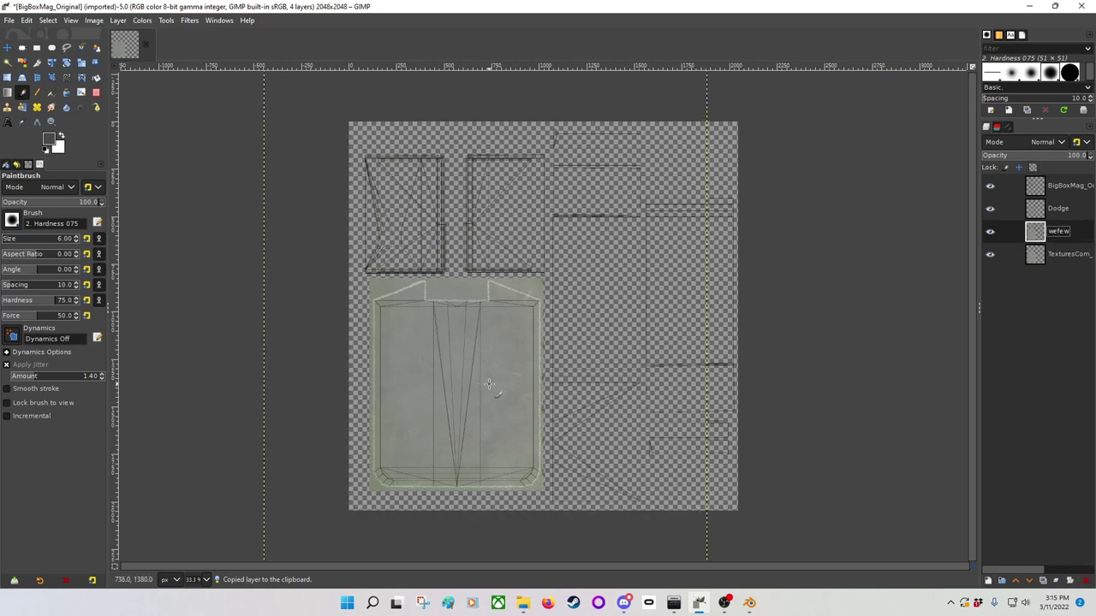
{"action": "key", "text": "m"}
{"action": "mouse_move", "coordinate": [437, 423]}
{"action": "left_mouse_down"}
{"action": "mouse_move", "coordinate": [646, 377]}
{"action": "mouse_move", "coordinate": [641, 293]}
{"action": "left_mouse_up"}
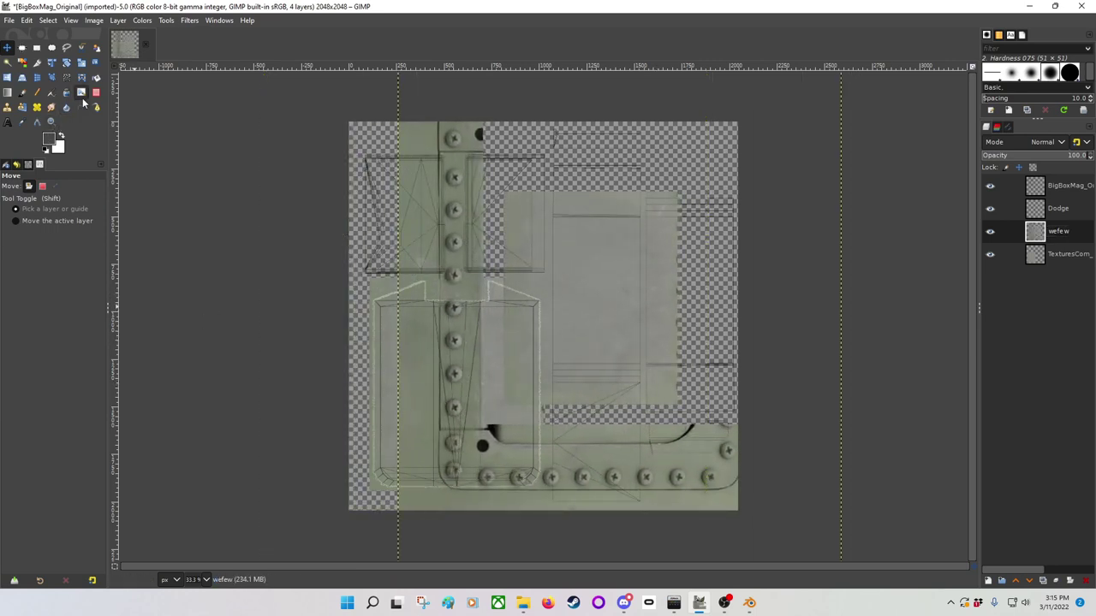
Step: Set up the Eraser with the hard Hardness 100 brush at size 547
{"action": "left_click", "coordinate": [95, 92]}
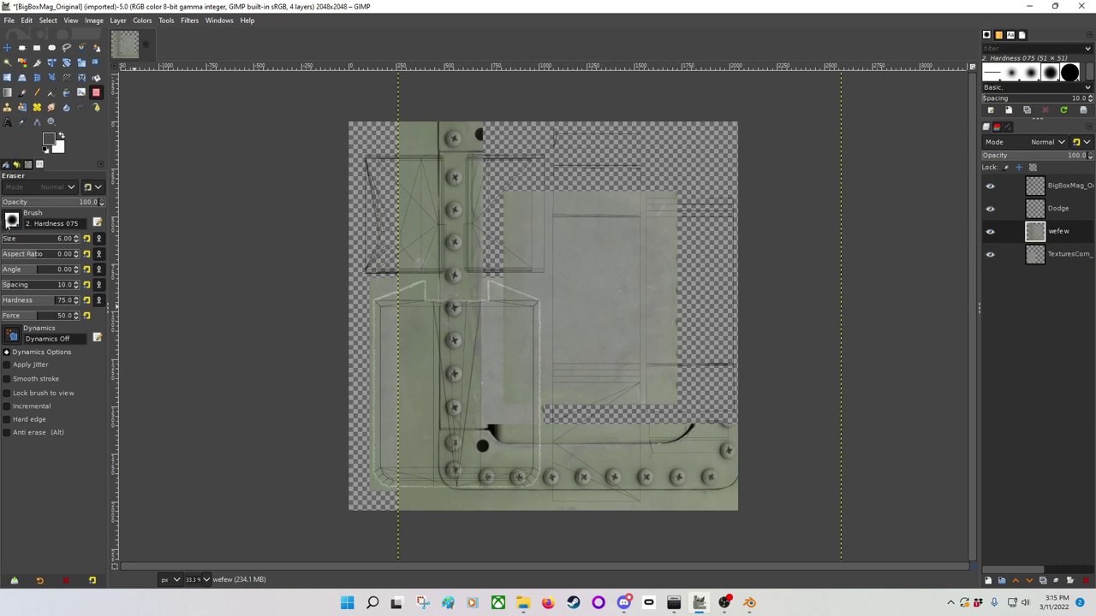
{"action": "left_click", "coordinate": [9, 220]}
{"action": "double_click", "coordinate": [51, 271]}
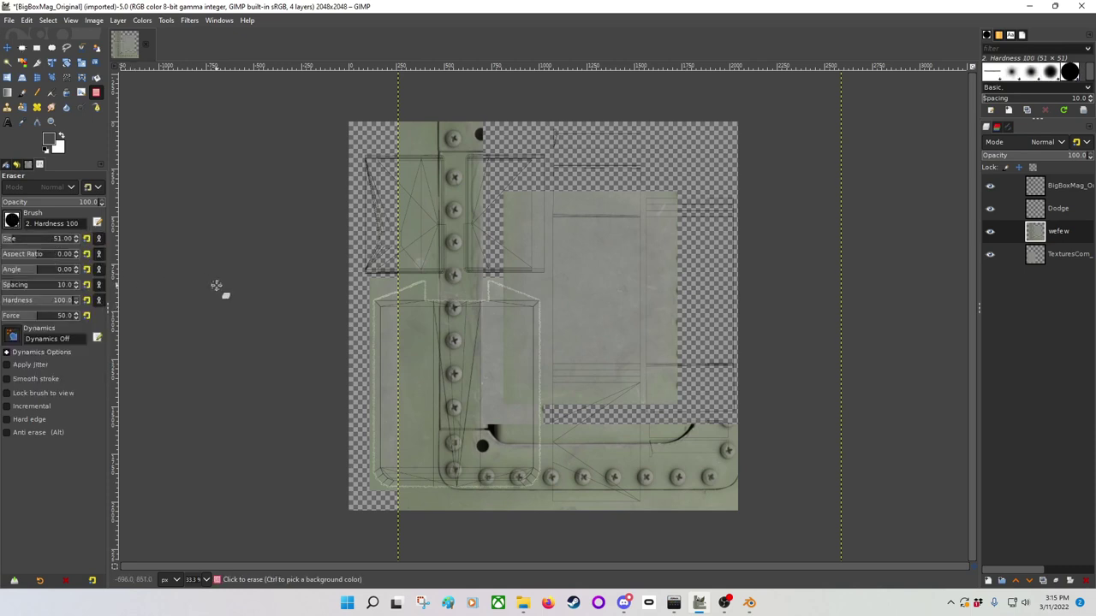
{"action": "left_click_drag", "start_coordinate": [7, 244], "coordinate": [48, 239]}
Step: Erase the rivet column and rivet row from wefew, undoing and redoing one stroke
{"action": "left_click", "coordinate": [441, 130]}
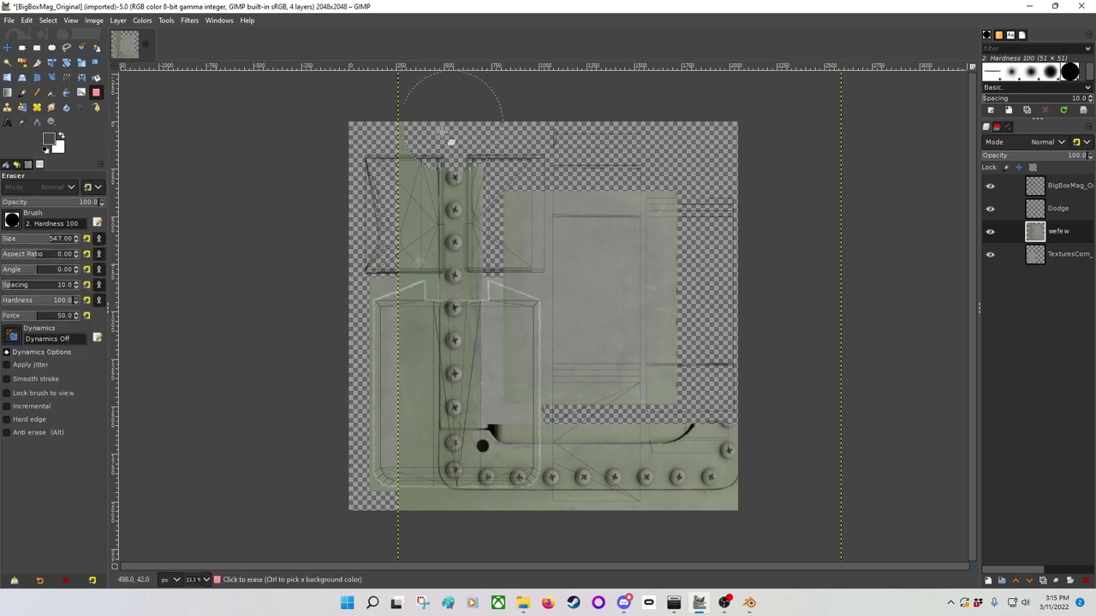
{"action": "mouse_move", "coordinate": [443, 130]}
{"action": "left_mouse_down"}
{"action": "mouse_move", "coordinate": [469, 156]}
{"action": "mouse_move", "coordinate": [501, 317]}
{"action": "mouse_move", "coordinate": [470, 477]}
{"action": "mouse_move", "coordinate": [599, 486]}
{"action": "left_mouse_up"}
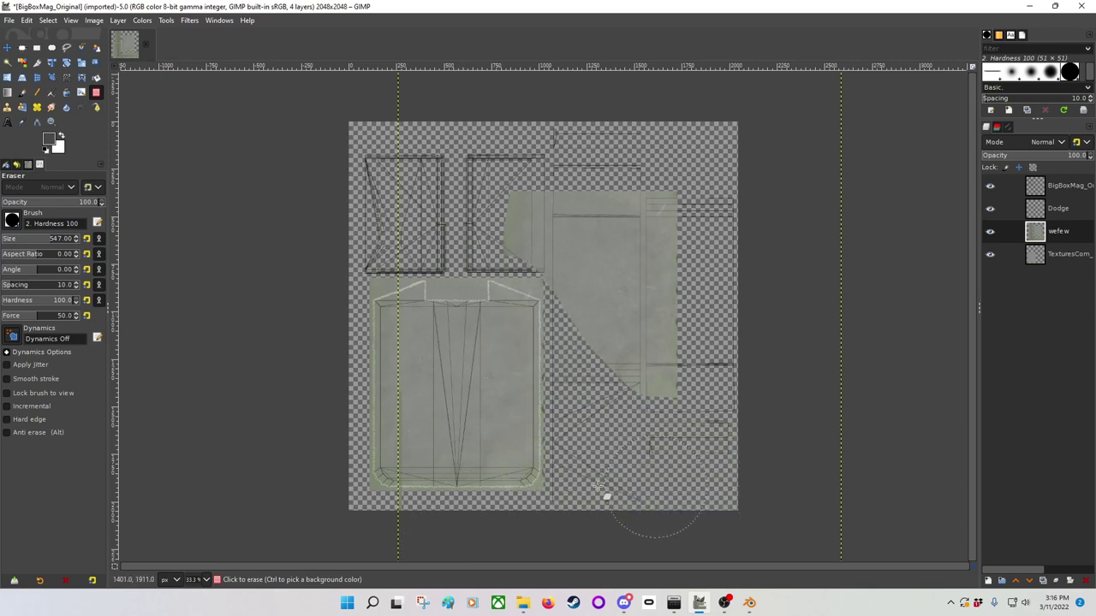
{"action": "key", "text": "ctrl+z"}
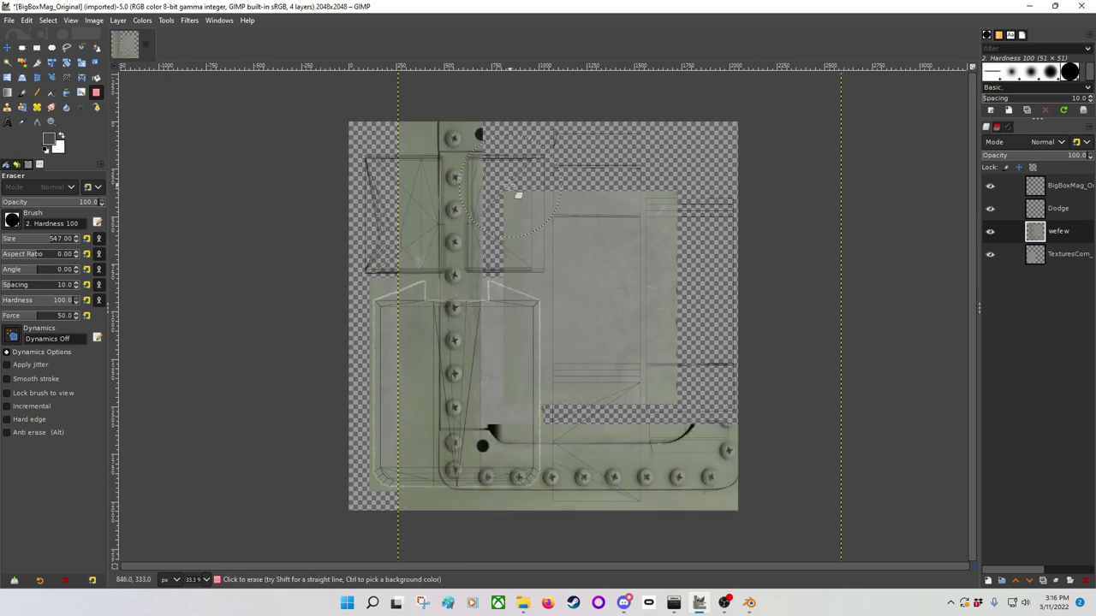
{"action": "mouse_move", "coordinate": [504, 186]}
{"action": "left_mouse_down"}
{"action": "mouse_move", "coordinate": [500, 427]}
{"action": "mouse_move", "coordinate": [711, 419]}
{"action": "mouse_move", "coordinate": [710, 457]}
{"action": "mouse_move", "coordinate": [733, 477]}
{"action": "mouse_move", "coordinate": [612, 495]}
{"action": "mouse_move", "coordinate": [386, 489]}
{"action": "mouse_move", "coordinate": [411, 382]}
{"action": "mouse_move", "coordinate": [413, 184]}
{"action": "mouse_move", "coordinate": [453, 108]}
{"action": "left_mouse_up"}
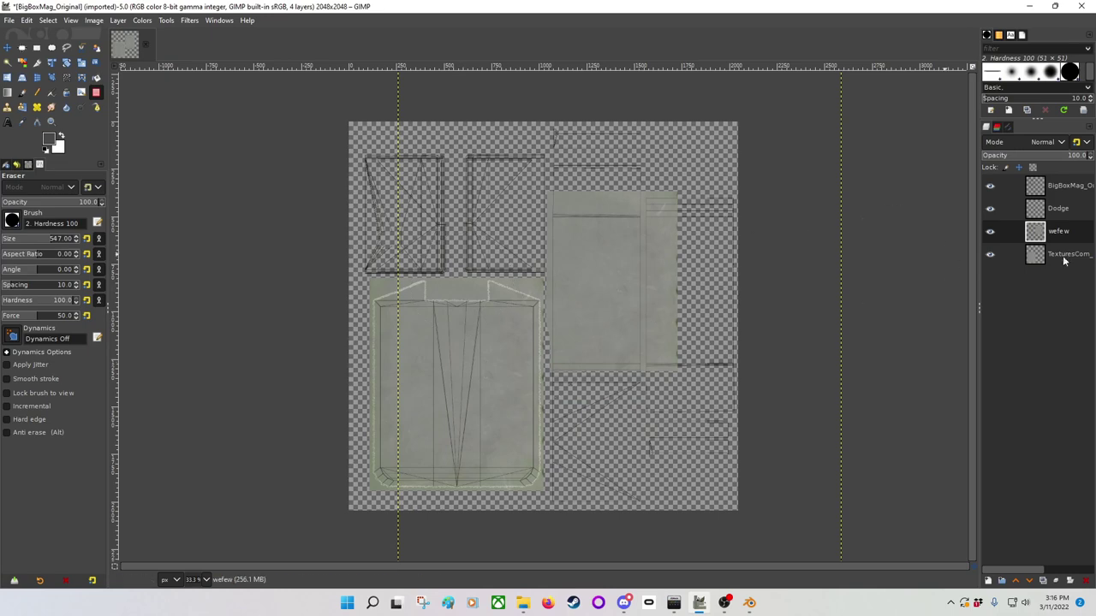
Step: On the Dodge layer, pick the Paintbrush with the 2. Hardness 075 brush
{"action": "left_click", "coordinate": [1059, 212]}
{"action": "scroll", "coordinate": [697, 299], "scroll_direction": "up", "scroll_amount": 4, "text": "ctrl"}
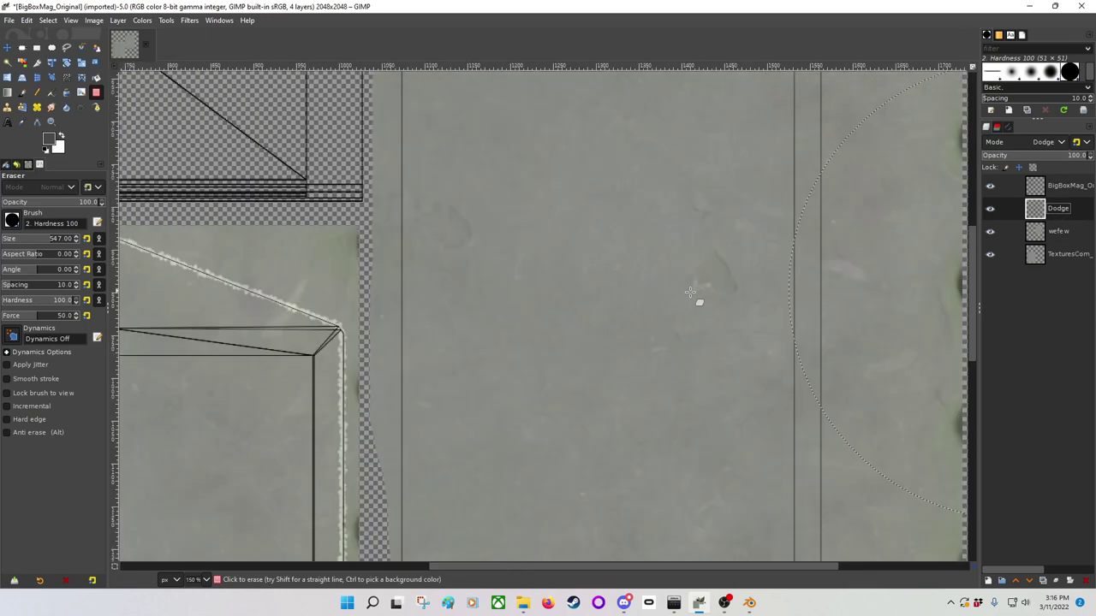
{"action": "scroll", "coordinate": [697, 294], "scroll_direction": "down", "scroll_amount": 3, "text": "ctrl"}
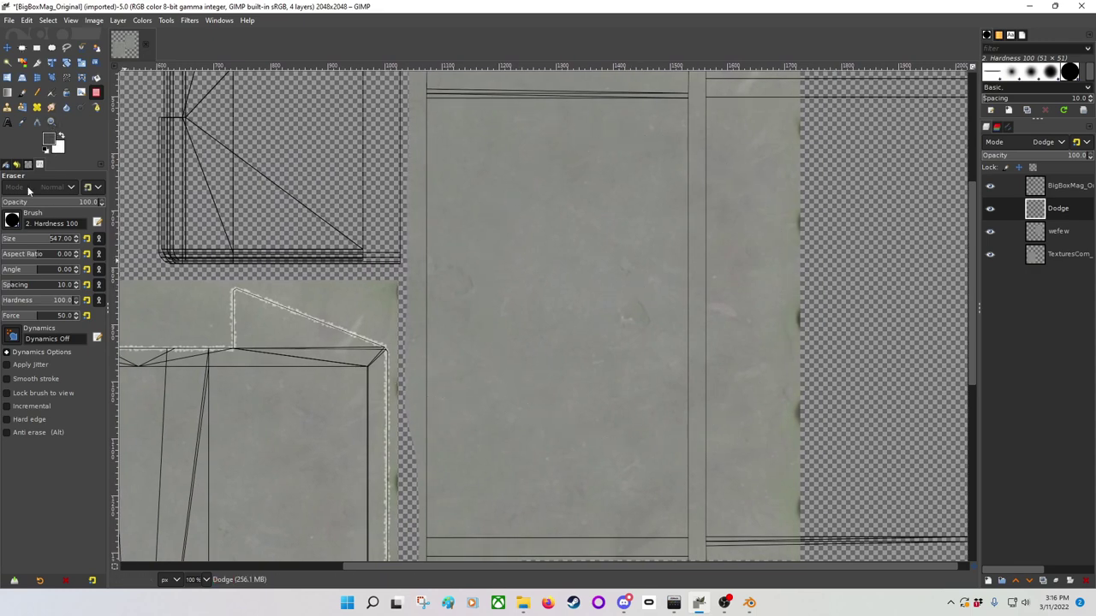
{"action": "left_click", "coordinate": [24, 92]}
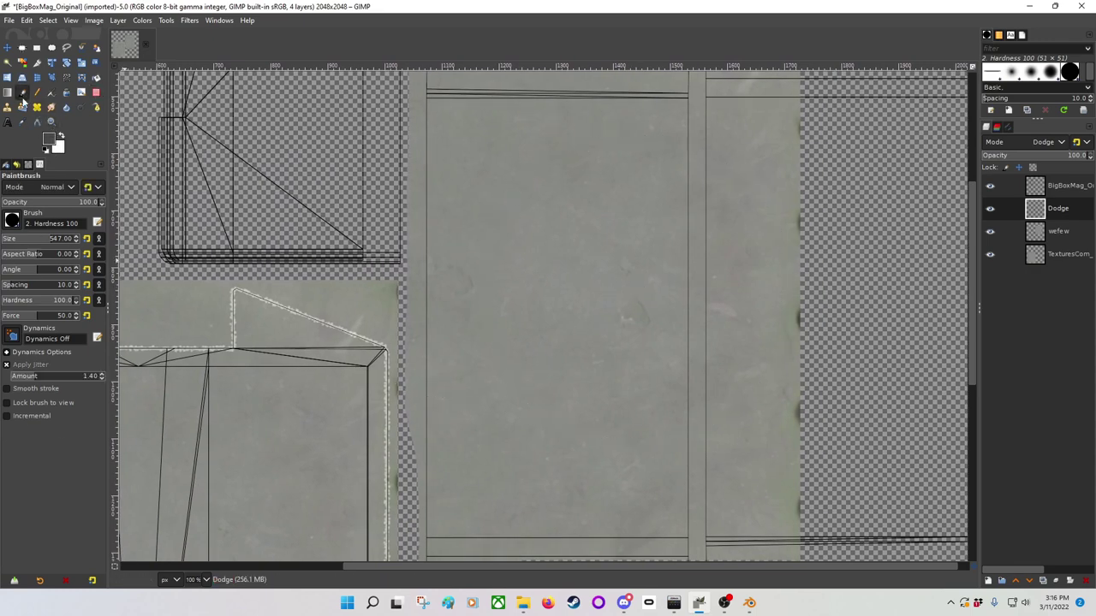
{"action": "left_click", "coordinate": [17, 221]}
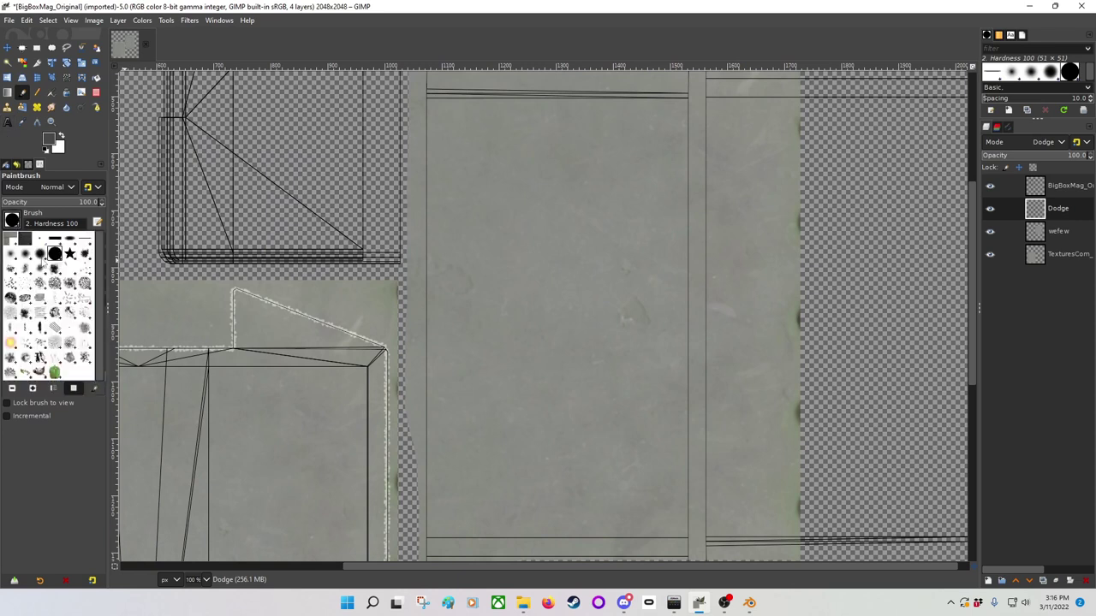
{"action": "left_click", "coordinate": [40, 254]}
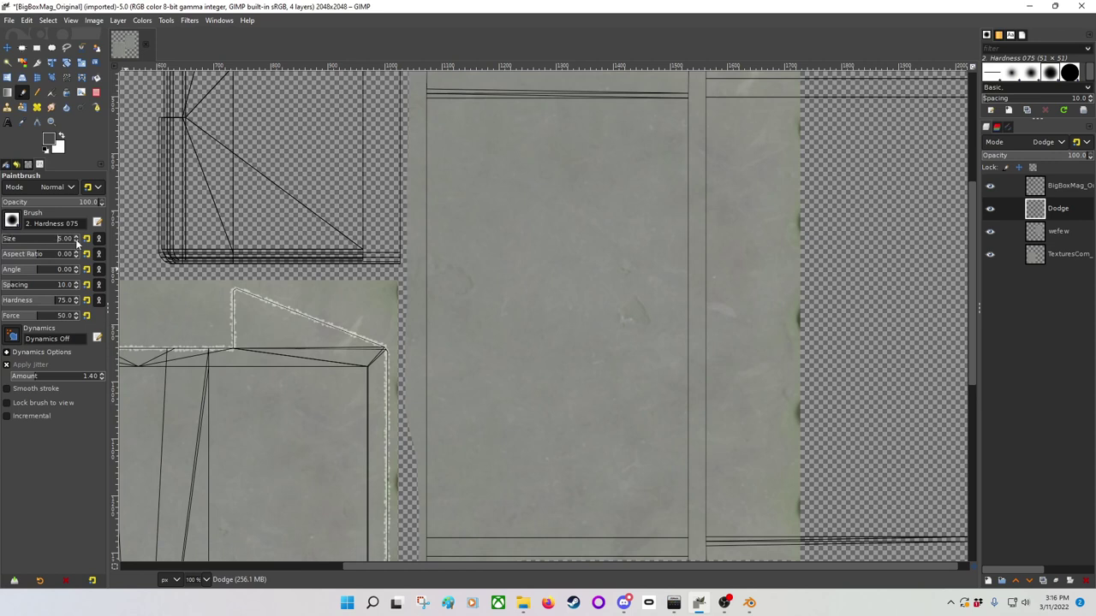
Step: Paint straight dodge lines down the tall island's left and right edges and the narrow strip's edge
{"action": "scroll", "coordinate": [76, 241], "scroll_direction": "up", "scroll_amount": 2}
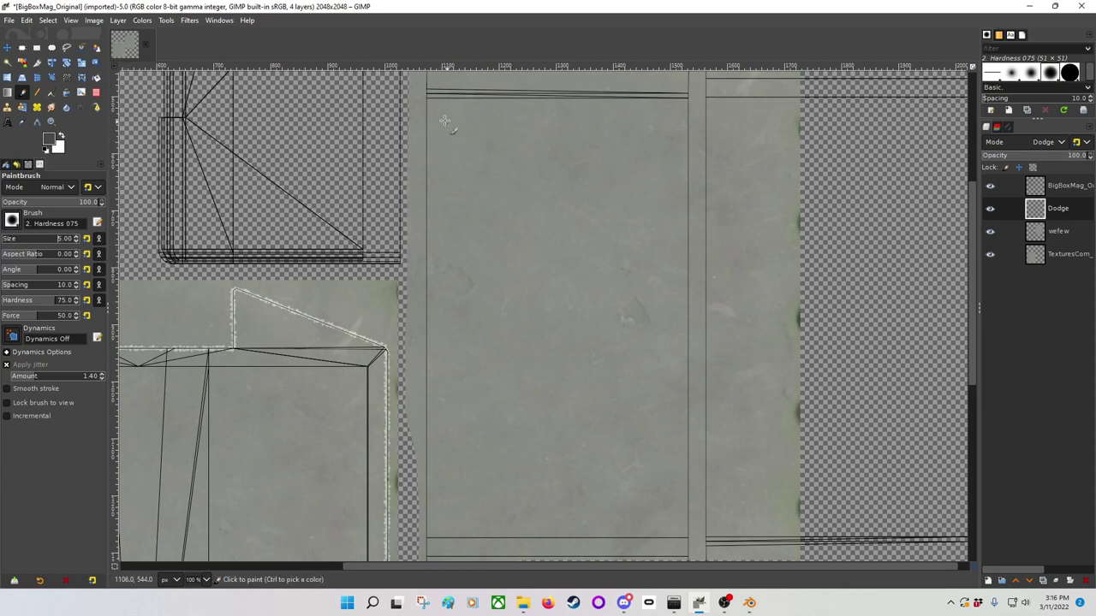
{"action": "left_click", "coordinate": [428, 96]}
{"action": "left_click", "coordinate": [427, 536], "text": "shift"}
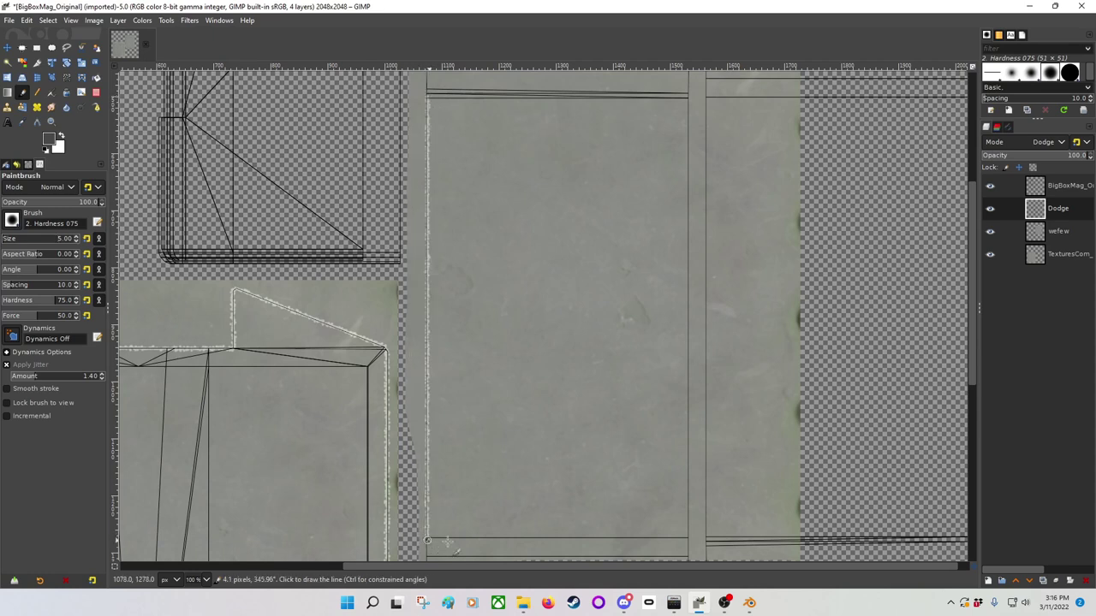
{"action": "left_click", "coordinate": [686, 537]}
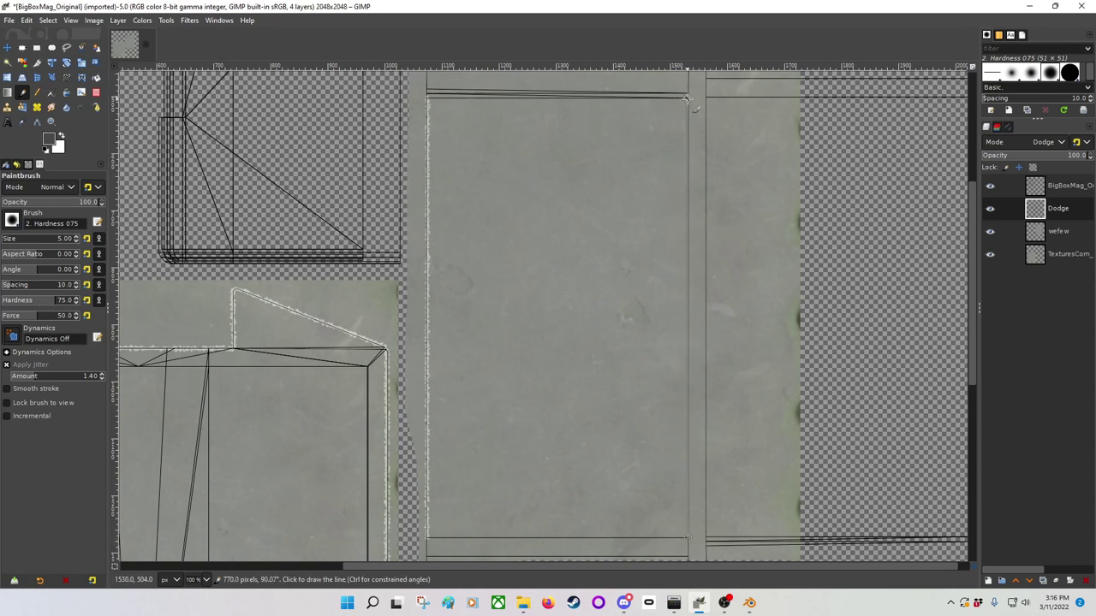
{"action": "left_click", "coordinate": [687, 97], "text": "shift"}
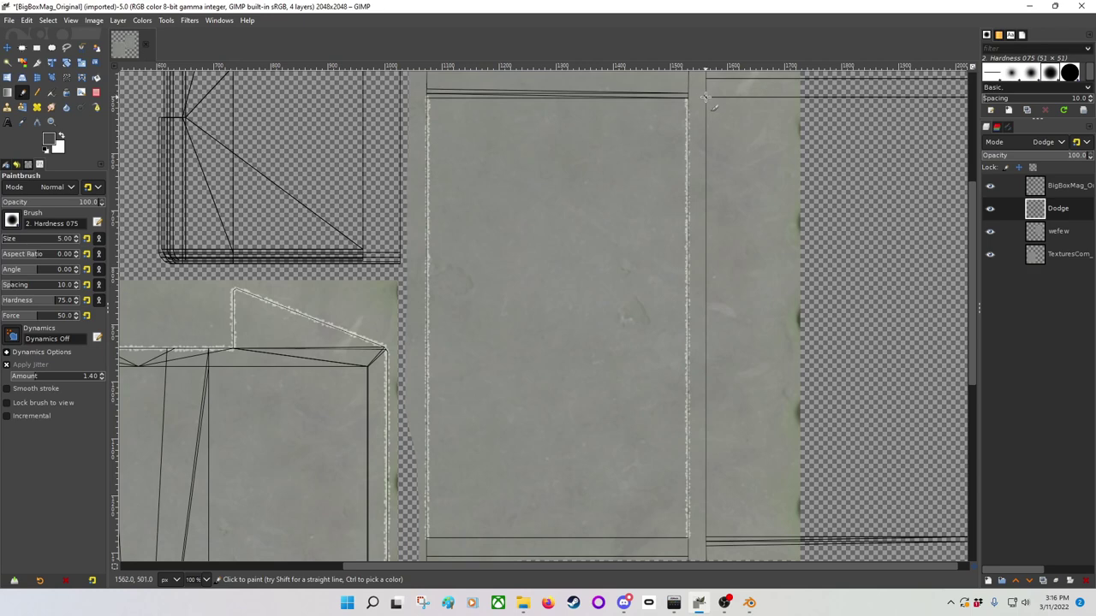
{"action": "left_click", "coordinate": [704, 96]}
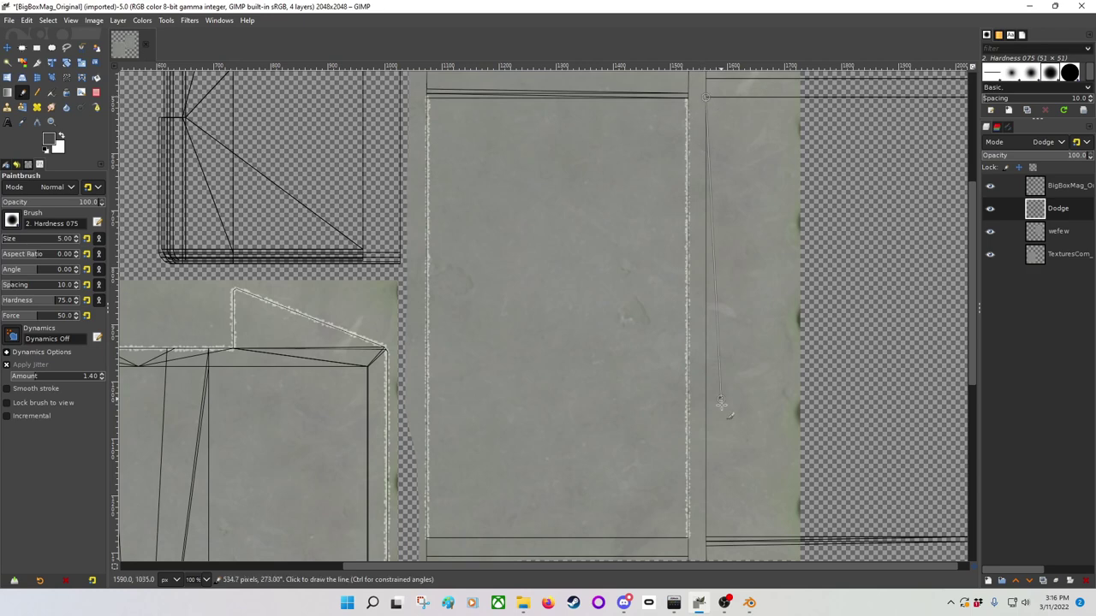
{"action": "left_click", "coordinate": [705, 538], "text": "shift"}
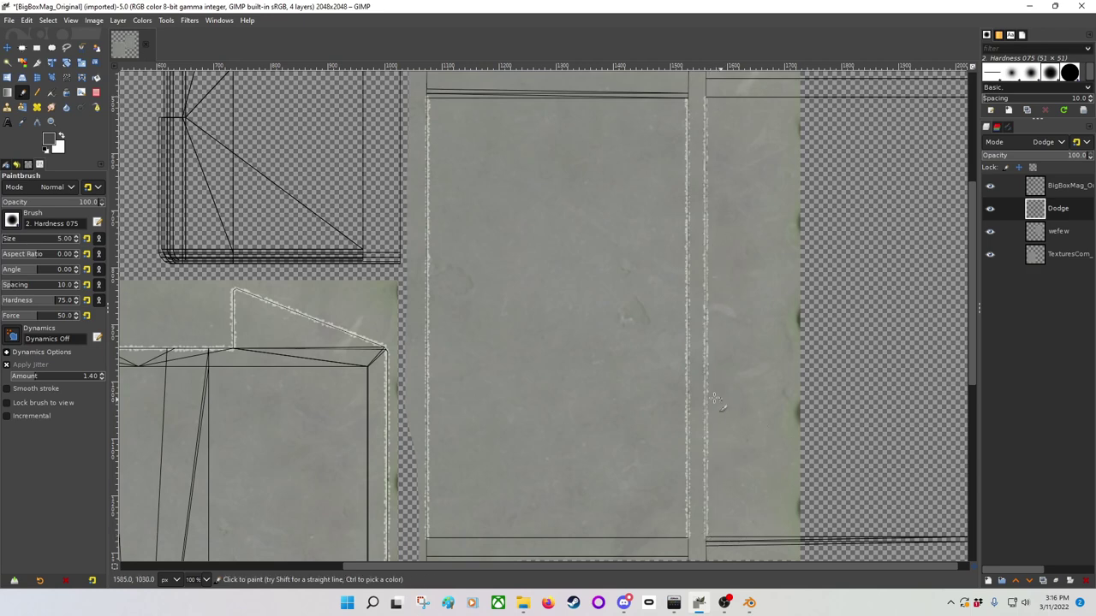
{"action": "middle_click_drag", "start_coordinate": [357, 291], "coordinate": [573, 276]}
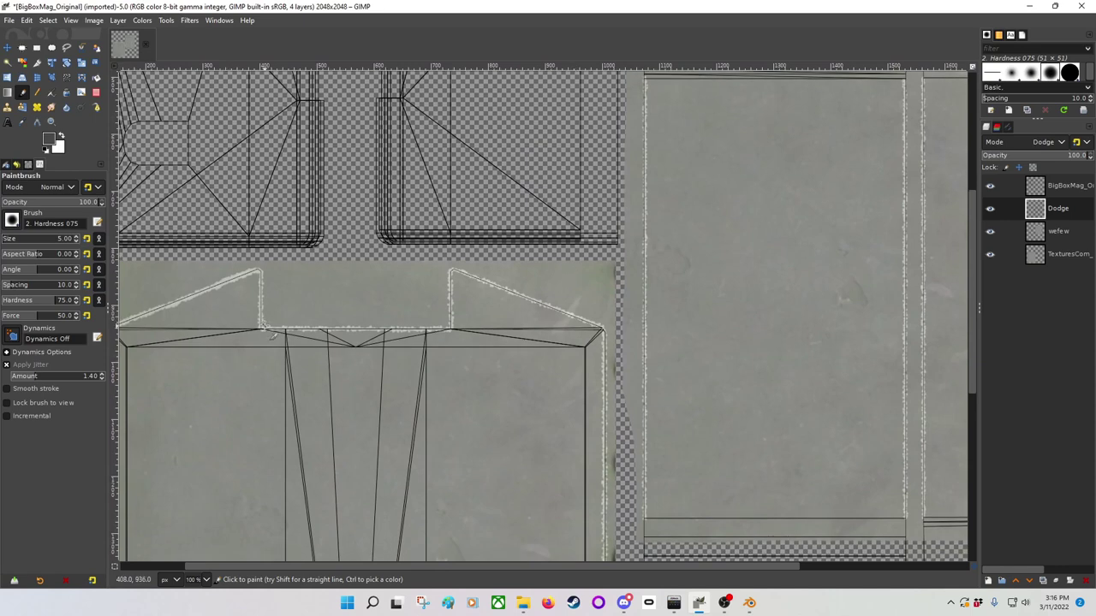
{"action": "middle_click_drag", "start_coordinate": [623, 413], "coordinate": [454, 139]}
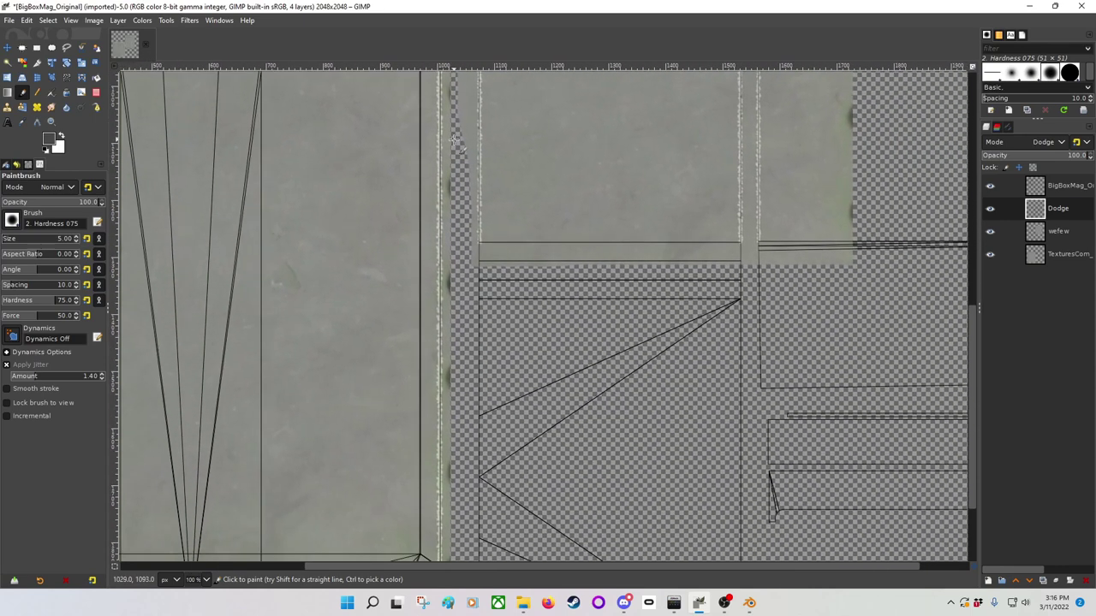
Step: Copy the wefew layer and paste it as a new layer
{"action": "scroll", "coordinate": [657, 384], "scroll_direction": "right", "scroll_amount": 3}
{"action": "scroll", "coordinate": [656, 384], "scroll_direction": "up", "scroll_amount": 15}
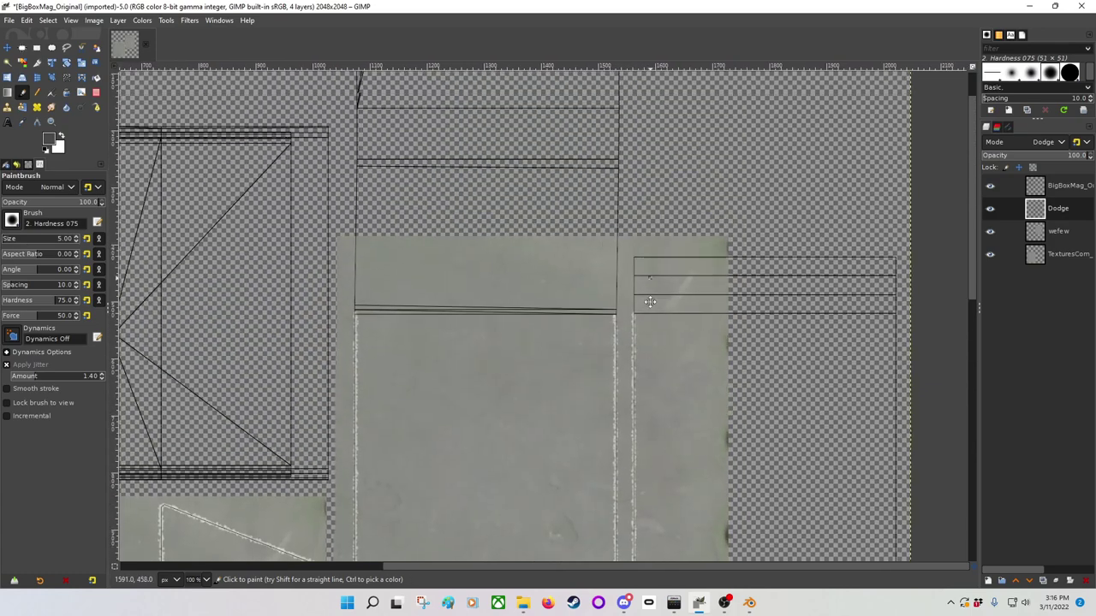
{"action": "scroll", "coordinate": [670, 349], "scroll_direction": "down", "scroll_amount": 1}
{"action": "scroll", "coordinate": [599, 338], "scroll_direction": "up", "scroll_amount": 5}
{"action": "scroll", "coordinate": [599, 338], "scroll_direction": "left", "scroll_amount": 5}
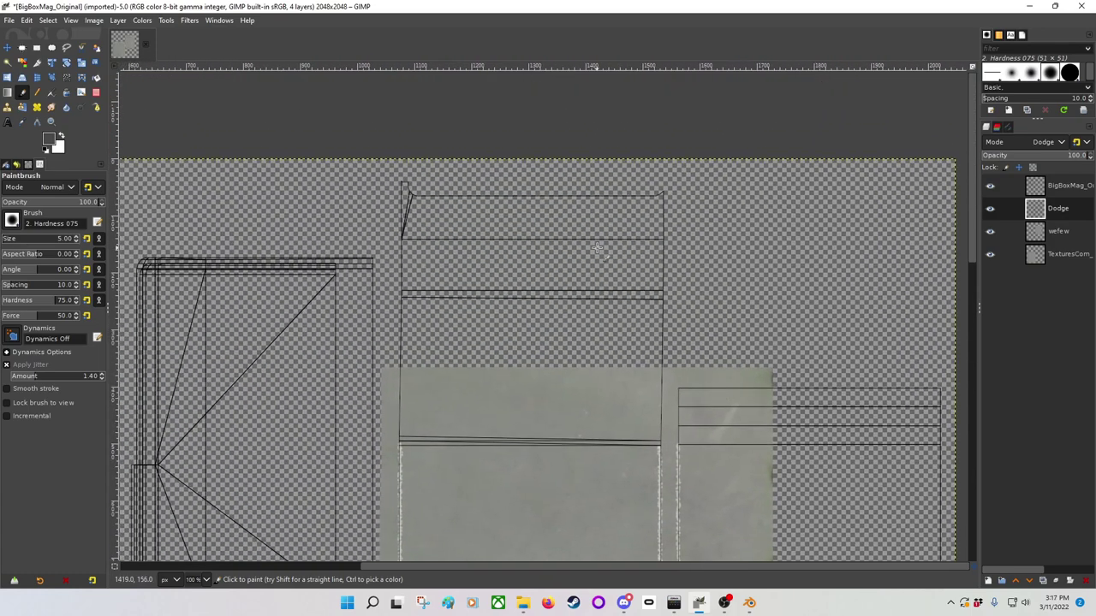
{"action": "scroll", "coordinate": [490, 317], "scroll_direction": "up", "scroll_amount": 1}
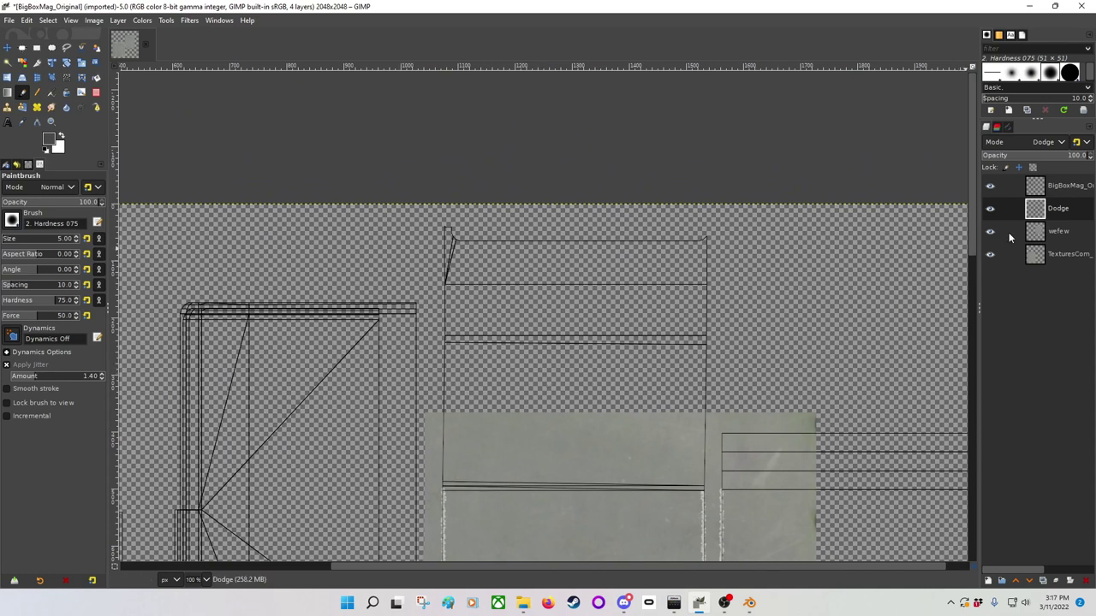
{"action": "double_click", "coordinate": [1058, 232]}
{"action": "key", "text": "ctrl+c"}
{"action": "key", "text": "ctrl+v"}
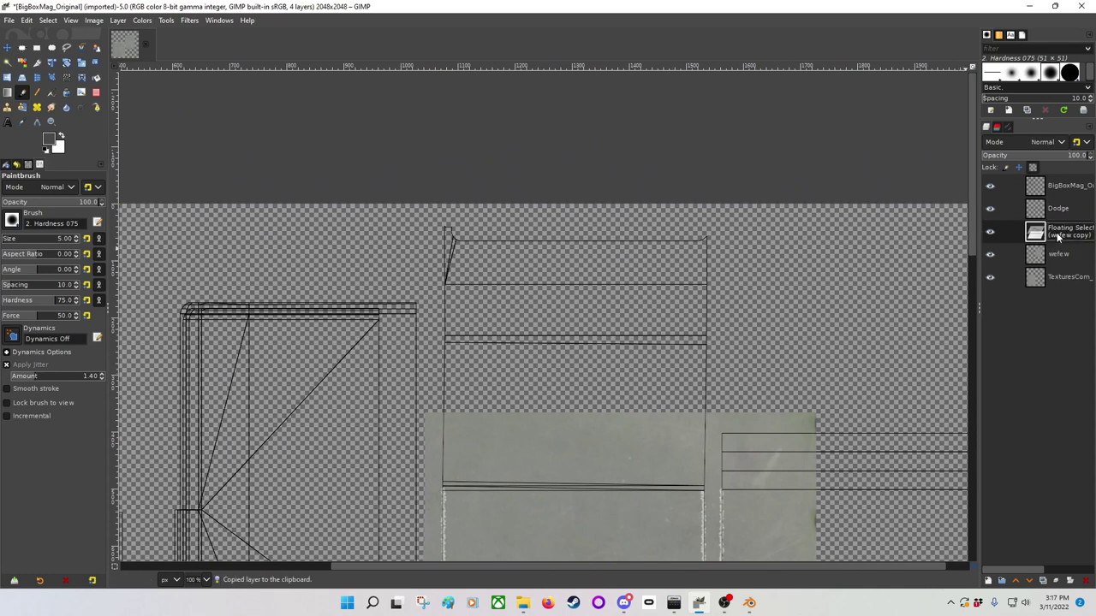
Step: Rename the pasted layer f23f23f, place it above wefew, and shift it up
{"action": "double_click", "coordinate": [1059, 232]}
{"action": "type", "text": "f23f23f"}
{"action": "key", "text": "Return"}
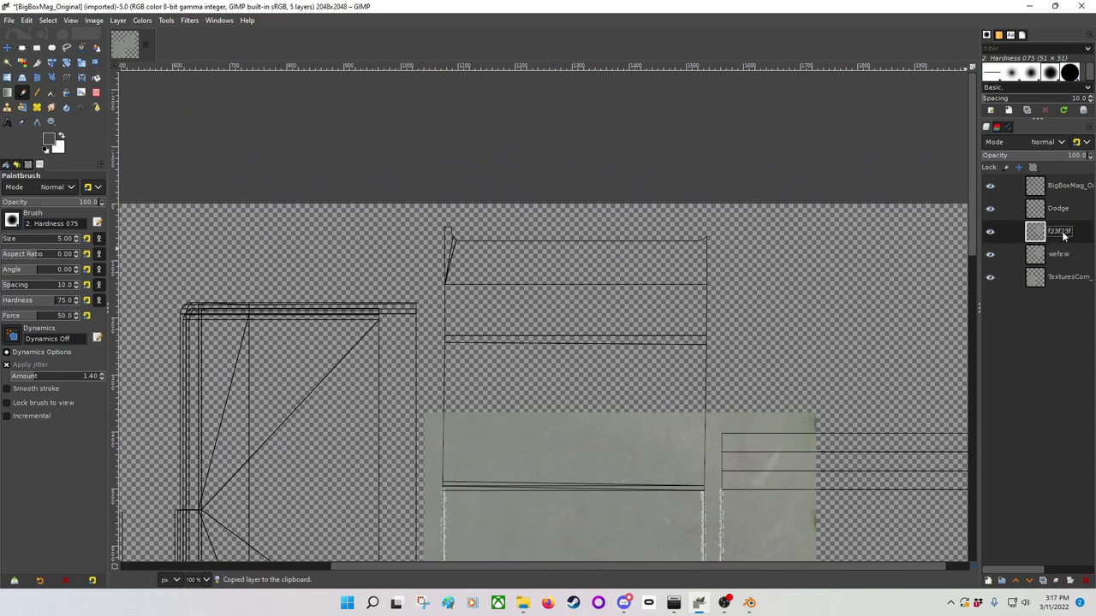
{"action": "left_click_drag", "start_coordinate": [1068, 250], "coordinate": [1066, 230]}
{"action": "key", "text": "m"}
{"action": "left_click_drag", "start_coordinate": [590, 514], "coordinate": [566, 395]}
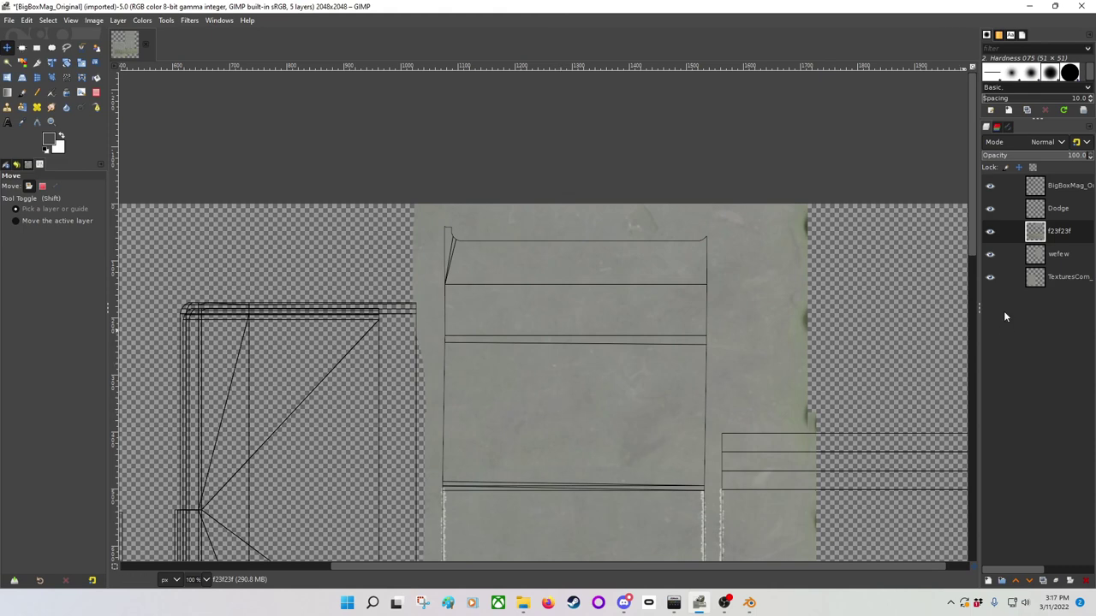
Step: Pick the Eraser with the soft 2. Hardness 025 brush and enlarge it
{"action": "scroll", "coordinate": [558, 396], "scroll_direction": "down", "scroll_amount": 2}
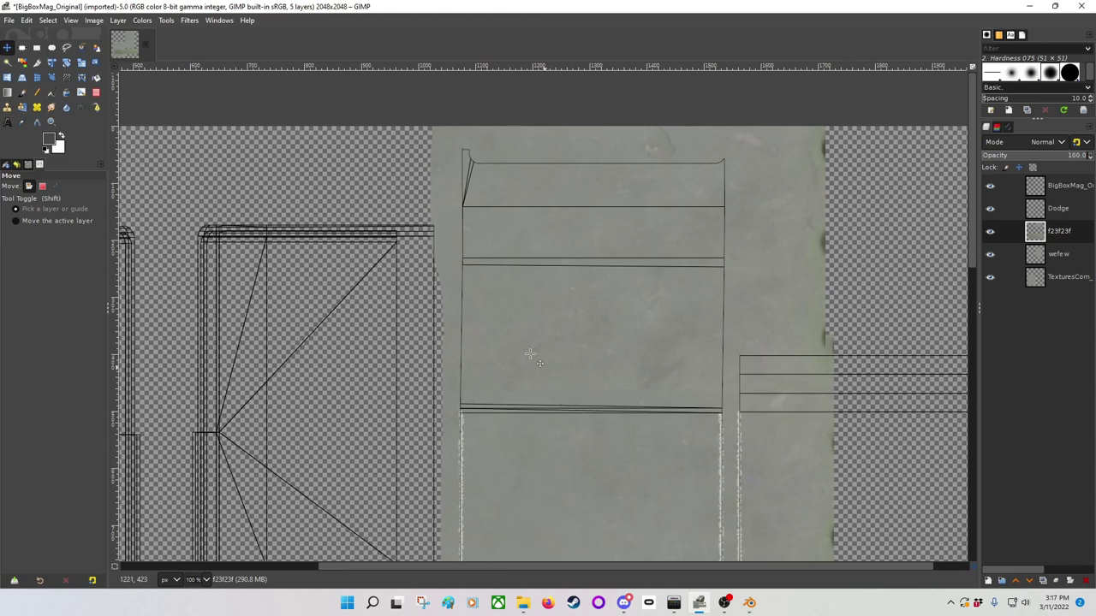
{"action": "scroll", "coordinate": [548, 406], "scroll_direction": "up", "scroll_amount": 3, "text": "ctrl"}
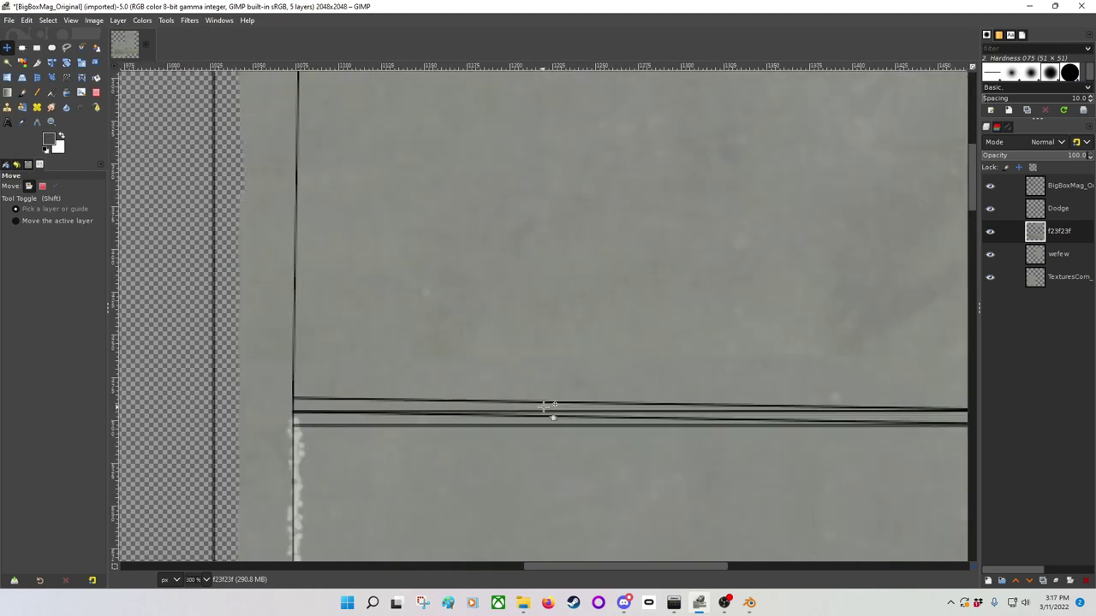
{"action": "scroll", "coordinate": [603, 359], "scroll_direction": "down", "scroll_amount": 2, "text": "ctrl"}
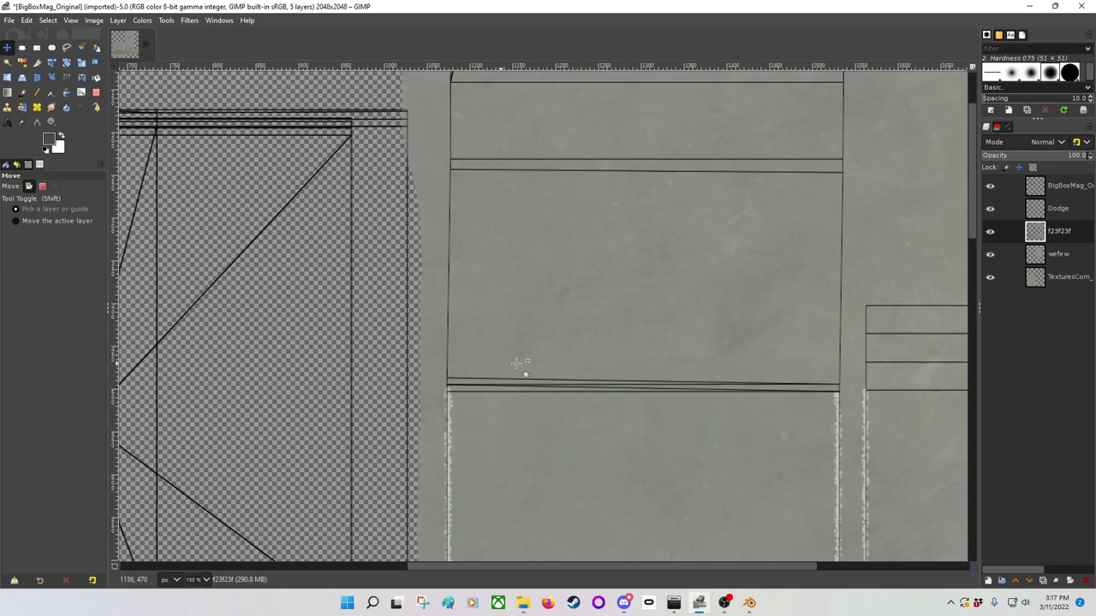
{"action": "scroll", "coordinate": [856, 371], "scroll_direction": "right", "scroll_amount": 4}
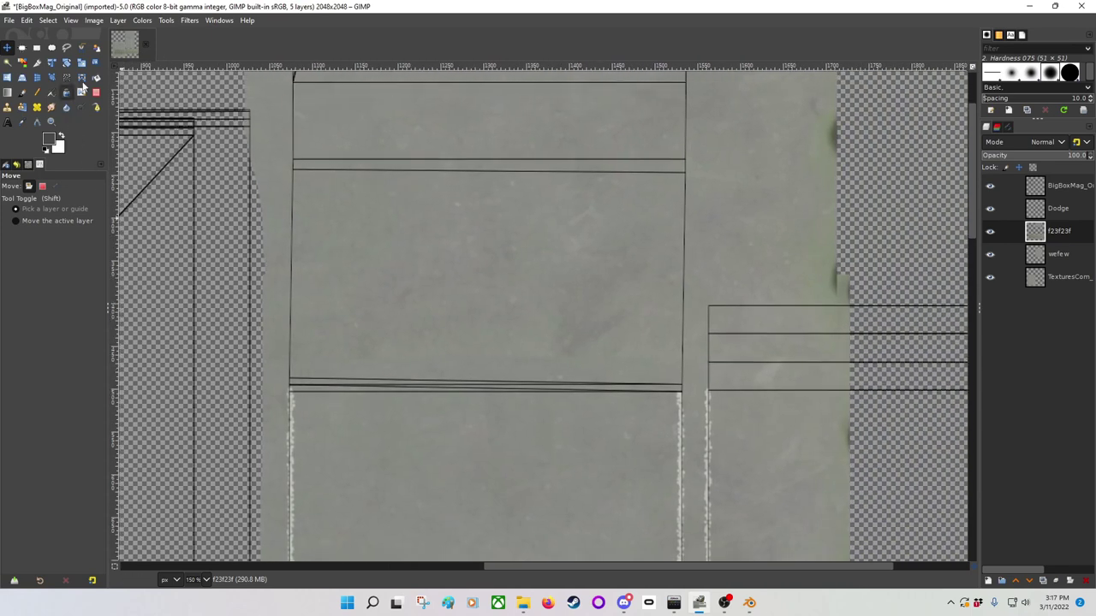
{"action": "left_click", "coordinate": [96, 92]}
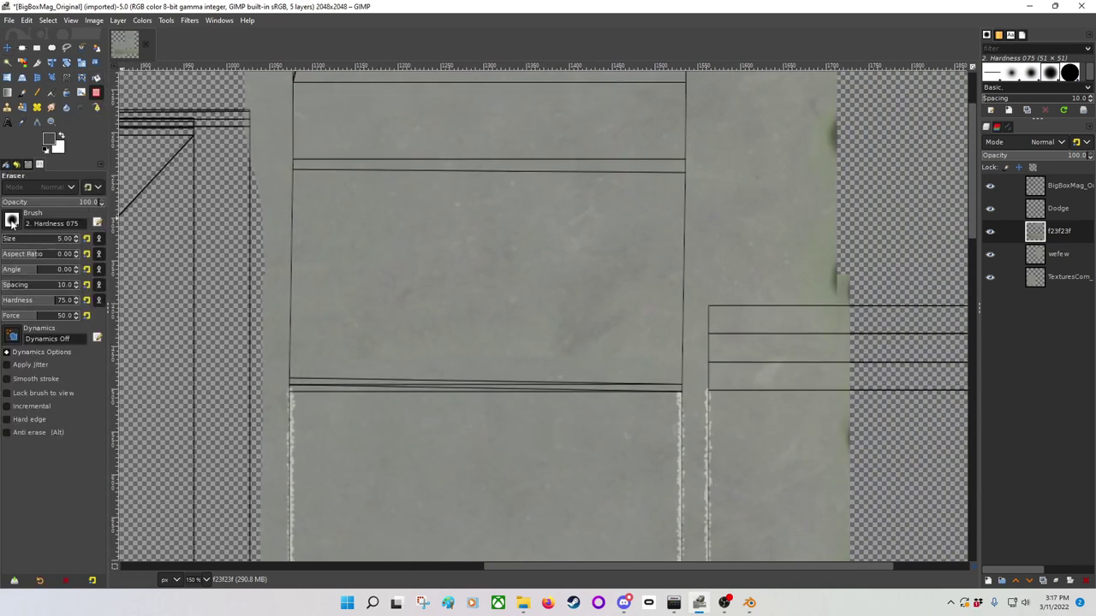
{"action": "left_click", "coordinate": [11, 220]}
{"action": "left_click", "coordinate": [12, 254]}
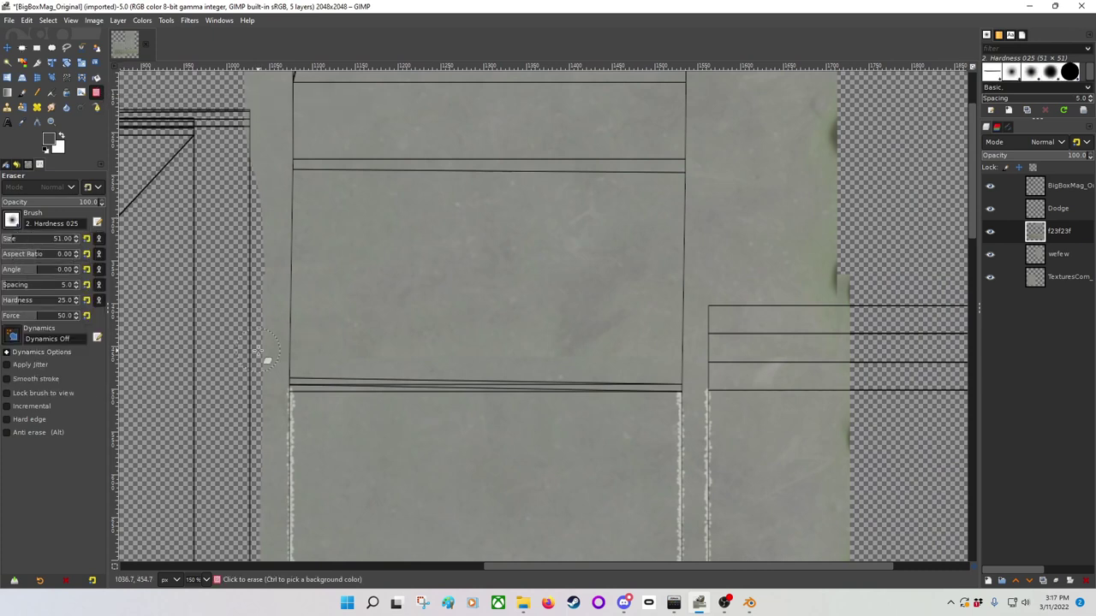
{"action": "key", "text": "bracketright"}
{"action": "key", "text": "bracketright"}
{"action": "key", "text": "bracketright"}
{"action": "key", "text": "bracketright"}
{"action": "key", "text": "bracketright"}
{"action": "key", "text": "bracketright"}
{"action": "key", "text": "bracketright"}
{"action": "key", "text": "bracketright"}
{"action": "key", "text": "bracketright"}
{"action": "key", "text": "bracketright"}
{"action": "key", "text": "bracketright"}
{"action": "key", "text": "bracketright"}
{"action": "key", "text": "bracketright"}
{"action": "key", "text": "bracketright"}
{"action": "key", "text": "bracketright"}
{"action": "key", "text": "bracketright"}
{"action": "key", "text": "bracketright"}
{"action": "key", "text": "bracketright"}
{"action": "key", "text": "bracketright"}
{"action": "key", "text": "bracketright"}
{"action": "key", "text": "bracketright"}
{"action": "key", "text": "bracketright"}
{"action": "key", "text": "bracketright"}
{"action": "key", "text": "bracketright"}
{"action": "key", "text": "bracketright"}
{"action": "key", "text": "bracketright"}
{"action": "key", "text": "bracketright"}
{"action": "key", "text": "bracketright"}
{"action": "key", "text": "bracketright"}
{"action": "key", "text": "bracketright"}
{"action": "key", "text": "bracketright"}
{"action": "key", "text": "bracketright"}
{"action": "key", "text": "bracketright"}
{"action": "key", "text": "bracketright"}
{"action": "key", "text": "bracketright"}
{"action": "key", "text": "bracketright"}
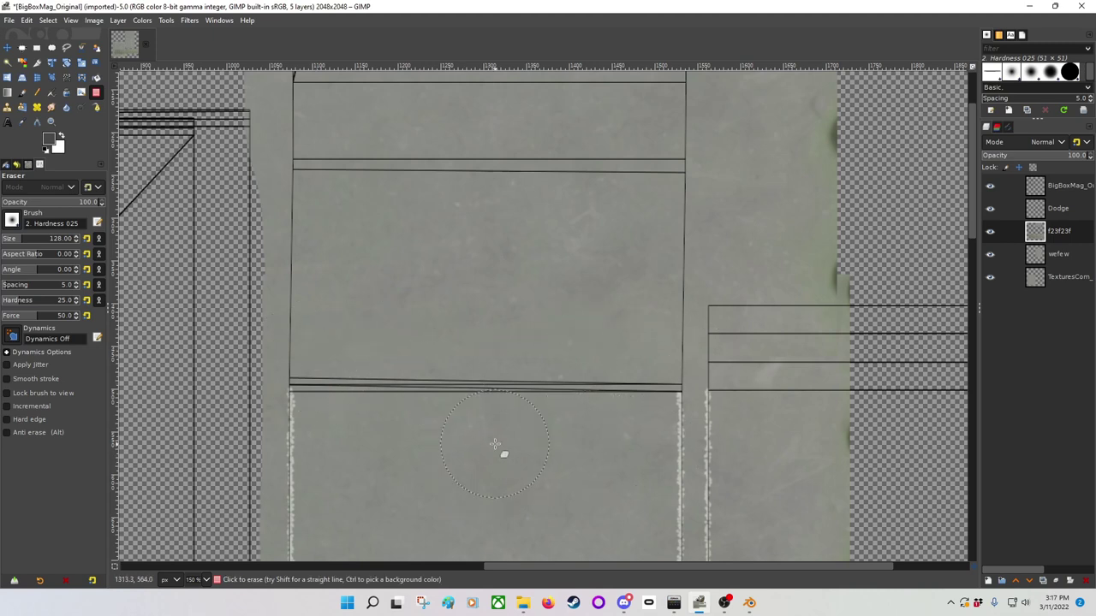
Step: Switch to the 2. Hardness 100 brush at size 496 and erase the riveted strip on f23f23f
{"action": "scroll", "coordinate": [494, 444], "scroll_direction": "down", "scroll_amount": 2, "text": "ctrl"}
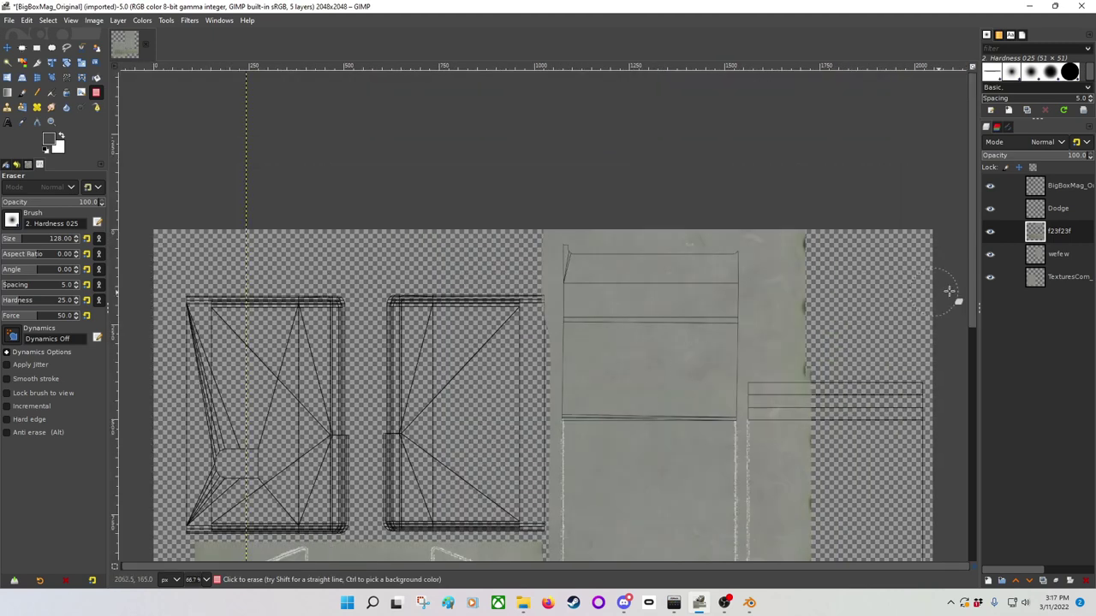
{"action": "scroll", "coordinate": [962, 318], "scroll_direction": "down", "scroll_amount": 5}
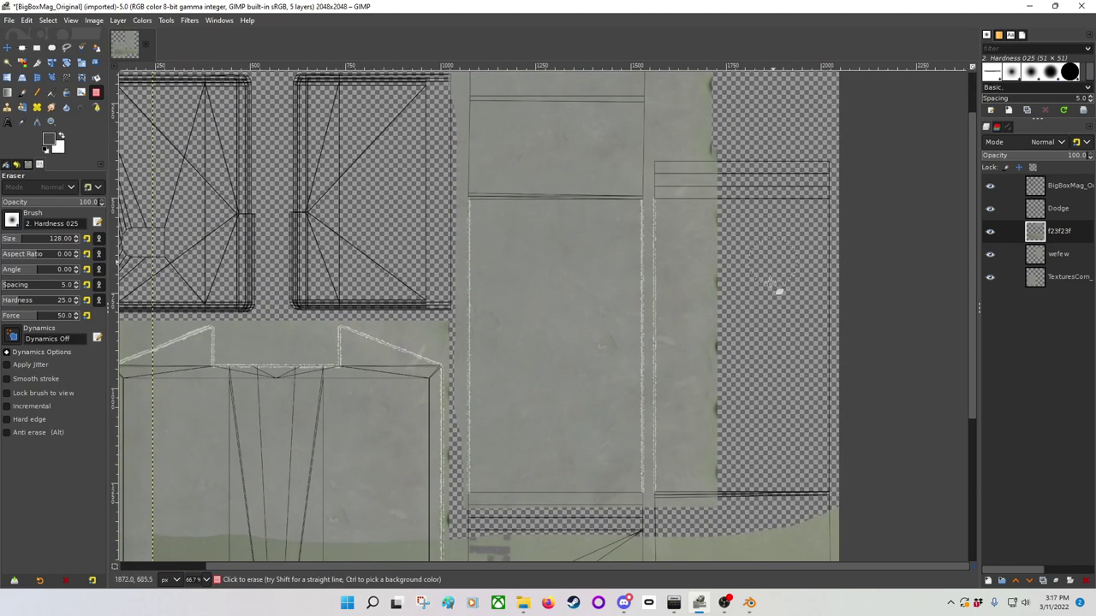
{"action": "left_click", "coordinate": [13, 222]}
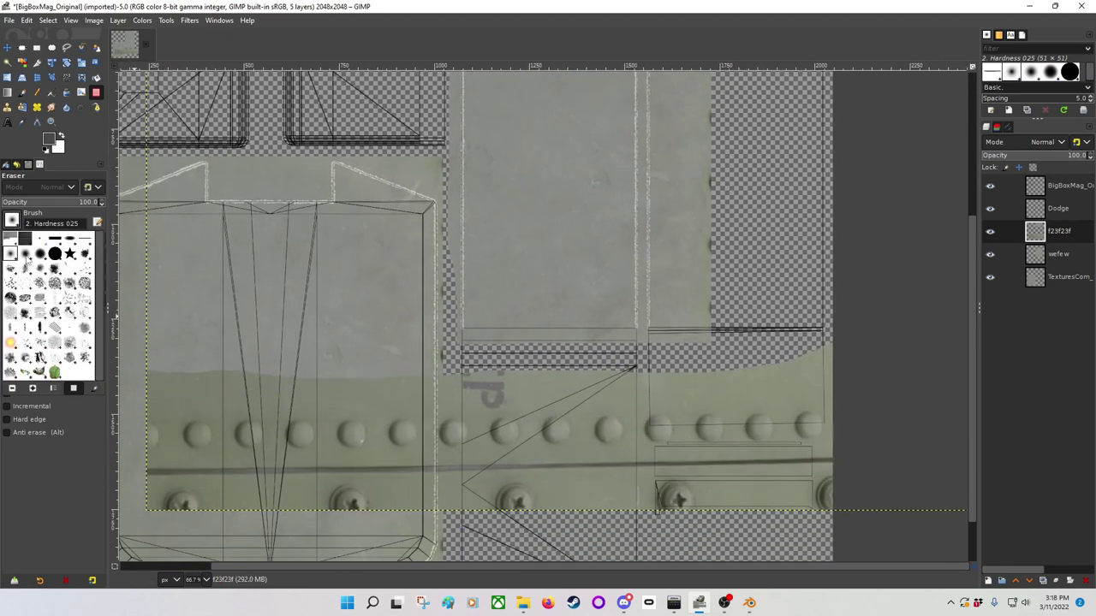
{"action": "left_click", "coordinate": [54, 253]}
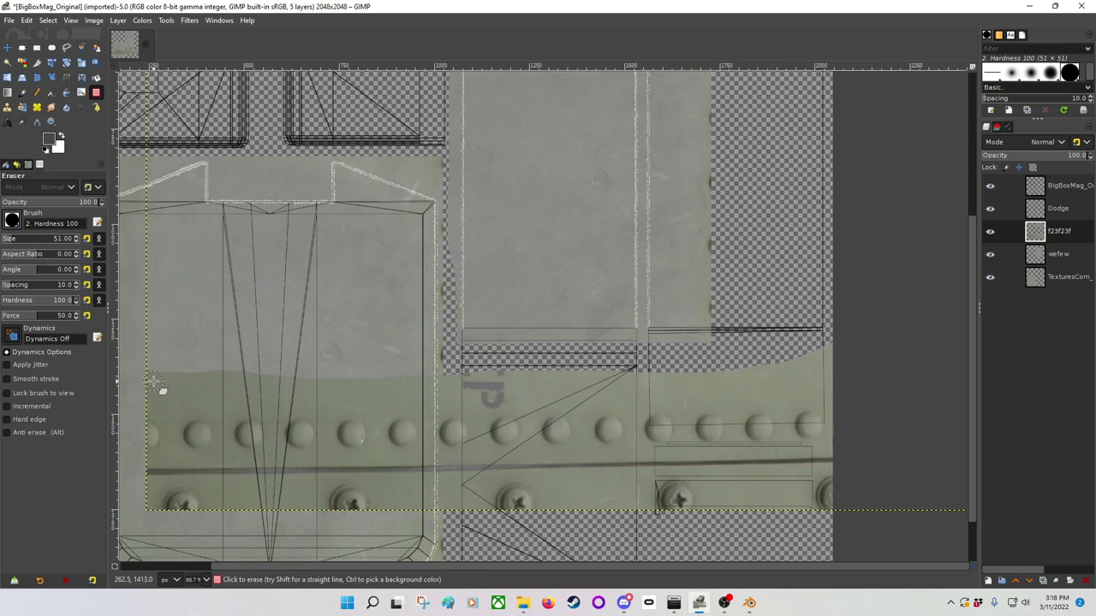
{"action": "key", "text": "bracketright"}
{"action": "left_click", "coordinate": [50, 238]}
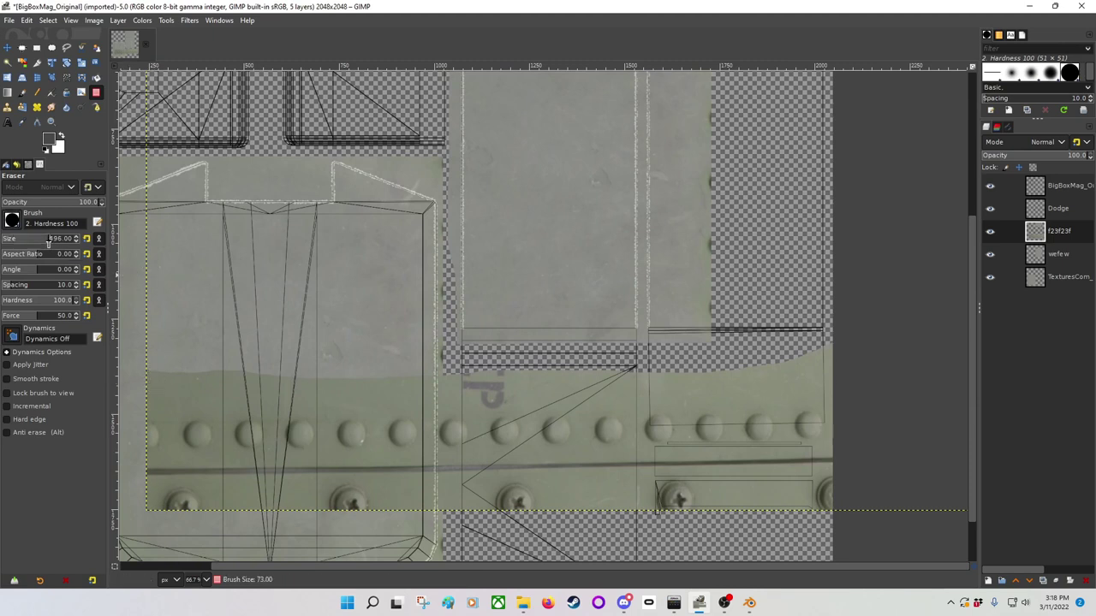
{"action": "left_click", "coordinate": [223, 463]}
{"action": "mouse_move", "coordinate": [223, 463]}
{"action": "left_mouse_down"}
{"action": "mouse_move", "coordinate": [386, 444]}
{"action": "mouse_move", "coordinate": [670, 446]}
{"action": "mouse_move", "coordinate": [858, 420]}
{"action": "left_mouse_up"}
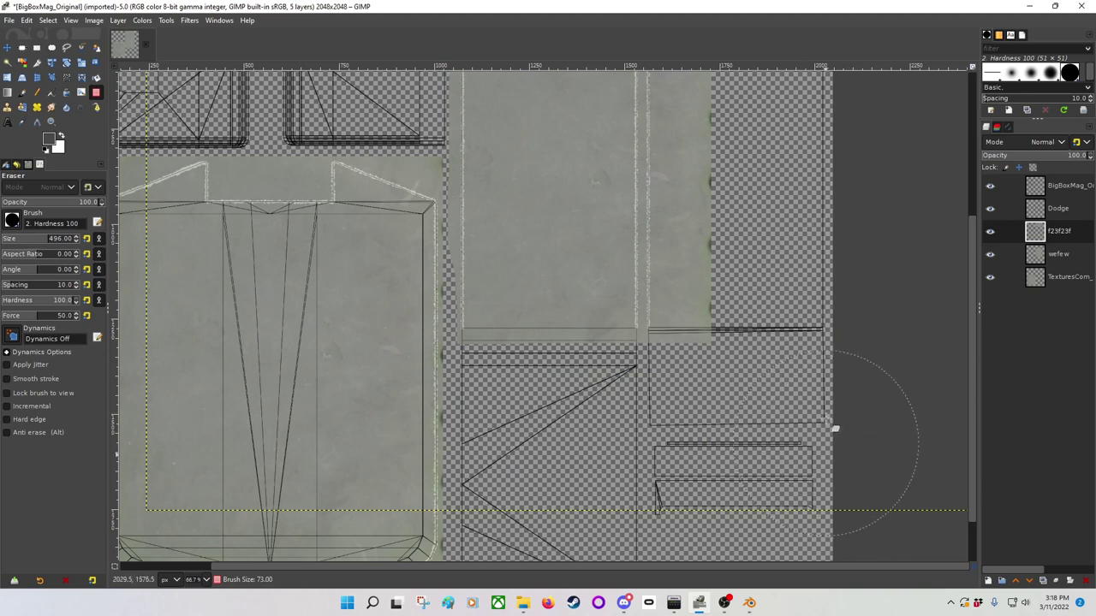
{"action": "scroll", "coordinate": [843, 445], "scroll_direction": "up", "scroll_amount": 5}
Step: Merge f23f23f down into wefew, then start a new layer from the Dodge layer's menu
{"action": "right_click", "coordinate": [1059, 246]}
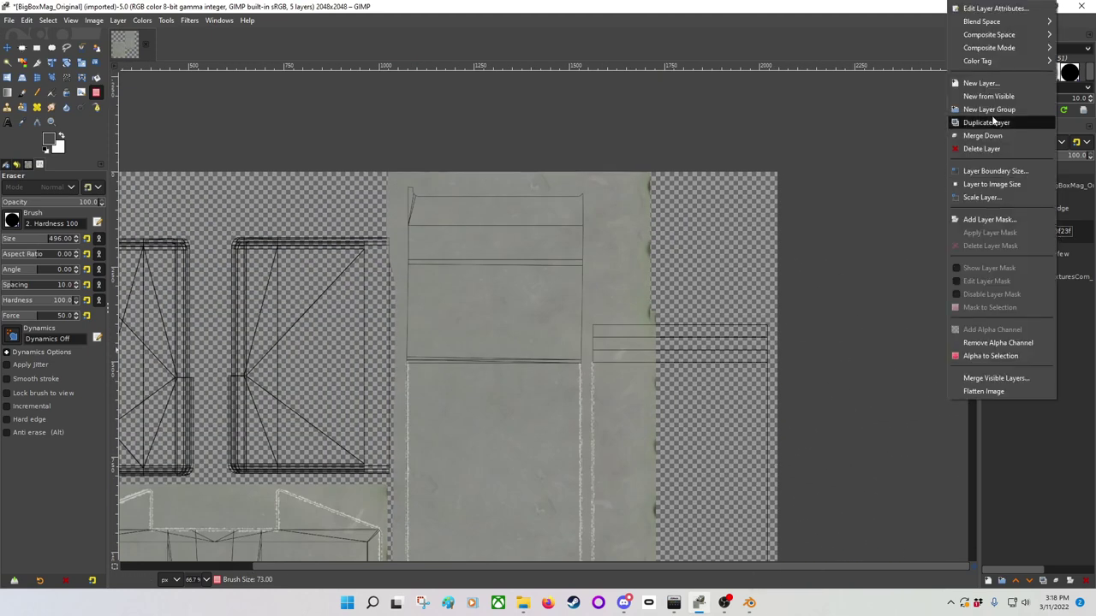
{"action": "left_click", "coordinate": [985, 136]}
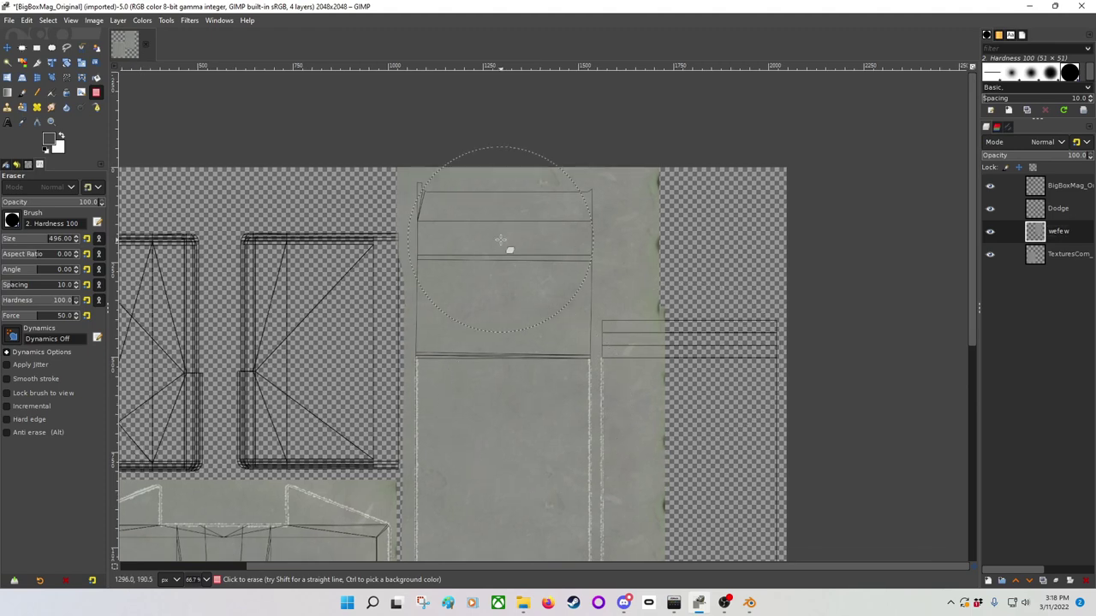
{"action": "scroll", "coordinate": [501, 241], "scroll_direction": "up", "scroll_amount": 3, "text": "ctrl"}
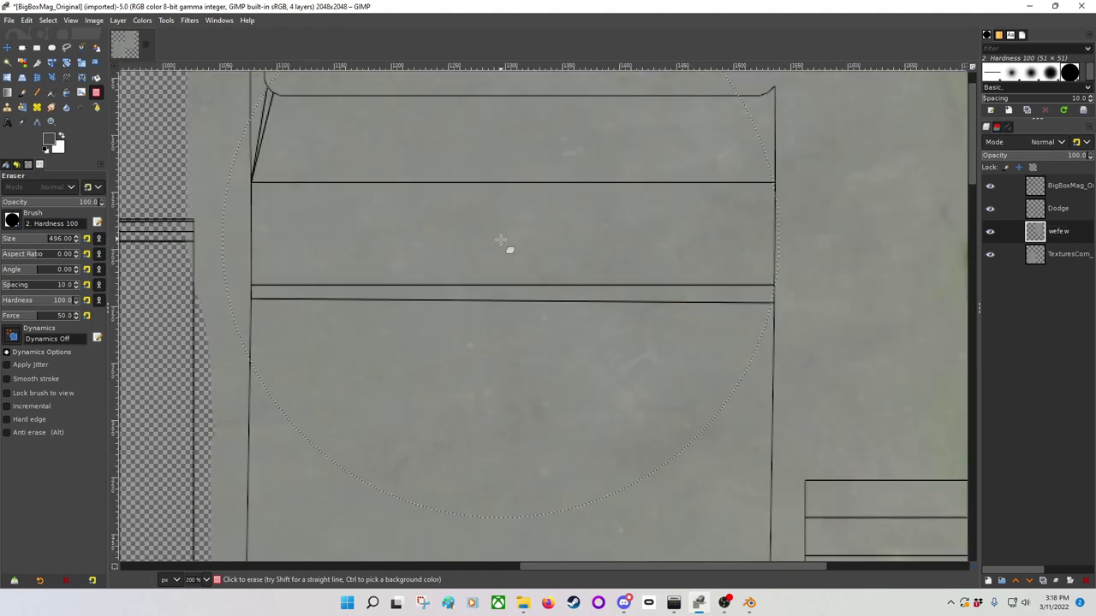
{"action": "right_click", "coordinate": [1070, 211]}
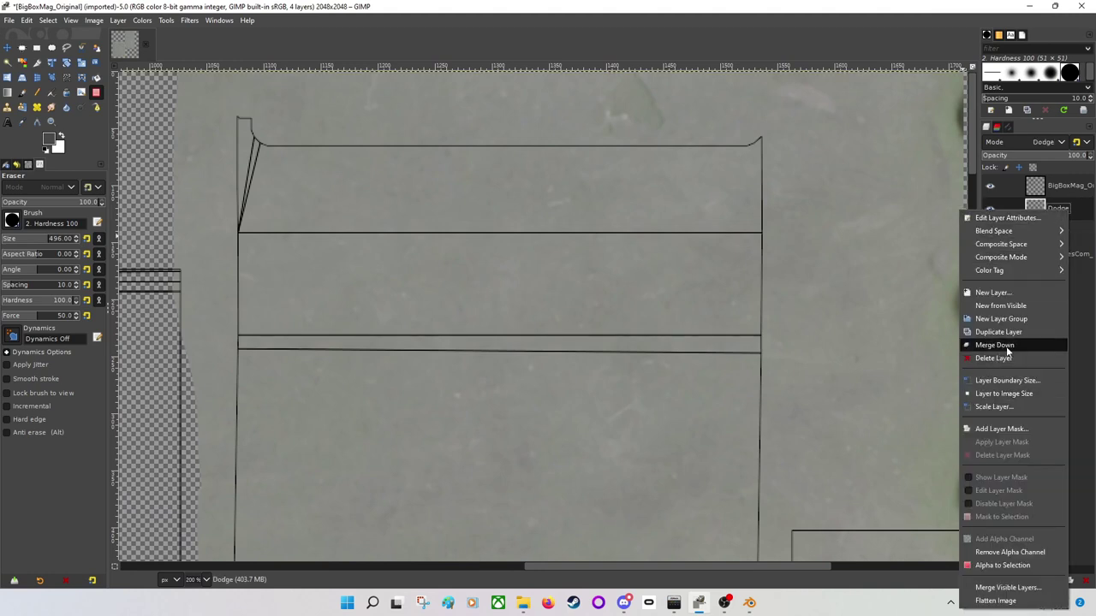
{"action": "left_click", "coordinate": [1021, 295]}
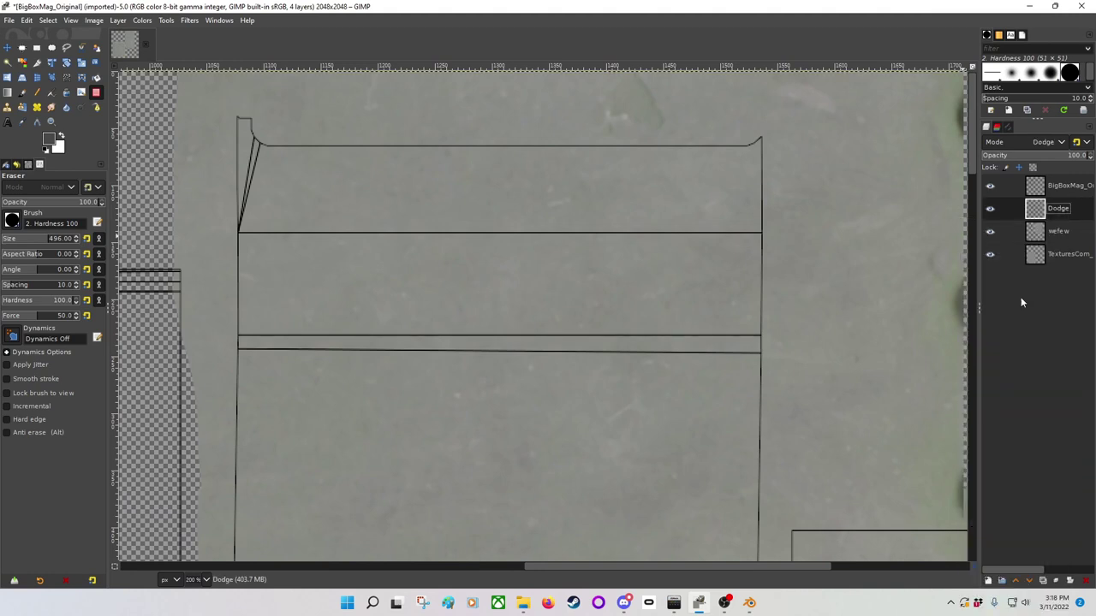
Step: Create a transparent layer named Burn with its mode set to Burn
{"action": "left_click", "coordinate": [906, 243]}
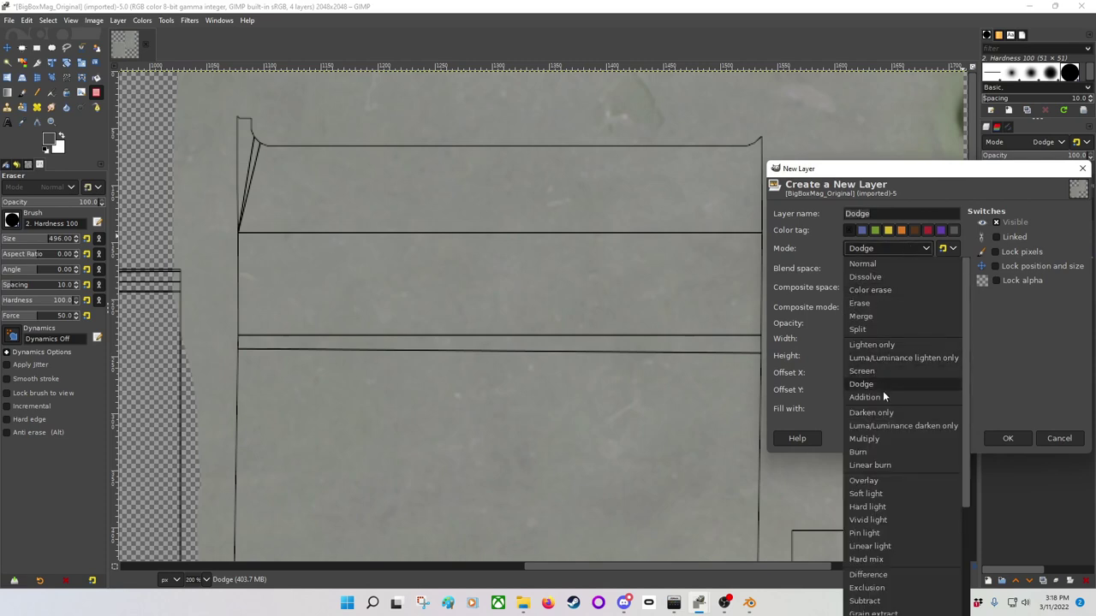
{"action": "left_click", "coordinate": [887, 452]}
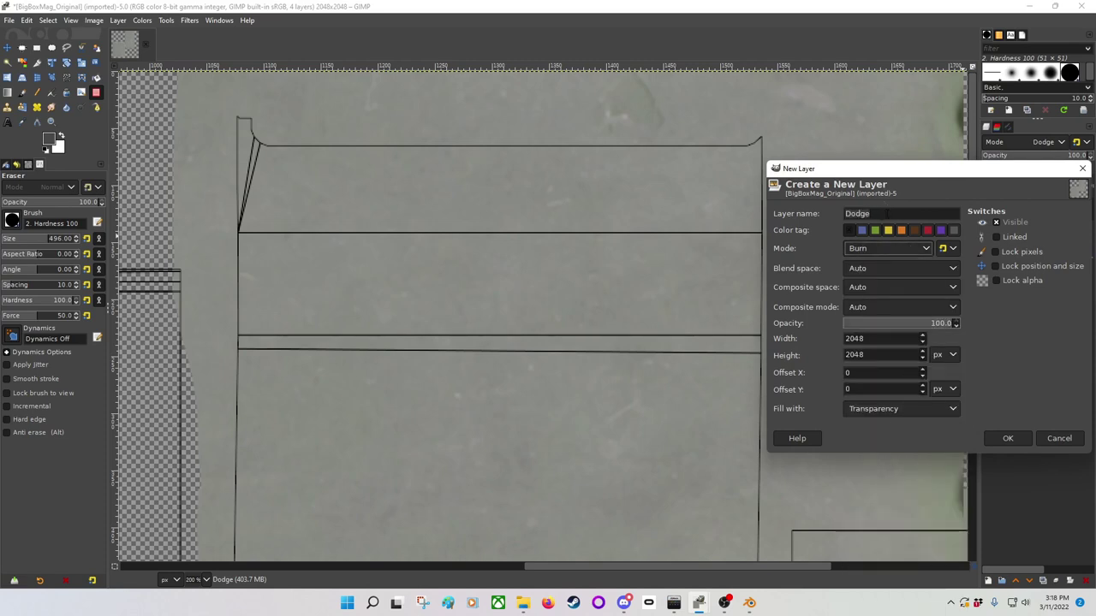
{"action": "double_click", "coordinate": [887, 213]}
{"action": "type", "text": "Burn"}
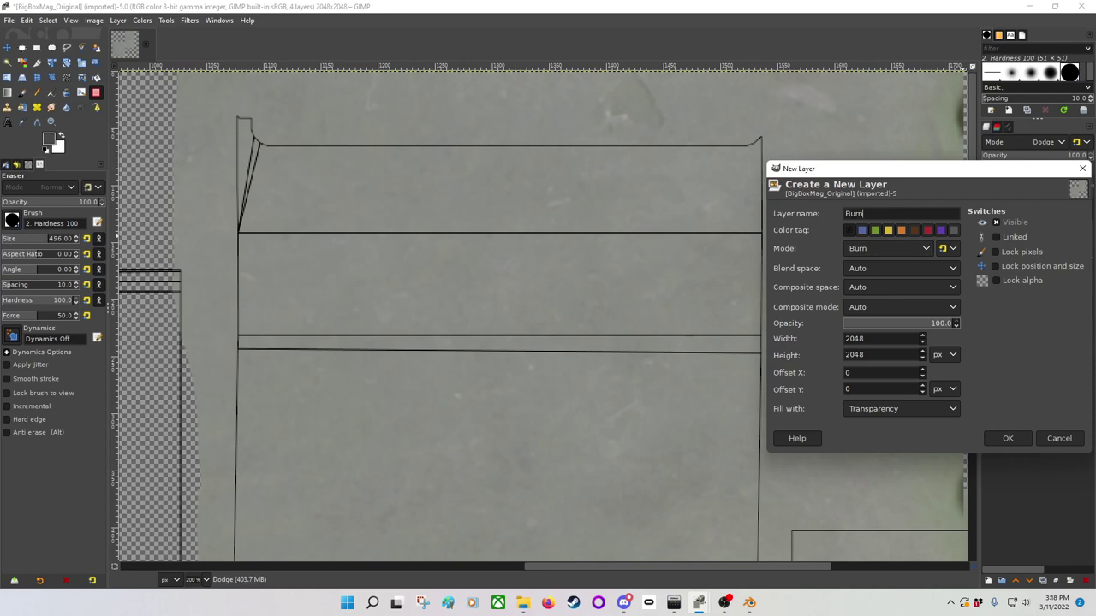
{"action": "left_click", "coordinate": [1015, 438]}
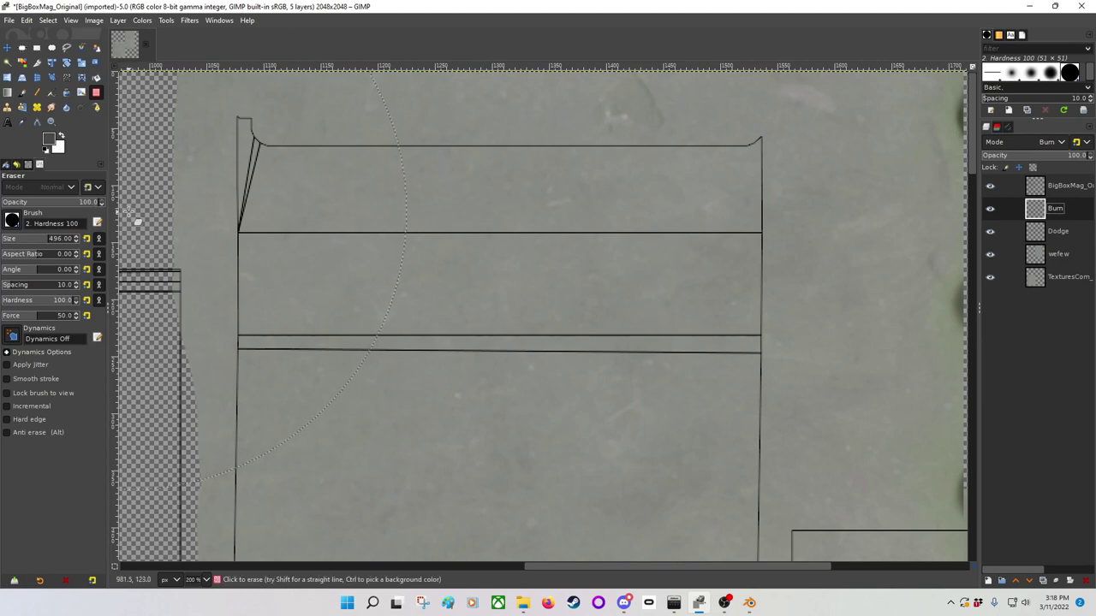
Step: Set the foreground colour to tan e3c894 from the recent colours
{"action": "left_click", "coordinate": [50, 140]}
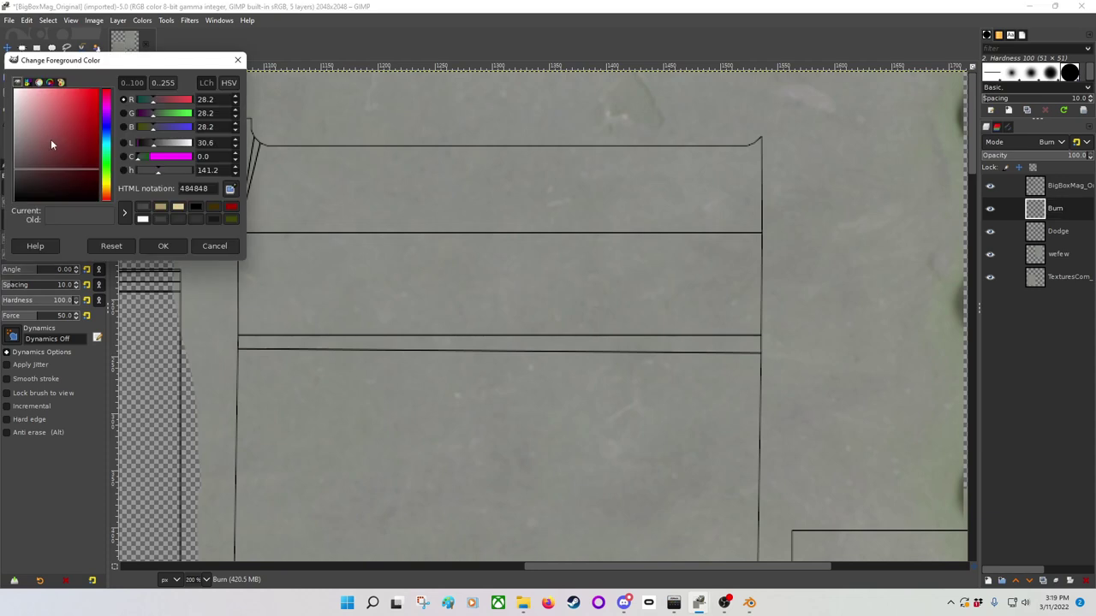
{"action": "left_click", "coordinate": [177, 208]}
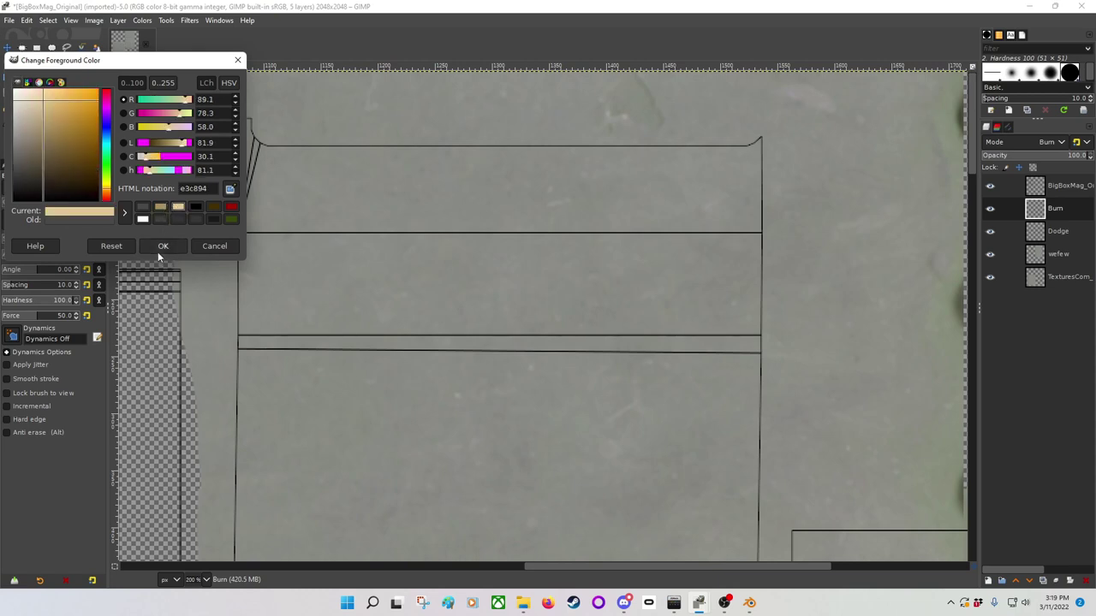
{"action": "left_click", "coordinate": [160, 245]}
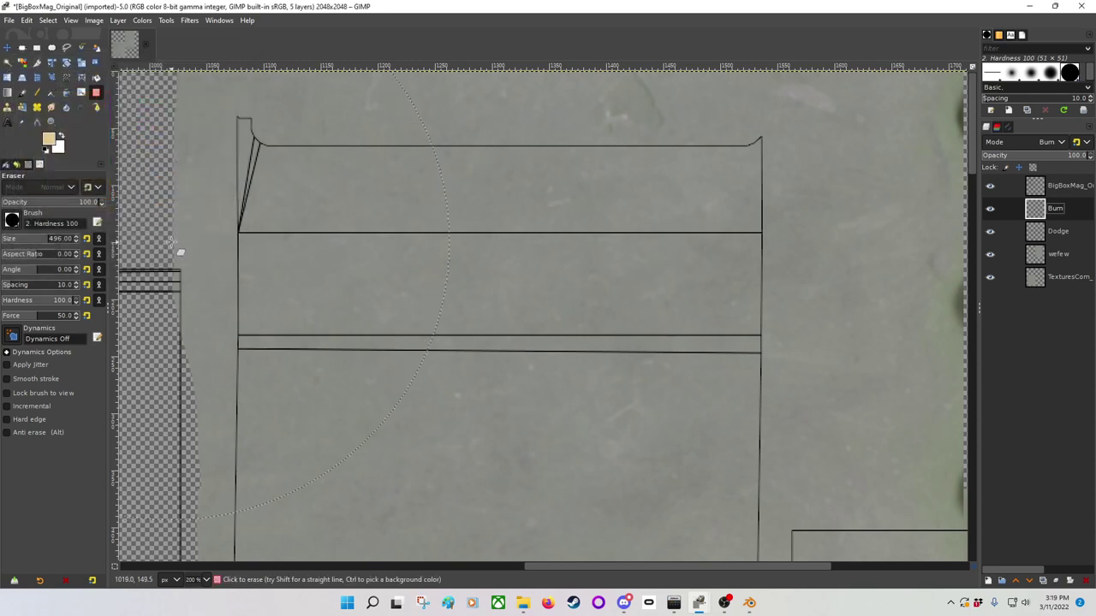
Step: Select the Paintbrush with the 2. Hardness 075 brush
{"action": "left_click", "coordinate": [22, 91]}
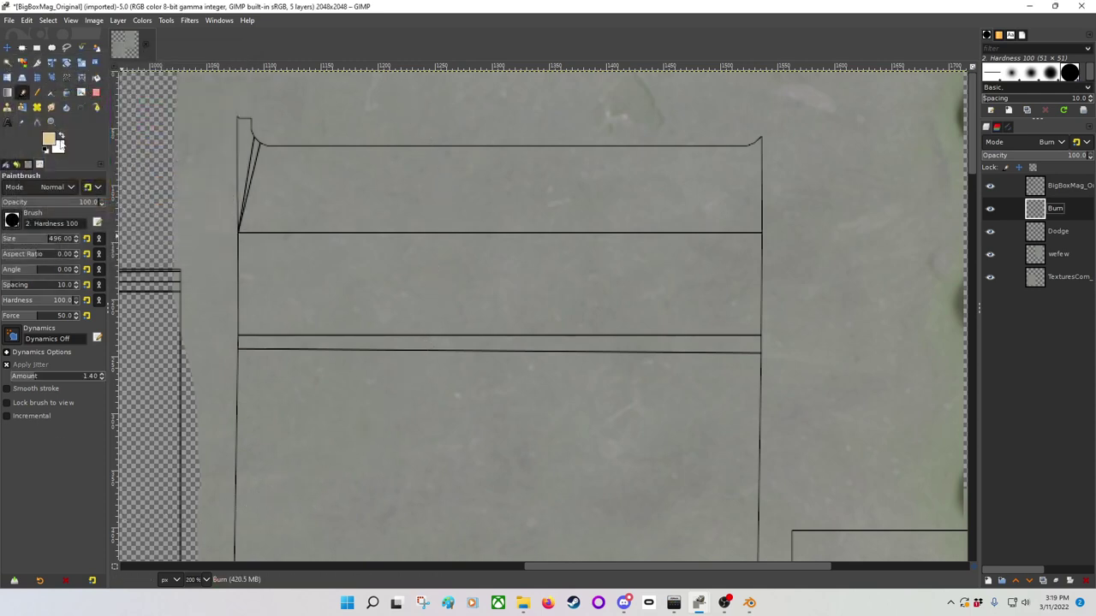
{"action": "left_click", "coordinate": [12, 221]}
{"action": "left_click", "coordinate": [38, 253]}
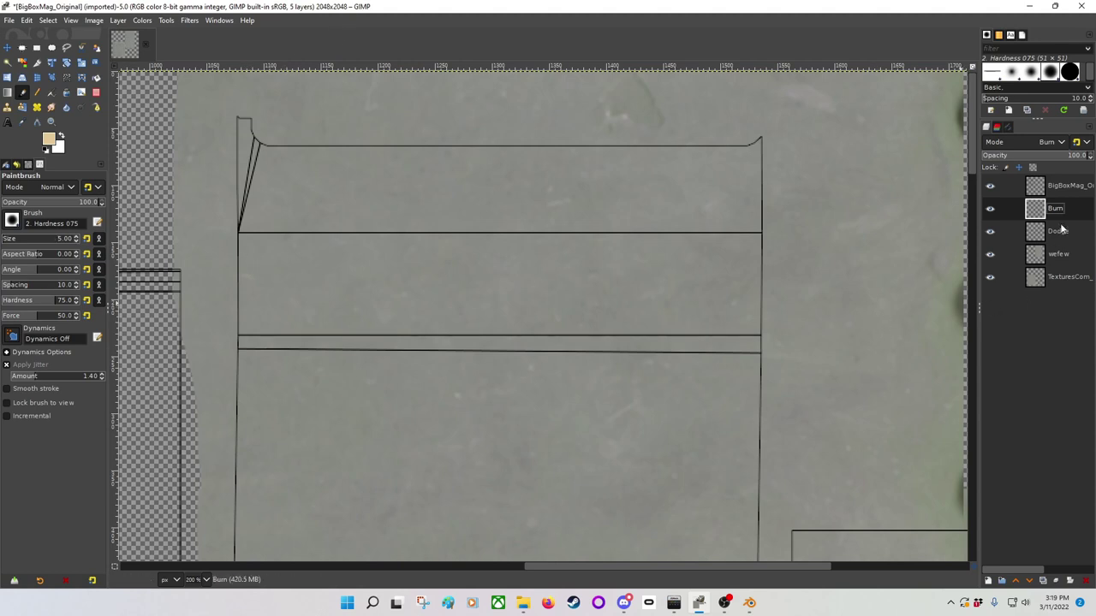
Step: Paint a straight tan line along the panel's horizontal edge on the Burn layer
{"action": "scroll", "coordinate": [282, 250], "scroll_direction": "up", "scroll_amount": 2, "text": "ctrl"}
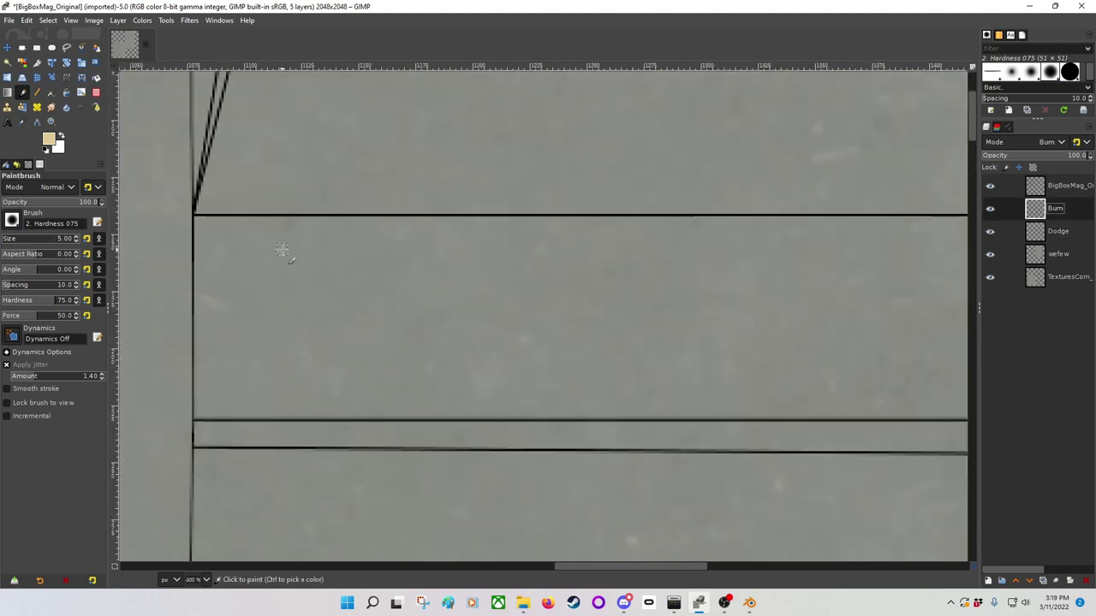
{"action": "middle_click_drag", "start_coordinate": [283, 250], "coordinate": [259, 281]}
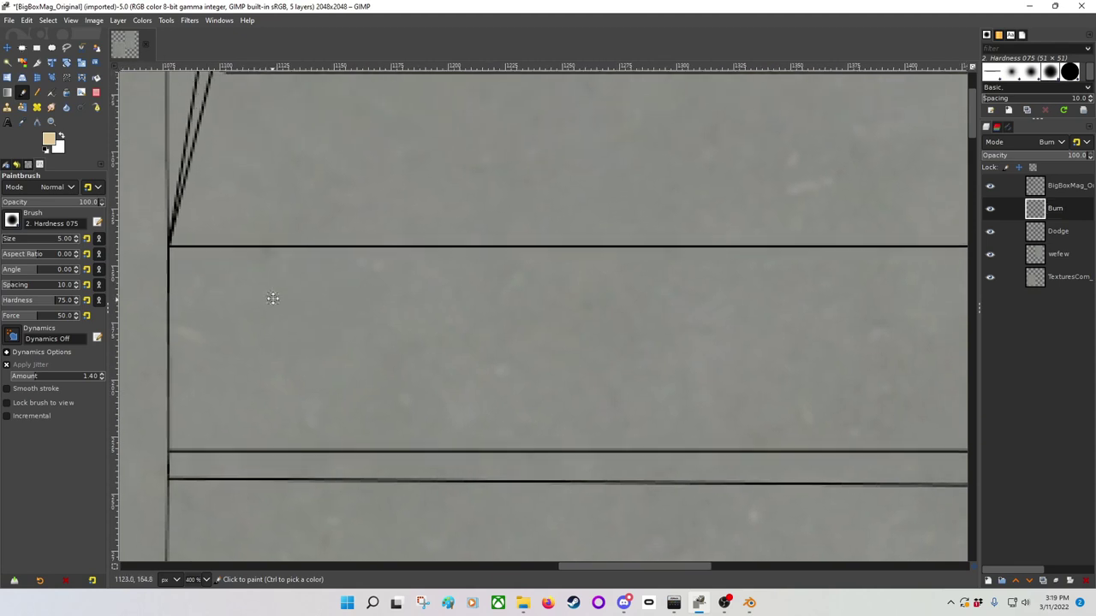
{"action": "left_click", "coordinate": [159, 243]}
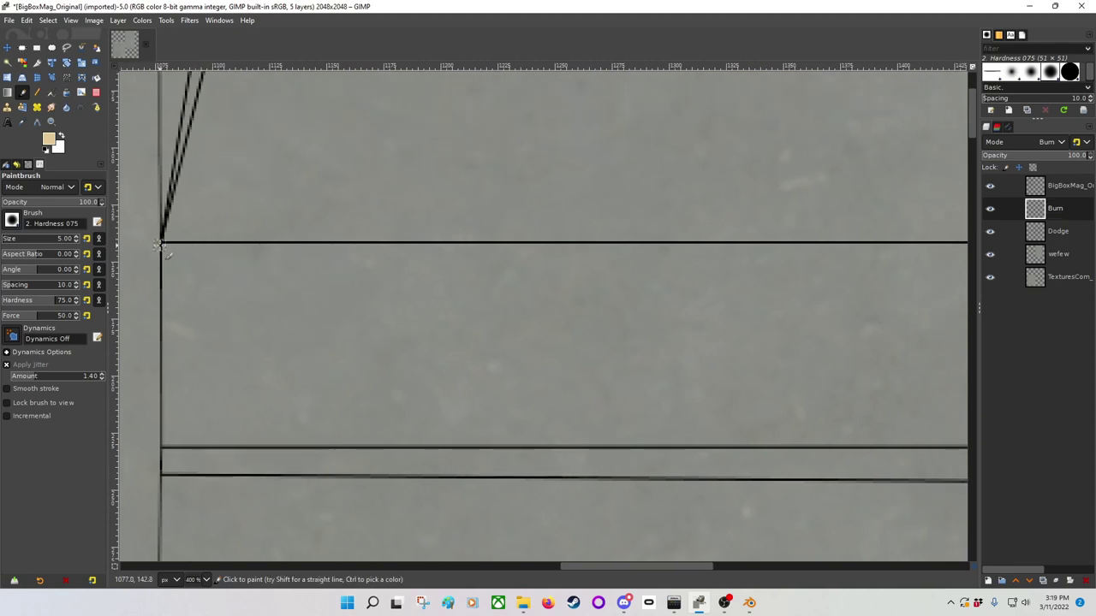
{"action": "left_click", "coordinate": [936, 243], "text": "shift"}
{"action": "middle_click_drag", "start_coordinate": [936, 243], "coordinate": [532, 283]}
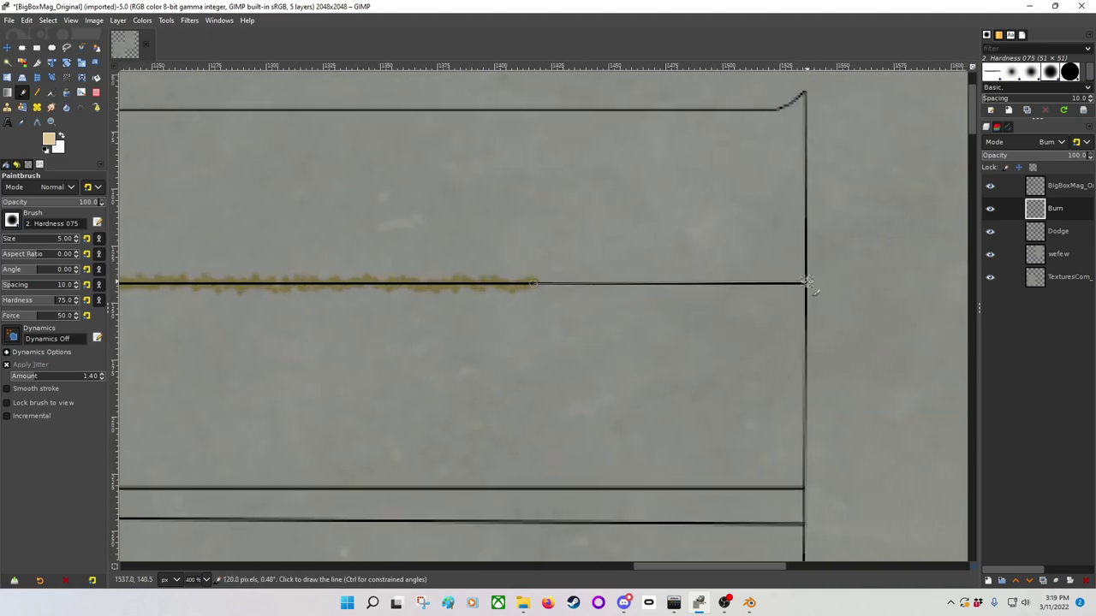
{"action": "left_click", "coordinate": [808, 283], "text": "shift"}
{"action": "mouse_move", "coordinate": [561, 292]}
{"action": "middle_mouse_down"}
{"action": "mouse_move", "coordinate": [903, 237]}
{"action": "mouse_move", "coordinate": [1006, 255]}
{"action": "mouse_move", "coordinate": [550, 245]}
{"action": "mouse_move", "coordinate": [945, 267]}
{"action": "mouse_move", "coordinate": [885, 283]}
{"action": "mouse_move", "coordinate": [914, 278]}
{"action": "middle_mouse_up"}
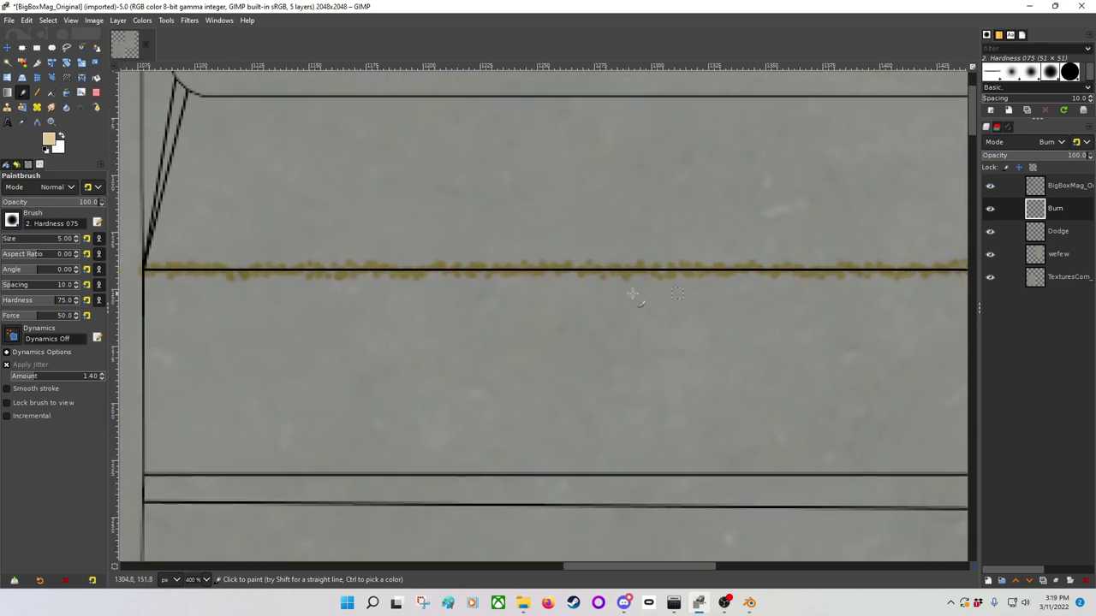
Step: Switch to a darker tan from recent colours and lay the straight burn line across the panel
{"action": "left_click", "coordinate": [48, 141]}
{"action": "left_click", "coordinate": [178, 207]}
{"action": "left_click", "coordinate": [163, 246]}
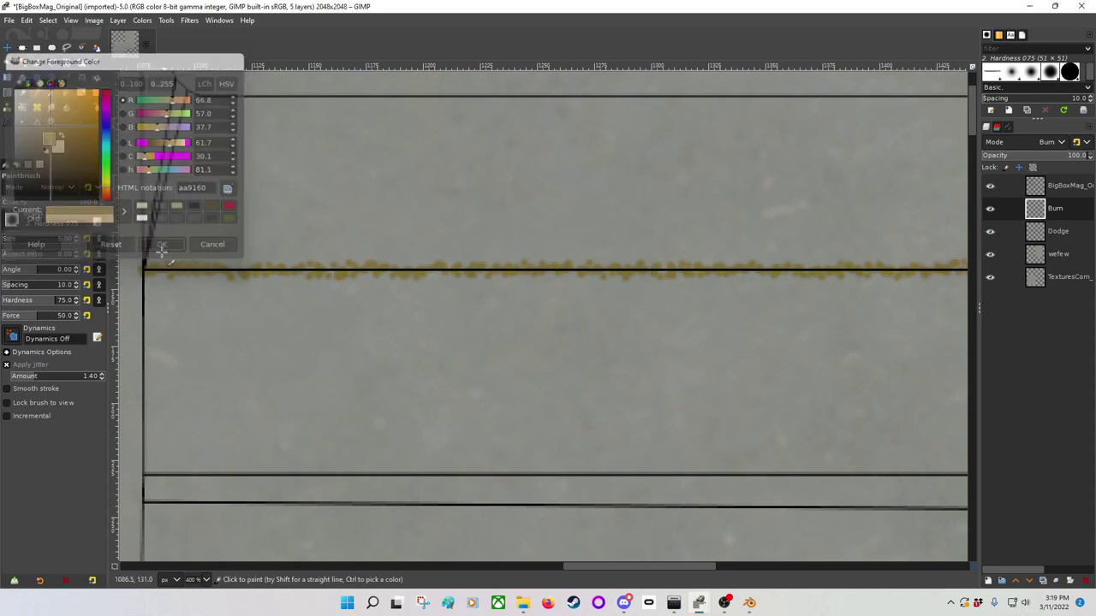
{"action": "scroll", "coordinate": [583, 282], "scroll_direction": "down", "scroll_amount": 1, "text": "ctrl"}
{"action": "scroll", "coordinate": [569, 281], "scroll_direction": "right", "scroll_amount": 3}
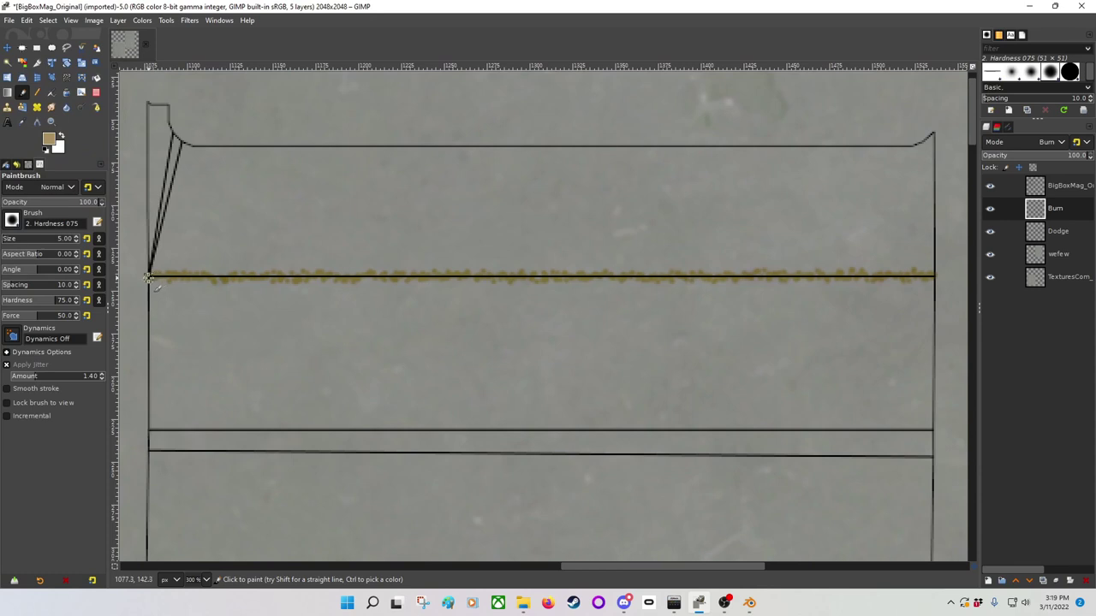
{"action": "left_click", "coordinate": [933, 277], "text": "shift"}
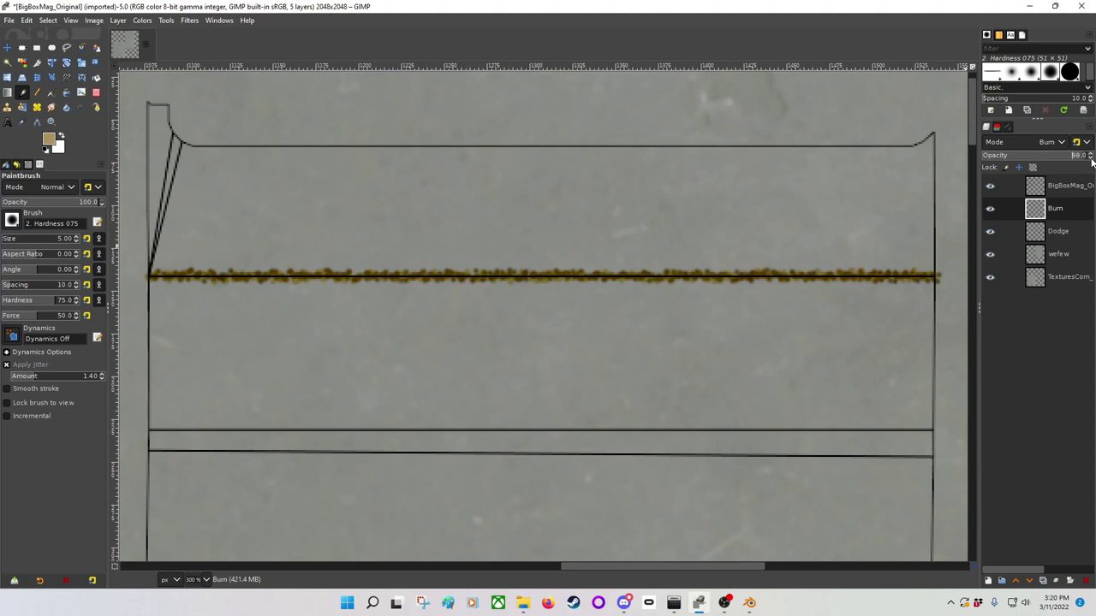
Step: Make the burn line vanish by bringing the Burn layer's opacity to 0
{"action": "scroll", "coordinate": [1092, 163], "scroll_direction": "down", "scroll_amount": 9}
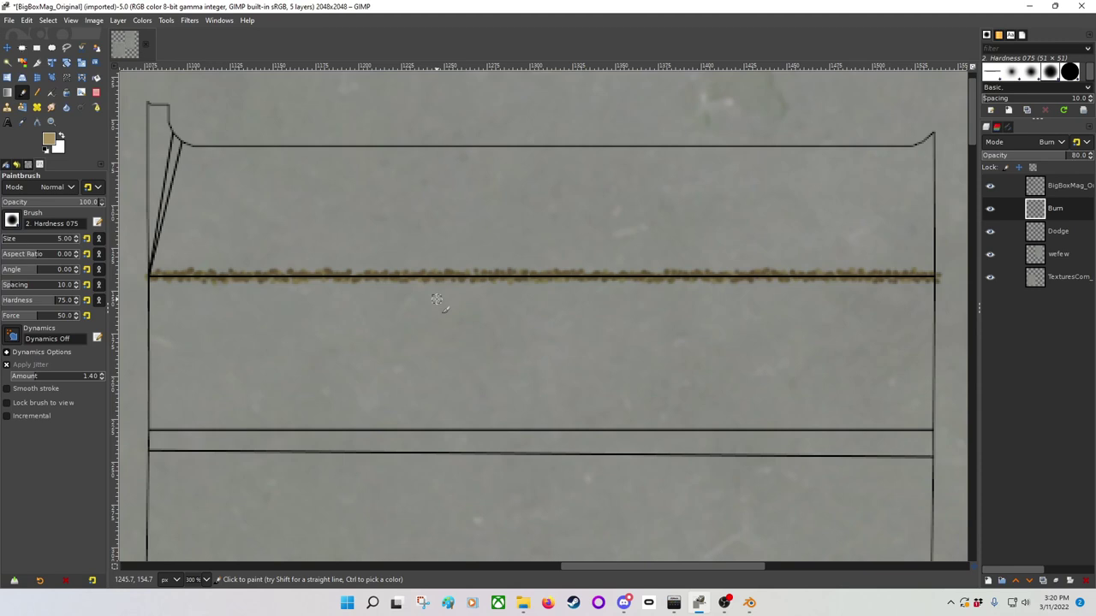
{"action": "scroll", "coordinate": [436, 299], "scroll_direction": "down", "scroll_amount": 5}
{"action": "scroll", "coordinate": [428, 313], "scroll_direction": "up", "scroll_amount": 6}
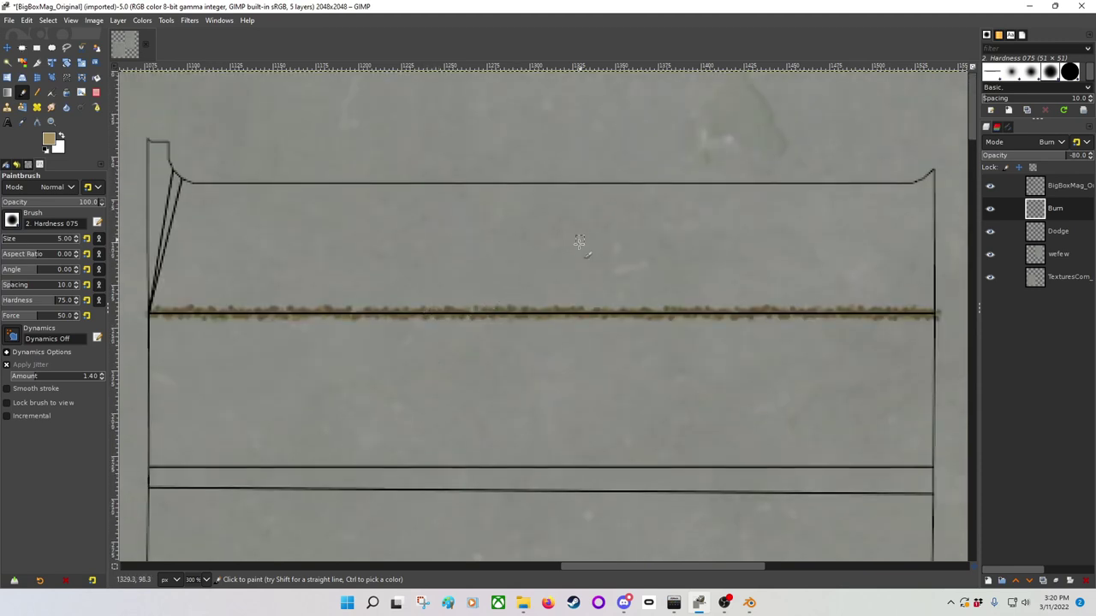
{"action": "key", "text": "ctrl+z"}
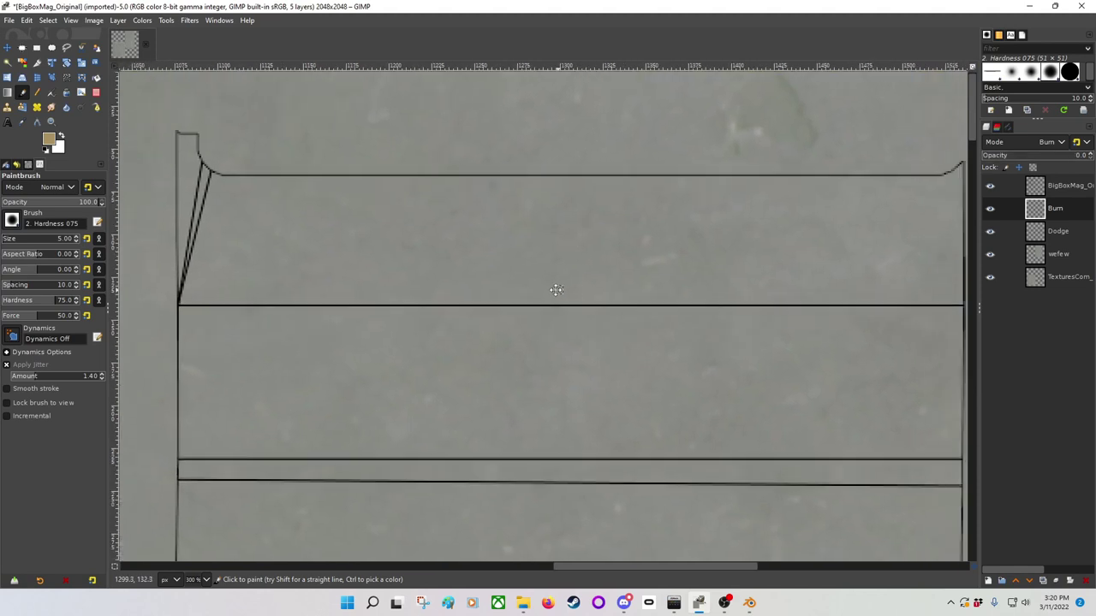
{"action": "mouse_move", "coordinate": [557, 293]}
{"action": "middle_mouse_down"}
{"action": "mouse_move", "coordinate": [504, 289]}
{"action": "mouse_move", "coordinate": [363, 308]}
{"action": "mouse_move", "coordinate": [445, 287]}
{"action": "middle_mouse_up"}
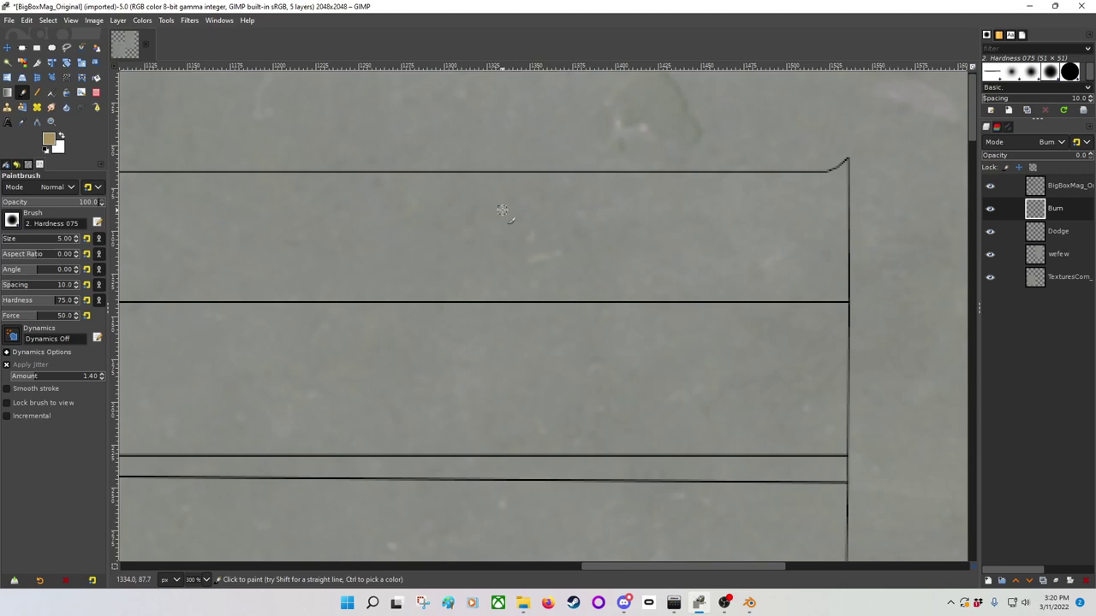
{"action": "scroll", "coordinate": [502, 209], "scroll_direction": "down", "scroll_amount": 5, "text": "ctrl"}
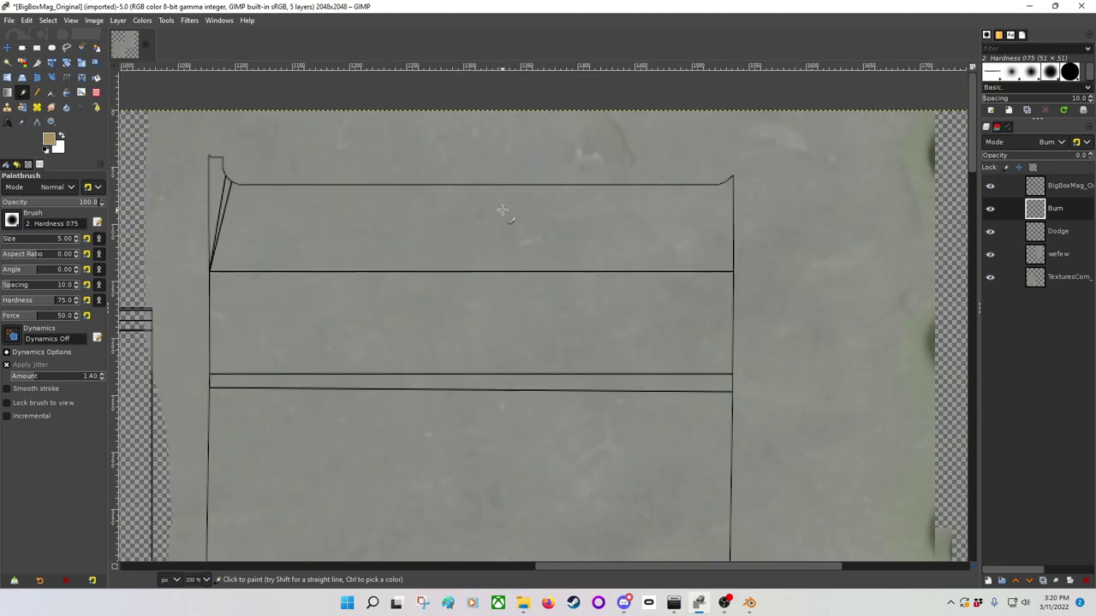
{"action": "scroll", "coordinate": [543, 316], "scroll_direction": "down", "scroll_amount": 3}
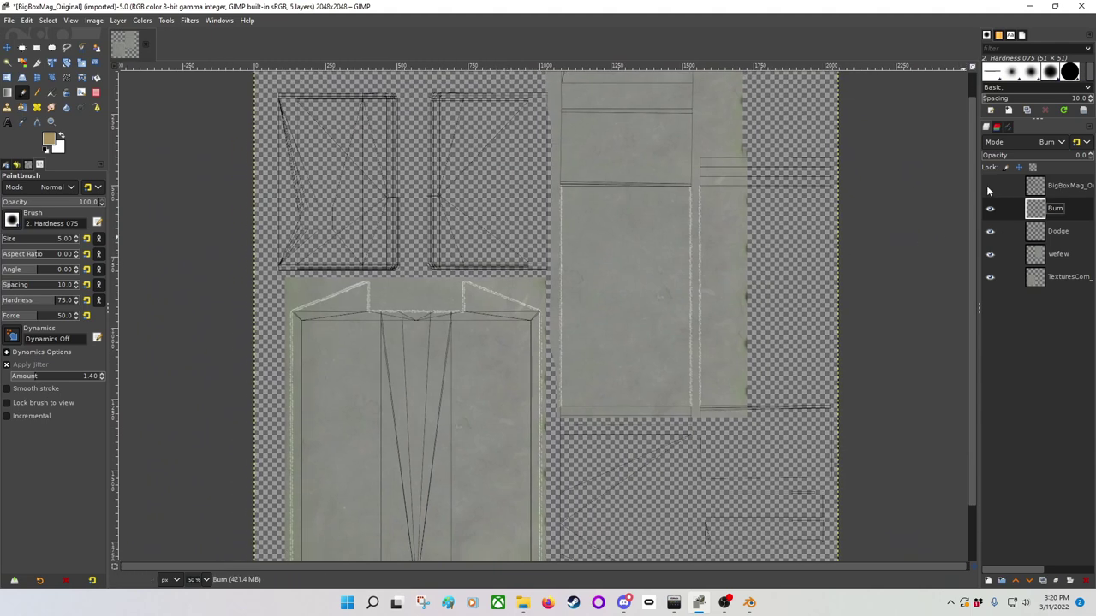
Step: Hide the BigBoxMag outline layer, toggling it once to compare
{"action": "left_click", "coordinate": [991, 186]}
{"action": "scroll", "coordinate": [657, 217], "scroll_direction": "down", "scroll_amount": 3}
{"action": "middle_click_drag", "start_coordinate": [656, 216], "coordinate": [622, 381]}
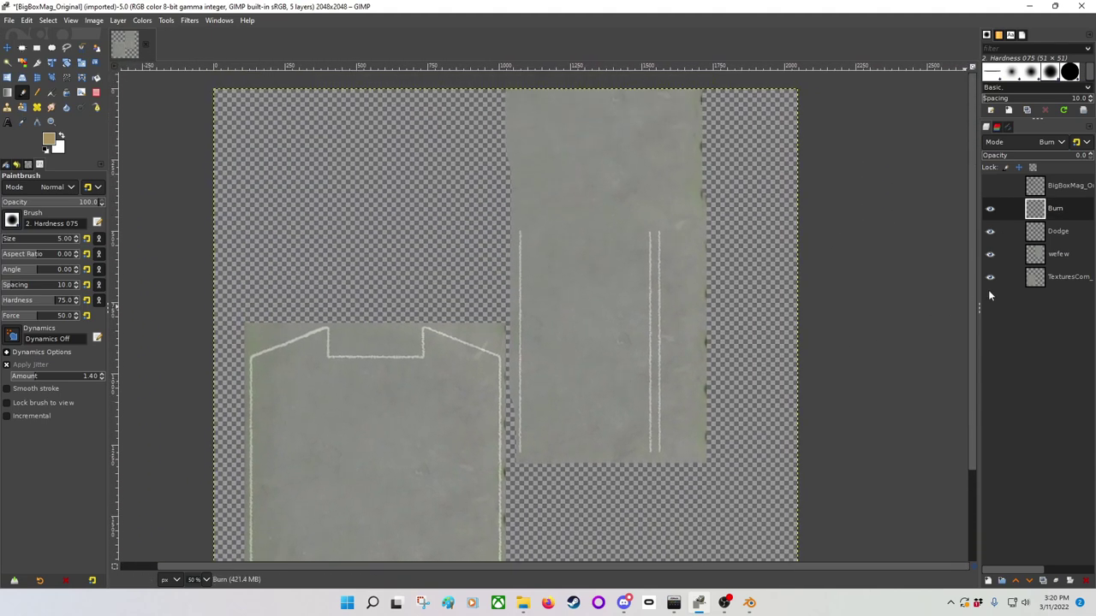
{"action": "left_click", "coordinate": [990, 185]}
{"action": "left_click", "coordinate": [991, 186]}
{"action": "middle_click_drag", "start_coordinate": [786, 276], "coordinate": [775, 351]}
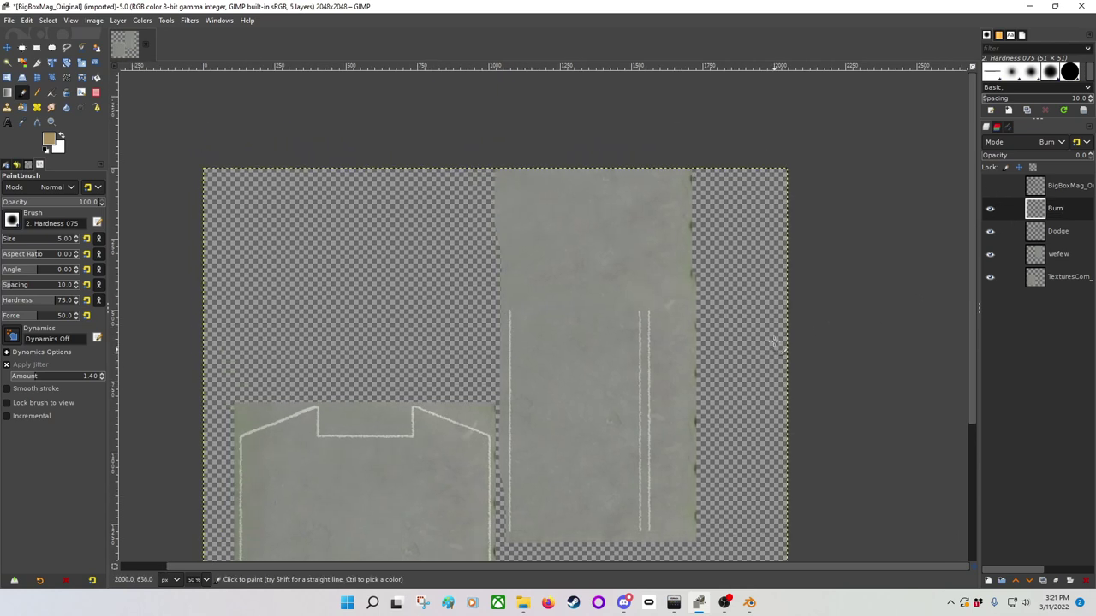
Step: Restore the Burn layer to full opacity, then settle it at 75% with outlines hidden
{"action": "left_click", "coordinate": [989, 212]}
{"action": "left_click", "coordinate": [990, 186]}
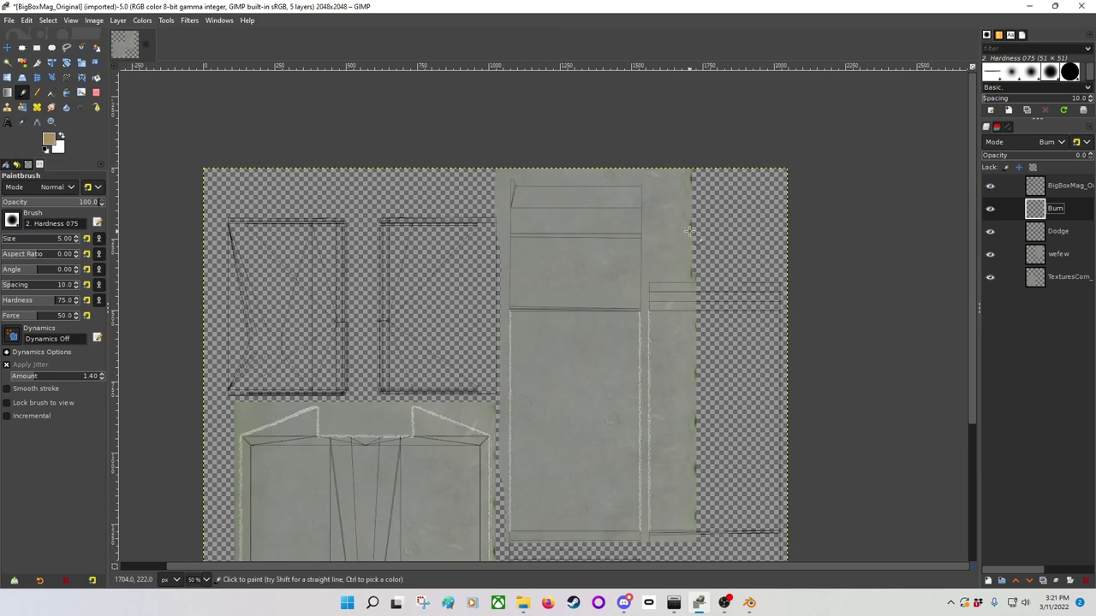
{"action": "key", "text": "ctrl+z"}
{"action": "key", "text": "ctrl+z"}
{"action": "key", "text": "ctrl+z"}
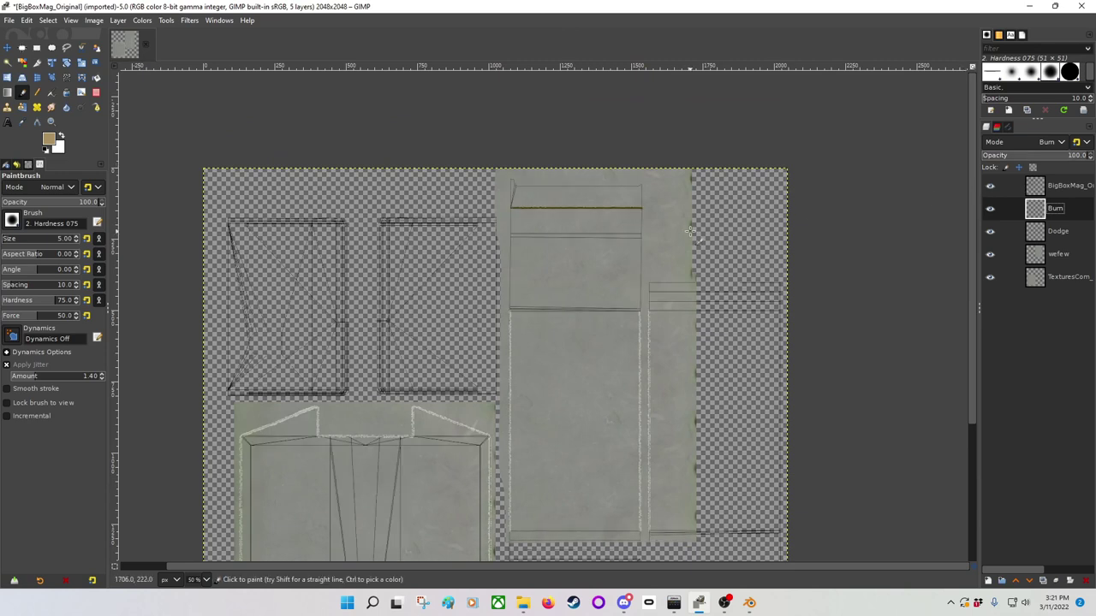
{"action": "left_click", "coordinate": [991, 186]}
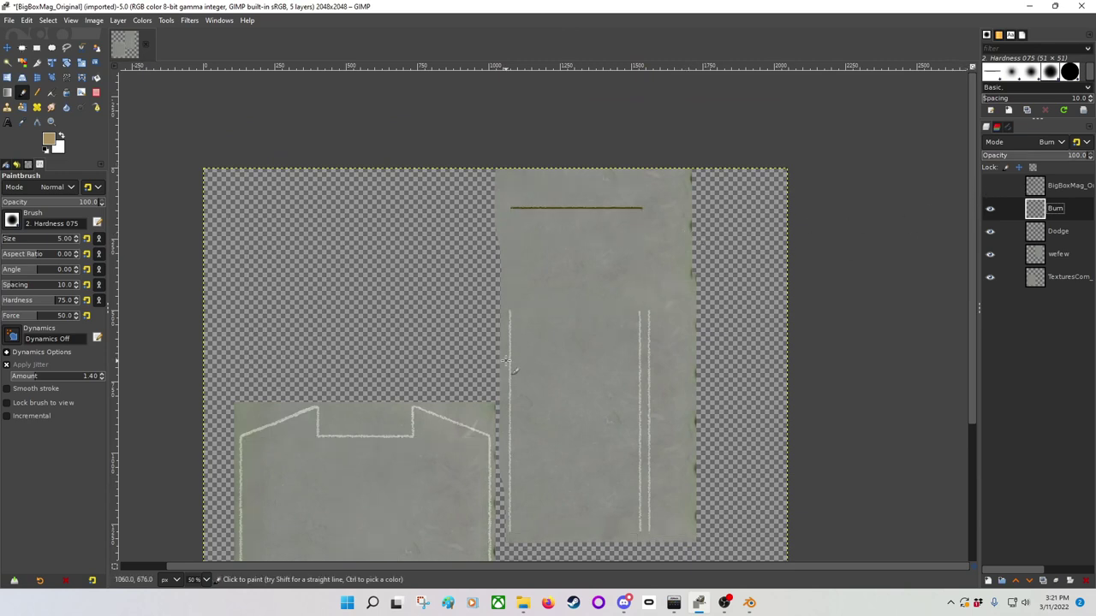
{"action": "middle_click_drag", "start_coordinate": [512, 358], "coordinate": [550, 297]}
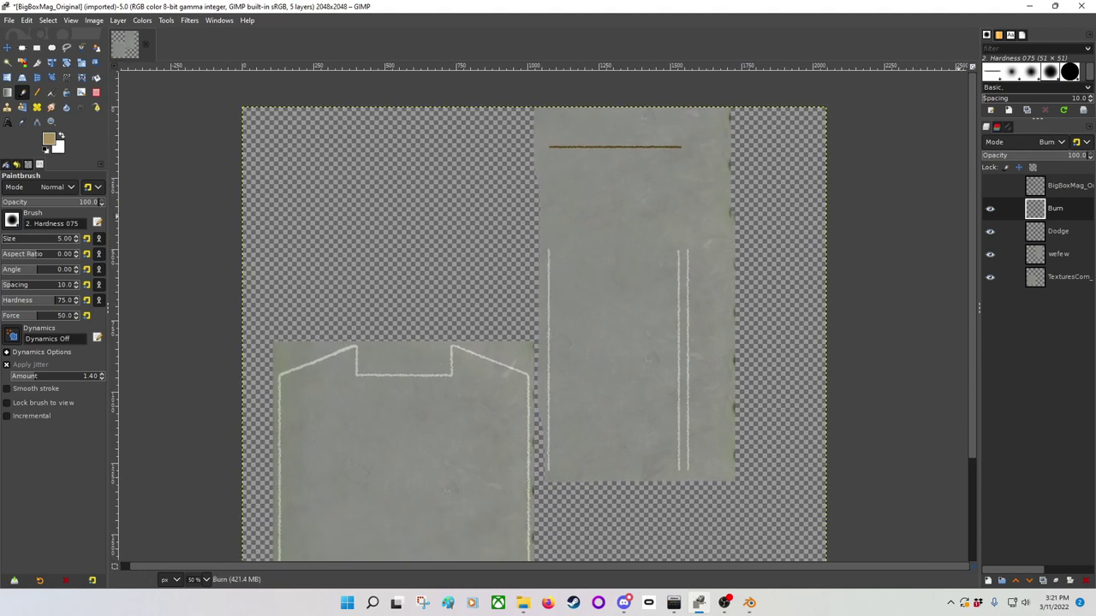
{"action": "scroll", "coordinate": [1090, 159], "scroll_direction": "down", "scroll_amount": 14}
{"action": "scroll", "coordinate": [1092, 163], "scroll_direction": "down", "scroll_amount": 7}
{"action": "left_click", "coordinate": [989, 185]}
{"action": "left_click", "coordinate": [989, 186]}
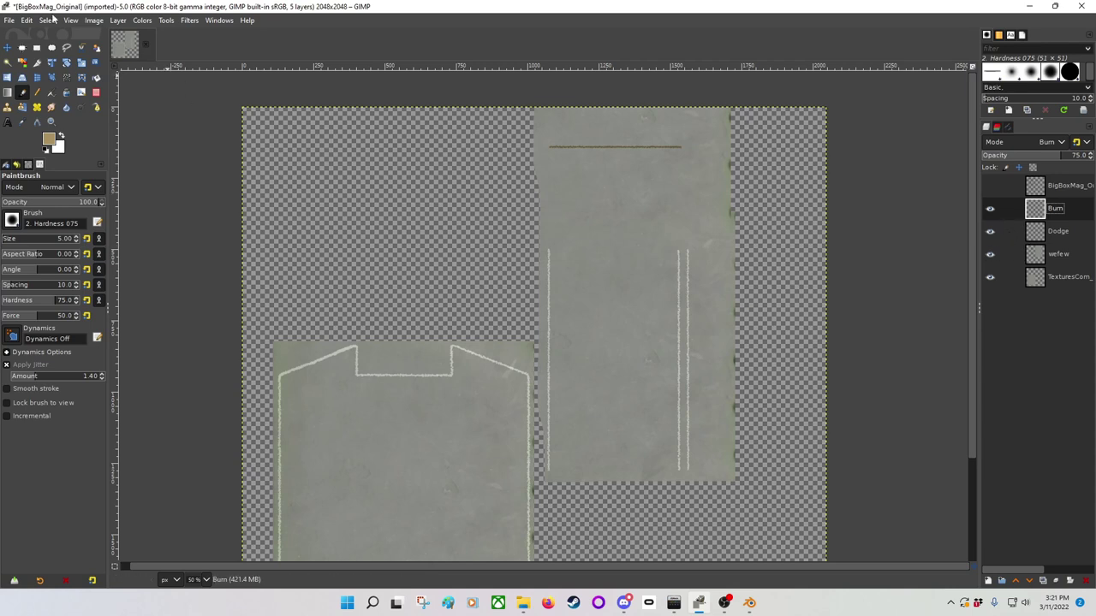
Step: Flatten the image into one TexturesCom layer, then pan across the texture to check the result
{"action": "left_click", "coordinate": [95, 21]}
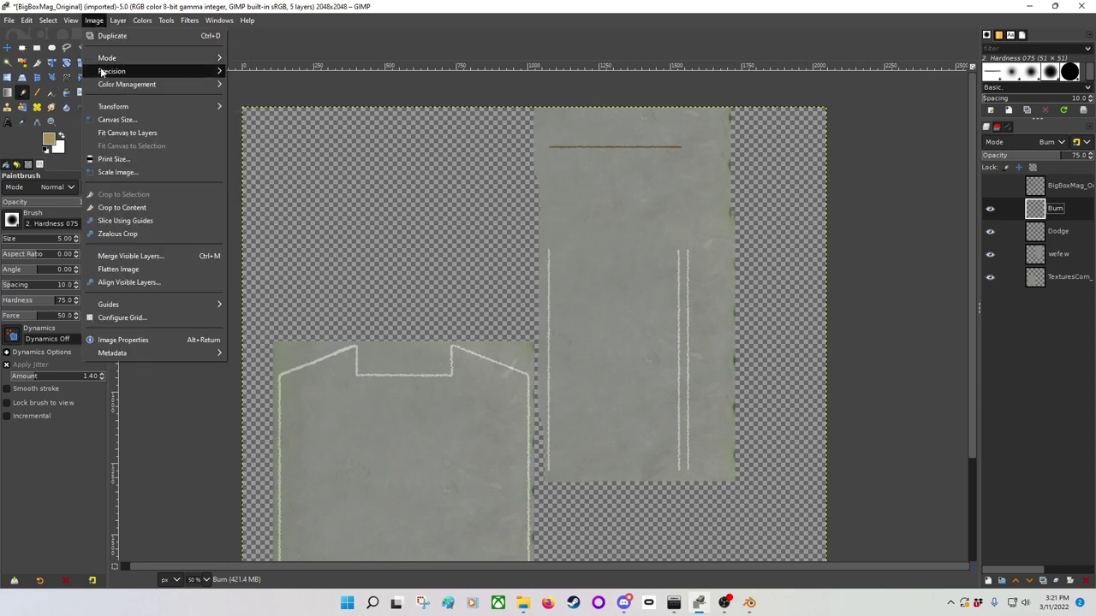
{"action": "left_click", "coordinate": [149, 268]}
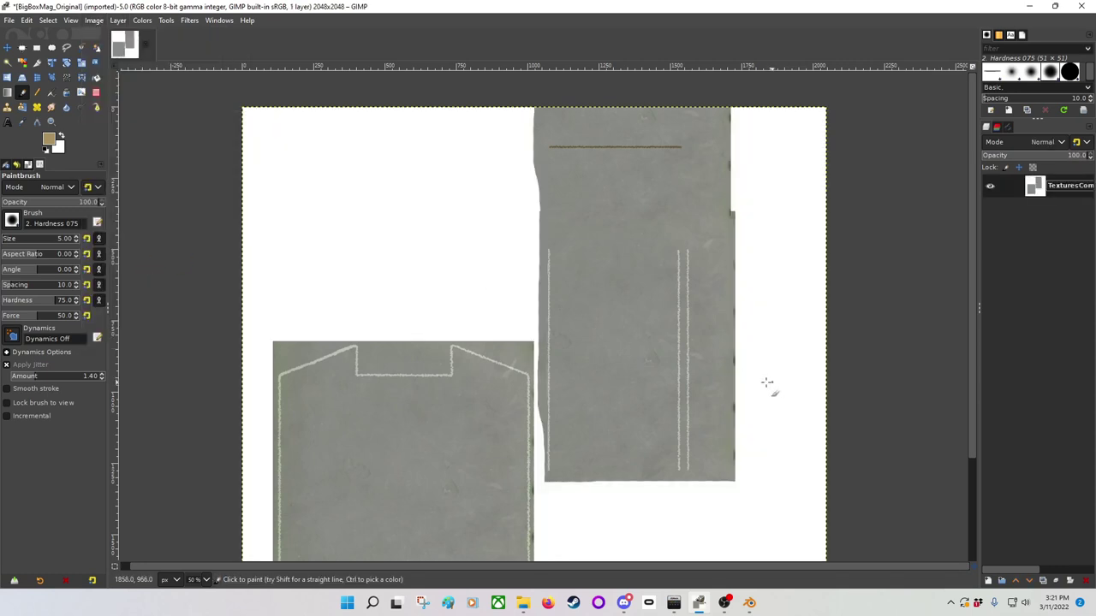
{"action": "mouse_move", "coordinate": [604, 362]}
{"action": "middle_mouse_down"}
{"action": "mouse_move", "coordinate": [592, 211]}
{"action": "mouse_move", "coordinate": [590, 301]}
{"action": "middle_mouse_up"}
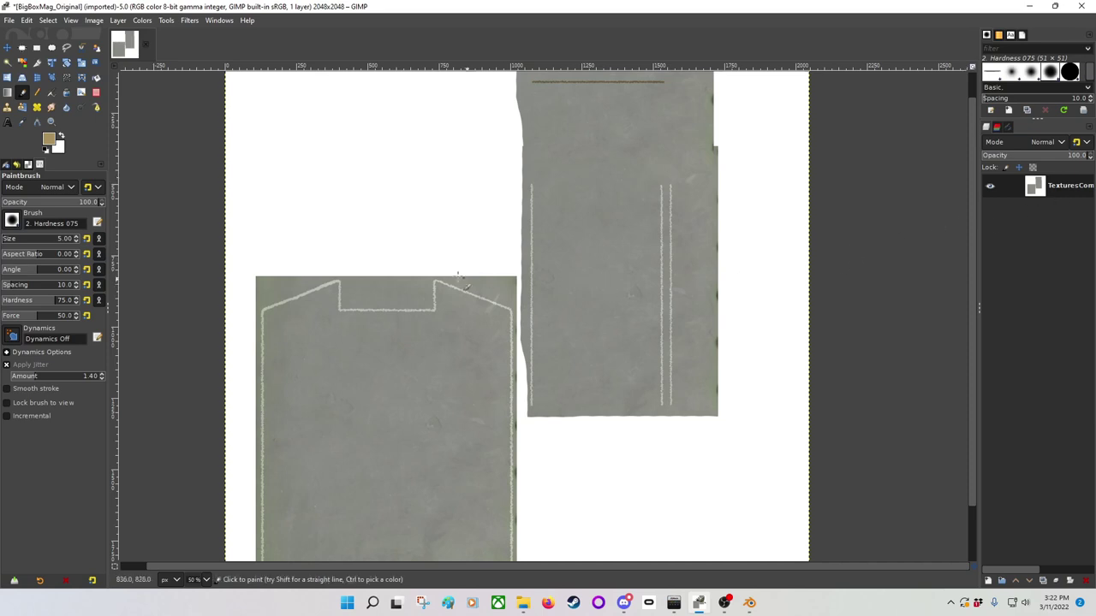
{"action": "middle_click_drag", "start_coordinate": [421, 235], "coordinate": [386, 254]}
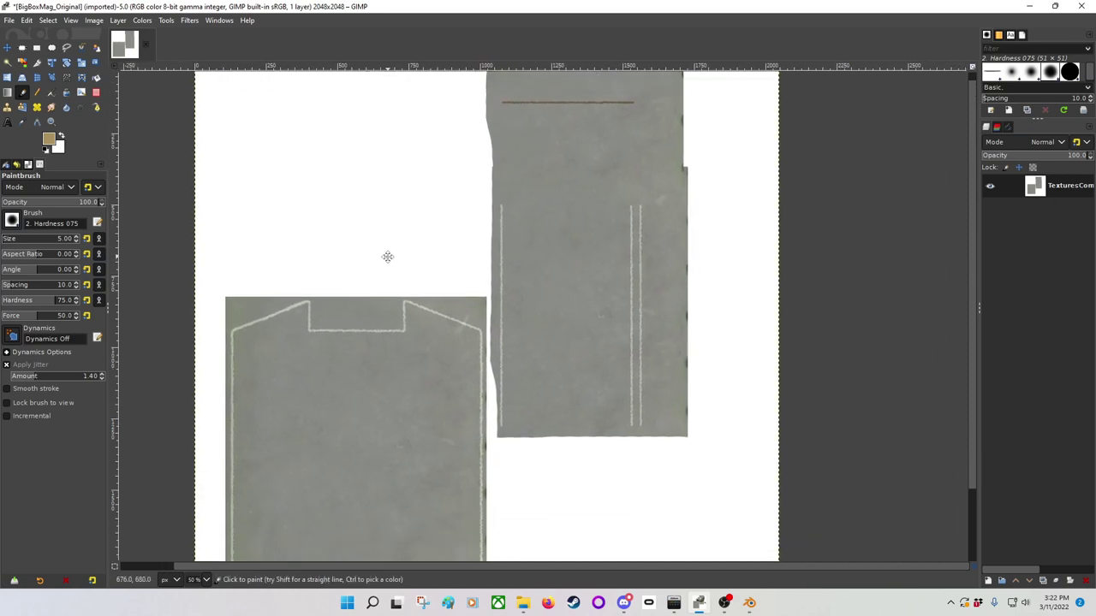
Step: Export the flattened texture as BigBoxMag_diffuse.dds and bring up the DDS compression choices
{"action": "left_click", "coordinate": [10, 21]}
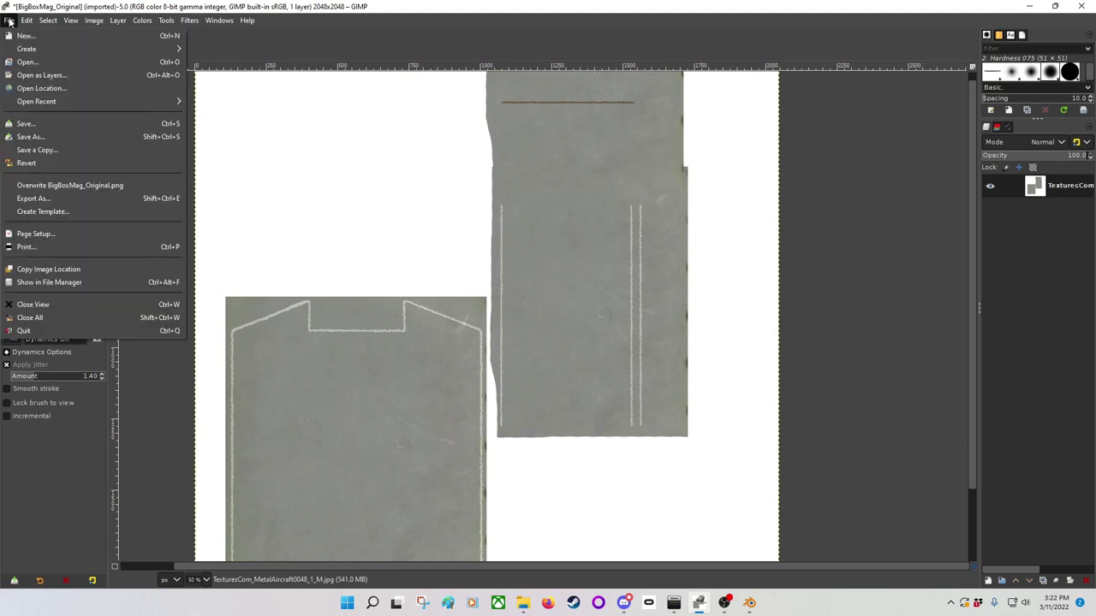
{"action": "left_click", "coordinate": [34, 198]}
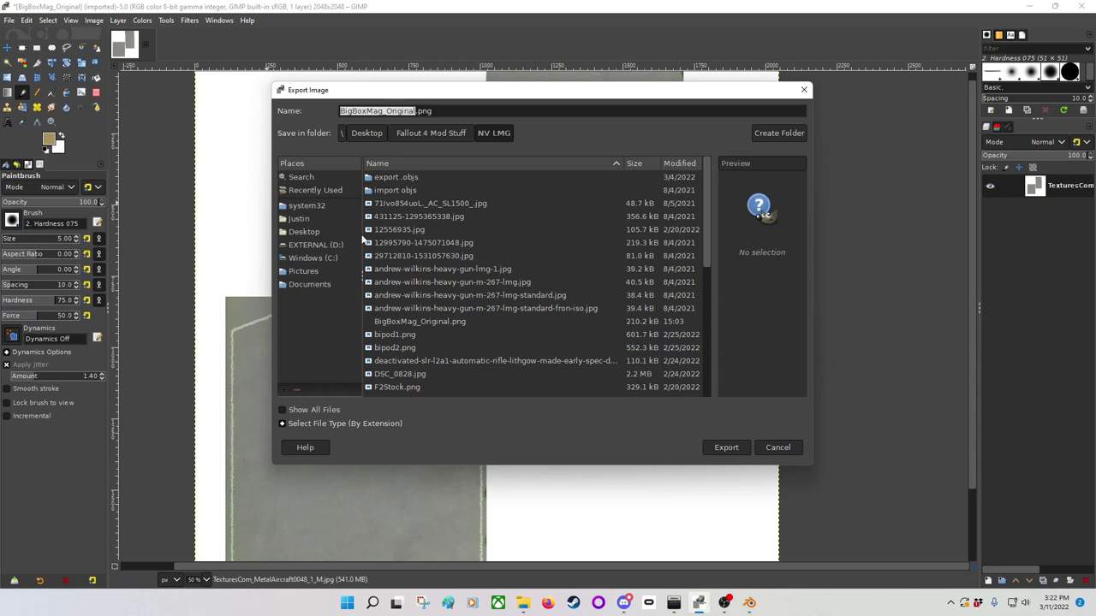
{"action": "scroll", "coordinate": [435, 274], "scroll_direction": "down", "scroll_amount": 1}
{"action": "scroll", "coordinate": [434, 275], "scroll_direction": "down", "scroll_amount": 5}
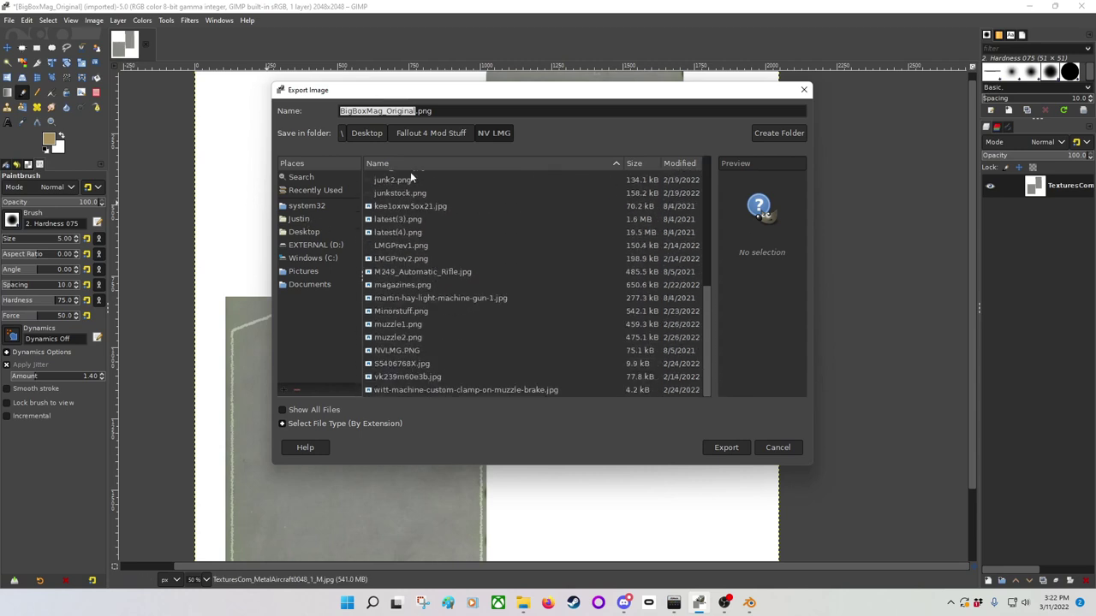
{"action": "left_click", "coordinate": [417, 113]}
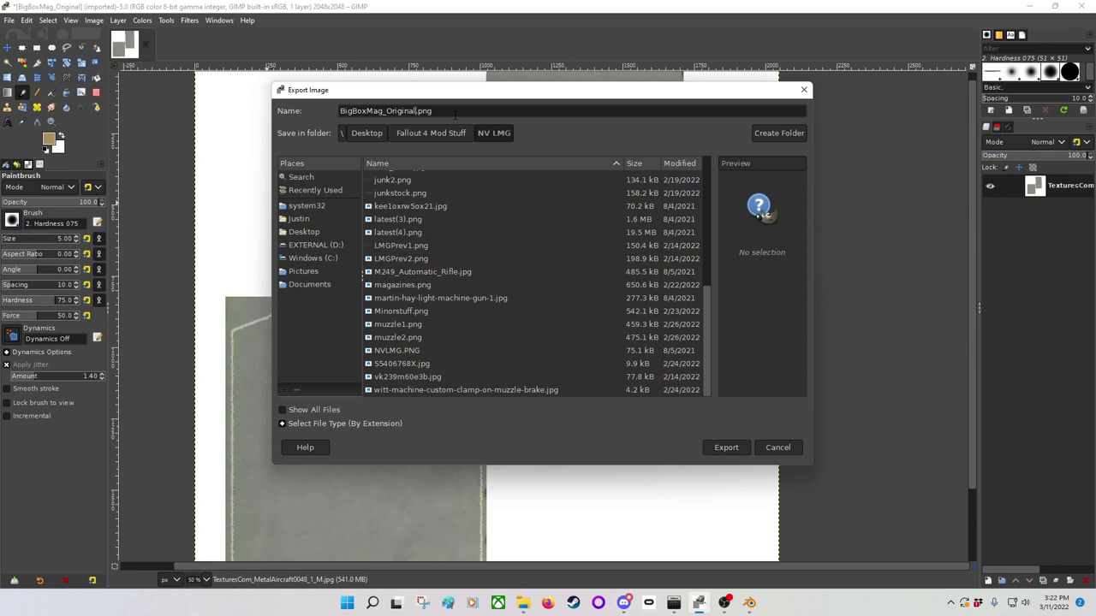
{"action": "key", "text": "BackSpace"}
{"action": "key", "text": "BackSpace"}
{"action": "key", "text": "BackSpace"}
{"action": "key", "text": "BackSpace"}
{"action": "key", "text": "BackSpace"}
{"action": "key", "text": "BackSpace"}
{"action": "key", "text": "BackSpace"}
{"action": "key", "text": "BackSpace"}
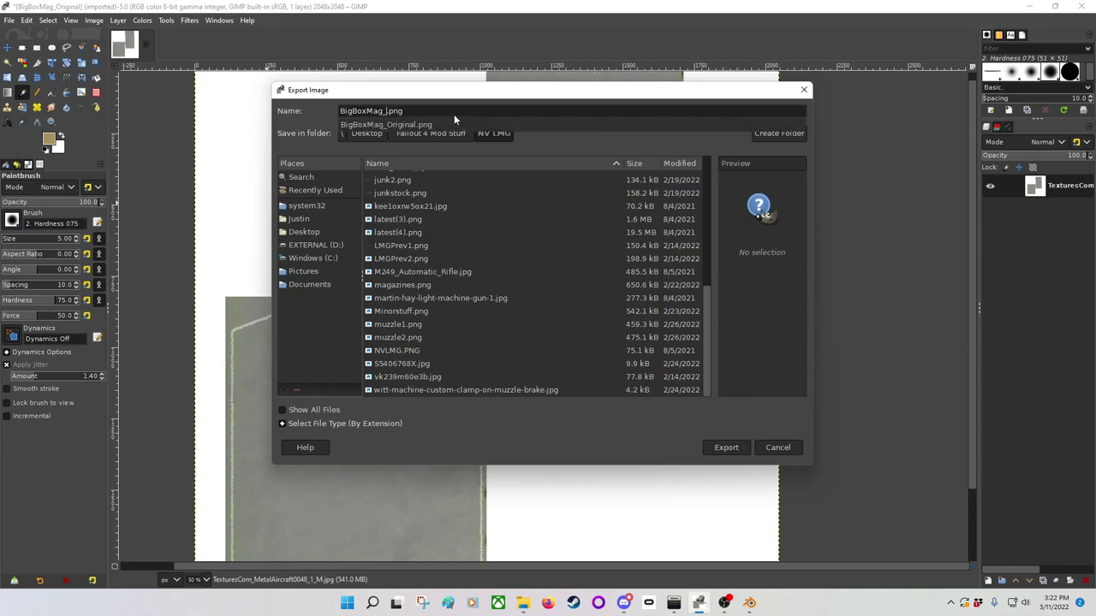
{"action": "type", "text": "diffuse"}
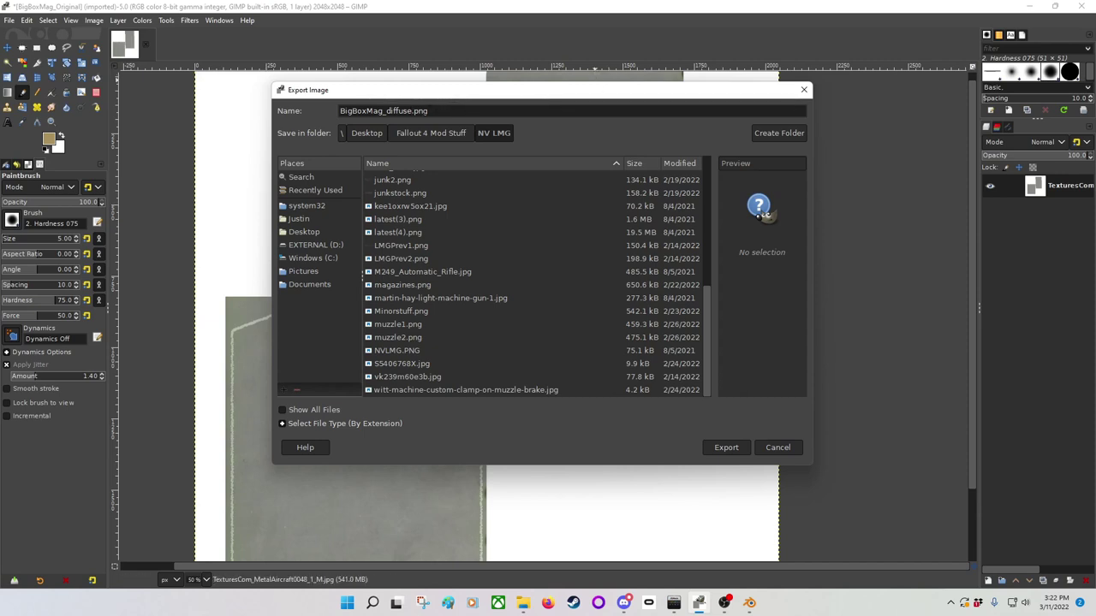
{"action": "key", "text": "BackSpace"}
{"action": "key", "text": "BackSpace"}
{"action": "key", "text": "BackSpace"}
{"action": "key", "text": "BackSpace"}
{"action": "key", "text": "BackSpace"}
{"action": "key", "text": "BackSpace"}
{"action": "key", "text": "BackSpace"}
{"action": "key", "text": "BackSpace"}
{"action": "key", "text": "BackSpace"}
{"action": "key", "text": "BackSpace"}
{"action": "type", "text": ".dds"}
{"action": "left_click", "coordinate": [726, 448]}
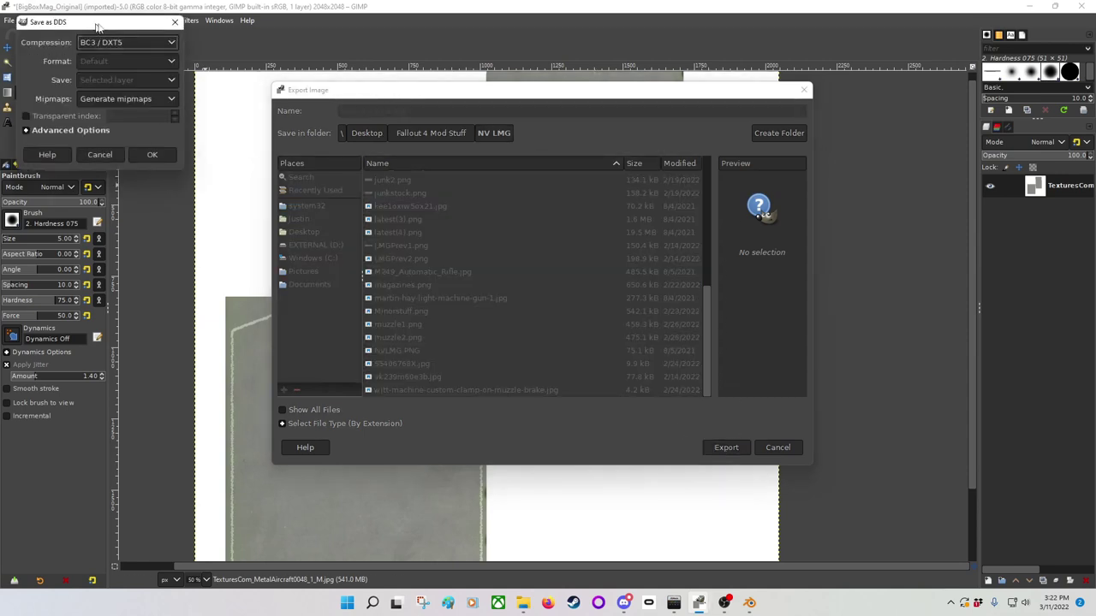
{"action": "left_click", "coordinate": [317, 75]}
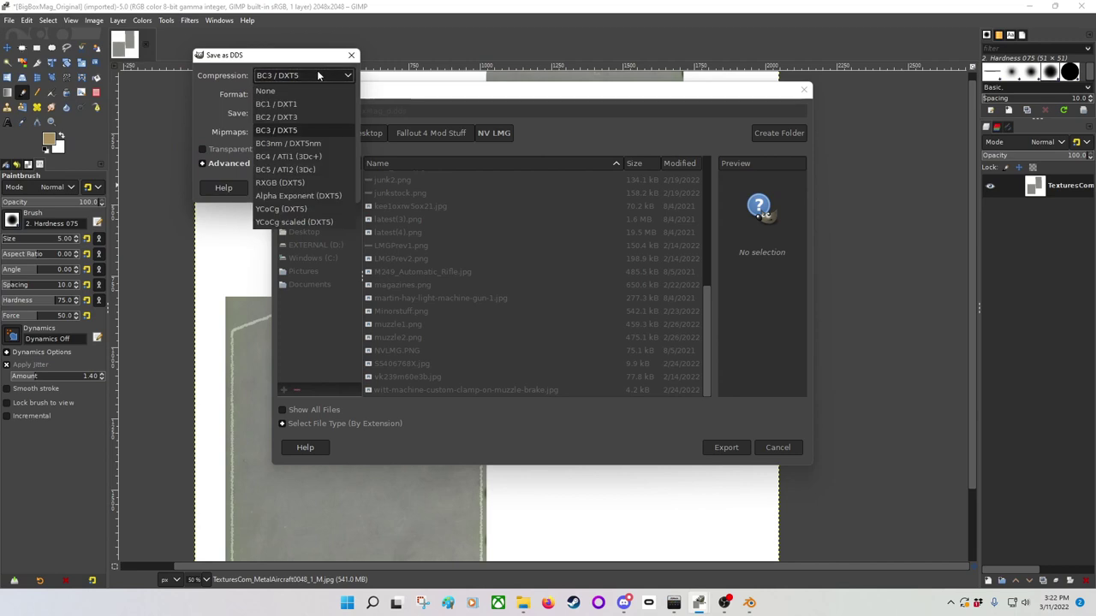
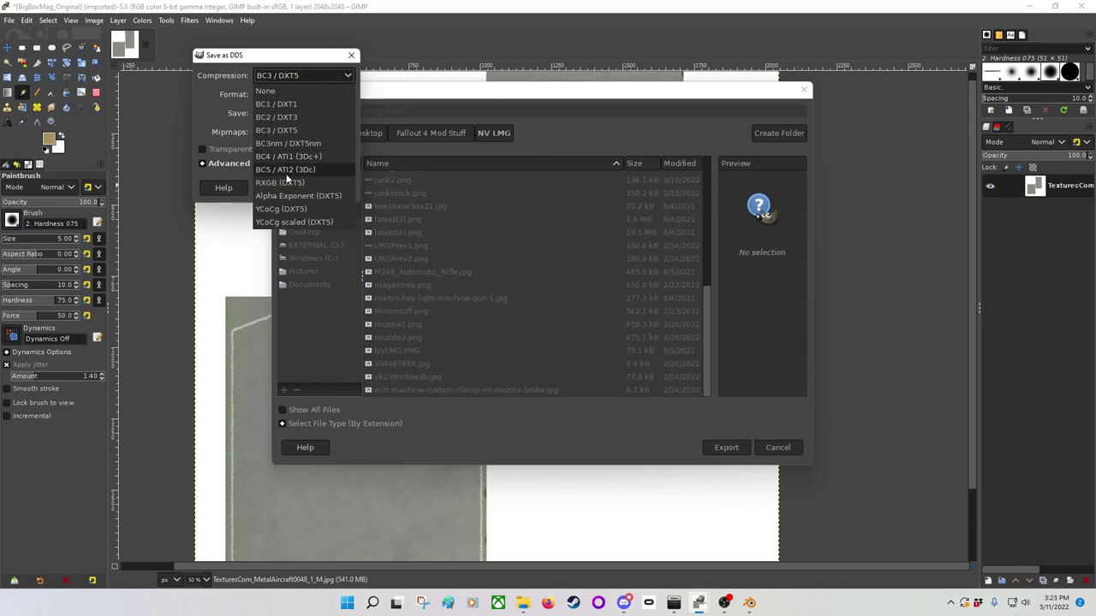
Step: Export BigBoxMag_d.dds with BC3 / DXT5 compression and Generate mipmaps enabled
{"action": "left_click", "coordinate": [297, 131]}
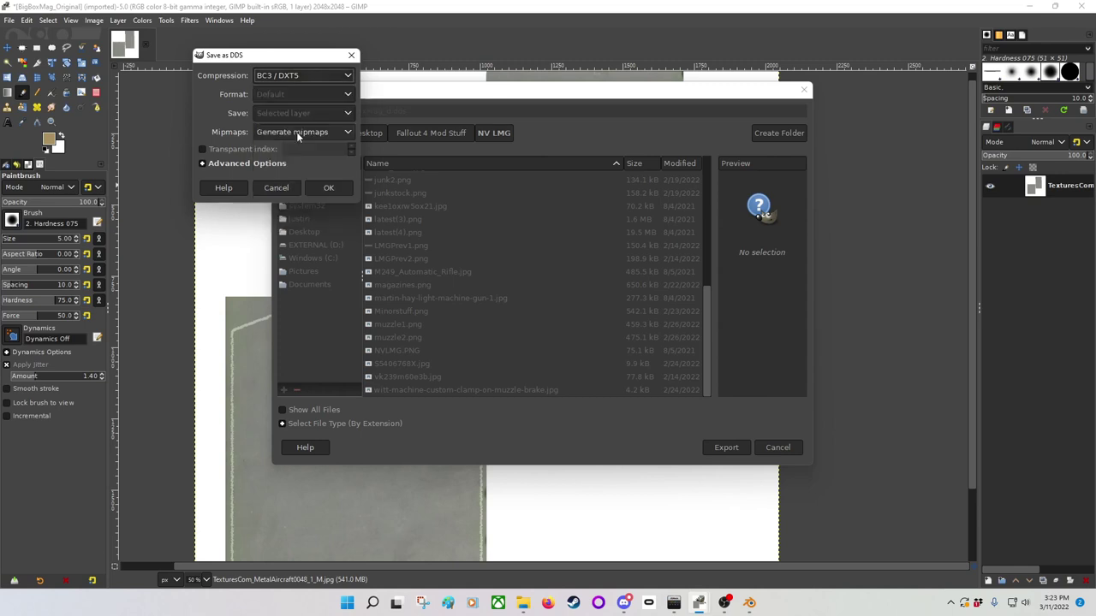
{"action": "left_click", "coordinate": [319, 135]}
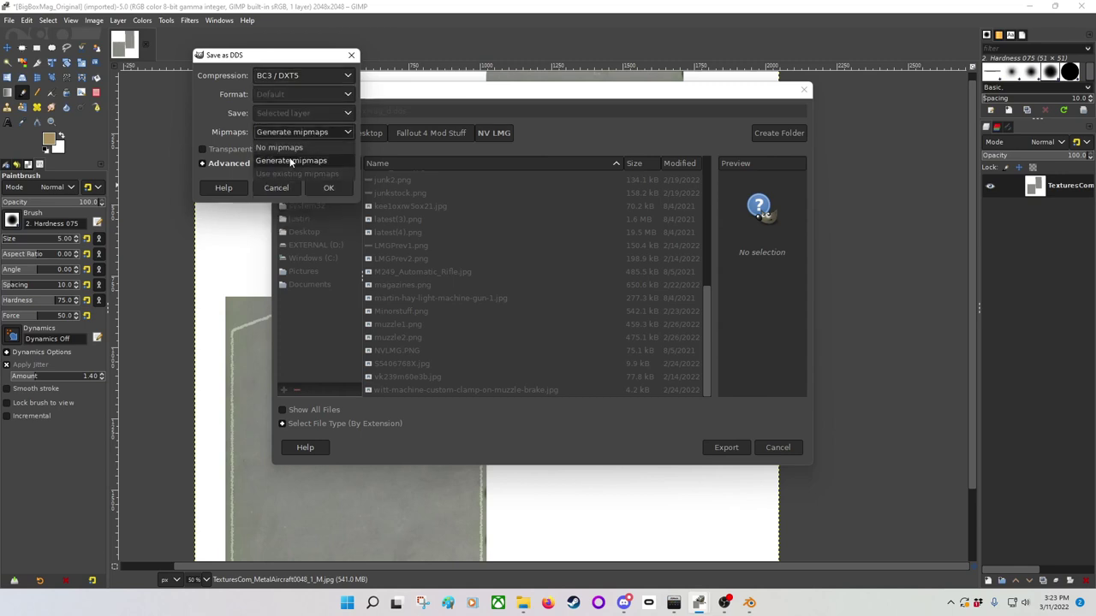
{"action": "left_click", "coordinate": [292, 161]}
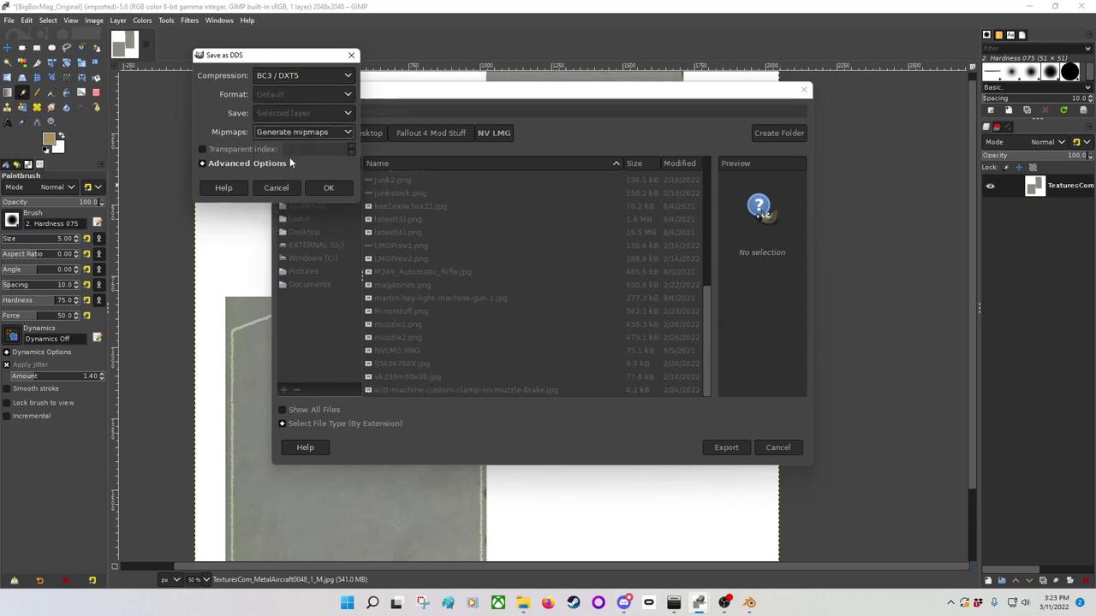
{"action": "left_click", "coordinate": [330, 189]}
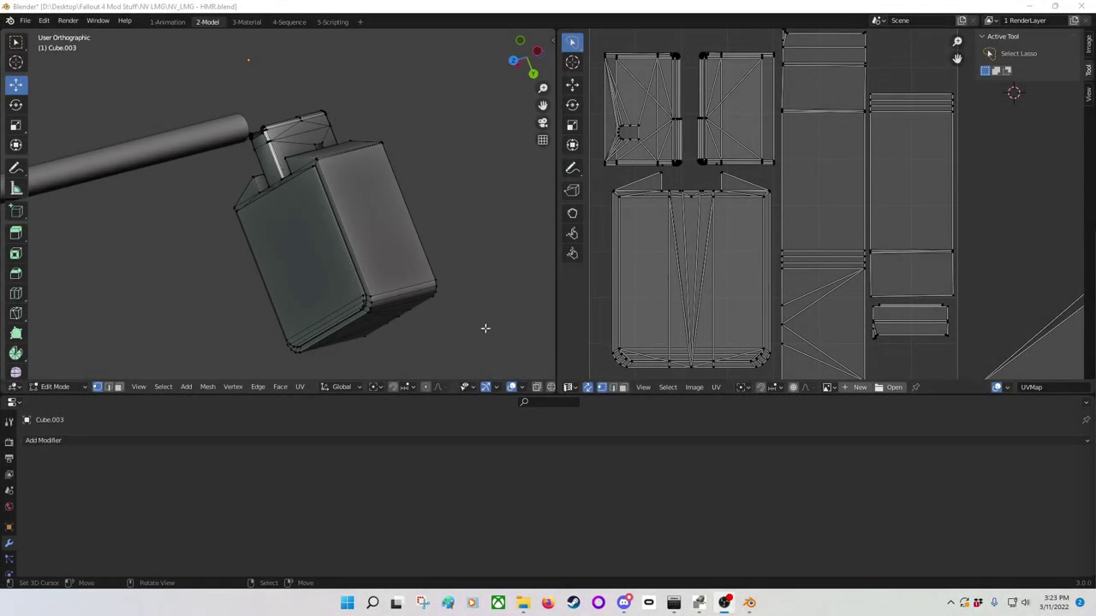
Step: Open BigBoxMag_d.dds via Image > Open as the UV editor's background image
{"action": "left_click", "coordinate": [694, 388]}
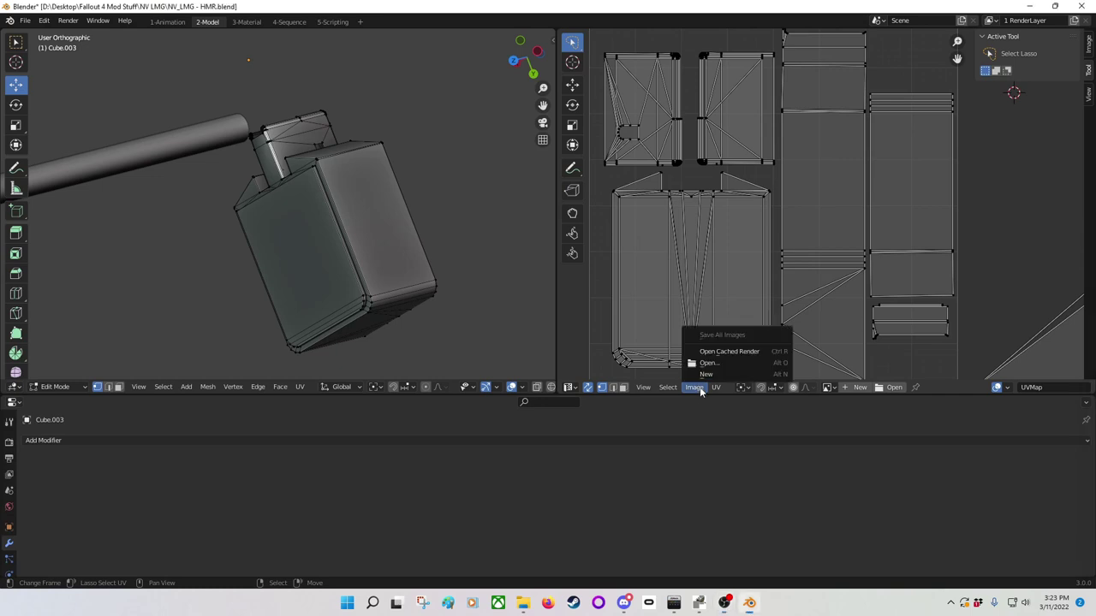
{"action": "left_click", "coordinate": [709, 363]}
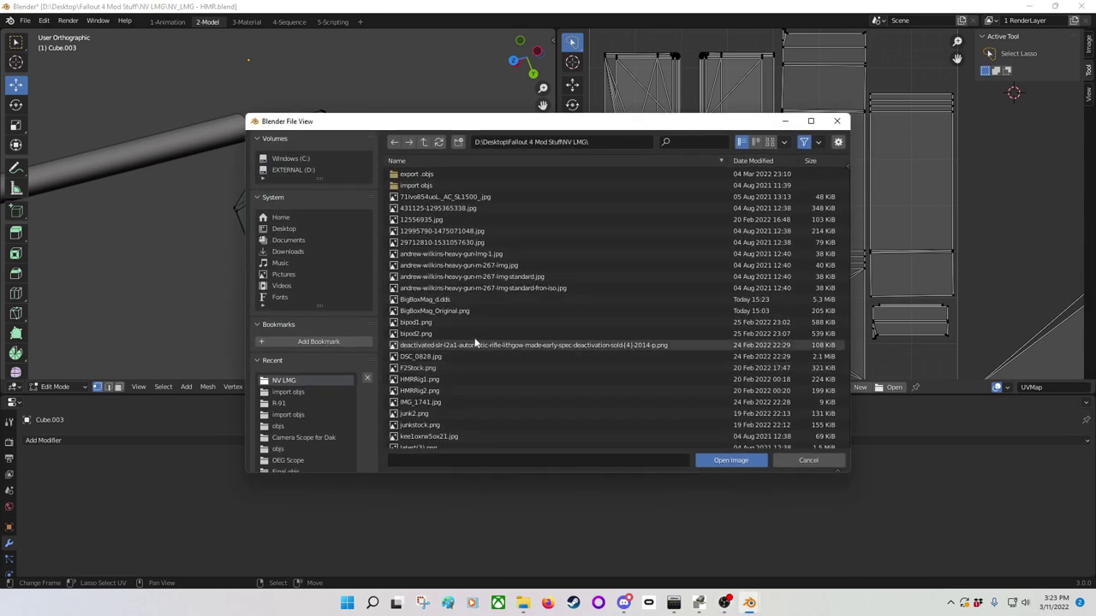
{"action": "scroll", "coordinate": [469, 334], "scroll_direction": "down", "scroll_amount": 3}
{"action": "scroll", "coordinate": [469, 334], "scroll_direction": "down", "scroll_amount": 4}
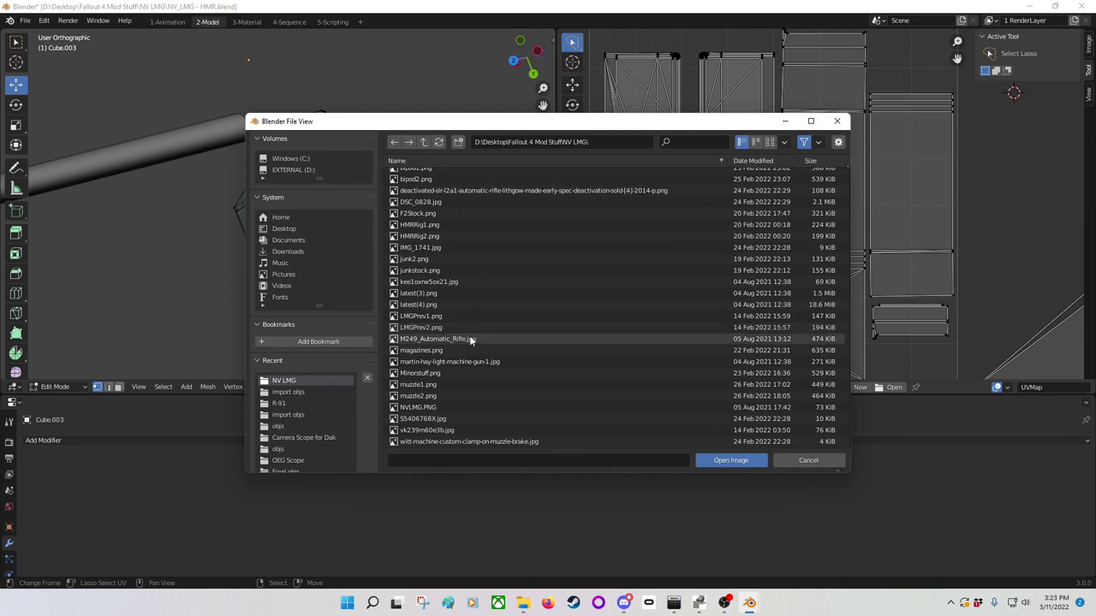
{"action": "scroll", "coordinate": [463, 429], "scroll_direction": "up", "scroll_amount": 3}
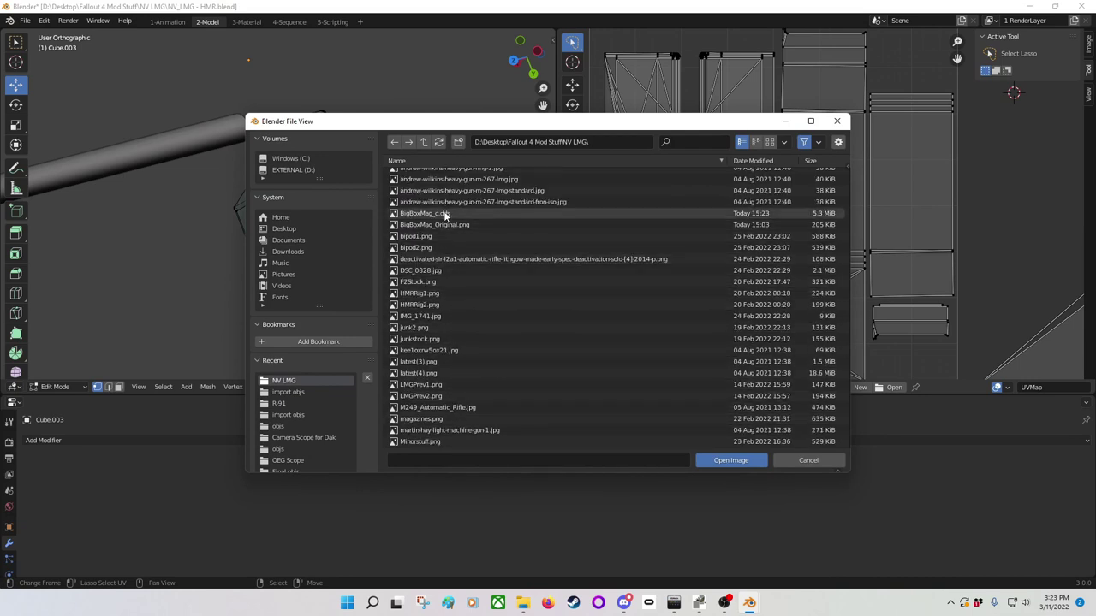
{"action": "left_click", "coordinate": [439, 214]}
{"action": "left_click", "coordinate": [731, 461]}
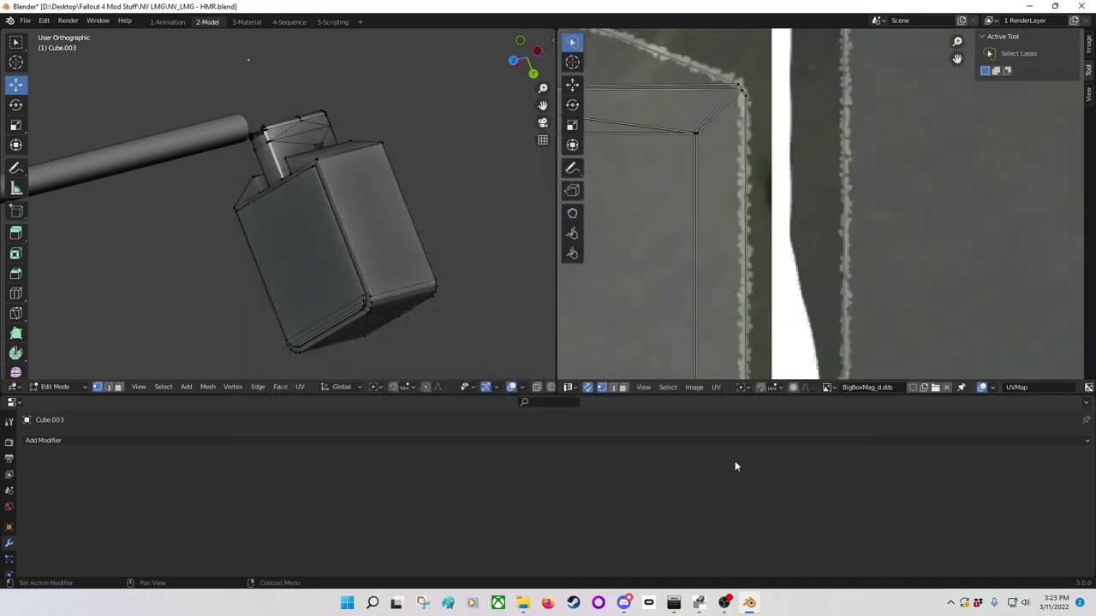
{"action": "scroll", "coordinate": [741, 278], "scroll_direction": "down", "scroll_amount": 4}
{"action": "scroll", "coordinate": [741, 272], "scroll_direction": "up", "scroll_amount": 5}
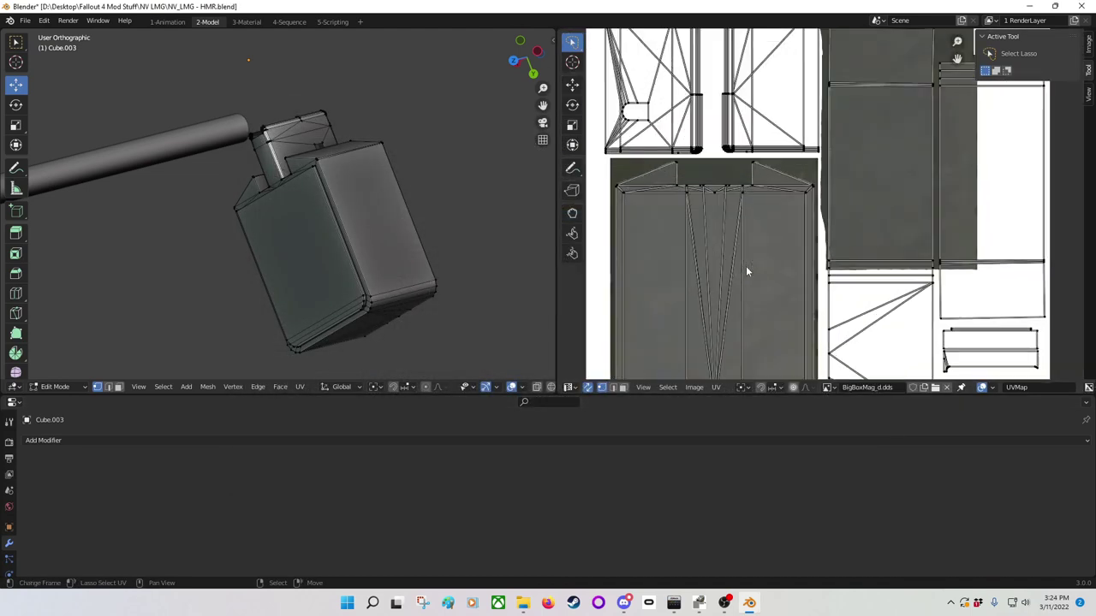
{"action": "scroll", "coordinate": [746, 267], "scroll_direction": "down", "scroll_amount": 4}
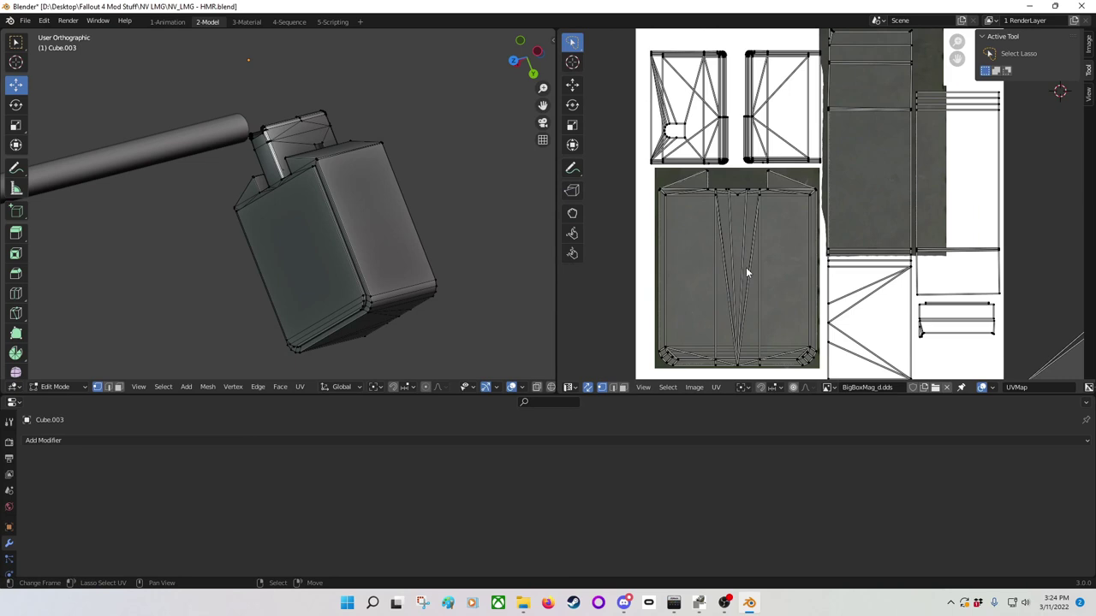
Step: Change the BigBoxMag_d.dds colour space from sRGB to Raw in the sidebar's Image tab
{"action": "left_click", "coordinate": [1089, 47]}
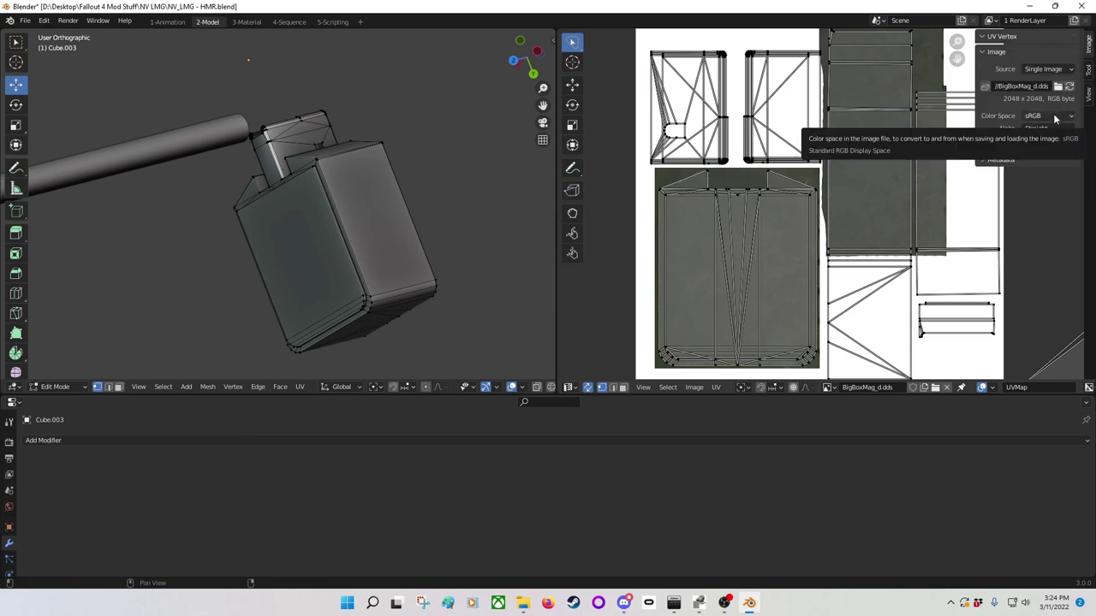
{"action": "left_click", "coordinate": [1064, 117]}
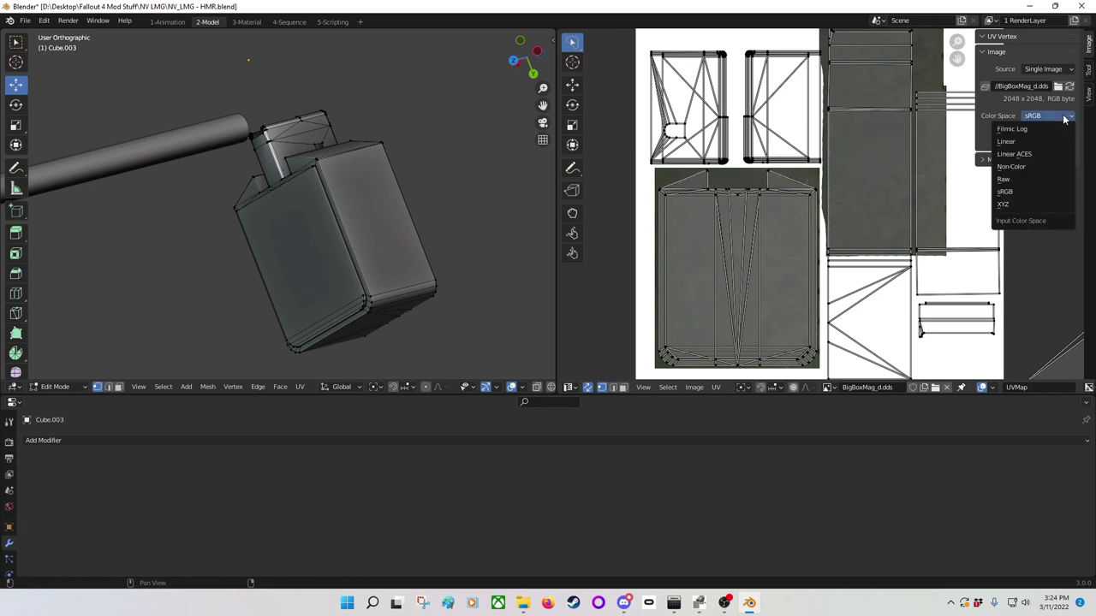
{"action": "left_click", "coordinate": [1033, 179]}
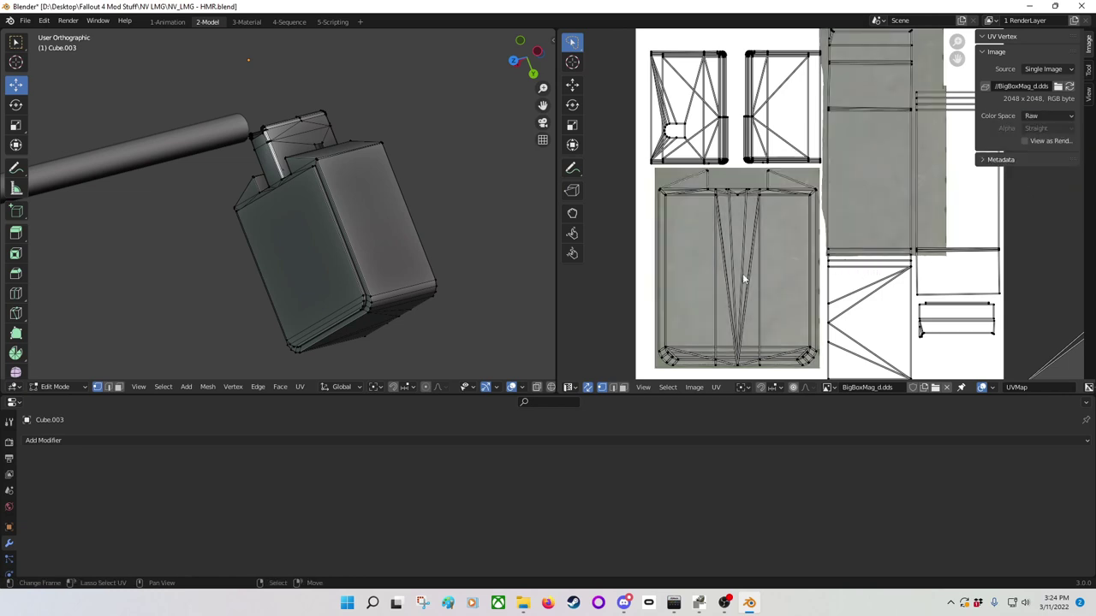
{"action": "middle_click_drag", "start_coordinate": [317, 256], "coordinate": [364, 198]}
{"action": "middle_click_drag", "start_coordinate": [276, 214], "coordinate": [318, 216]}
{"action": "scroll", "coordinate": [412, 222], "scroll_direction": "up", "scroll_amount": 2}
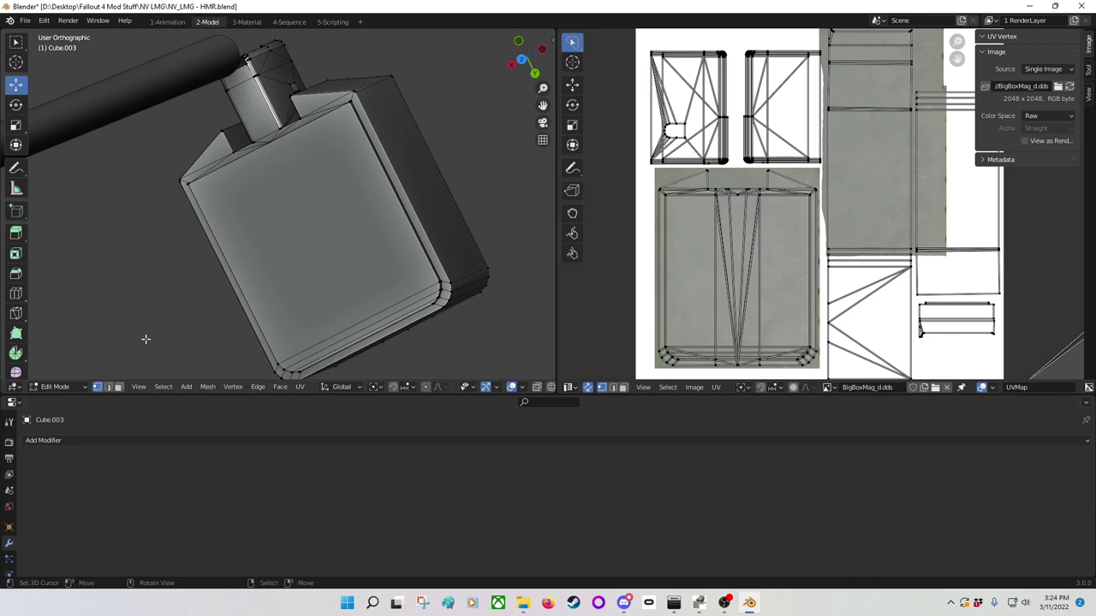
Step: Switch Cube.003 to Object Mode and set the solid viewport shading Color to Texture
{"action": "left_click", "coordinate": [83, 389]}
{"action": "left_click", "coordinate": [75, 375]}
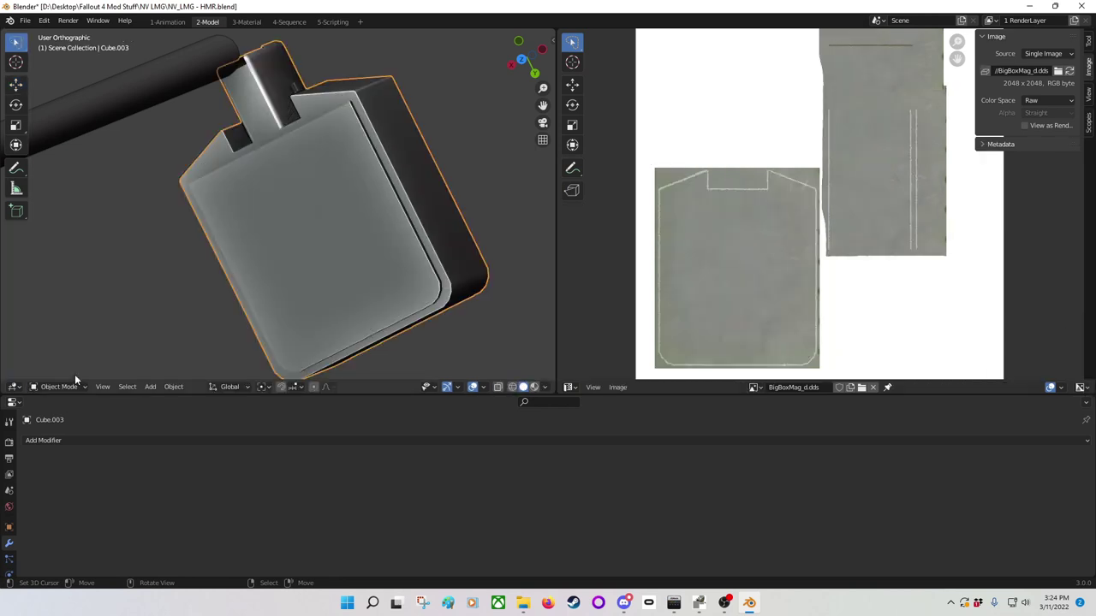
{"action": "left_click", "coordinate": [545, 388]}
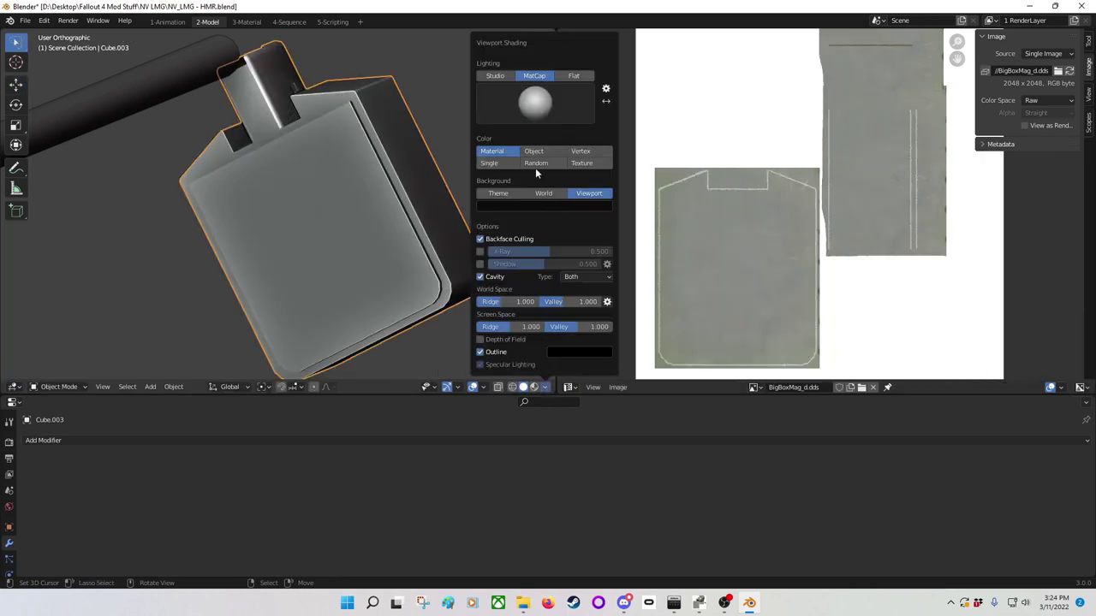
{"action": "left_click", "coordinate": [522, 387]}
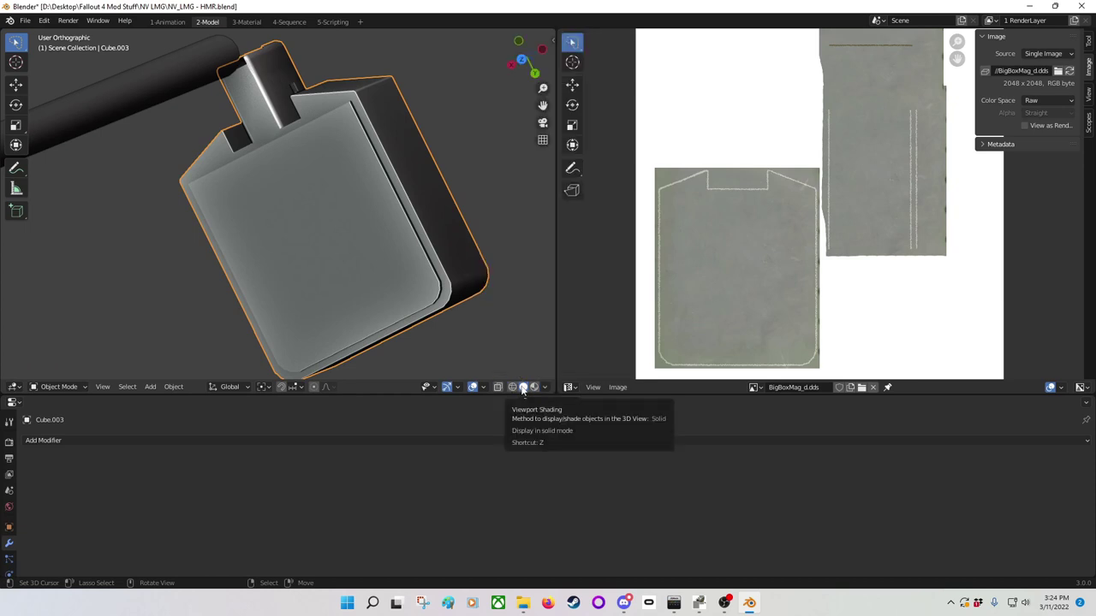
{"action": "left_click", "coordinate": [545, 387]}
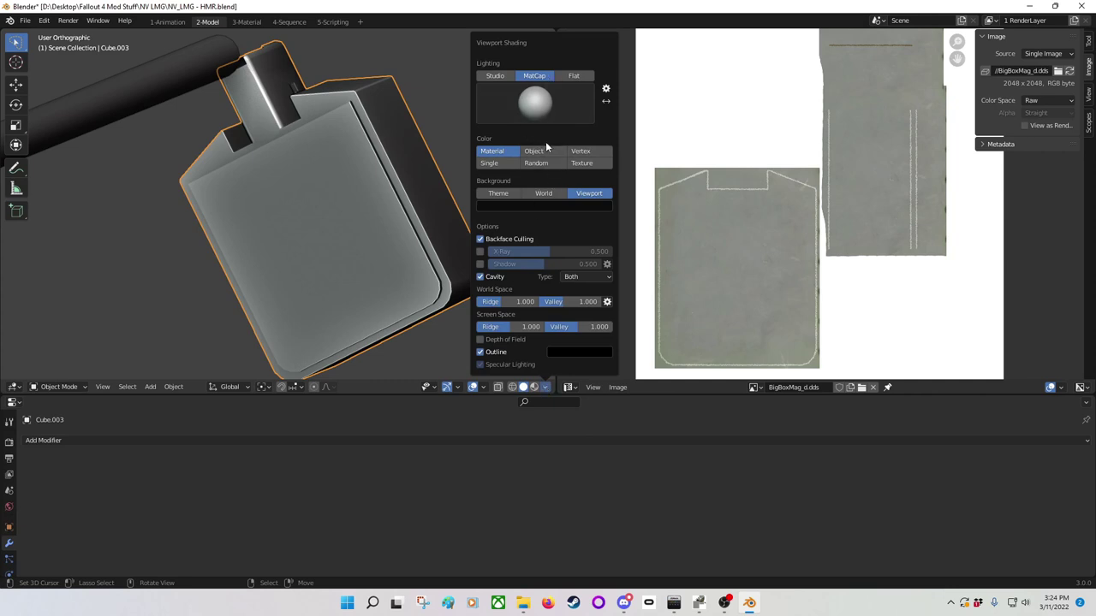
{"action": "left_click", "coordinate": [587, 165]}
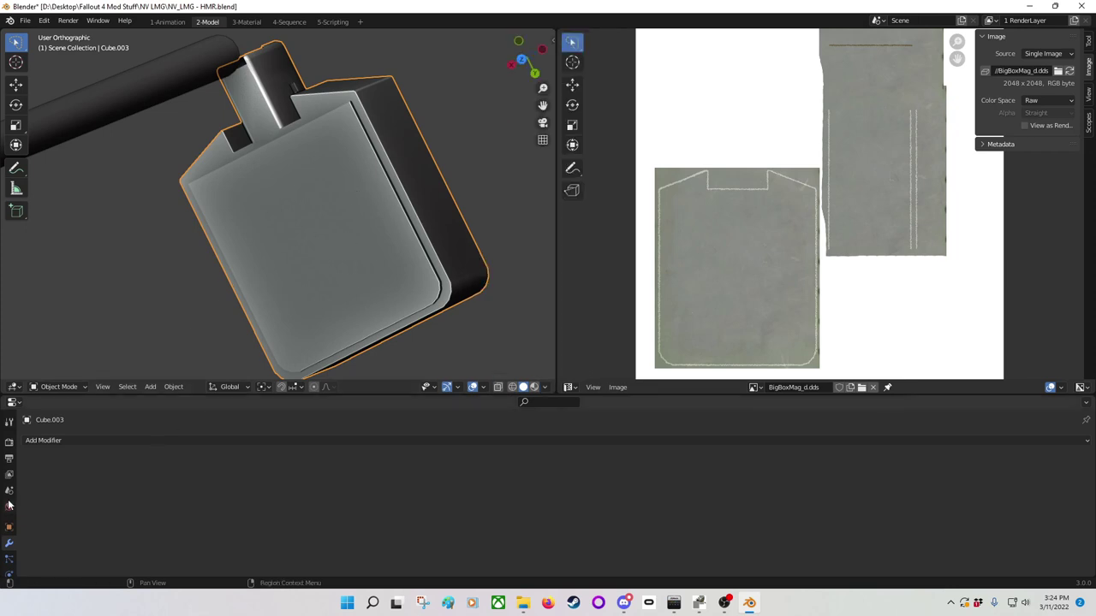
{"action": "scroll", "coordinate": [13, 539], "scroll_direction": "down", "scroll_amount": 3}
Step: Add a material slot to the magazine and create a new material in it
{"action": "left_click", "coordinate": [9, 565]}
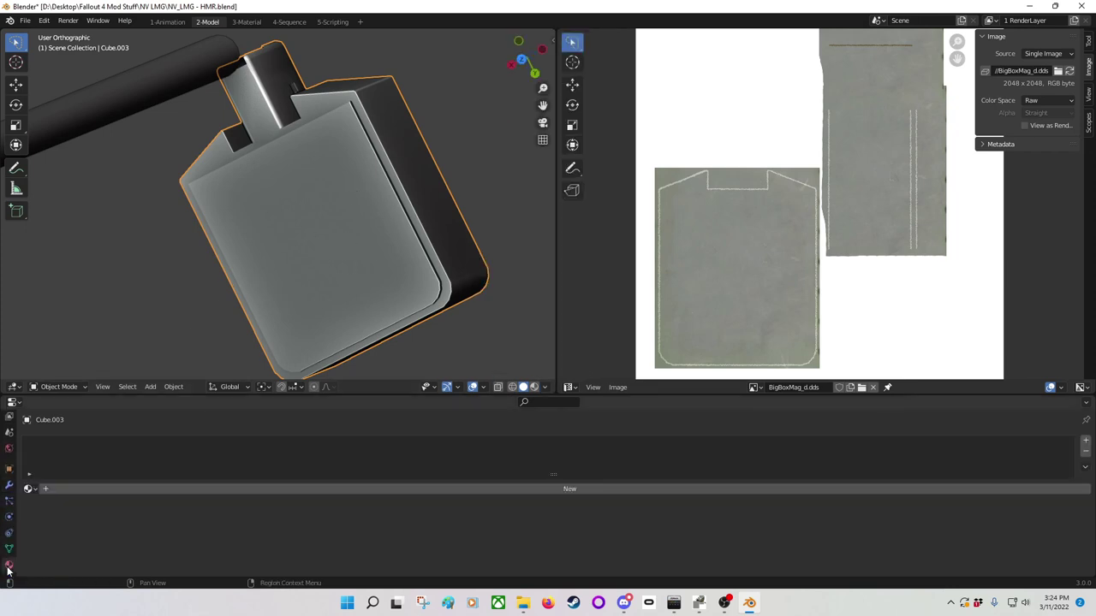
{"action": "left_click", "coordinate": [1086, 440]}
{"action": "left_click", "coordinate": [556, 488]}
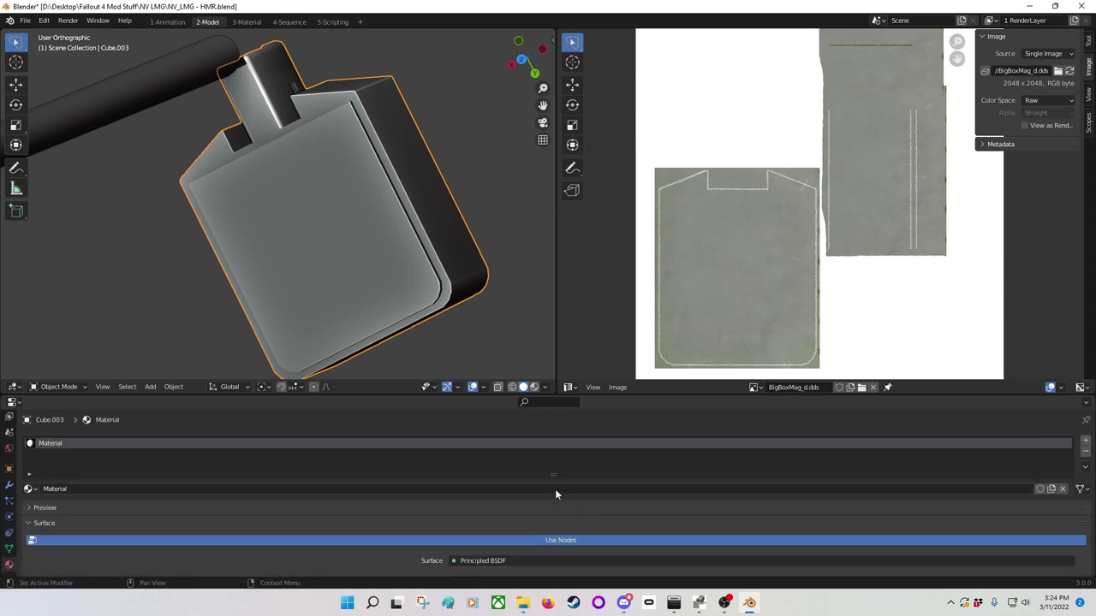
{"action": "scroll", "coordinate": [369, 505], "scroll_direction": "down", "scroll_amount": 5}
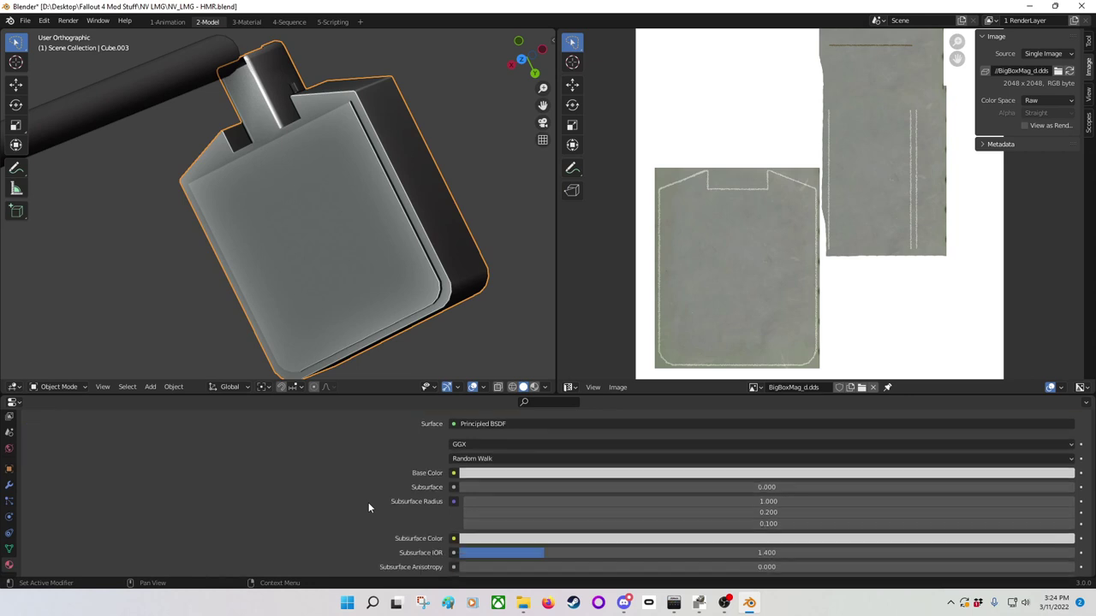
Step: Link Base Color to an Image Texture loaded from BigBoxMag_d.dds
{"action": "left_click", "coordinate": [455, 473]}
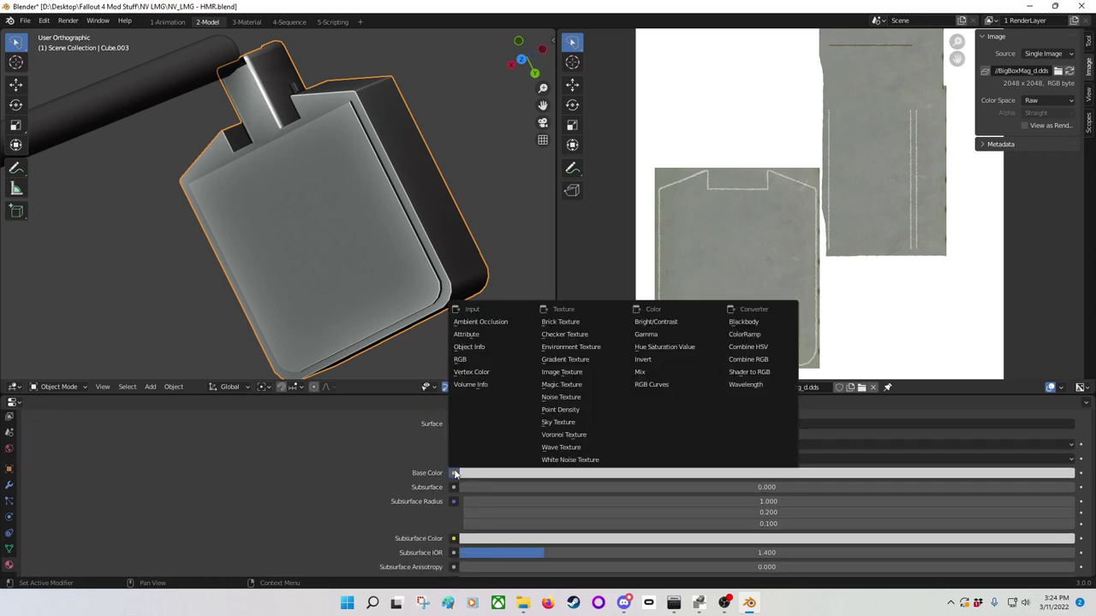
{"action": "left_click", "coordinate": [562, 373]}
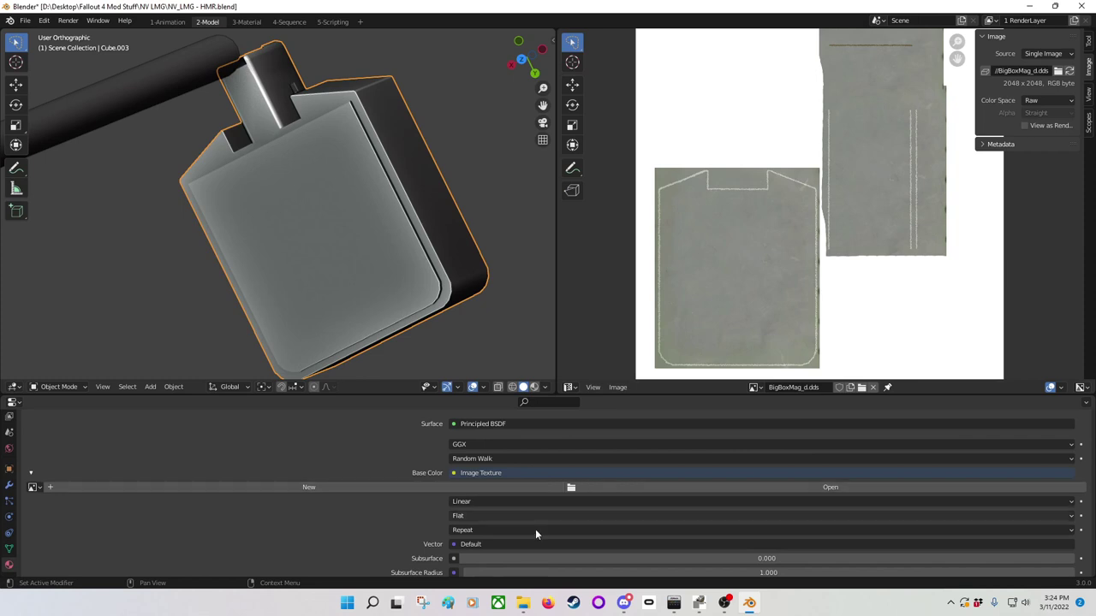
{"action": "left_click", "coordinate": [703, 489]}
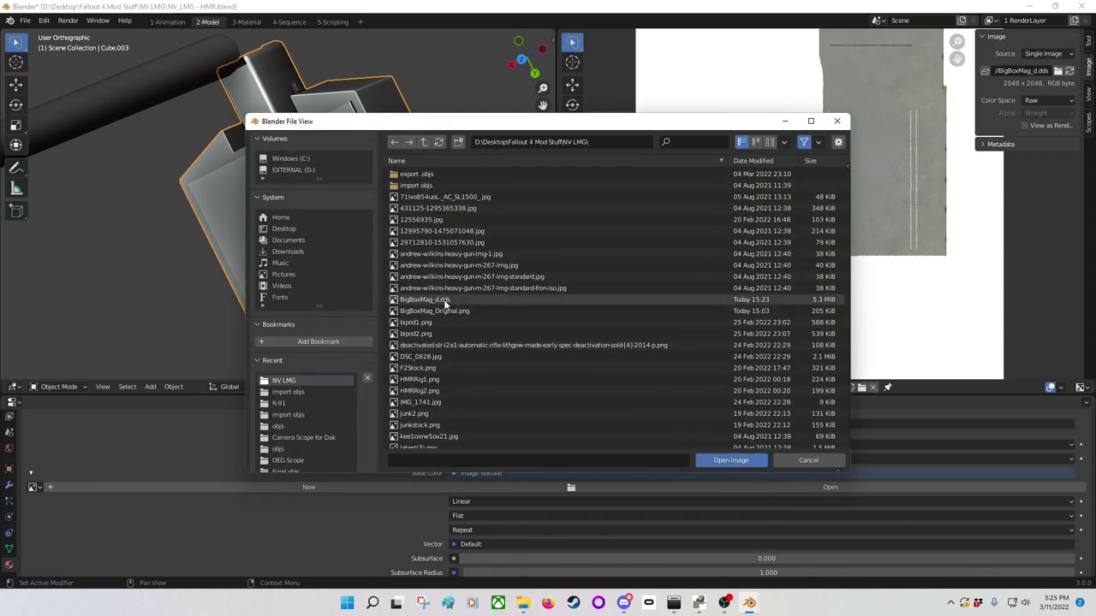
{"action": "left_click", "coordinate": [444, 301]}
{"action": "left_click", "coordinate": [719, 461]}
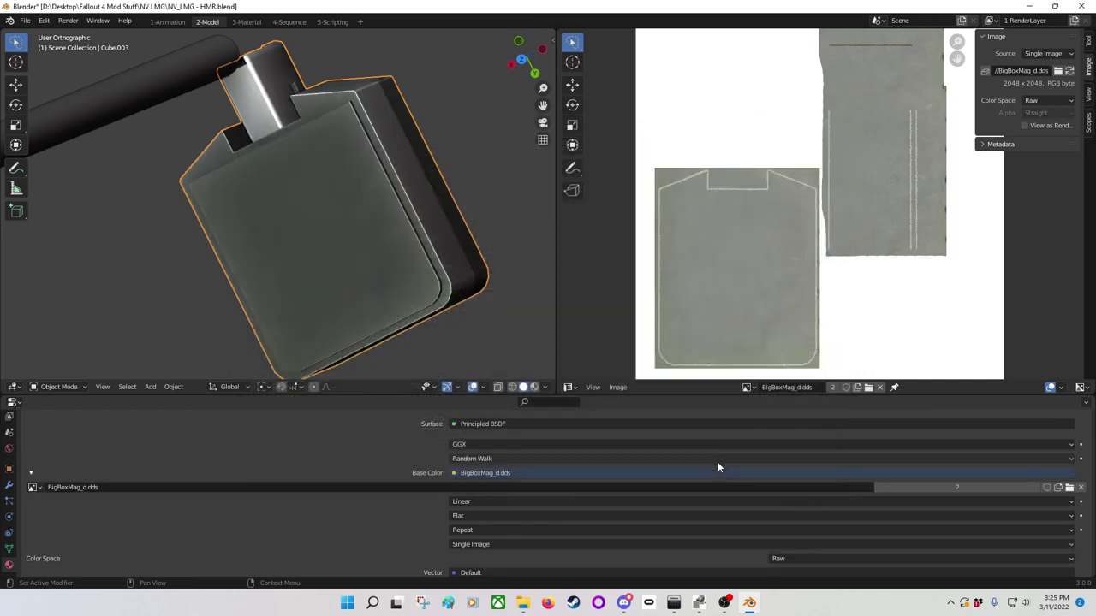
{"action": "middle_click_drag", "start_coordinate": [500, 265], "coordinate": [371, 231]}
{"action": "scroll", "coordinate": [402, 238], "scroll_direction": "up", "scroll_amount": 4}
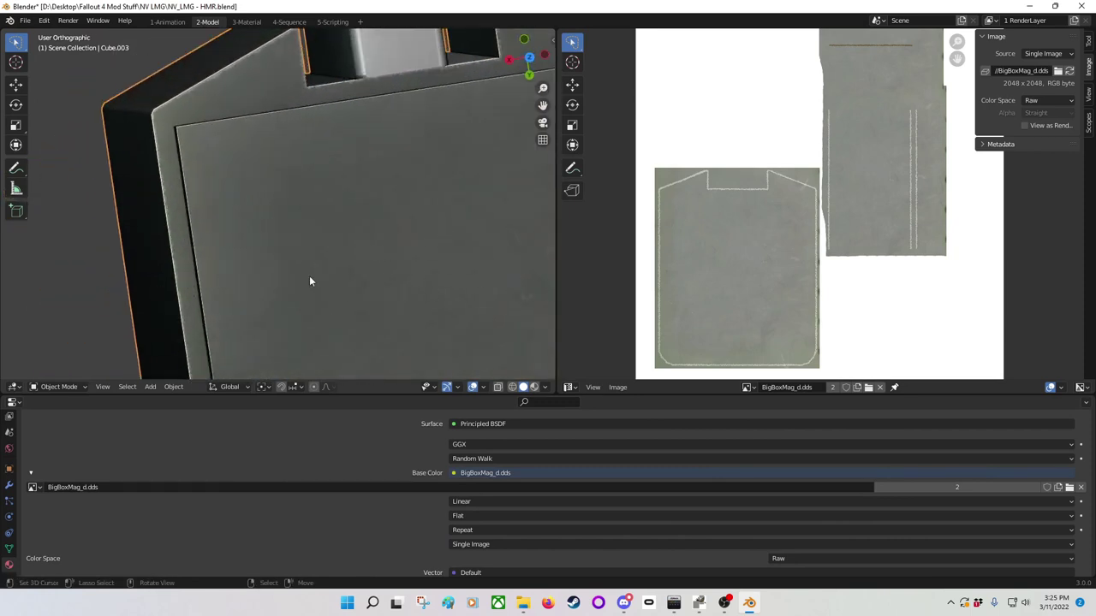
{"action": "middle_click_drag", "start_coordinate": [310, 281], "coordinate": [357, 127]}
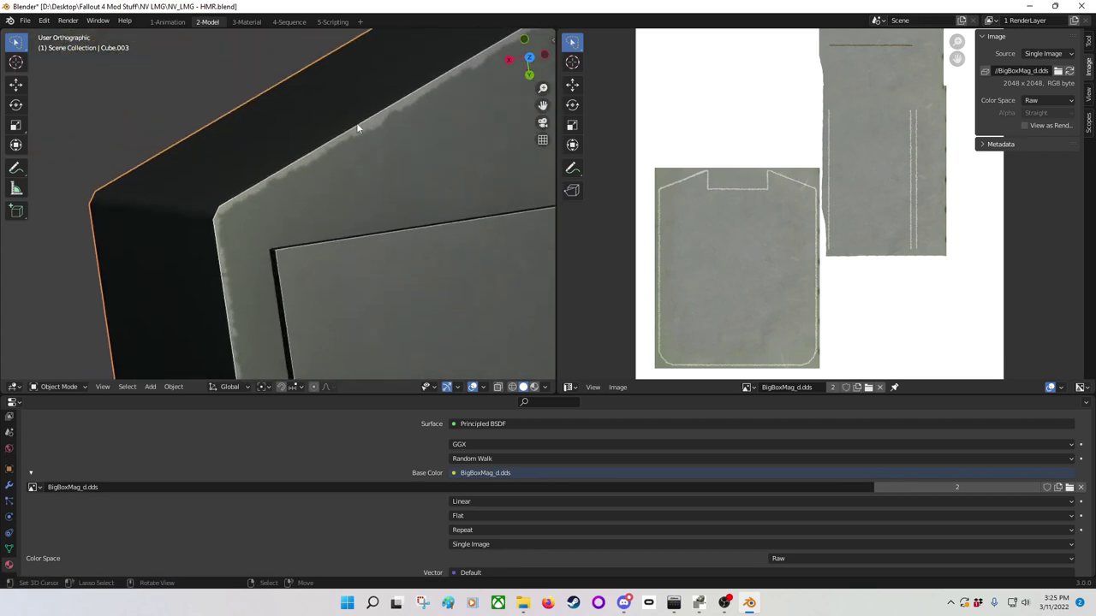
{"action": "middle_click_drag", "start_coordinate": [305, 195], "coordinate": [252, 196]}
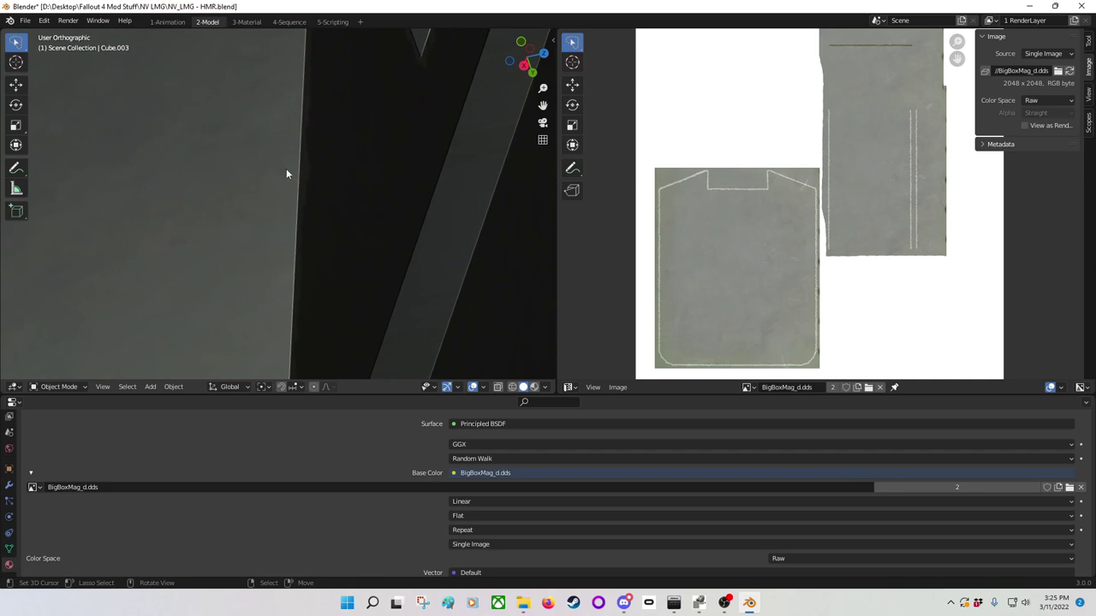
{"action": "middle_click_drag", "start_coordinate": [323, 159], "coordinate": [257, 160]}
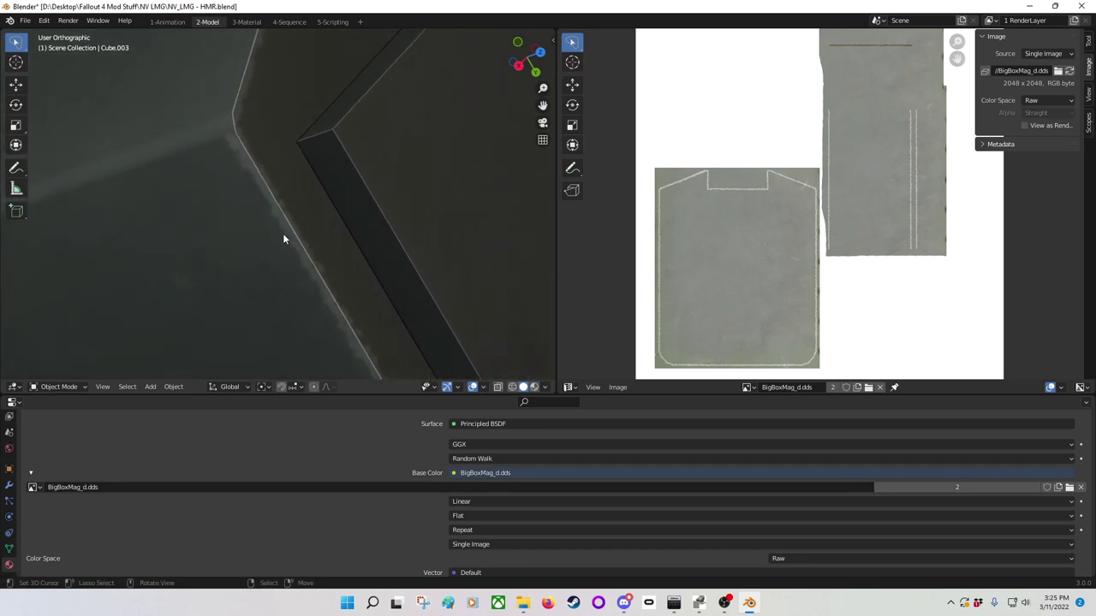
Step: Uncheck Cavity in Viewport Shading and zoom out to the whole magazine
{"action": "left_click", "coordinate": [545, 387]}
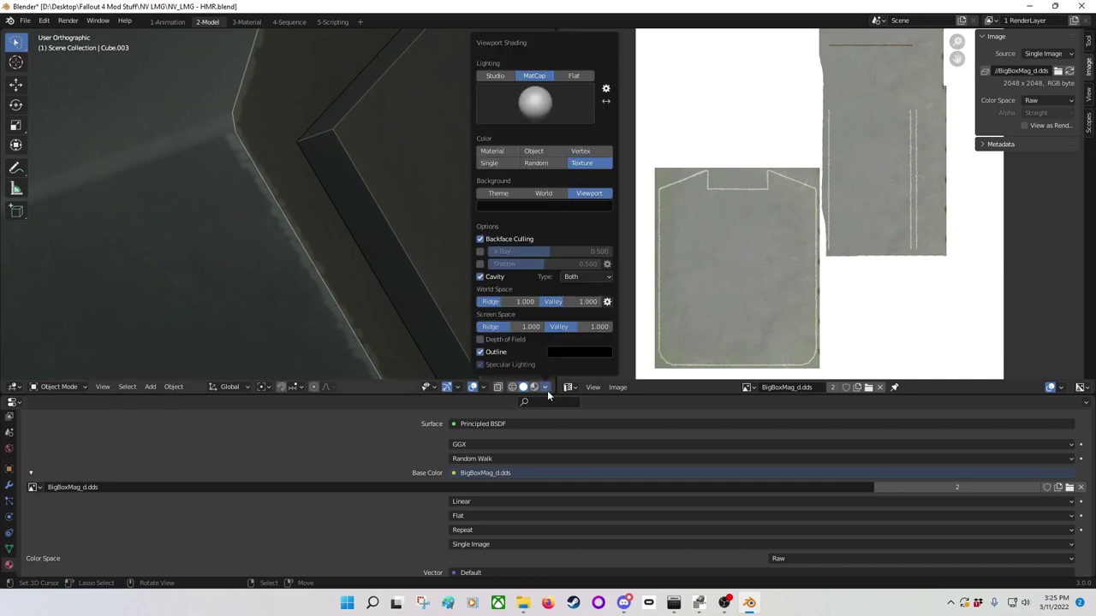
{"action": "left_click", "coordinate": [480, 277]}
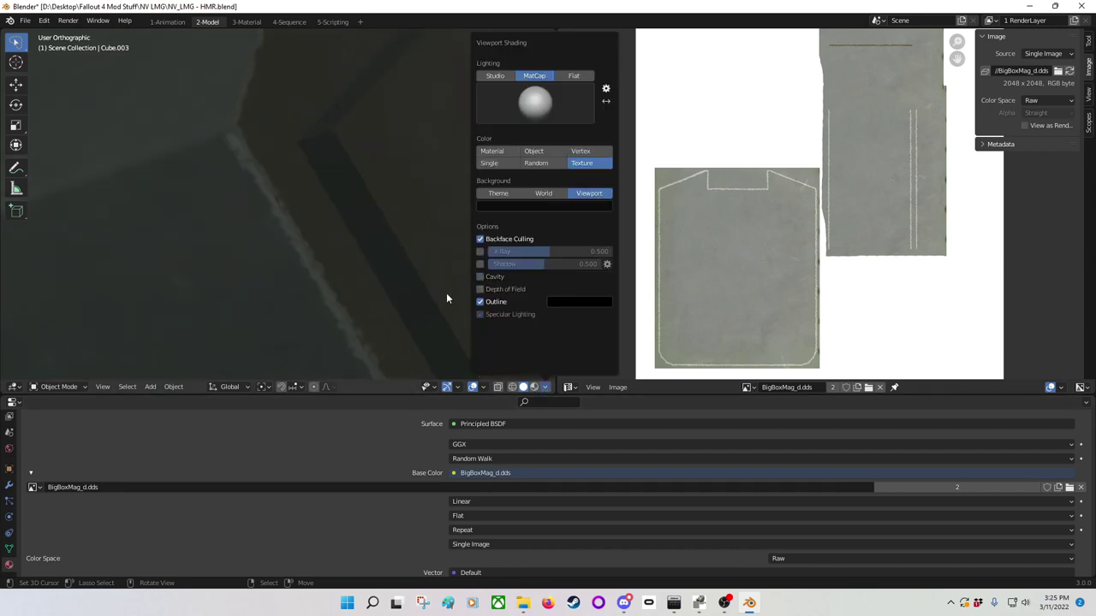
{"action": "middle_click_drag", "start_coordinate": [355, 286], "coordinate": [350, 311], "text": "shift"}
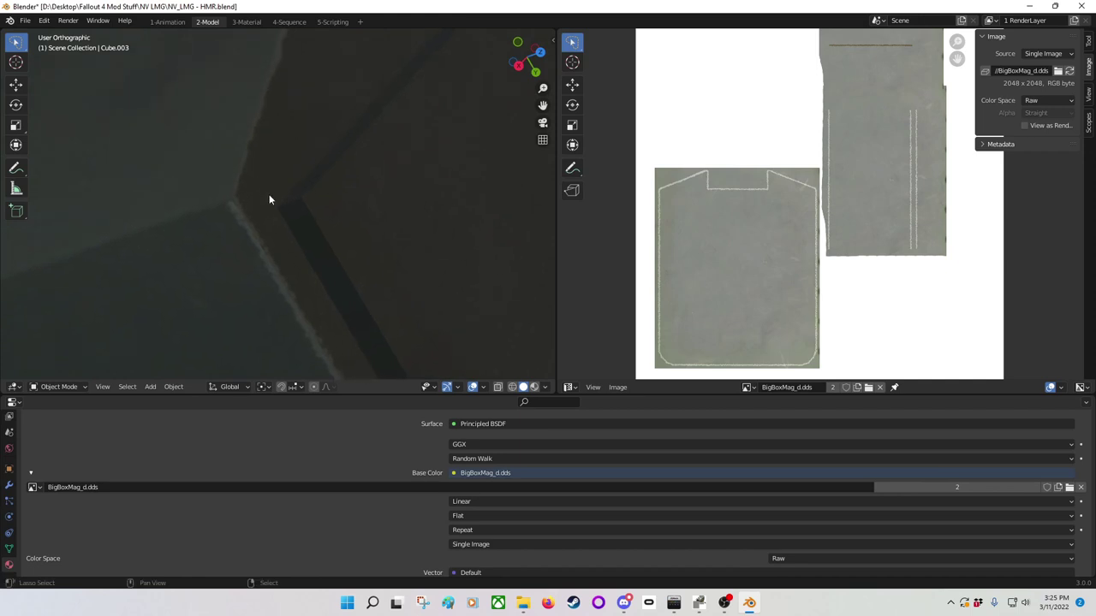
{"action": "middle_click_drag", "start_coordinate": [269, 200], "coordinate": [308, 230], "text": "shift"}
{"action": "middle_click_drag", "start_coordinate": [308, 318], "coordinate": [364, 254], "text": "shift"}
{"action": "scroll", "coordinate": [299, 232], "scroll_direction": "up", "scroll_amount": 2}
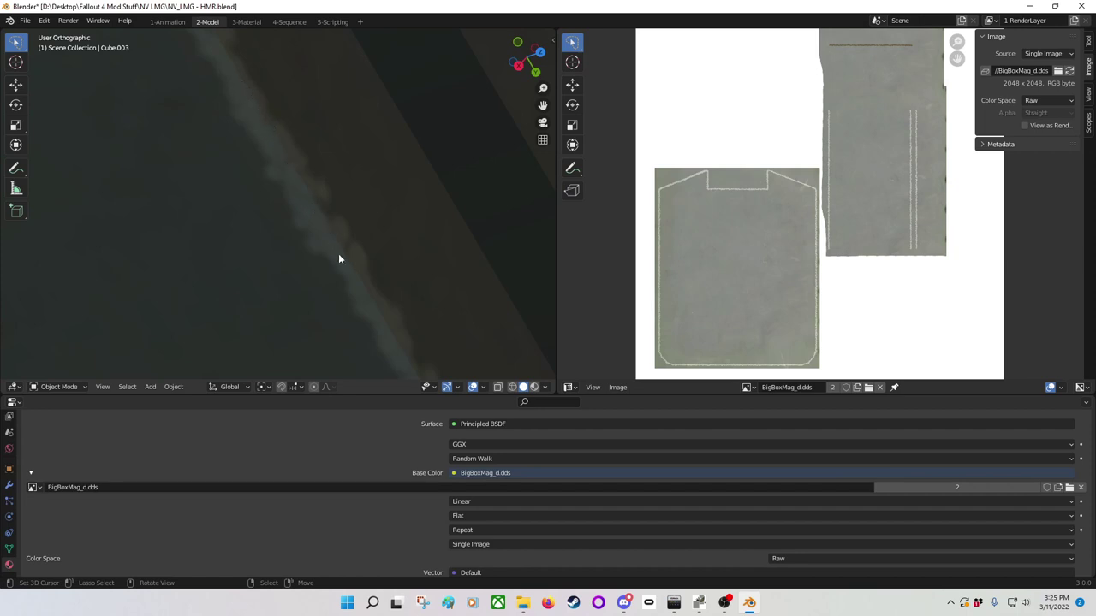
{"action": "scroll", "coordinate": [340, 258], "scroll_direction": "down", "scroll_amount": 10}
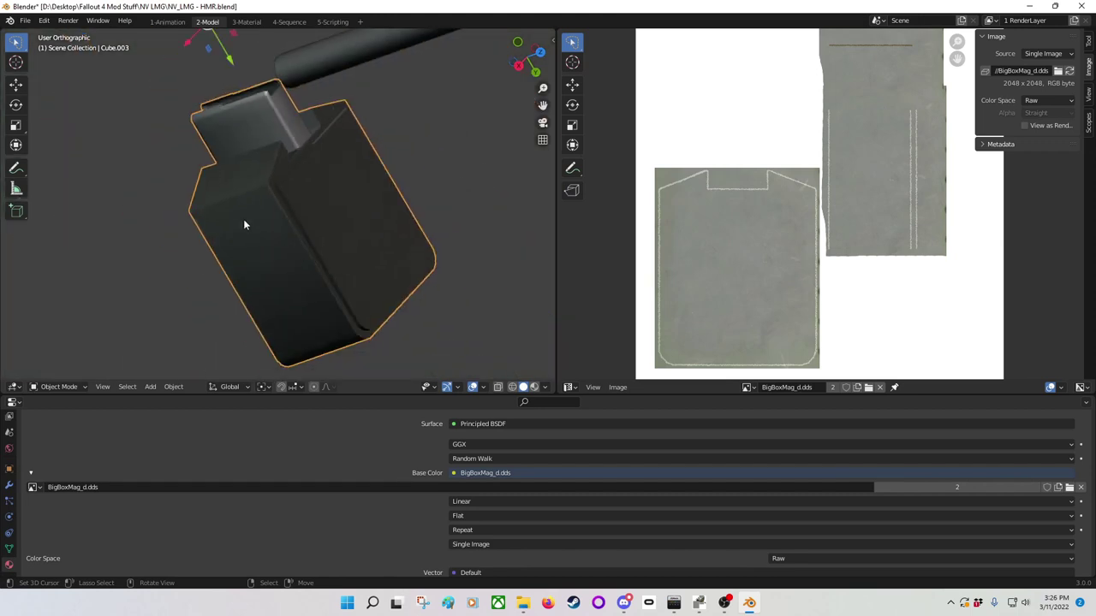
{"action": "middle_click_drag", "start_coordinate": [334, 227], "coordinate": [392, 228]}
{"action": "scroll", "coordinate": [391, 227], "scroll_direction": "up", "scroll_amount": 4}
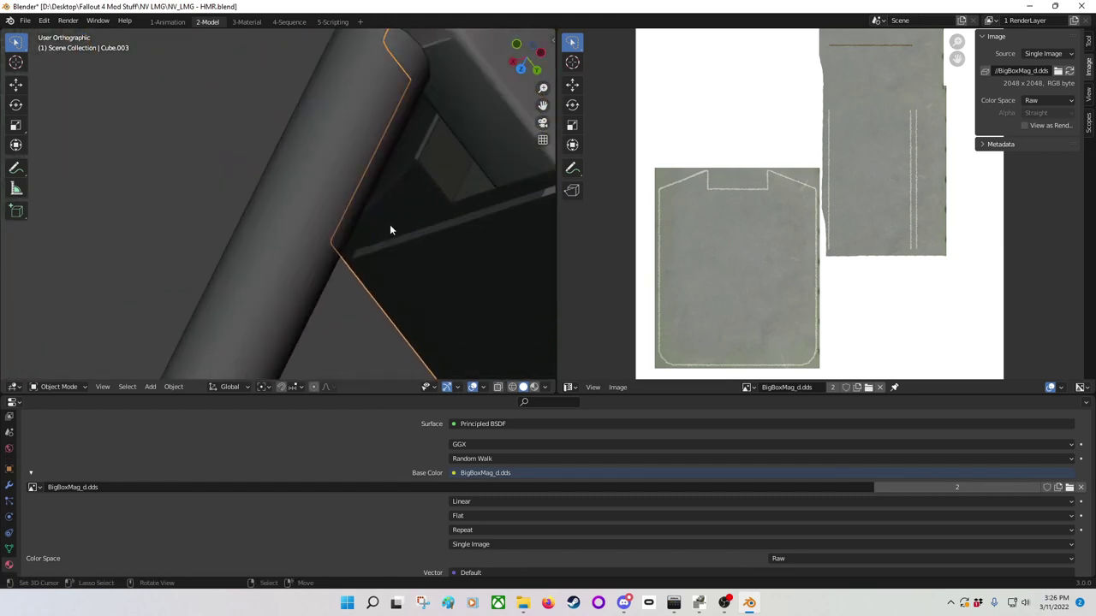
{"action": "middle_click_drag", "start_coordinate": [464, 229], "coordinate": [335, 274], "text": "shift"}
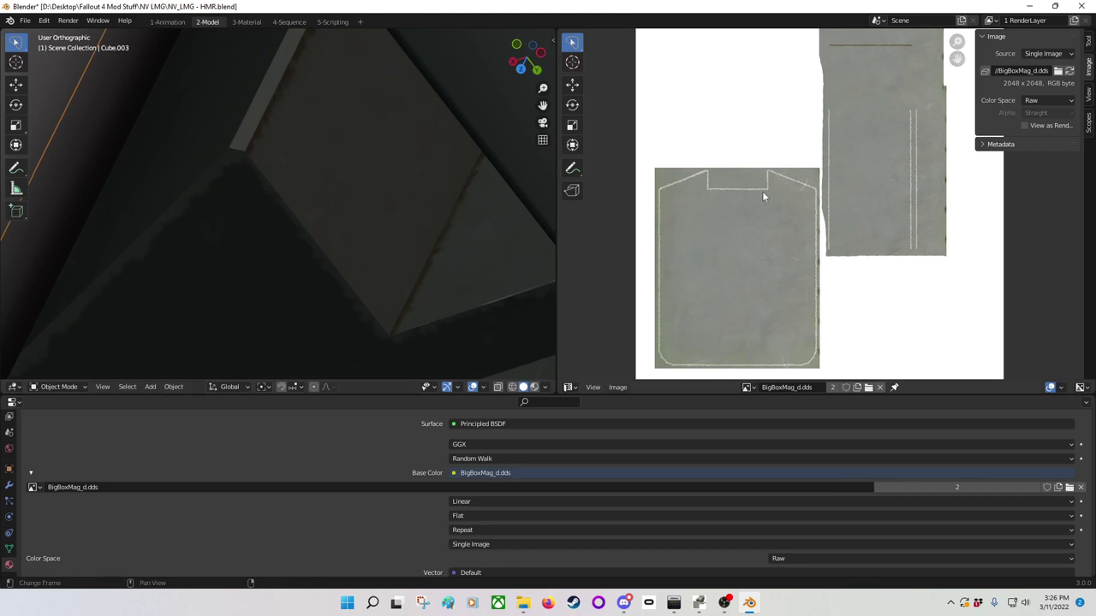
{"action": "middle_click_drag", "start_coordinate": [863, 142], "coordinate": [820, 174]}
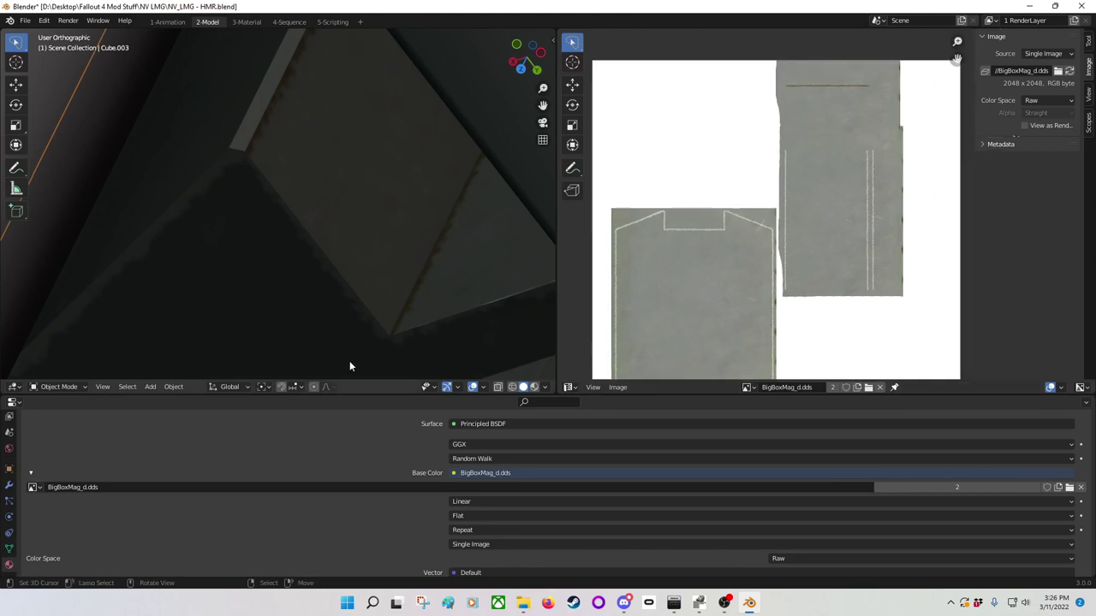
Step: Enter Edit Mode and select the narrow strip's UVs in the UV editor
{"action": "left_click", "coordinate": [51, 385]}
{"action": "left_click", "coordinate": [62, 361]}
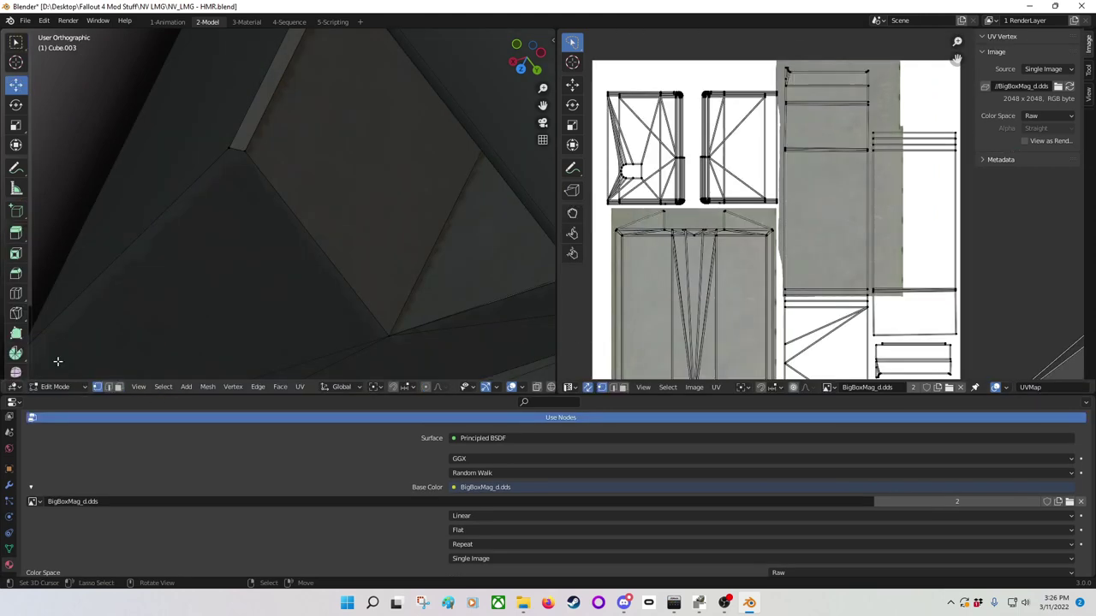
{"action": "left_click", "coordinate": [819, 100]}
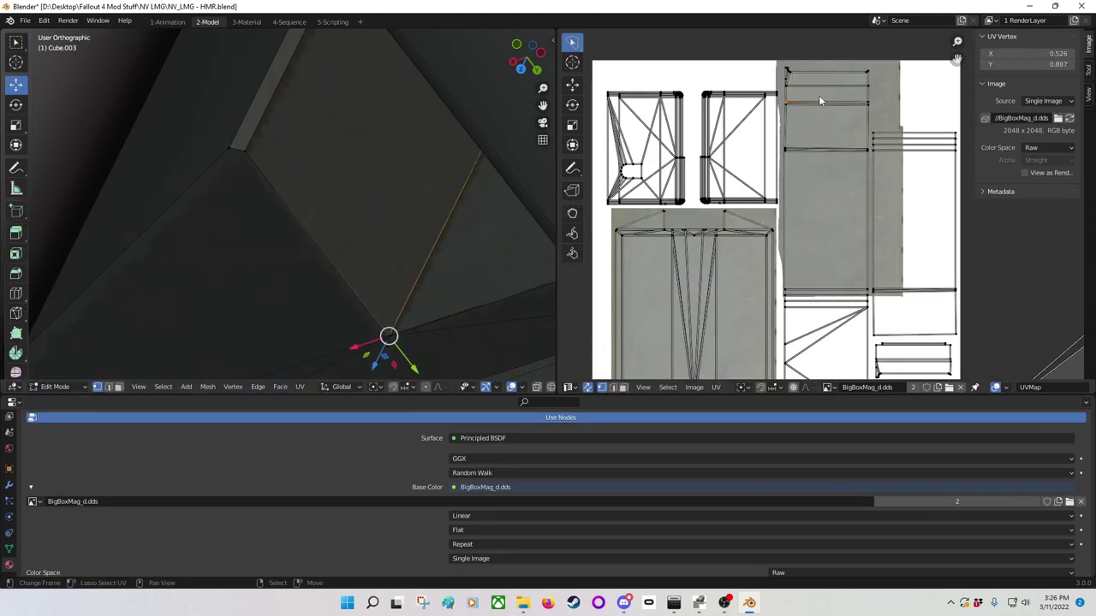
{"action": "scroll", "coordinate": [819, 95], "scroll_direction": "up", "scroll_amount": 5}
{"action": "scroll", "coordinate": [778, 240], "scroll_direction": "down", "scroll_amount": 2}
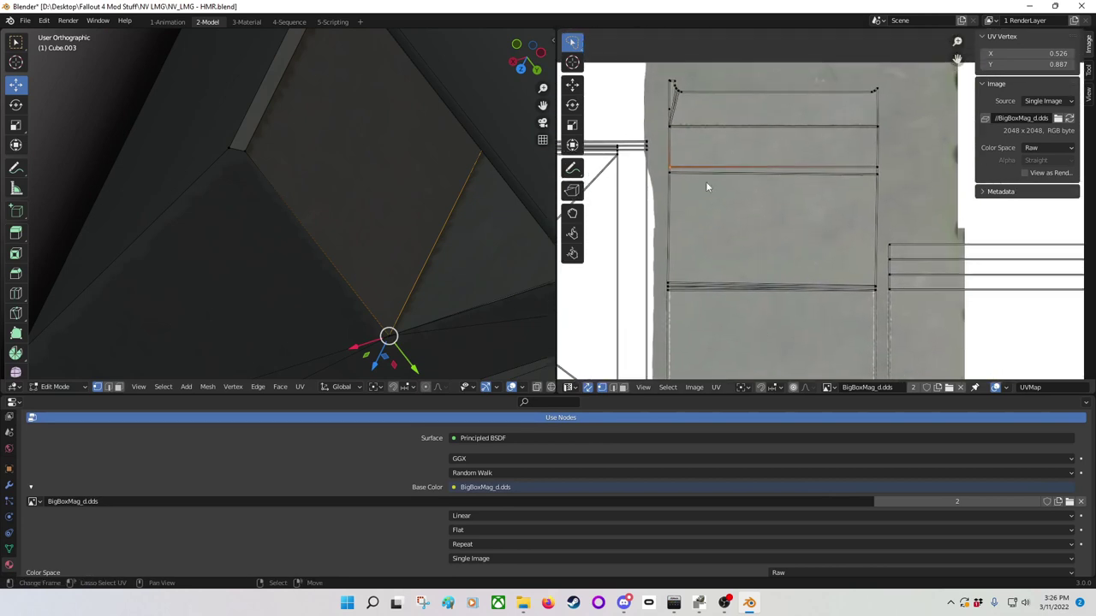
Step: Rotate the narrow strip UV face 180° in face select mode, then return to Object Mode
{"action": "left_click", "coordinate": [620, 386]}
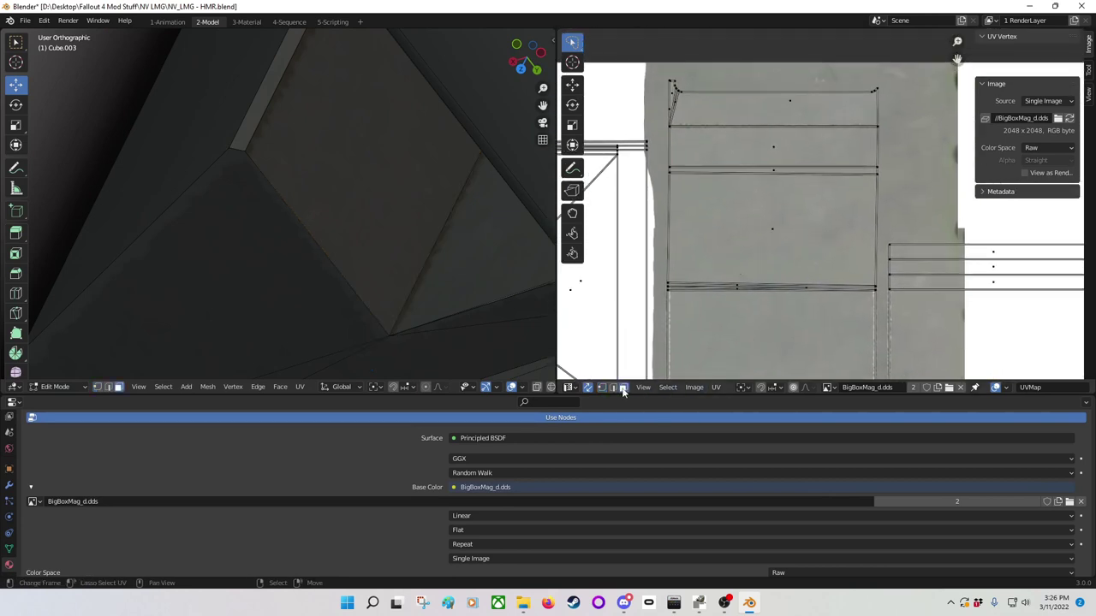
{"action": "left_click", "coordinate": [746, 144]}
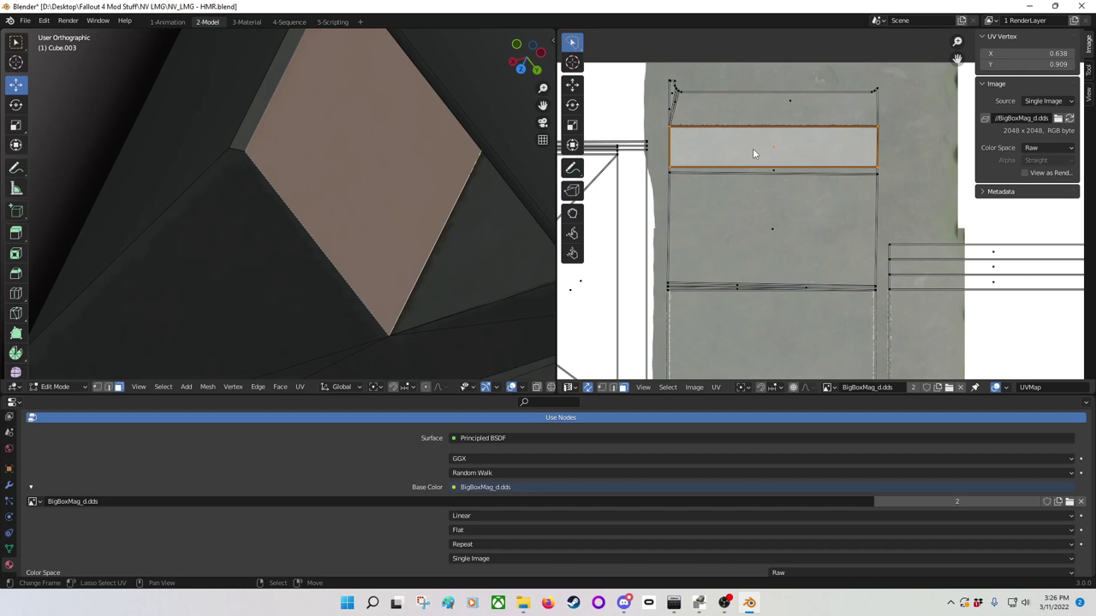
{"action": "type", "text": "r180"}
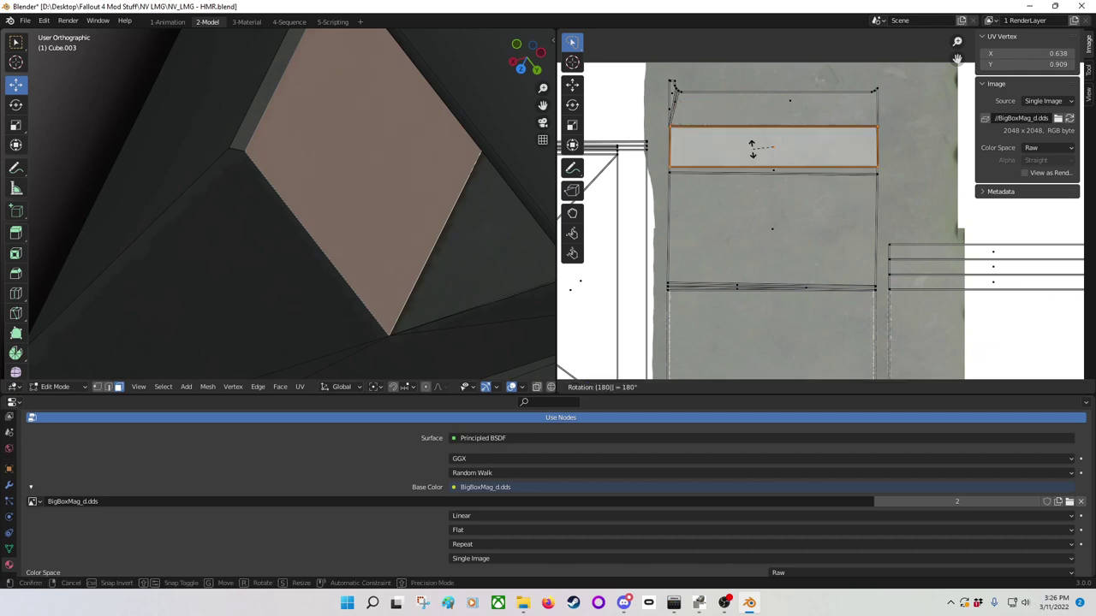
{"action": "key", "text": "Return"}
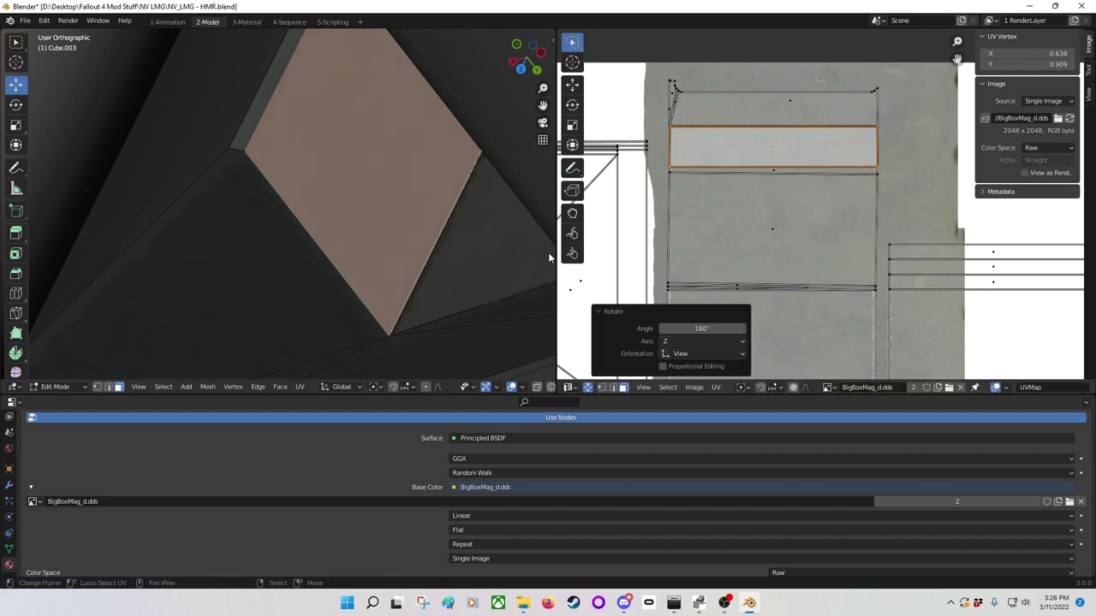
{"action": "left_click", "coordinate": [59, 386]}
{"action": "left_click", "coordinate": [53, 373]}
{"action": "middle_click_drag", "start_coordinate": [420, 281], "coordinate": [338, 262]}
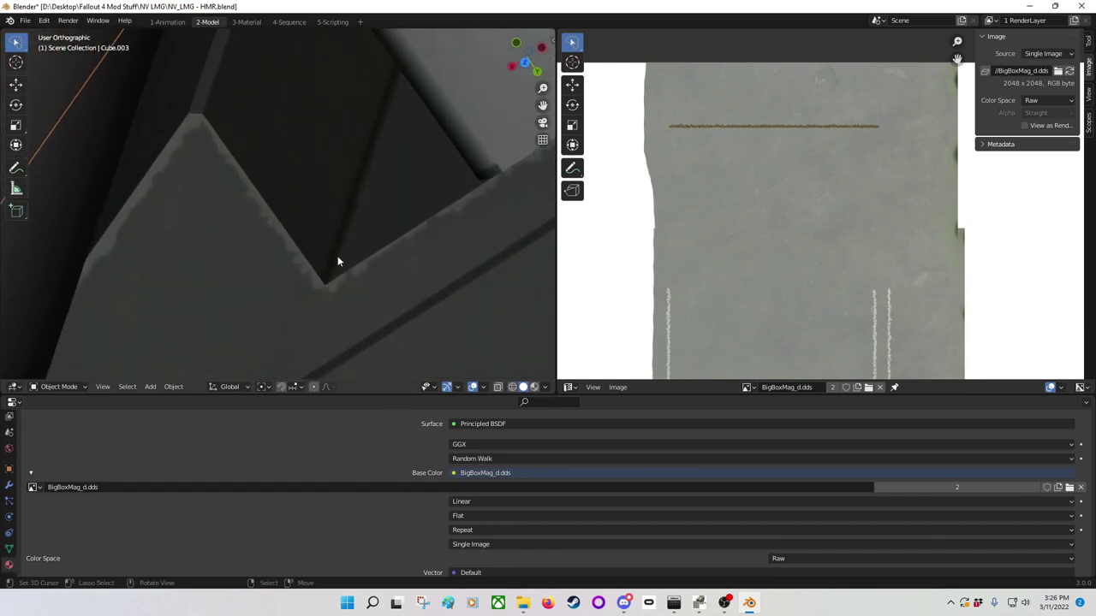
{"action": "middle_click_drag", "start_coordinate": [355, 224], "coordinate": [289, 316]}
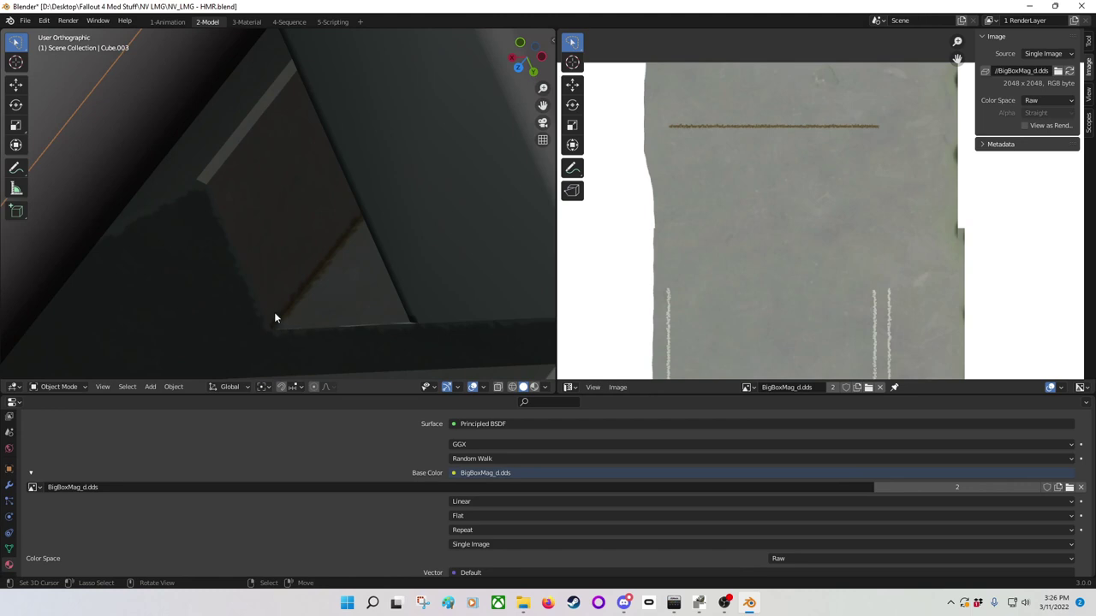
{"action": "middle_click_drag", "start_coordinate": [363, 213], "coordinate": [416, 216]}
{"action": "scroll", "coordinate": [362, 258], "scroll_direction": "down", "scroll_amount": 8}
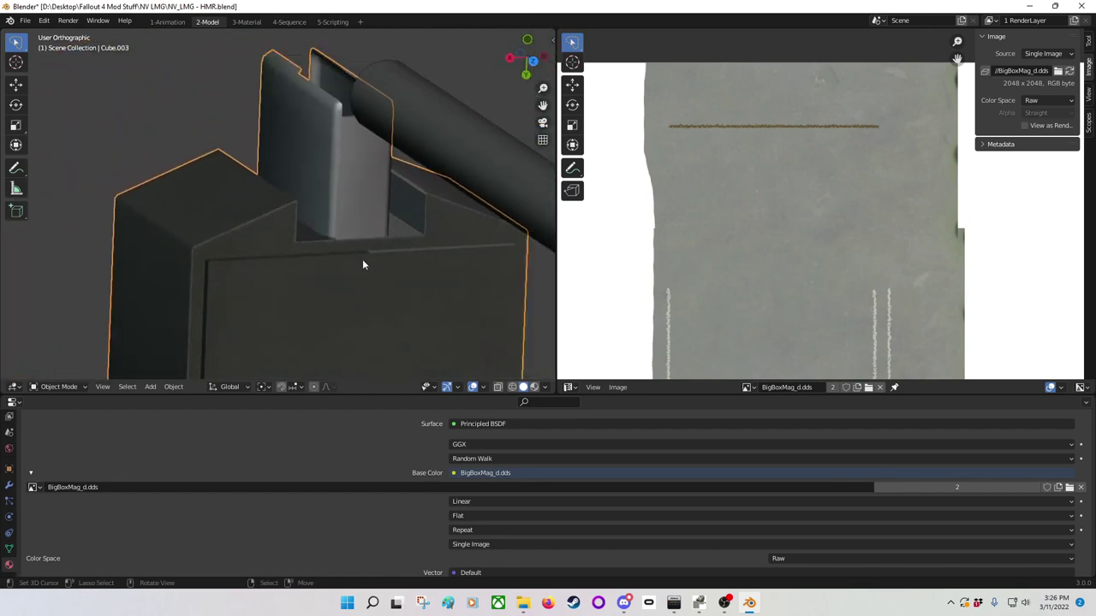
{"action": "middle_click_drag", "start_coordinate": [344, 272], "coordinate": [341, 235]}
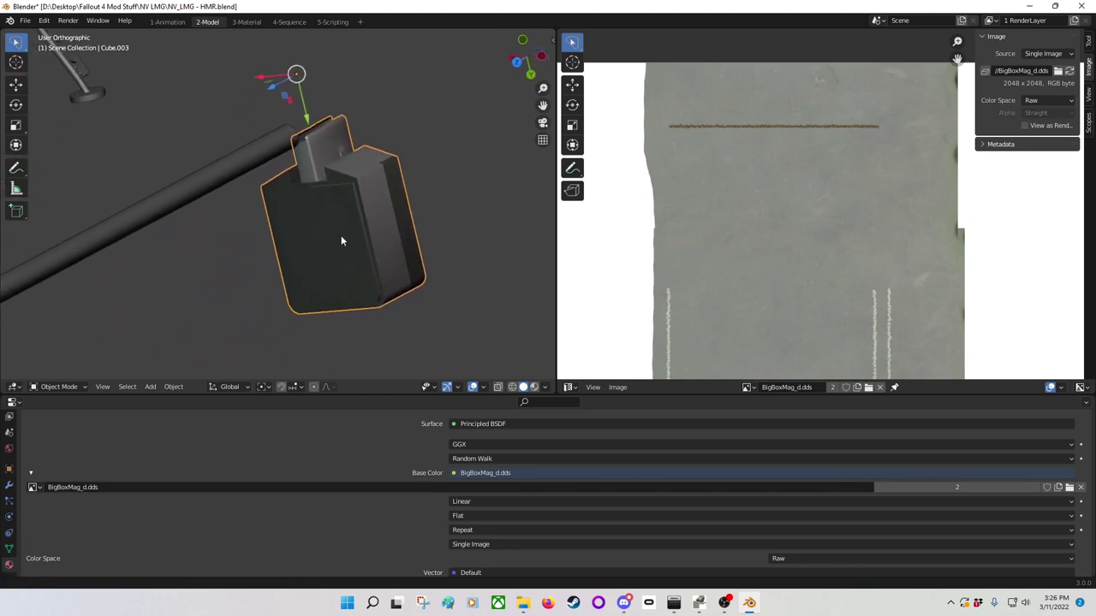
{"action": "scroll", "coordinate": [341, 240], "scroll_direction": "up", "scroll_amount": 6}
{"action": "scroll", "coordinate": [257, 246], "scroll_direction": "down", "scroll_amount": 3}
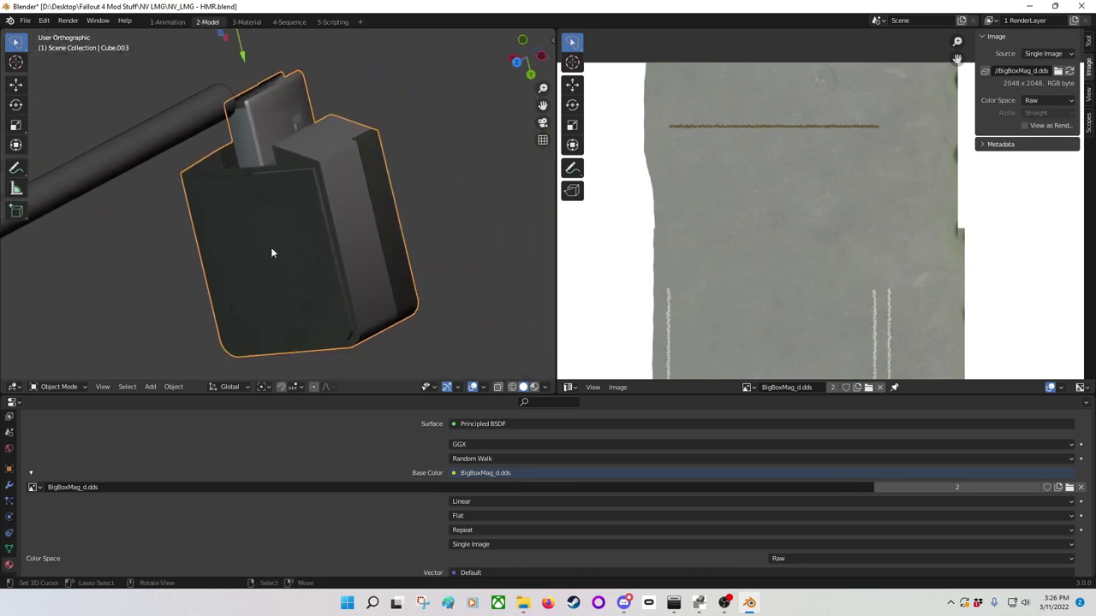
{"action": "middle_click_drag", "start_coordinate": [271, 247], "coordinate": [300, 244]}
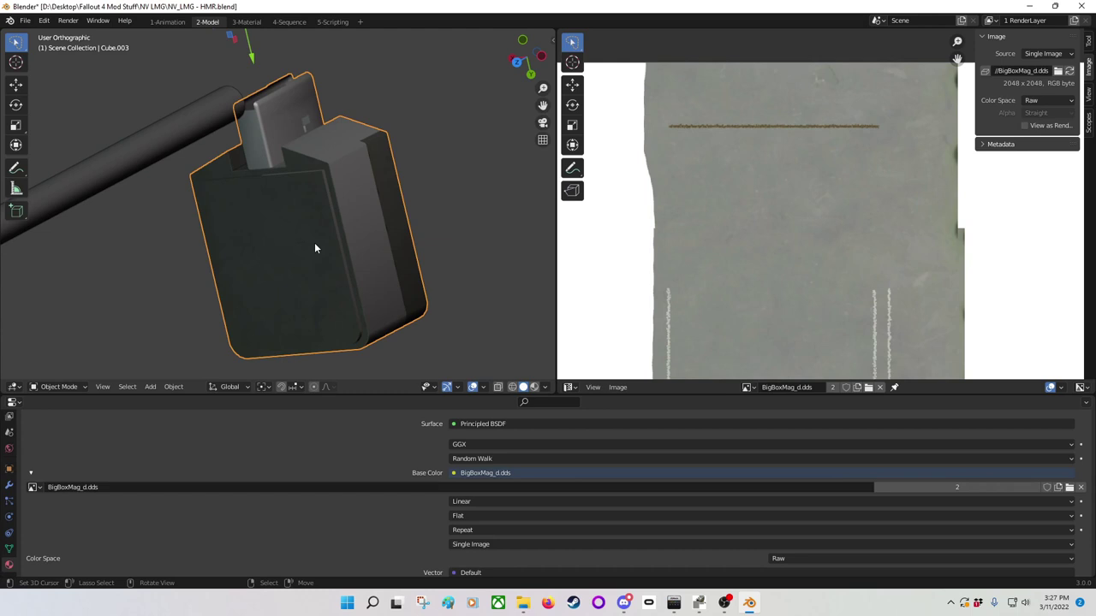
{"action": "middle_click_drag", "start_coordinate": [314, 248], "coordinate": [219, 217]}
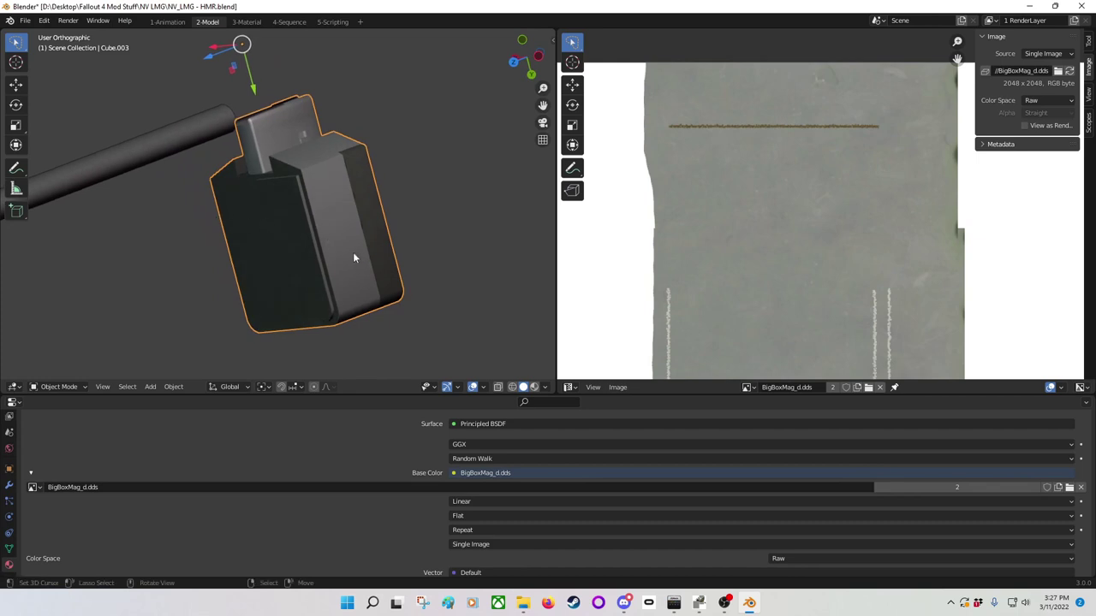
{"action": "scroll", "coordinate": [291, 212], "scroll_direction": "up", "scroll_amount": 4}
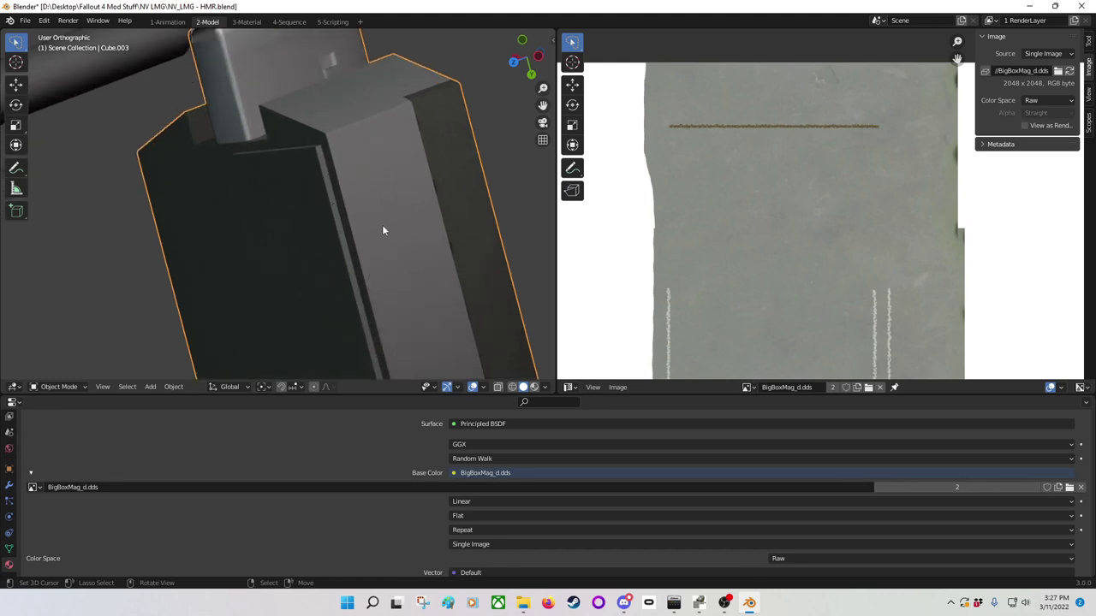
{"action": "scroll", "coordinate": [382, 226], "scroll_direction": "down", "scroll_amount": 2}
{"action": "middle_click_drag", "start_coordinate": [385, 234], "coordinate": [386, 241]}
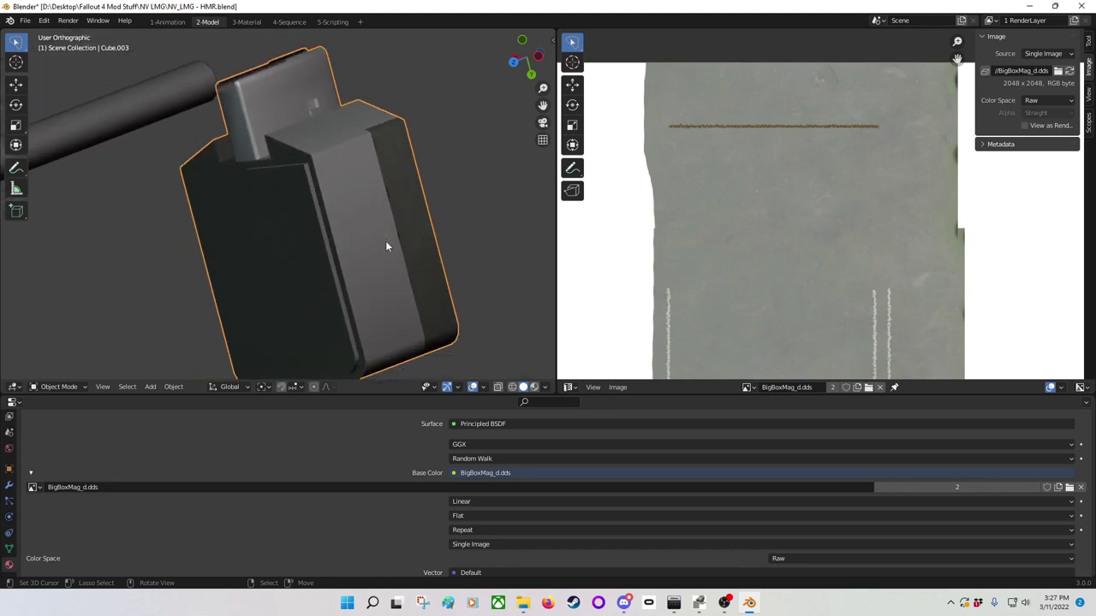
{"action": "scroll", "coordinate": [712, 232], "scroll_direction": "down", "scroll_amount": 3}
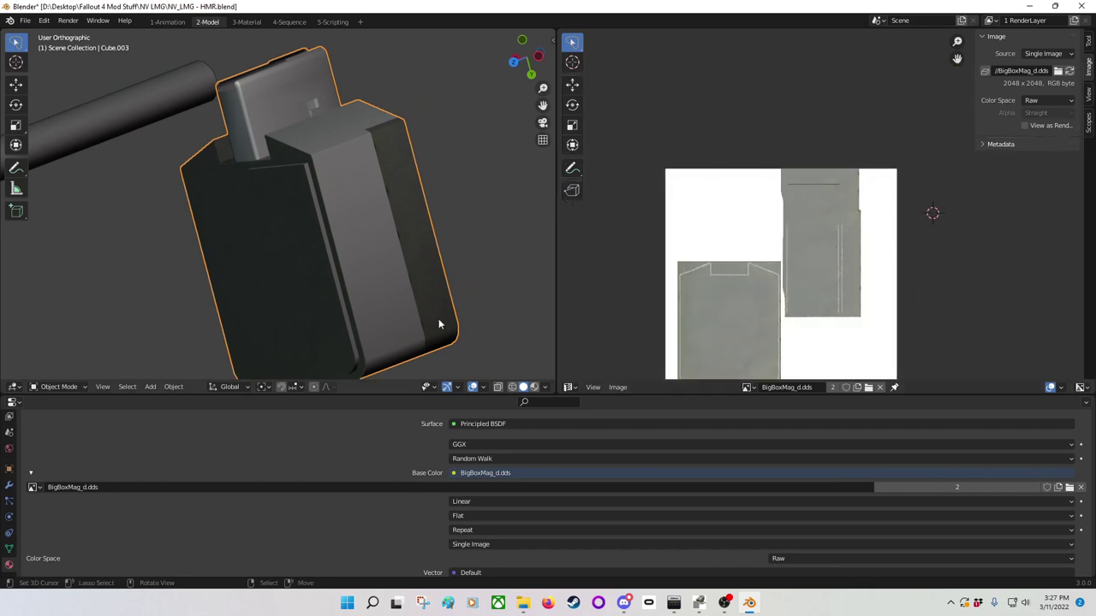